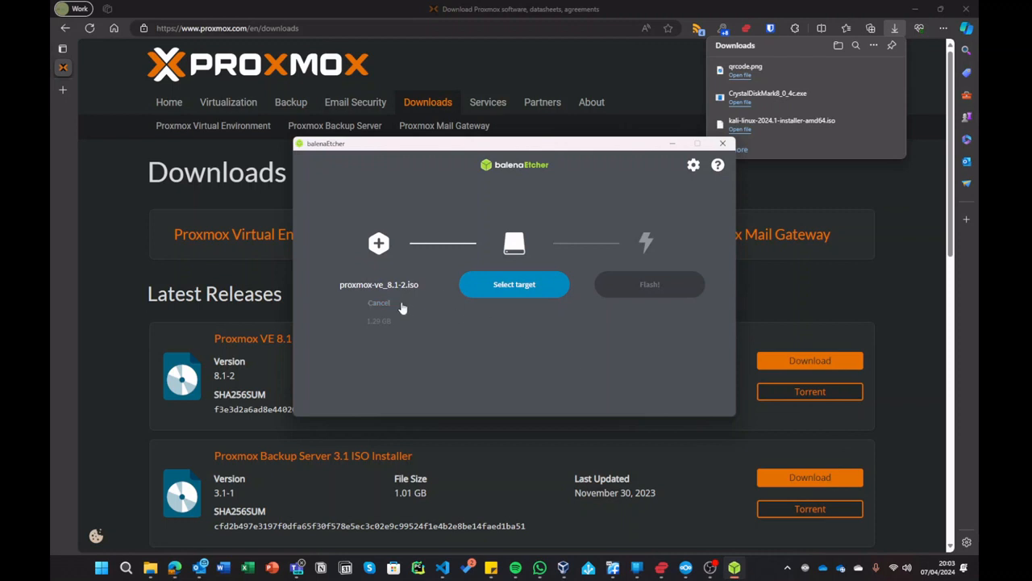
- Cancel the target drive choice and close balenaEtcher without flashing proxmox-ve_8.1-2.iso
click(500, 287)
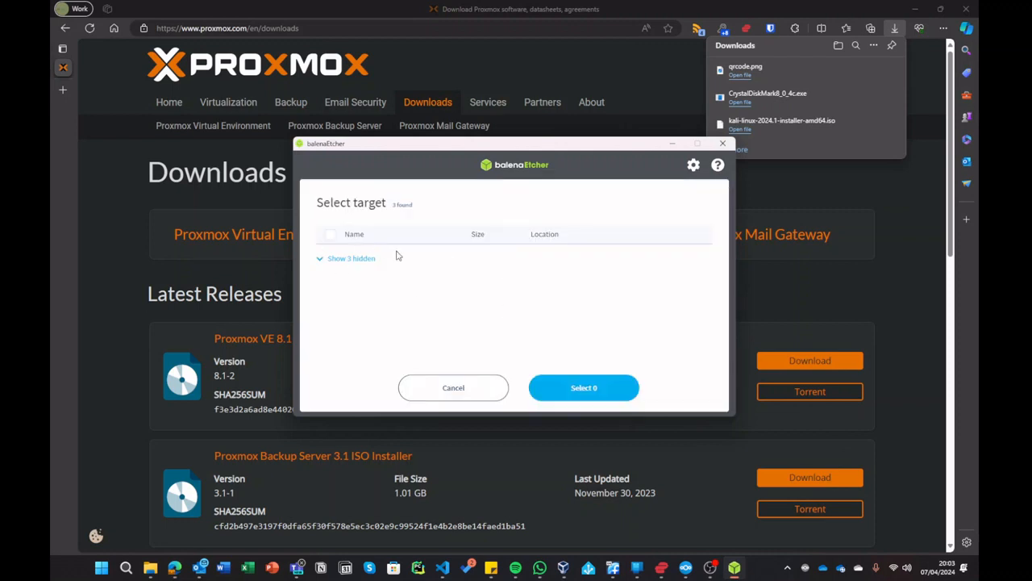
click(454, 387)
click(731, 143)
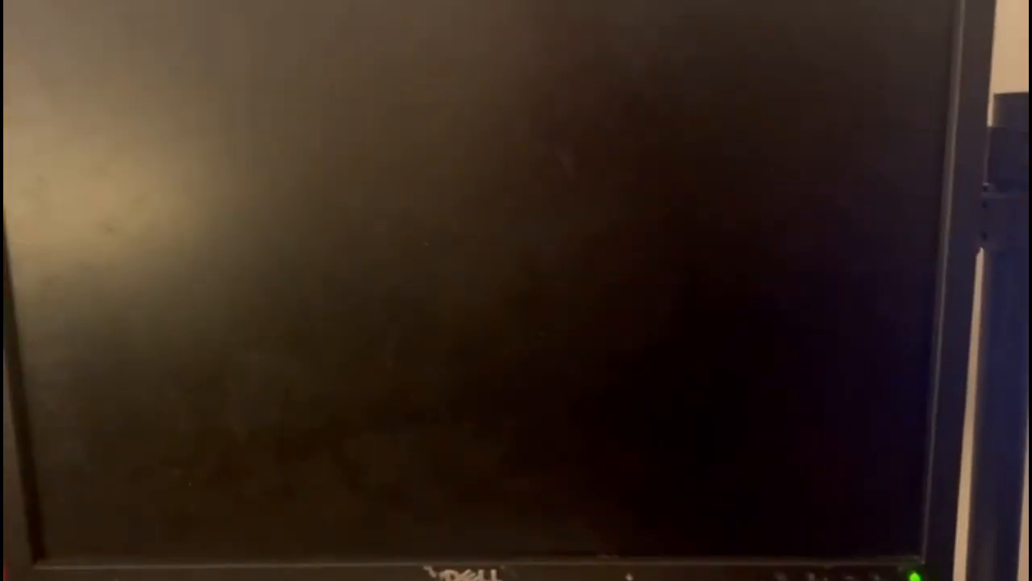
- Enter BIOS Setup with F1 and check the Boot Device Priority list
key(F1)
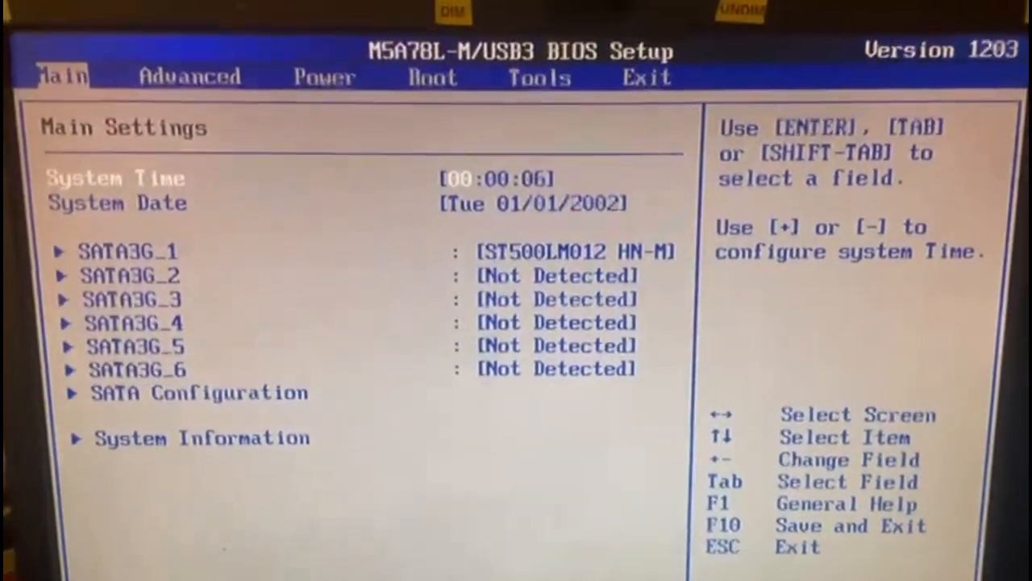
key(Right)
key(Right)
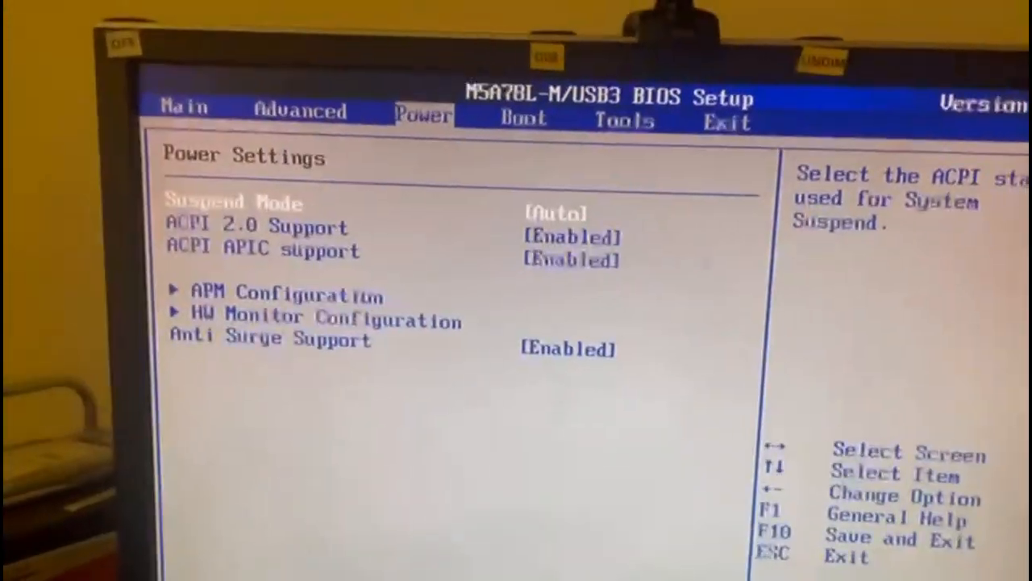
key(Right)
key(Down)
key(Up)
key(Return)
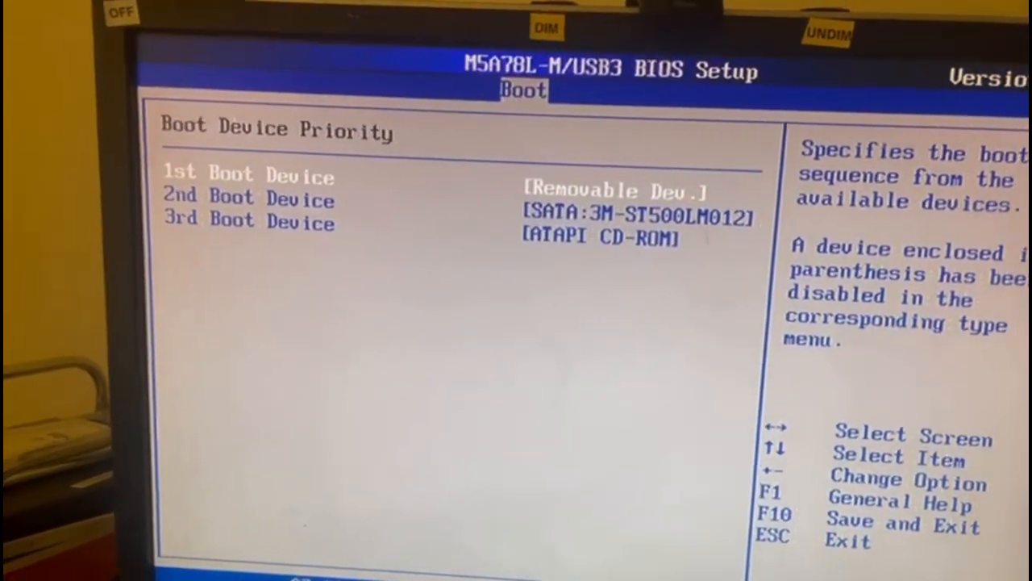
- Exit BIOS discarding changes and boot from the USB:ADATA flash drive
key(Escape)
key(Escape)
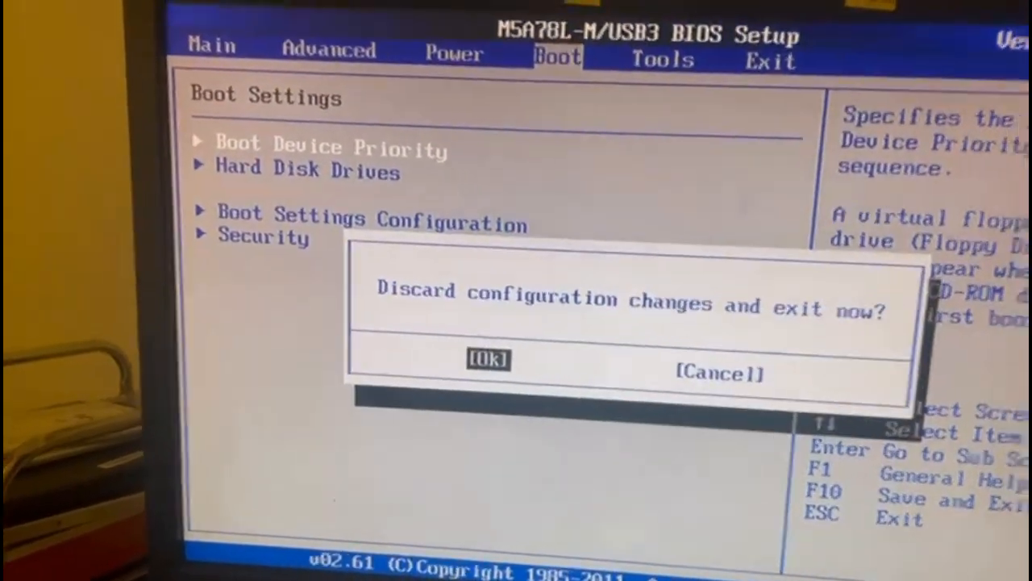
key(Return)
key(F8)
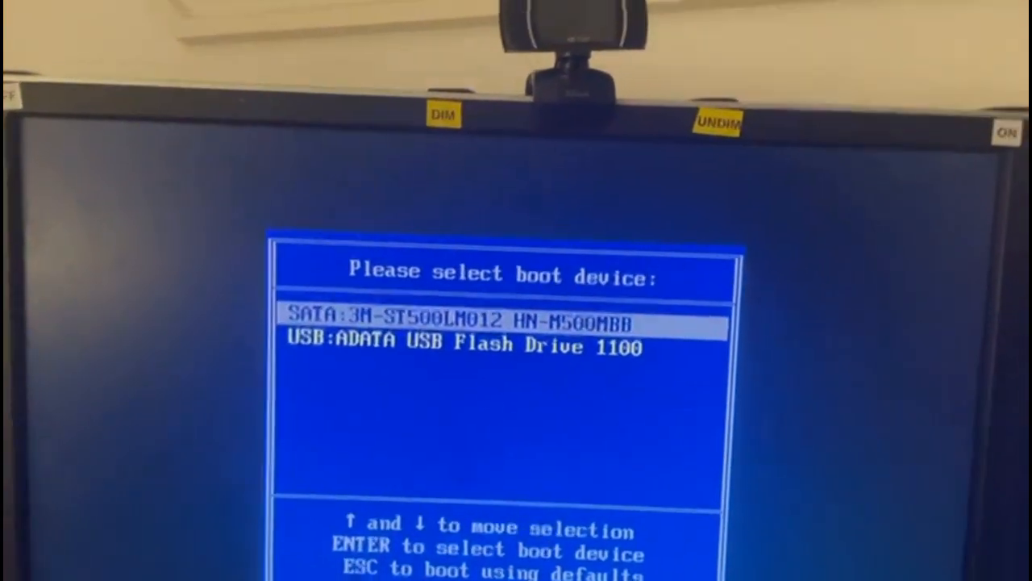
key(Down)
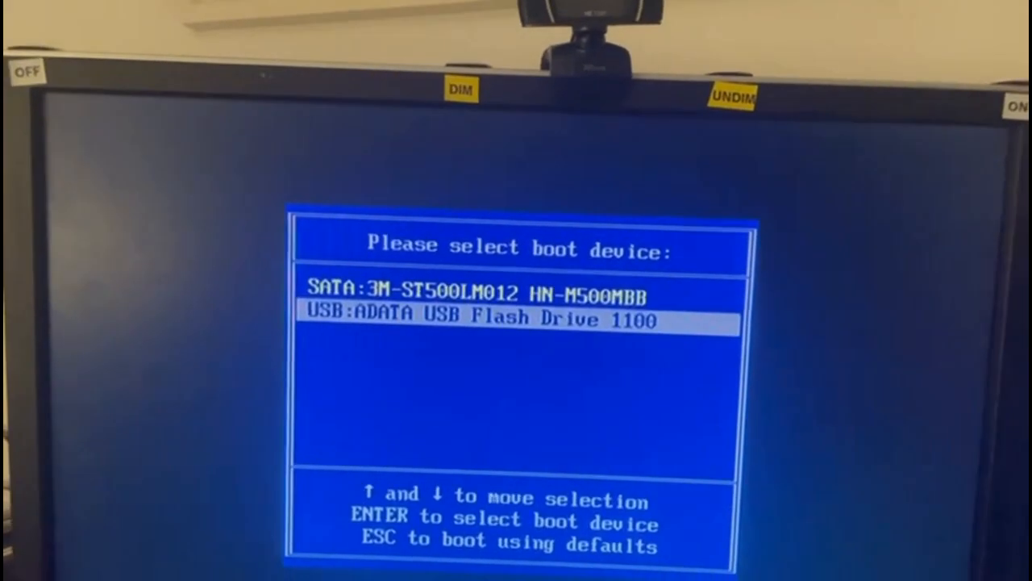
key(Return)
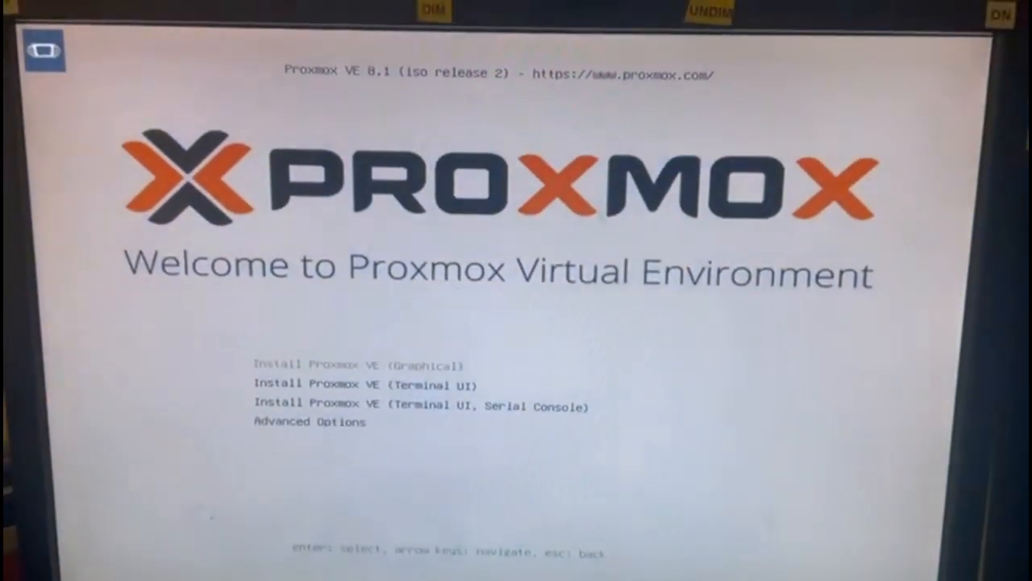
- Start the graphical Proxmox VE install, accept the EULA and keep the suggested target disk
key(Return)
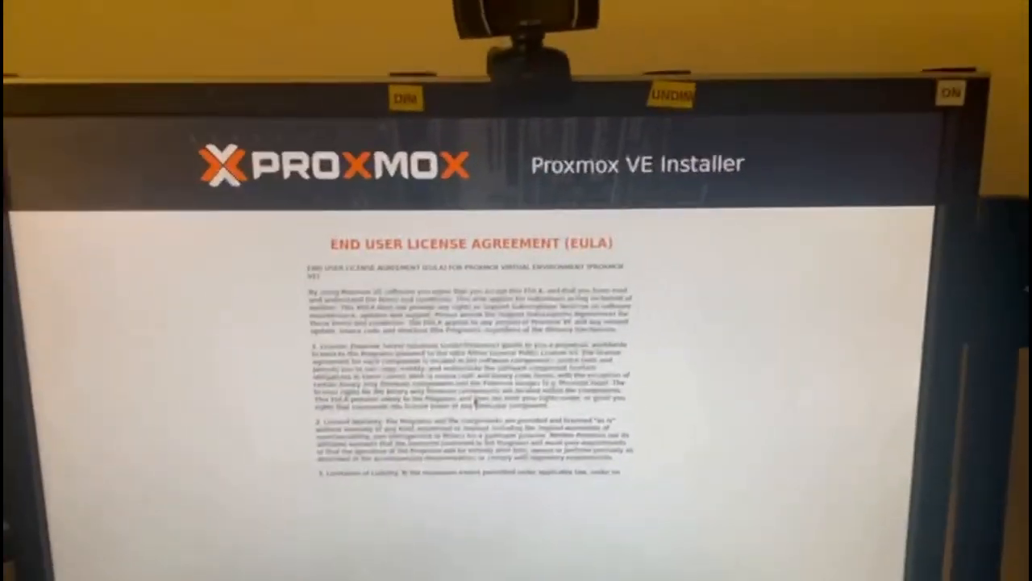
scroll(476, 401, down, 10)
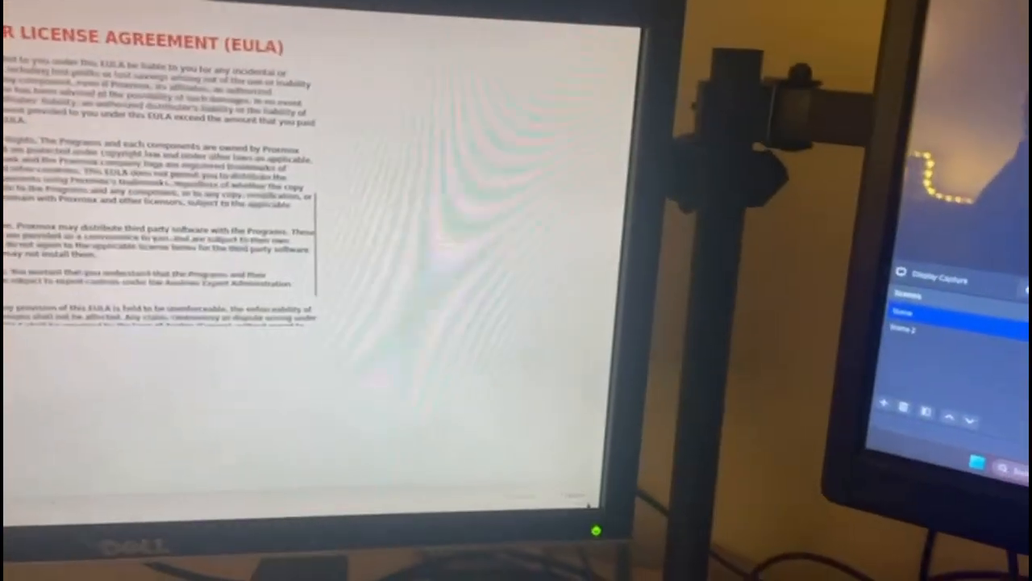
click(838, 567)
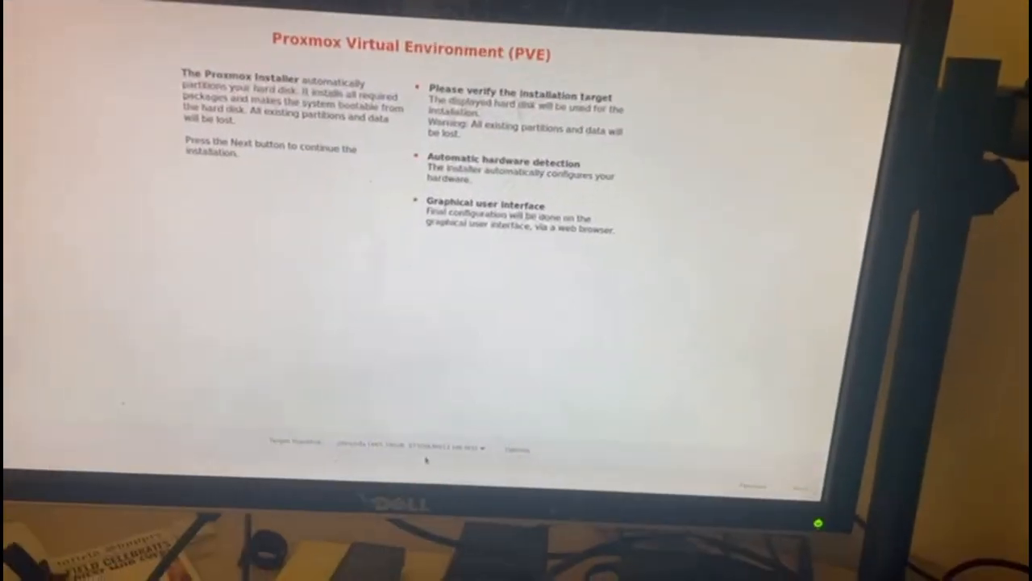
click(438, 446)
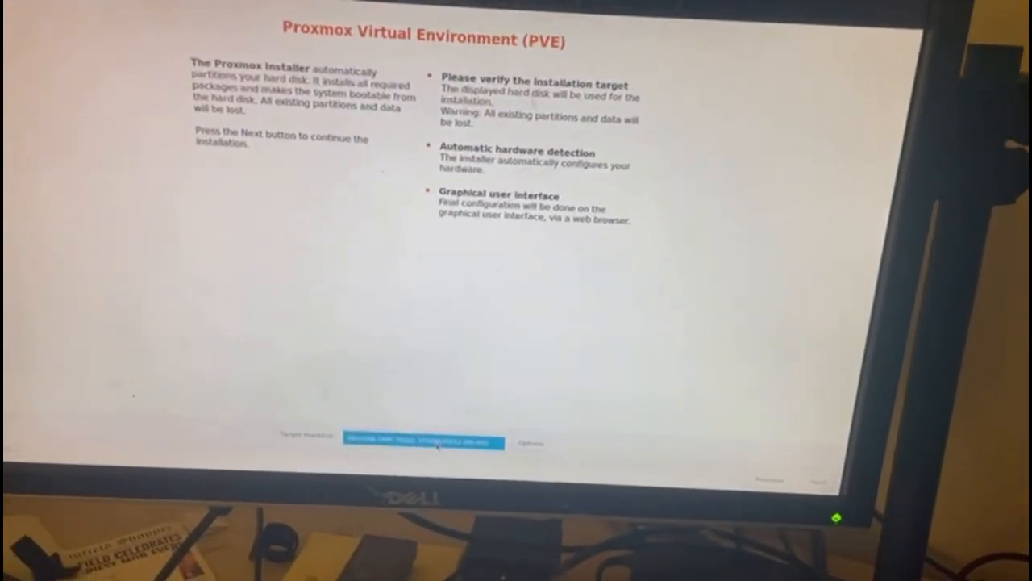
click(438, 446)
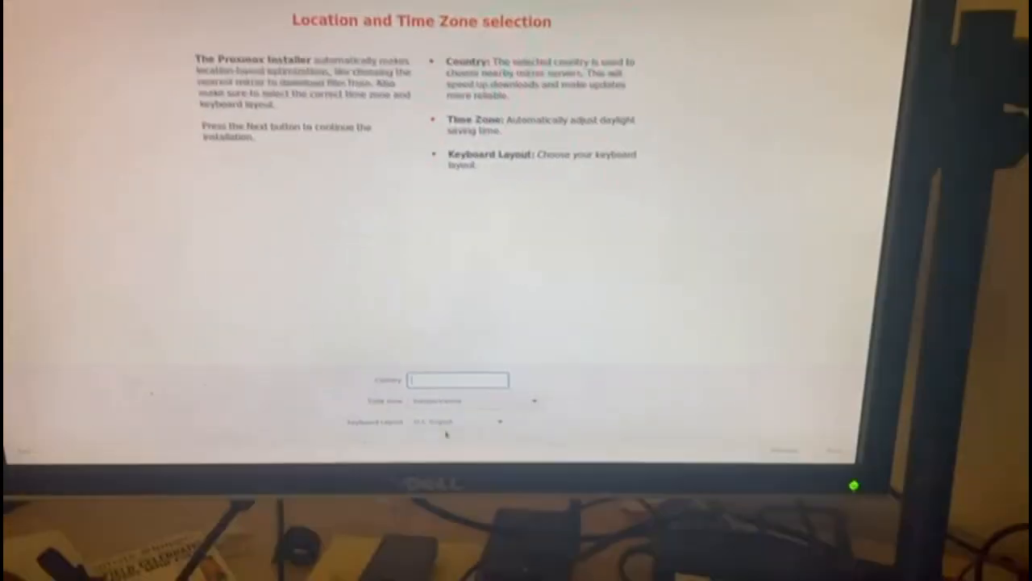
- Choose United Kingdom as the country, then enter and confirm the root password
text(uni)
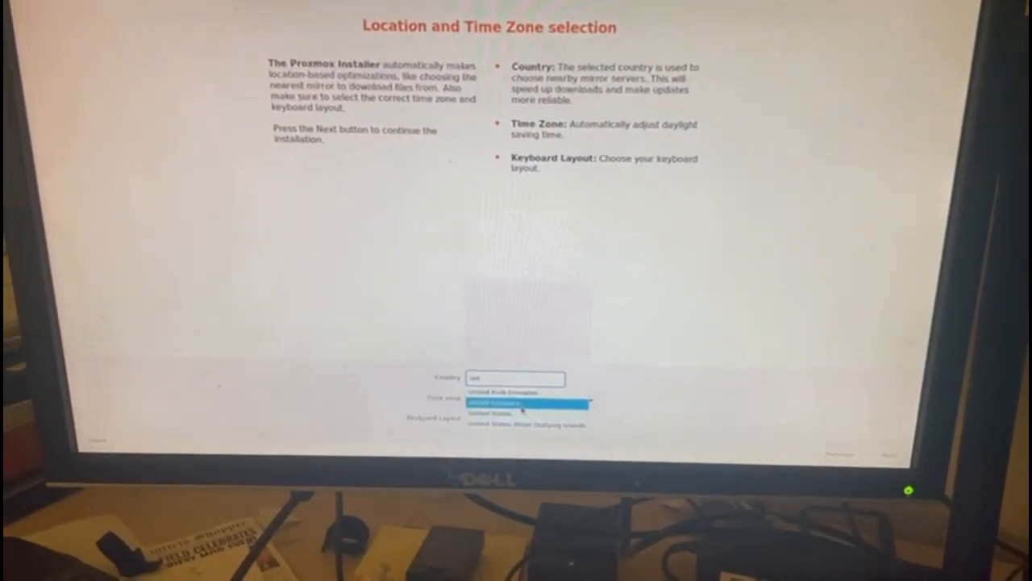
click(522, 405)
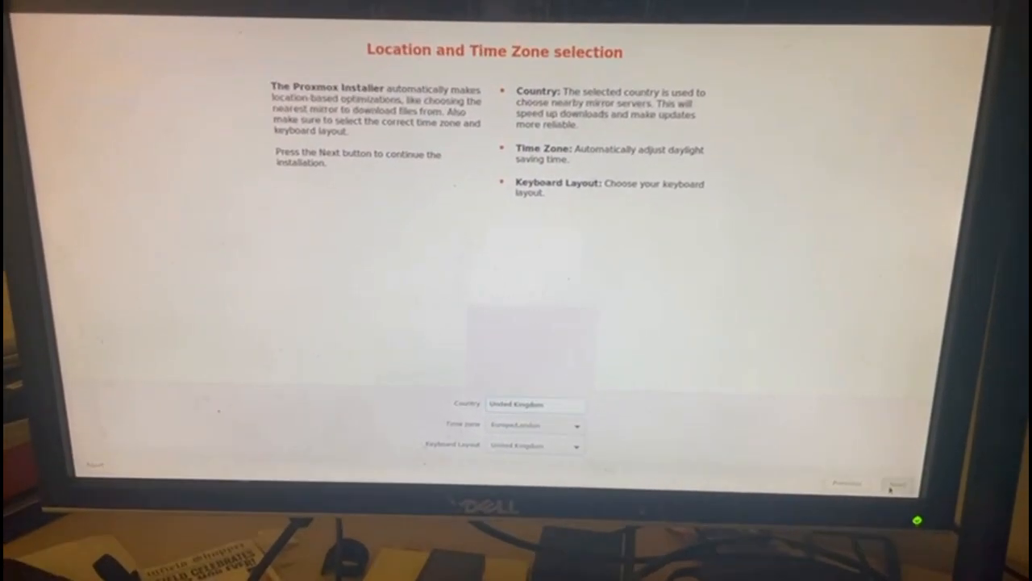
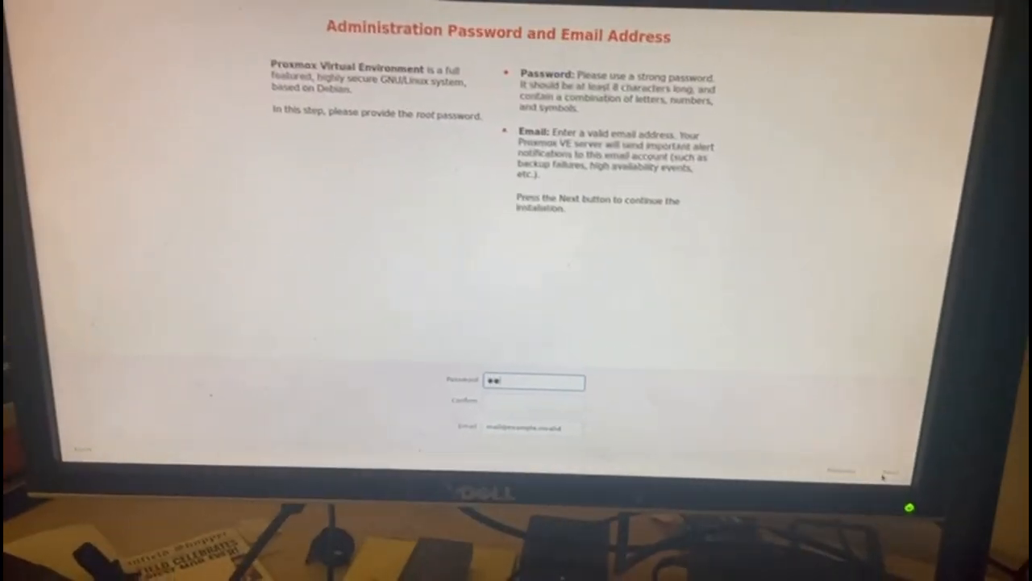
text(****)
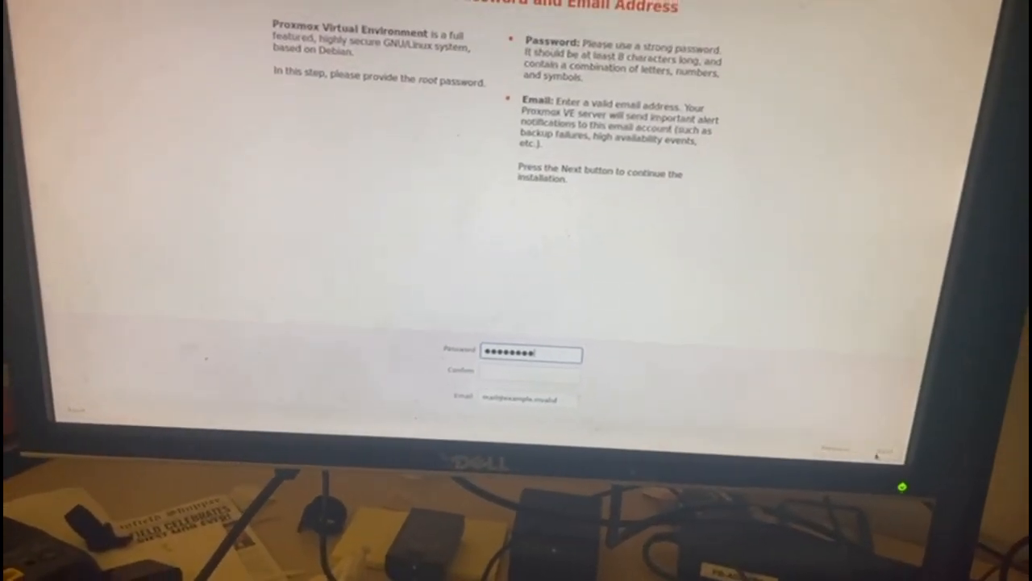
text(***)
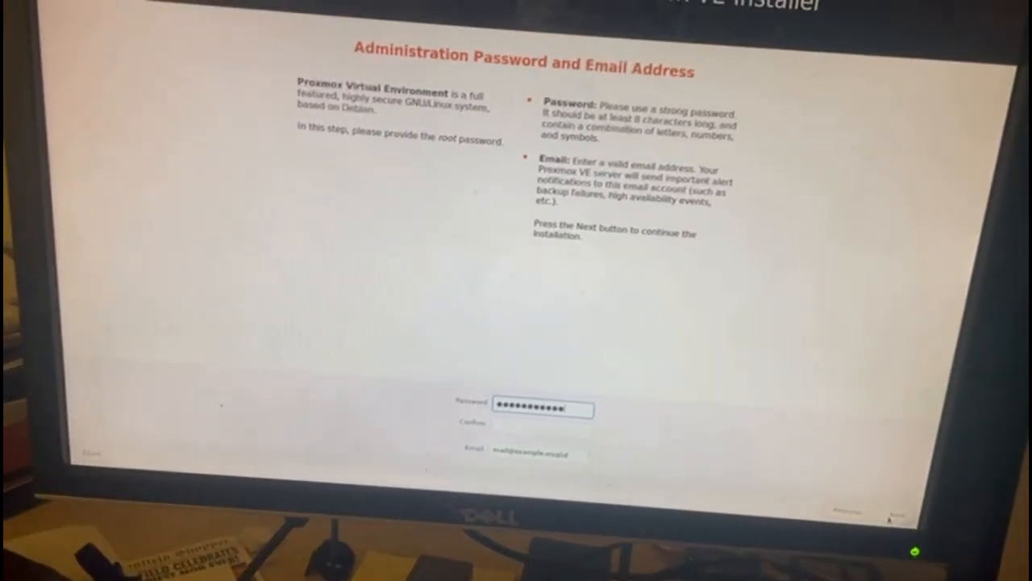
key(ctrl+a)
text(****)
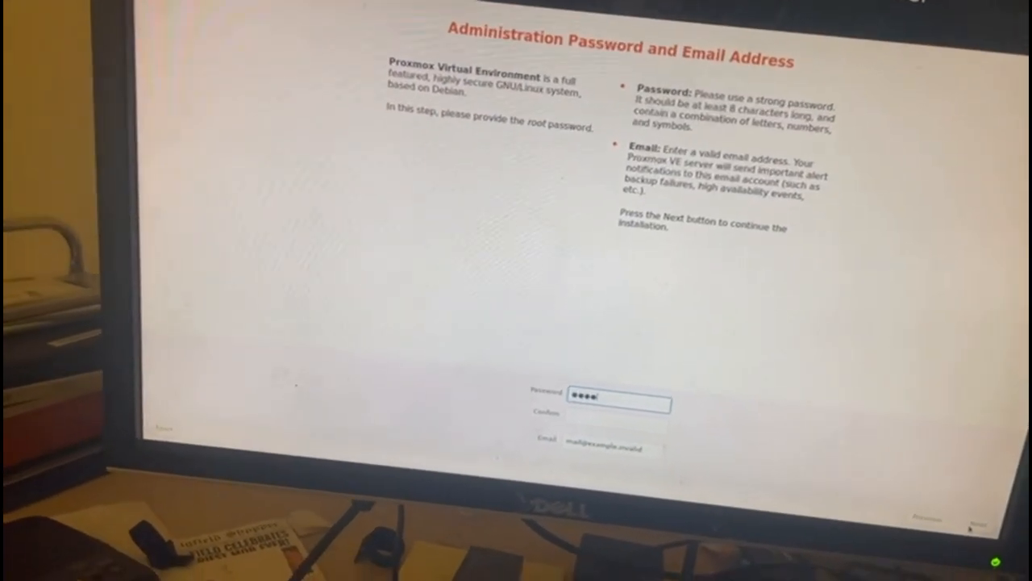
text(******)
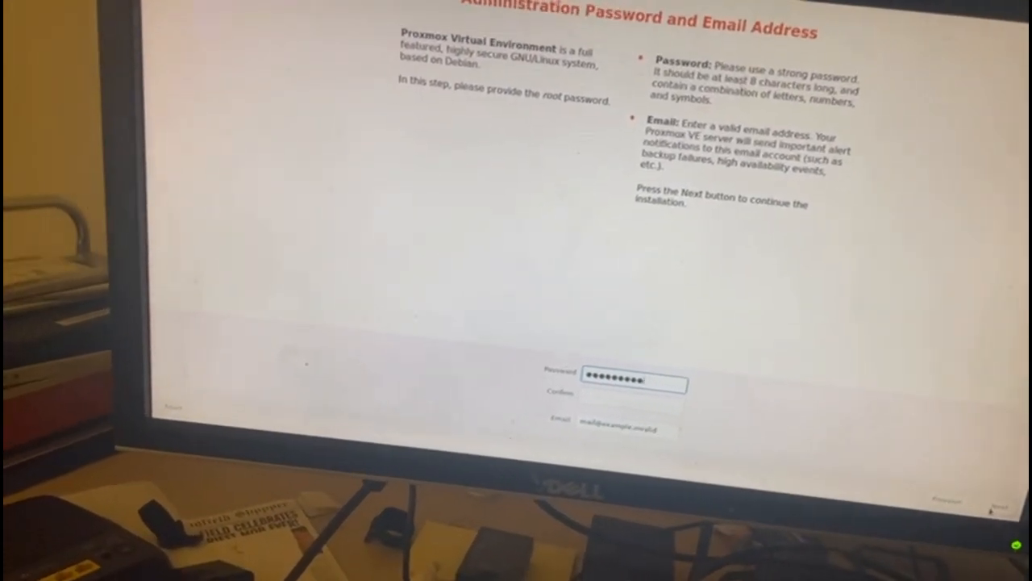
text(*)
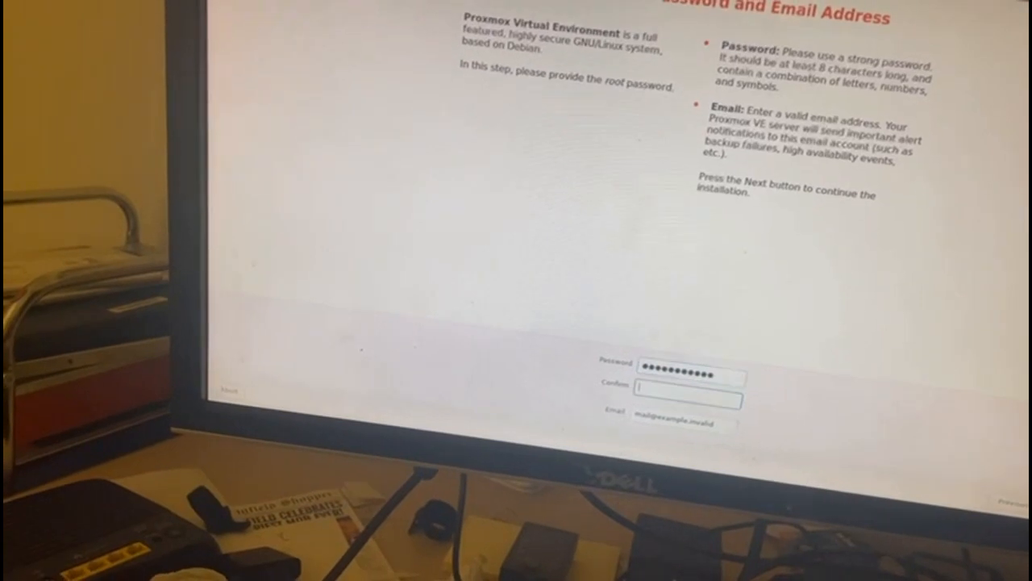
text(**)
key(BackSpace)
key(BackSpace)
text(****)
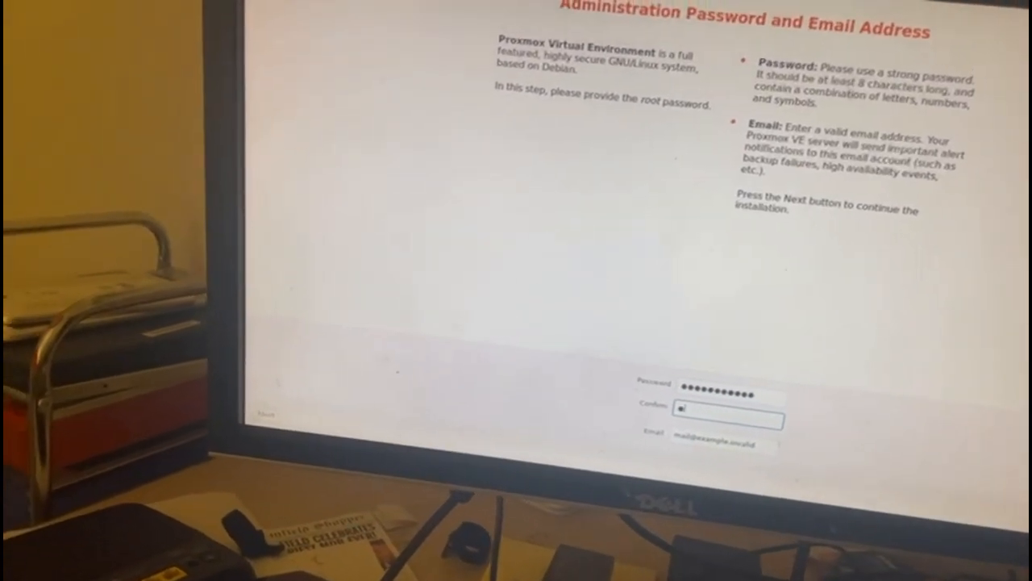
text(***)
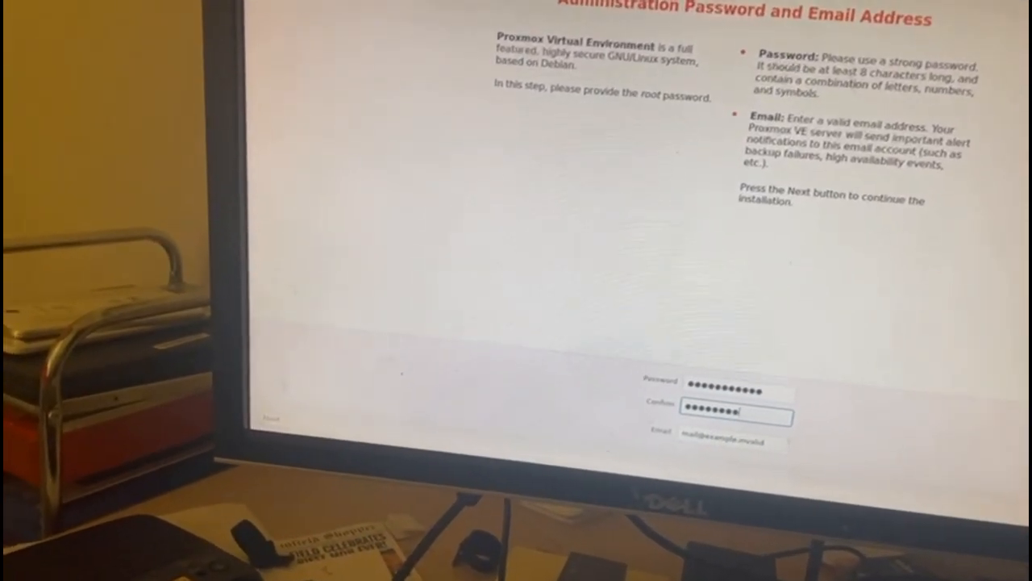
text(**)
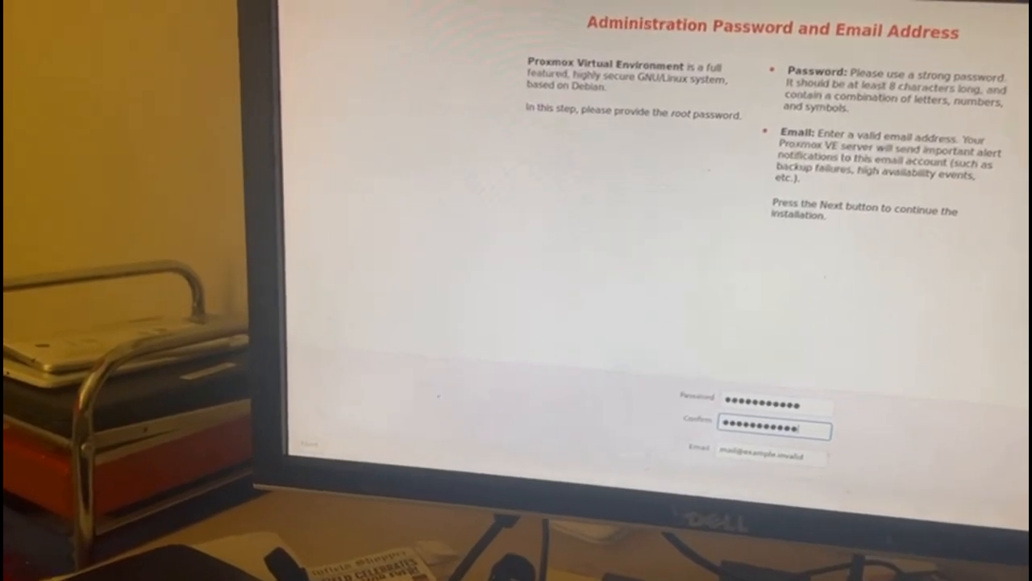
key(Tab)
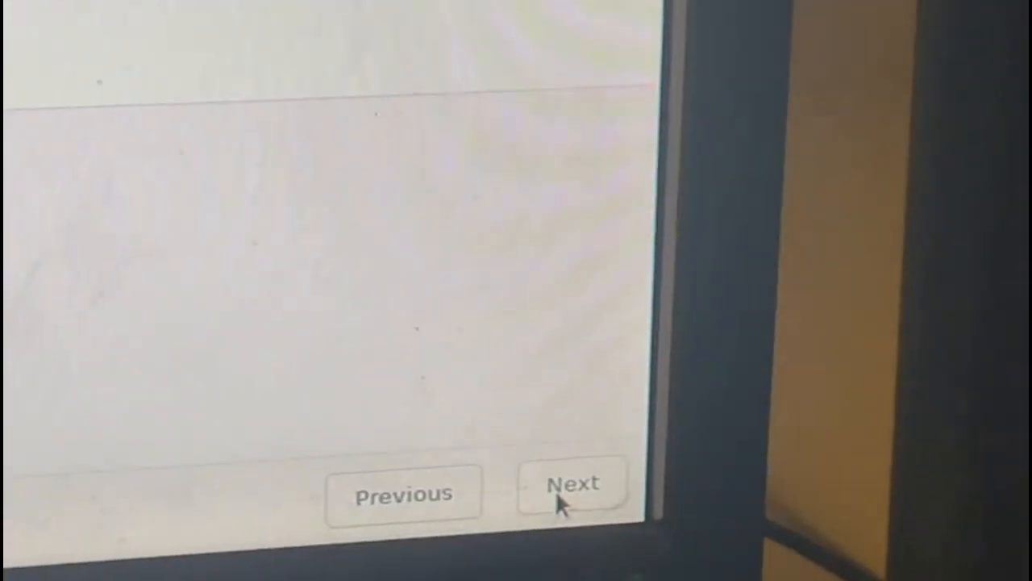
- Set hostname slytherin.local, accept the network settings and start installation from the summary
click(575, 498)
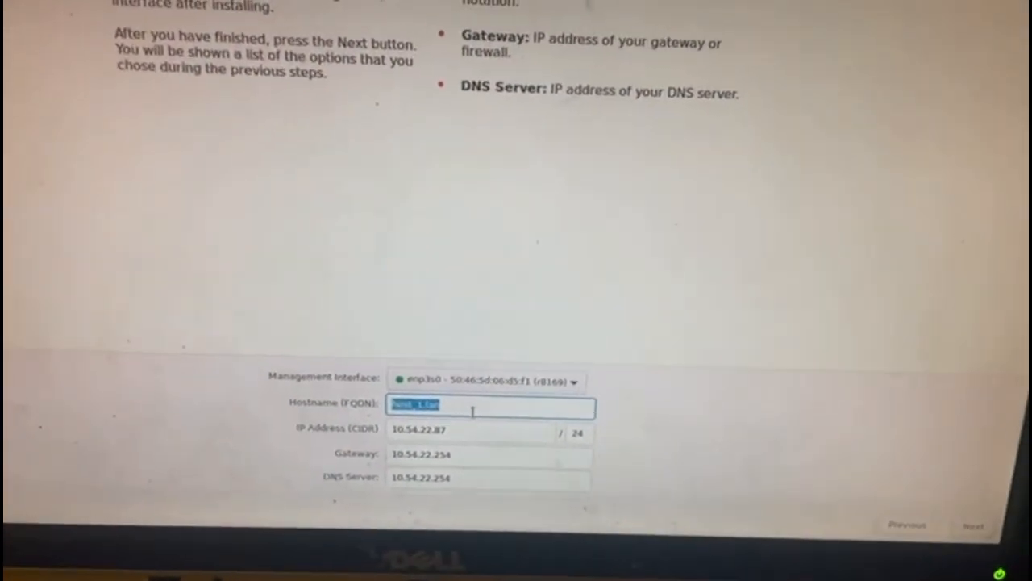
text(sly)
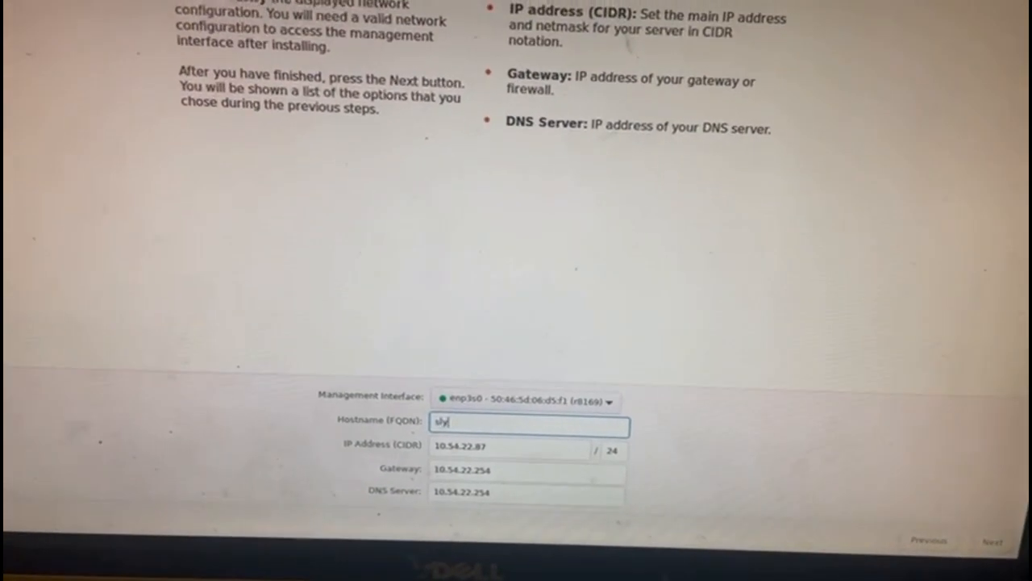
text(therin)
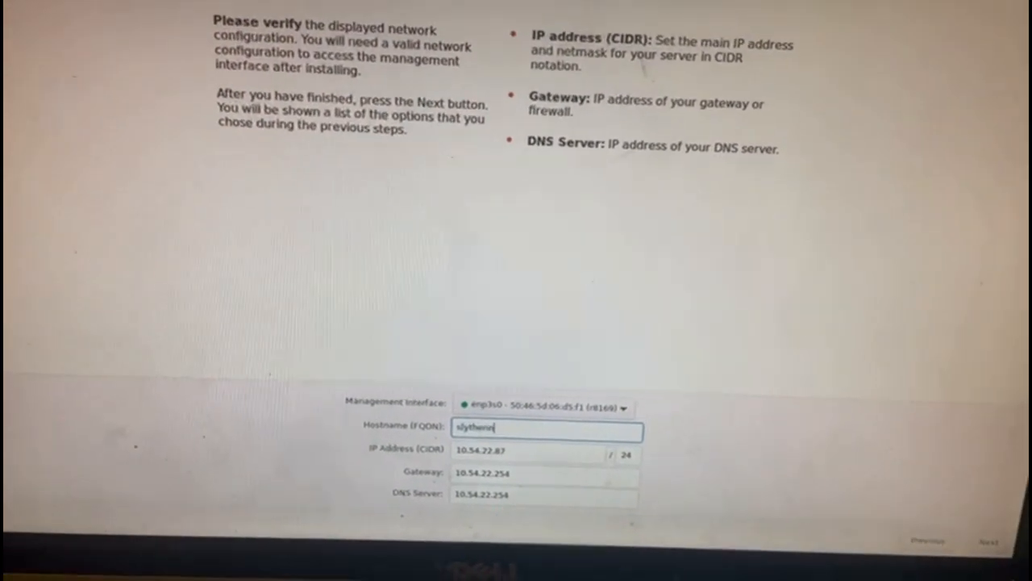
text(.local)
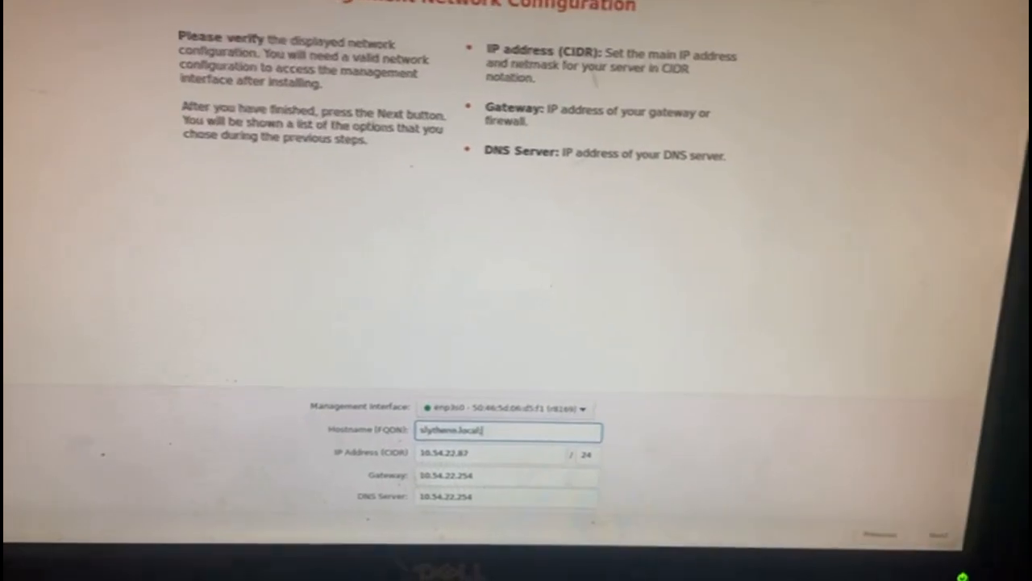
key(Tab)
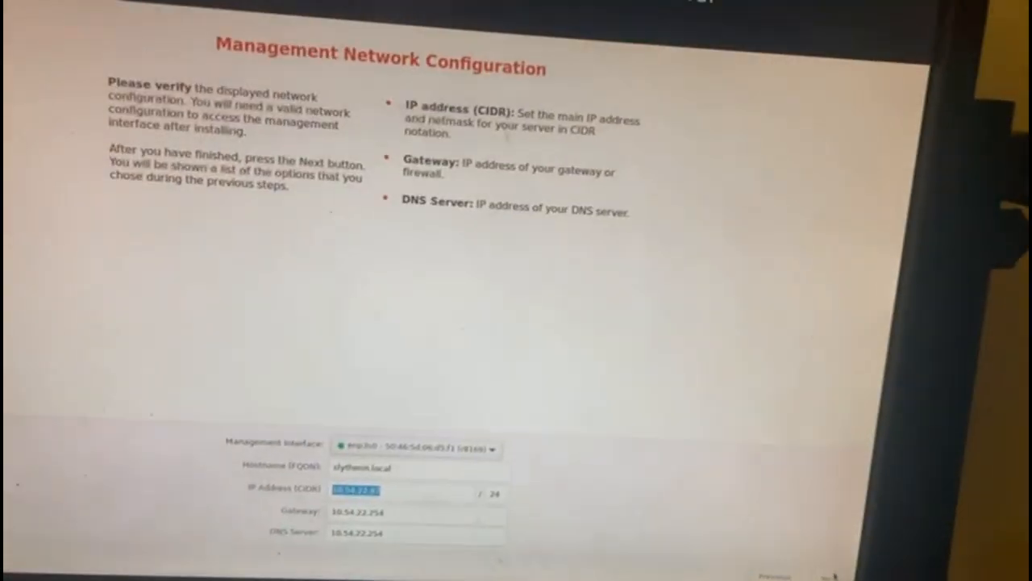
click(839, 521)
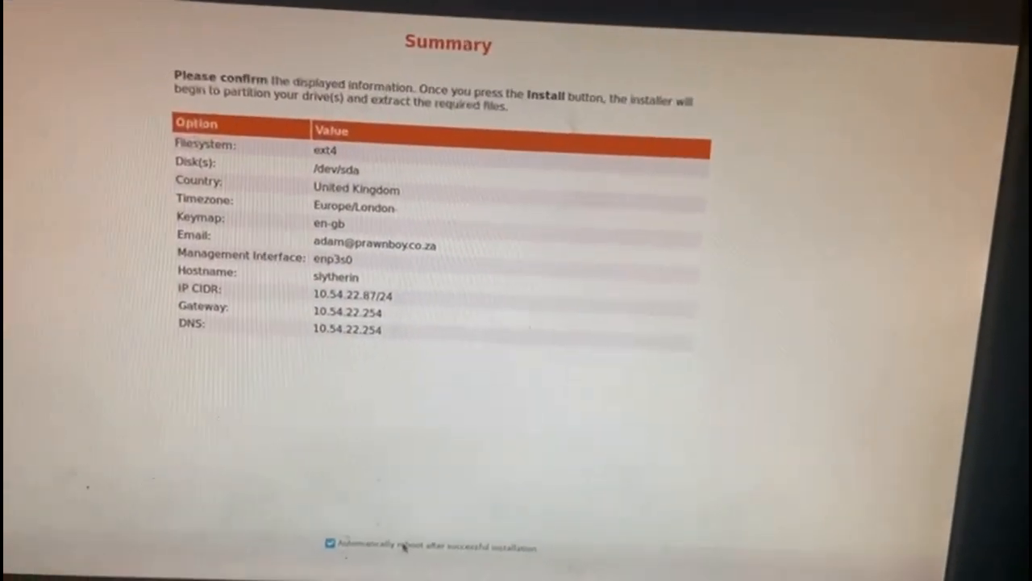
key(Return)
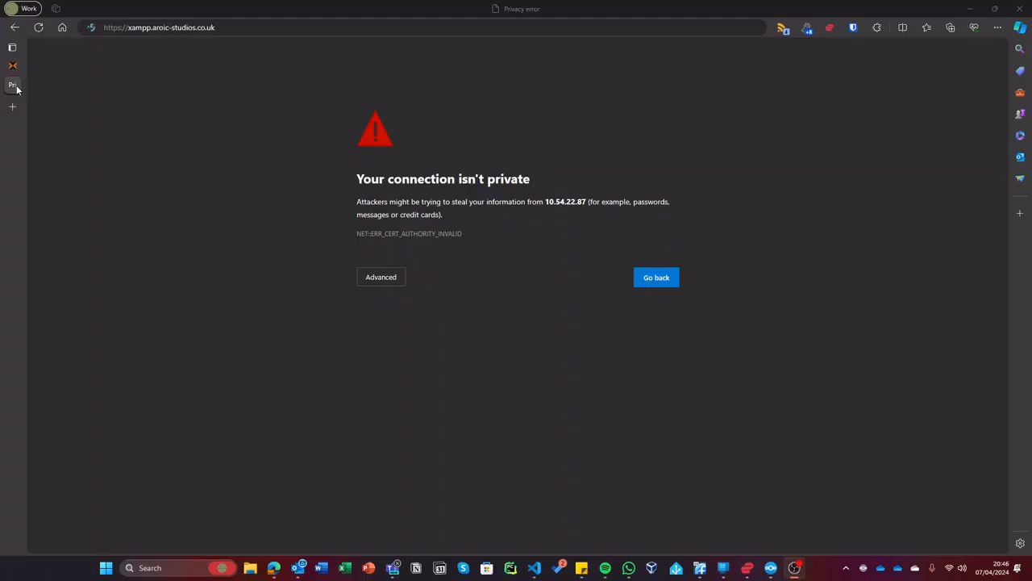
middle_click(17, 89)
click(17, 88)
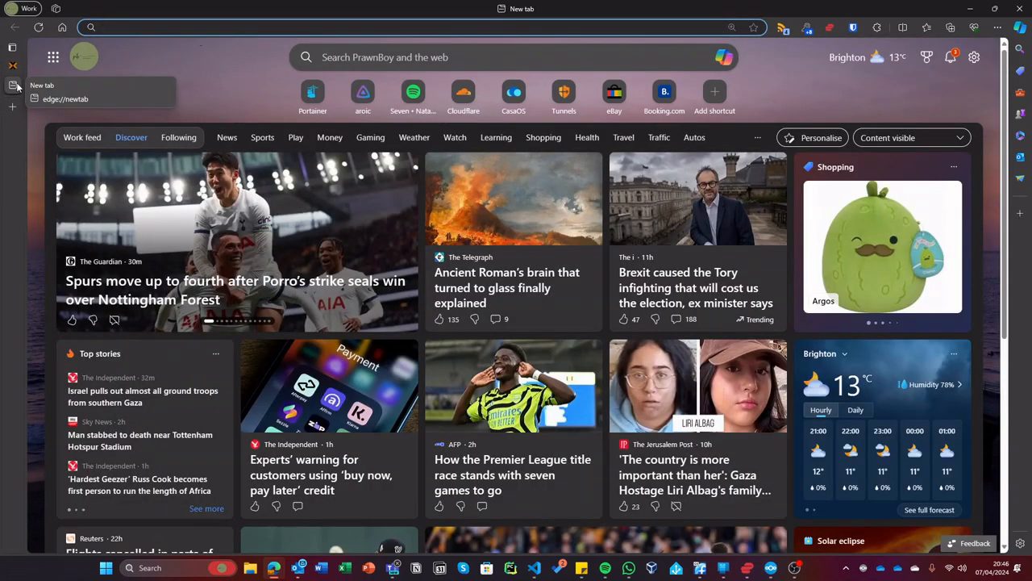
text(https://)
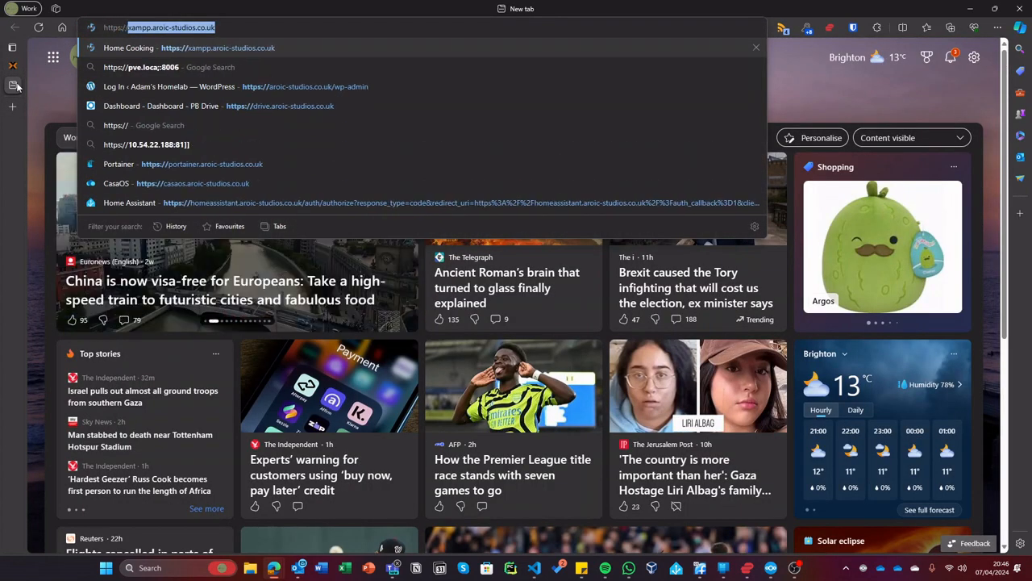
text(10.54.22.)
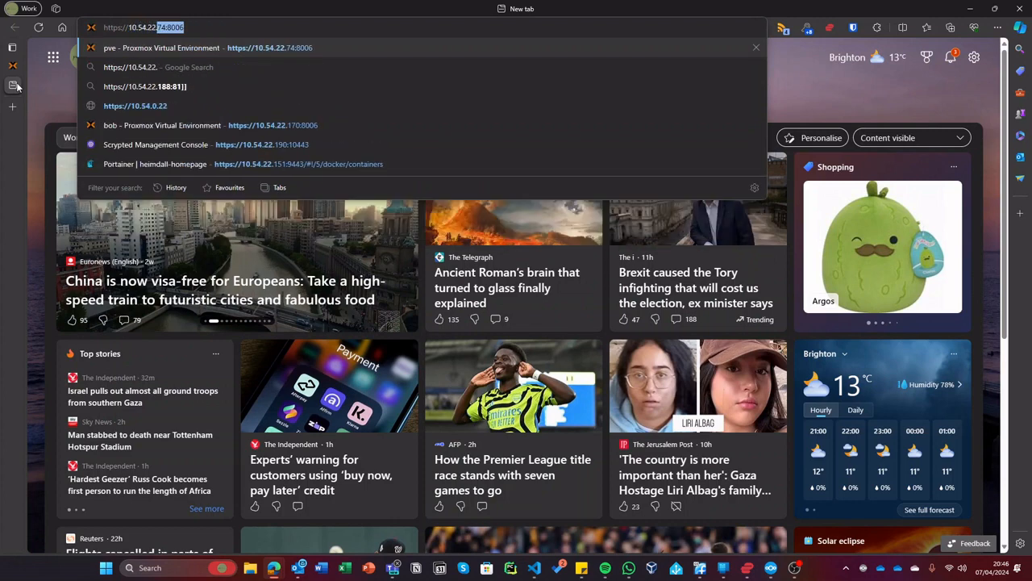
text(87:)
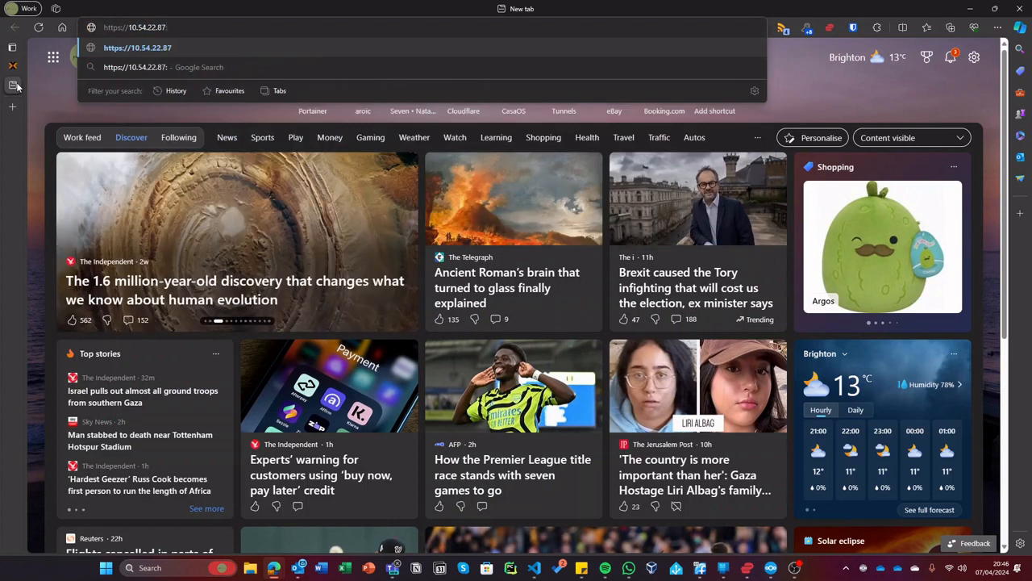
text(8007)
key(Return)
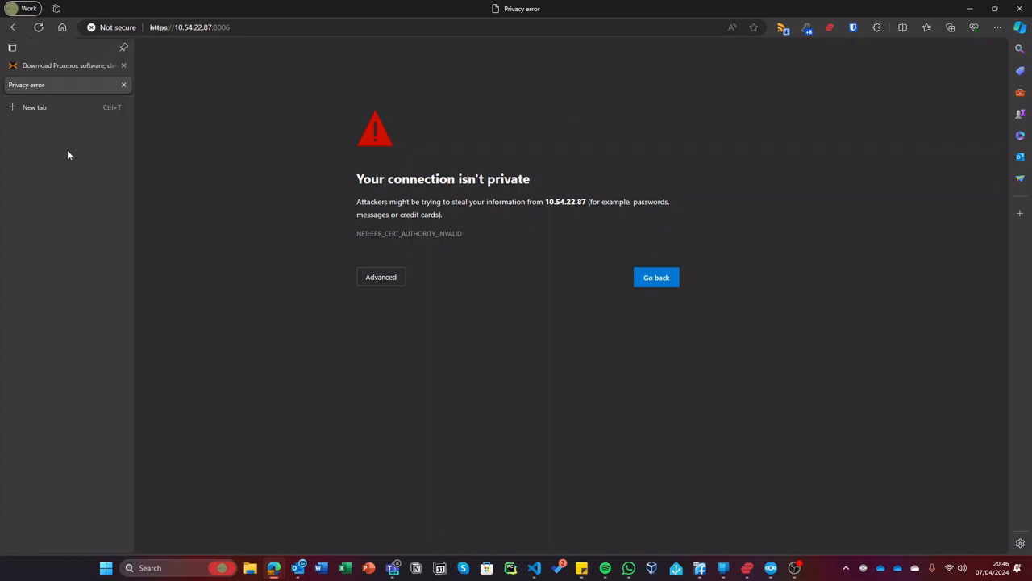
click(402, 281)
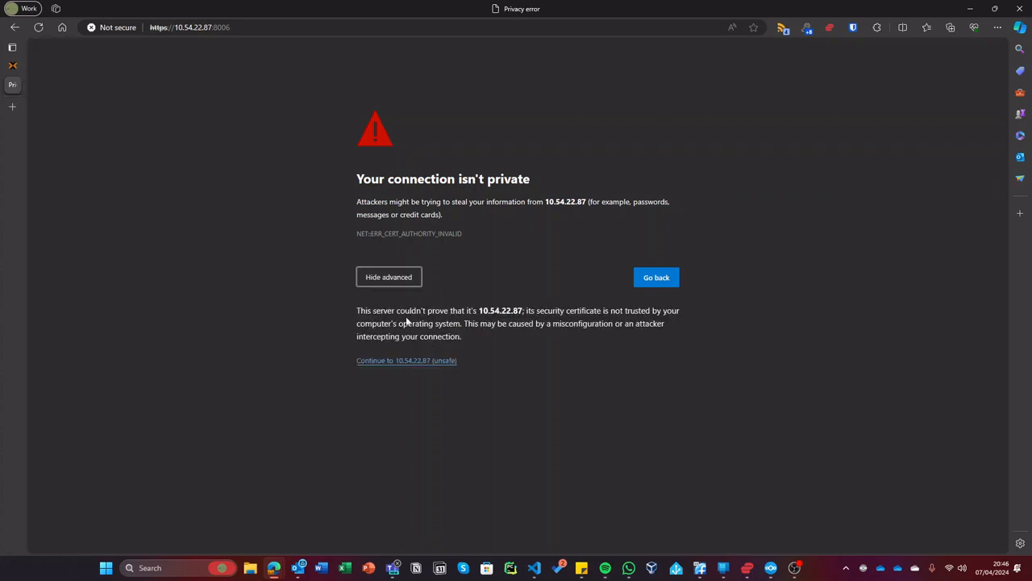
click(397, 361)
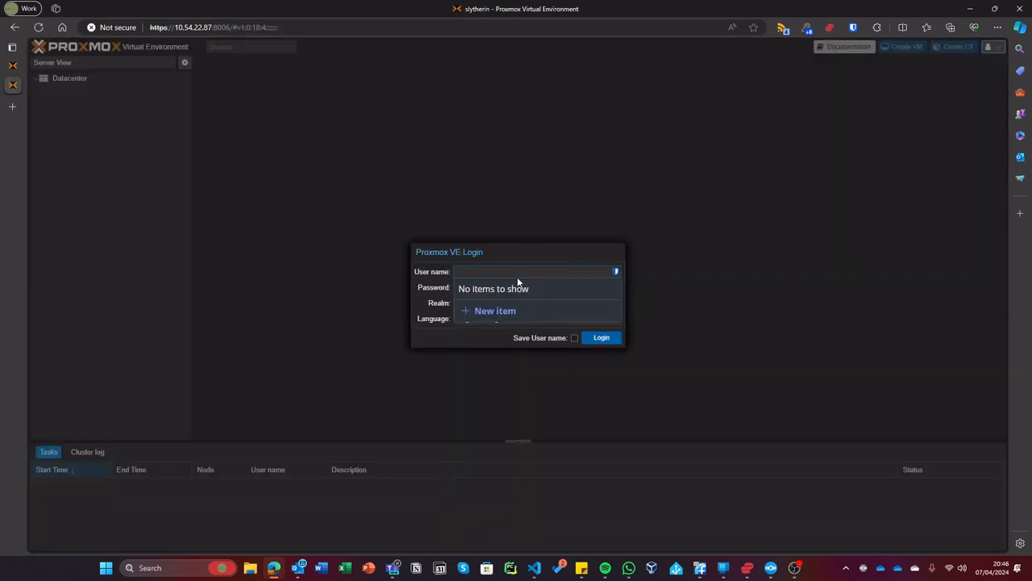
- Log in as root with the password and dismiss the No valid subscription notice
text(root)
key(Tab)
text(••••••••••)
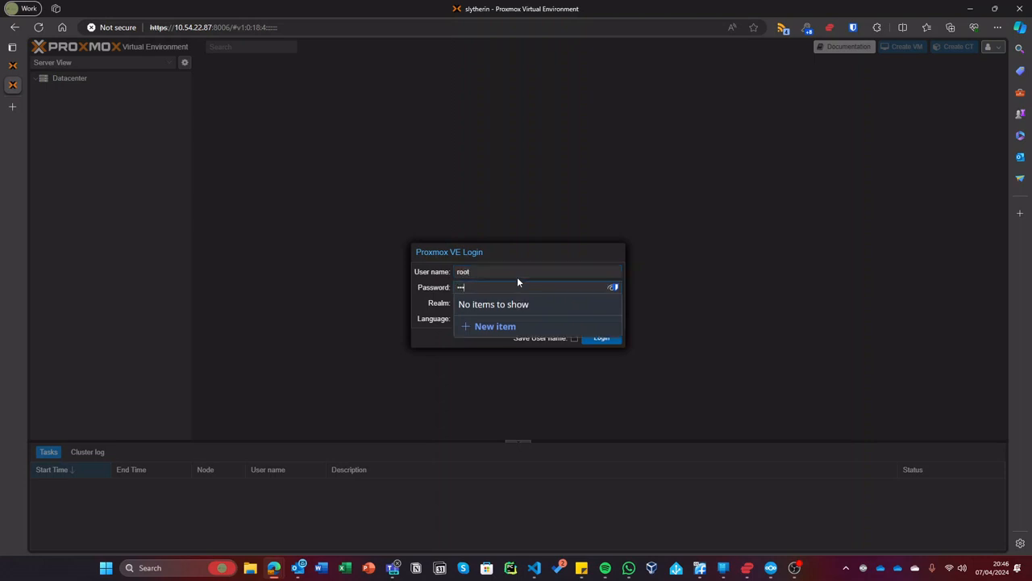
key(Return)
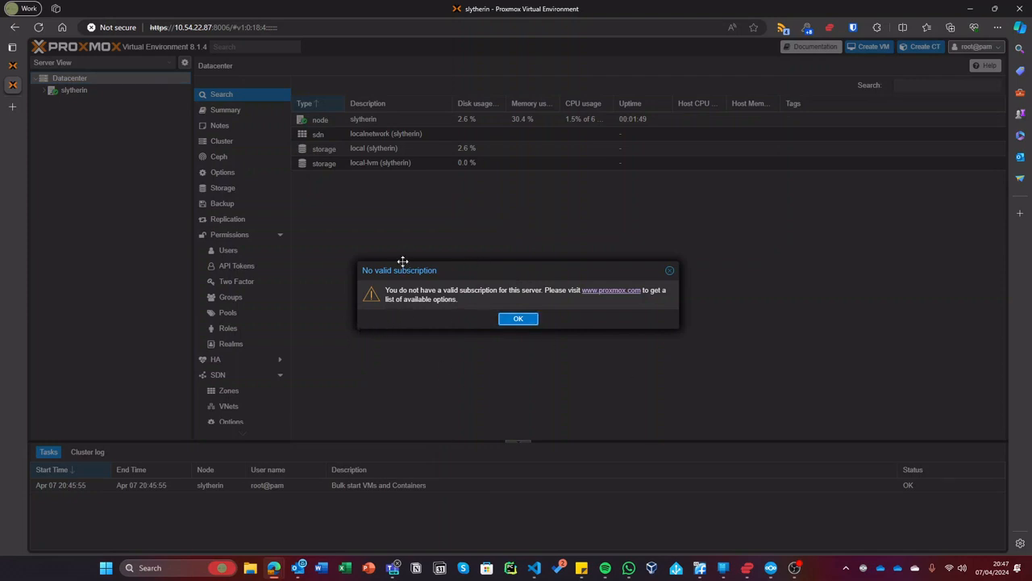
drag(403, 261, 347, 176)
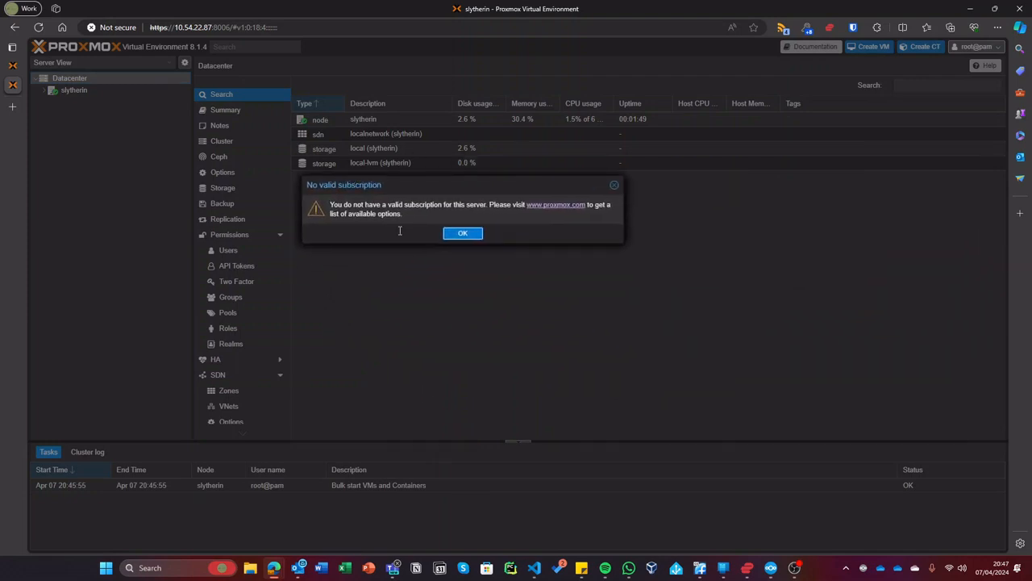
click(460, 233)
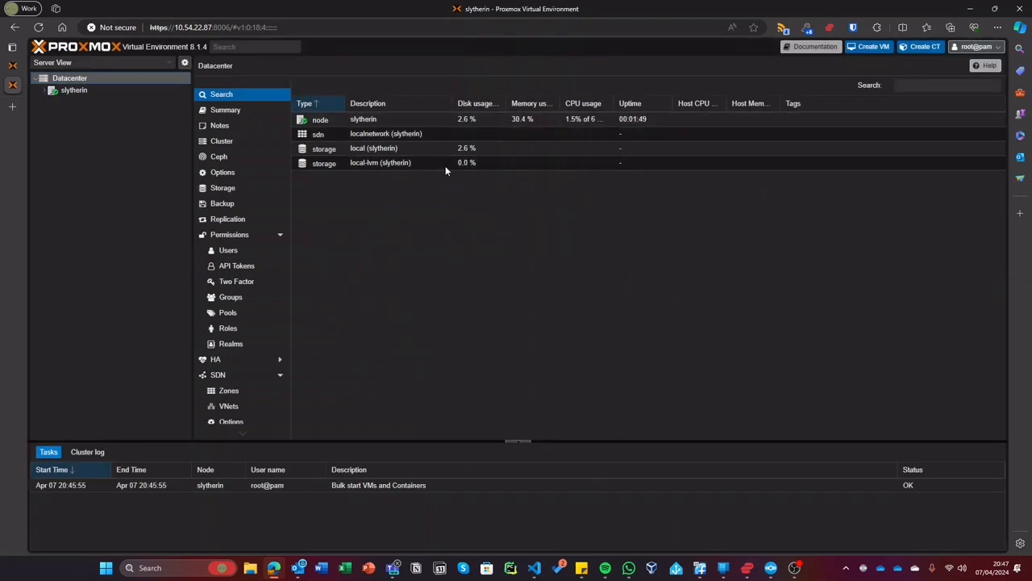
- Open the Repositories page of node slytherin
click(106, 90)
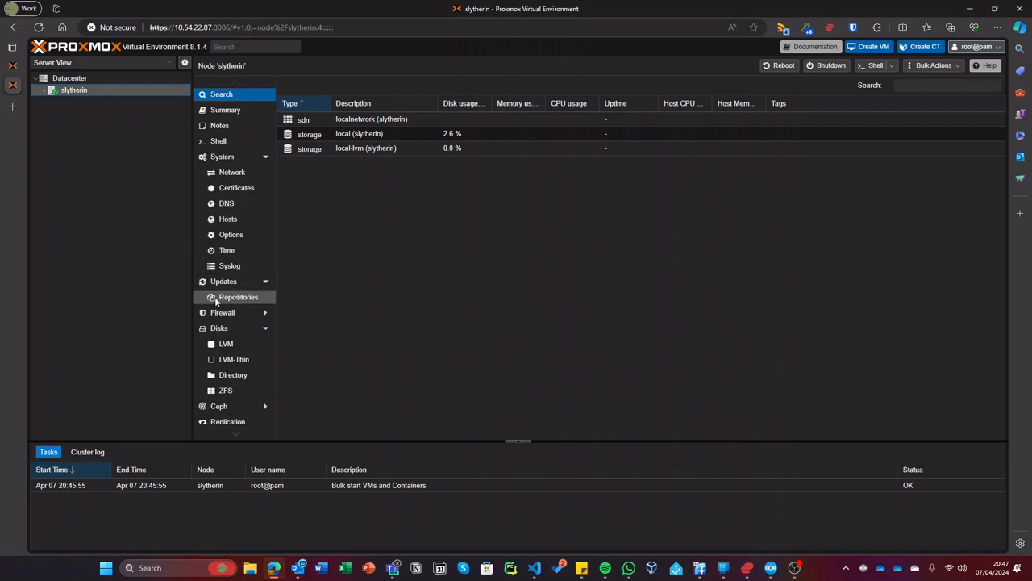
click(215, 302)
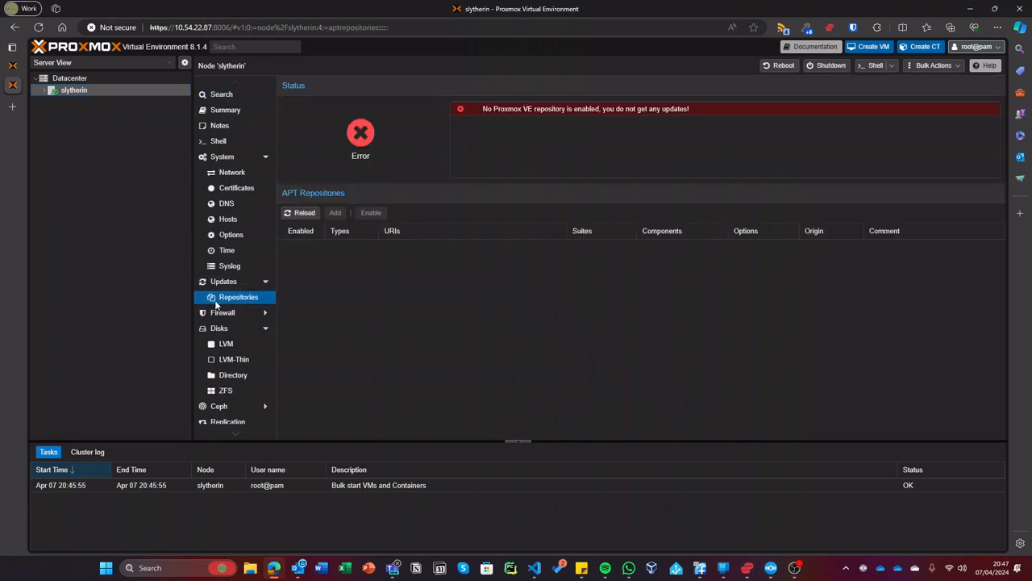
click(266, 281)
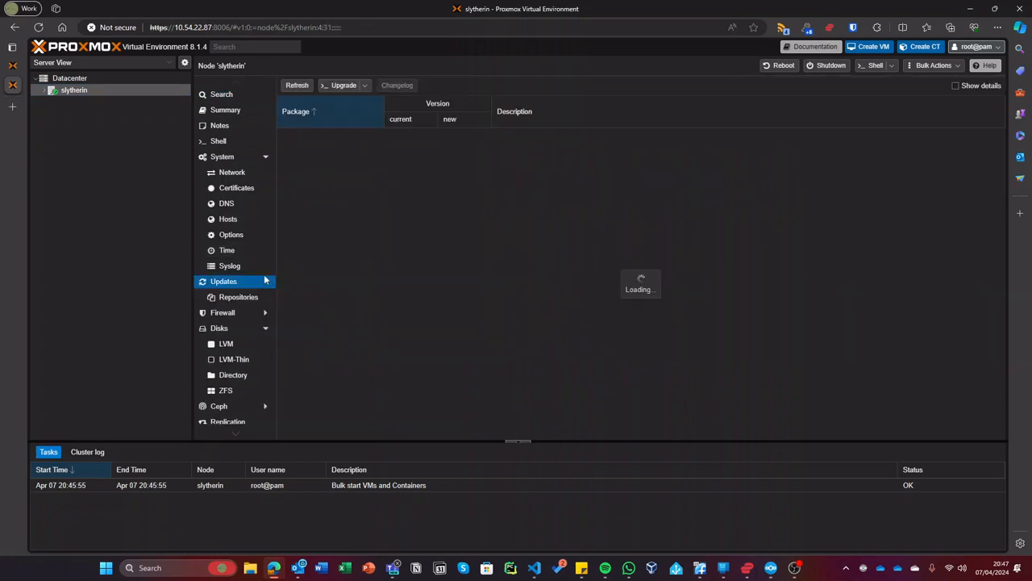
click(238, 297)
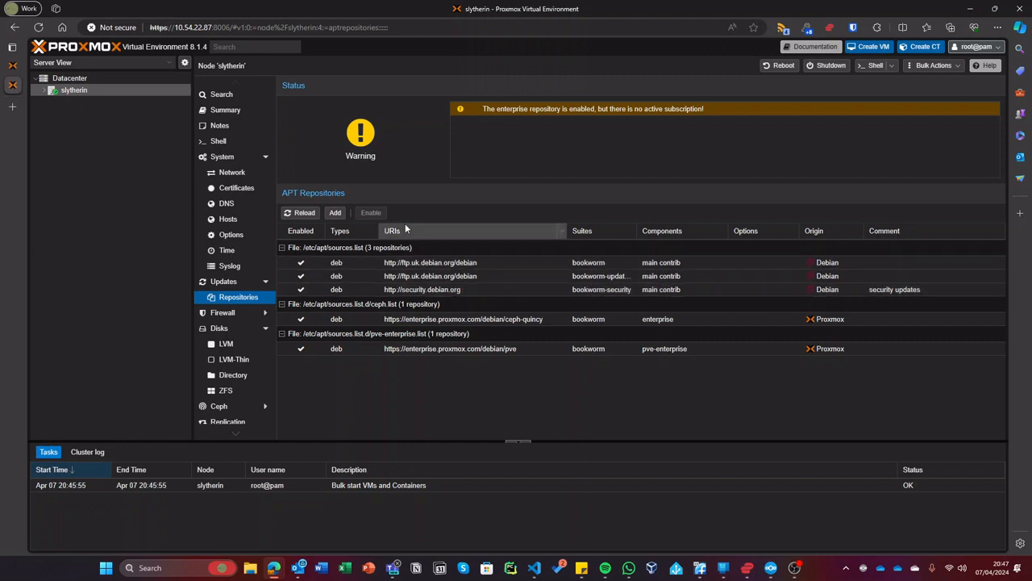
- Add the No-Subscription repository
click(336, 214)
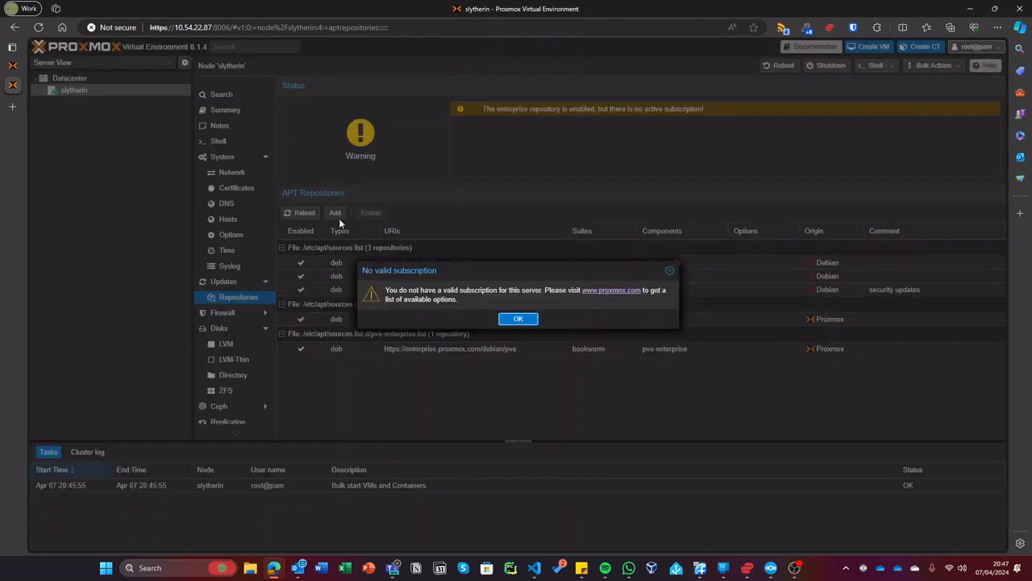
click(519, 318)
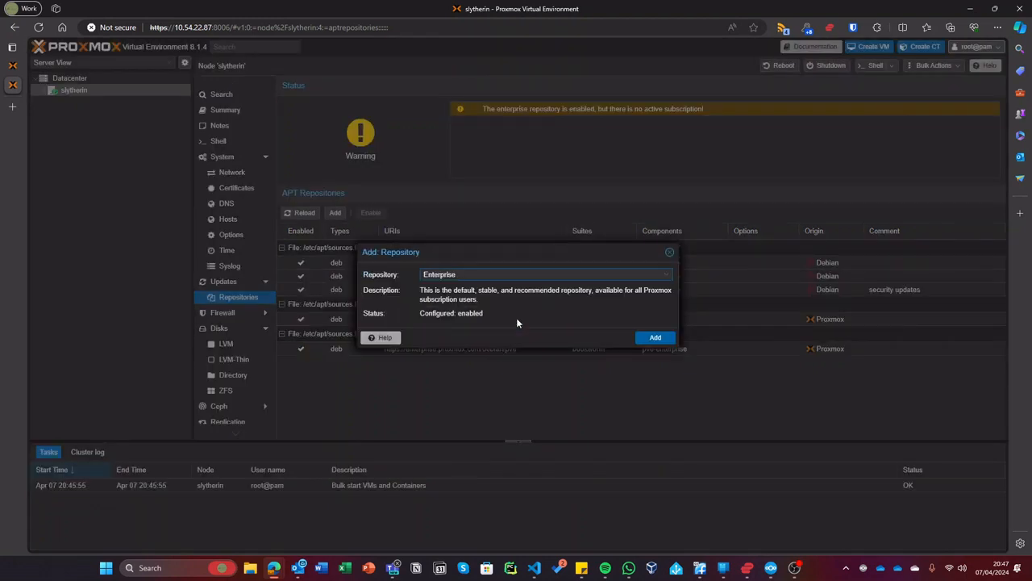
click(545, 274)
click(484, 274)
click(461, 275)
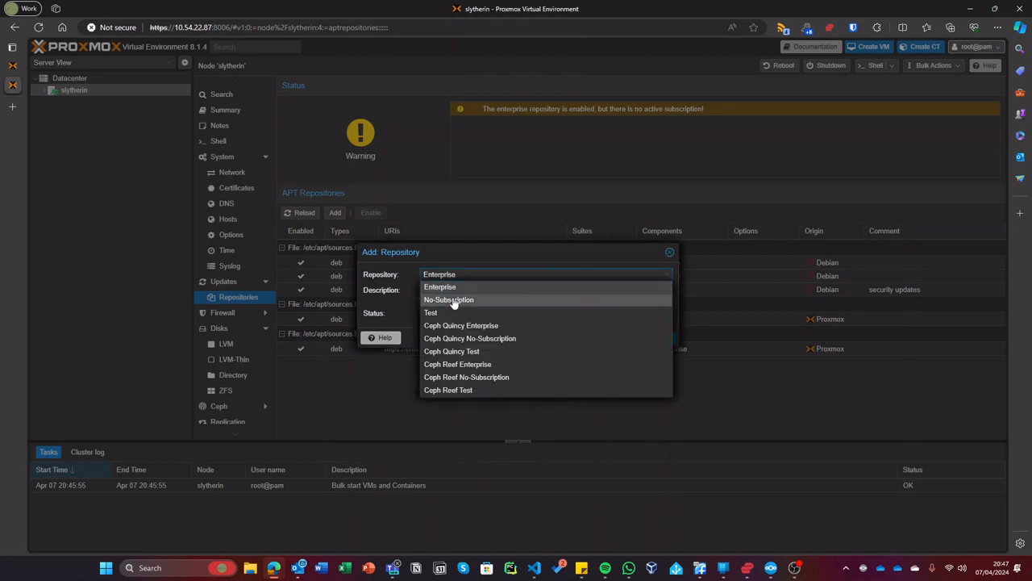
click(452, 300)
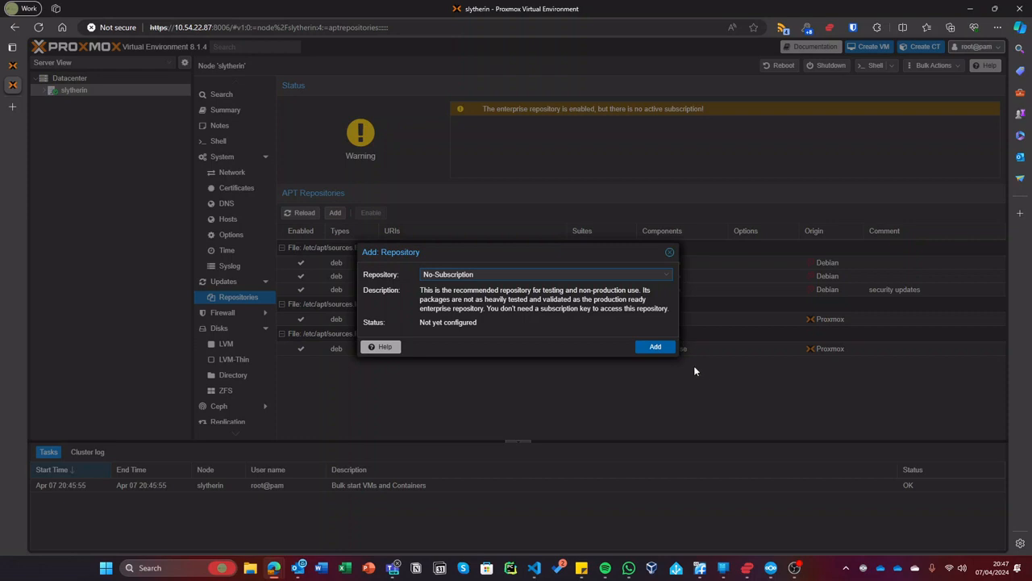
click(665, 349)
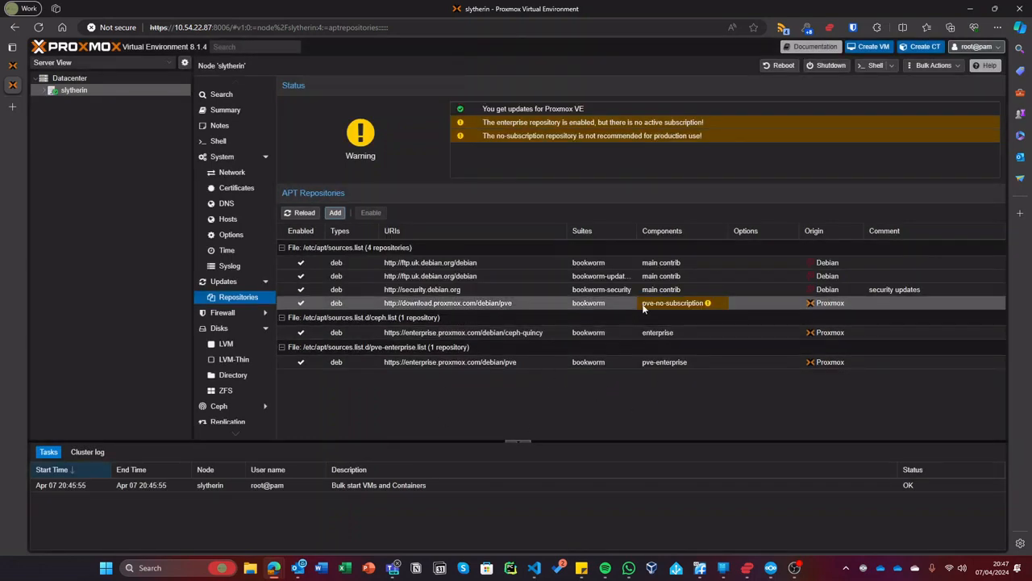
- Disable the pve-enterprise repository and bring up the node's Updates list
click(535, 336)
click(450, 362)
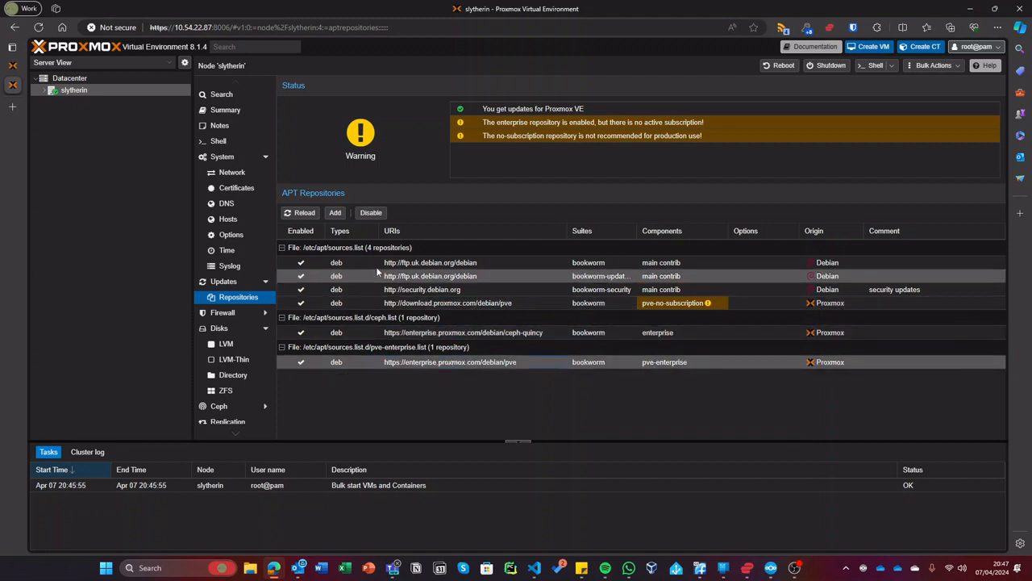
click(371, 212)
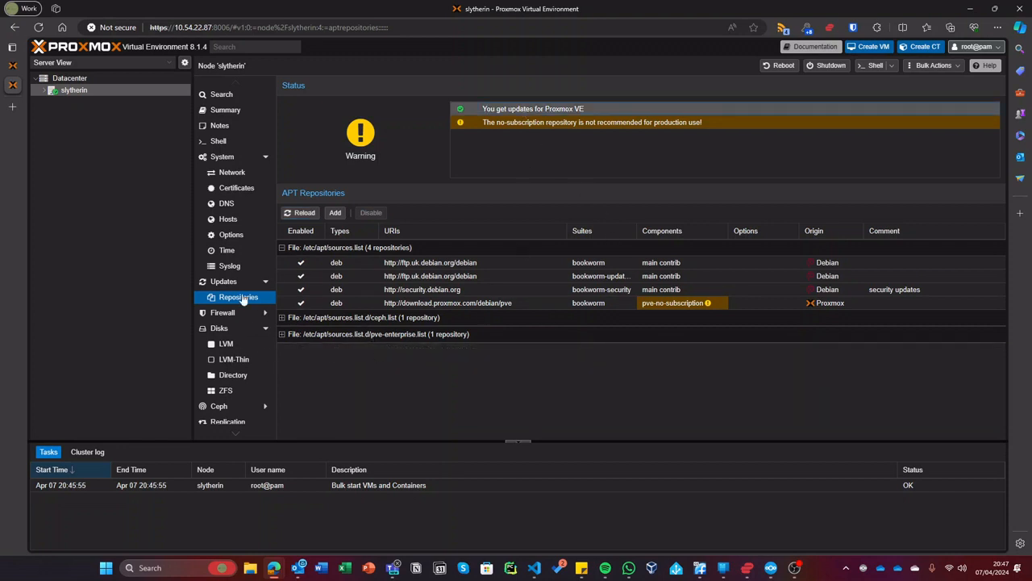
click(223, 281)
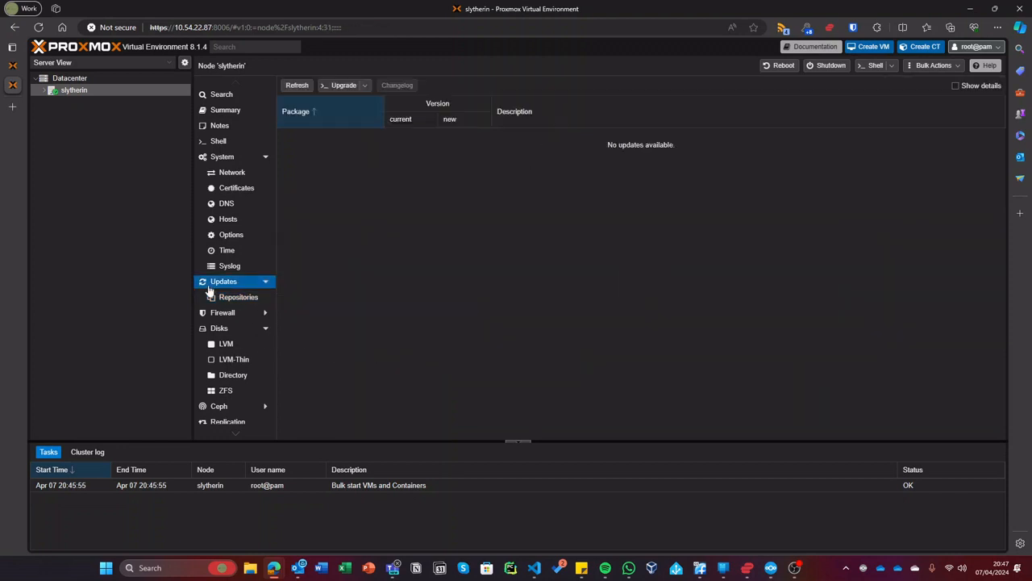
- Refresh the package database, close its task log, and start upgrading all pending packages
click(289, 87)
click(519, 319)
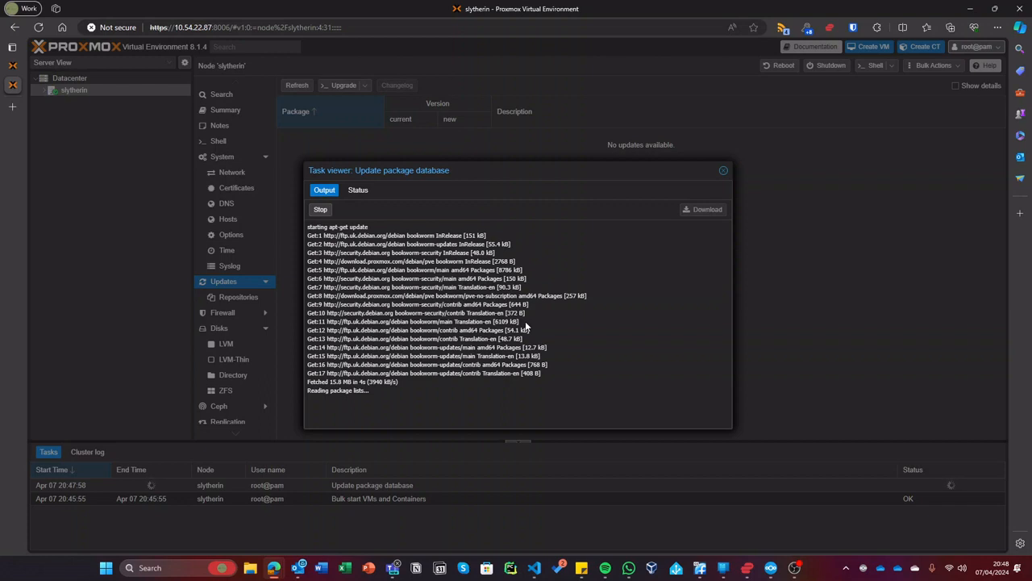
drag(465, 170, 436, 47)
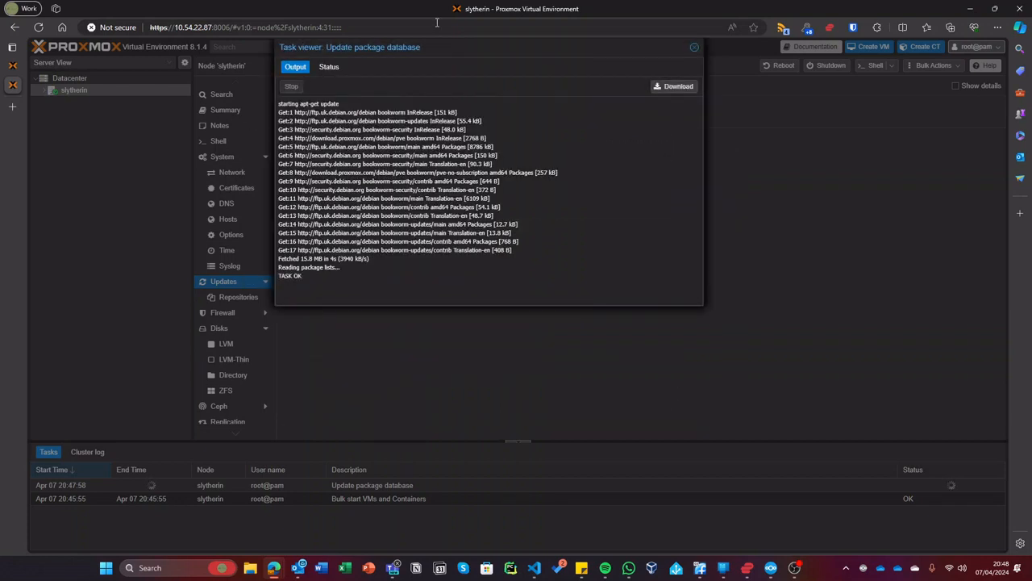
drag(345, 231, 350, 225)
click(694, 47)
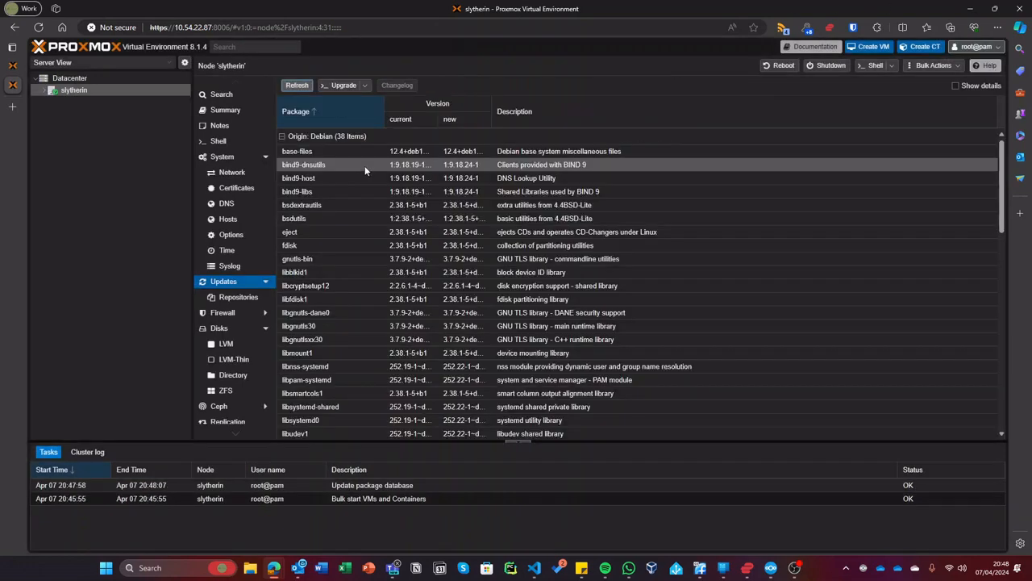
scroll(379, 200, down, 10)
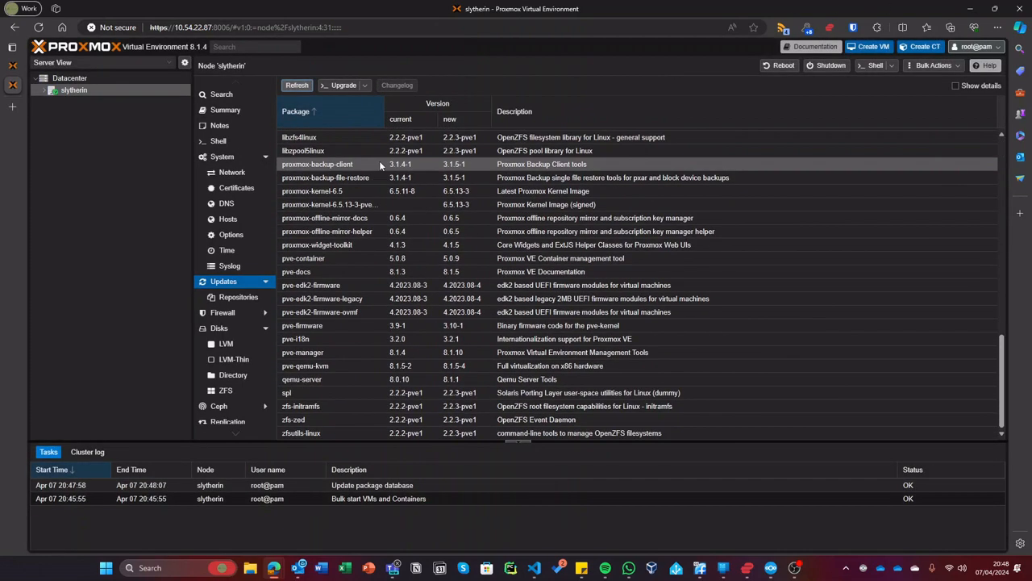
click(342, 86)
- Maximize the upgrade console and answer y to install the 68 package upgrades
double_click(253, 10)
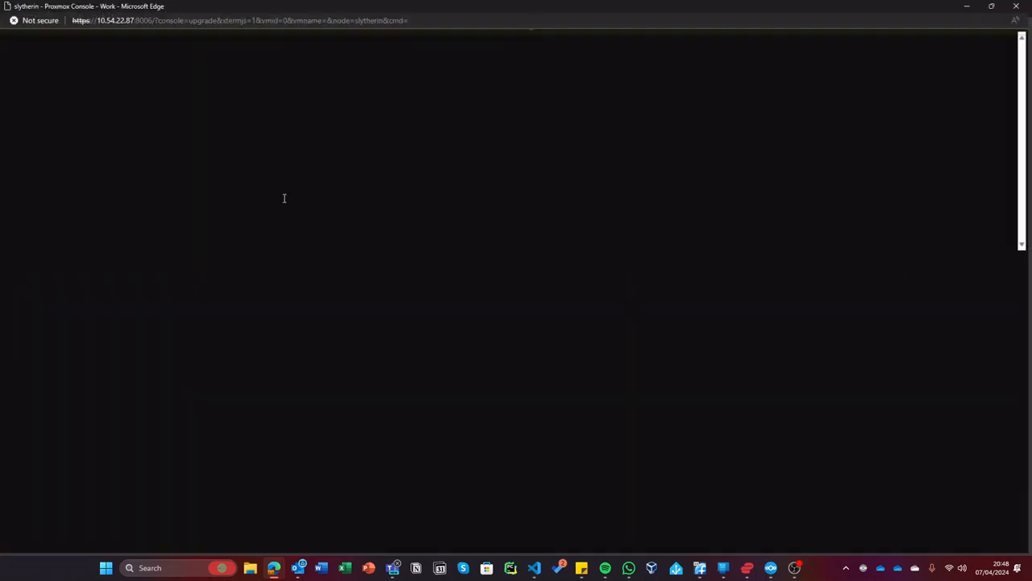
ctrl+scroll(225, 126, up, 8)
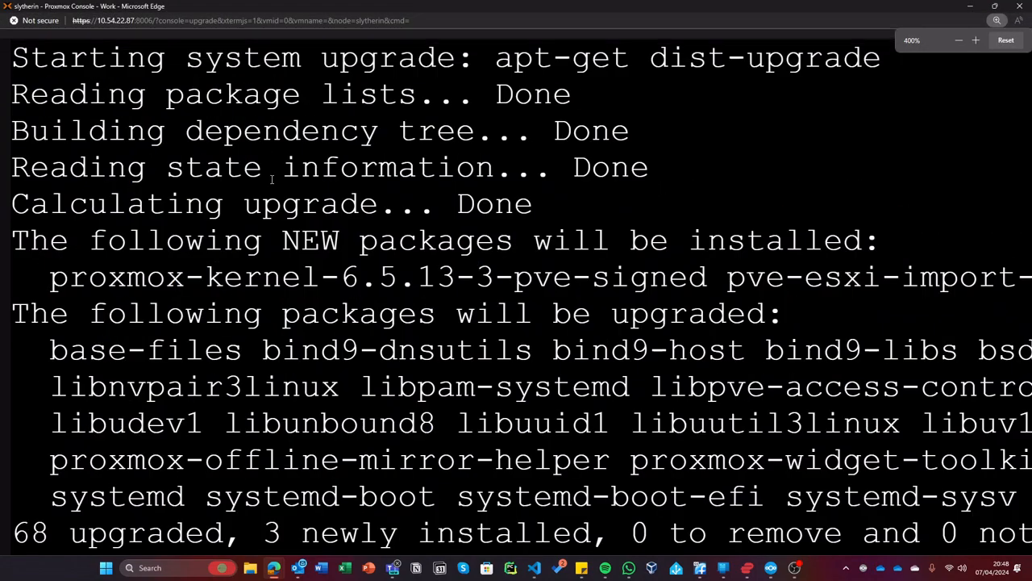
ctrl+scroll(272, 180, down, 2)
ctrl+scroll(451, 207, down, 2)
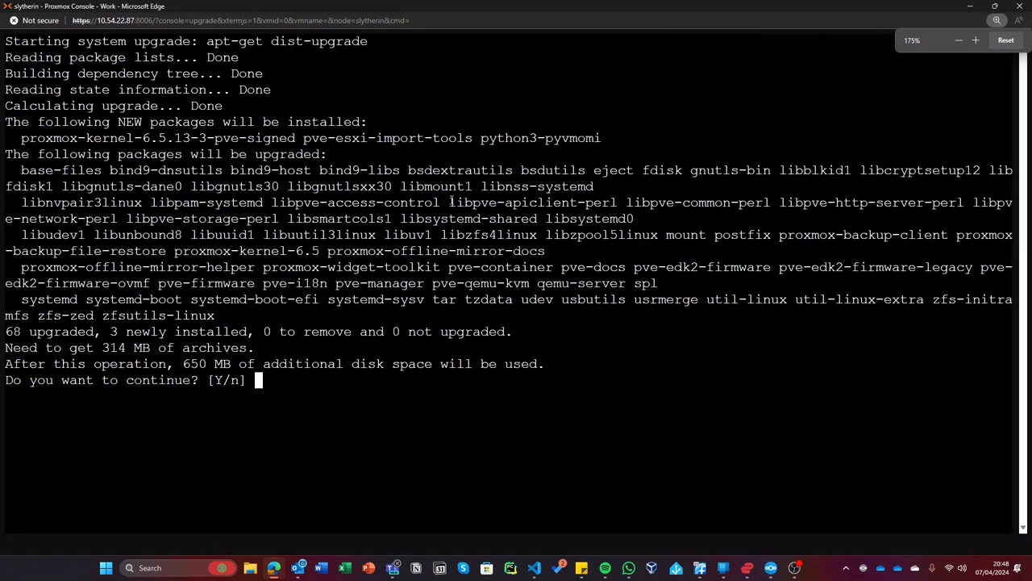
text(y)
key(Return)
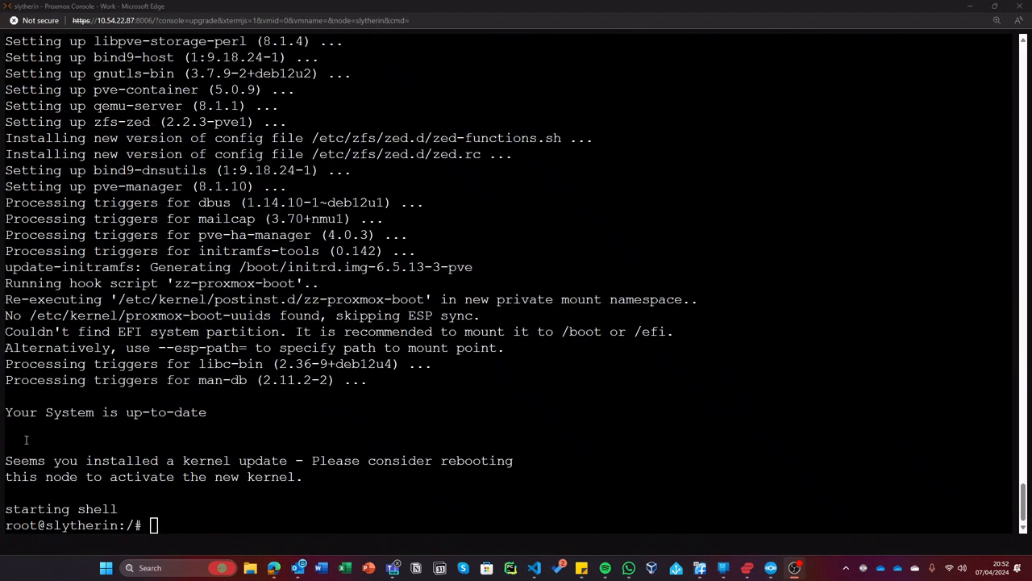
- Clear the console after the upgrade finishes, then close it and leave the page
click(246, 489)
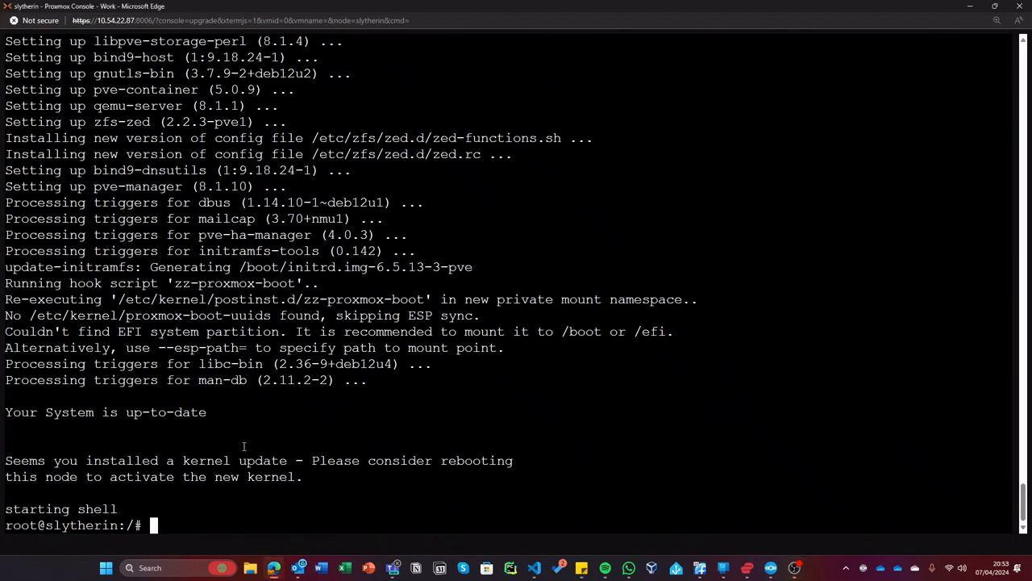
text(clear#)
key(Return)
text(])
key(Return)
key(Return)
key(Return)
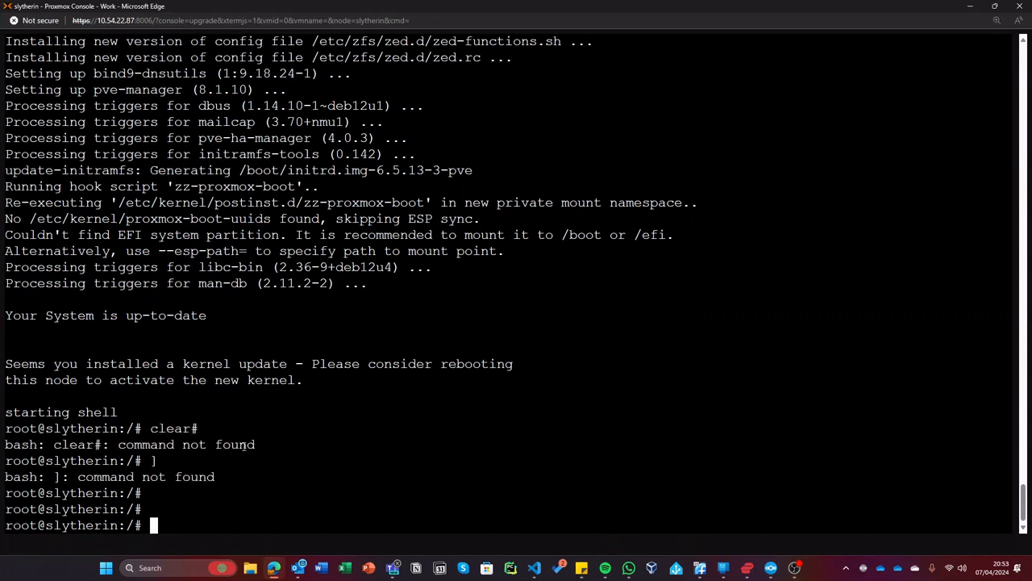
text(])
key(BackSpace)
text(clear)
key(Return)
key(Return)
key(Return)
click(1021, 6)
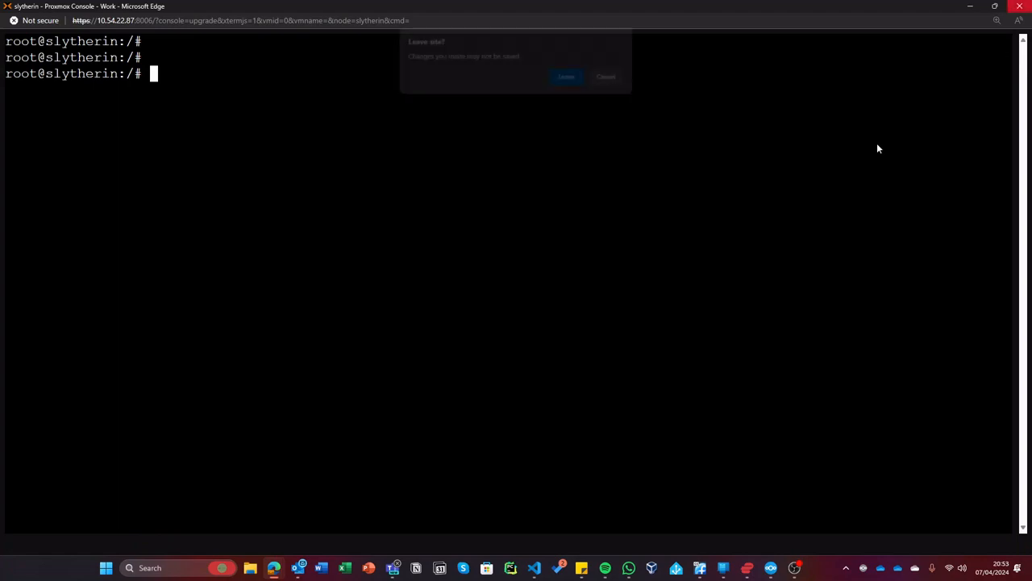
click(563, 80)
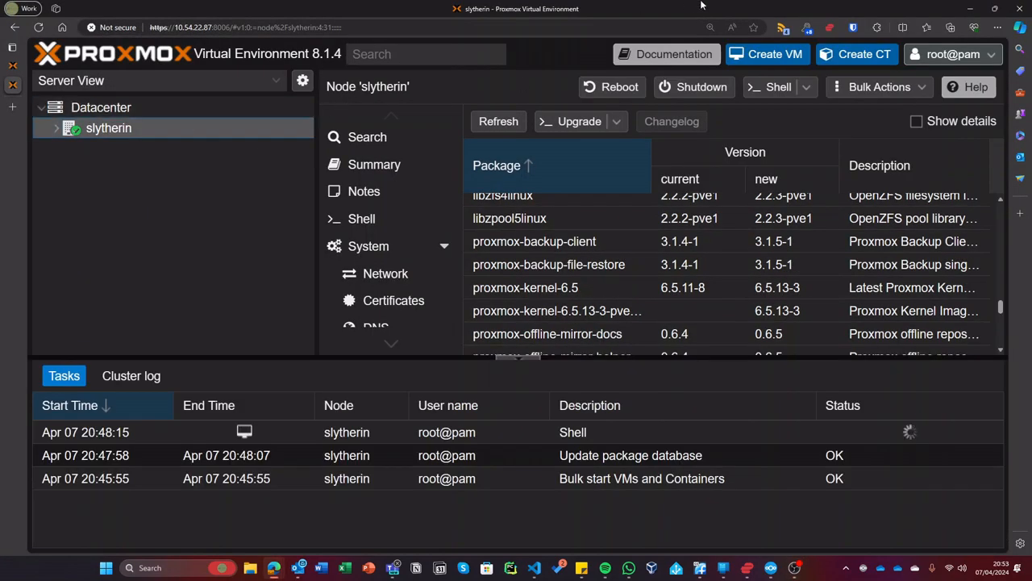
- Reset page zoom to 100%, refresh slytherin's update list to TASK OK, and expand slytherin's storages
click(709, 27)
click(740, 47)
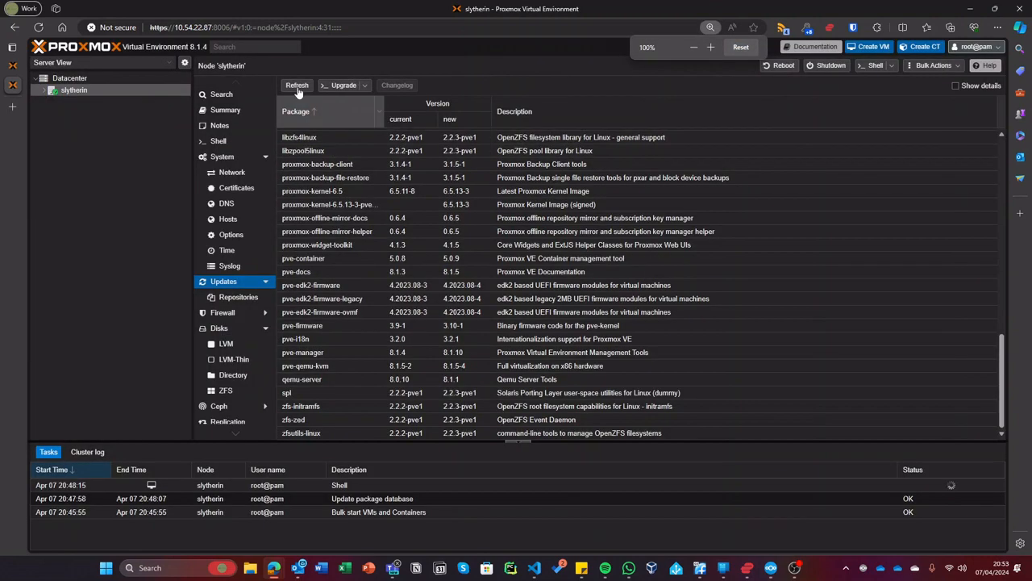
click(296, 85)
click(516, 320)
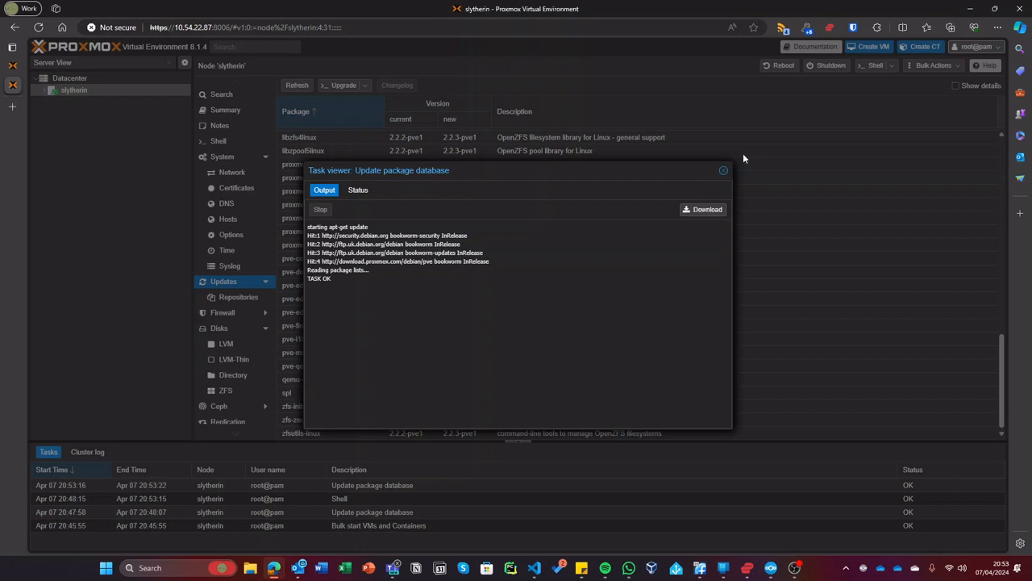
click(723, 170)
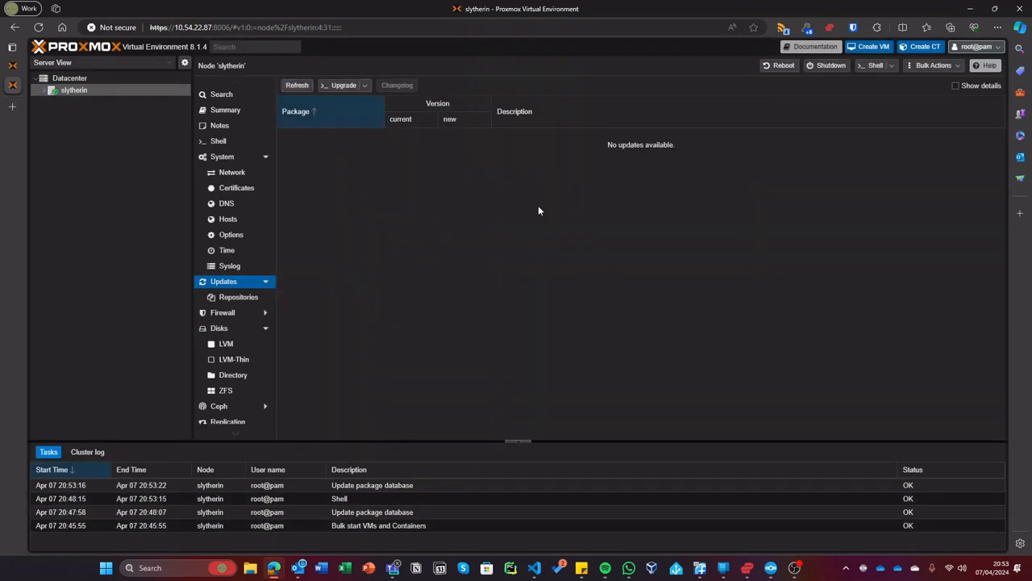
double_click(107, 90)
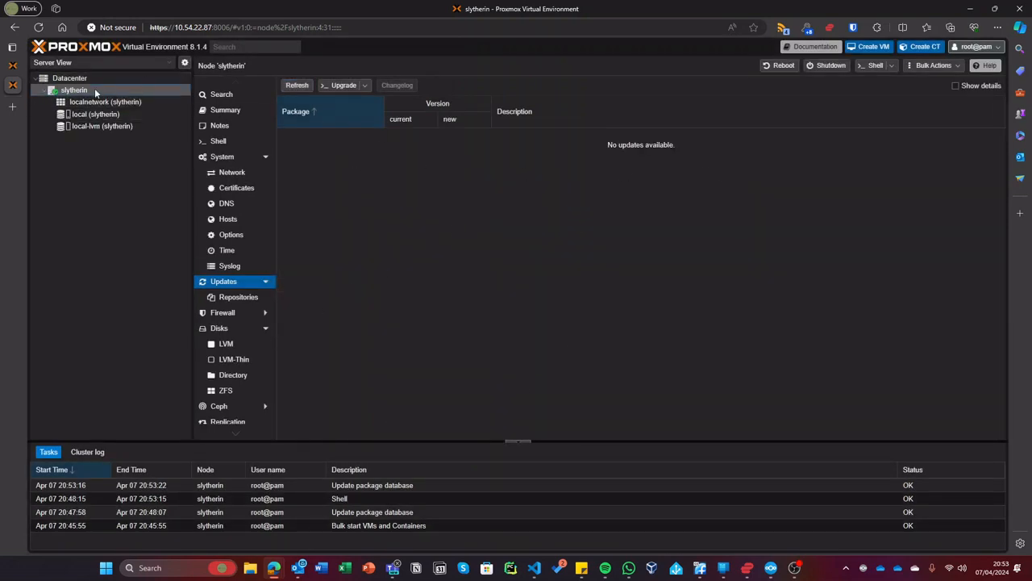
- Browse the local storage's ISO Images and CT Templates and the local-lvm storage overview
click(118, 115)
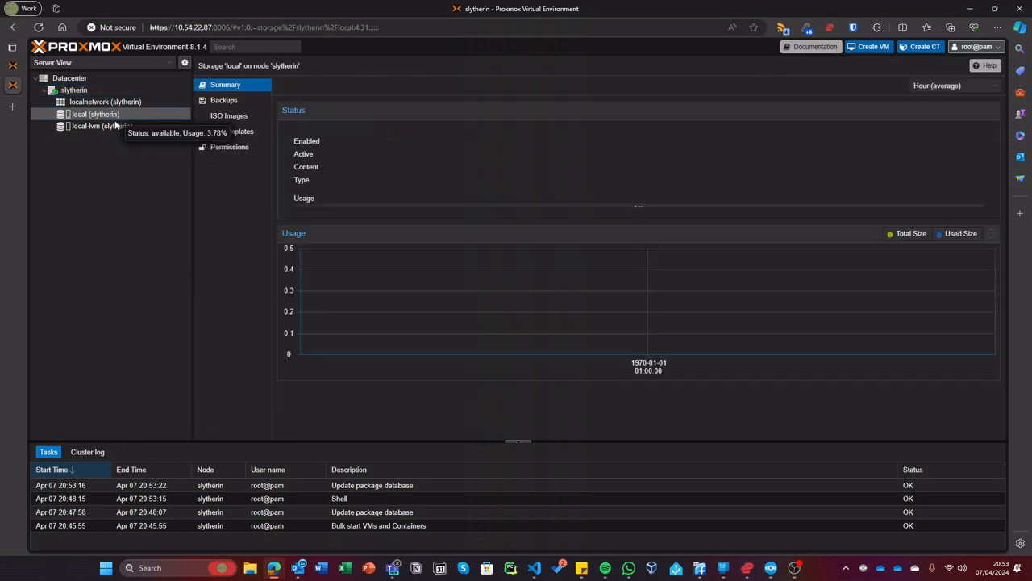
click(219, 117)
click(220, 135)
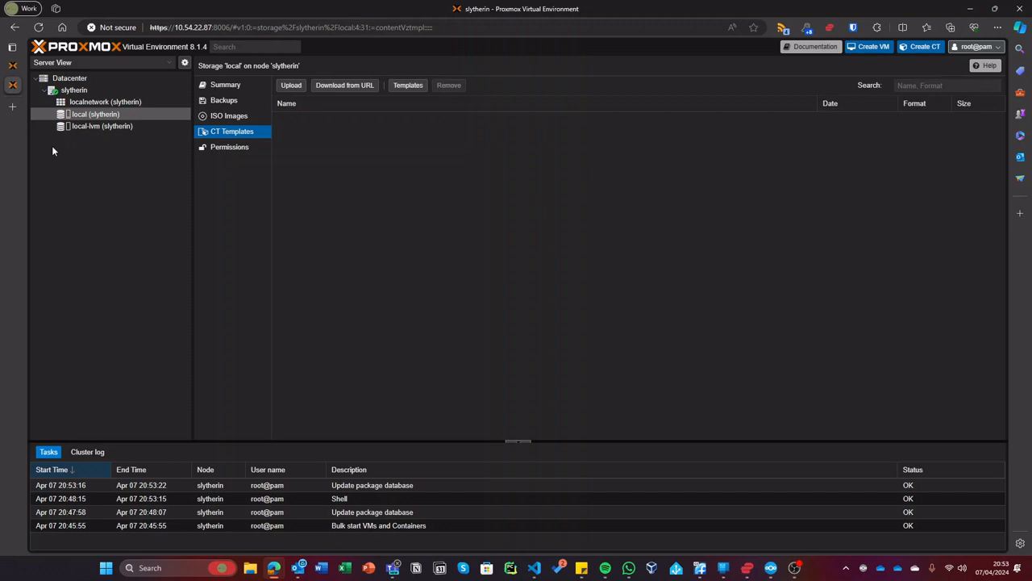
click(98, 127)
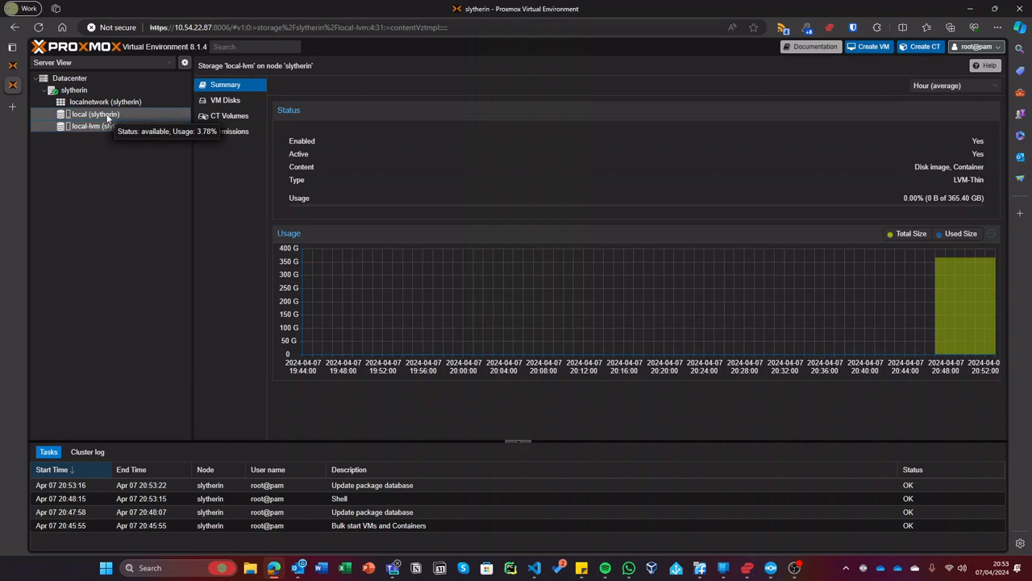
click(107, 118)
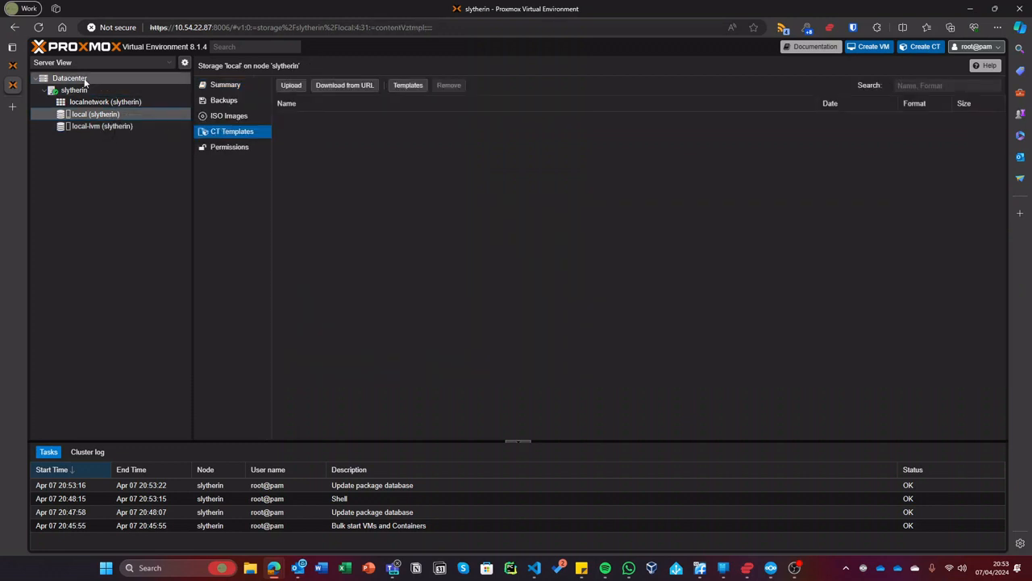
- Review slytherin's disks, LVM volume group, LVM-Thin pools, directories and the data thin pool
click(75, 90)
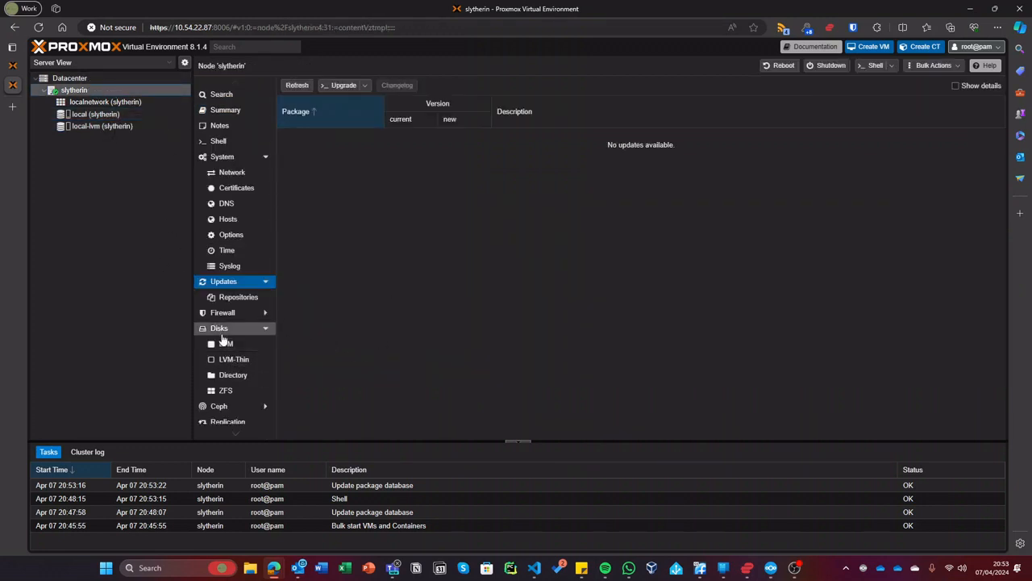
click(219, 328)
click(232, 349)
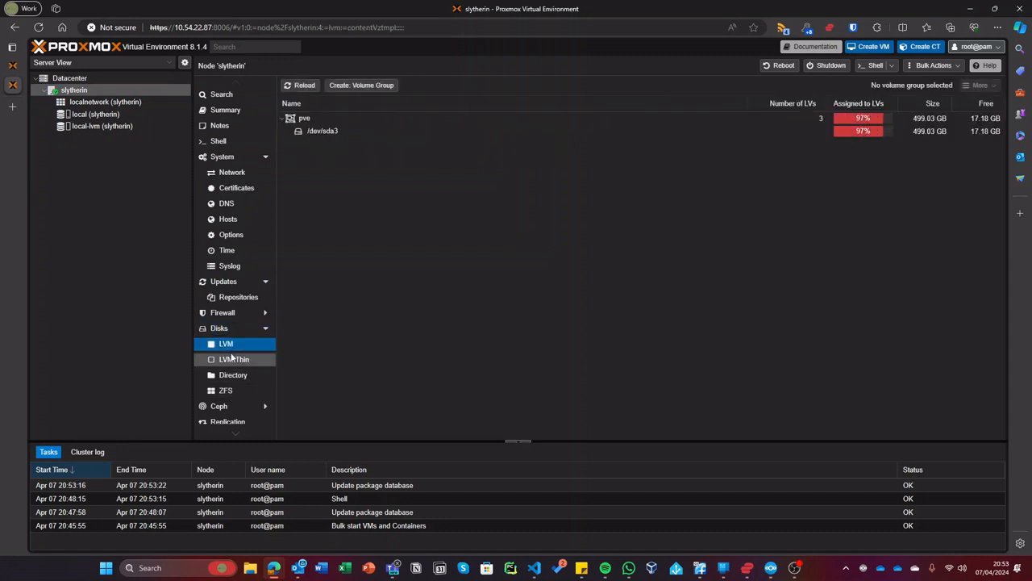
click(251, 365)
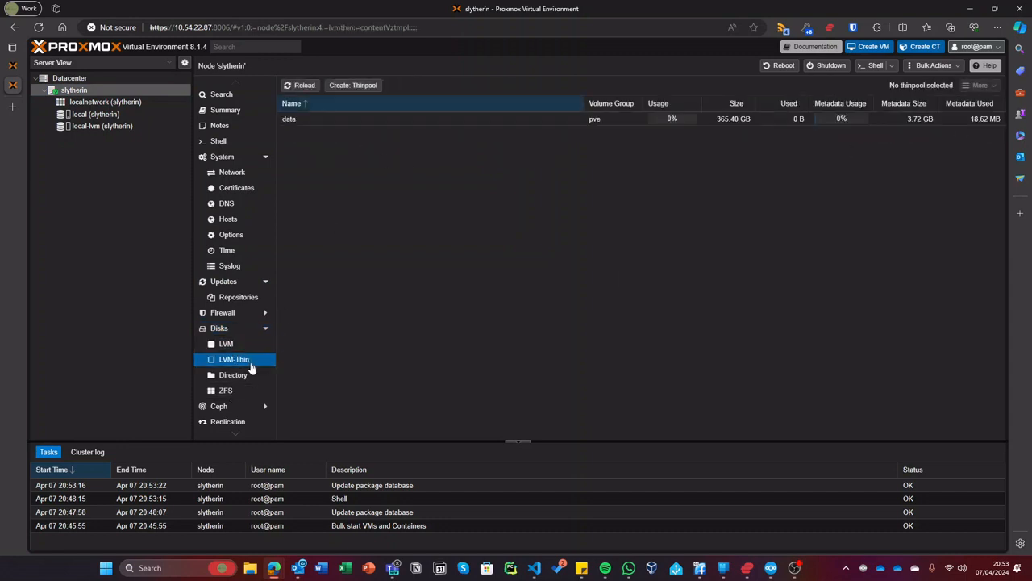
click(247, 374)
click(242, 360)
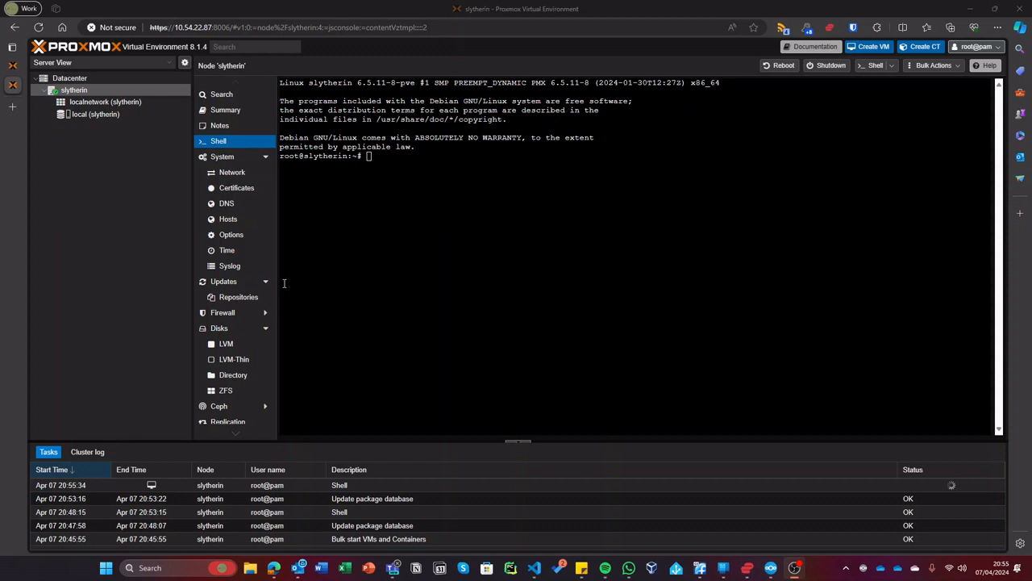
- Check the local storage's allowed content types in Datacenter > Storage without changing them
click(96, 115)
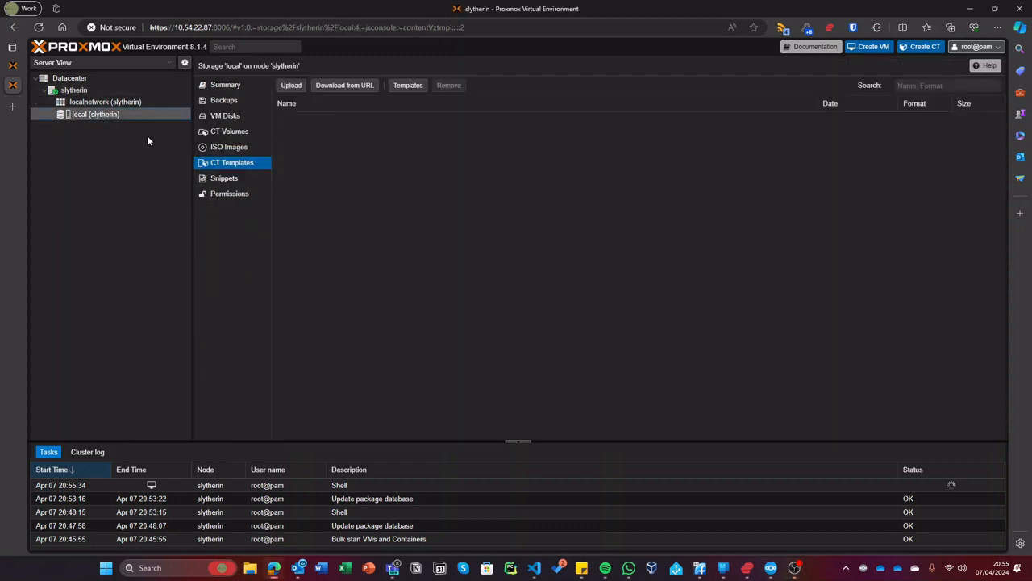
click(103, 81)
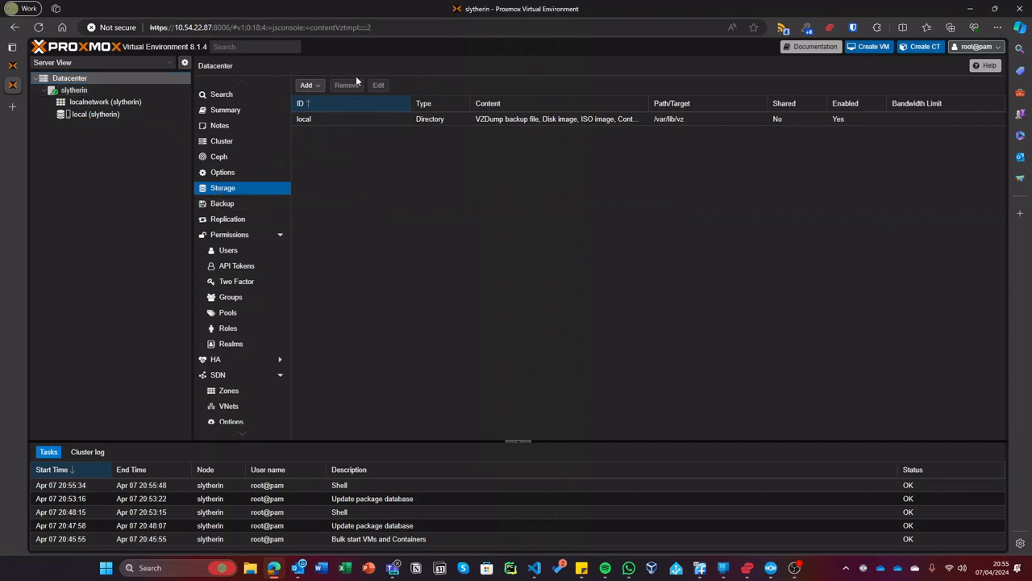
click(374, 118)
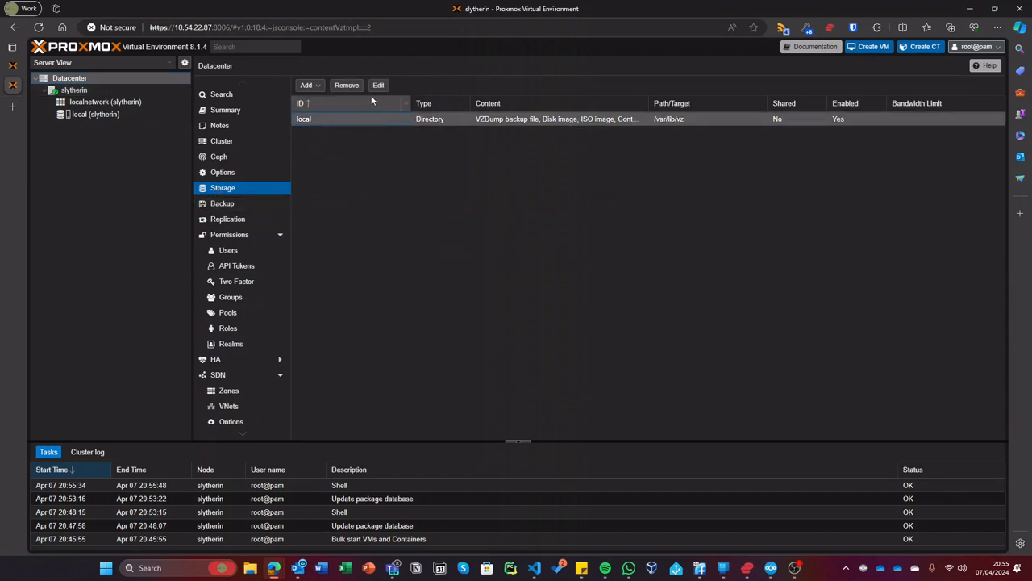
click(378, 84)
click(461, 318)
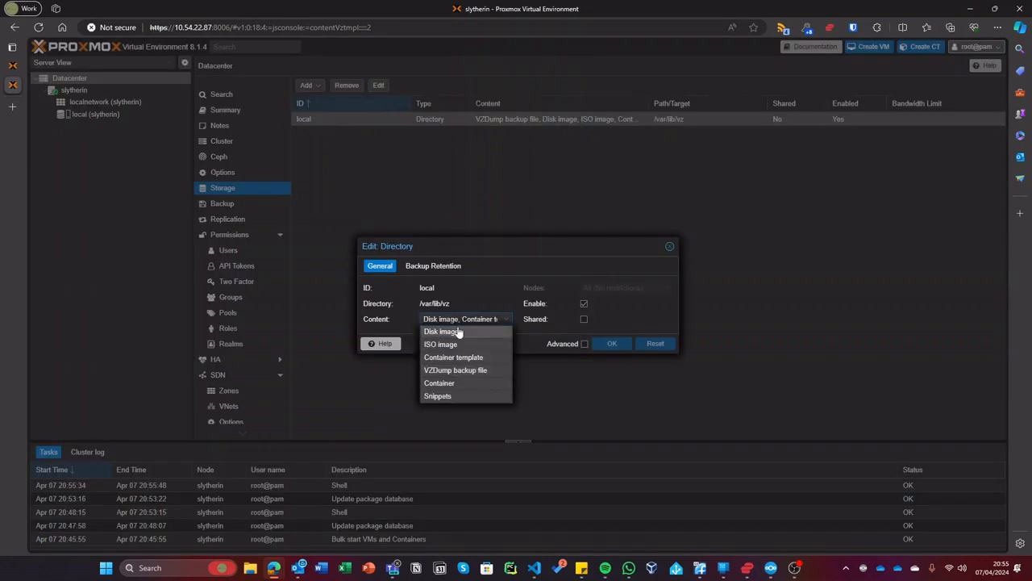
click(669, 247)
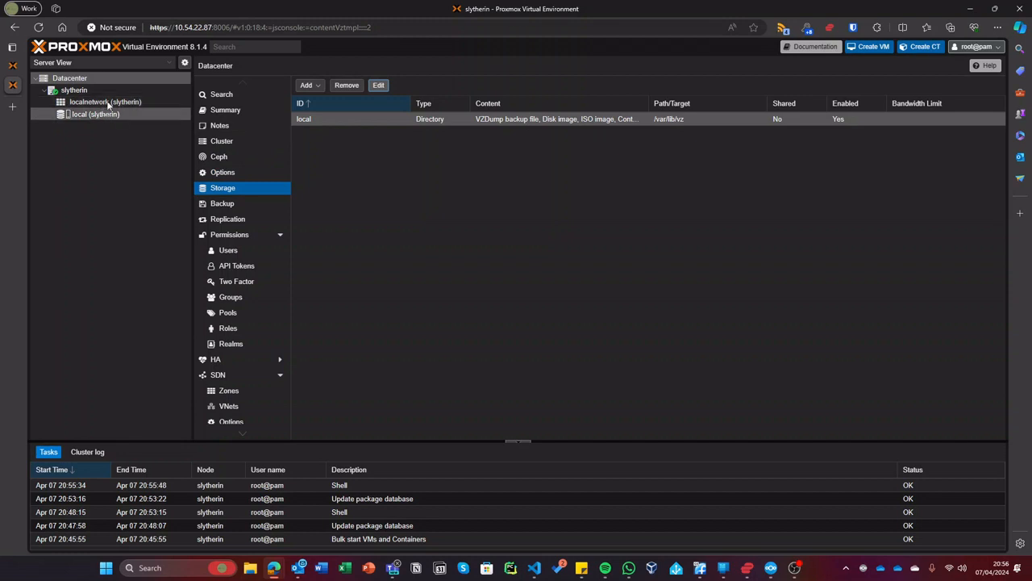
- Reopen and dismiss local's settings, then view the local storage's Summary page
double_click(393, 118)
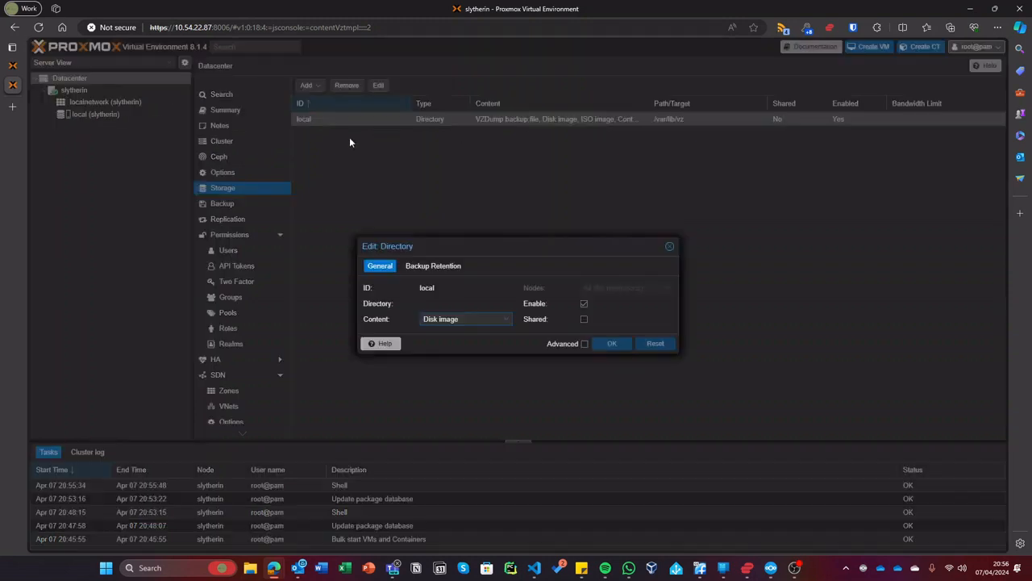
key(Escape)
click(122, 113)
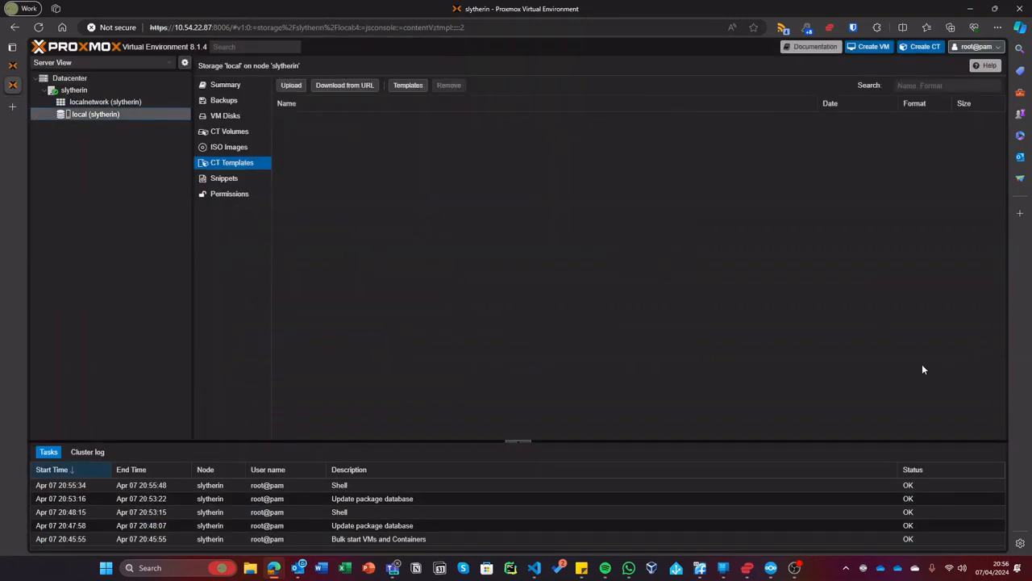
click(234, 88)
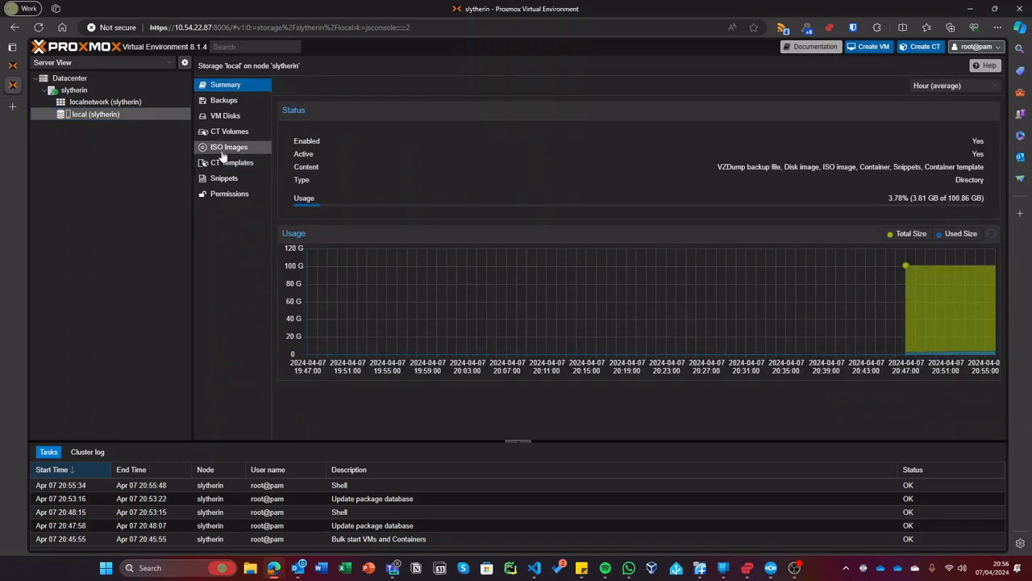
- In slytherin's shell, remove the logical volume /dev/pve/data, confirming both prompts with y
click(119, 92)
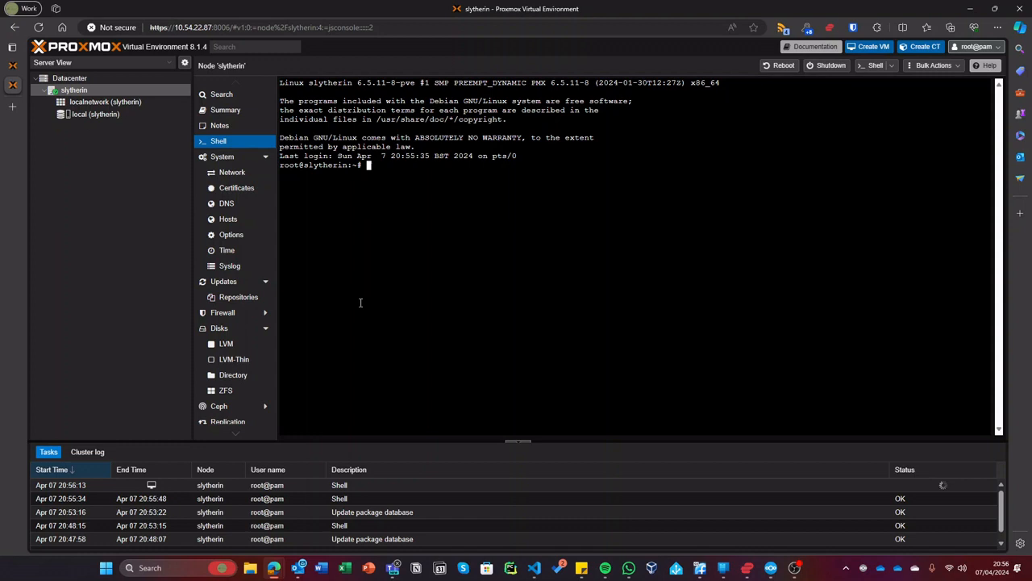
text(lvremove /dev/pve/data)
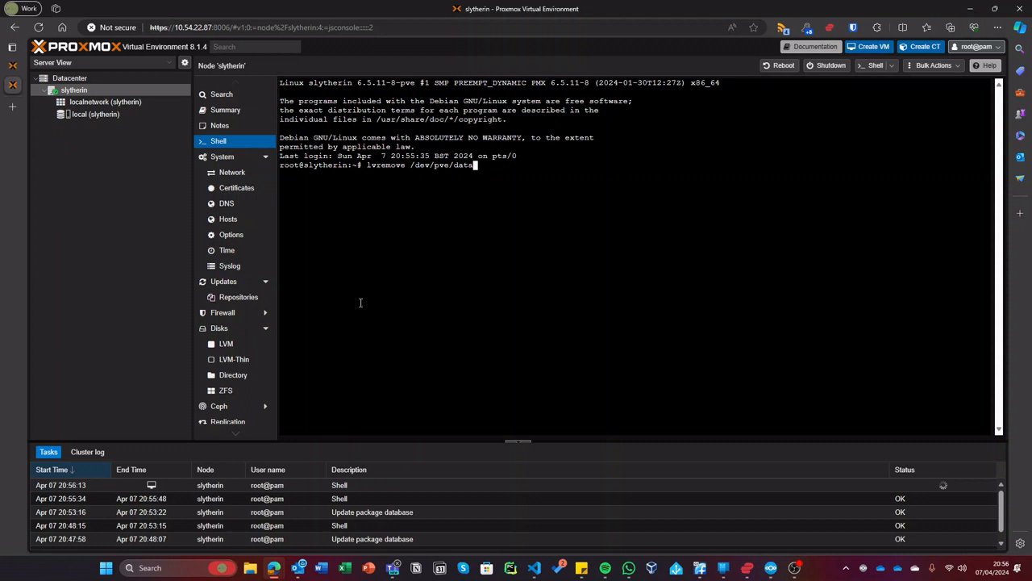
key(Return)
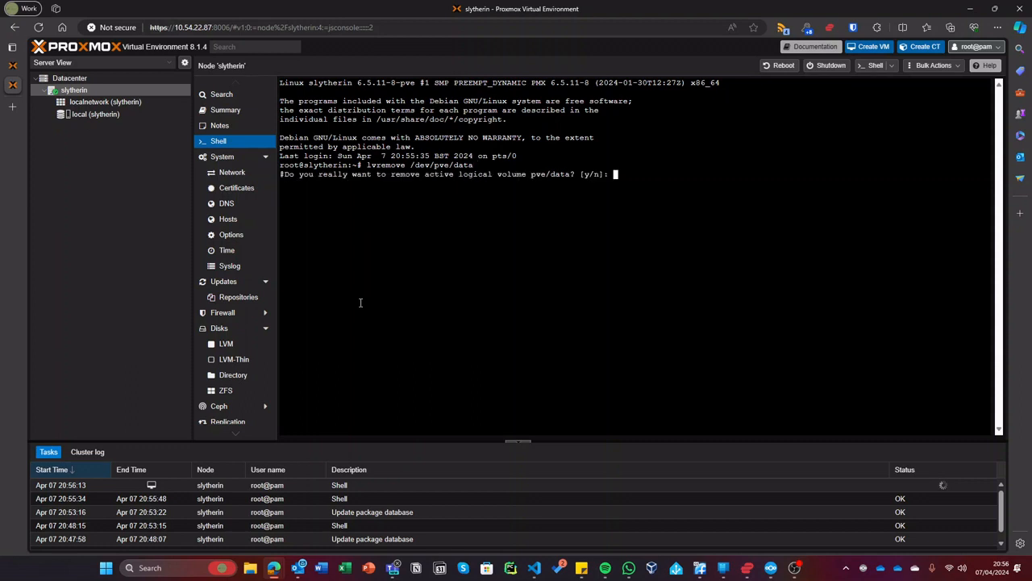
text(y)
key(Return)
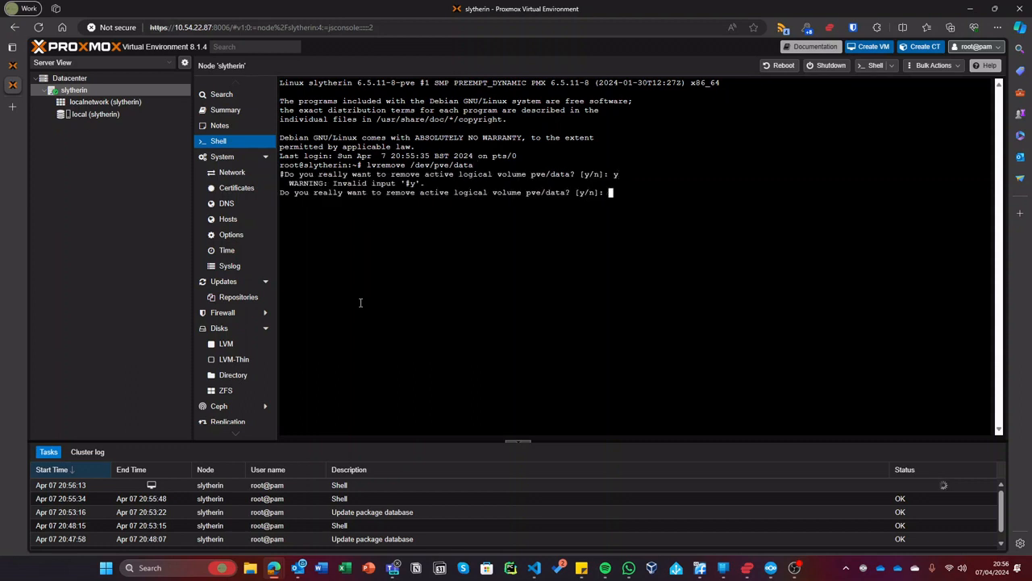
text(y)
key(Return)
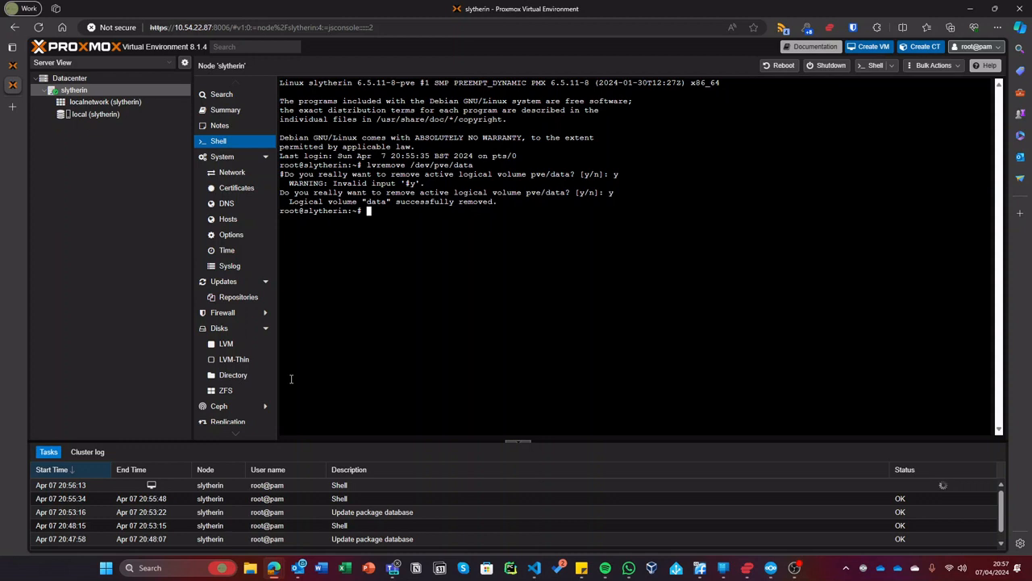
- Extend /dev/pve/root with lvresize -l +100%FREE, then view the local storage summary
text(lvresize -l +100%FREE /dev/p)
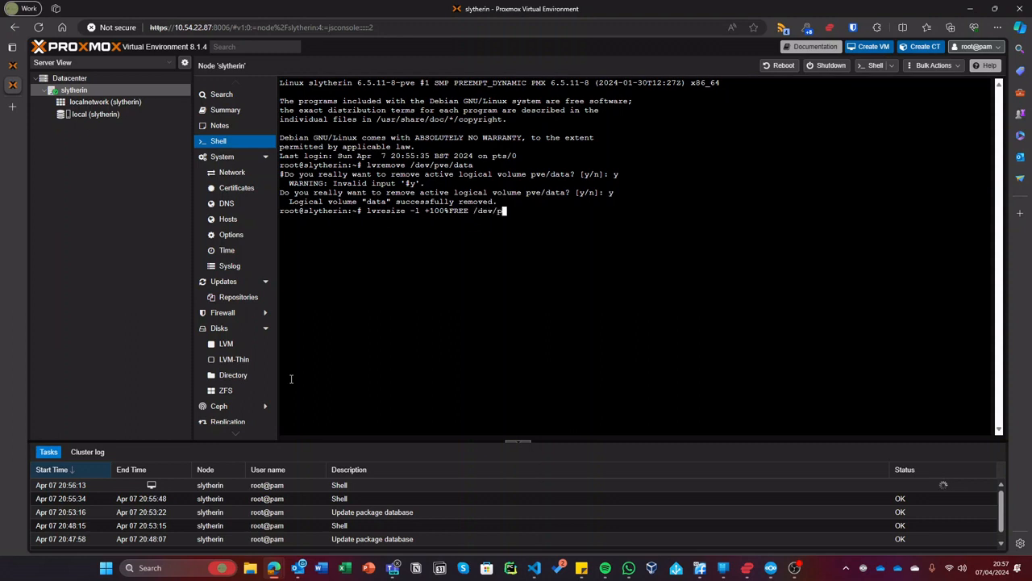
text(ve/root)
key(Return)
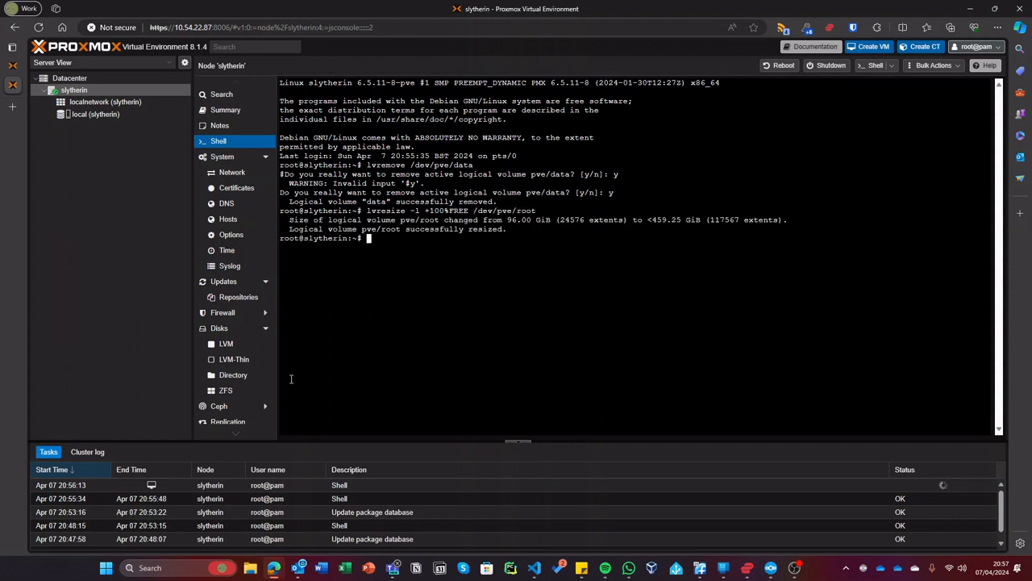
click(85, 115)
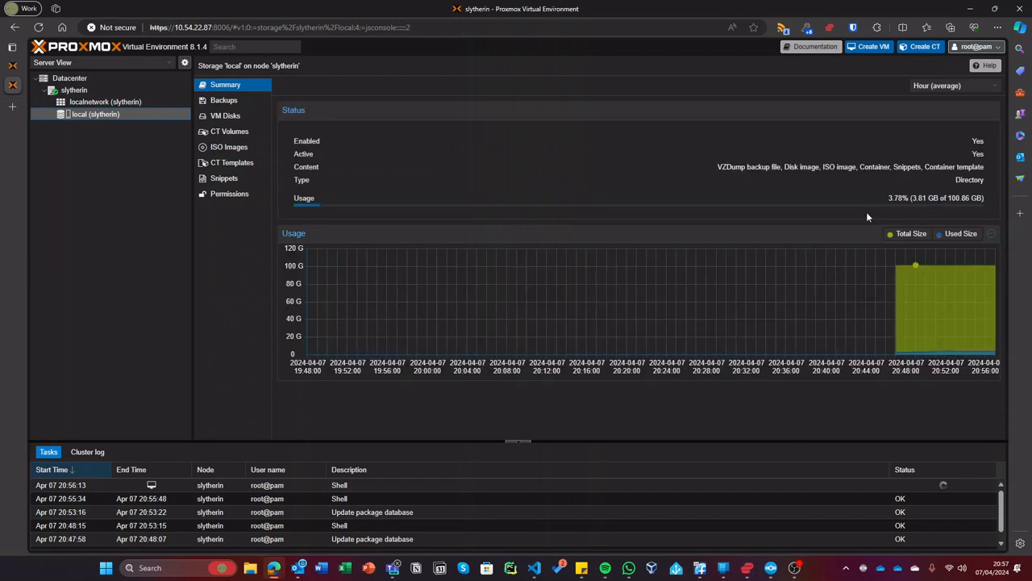
click(73, 90)
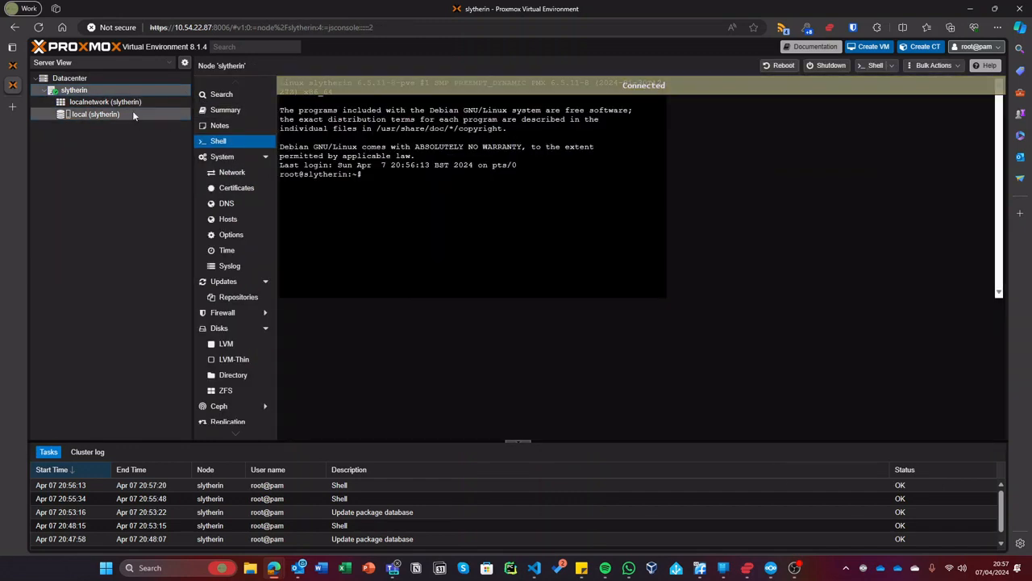
text(lvresize -l +100%FREE /dev/pve/root)
key(Return)
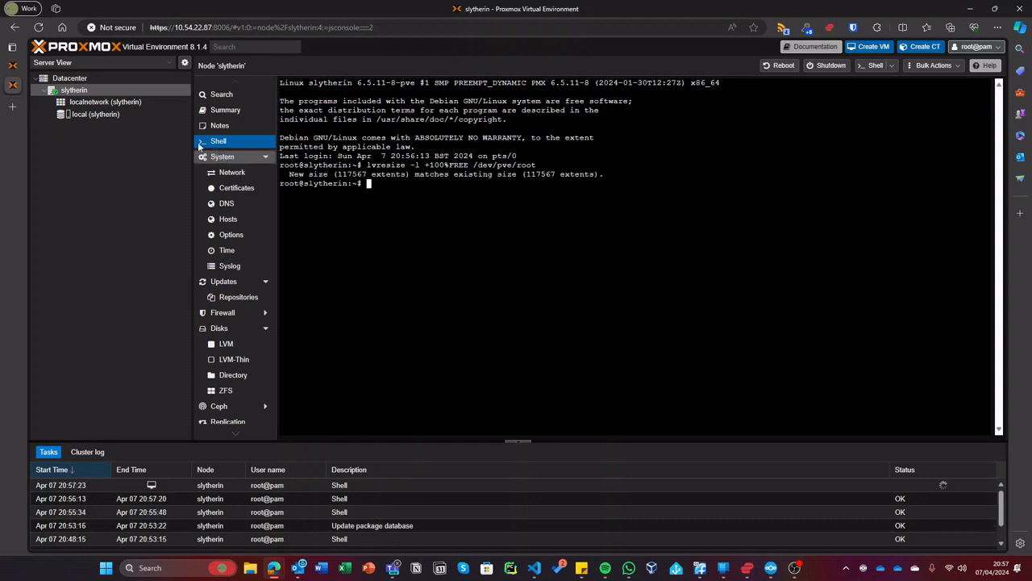
click(106, 118)
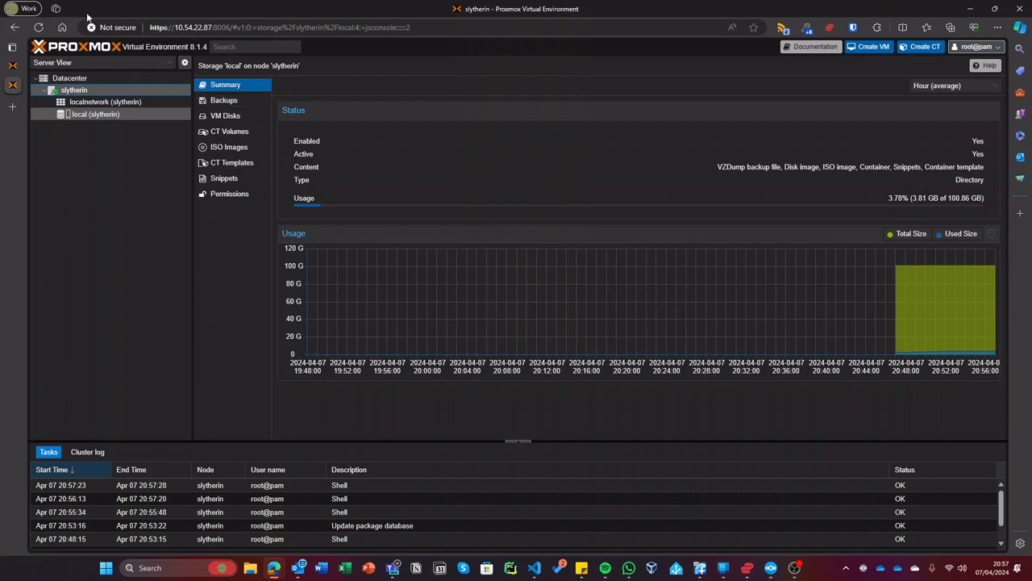
click(80, 78)
- Run resize2fs /dev/mapper/pve-root in slytherin's shell to grow the root filesystem
click(80, 90)
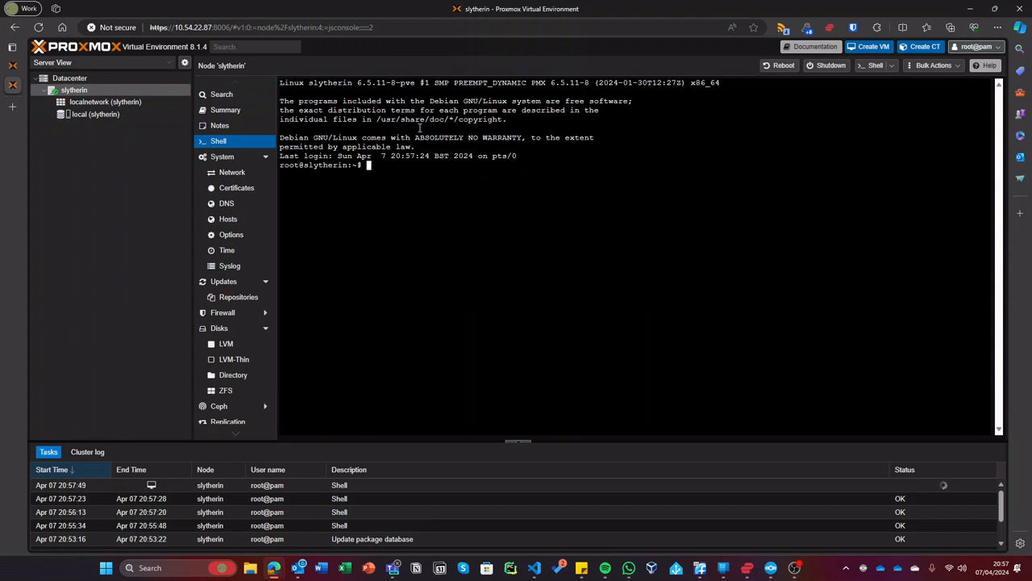
text(resize2fs /dev/mapper/pve-root)
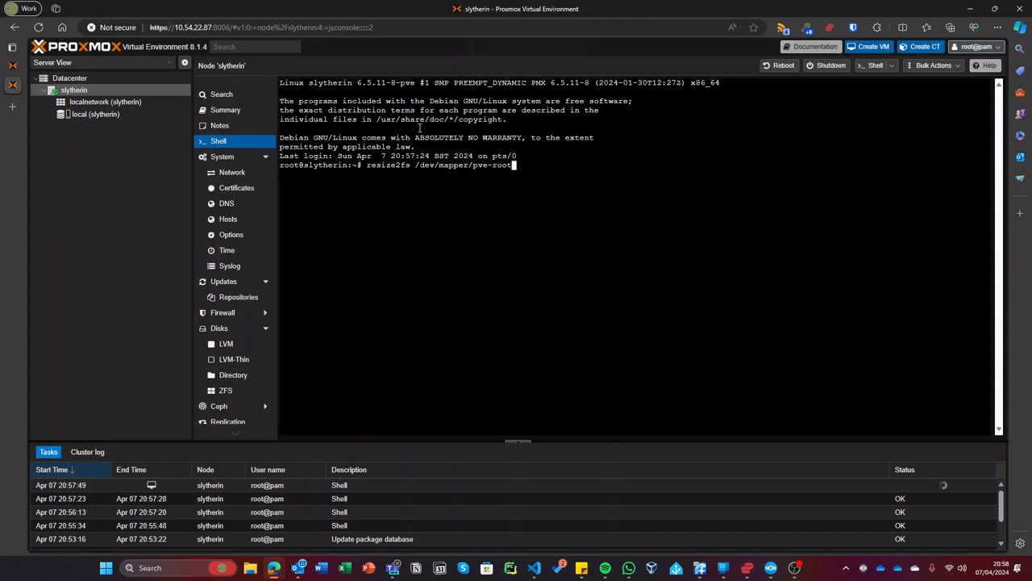
key(Return)
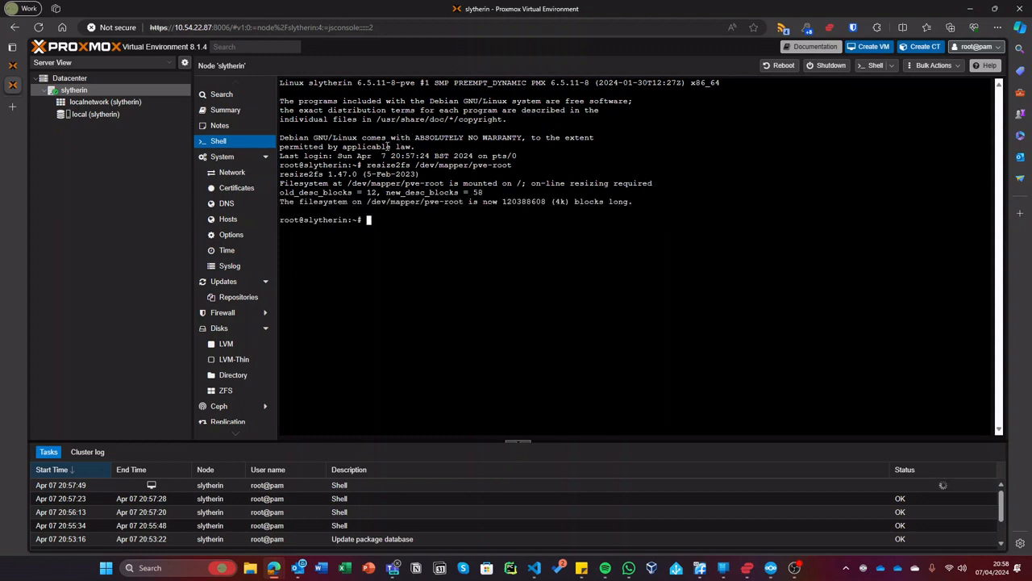
- Confirm local storage now shows 484.76 GB capacity, then view its ISO Images list
click(103, 117)
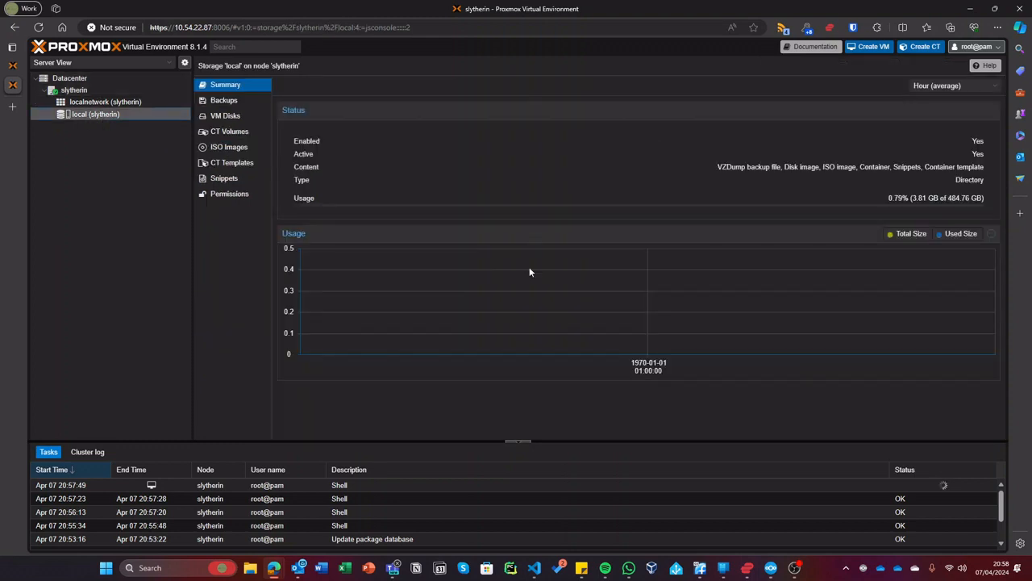
drag(947, 200, 972, 200)
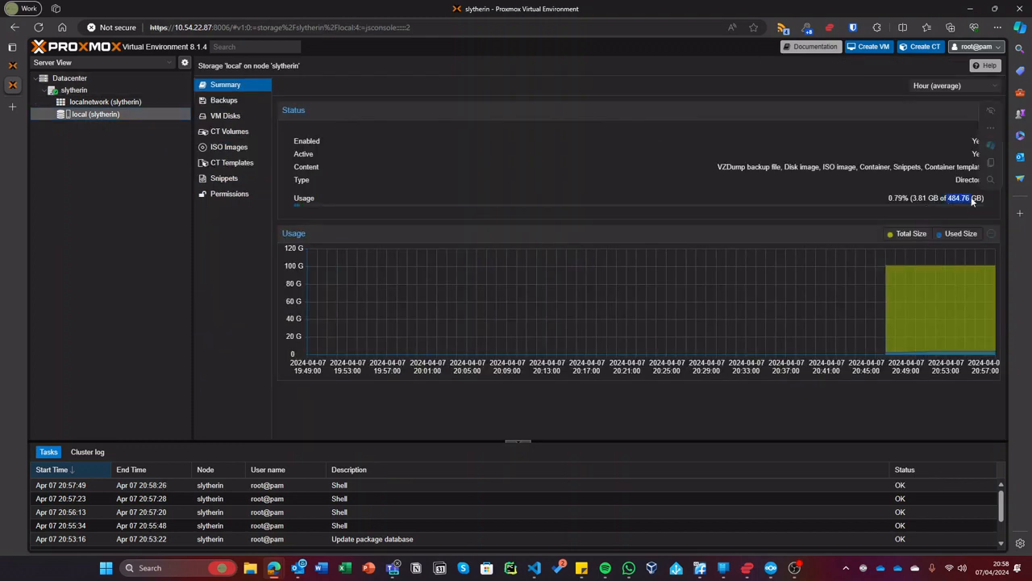
click(973, 200)
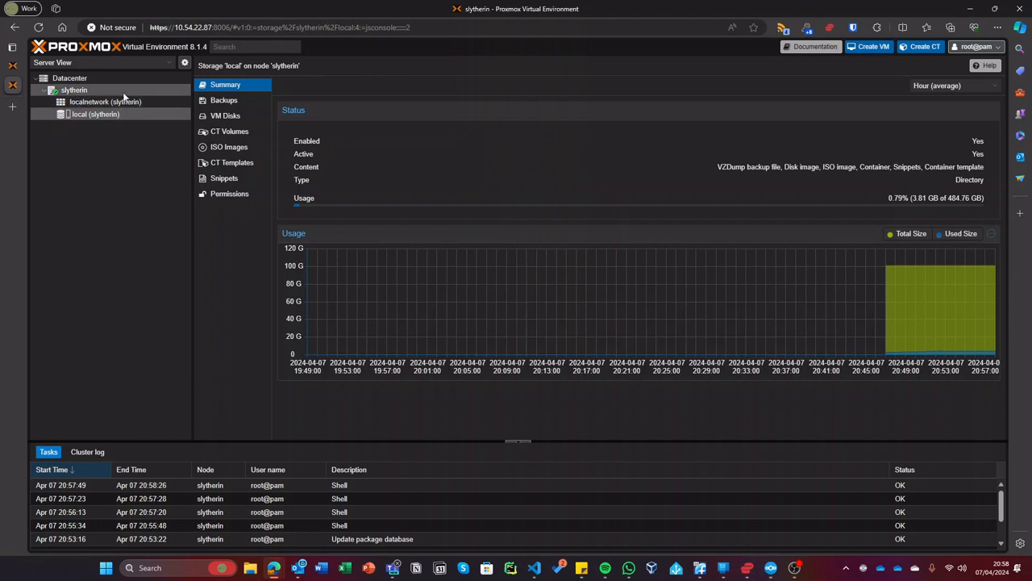
click(231, 147)
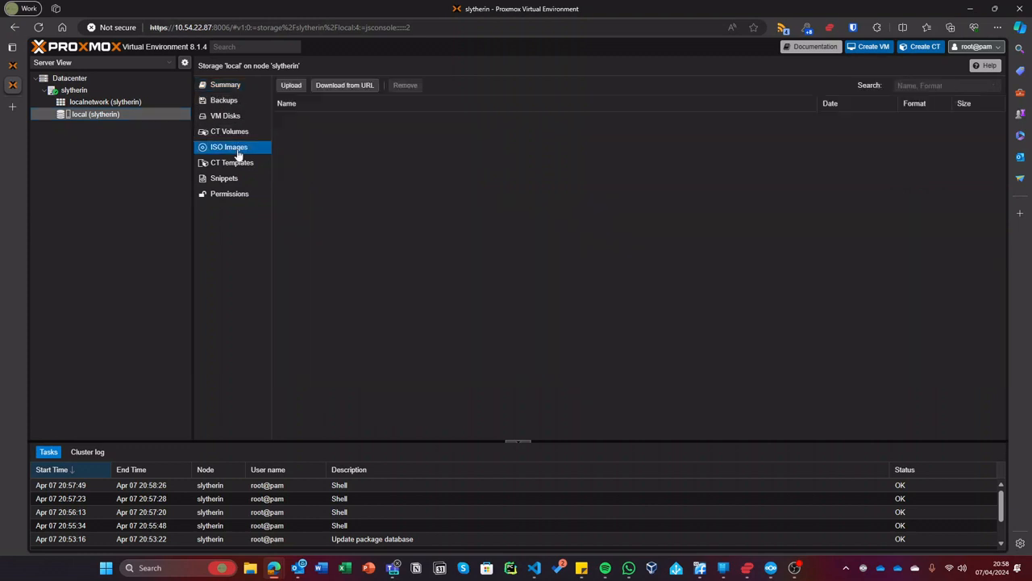
- Upload the Kali Linux installer ISO from Downloads to local storage
click(292, 86)
click(599, 255)
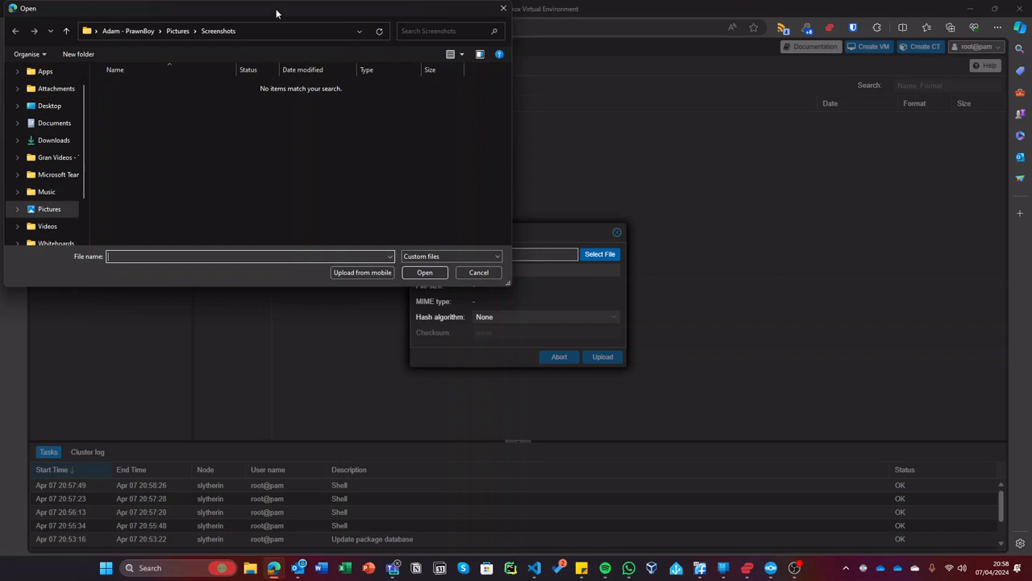
drag(278, 12, 541, 58)
scroll(302, 163, up, 1)
click(326, 212)
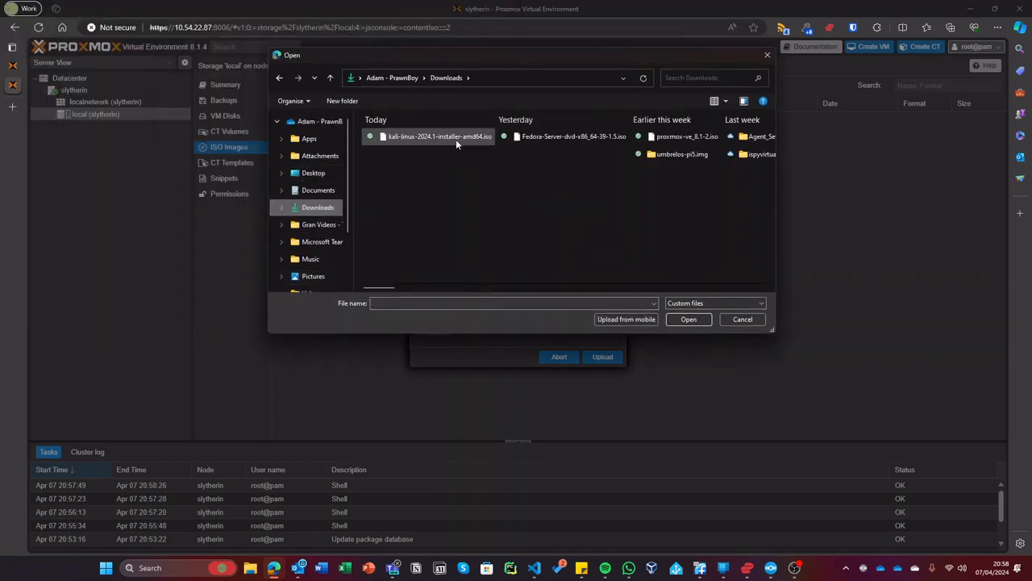
double_click(457, 138)
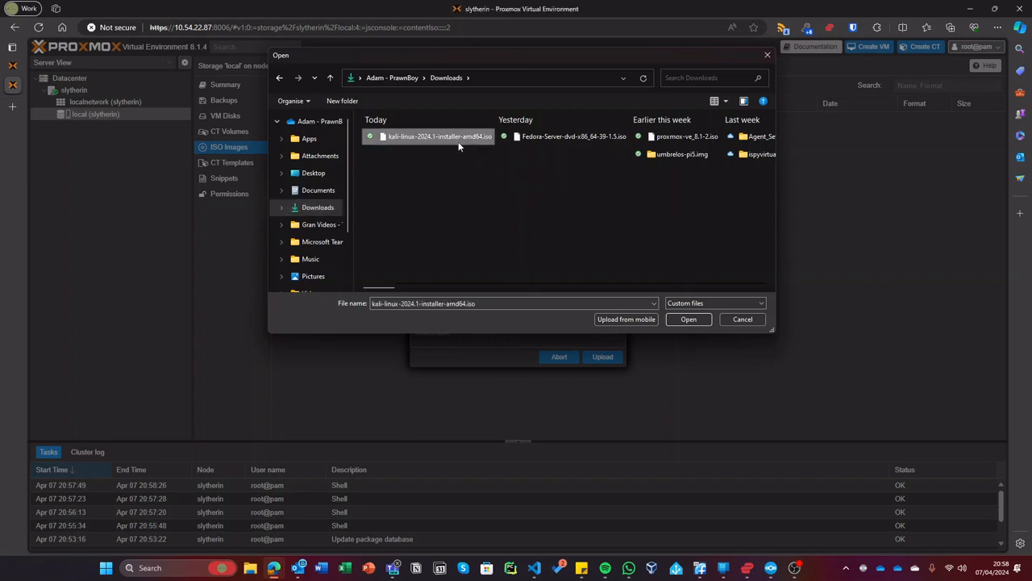
click(611, 366)
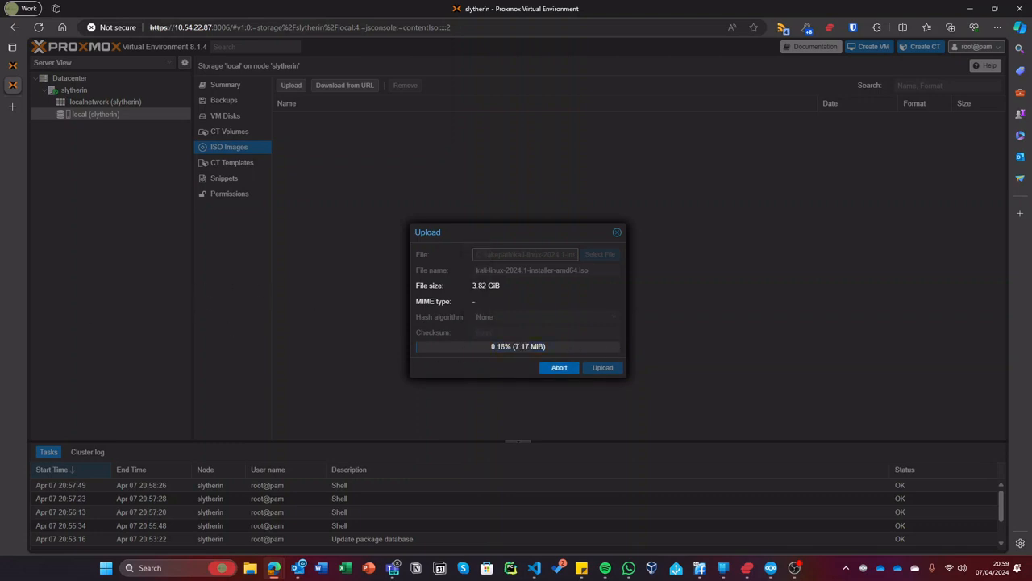
- Open the Proxmox web interface at 10.54.22.87 in a second browser tab
click(12, 107)
text(10.54.22.)
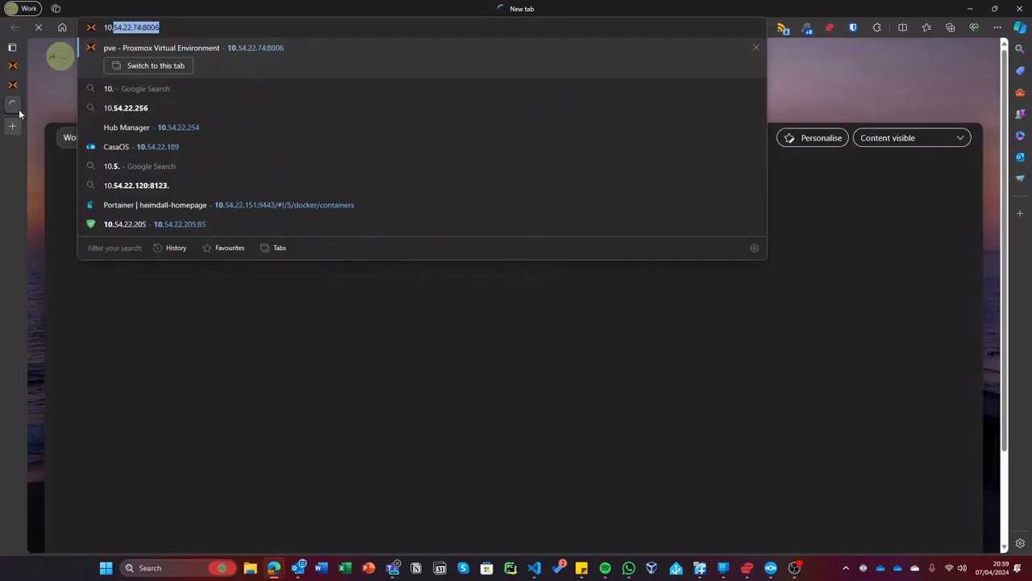
text(87)
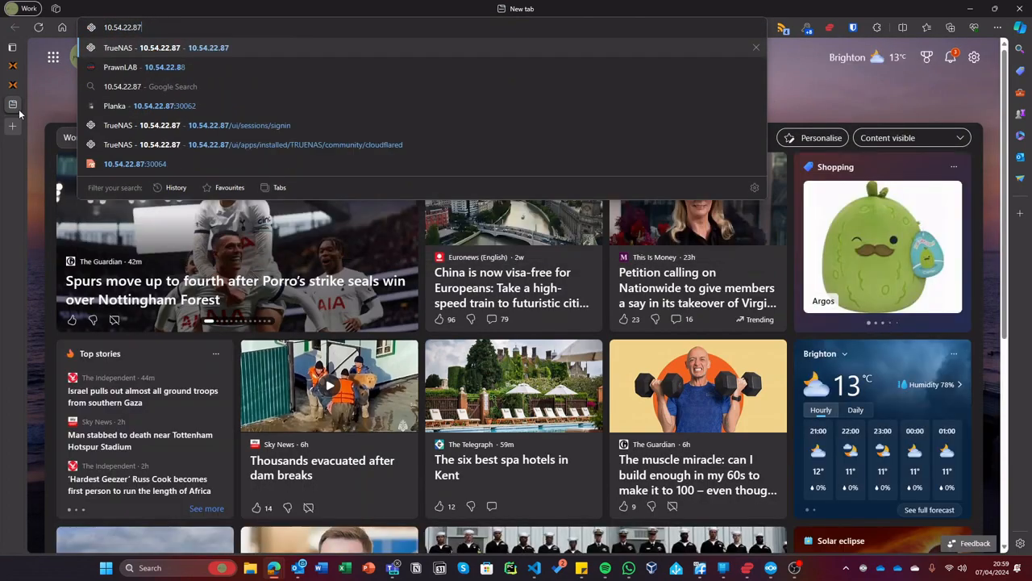
text(:)
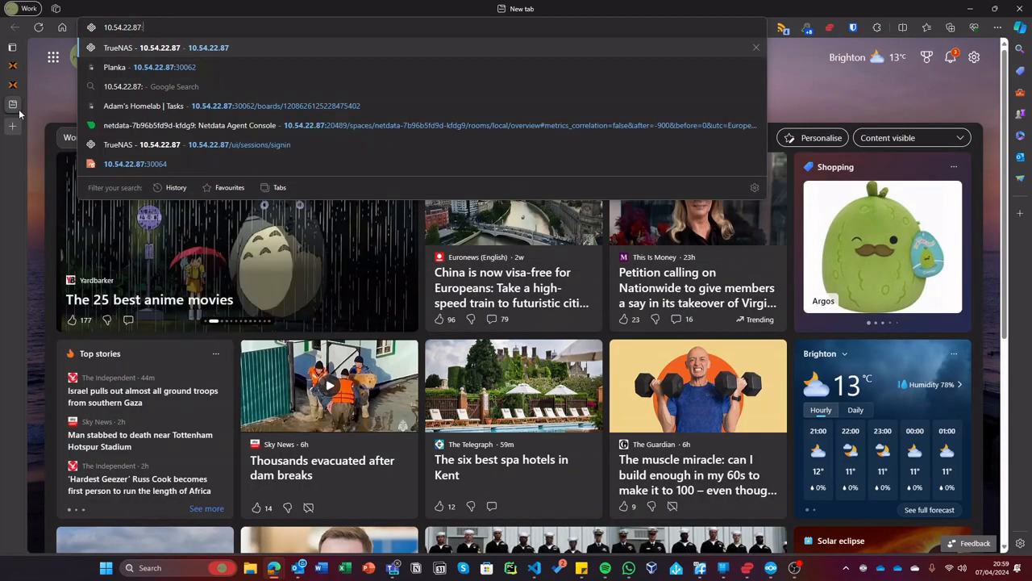
text(8006)
key(Return)
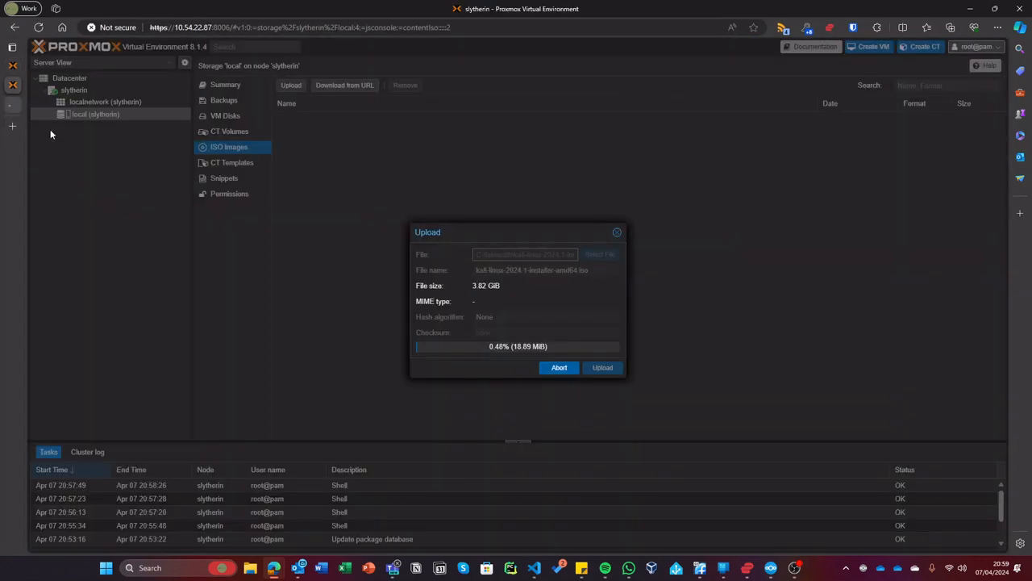
click(12, 109)
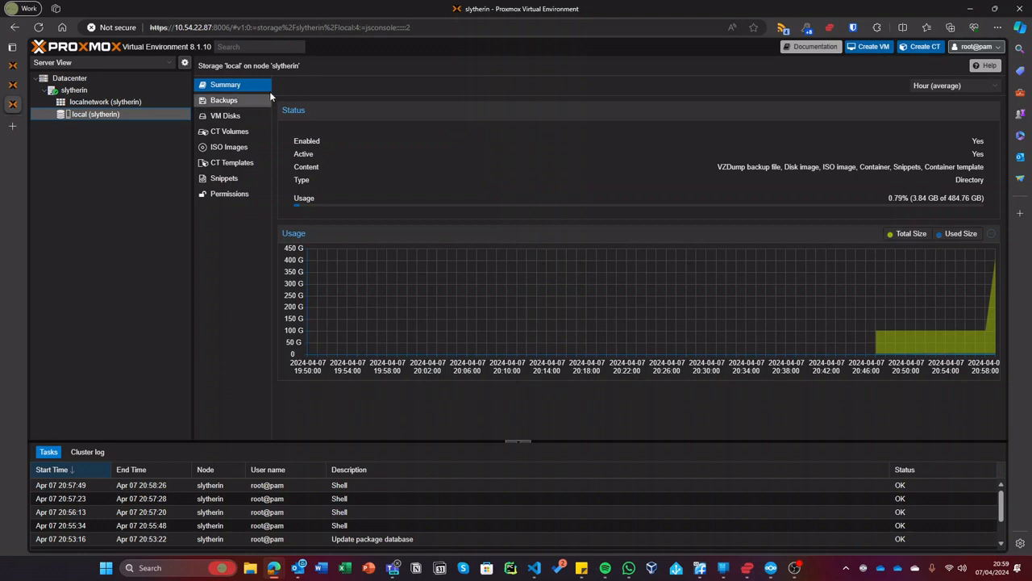
- View local's CT Templates list, glancing at the template upload form before closing it
click(227, 163)
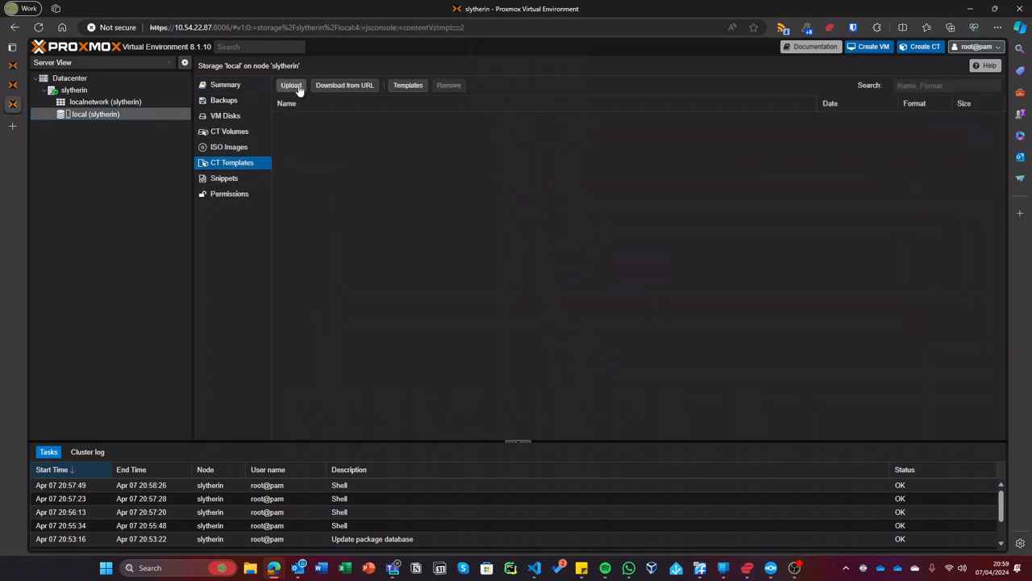
click(298, 89)
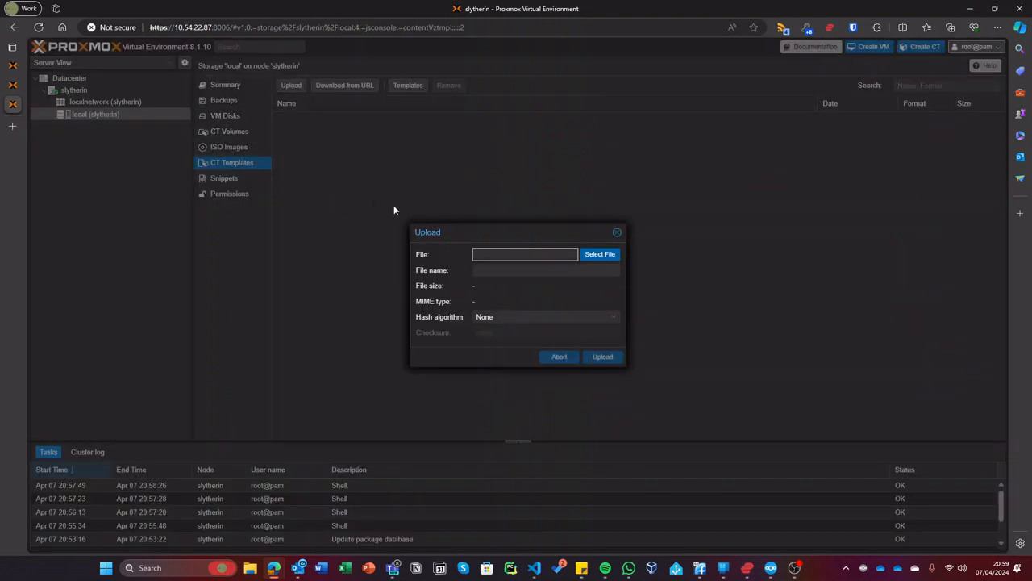
click(618, 233)
- Search the template list for 'ubuntu' and download ubuntu-22.04-standard, checking the ISO upload's progress
click(407, 89)
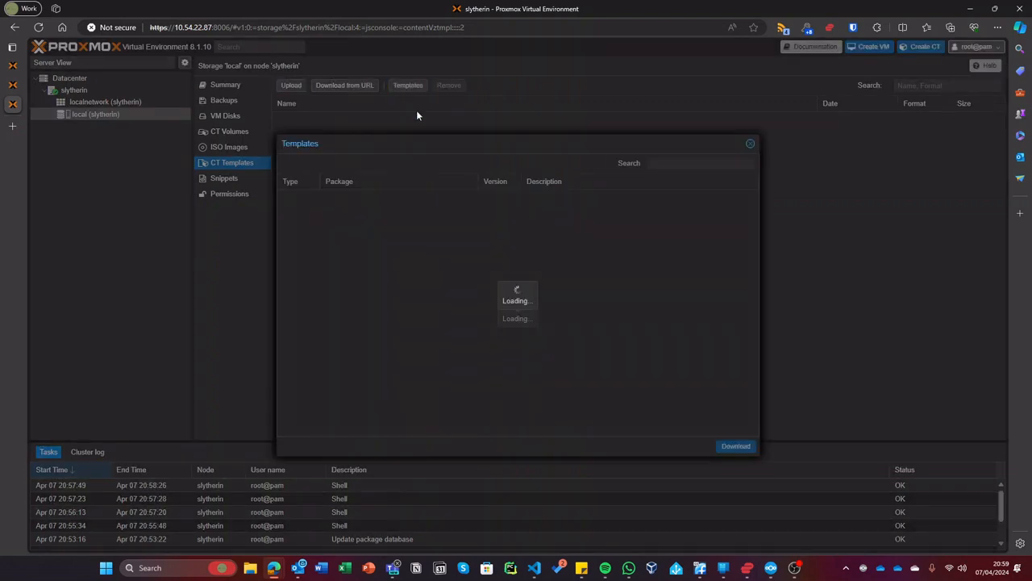
click(707, 163)
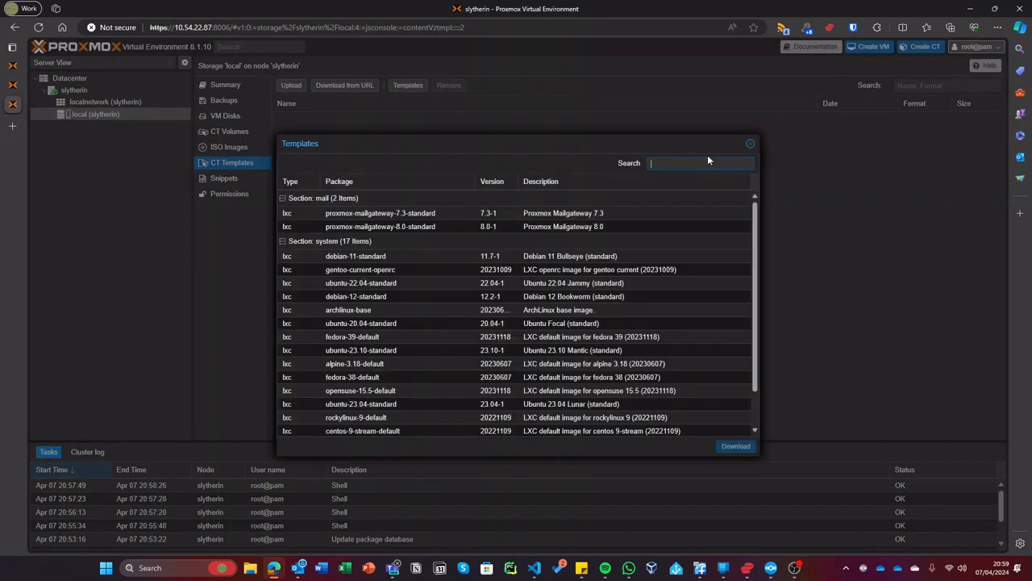
text(ubuntu)
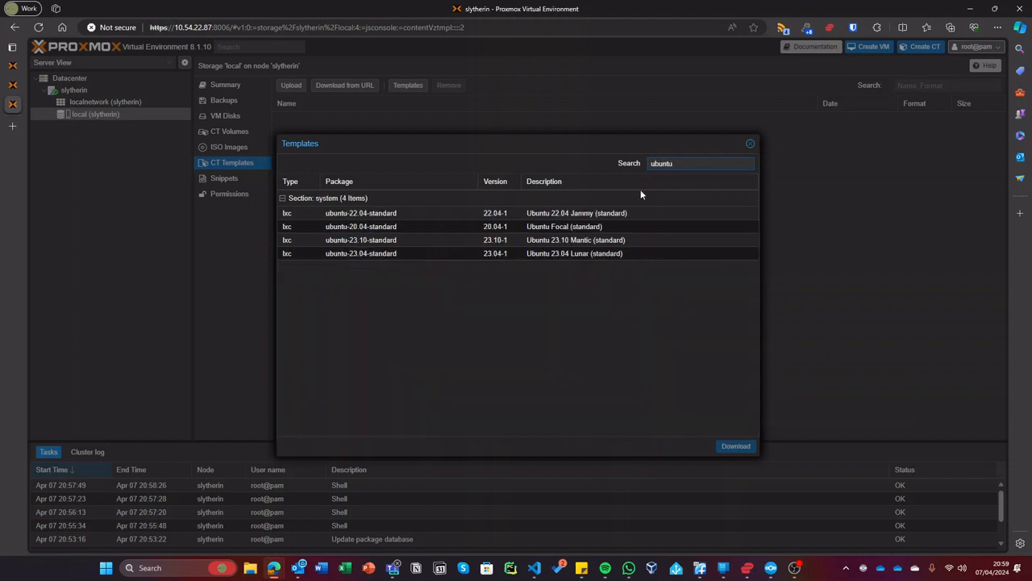
click(397, 213)
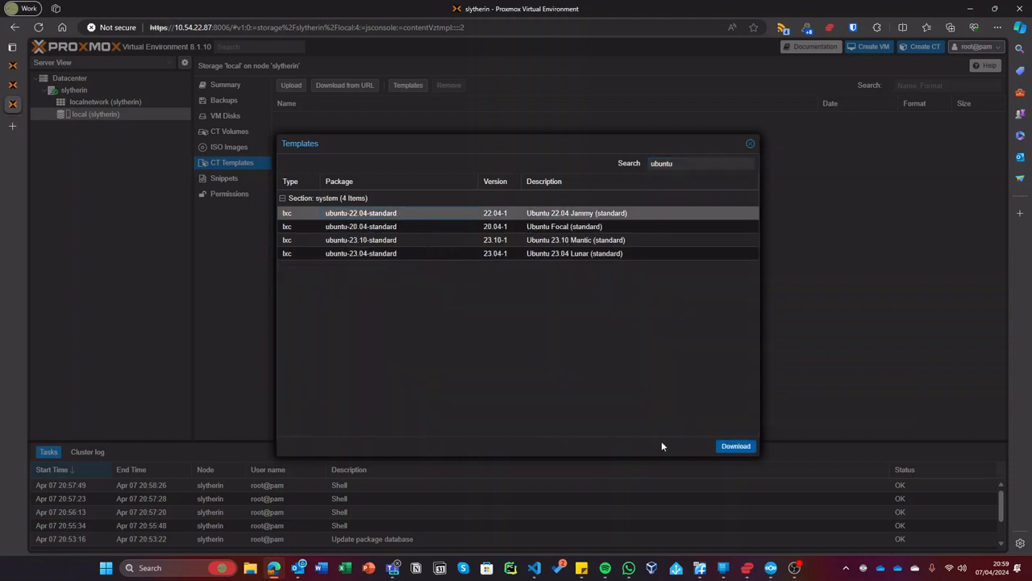
click(729, 450)
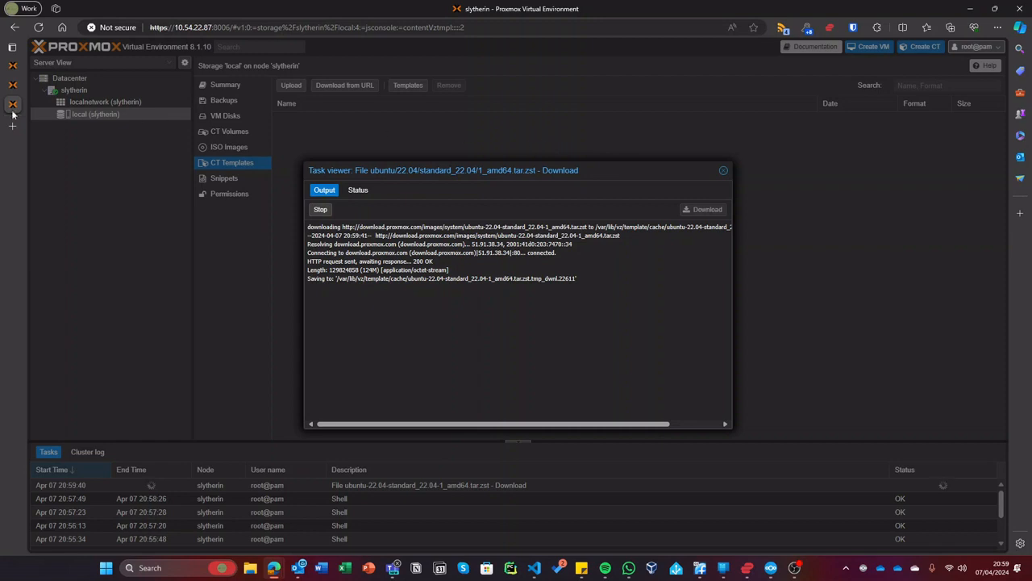
click(13, 87)
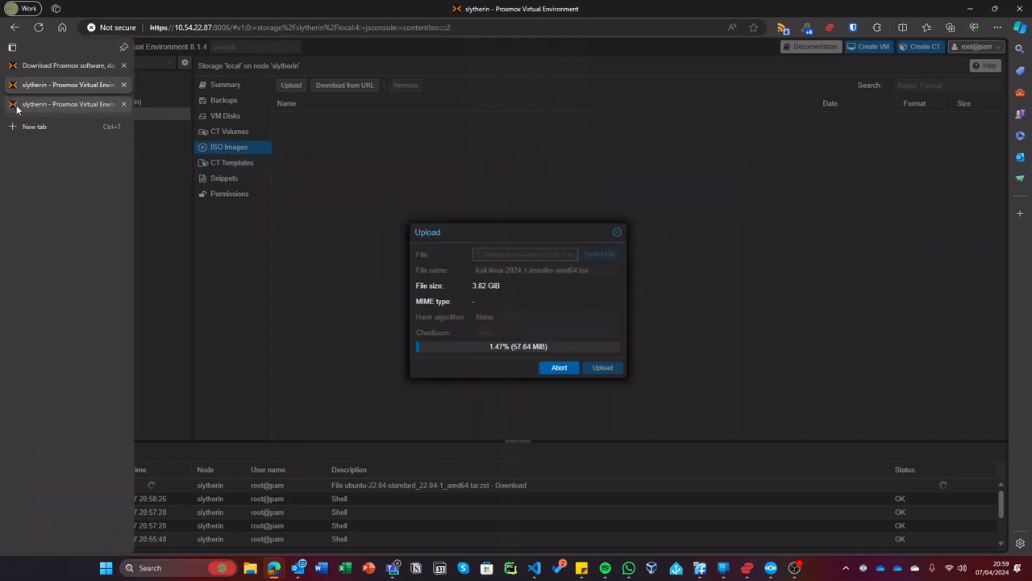
click(15, 105)
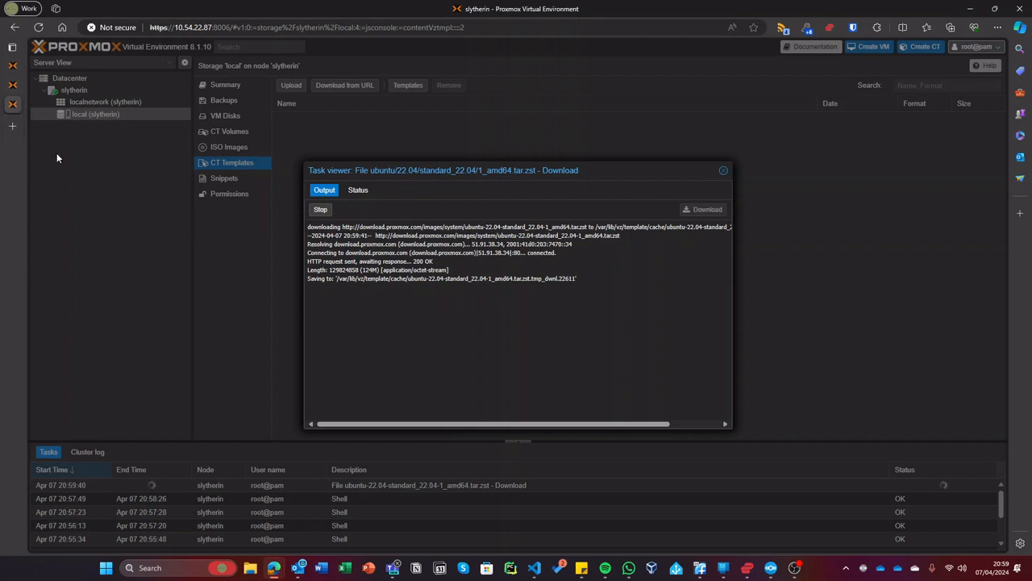
- Open the pve server's web interface at 10.54.22.74:8006 in a new tab
click(12, 127)
text(10)
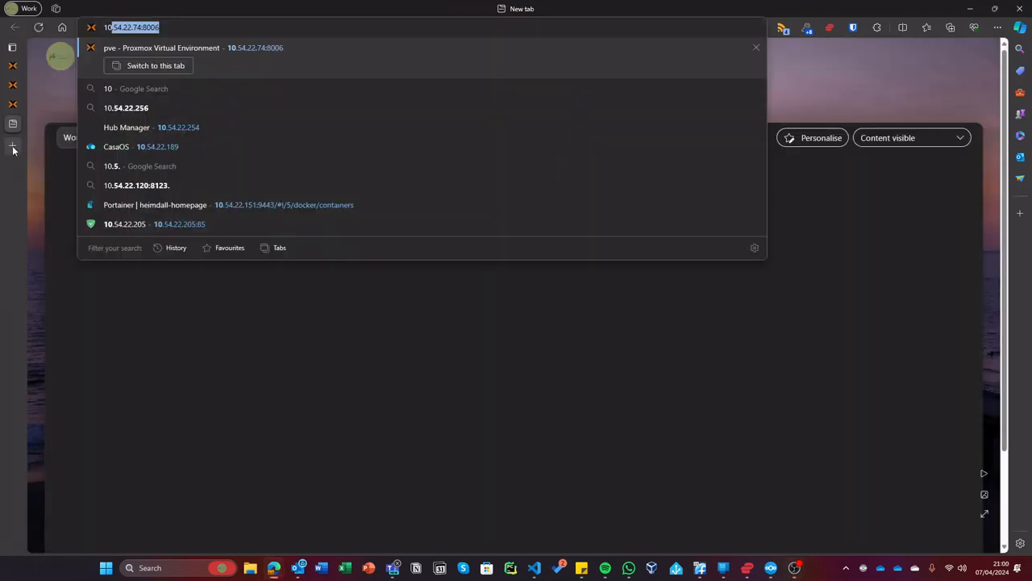
key(Return)
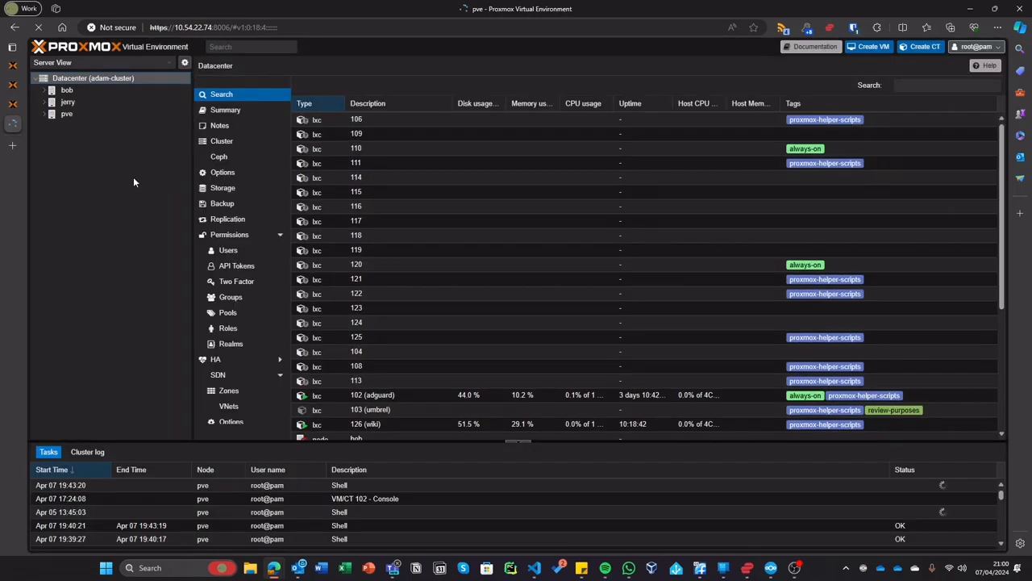
- Review pve's adguard, wiki and home-assistant-os guests, then return to the slytherin download tab
click(81, 115)
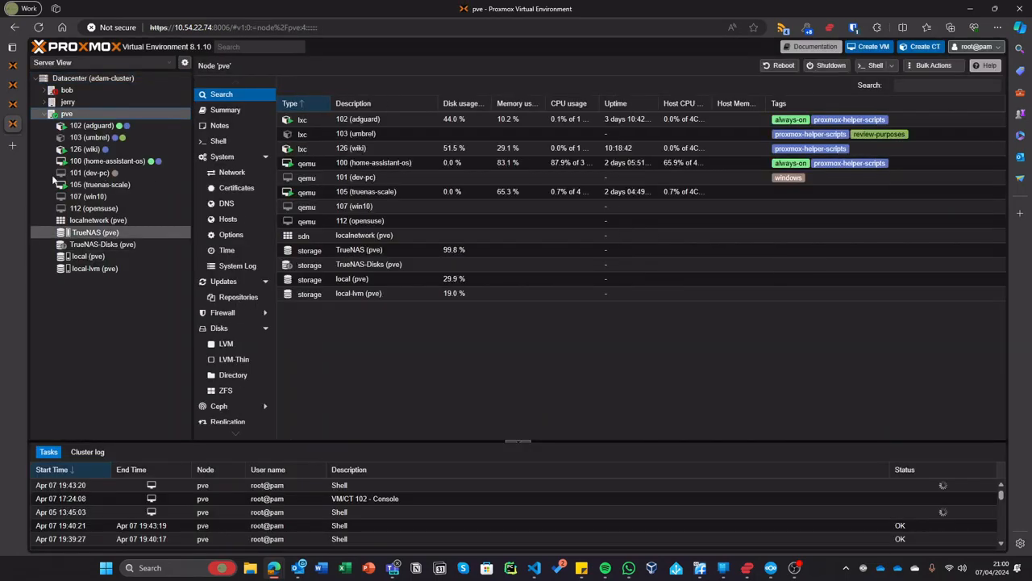
click(90, 126)
click(83, 150)
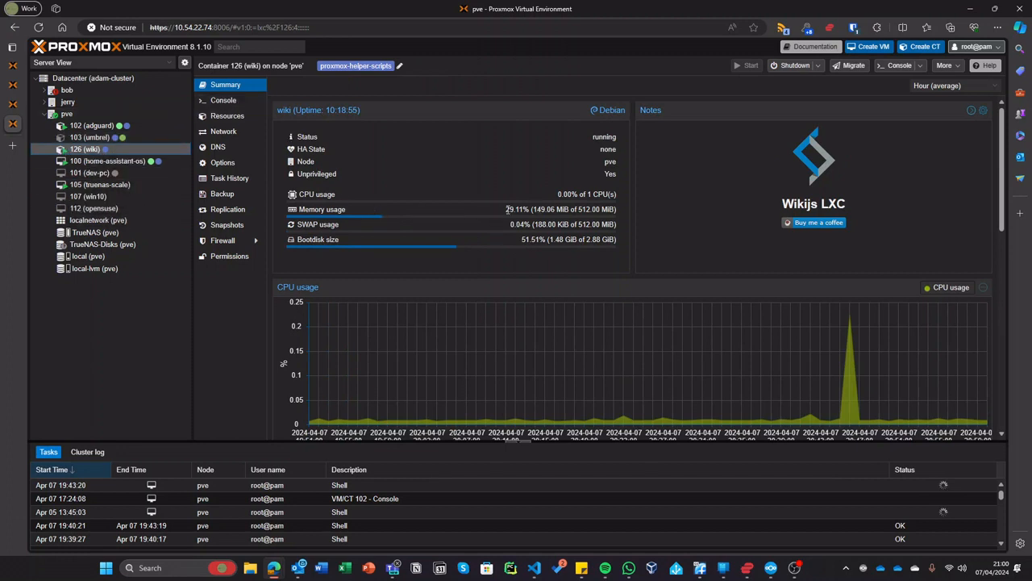
click(134, 162)
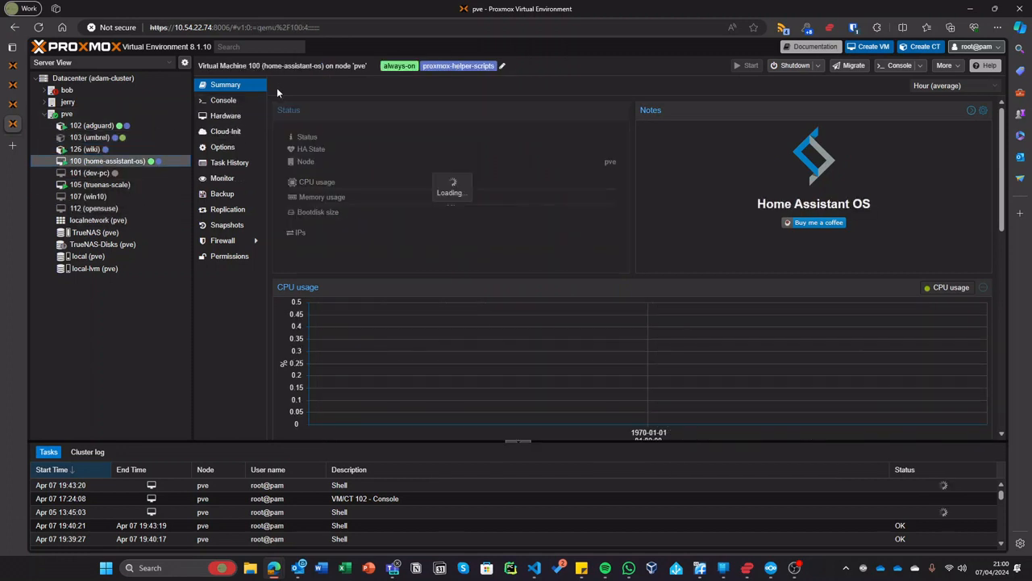
click(67, 113)
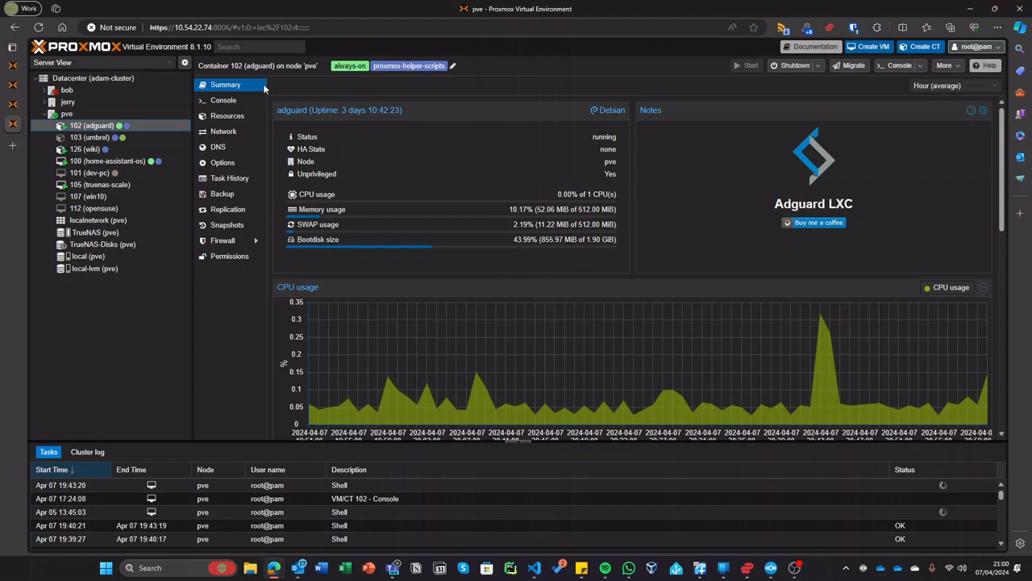
click(19, 112)
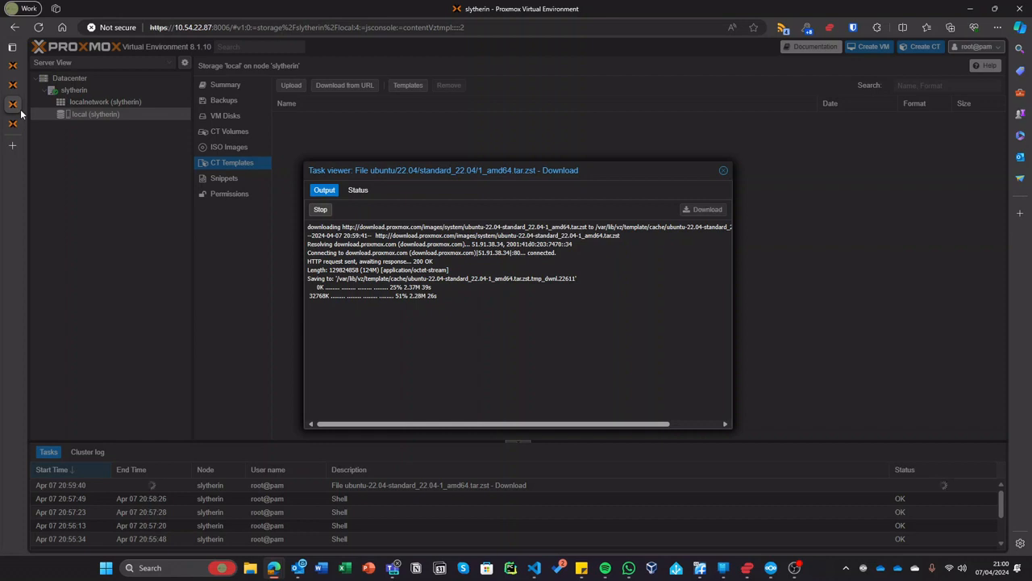
- Let the ubuntu-22.04-standard template download reach TASK OK, close its log, and select slytherin
click(17, 94)
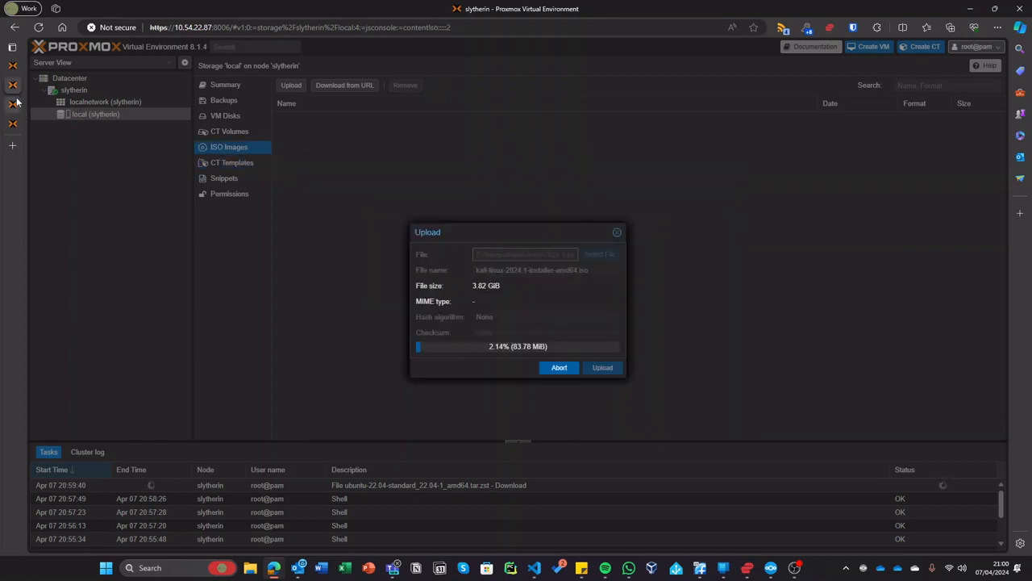
click(17, 103)
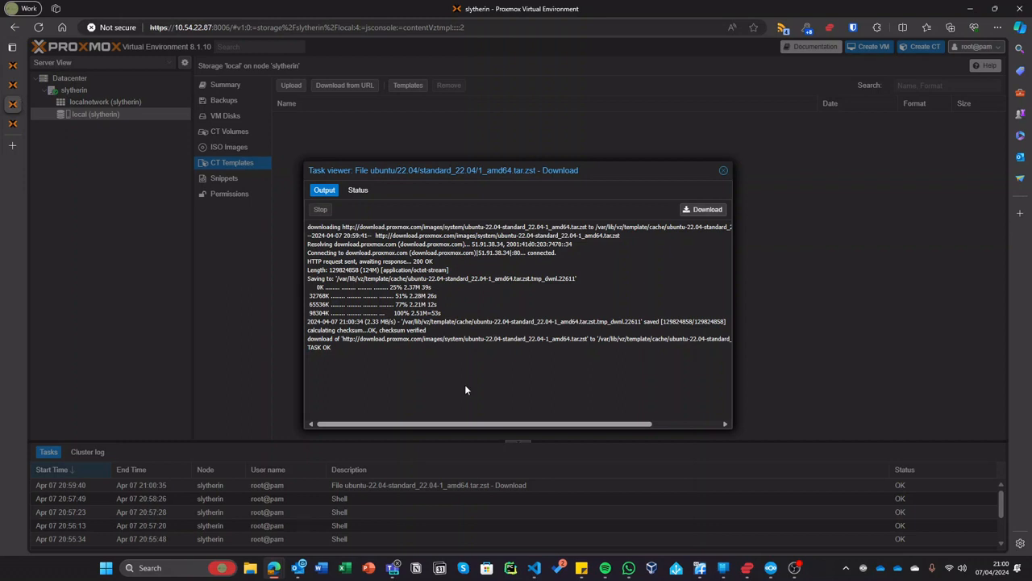
drag(354, 349, 748, 105)
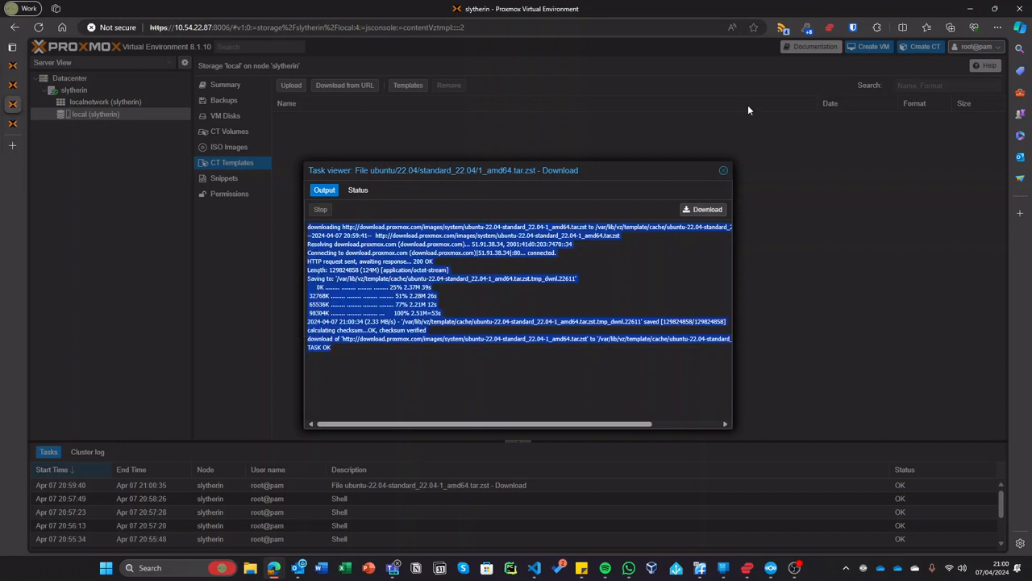
click(723, 171)
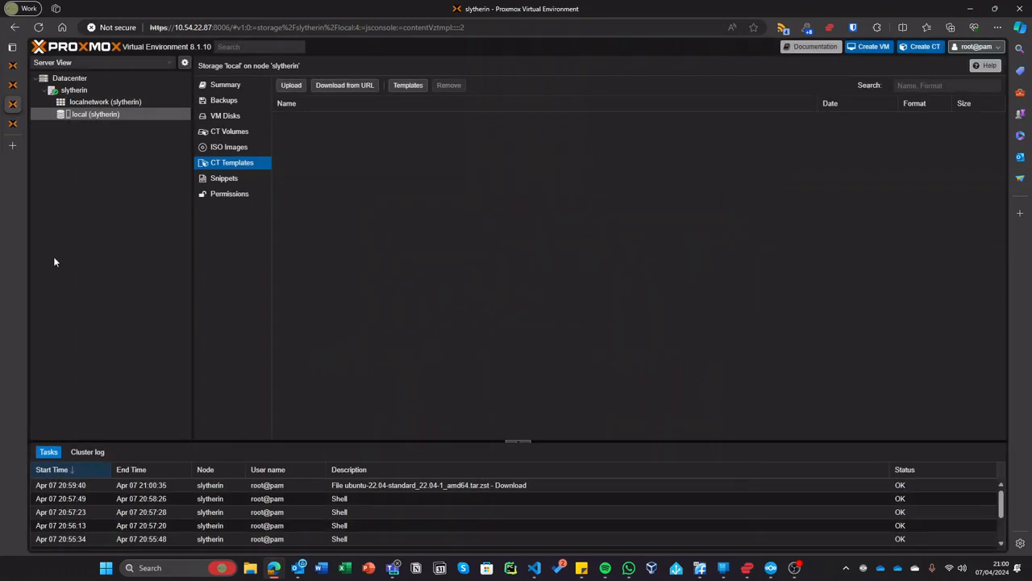
click(127, 91)
- Start a new container on node slytherin with CT ID 100 and hostname adguard
click(921, 46)
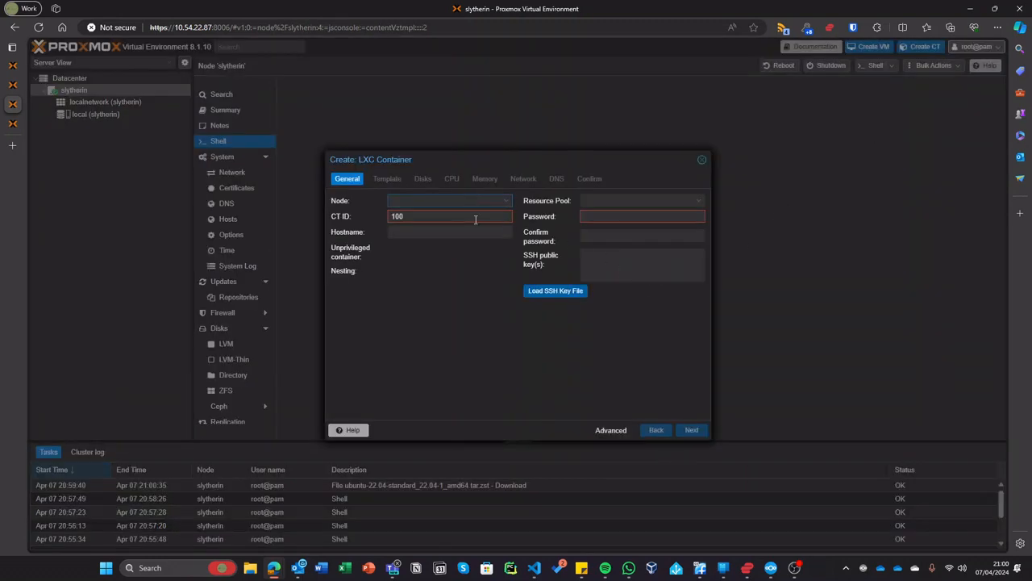
click(459, 203)
click(521, 276)
click(406, 234)
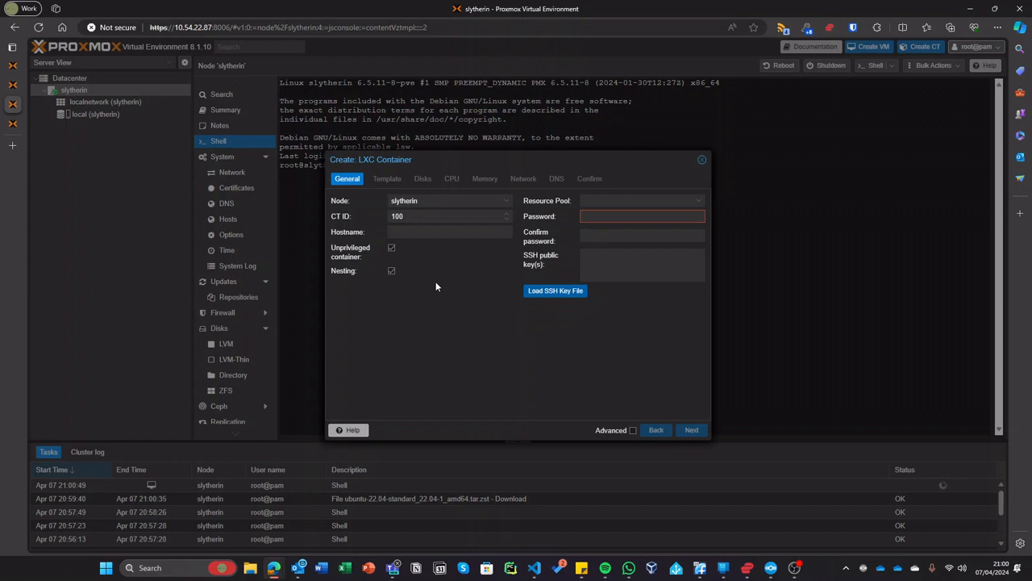
click(393, 228)
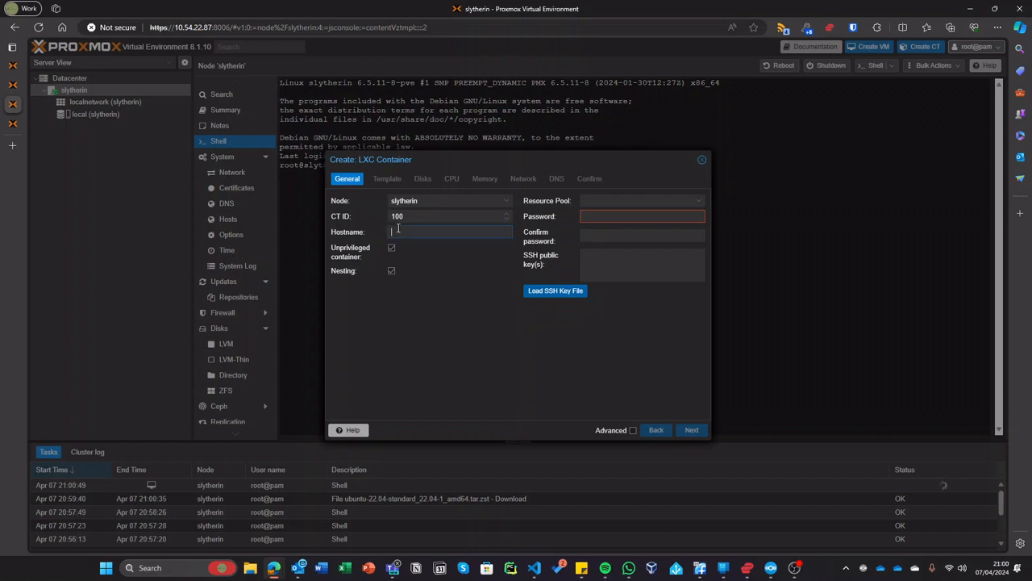
text(docker-test)
key(BackSpace)
text(adguard)
- Enter and confirm the container's root password, then advance to template selection
click(651, 217)
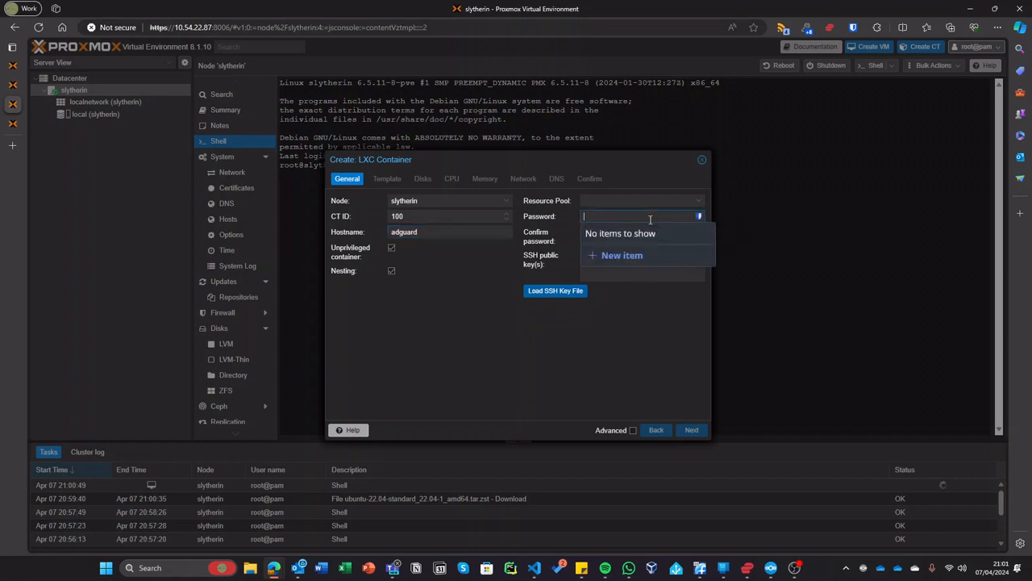
text(•••••)
key(BackSpace)
key(BackSpace)
key(BackSpace)
key(BackSpace)
key(BackSpace)
text(•••••••••••)
key(Tab)
text(•••••••••••)
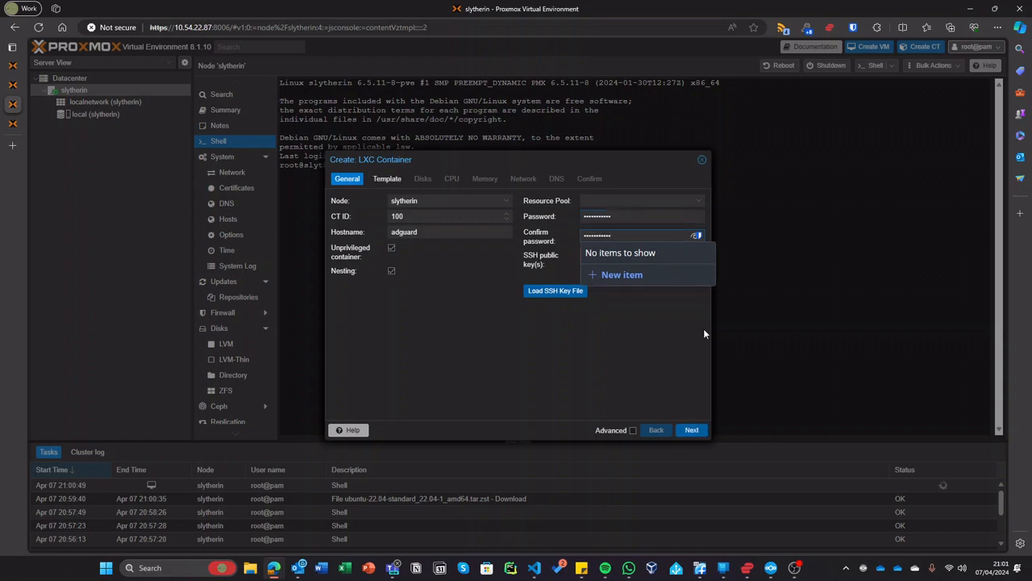
click(691, 430)
- Choose the ubuntu-22.04 template from local storage and keep the default disk, CPU and memory settings
click(465, 207)
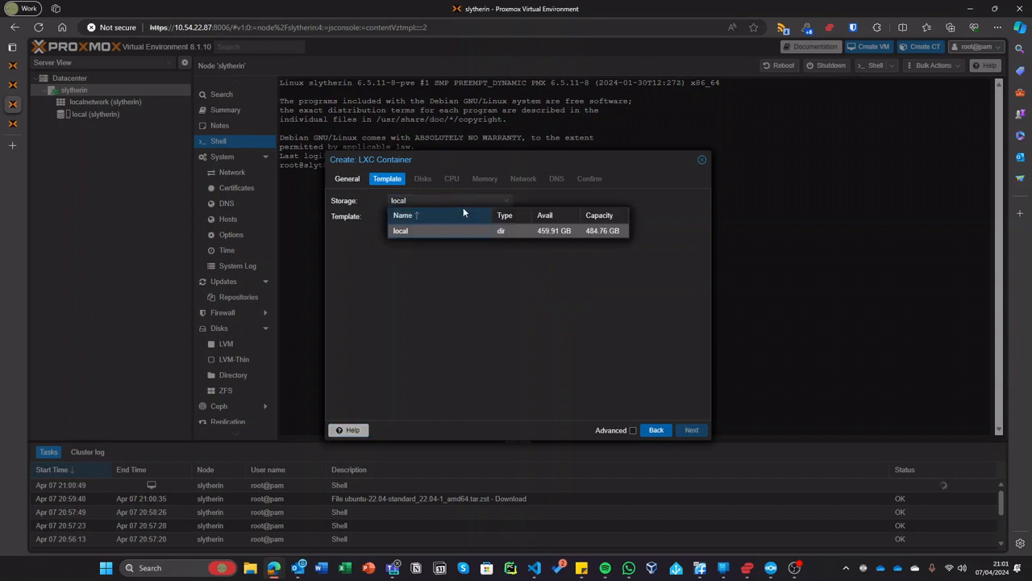
click(555, 230)
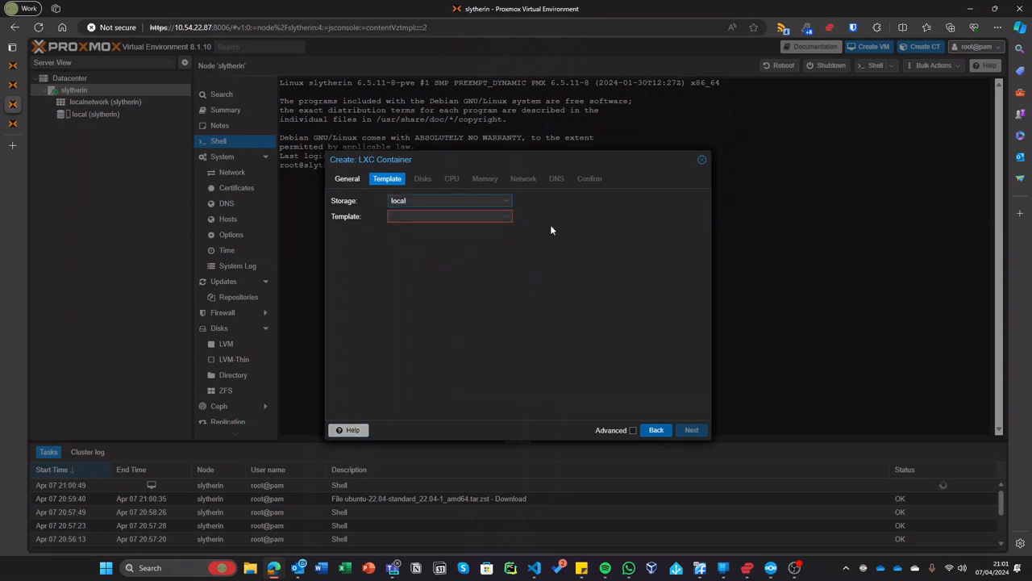
click(451, 218)
click(437, 247)
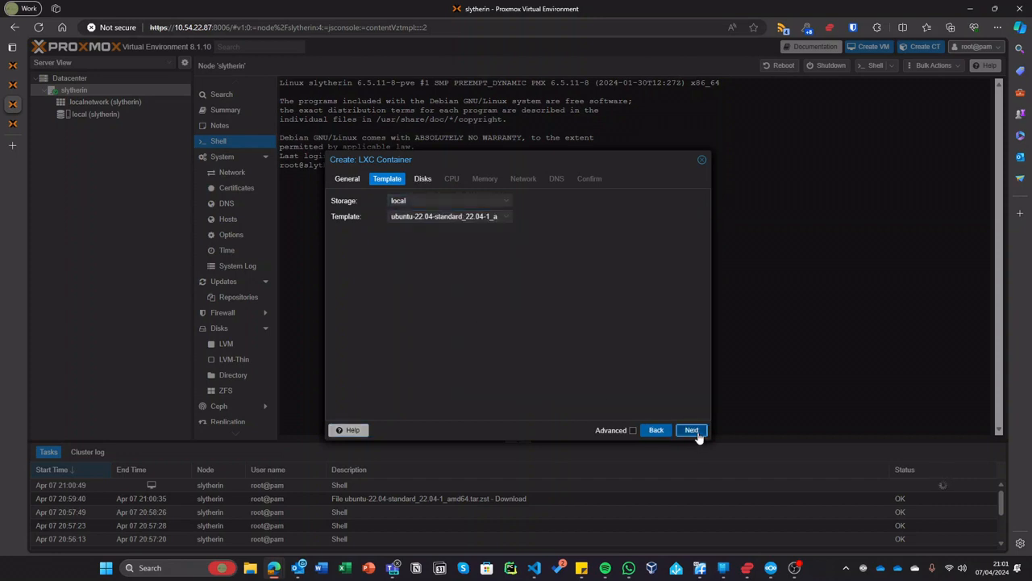
click(692, 430)
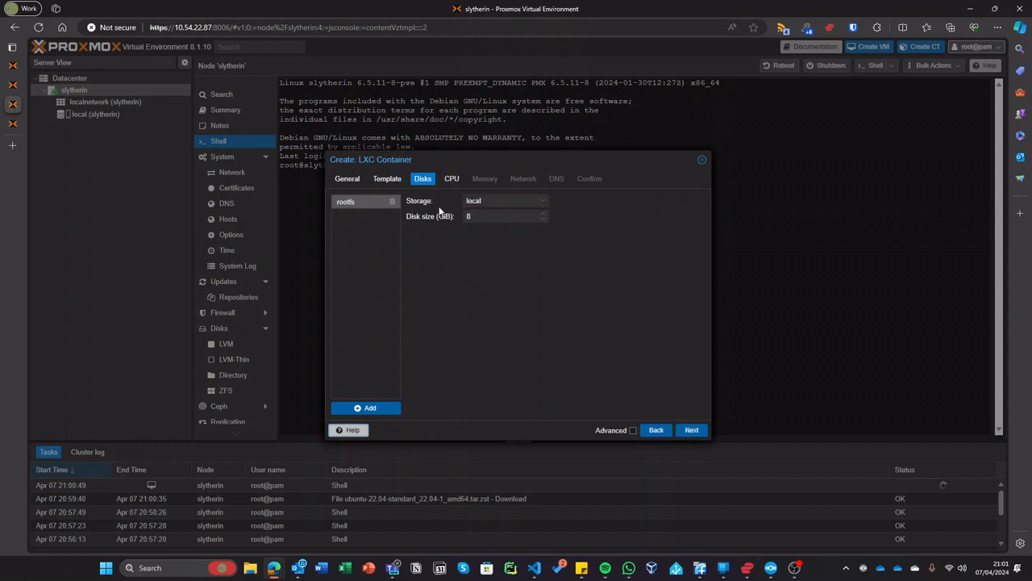
click(692, 430)
click(694, 430)
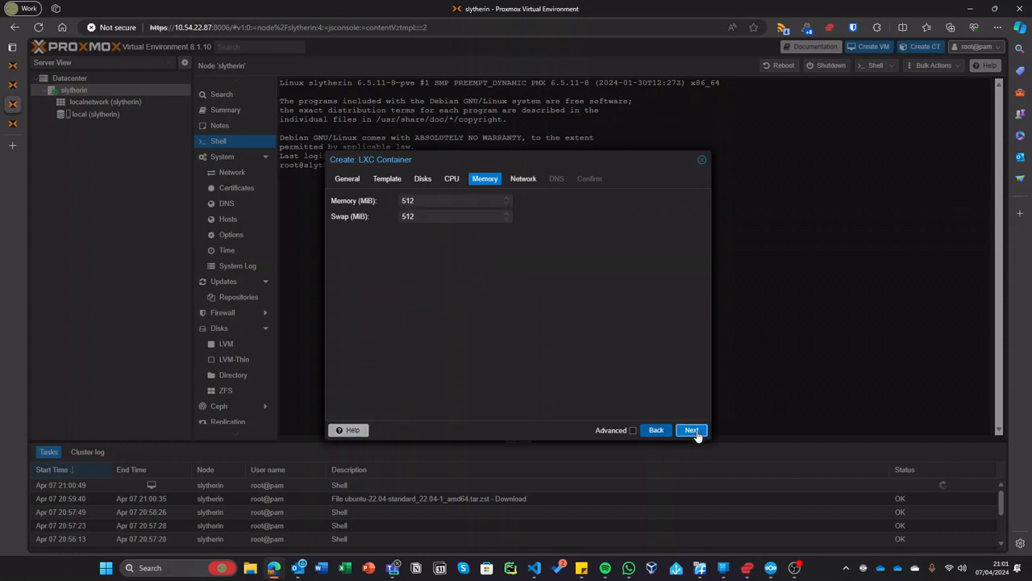
click(699, 431)
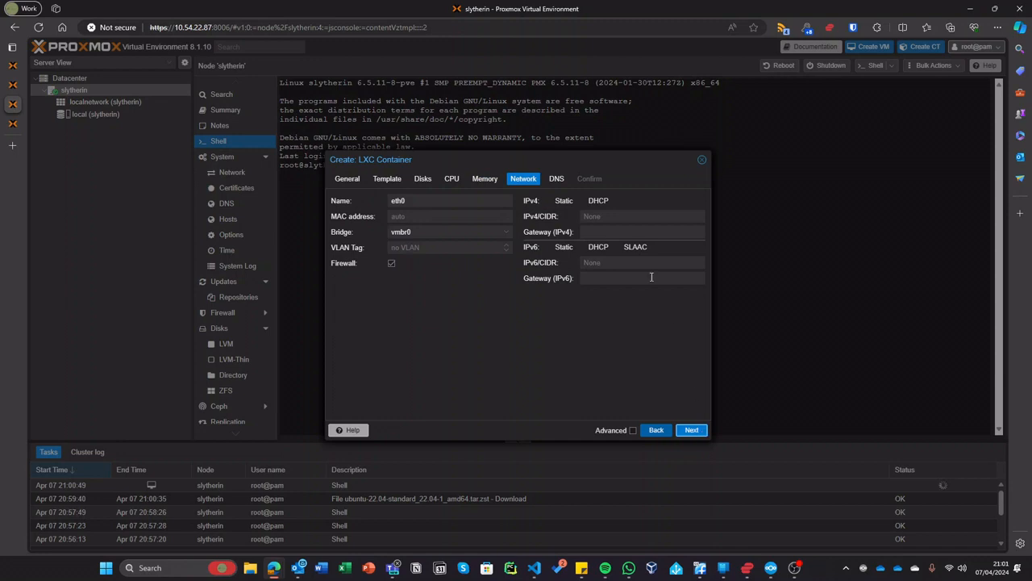
- Set IPv4 and IPv6 networking to DHCP, discarding a partially typed static address
click(582, 200)
click(595, 249)
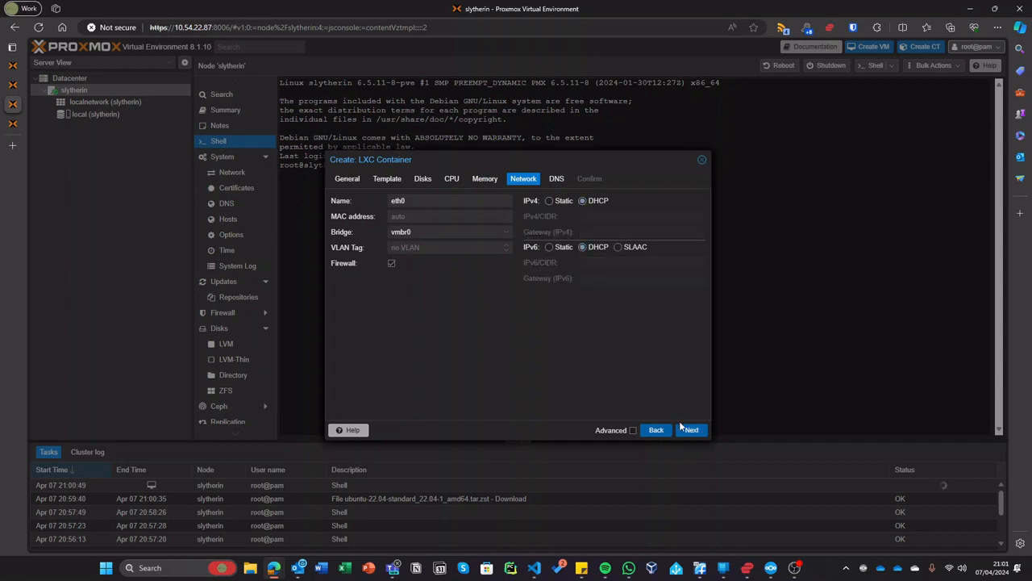
click(555, 202)
click(614, 216)
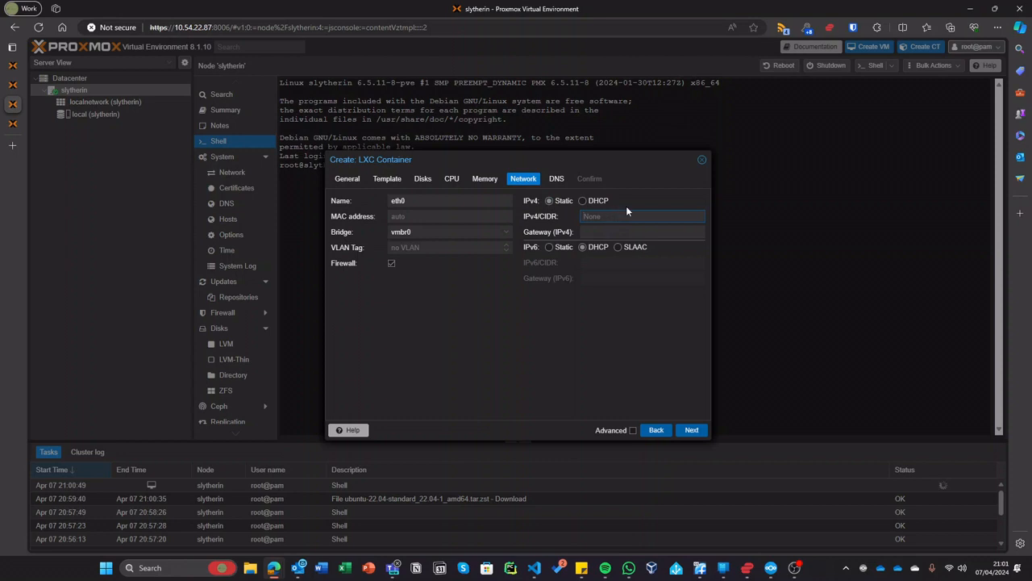
text(10.54.22.)
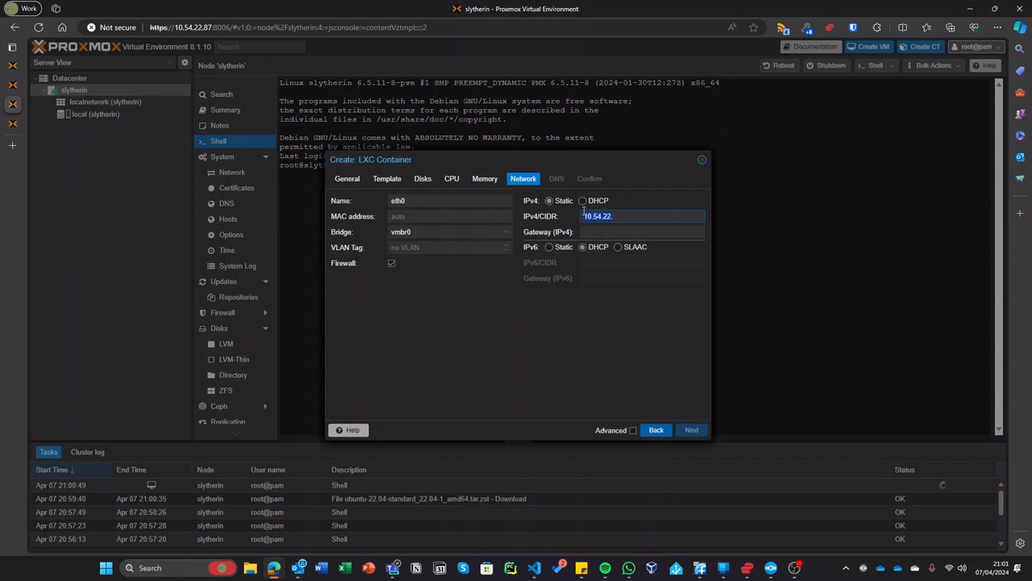
click(599, 201)
click(702, 430)
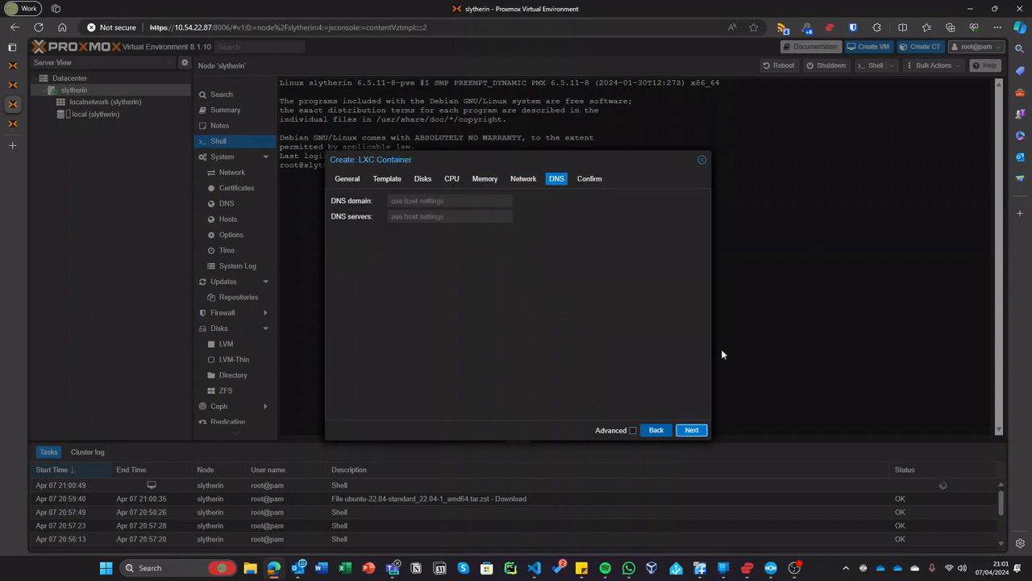
click(521, 178)
click(558, 202)
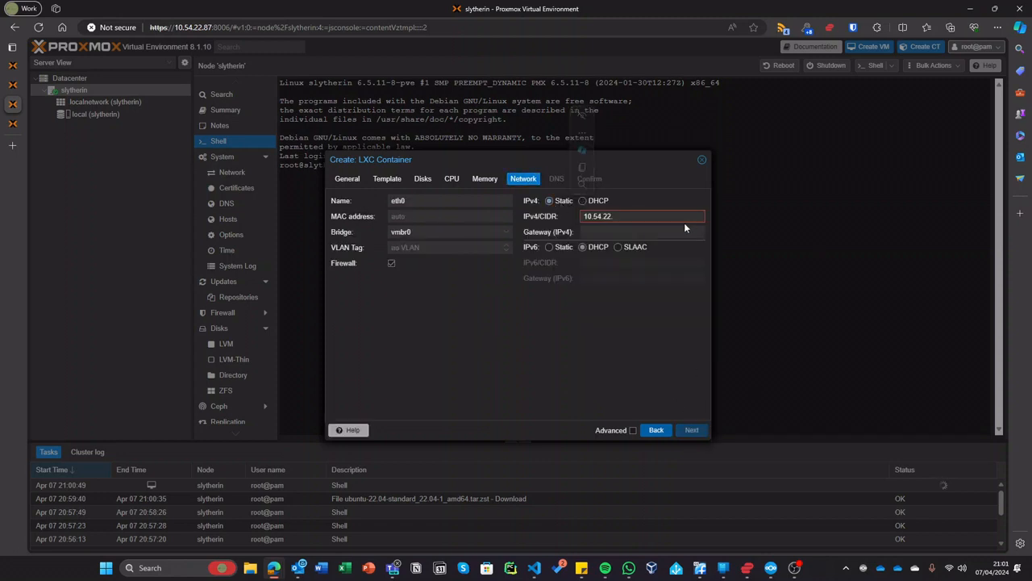
drag(683, 222, 494, 226)
click(582, 201)
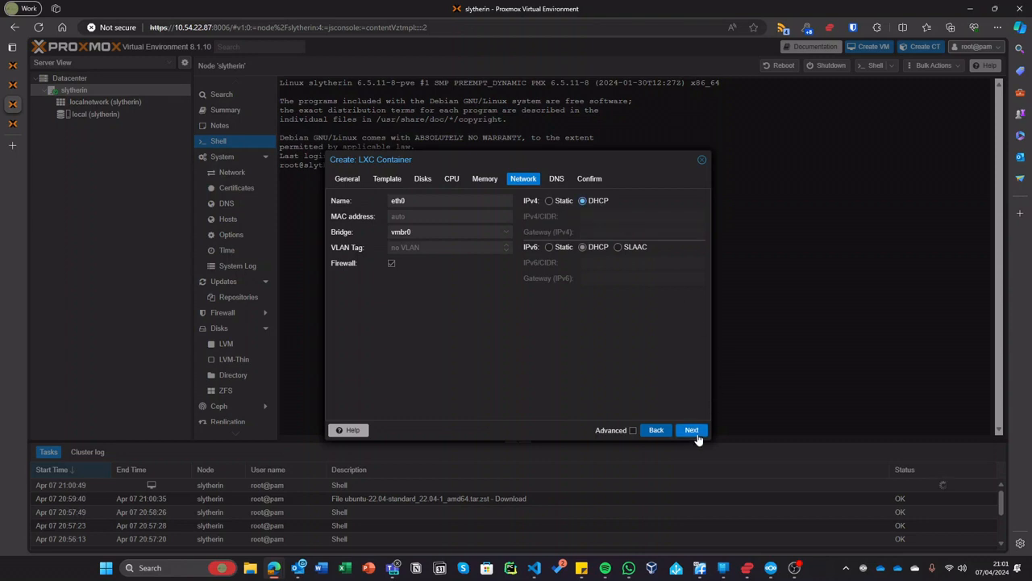
- Keep default DNS, tick 'Start after created', and finish creating the container
click(692, 430)
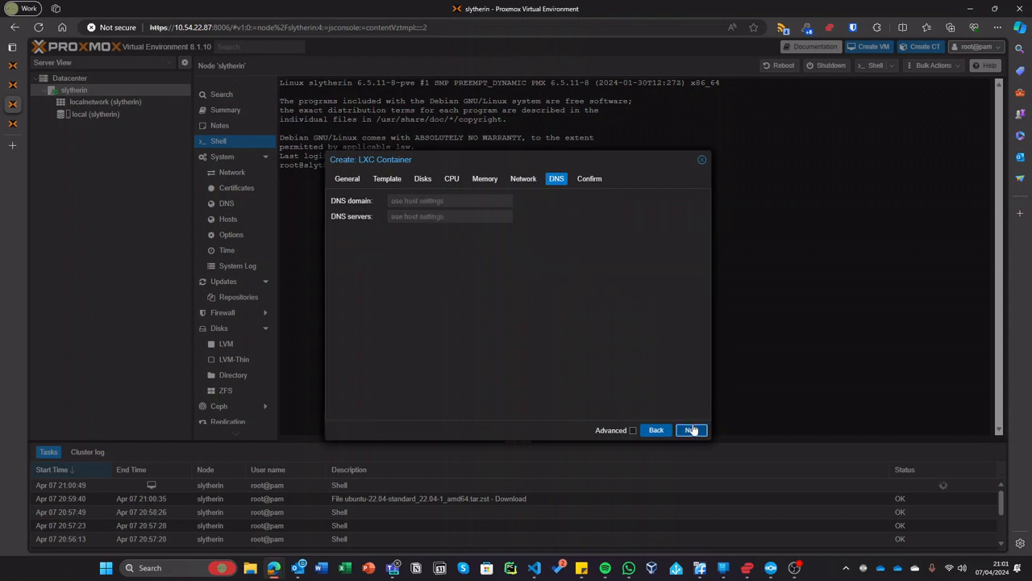
click(692, 429)
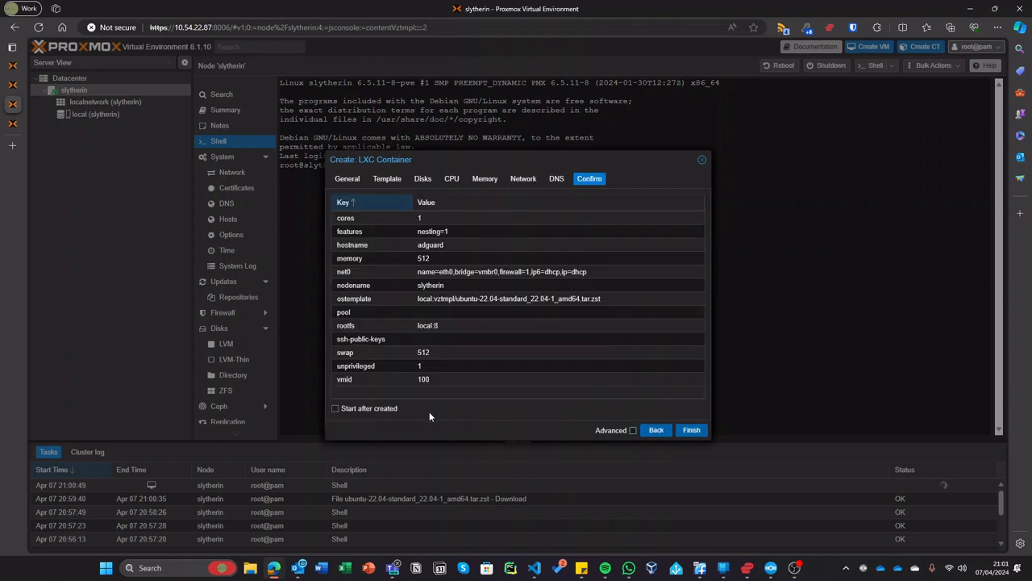
click(392, 409)
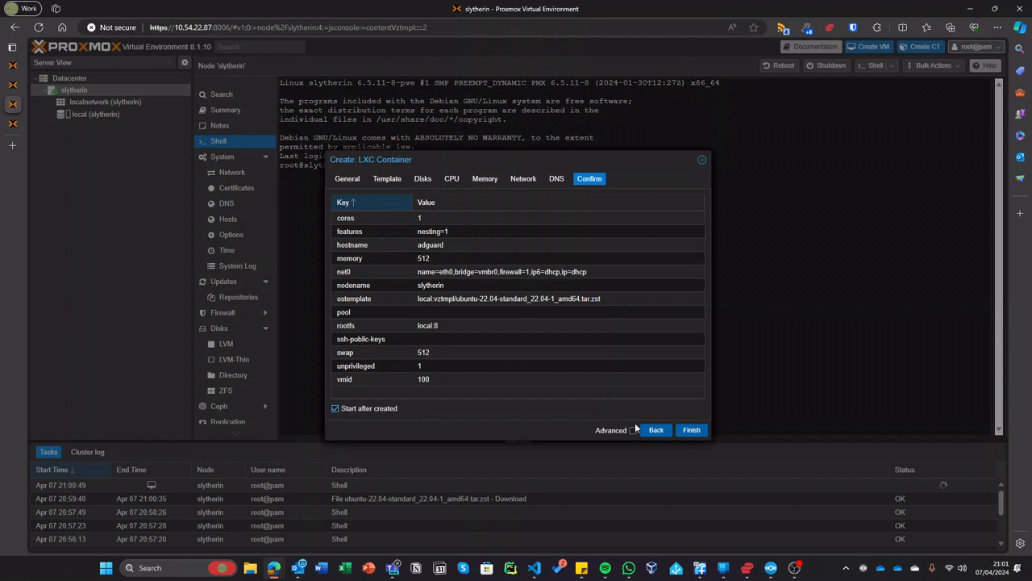
click(690, 431)
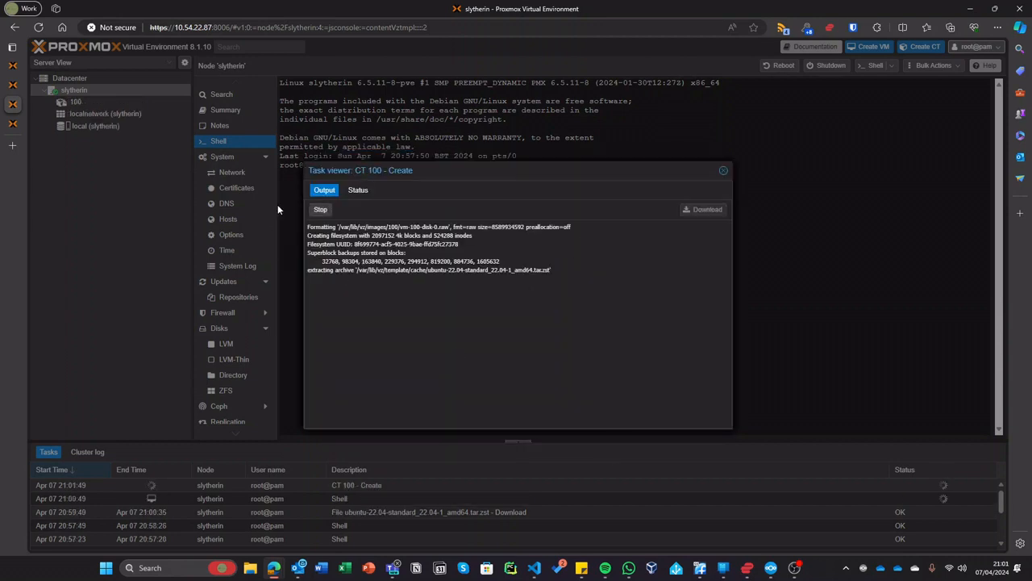
- Review the finished CT 100 creation log, close it, and select 100 (adguard) in the tree
click(18, 85)
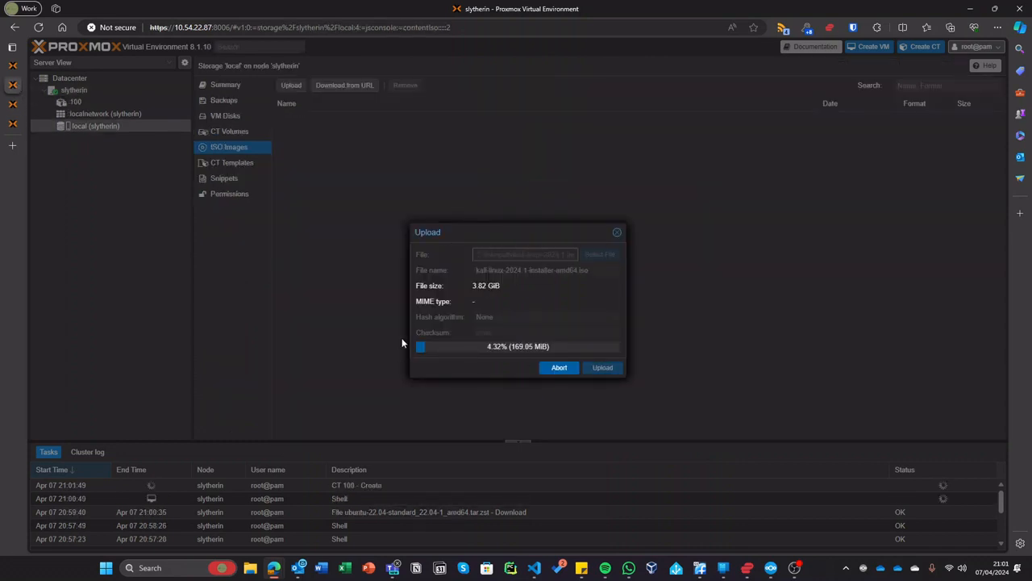
click(32, 103)
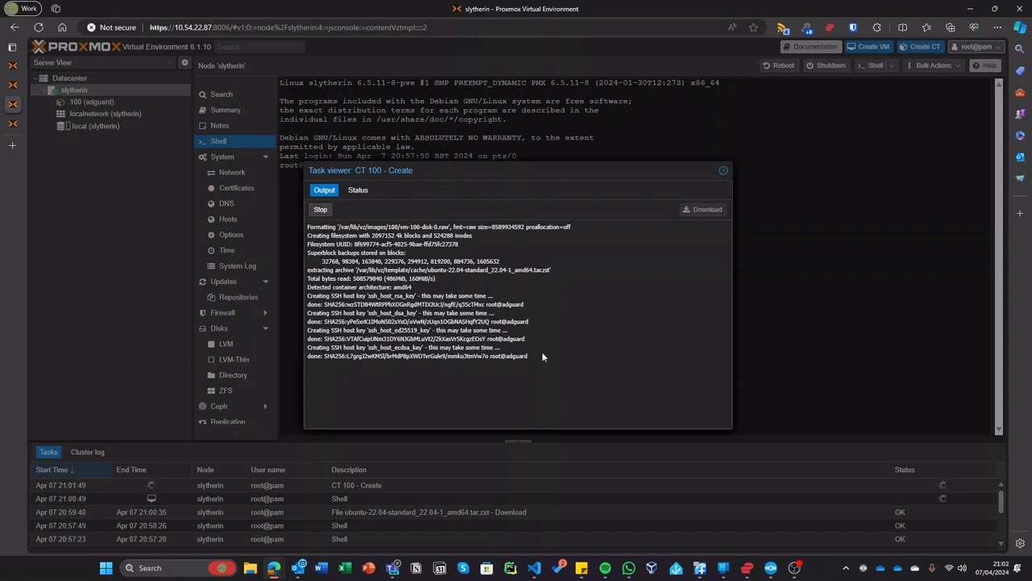
drag(539, 355, 300, 241)
drag(360, 356, 369, 347)
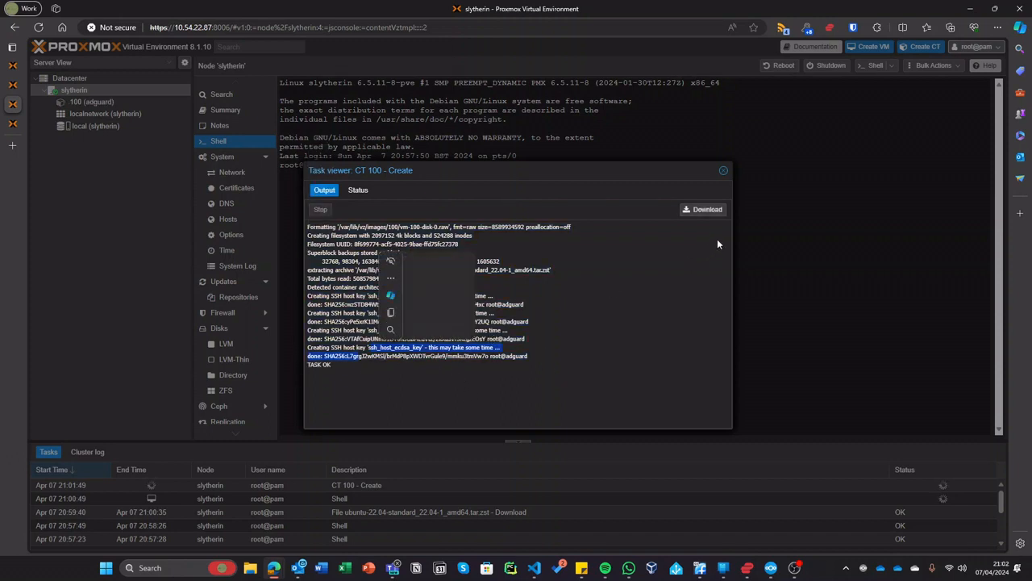
click(723, 172)
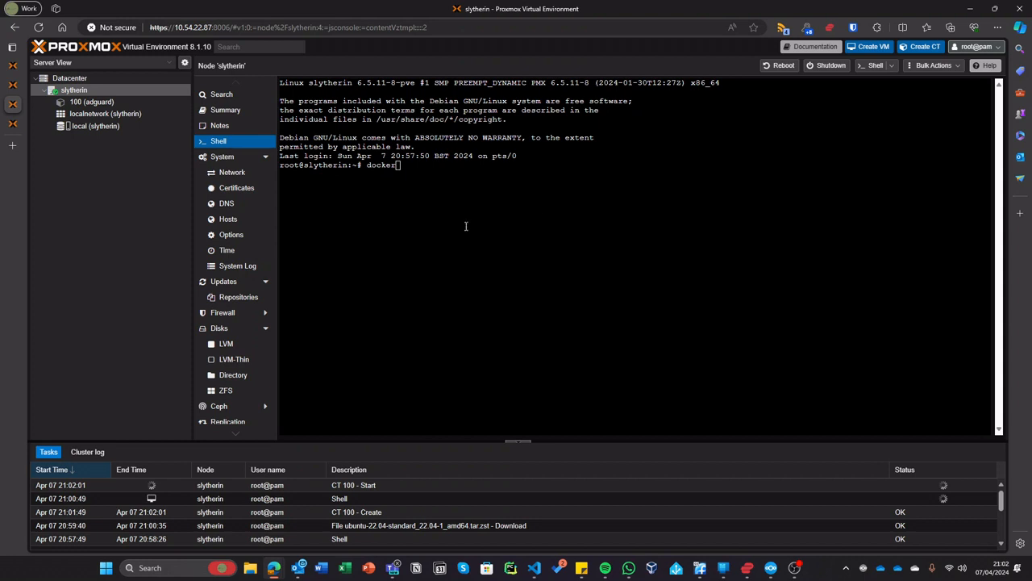
click(81, 103)
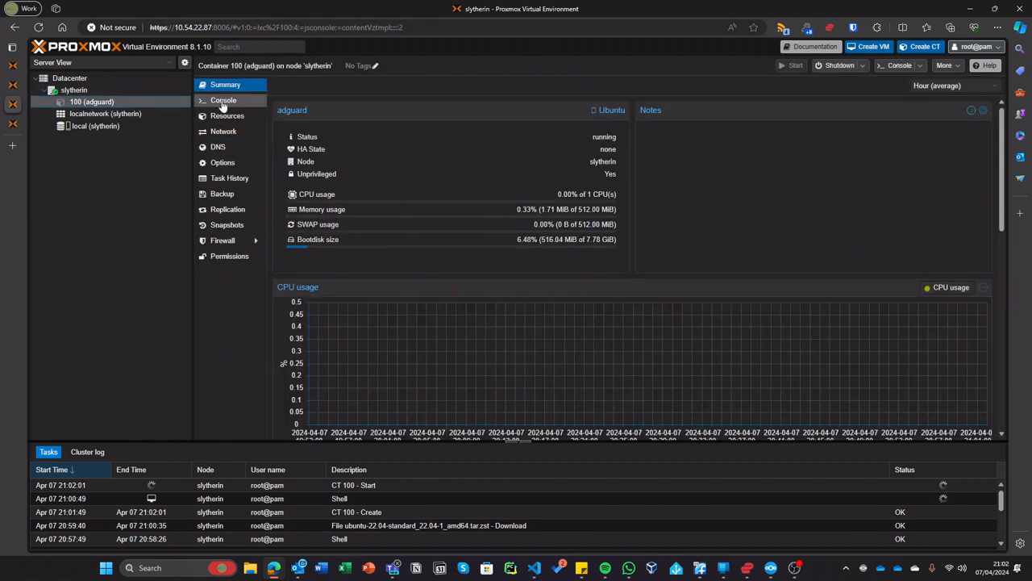
- Open container 100's console in its own window, maximized to fill the screen
click(883, 66)
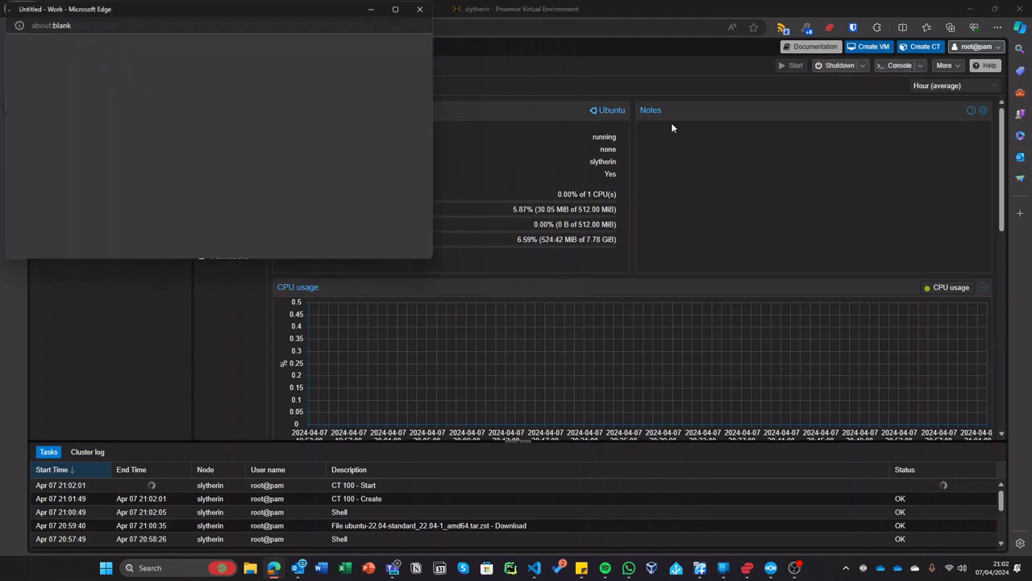
drag(282, 9, 503, 174)
click(616, 172)
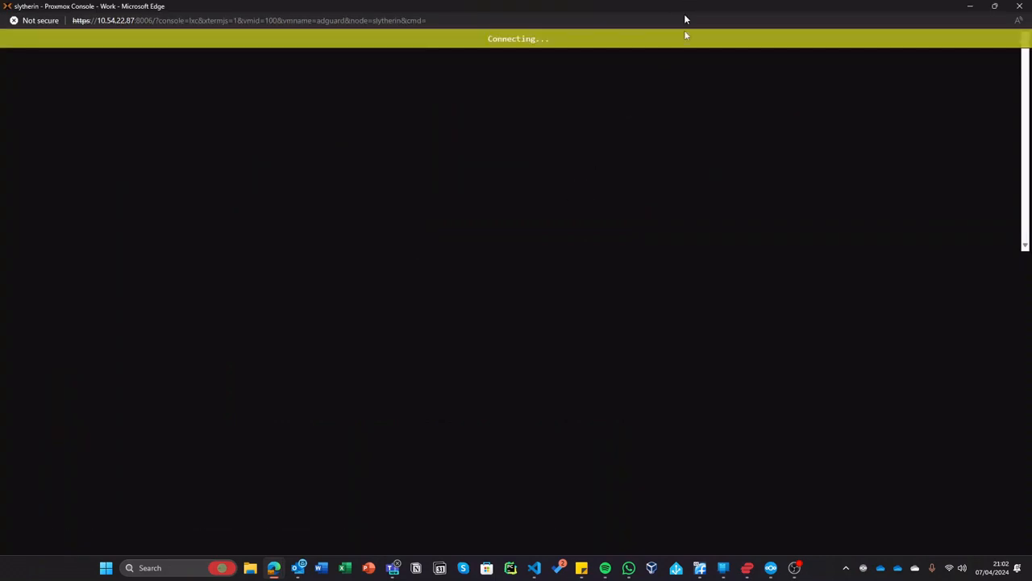
drag(685, 16, 697, 179)
double_click(699, 181)
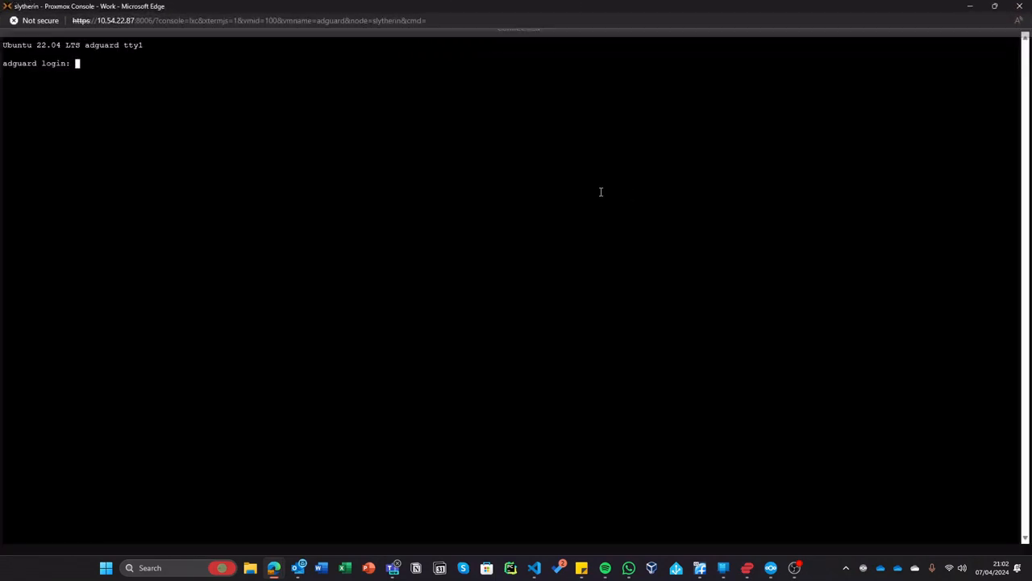
- Log in as root and run 'ip a', showing eth0 at 10.54.22.89/24
text(root)
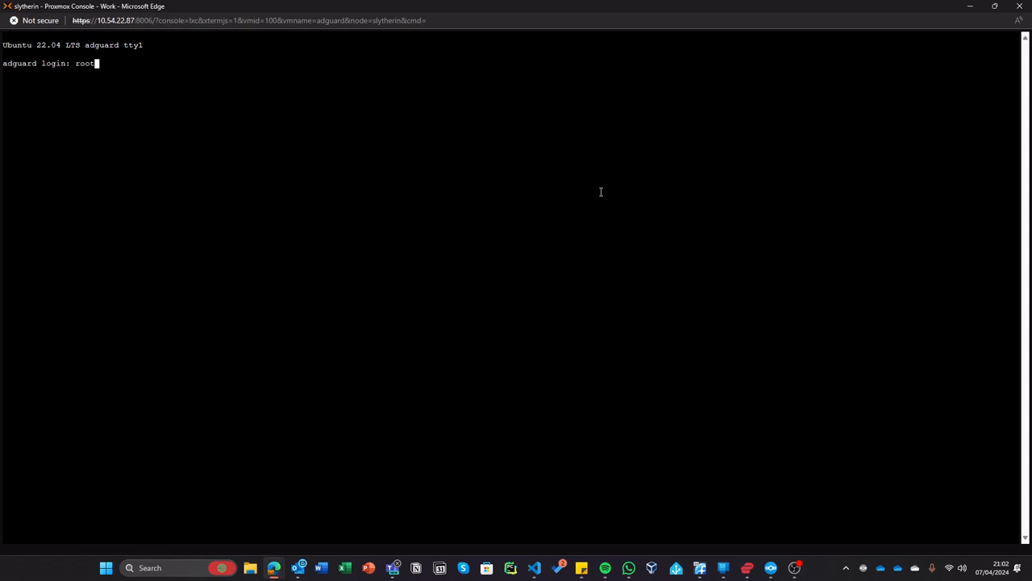
key(Return)
key(Return)
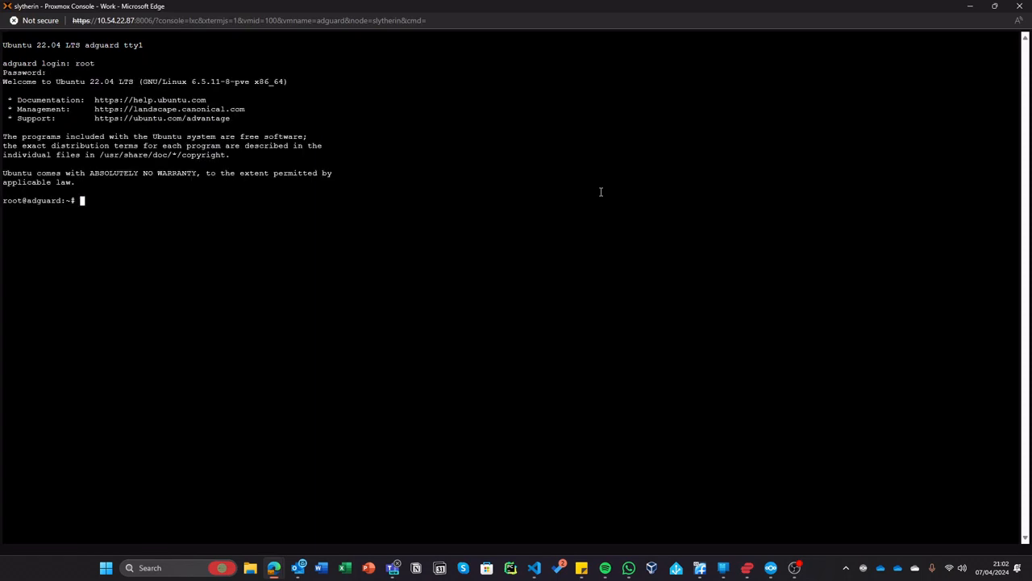
text(ip a)
key(Return)
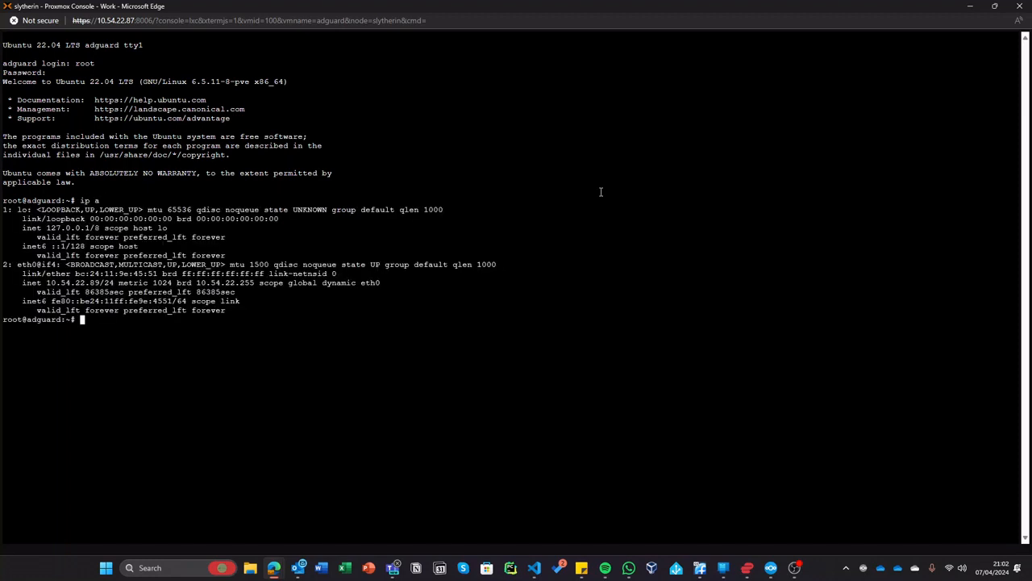
key(super+r)
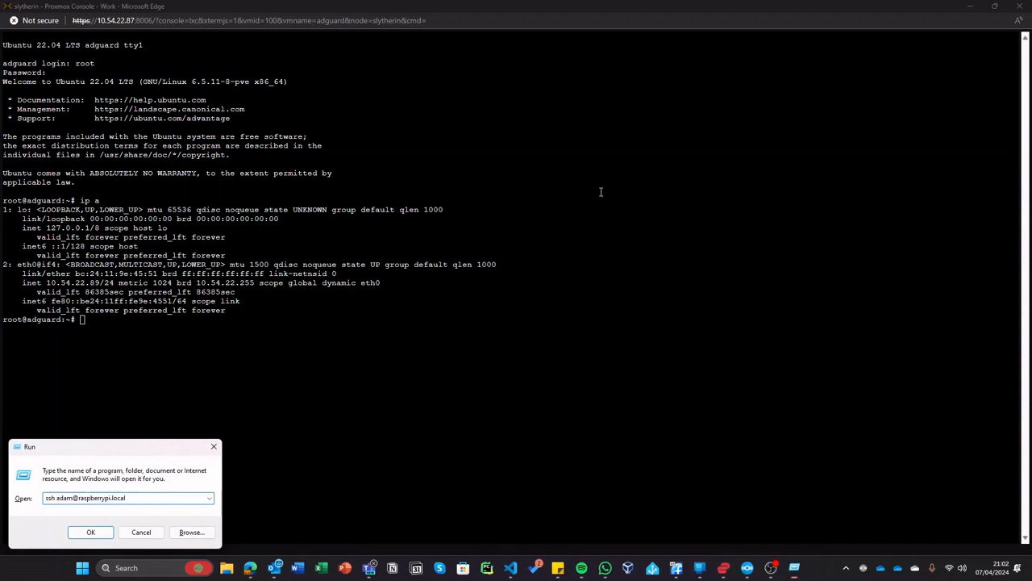
text(ssh root)
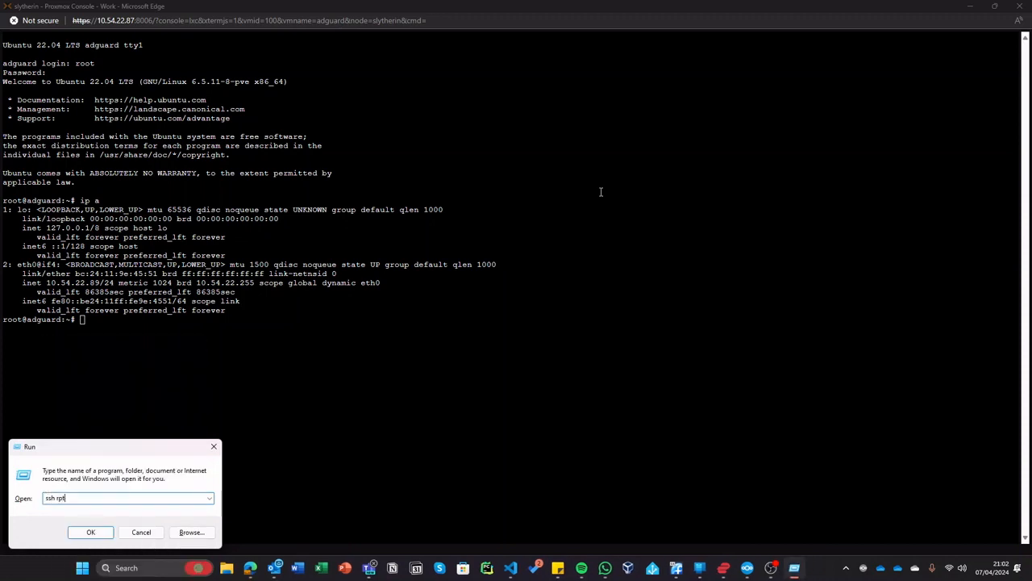
text(@)
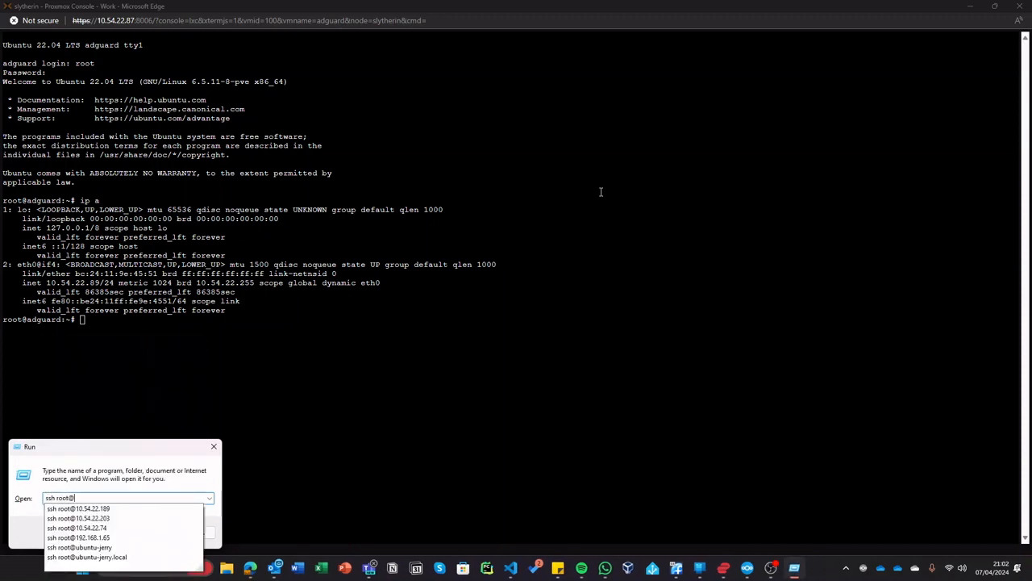
text(10.54.22)
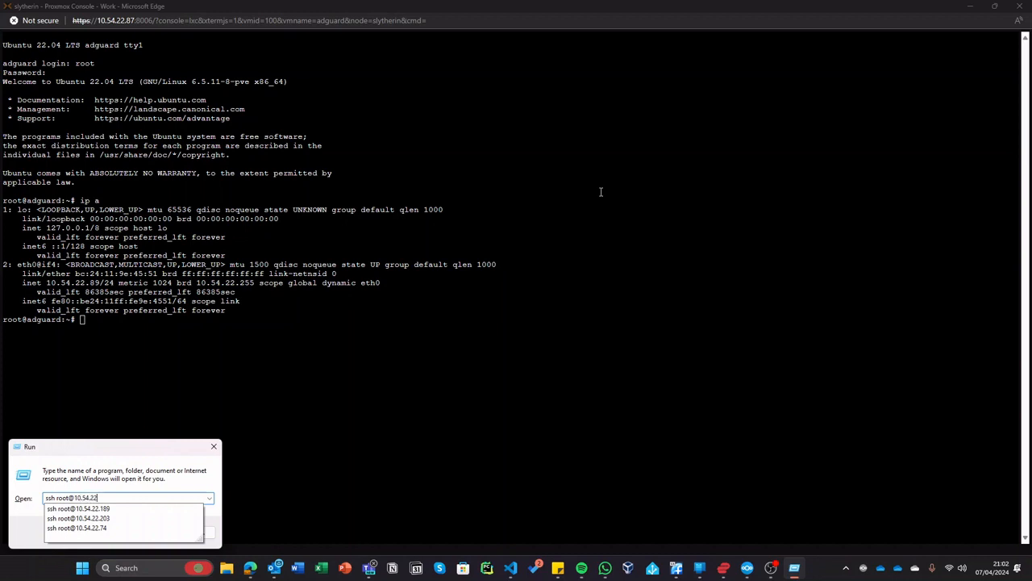
text(.89)
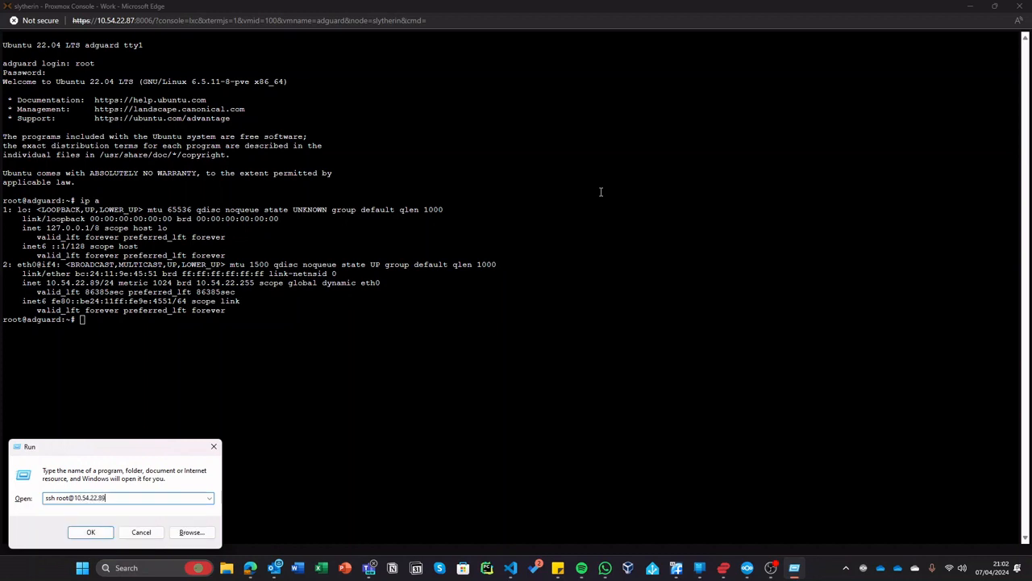
key(Return)
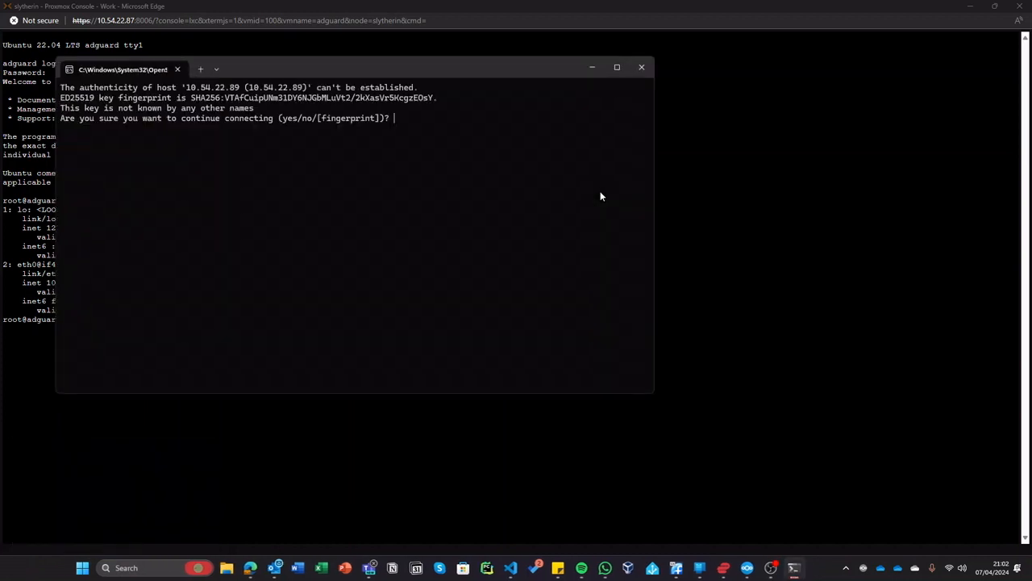
text(yes)
key(Return)
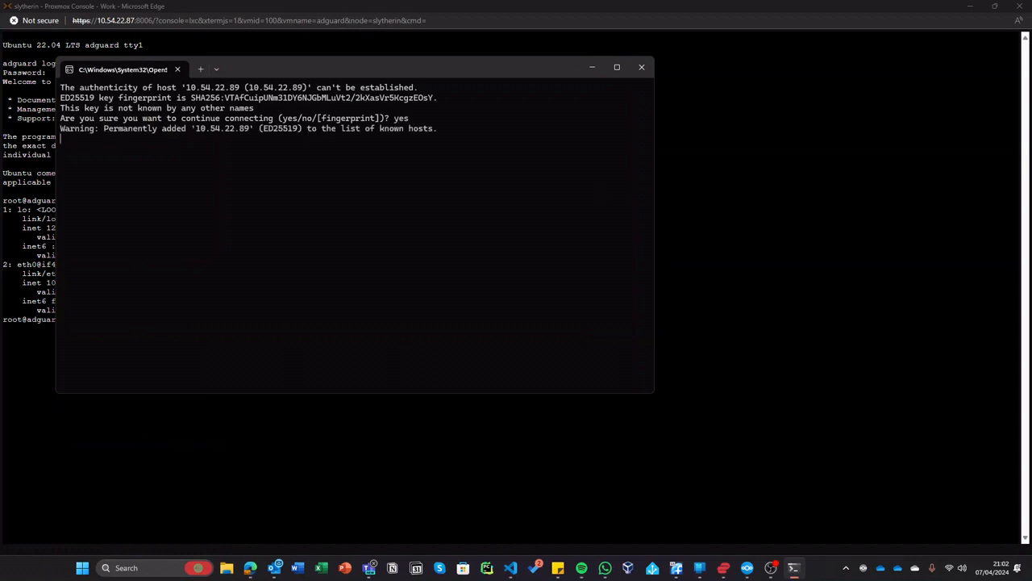
- Maximize the SSH terminal and enter the root password
click(617, 67)
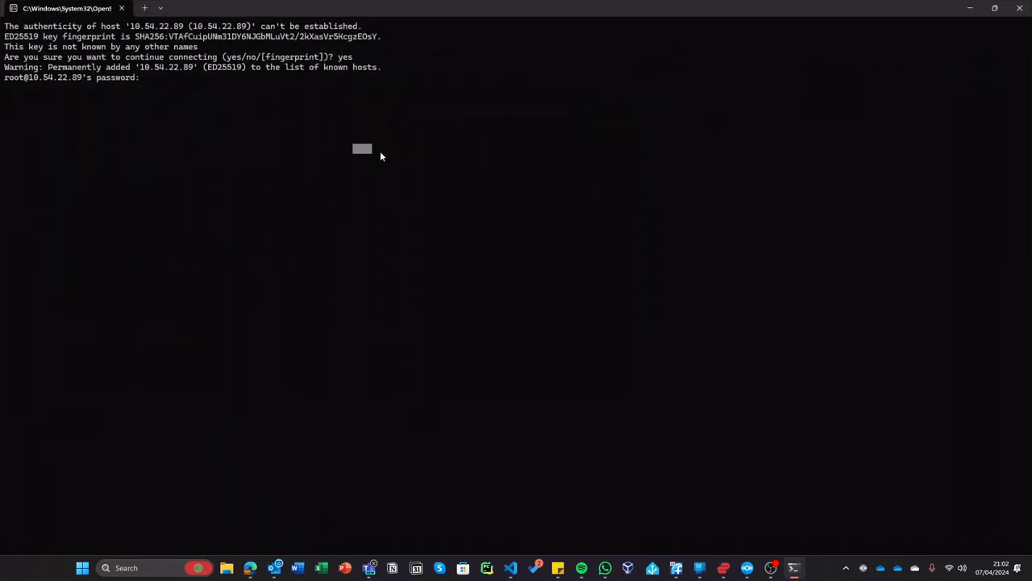
text(*)
key(Return)
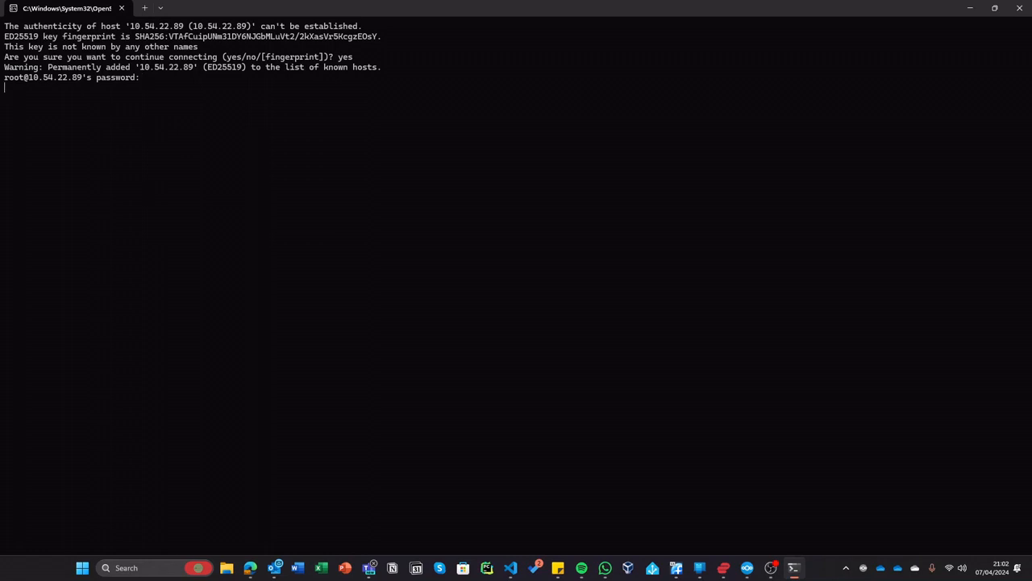
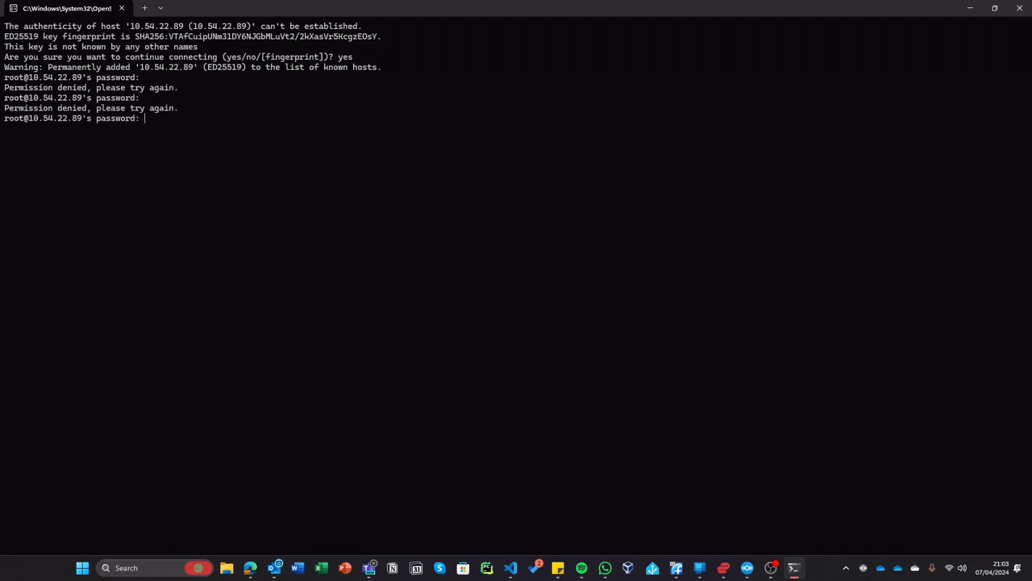
- Submit the root password and retry the ssh connection to the container
key(Return)
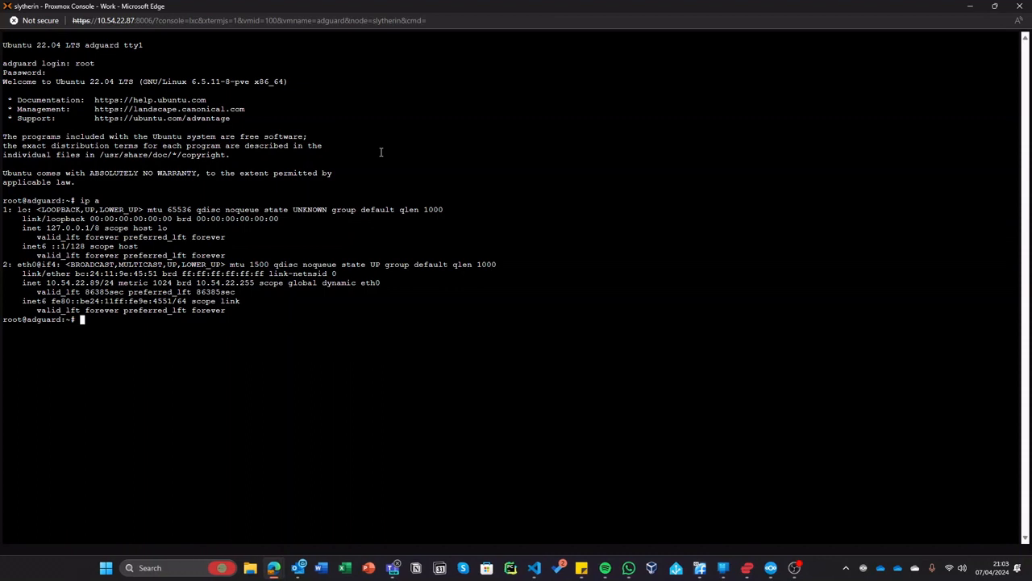
key(super+r)
key(Return)
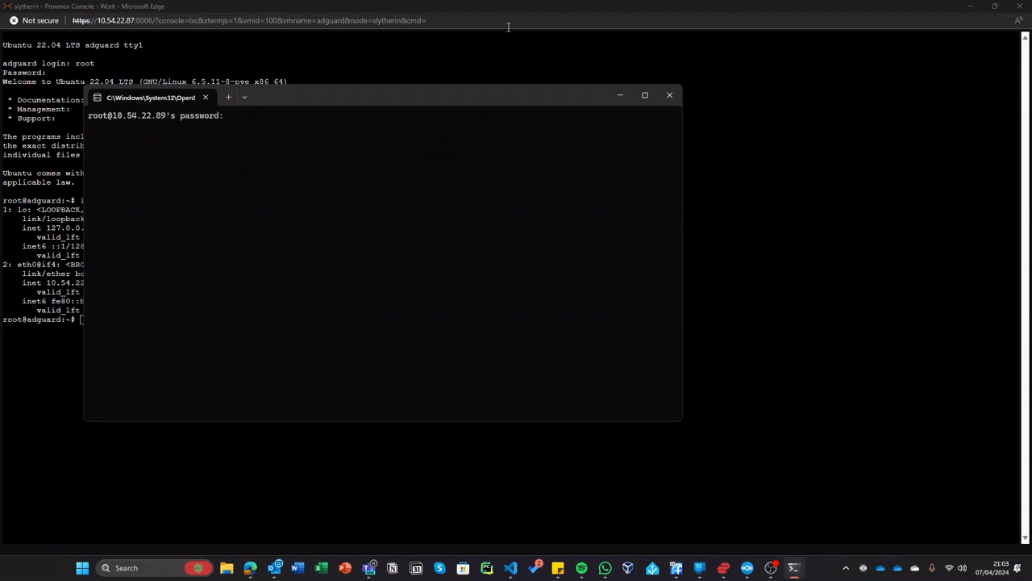
- Close the failed SSH terminal, reset the console zoom, minimize it, and start a blank browser tab
click(669, 96)
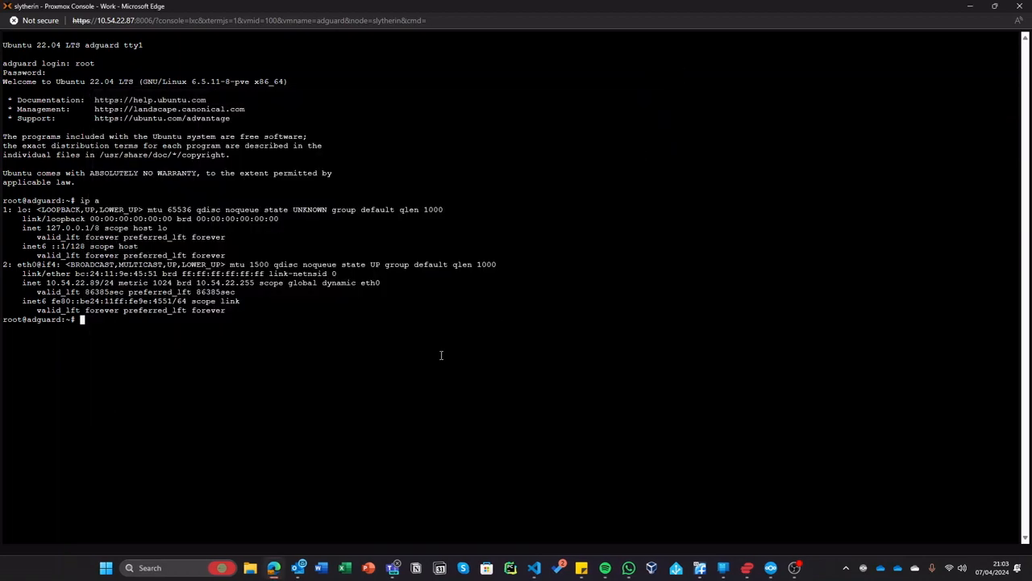
key(ctrl+plus)
key(ctrl+plus)
key(ctrl+plus)
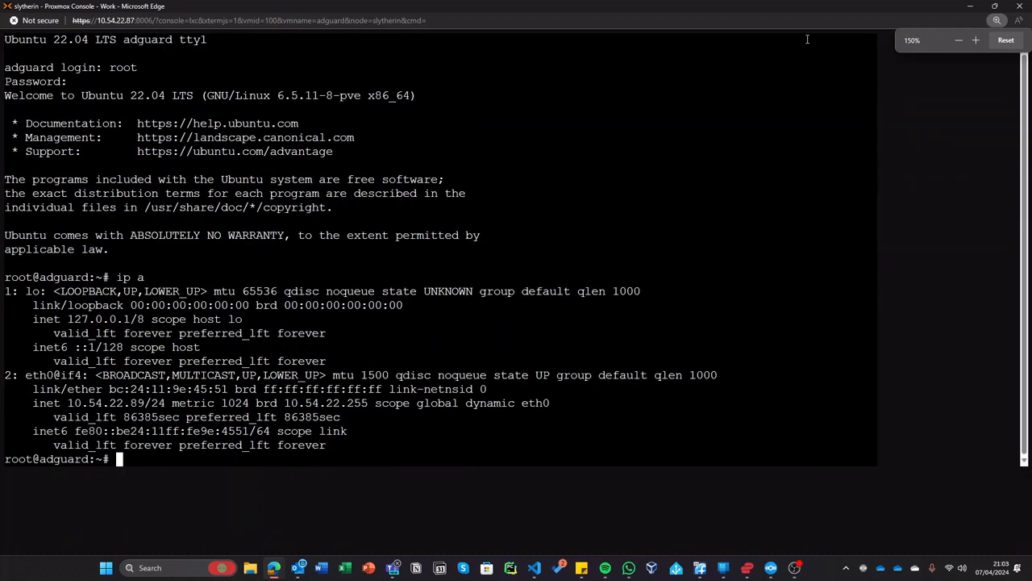
click(1010, 43)
click(970, 6)
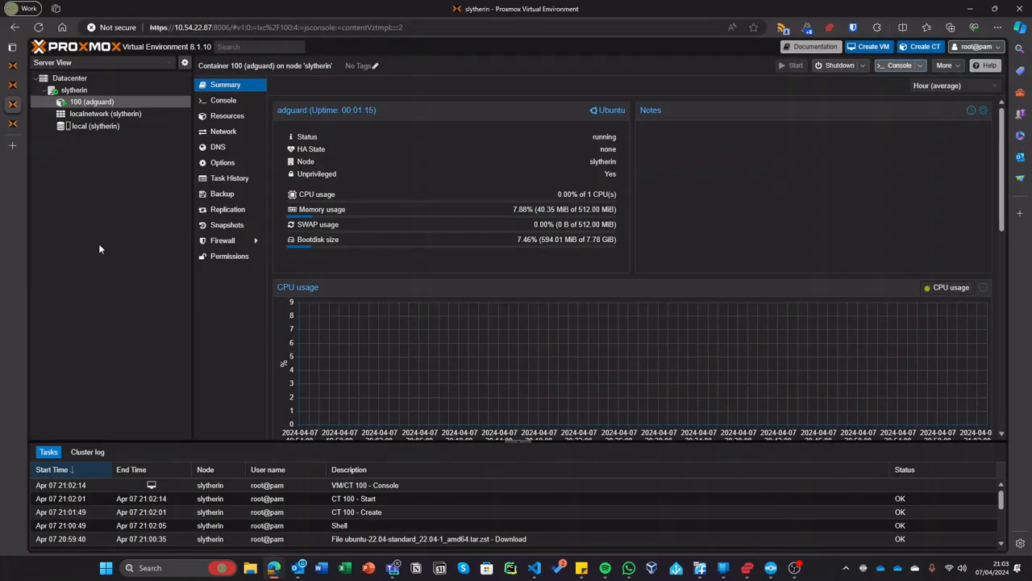
click(13, 123)
click(13, 147)
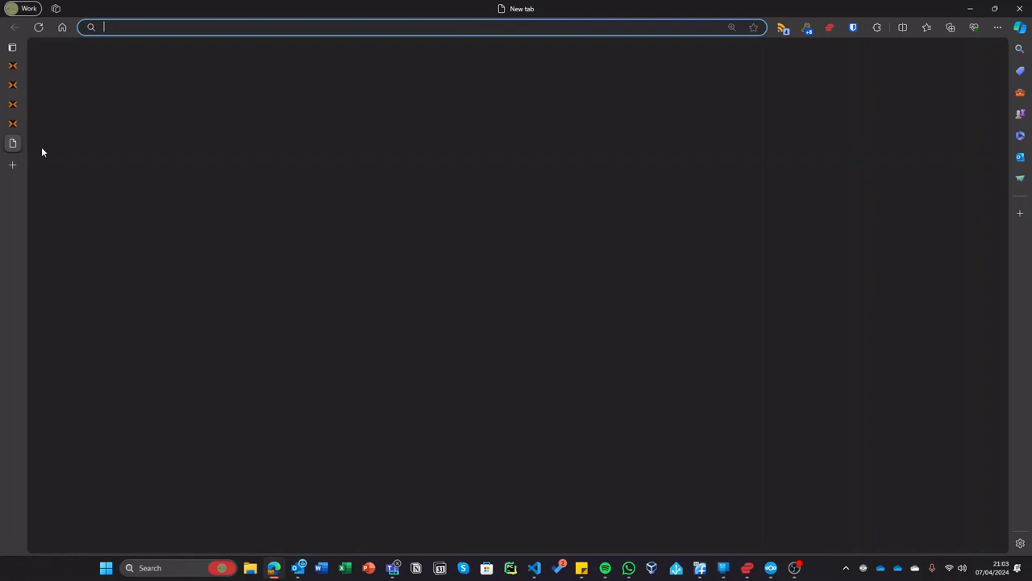
- Search 'adguard home install script' and copy the curl command from AdGuardHome's GitHub Getting Started section
text(adguard home install script)
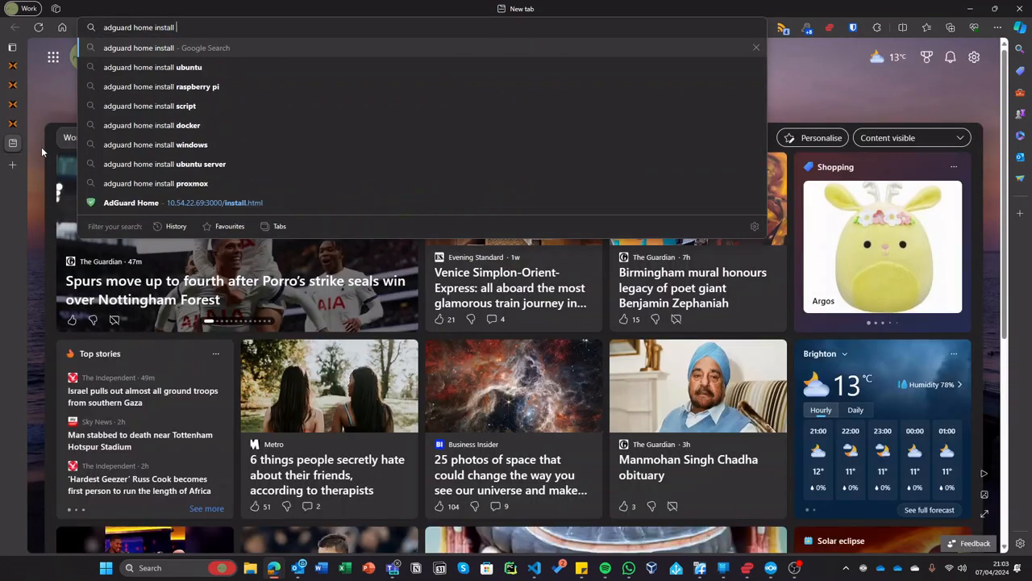
key(Return)
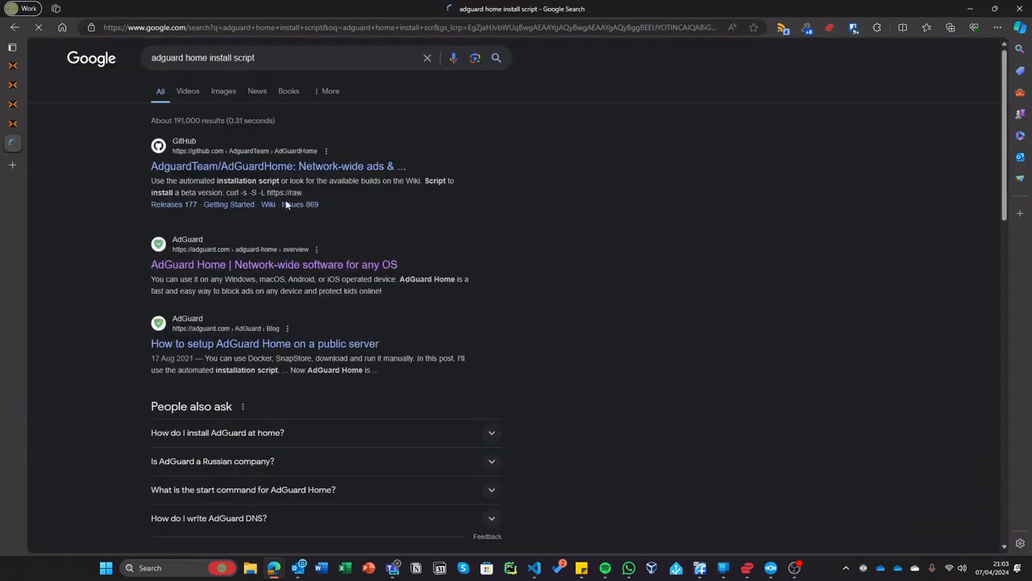
click(309, 166)
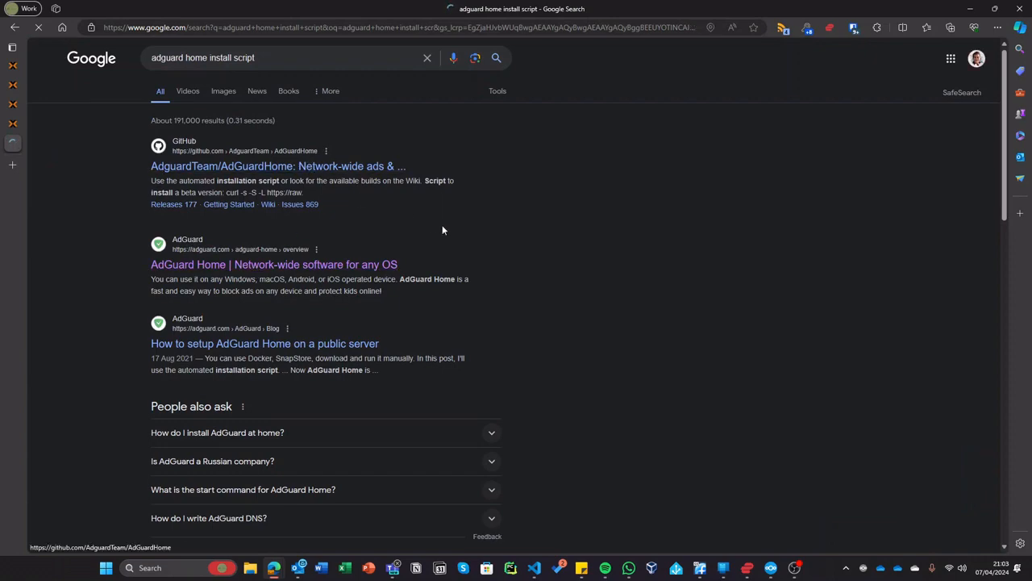
scroll(444, 236, down, 15)
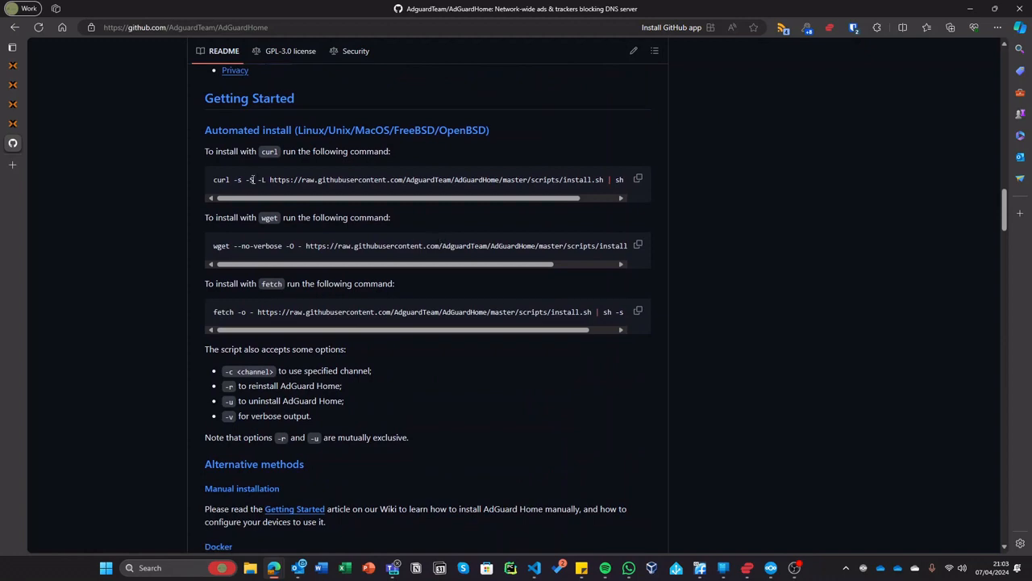
click(639, 183)
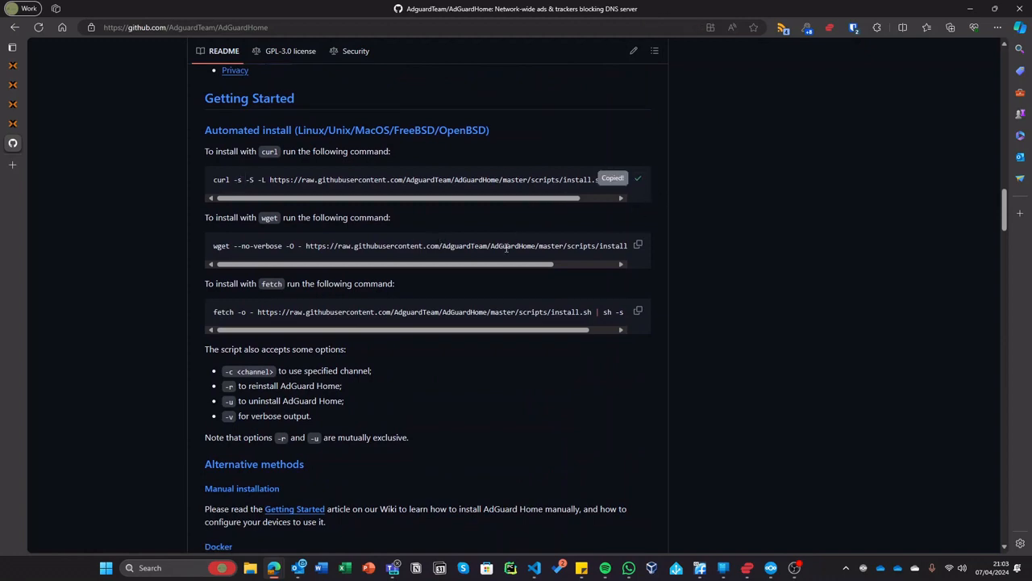
click(15, 122)
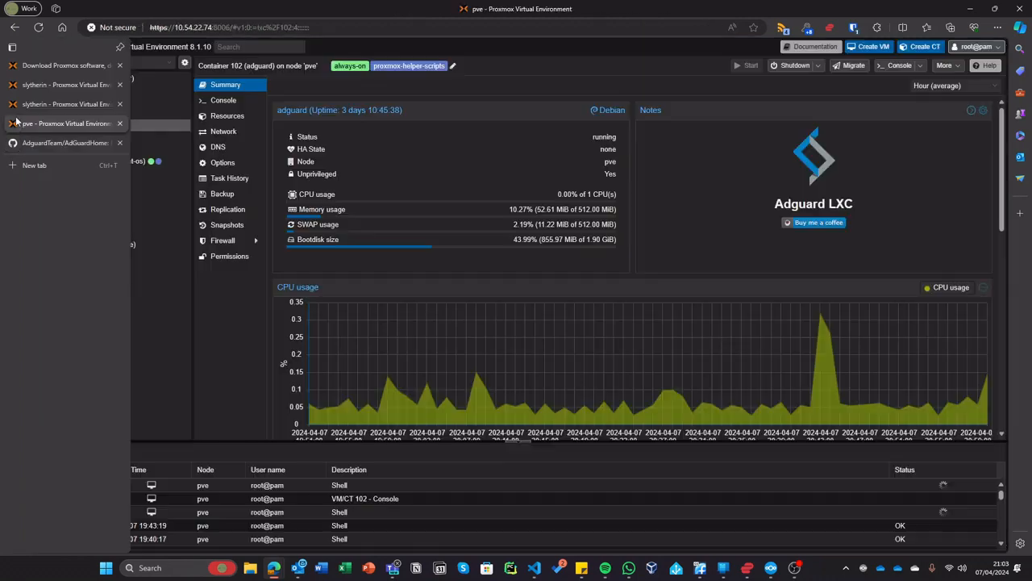
- In the adguard container console, run 'apt install curl' and confirm with y
click(16, 106)
key(alt+Tab)
key(alt+Tab)
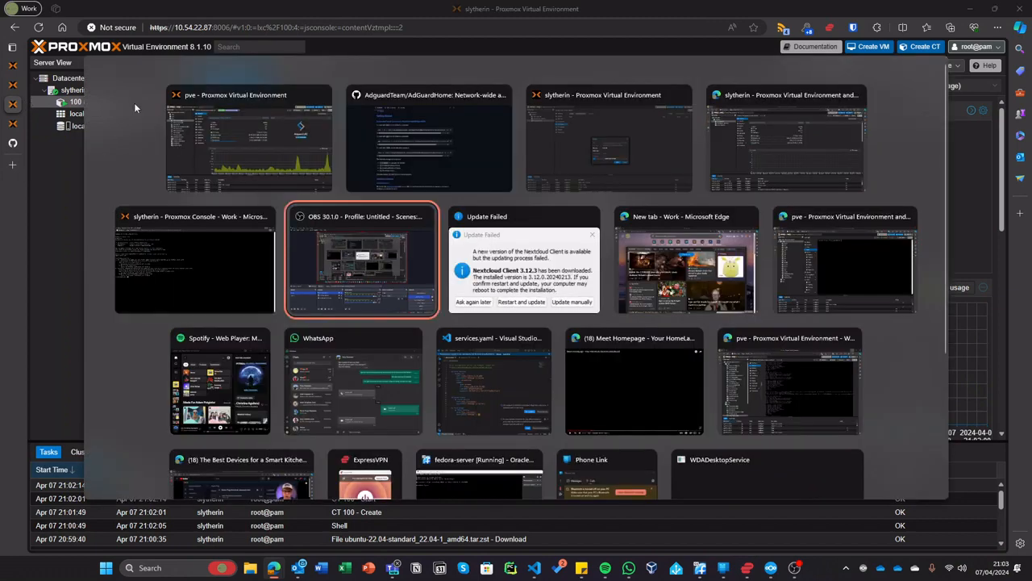
click(242, 229)
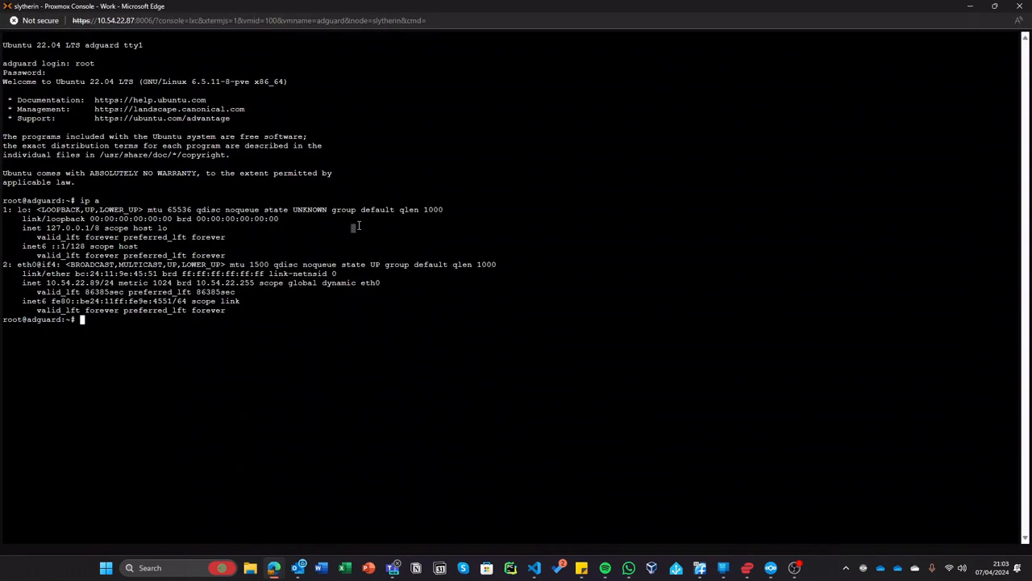
text(apt install curl)
key(Return)
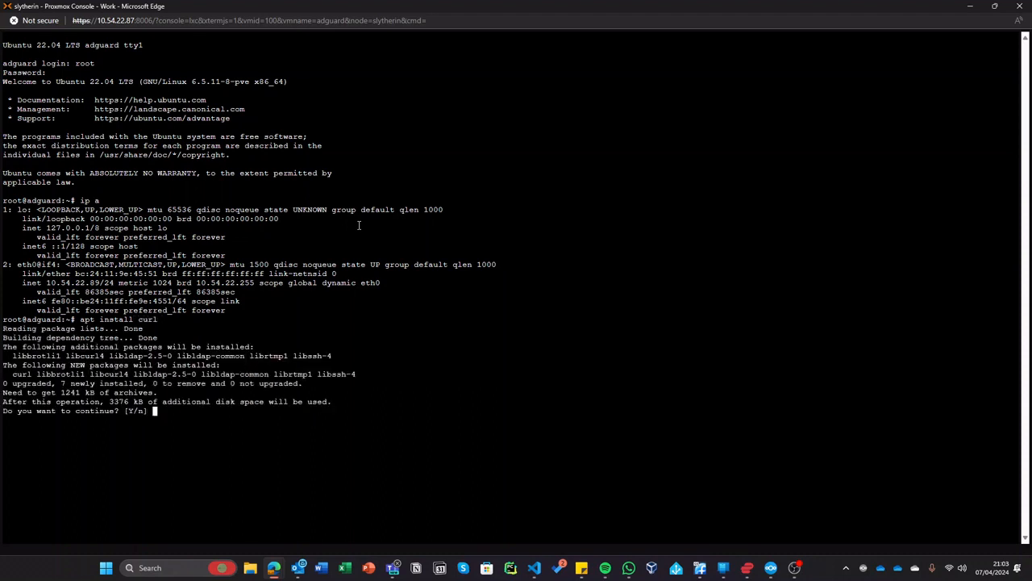
text(y)
key(Return)
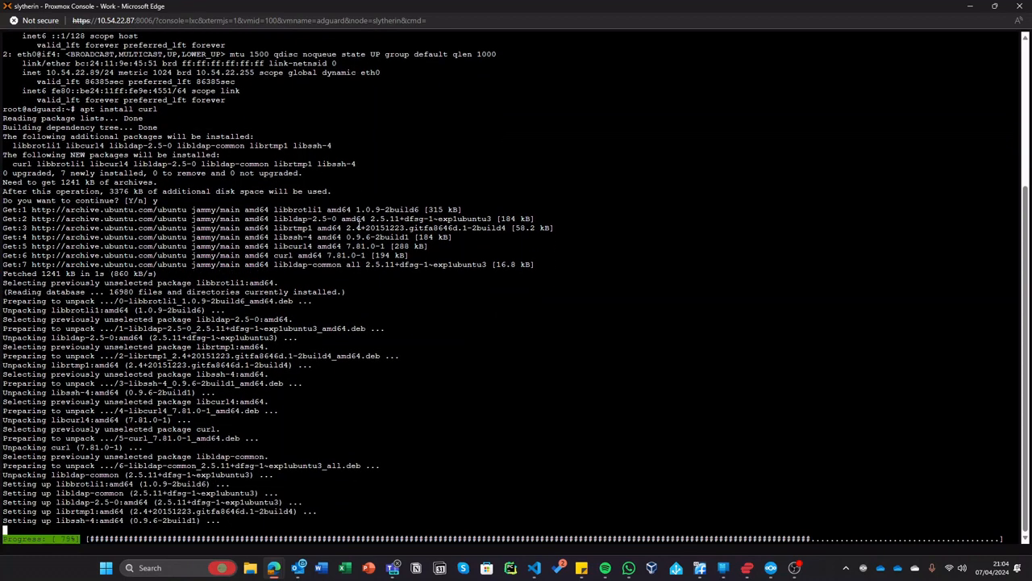
- Restore the console window to full screen and review the curl installation output
drag(522, 7, 720, 246)
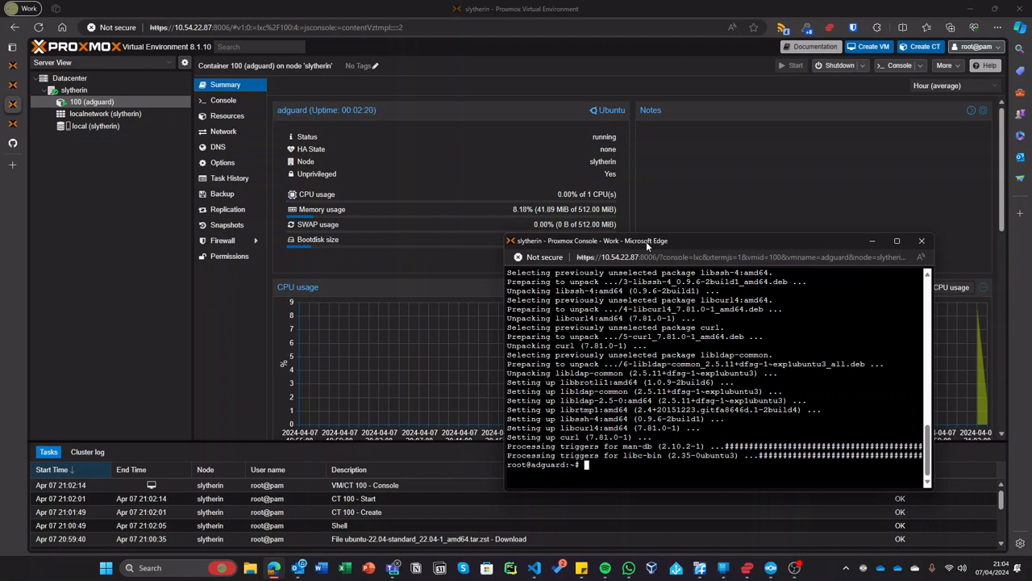
double_click(647, 244)
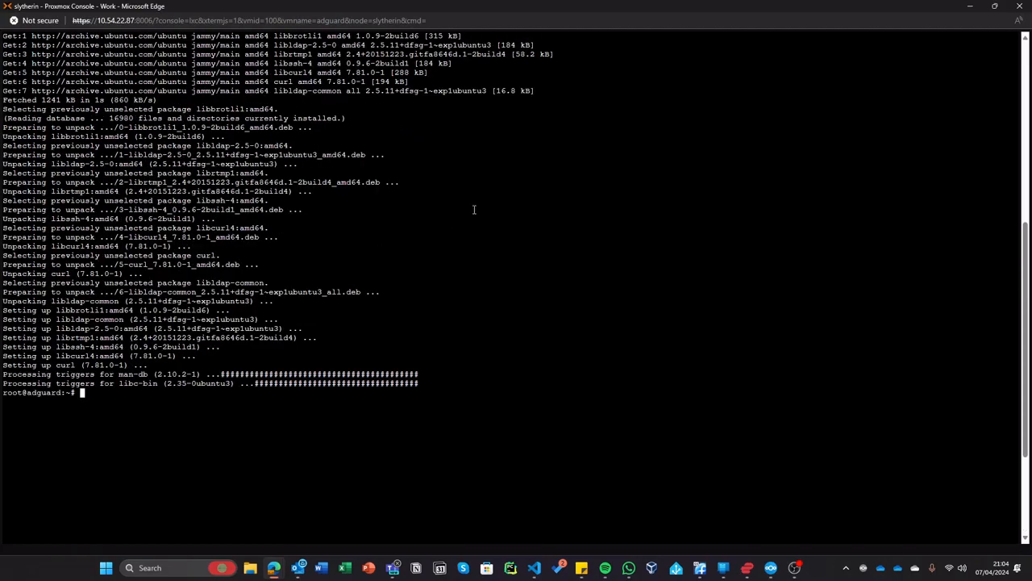
scroll(532, 256, down, 5)
scroll(438, 288, up, 4)
scroll(435, 300, up, 6)
ctrl+scroll(436, 300, down, 1)
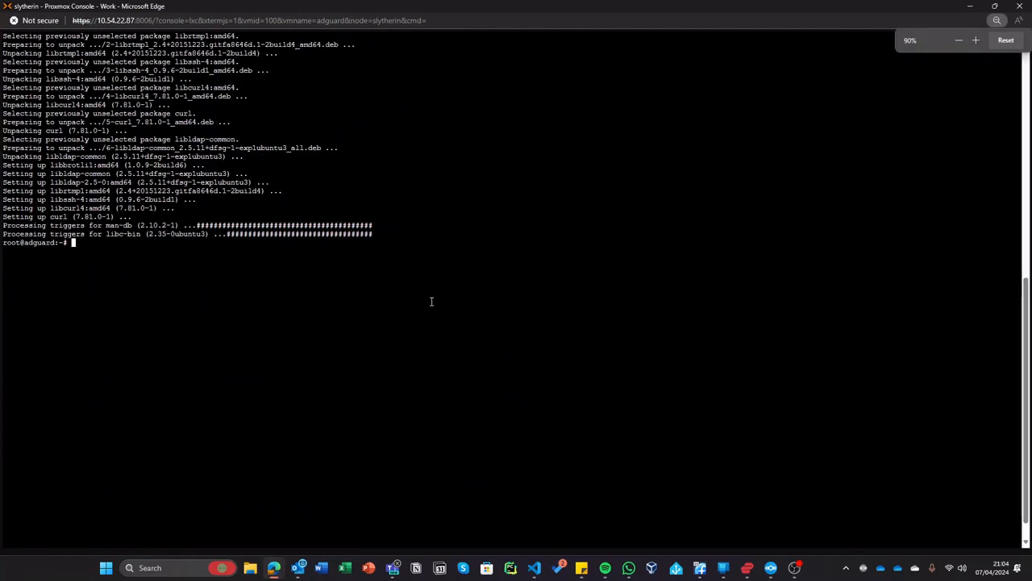
scroll(529, 300, down, 5)
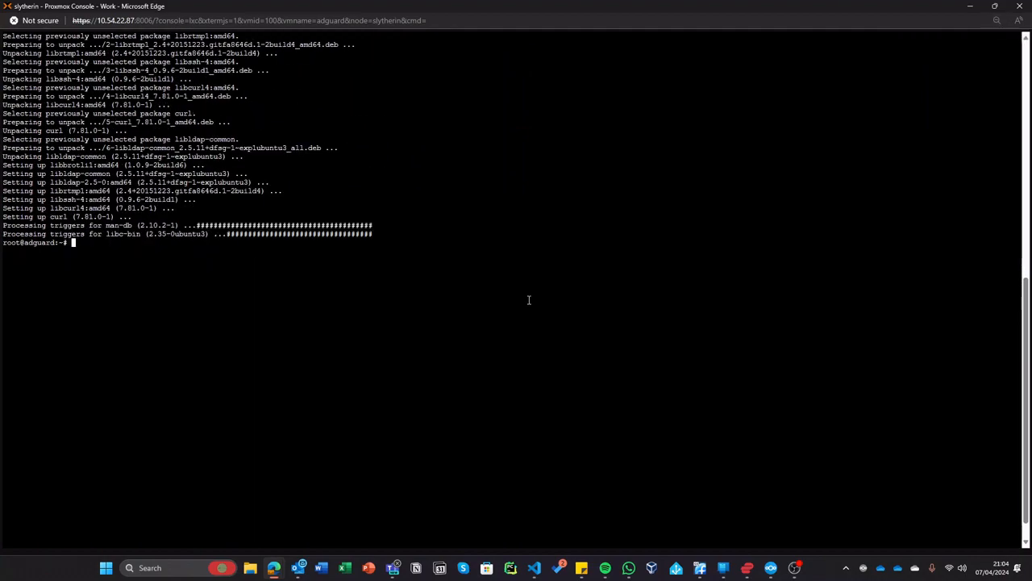
scroll(529, 299, up, 3)
scroll(529, 298, down, 1)
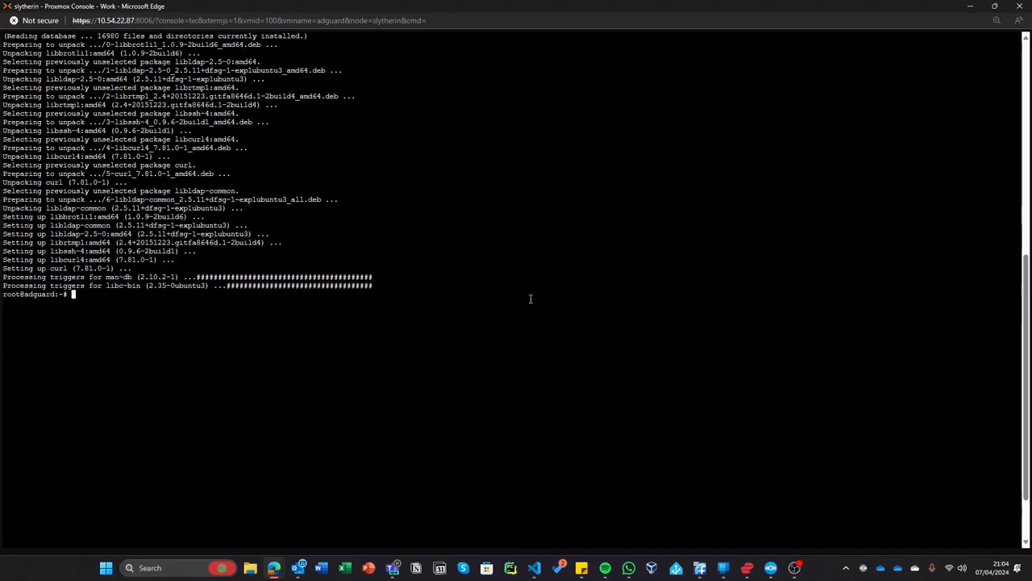
- Enlarge the console text and run the pasted AdGuard Home curl install script
click(996, 23)
click(978, 41)
click(977, 41)
click(978, 40)
click(978, 40)
click(978, 41)
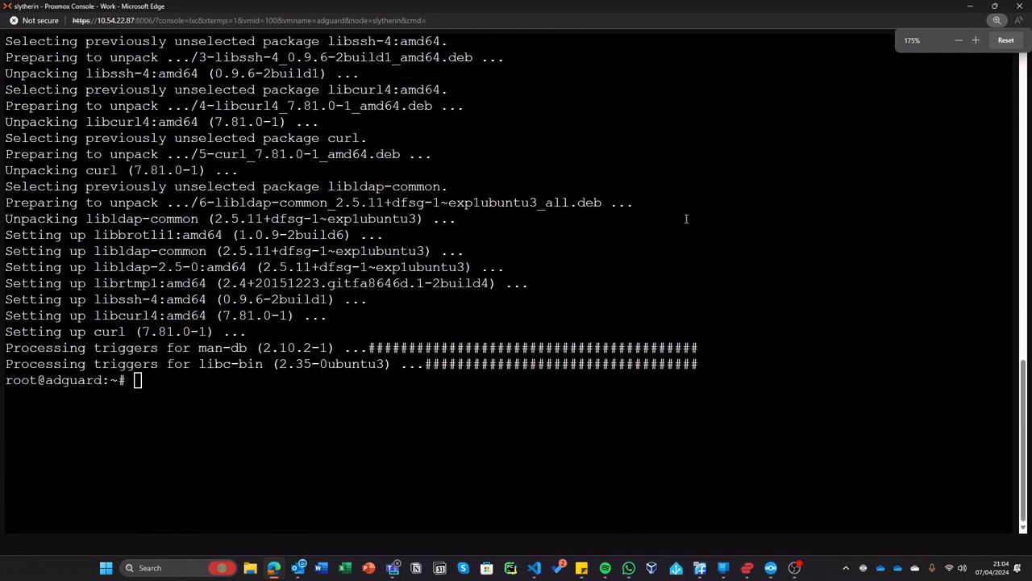
key(ctrl+v)
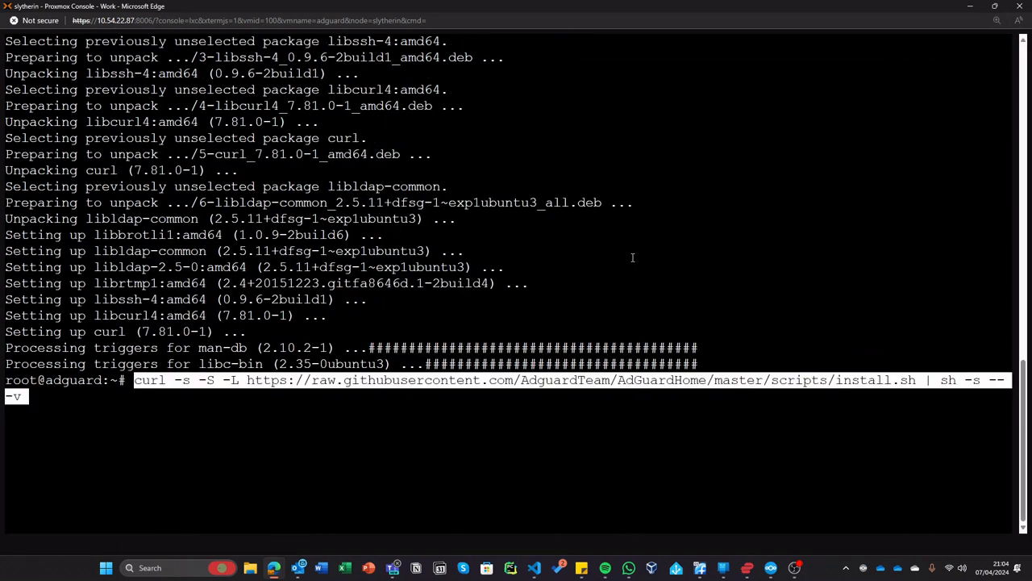
key(Return)
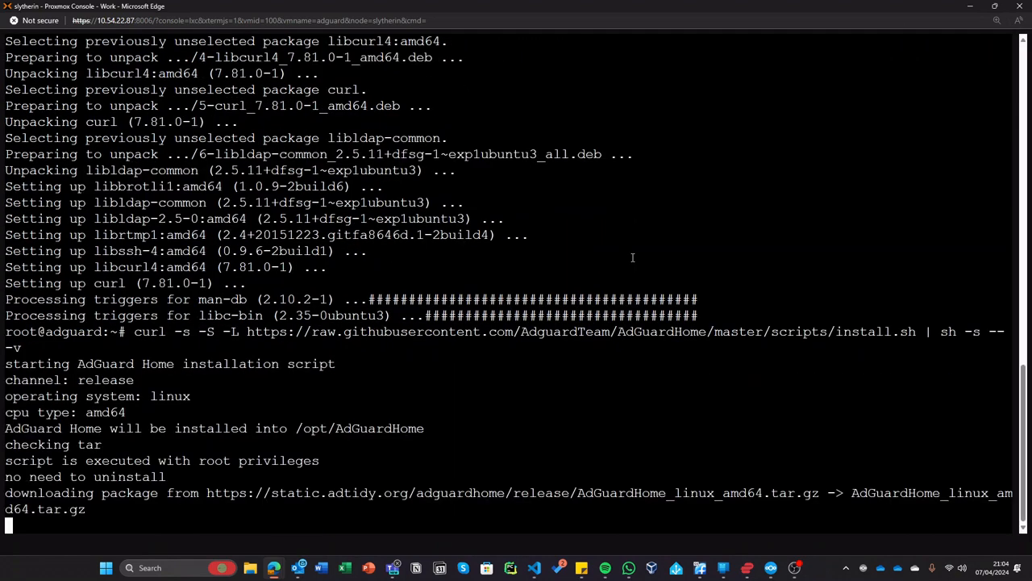
key(ctrl+minus)
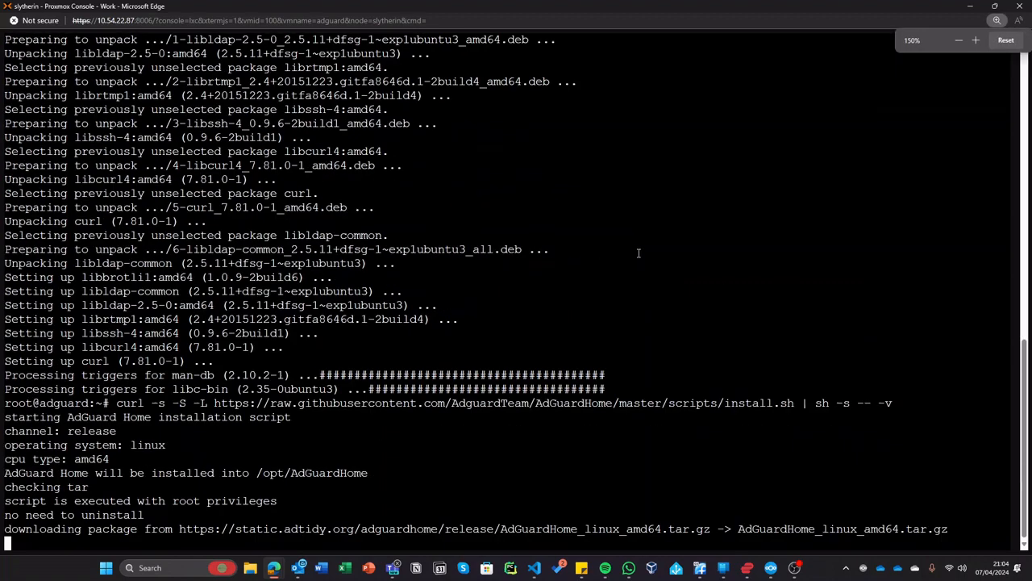
click(1007, 40)
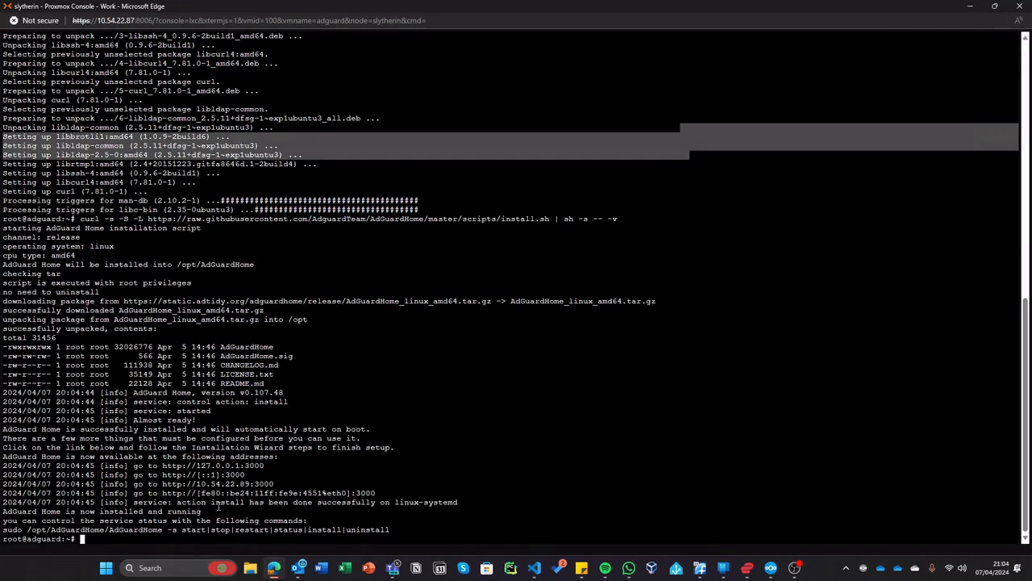
drag(297, 484, 162, 484)
right_click(163, 488)
click(224, 252)
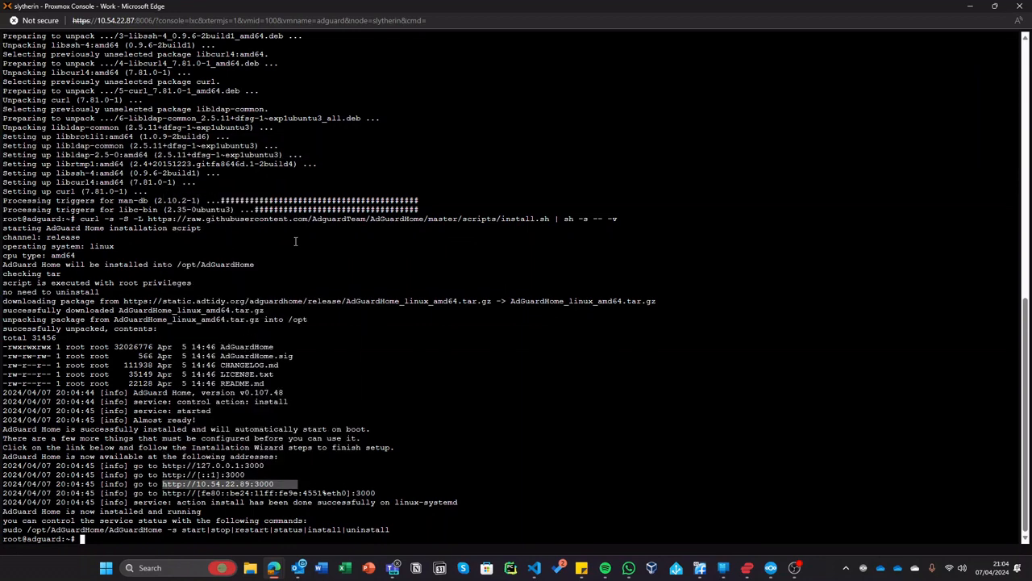
click(970, 6)
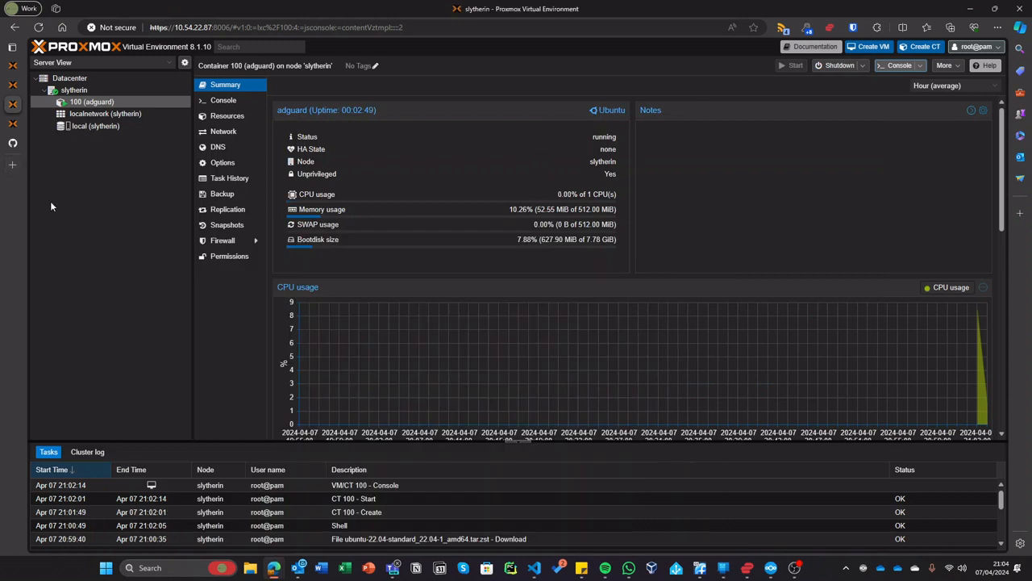
key(ctrl+t)
key(ctrl+v)
key(Return)
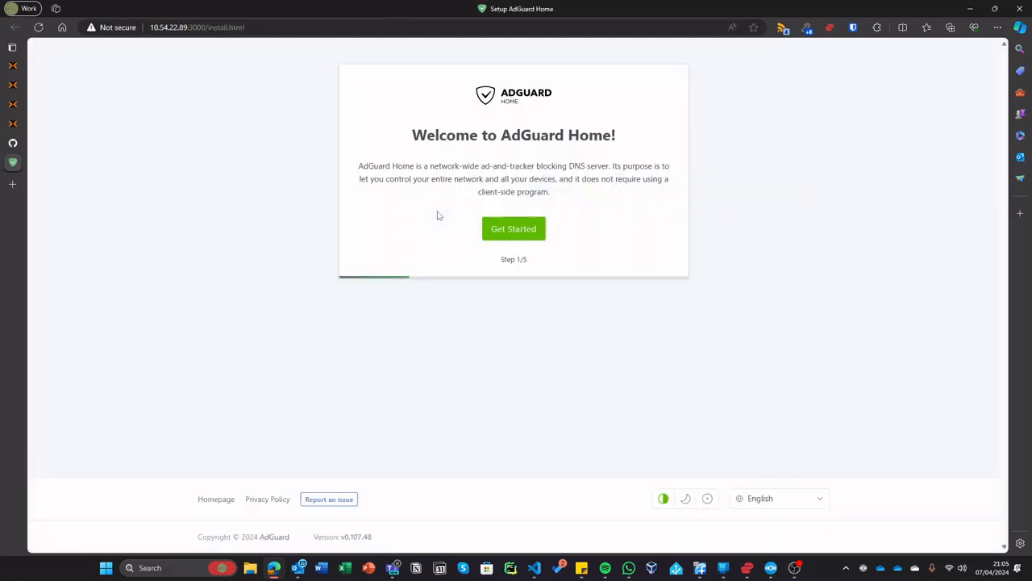
click(510, 228)
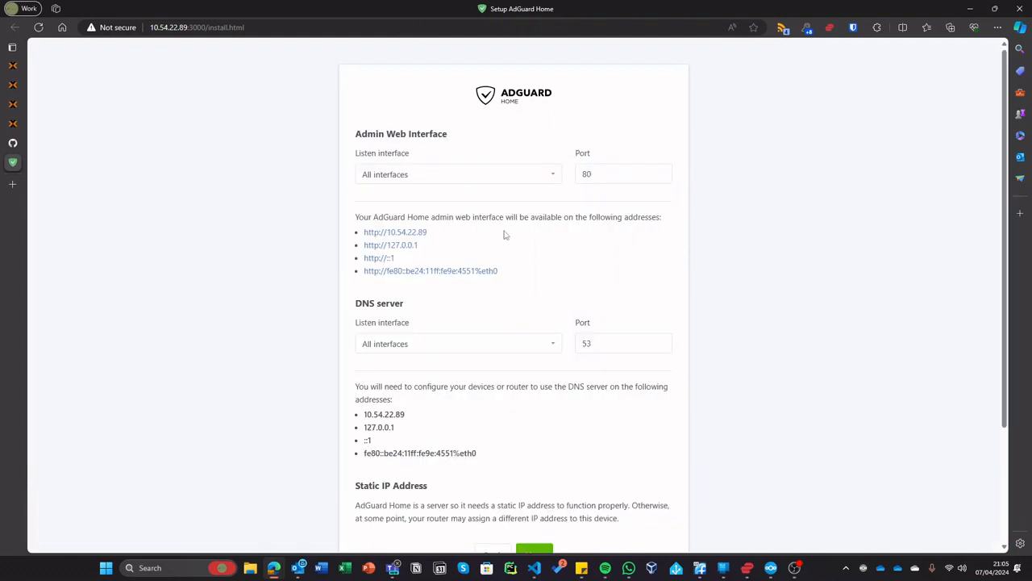
- Bind the admin web interface to eth0 only
click(475, 178)
click(399, 190)
click(465, 179)
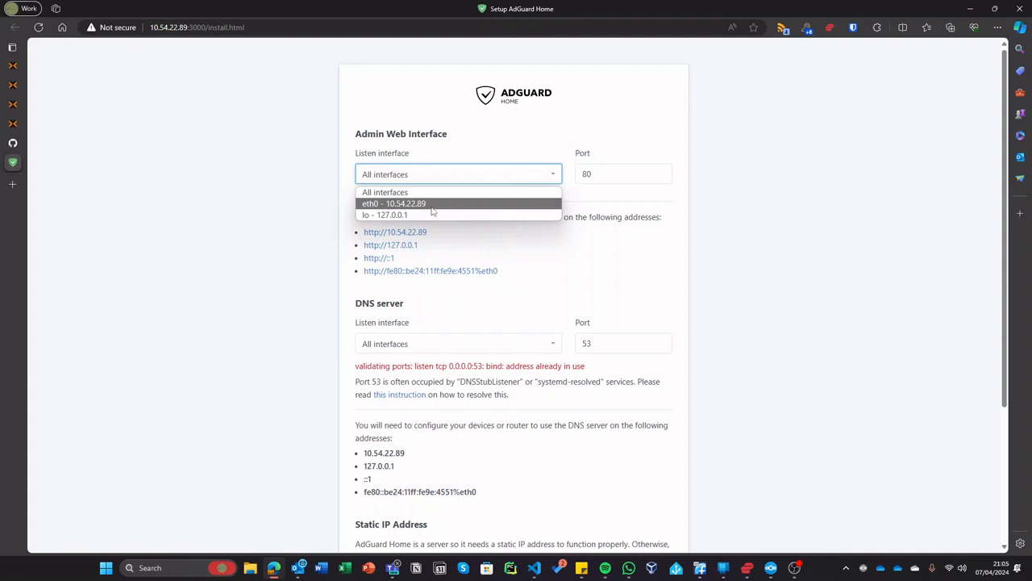
click(433, 211)
click(461, 178)
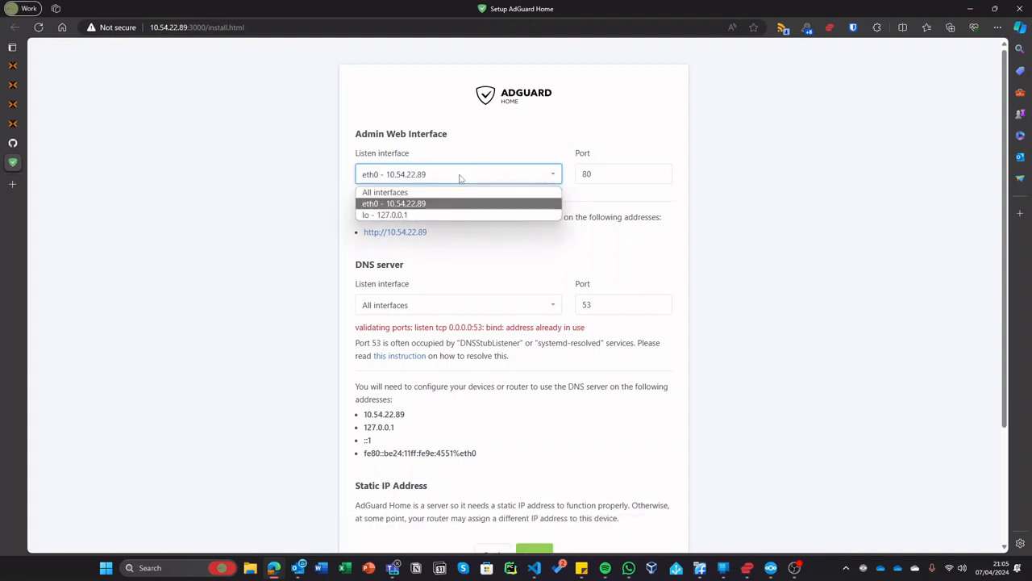
click(421, 194)
click(460, 178)
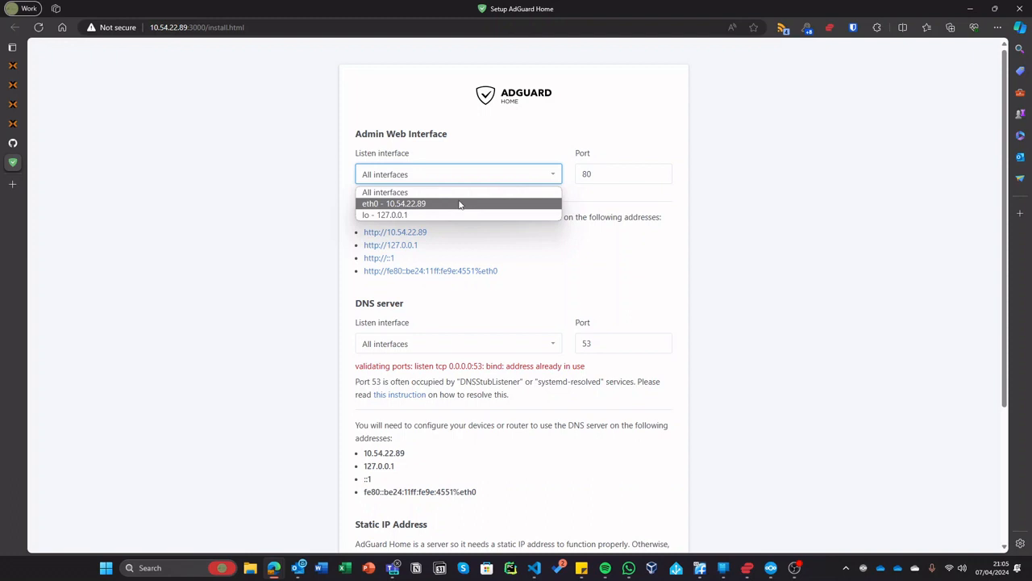
click(460, 205)
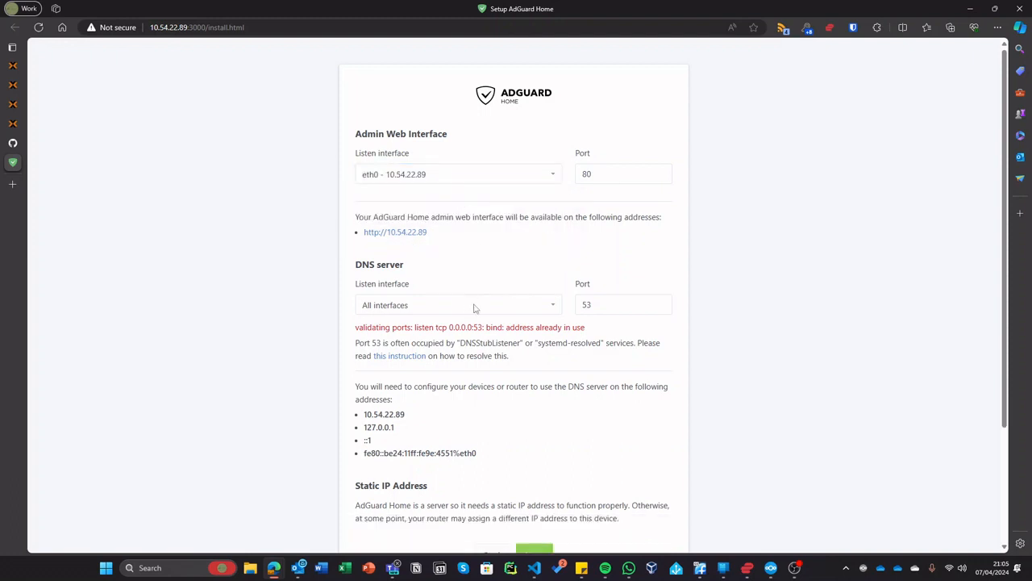
- Bind the DNS server to eth0 10.54.22.89, keeping admin port 80 and DNS port 53
click(527, 304)
click(473, 345)
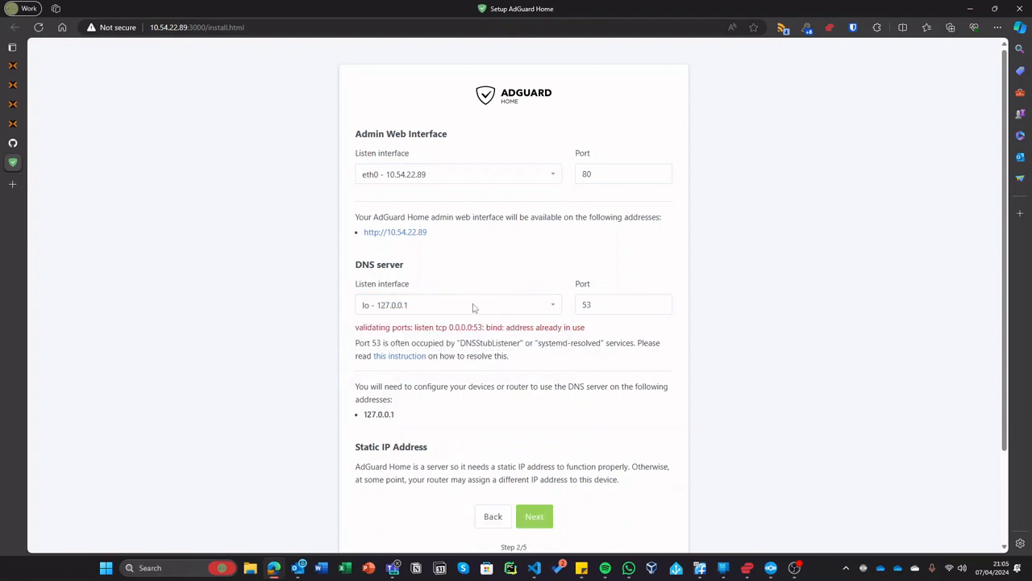
click(473, 307)
click(438, 301)
click(435, 305)
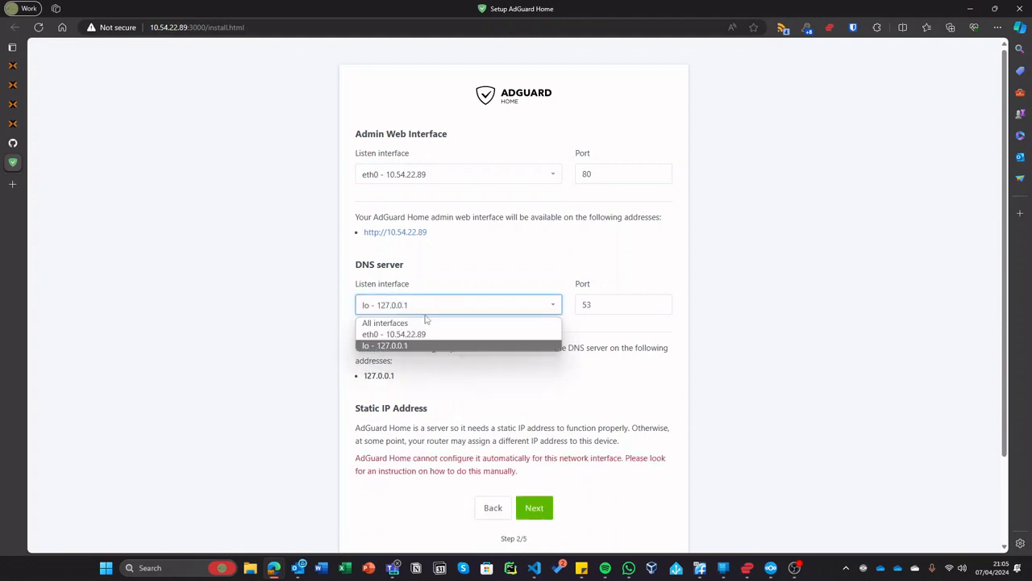
click(416, 323)
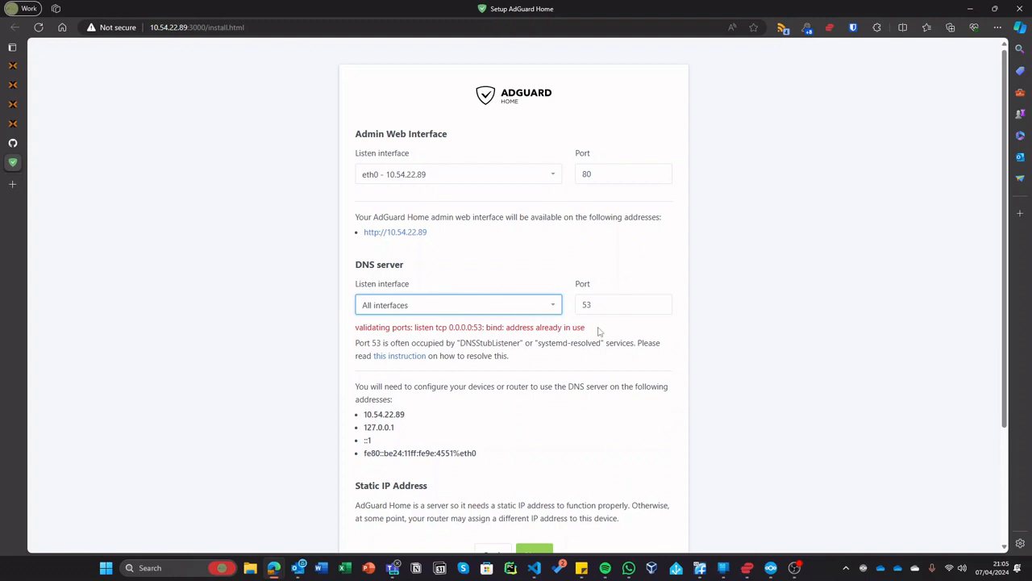
drag(291, 337, 459, 302)
click(456, 300)
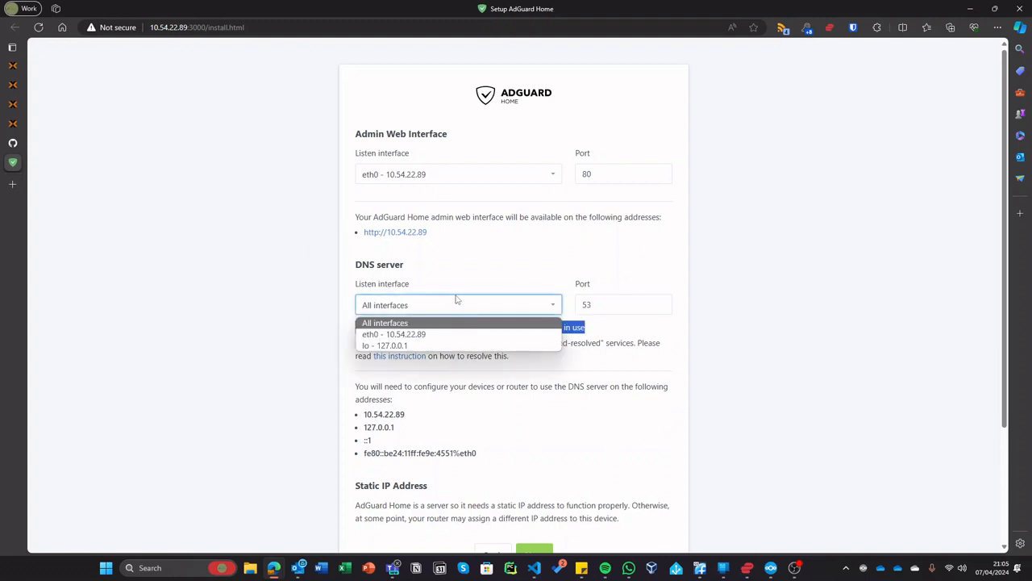
click(447, 300)
click(443, 302)
click(409, 326)
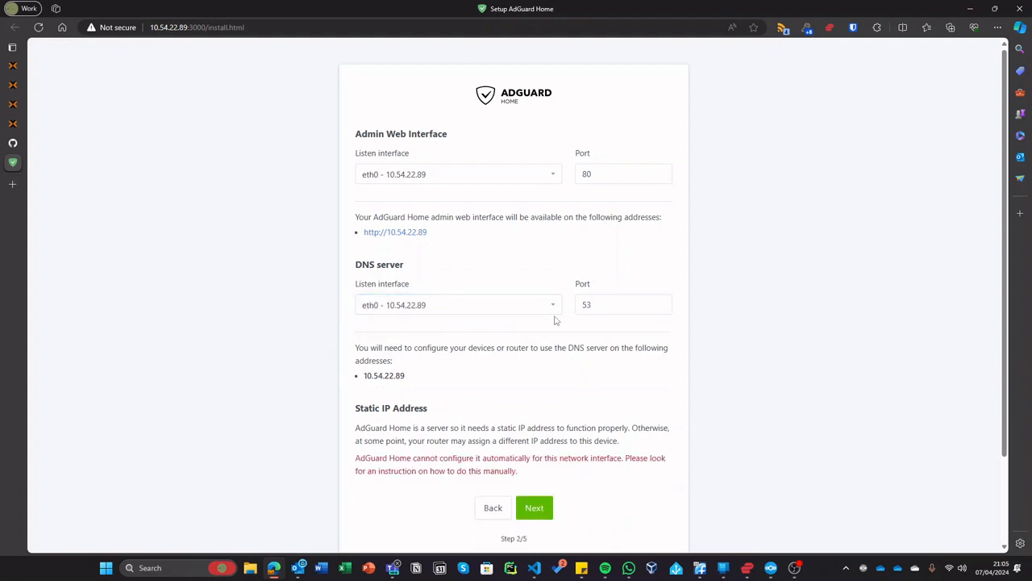
click(472, 308)
click(436, 334)
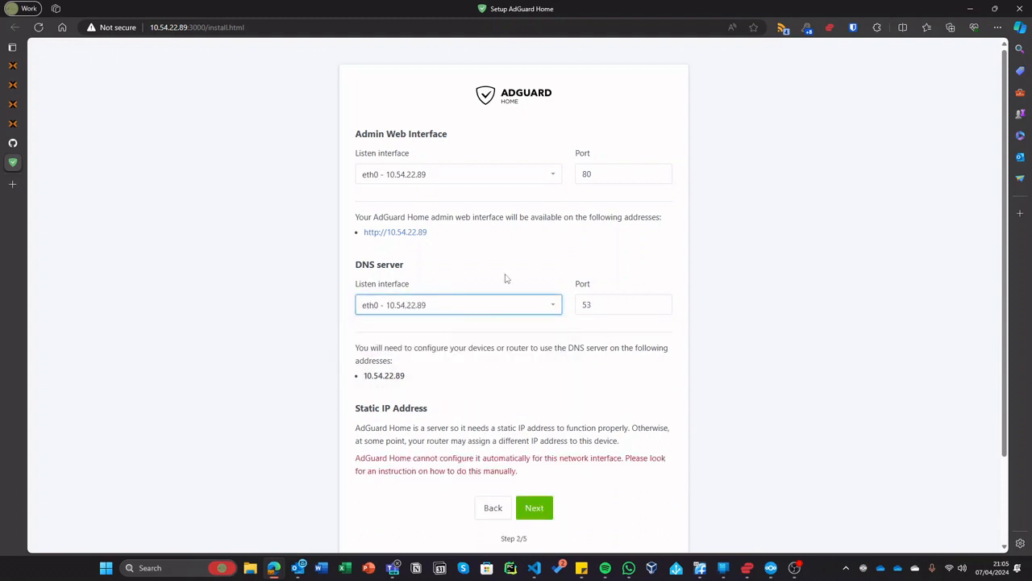
click(605, 174)
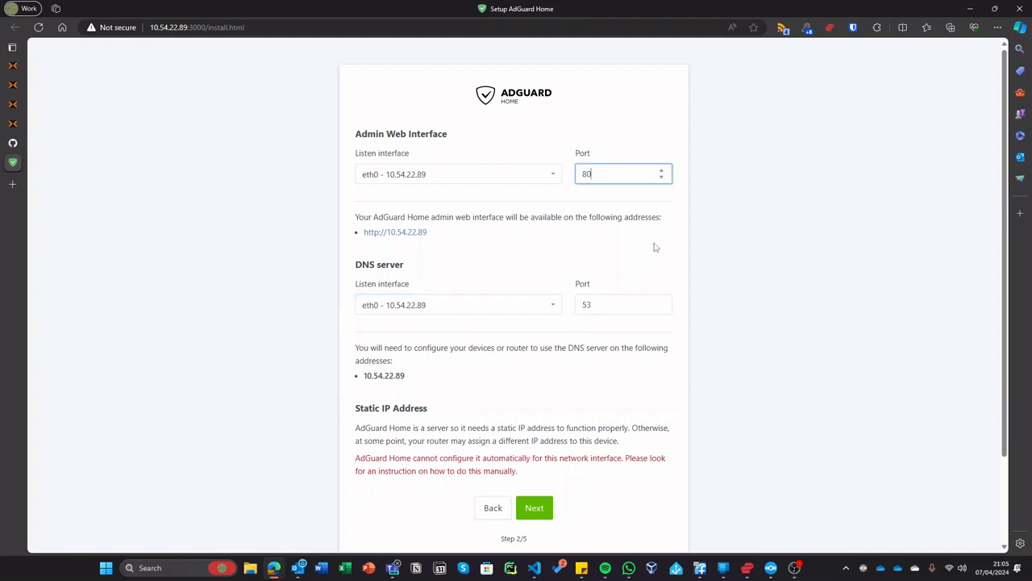
click(631, 300)
- Create the admin account with a username and a confirmed password
click(534, 507)
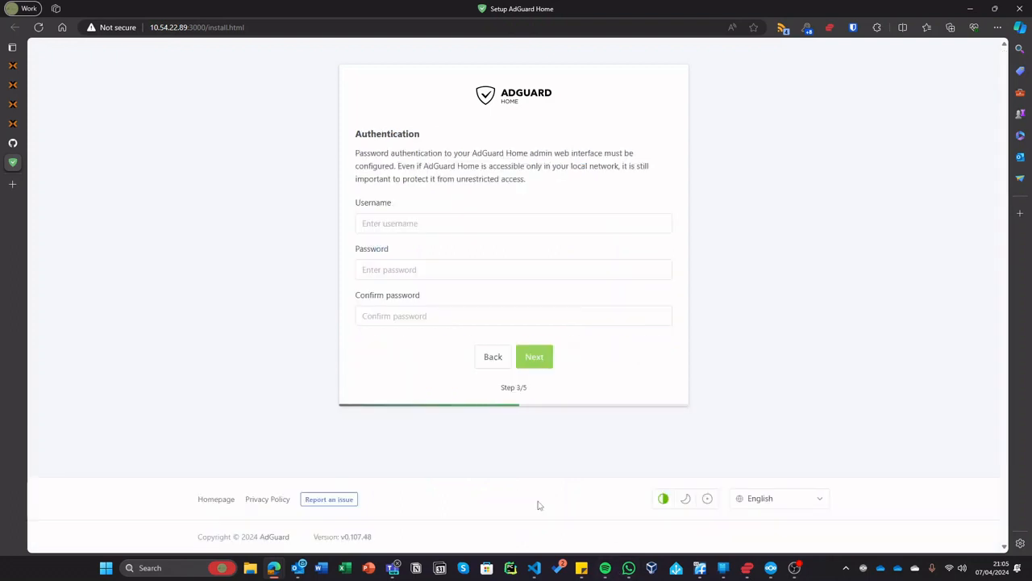
click(444, 225)
text(a)
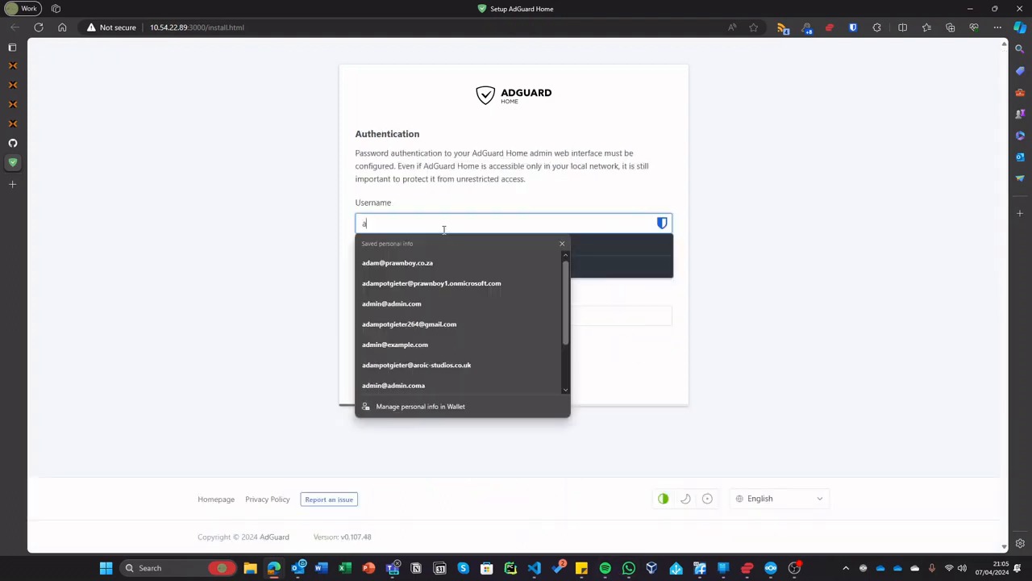
text(dam)
key(Tab)
text(******)
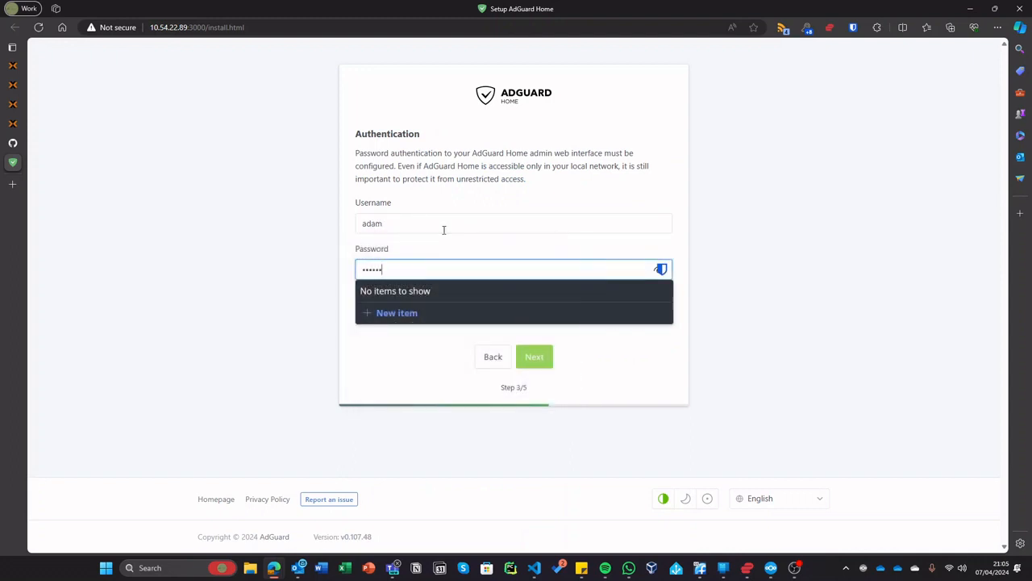
text(*****)
key(Tab)
text(**)
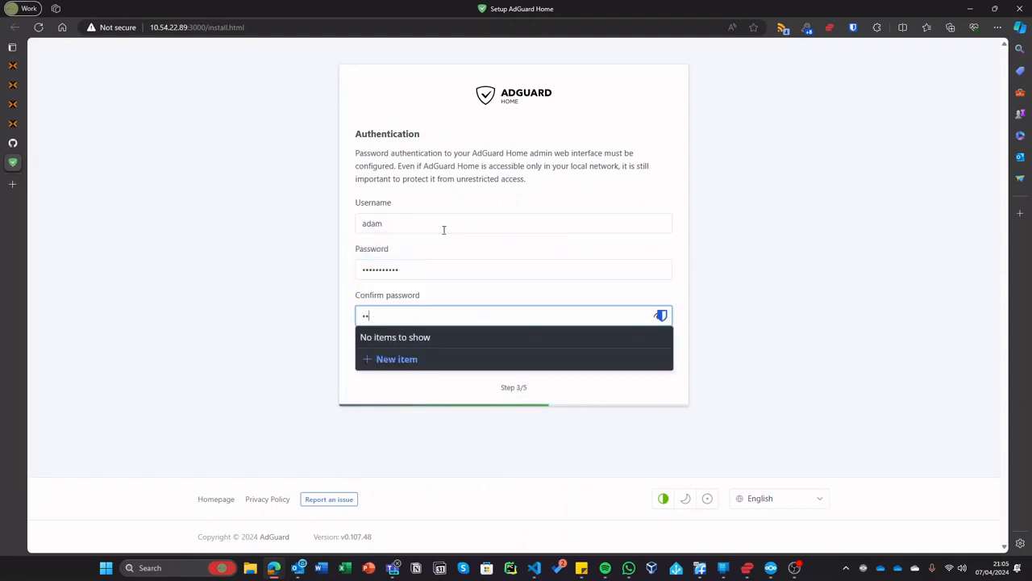
text(*********)
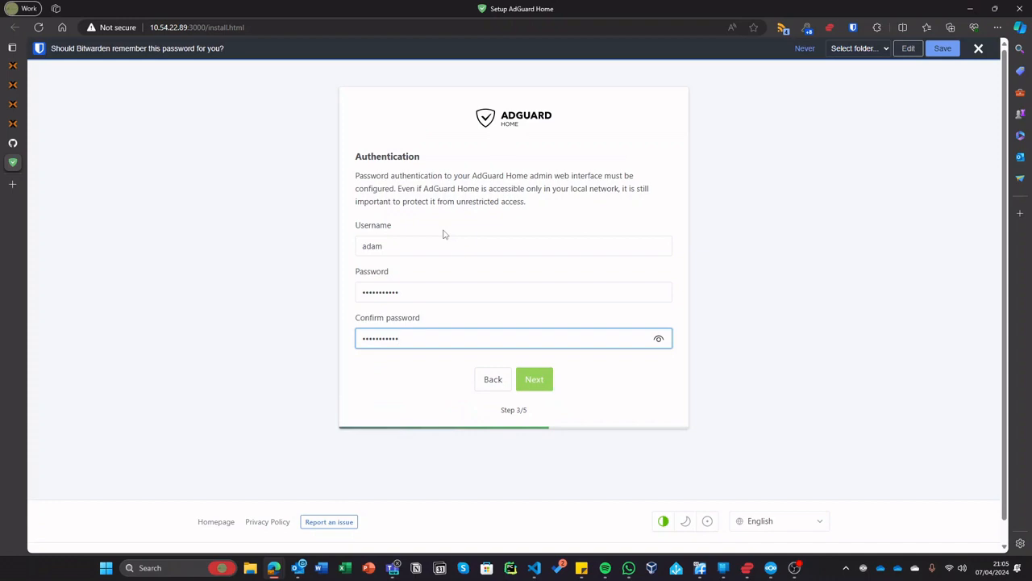
key(Return)
- Look over the device setup instructions, then finish the wizard and open the dashboard
scroll(433, 234, down, 3)
click(418, 103)
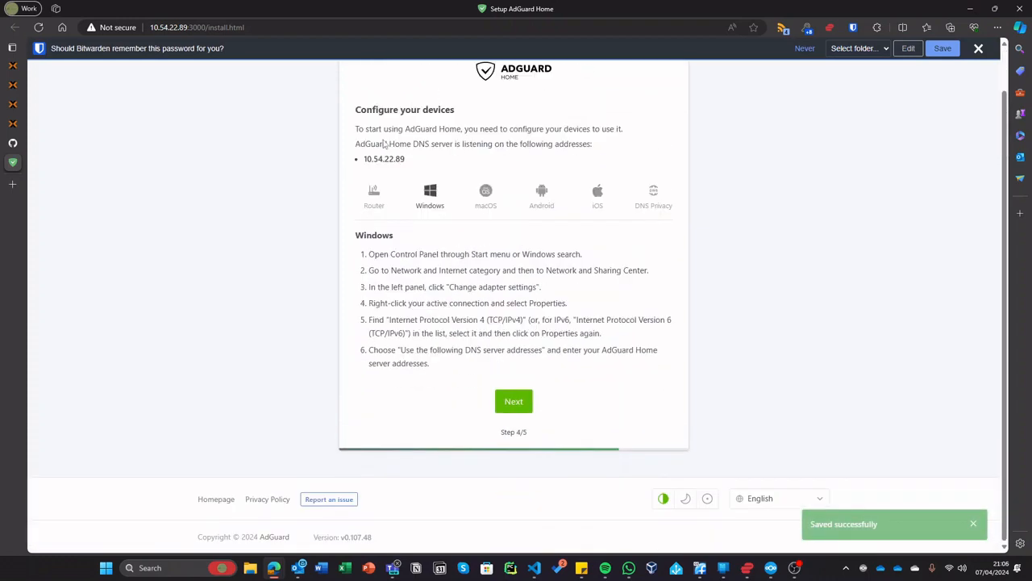
click(378, 198)
scroll(377, 197, down, 1)
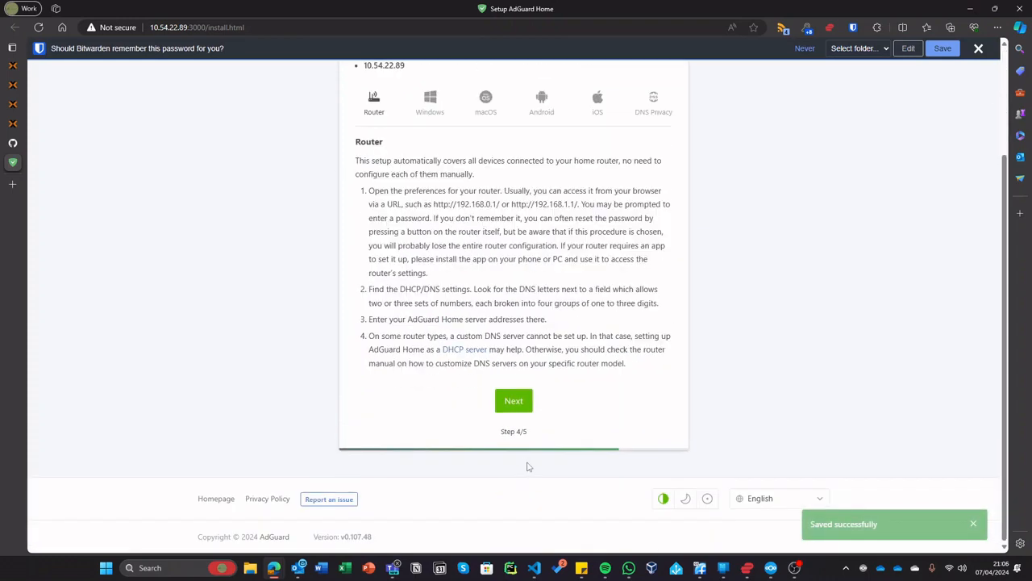
click(513, 401)
click(507, 231)
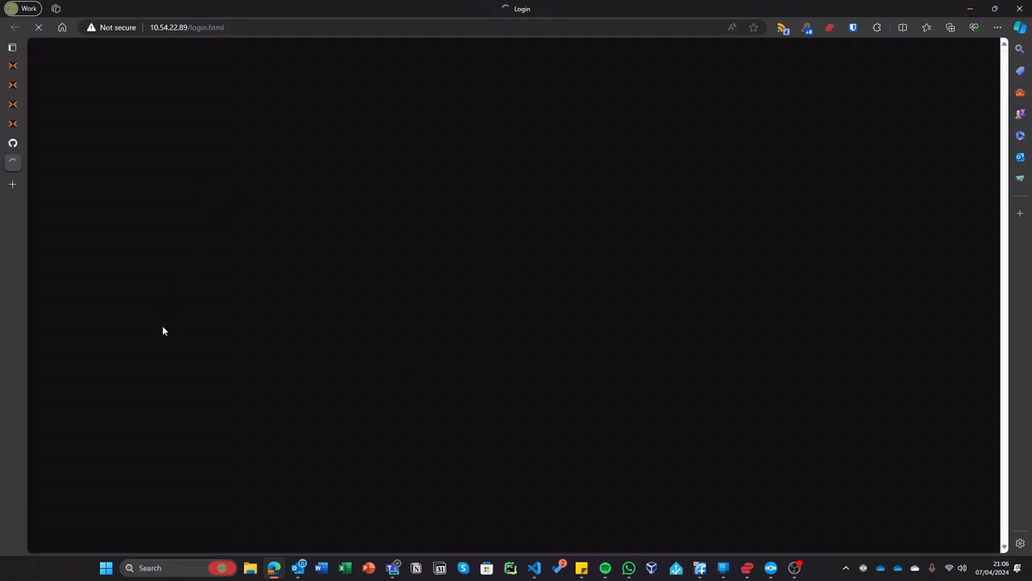
- Open the hub at 10.54.22.254 and find the adguard device at 10.54.22.89 on Ethernet Port 2
click(19, 185)
text(10)
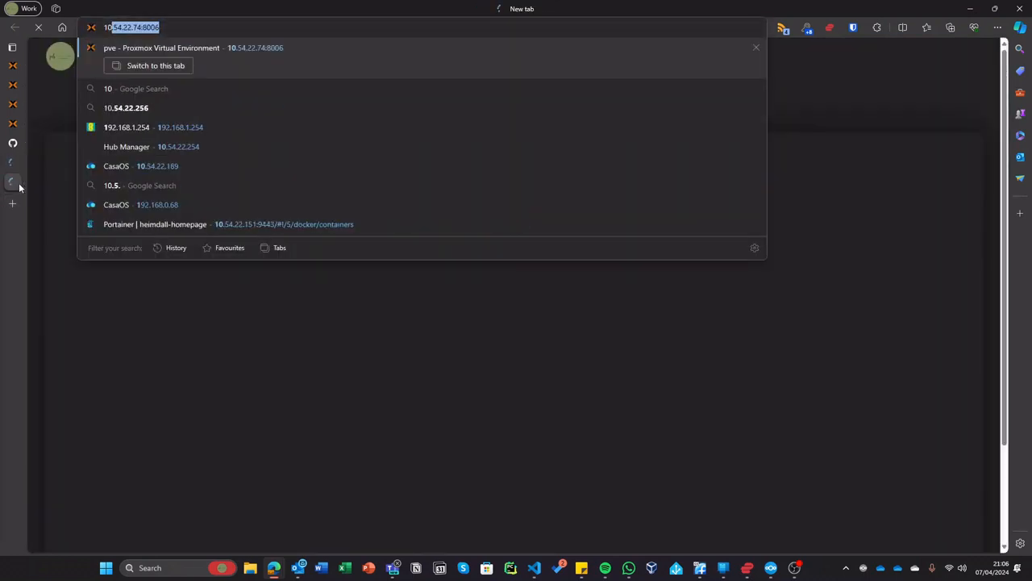
text(.54.22.254)
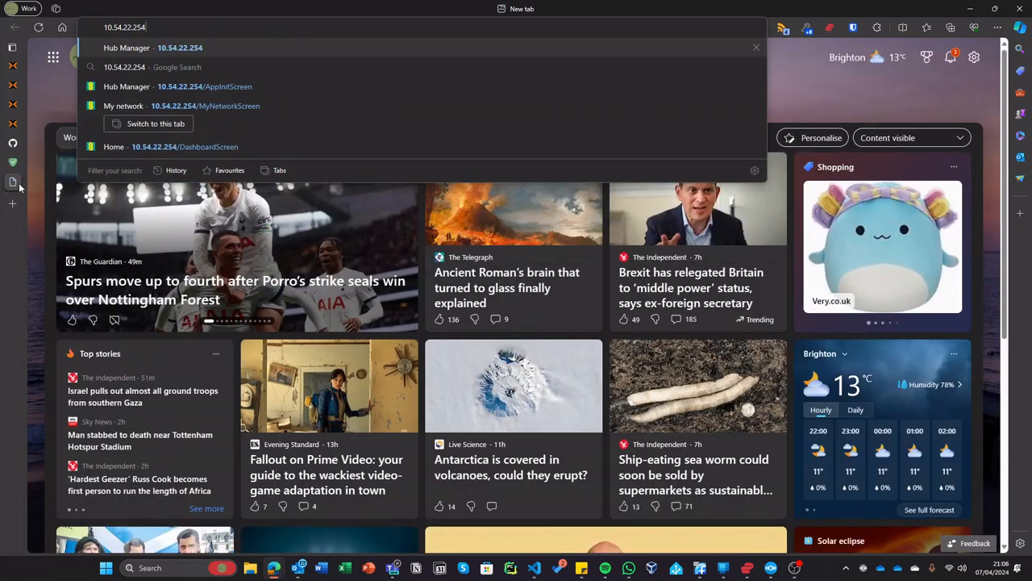
key(Return)
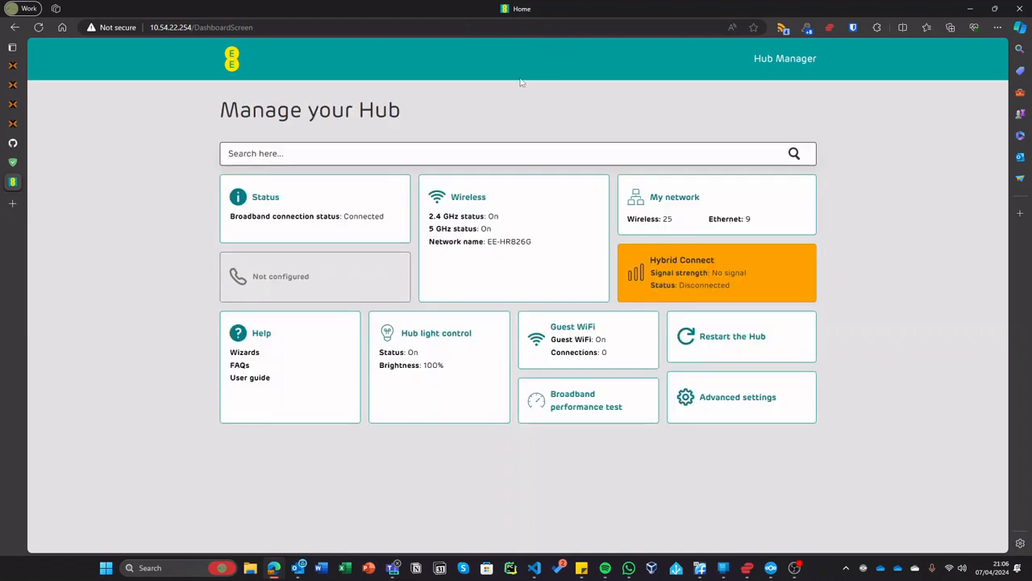
click(669, 206)
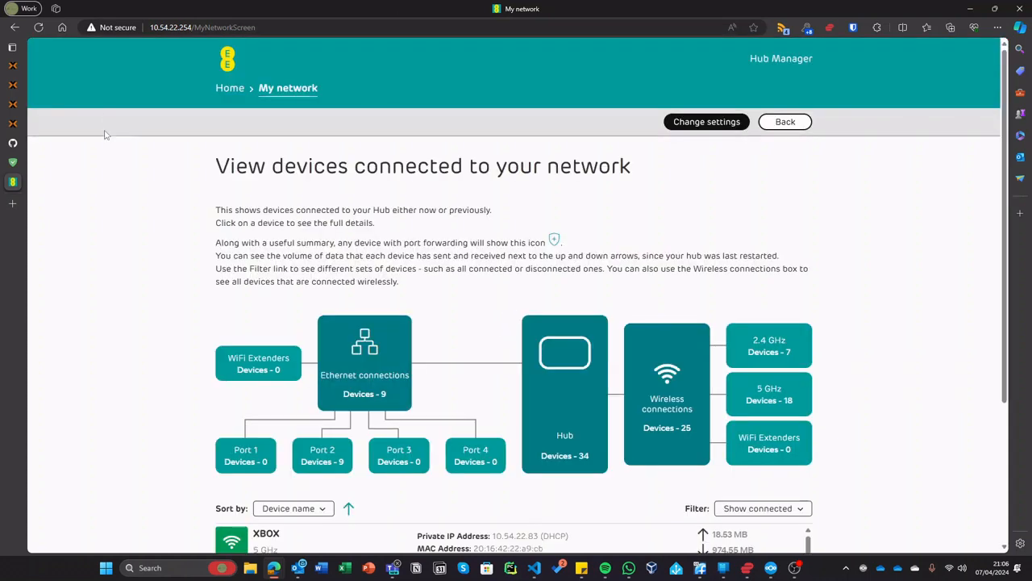
click(12, 163)
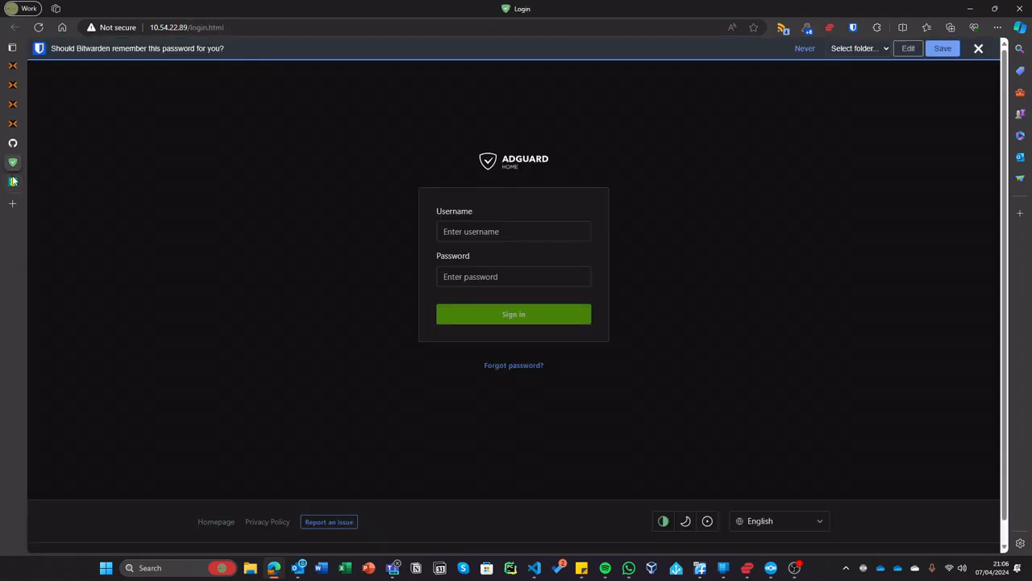
click(12, 182)
scroll(441, 246, down, 2)
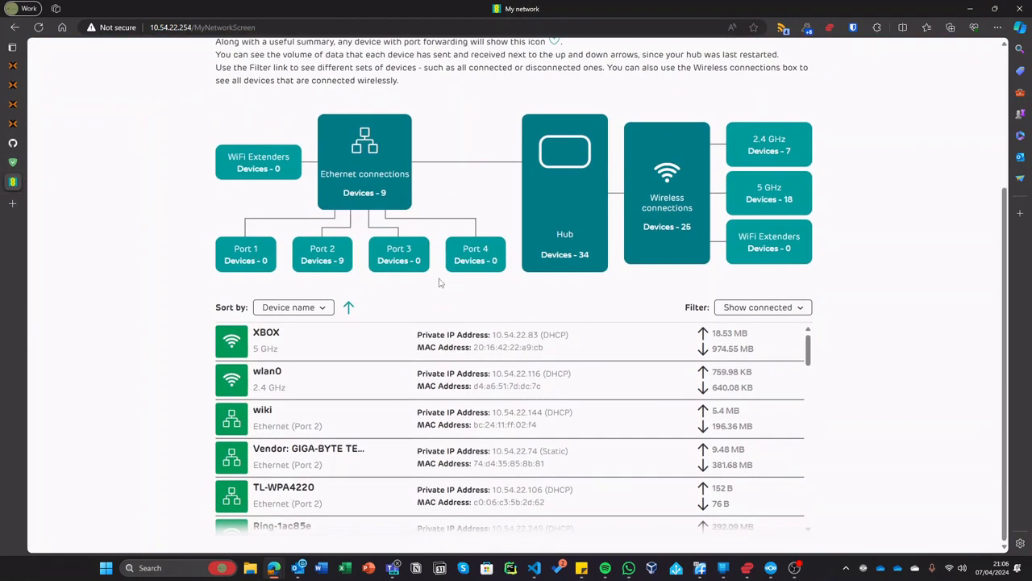
click(336, 263)
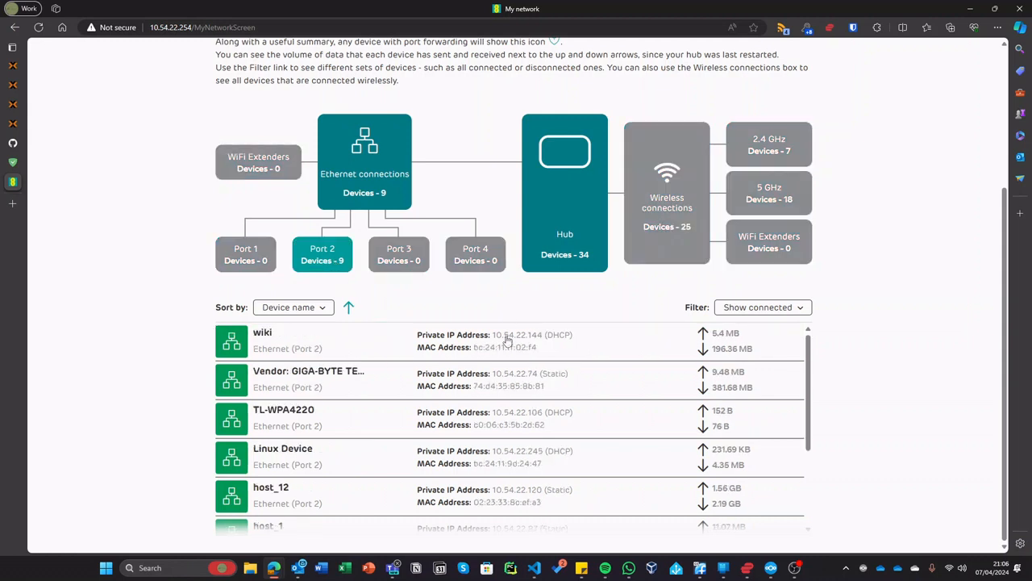
scroll(500, 363, down, 2)
scroll(523, 430, down, 1)
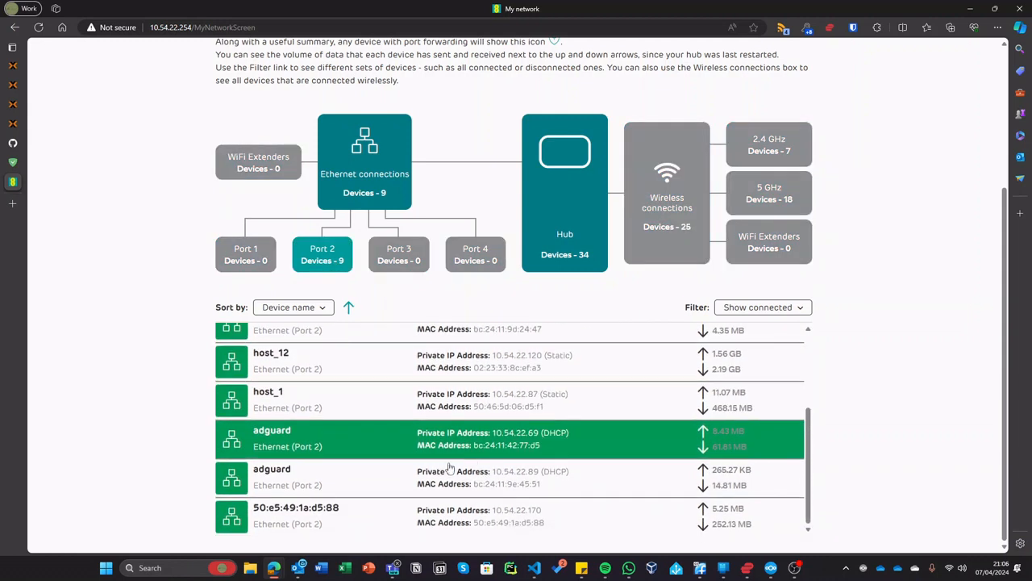
click(314, 474)
- Enter the hub admin password, set 'Always use this IP address' to YES, and save
click(711, 121)
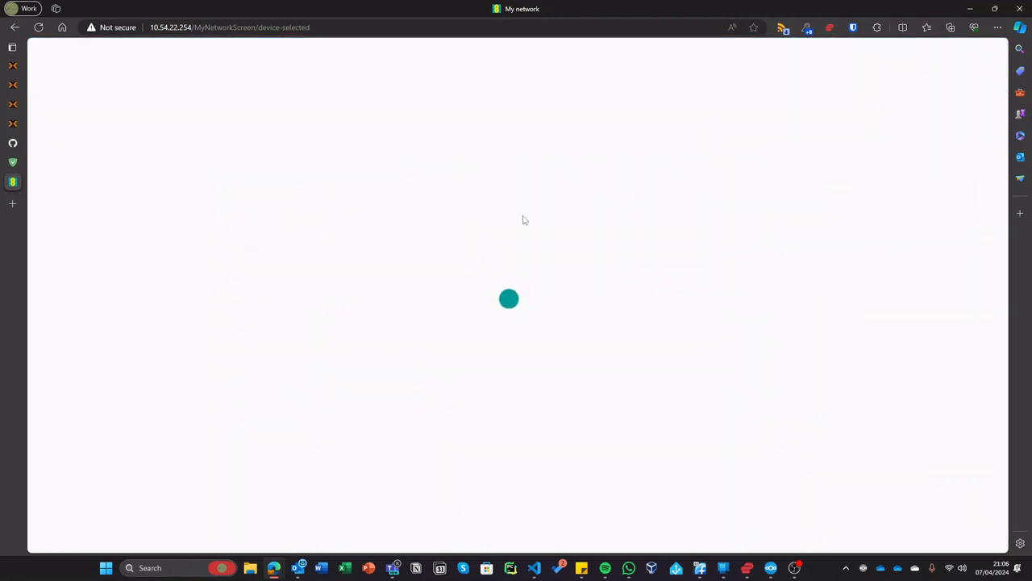
text(****)
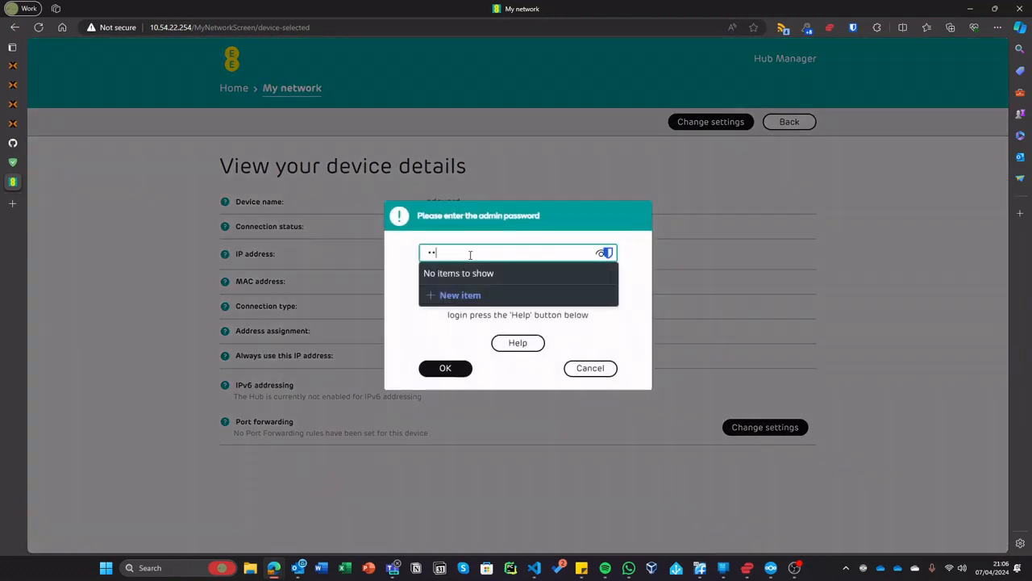
text(***)
key(Return)
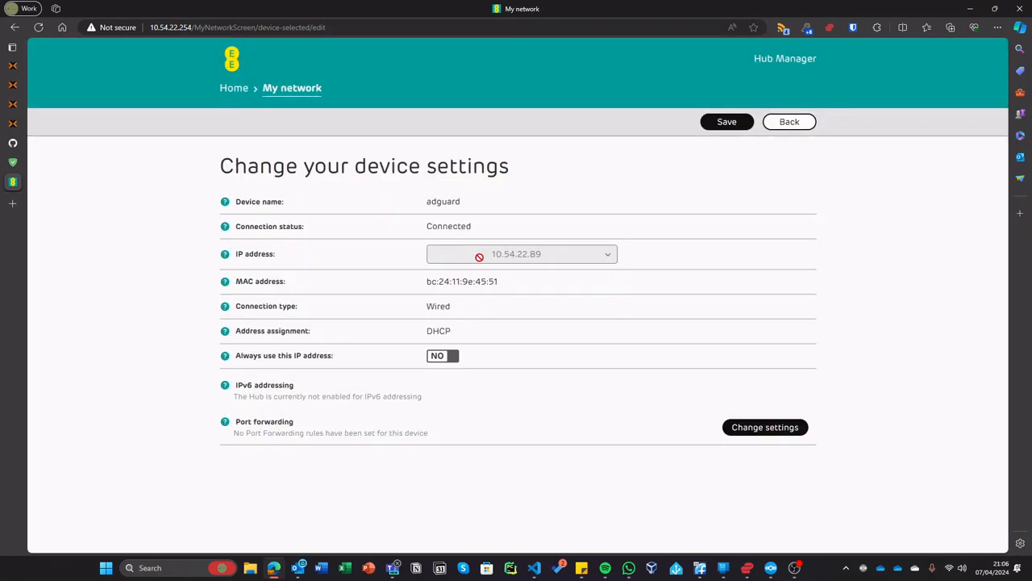
click(435, 356)
click(727, 121)
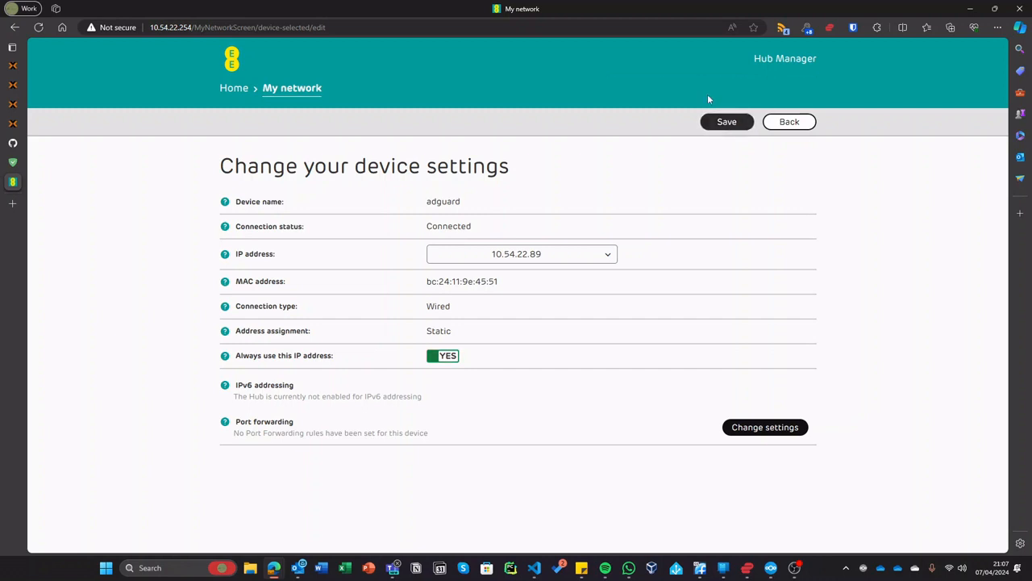
- Log in to AdGuard Home with the admin username and password, retyping the mistyped password
click(26, 163)
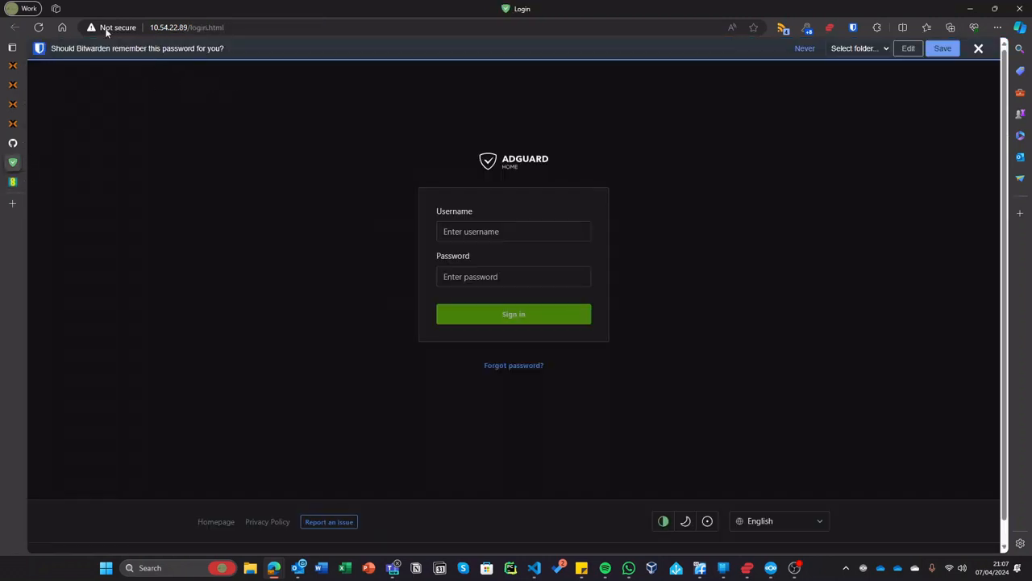
click(494, 232)
text(ad)
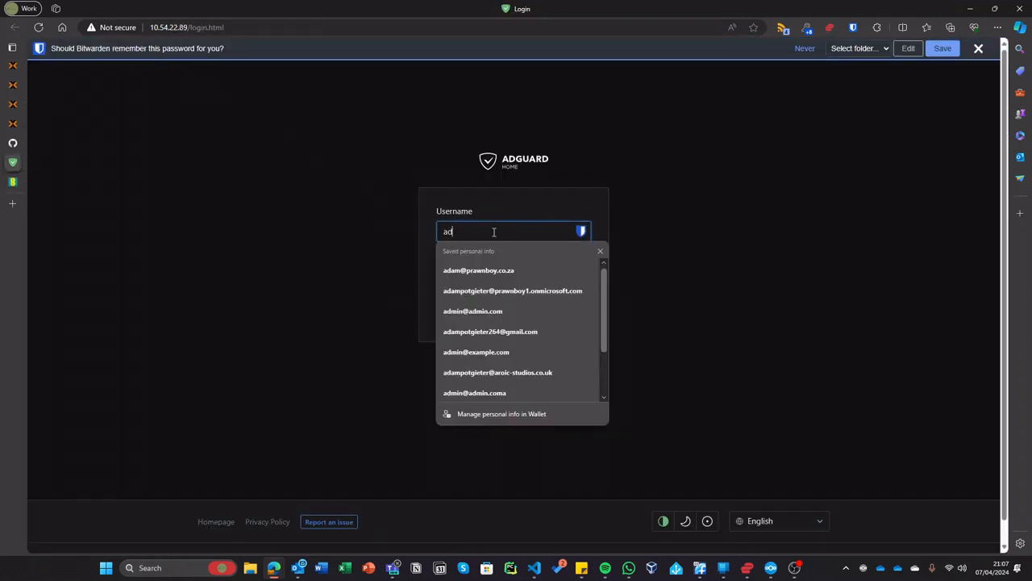
text(am)
key(Tab)
text(p•••••••••)
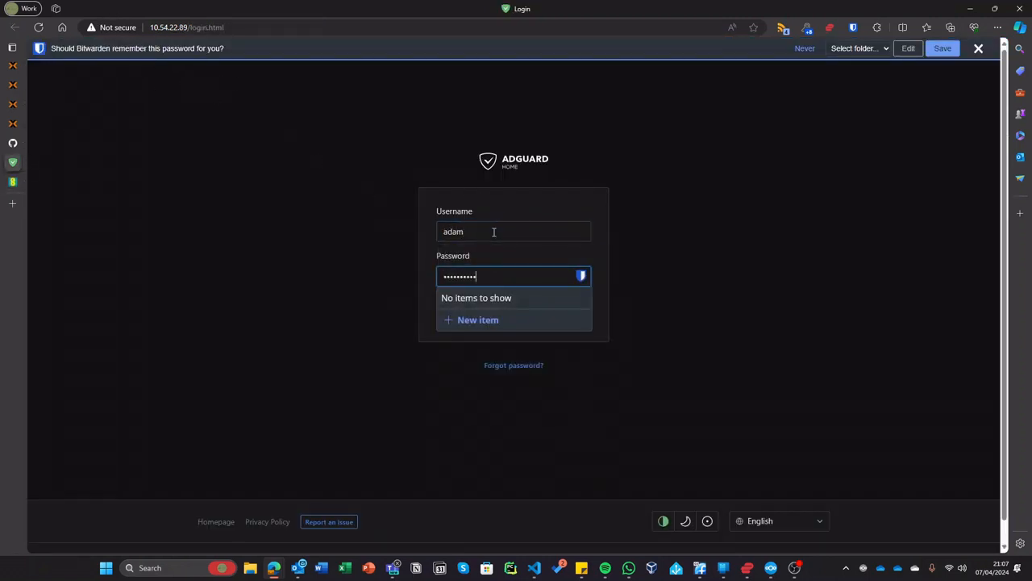
key(ctrl+a)
text(••)
key(ctrl+a)
text(•)
key(BackSpace)
text(•••••••••••)
key(Return)
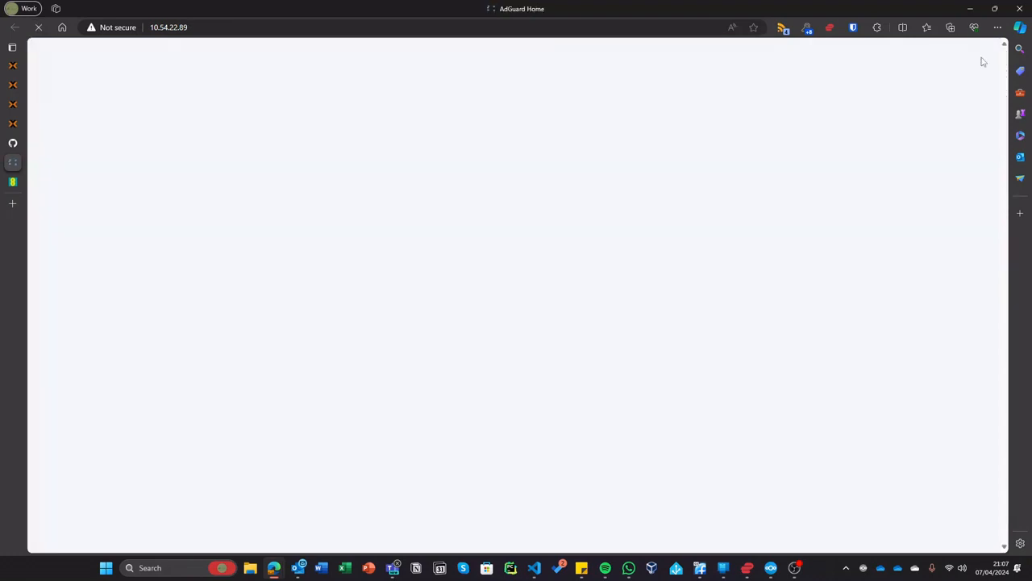
click(452, 25)
key(ctrl+c)
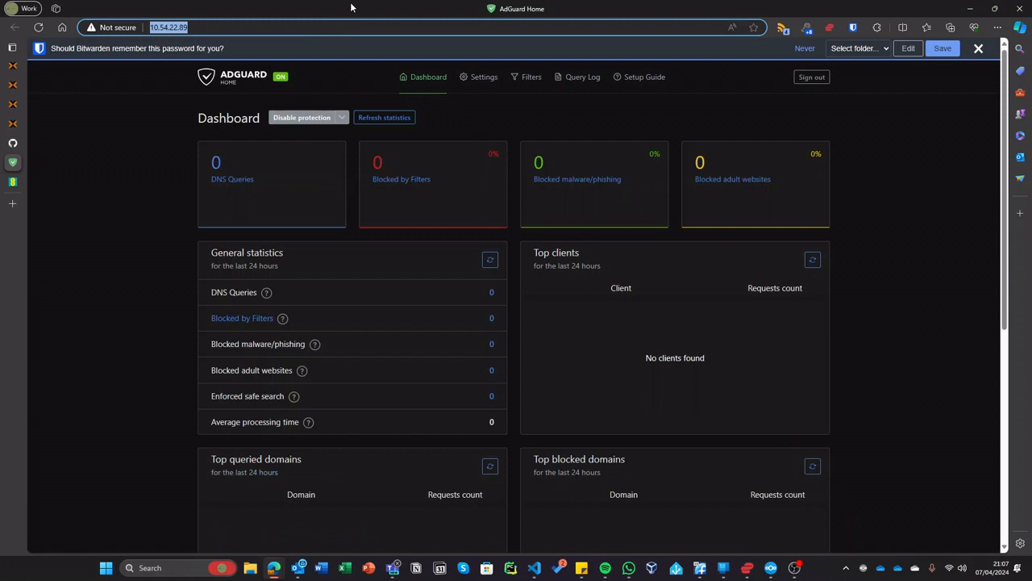
click(869, 303)
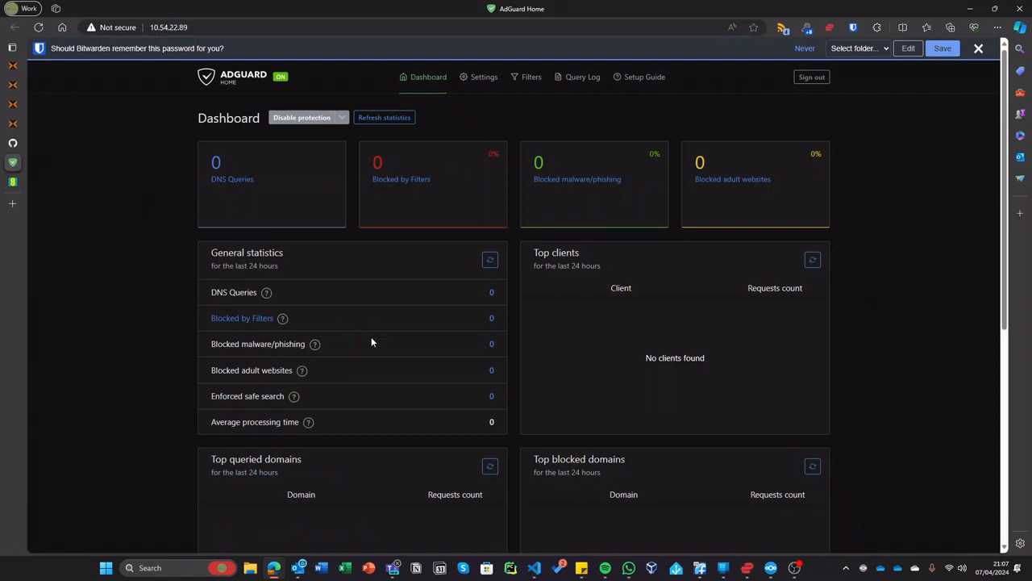
- In the Wi-Fi properties, switch DNS server assignment to Manual with IPv4 turned on
click(955, 567)
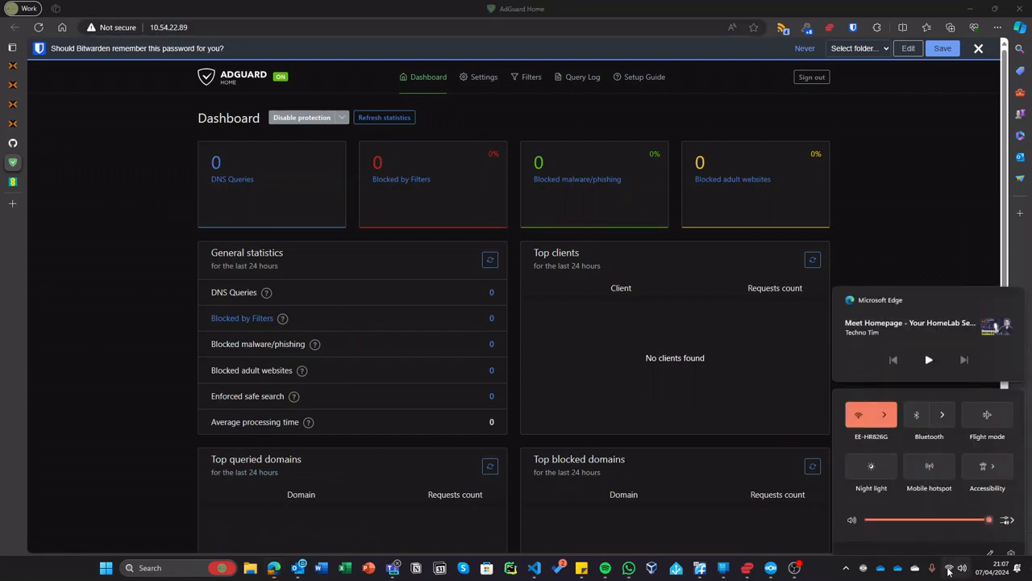
click(885, 395)
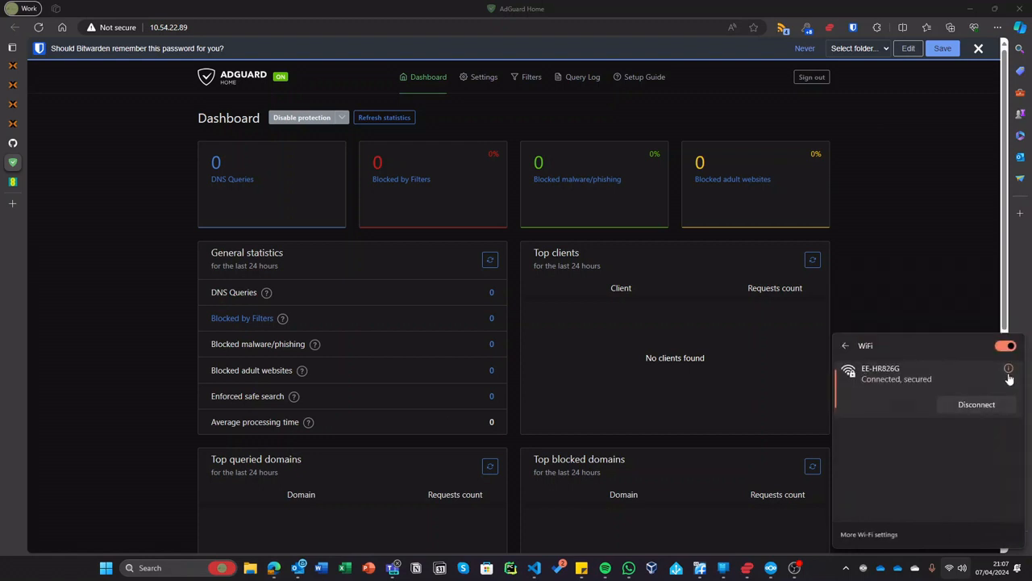
click(864, 534)
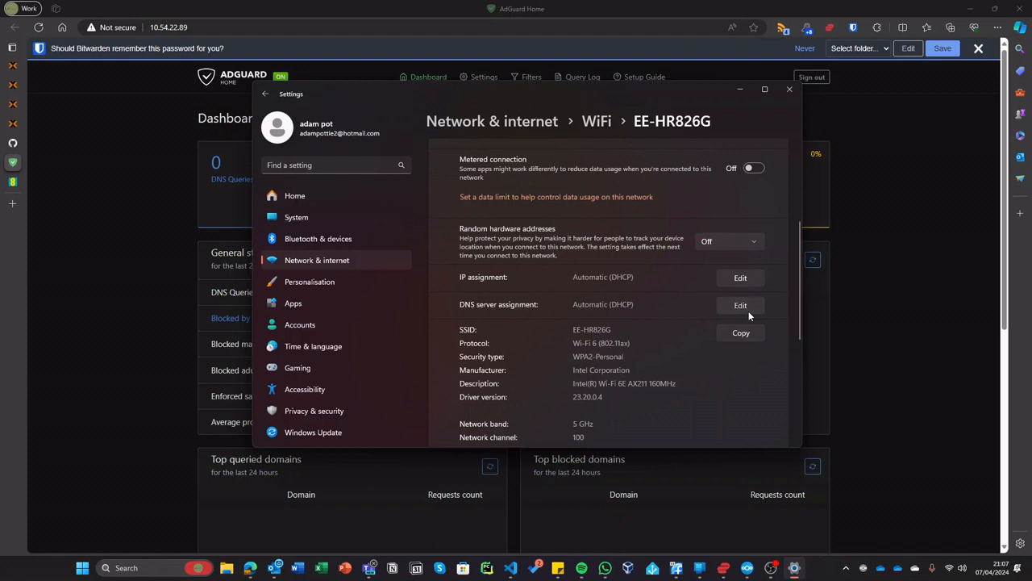
click(746, 309)
click(531, 247)
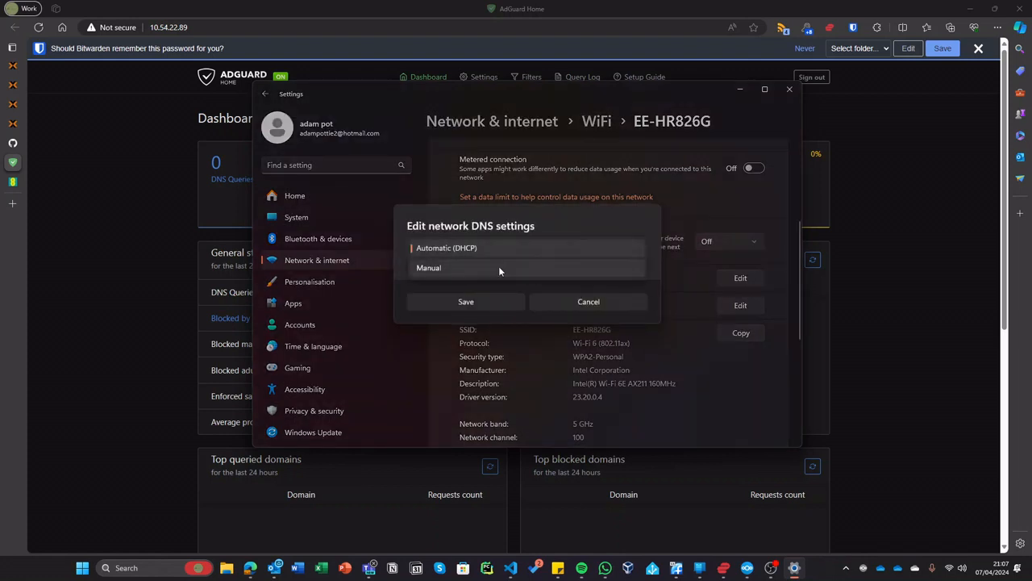
click(498, 269)
click(414, 252)
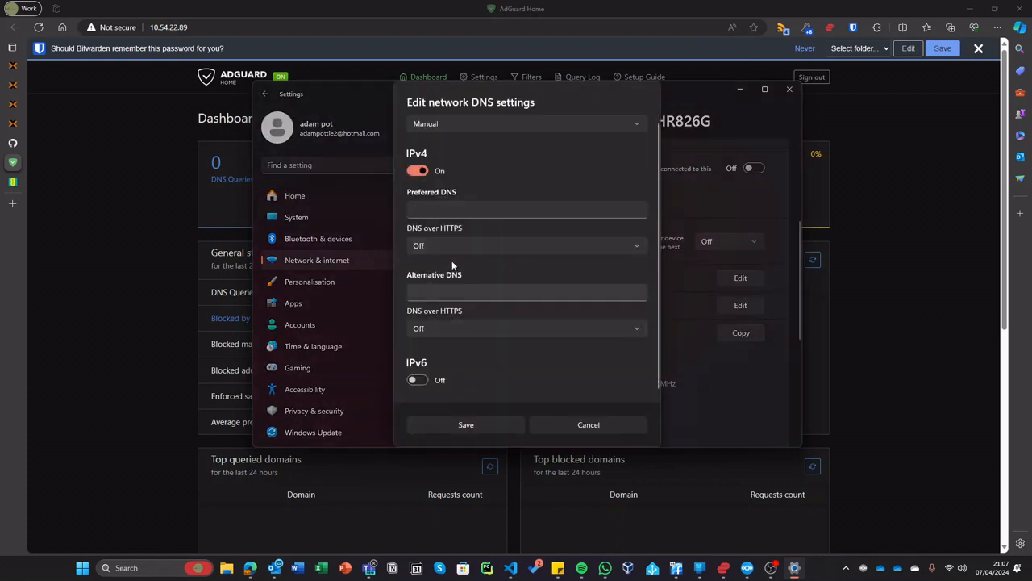
- Enter 10.54.22.89 as both preferred and alternative DNS and save
click(423, 209)
key(ctrl+v)
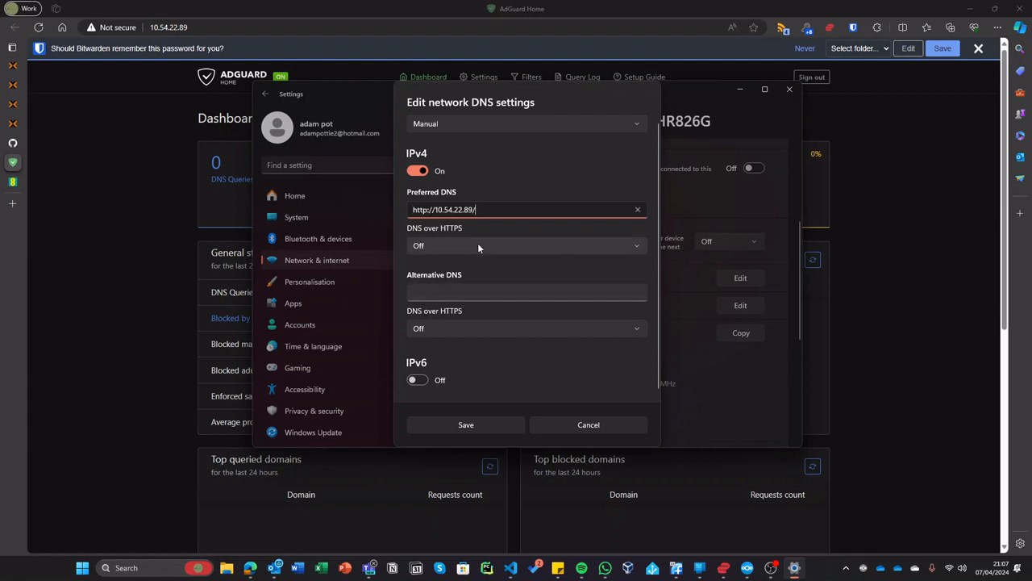
key(ctrl+a)
text(10.54.22.89)
key(ctrl+a)
key(ctrl+c)
click(509, 284)
key(ctrl+v)
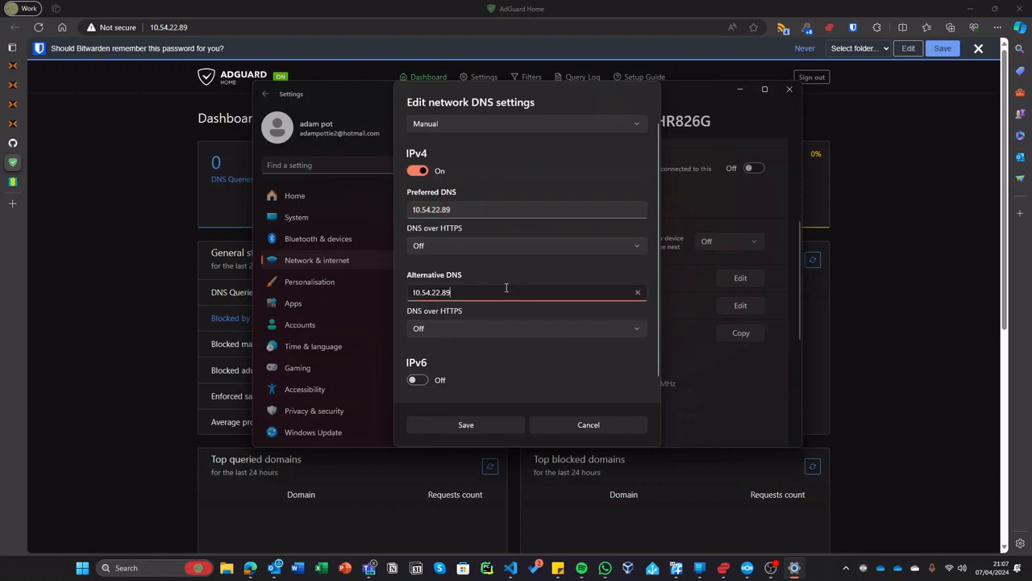
click(492, 427)
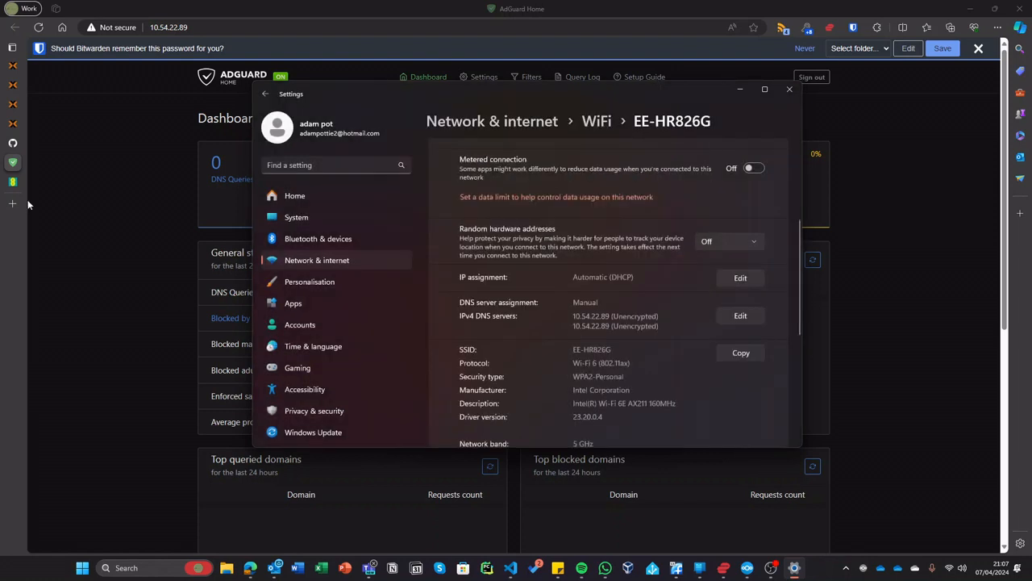
click(27, 204)
click(12, 204)
- Load dailymail in the new tab, dismiss the notification prompt, and return to the AdGuard dashboard
text(daio)
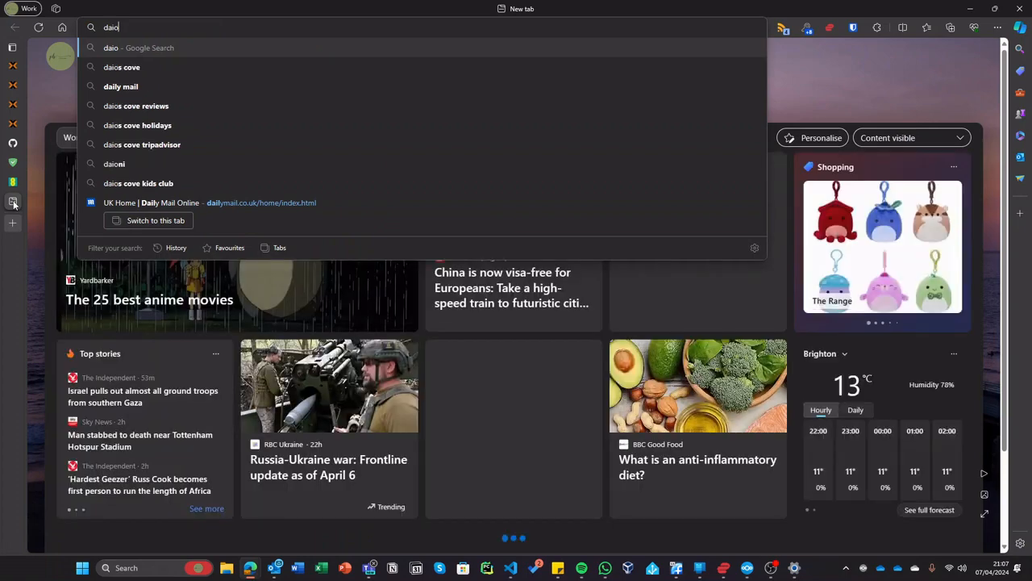
key(BackSpace)
key(BackSpace)
text(i)
key(Return)
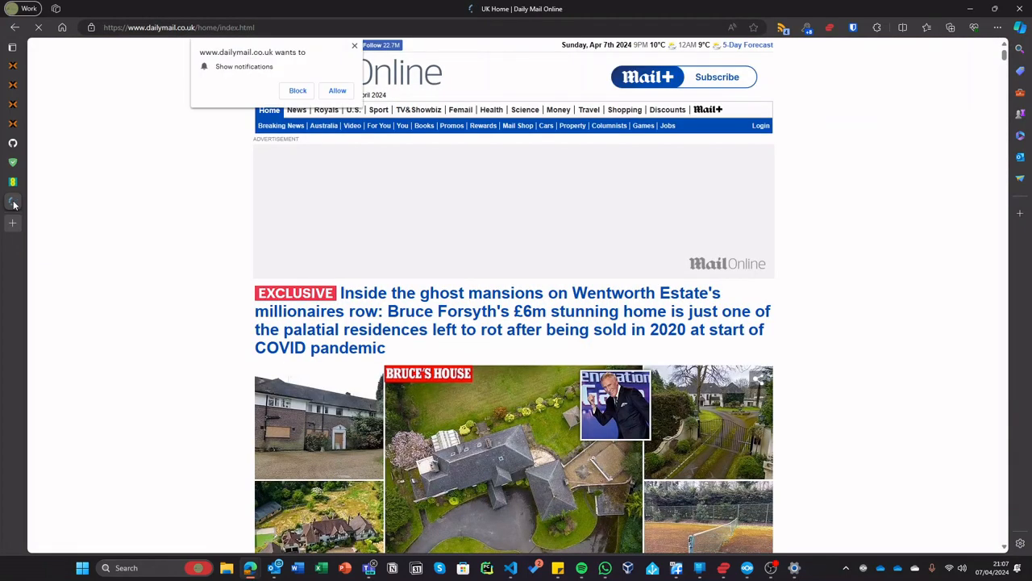
click(354, 46)
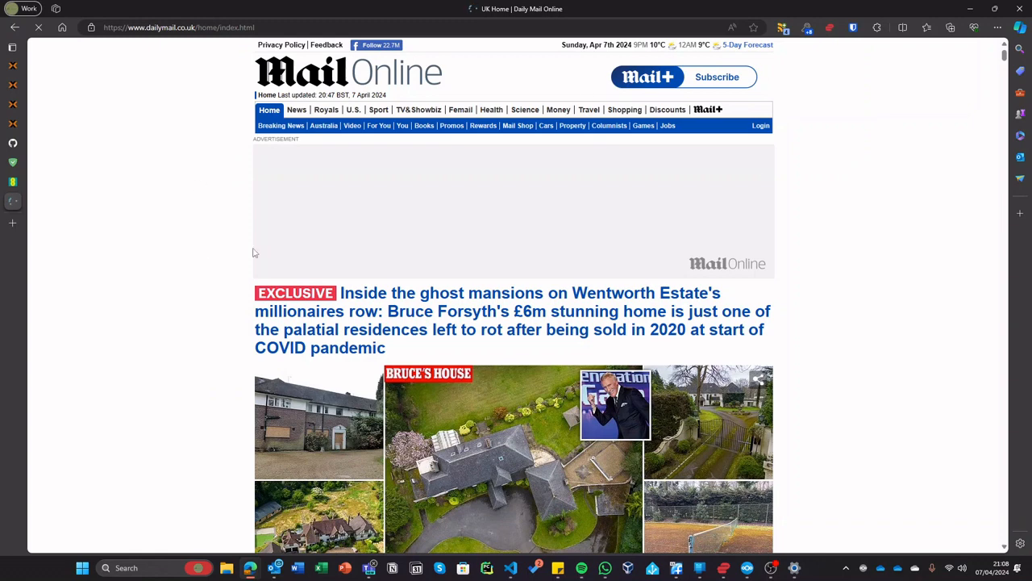
click(13, 161)
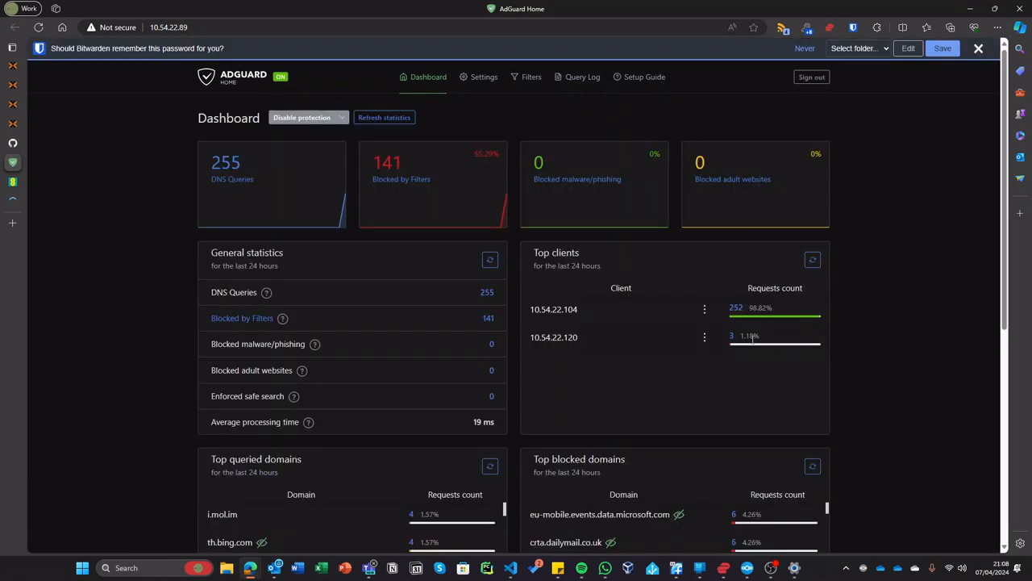
- Load 10.54.22.120:4357 in a new tab to view the healthy Home Assistant observer
drag(598, 314, 527, 308)
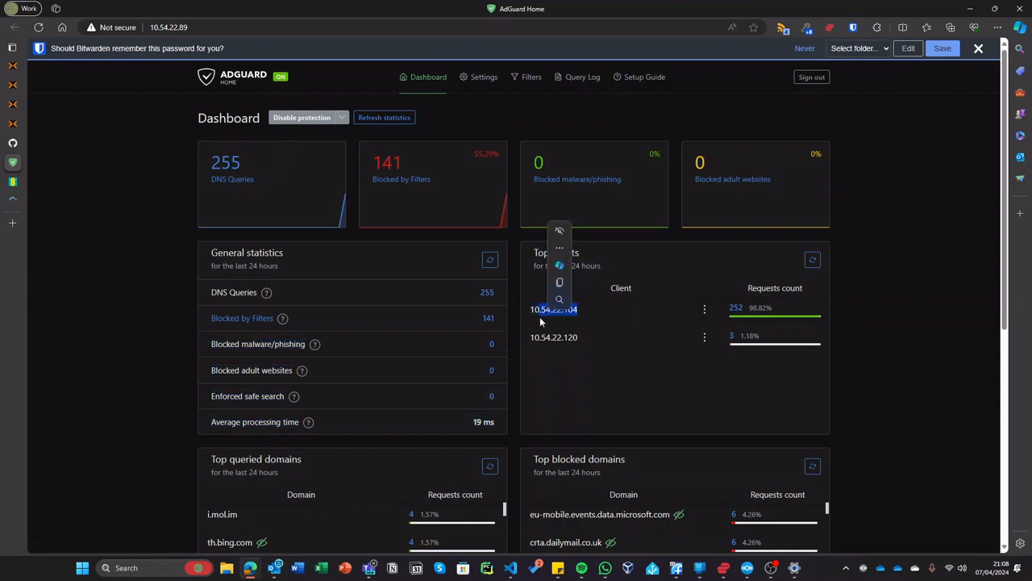
click(559, 378)
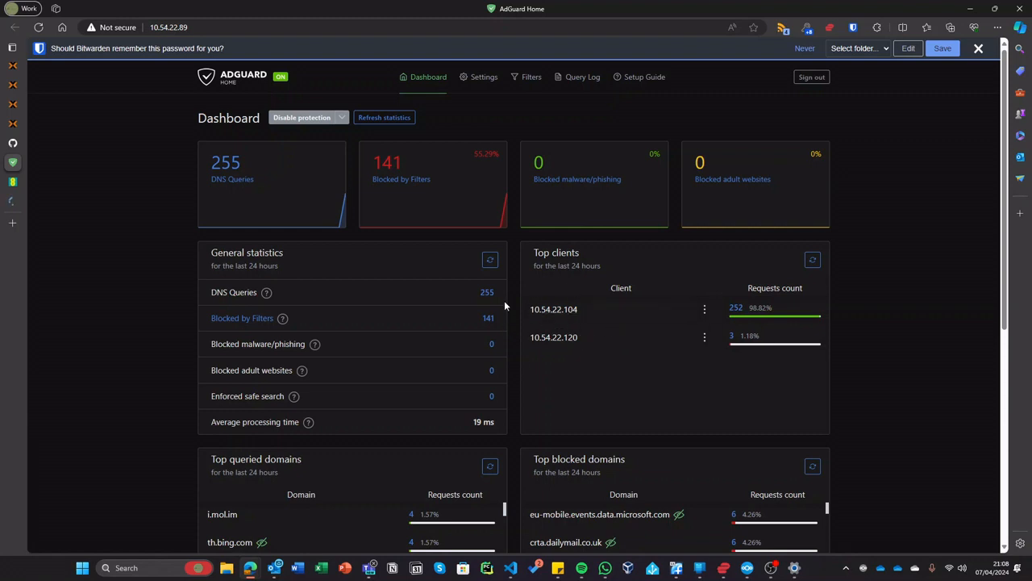
click(12, 223)
text(10.54.22.120)
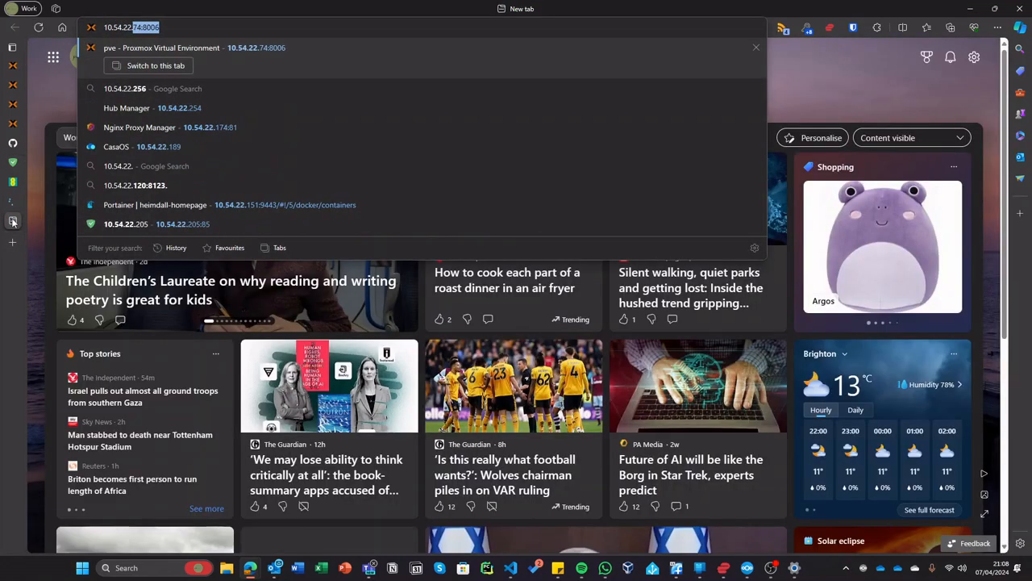
key(Return)
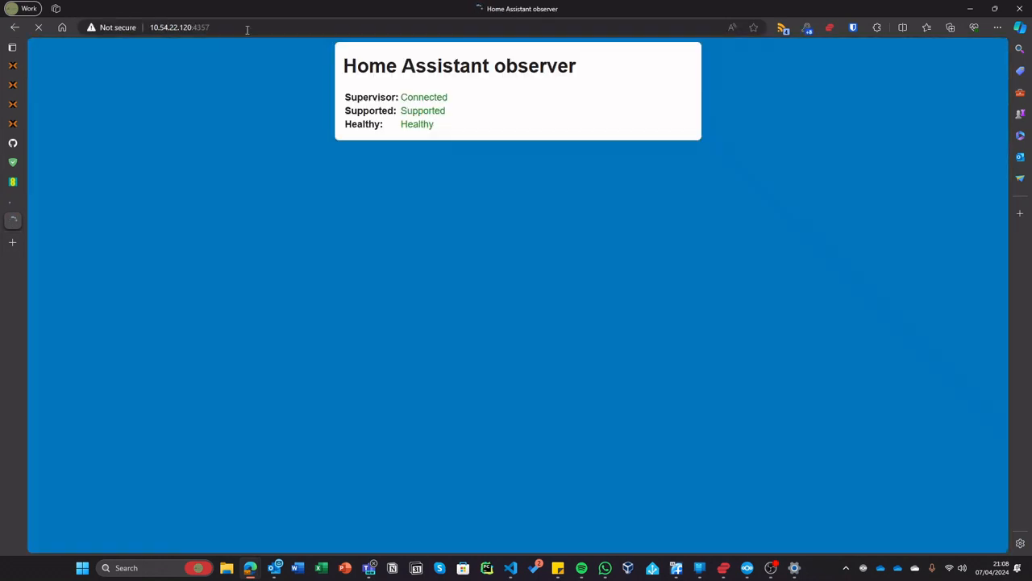
mouse_move(16, 217)
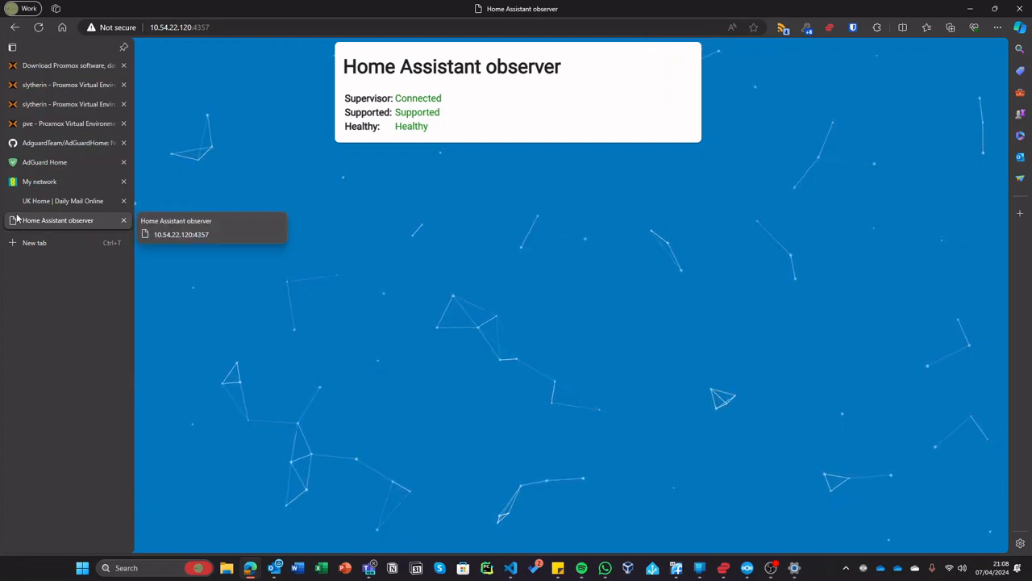
- Close the Home Assistant observer and hub device settings tabs, returning to Proxmox
middle_click(17, 218)
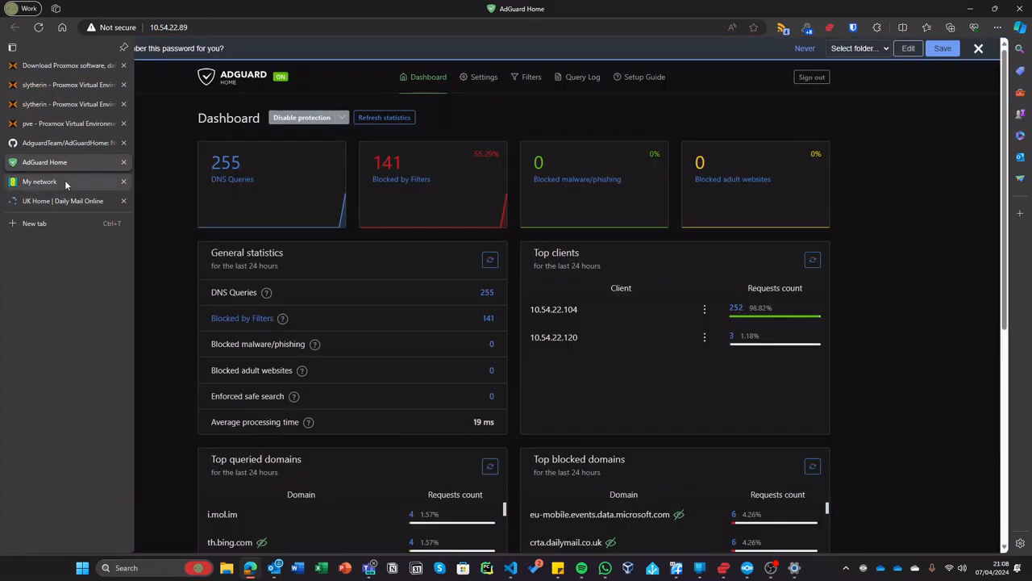
click(65, 181)
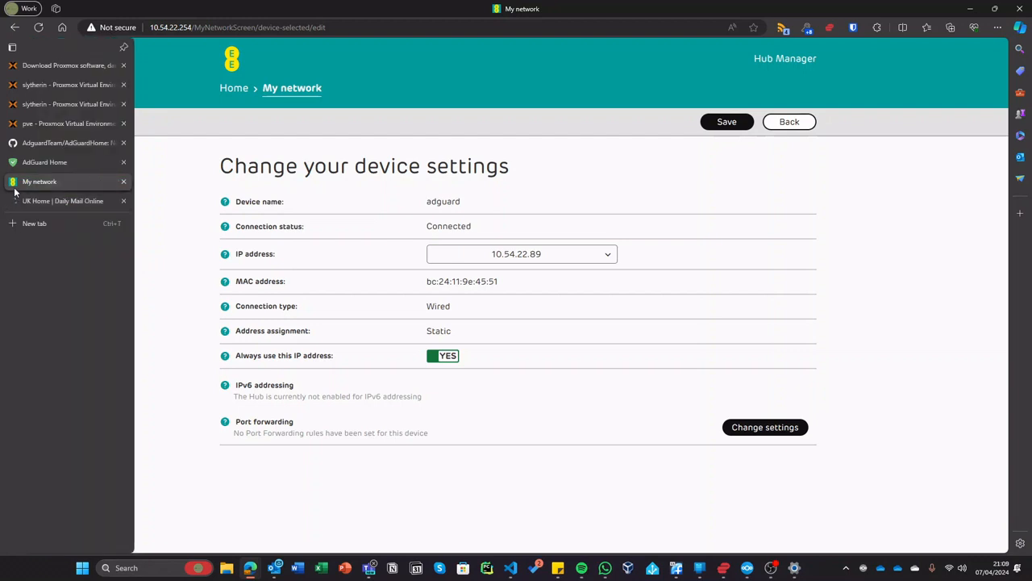
middle_click(15, 187)
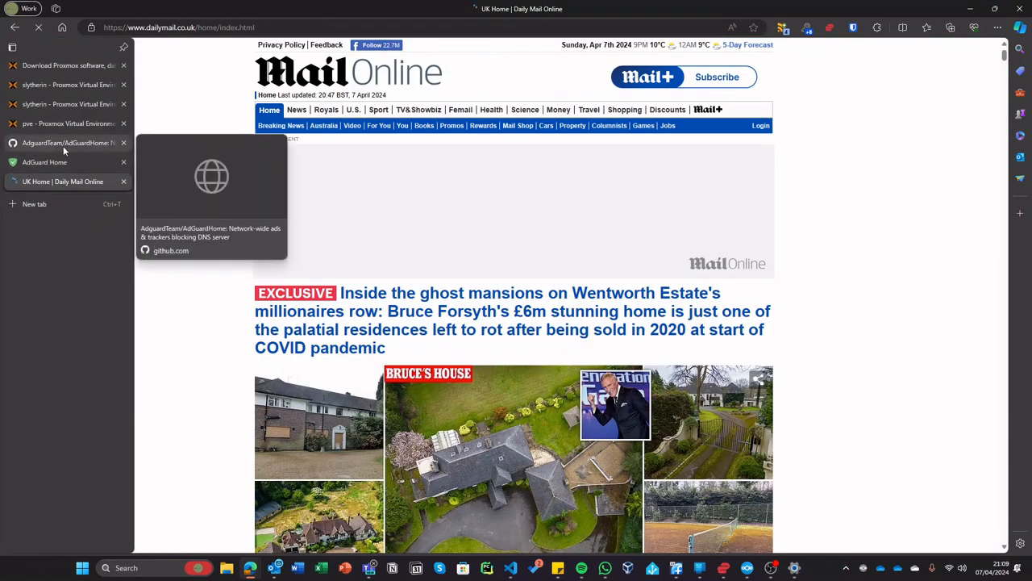
click(86, 91)
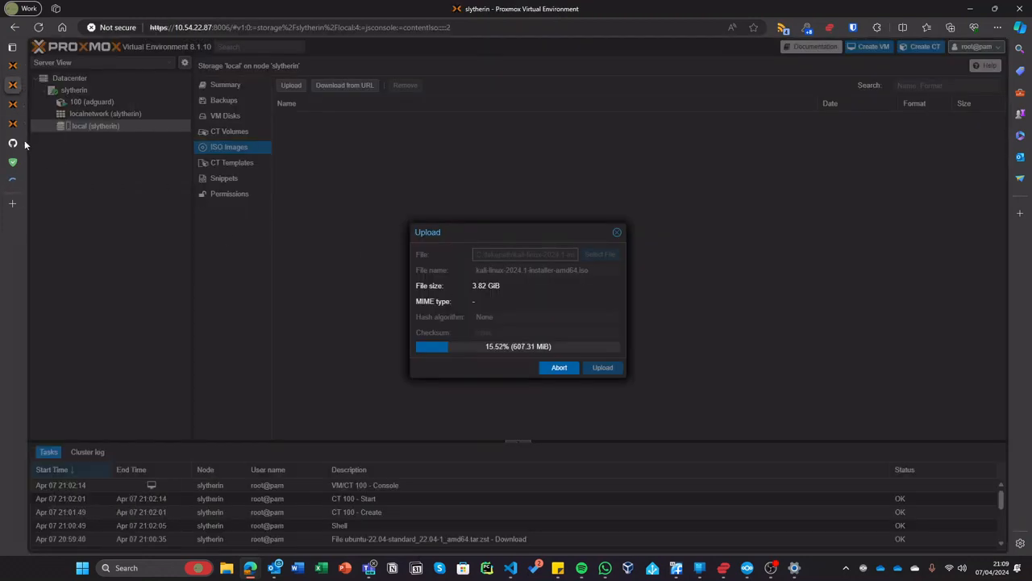
- Show the Summary of adguard container 100 under the slytherin node
click(17, 106)
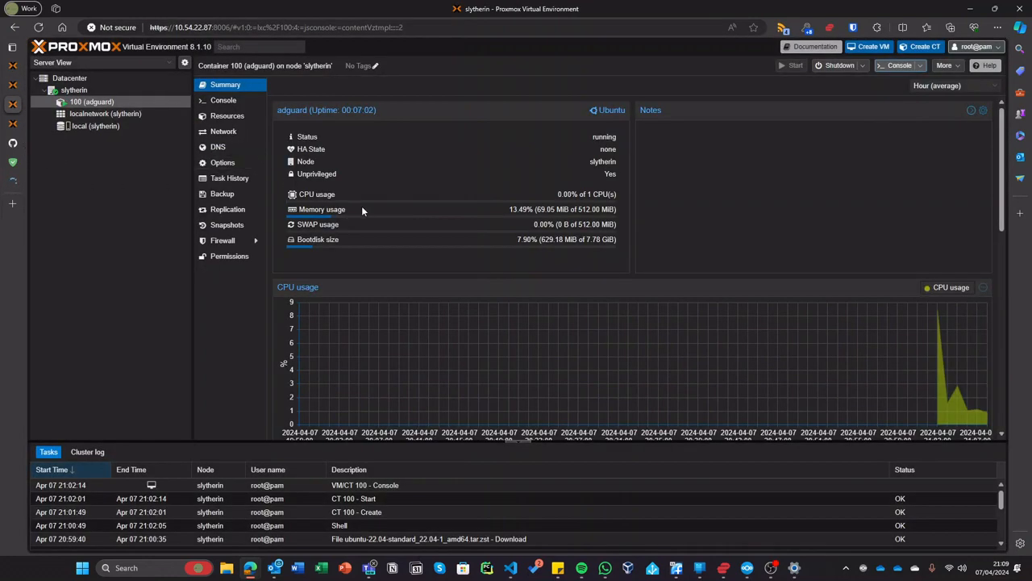
drag(530, 212, 647, 212)
click(449, 316)
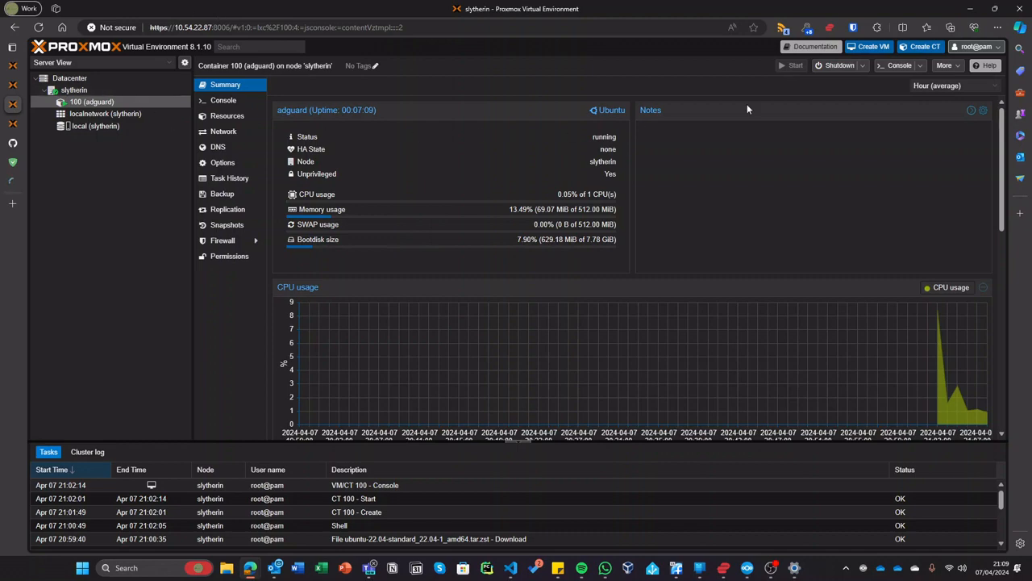
click(150, 91)
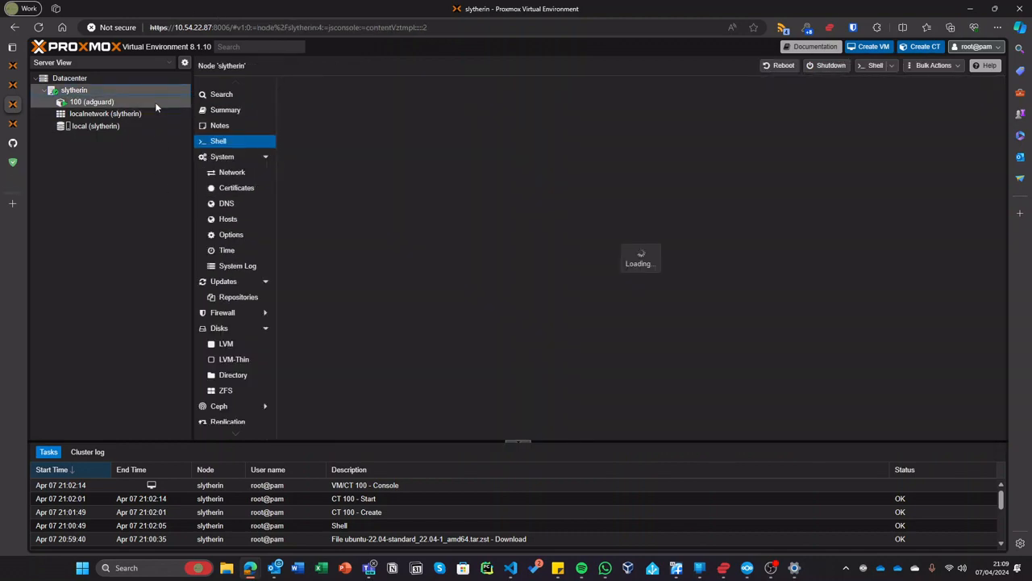
click(159, 99)
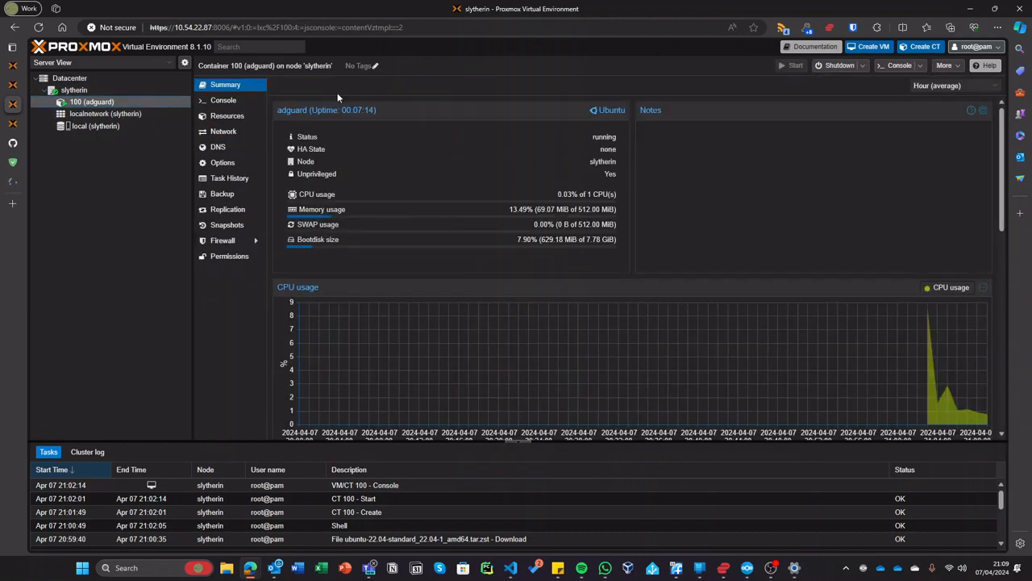
- Load the Proxmox VE Helper-Scripts site in a new tab
click(12, 205)
text(pro)
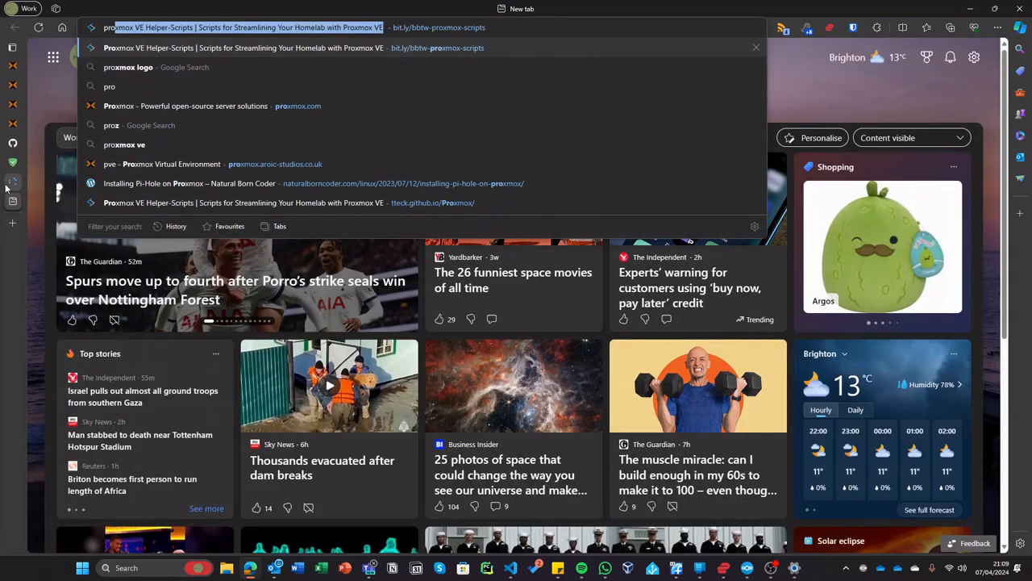
key(Return)
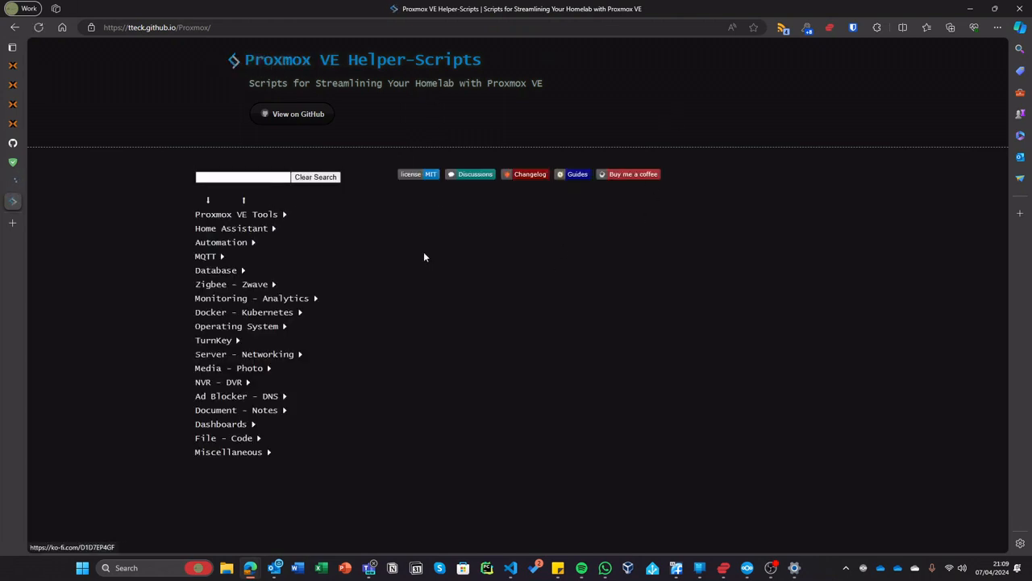
- Search 'wiki' and copy the Wiki.js LXC install command, then return to the Proxmox tab
click(245, 176)
text(wikijs)
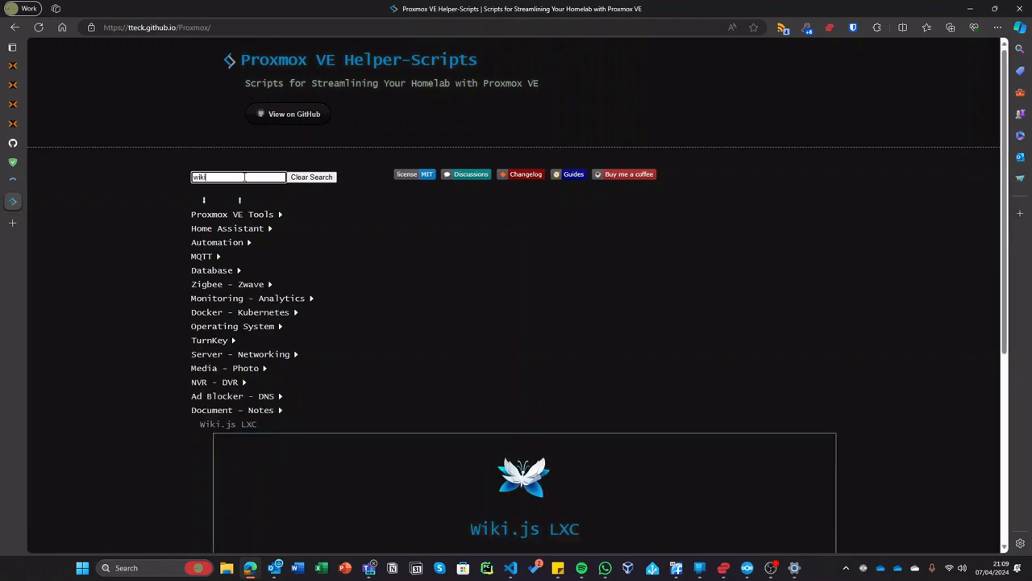
key(BackSpace)
key(BackSpace)
scroll(331, 251, down, 4)
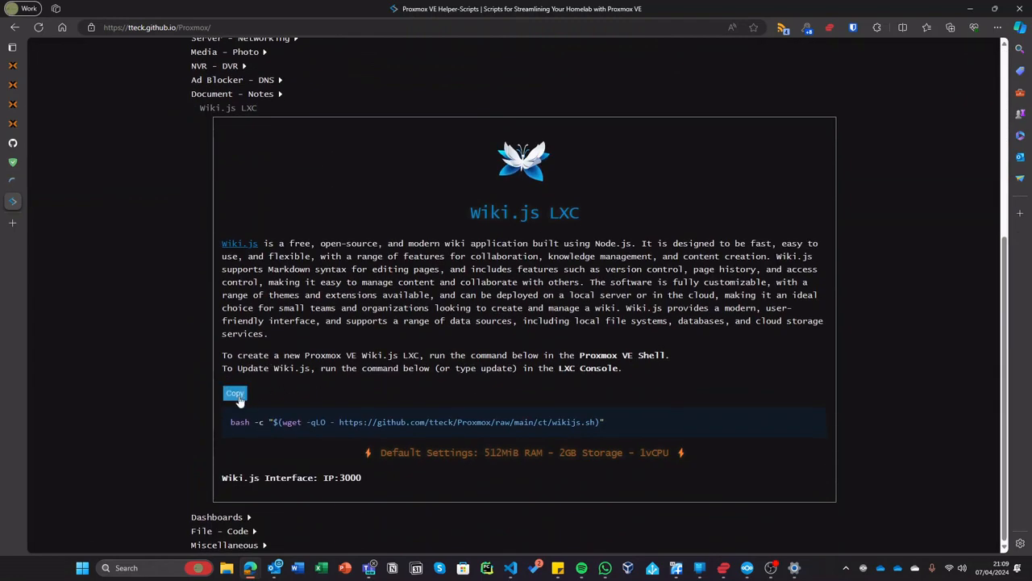
click(232, 401)
mouse_move(24, 127)
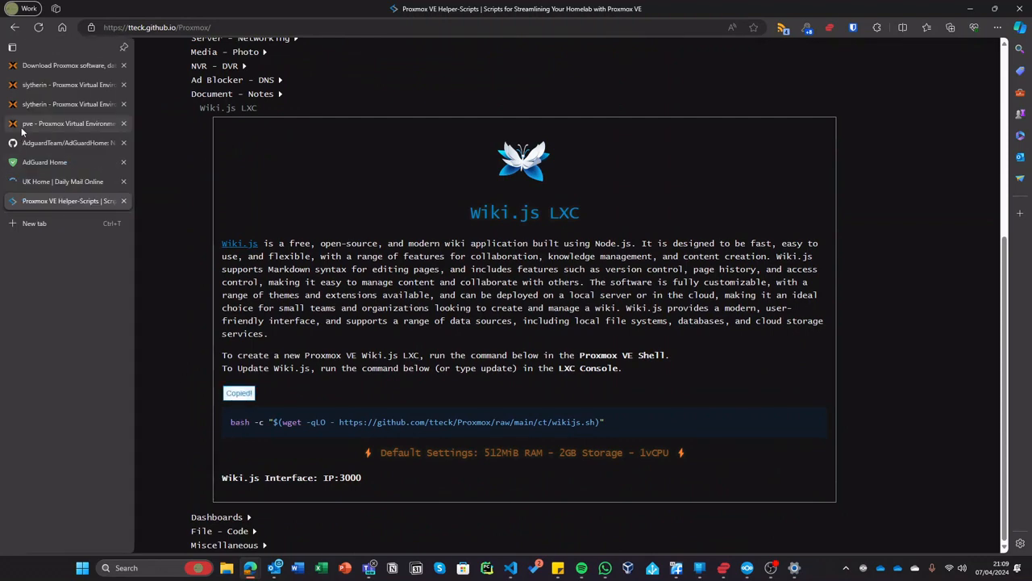
click(36, 105)
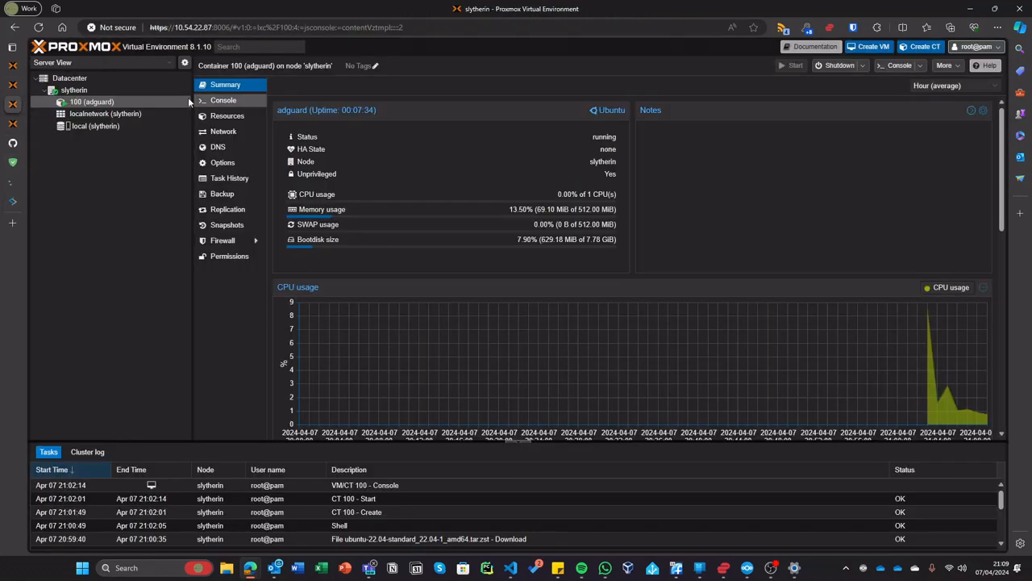
- Paste and run the Wiki.js install command in slytherin's Shell, confirming a new Wikijs LXC
click(131, 91)
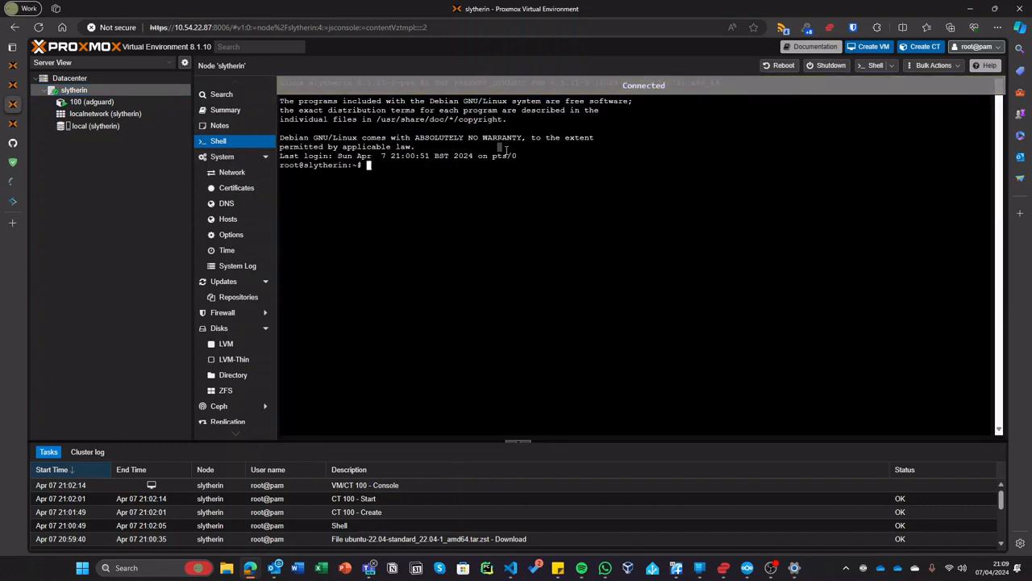
key(ctrl+v)
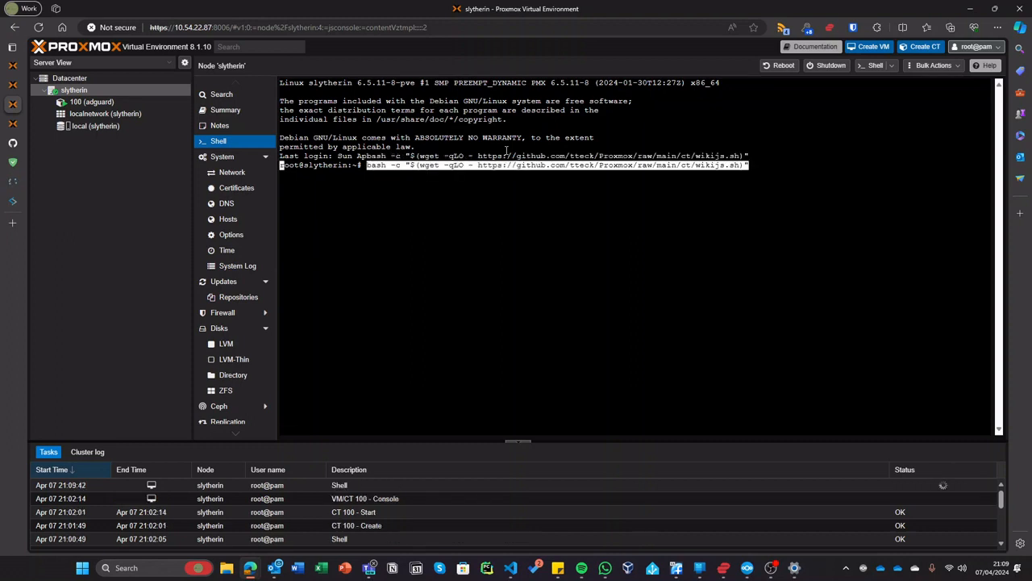
key(Return)
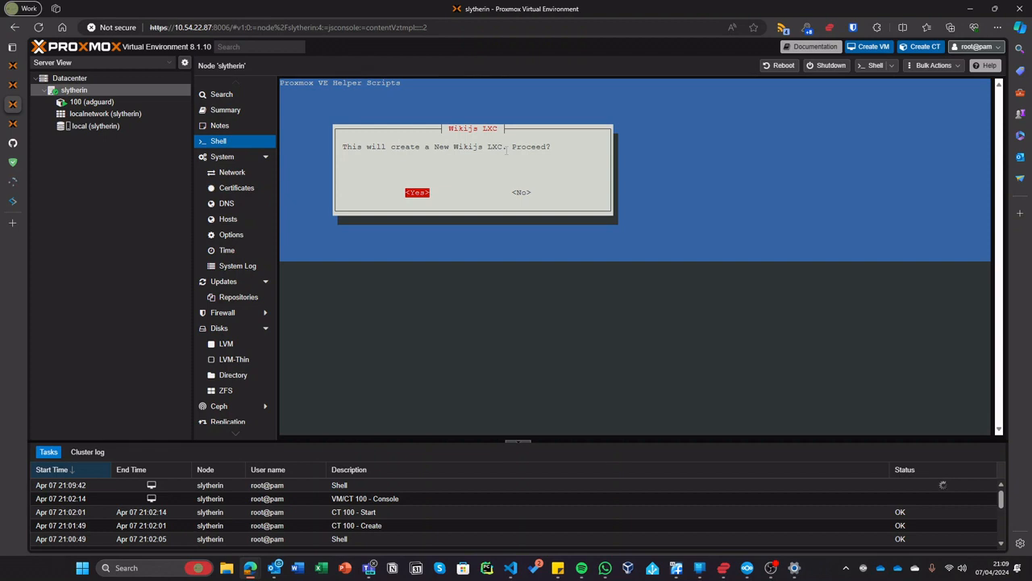
key(Return)
click(12, 202)
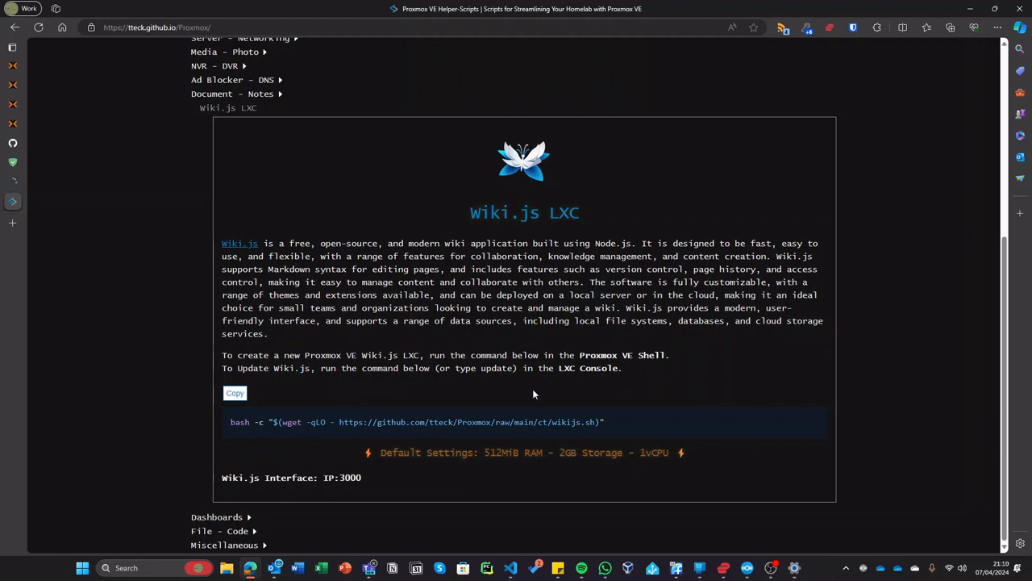
click(15, 182)
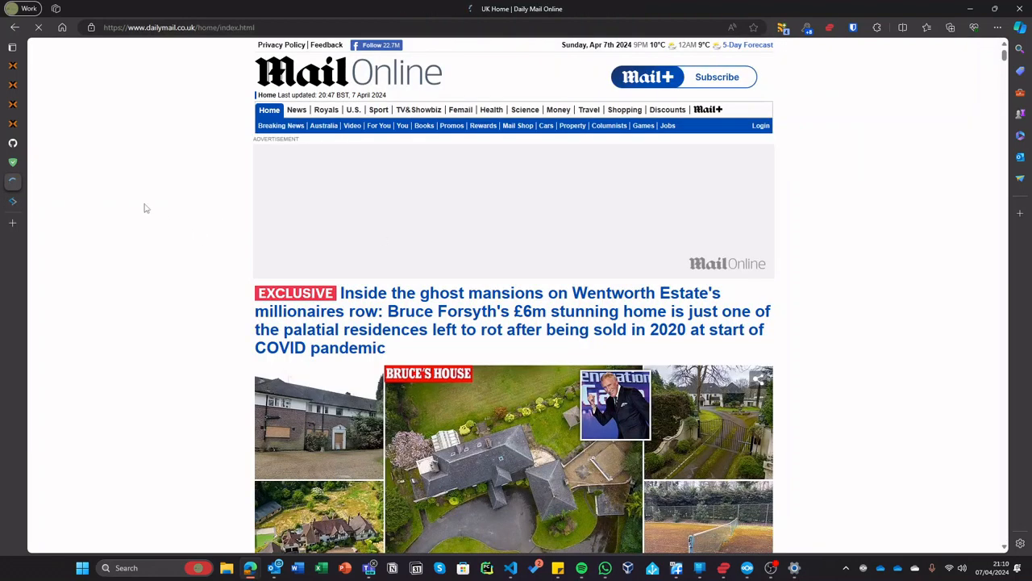
- Choose advanced settings: Debian 12 Bookworm, unprivileged, hostname wiki, ID 101, 8 GB disk, 1 core
click(17, 111)
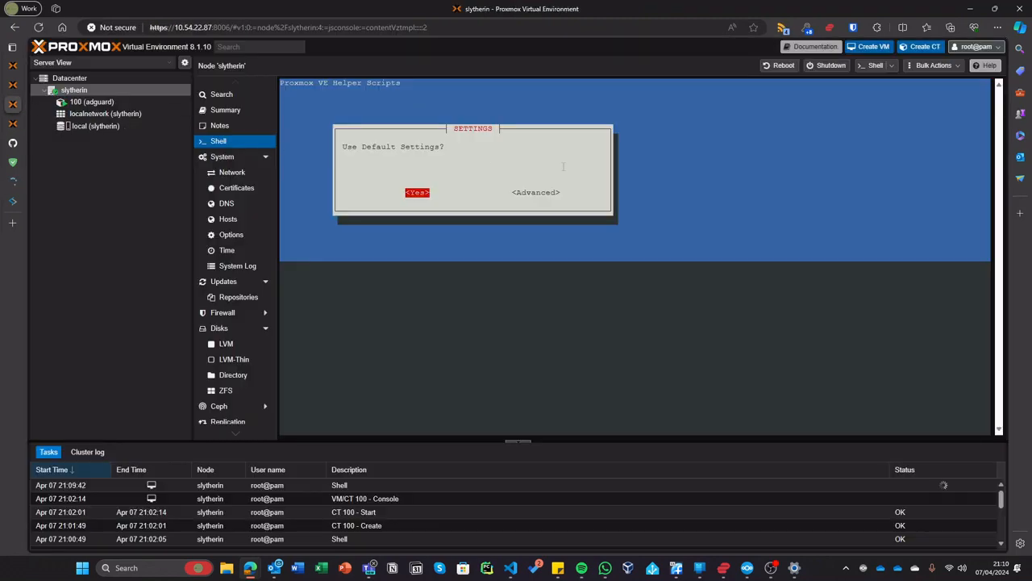
key(Right)
key(Return)
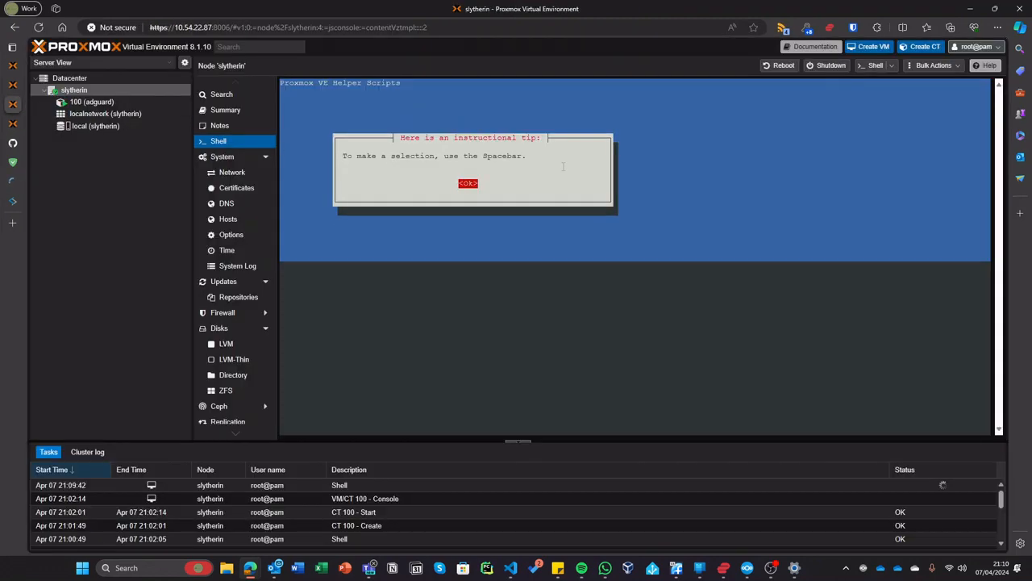
key(Return)
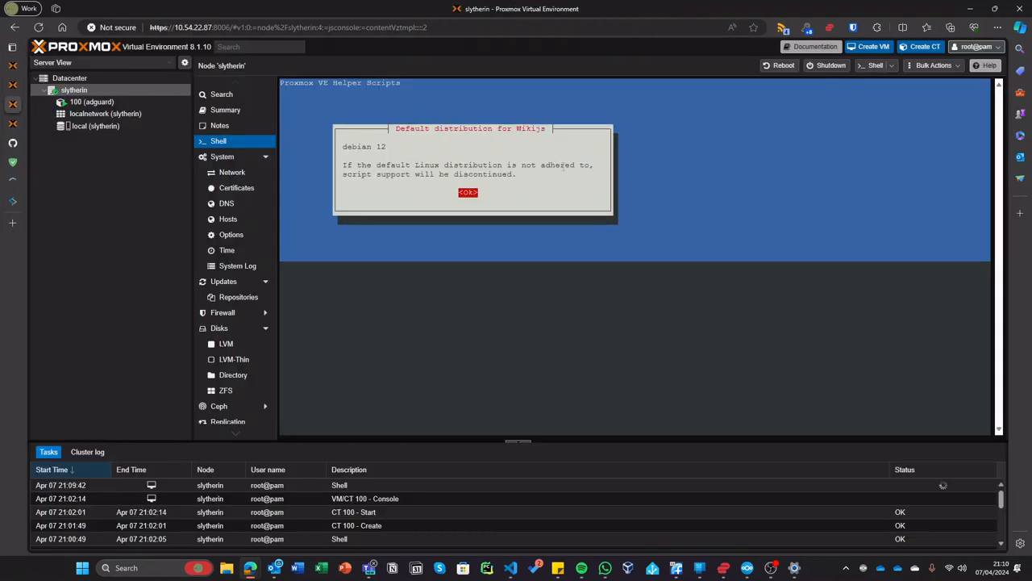
key(Return)
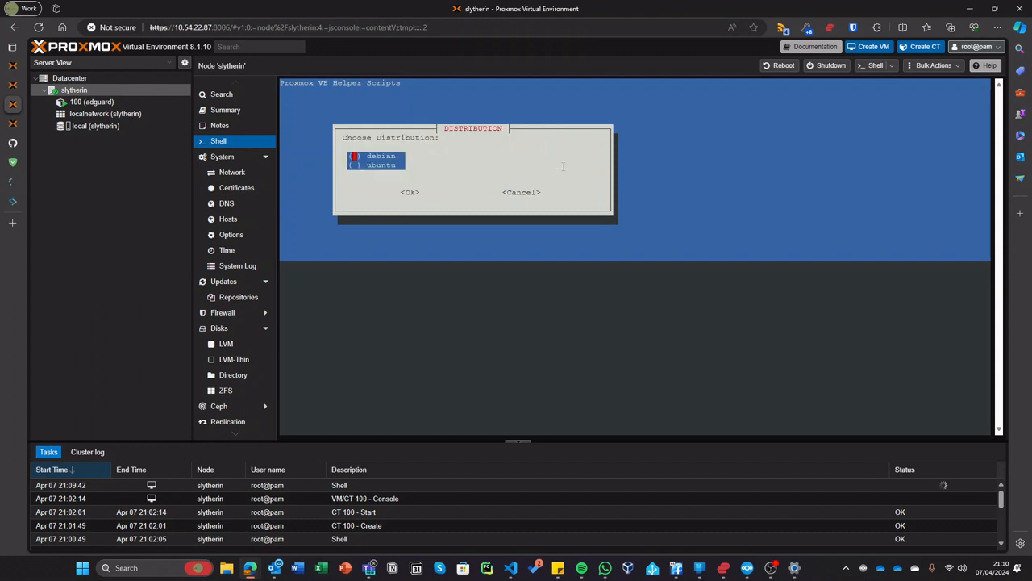
key(Return)
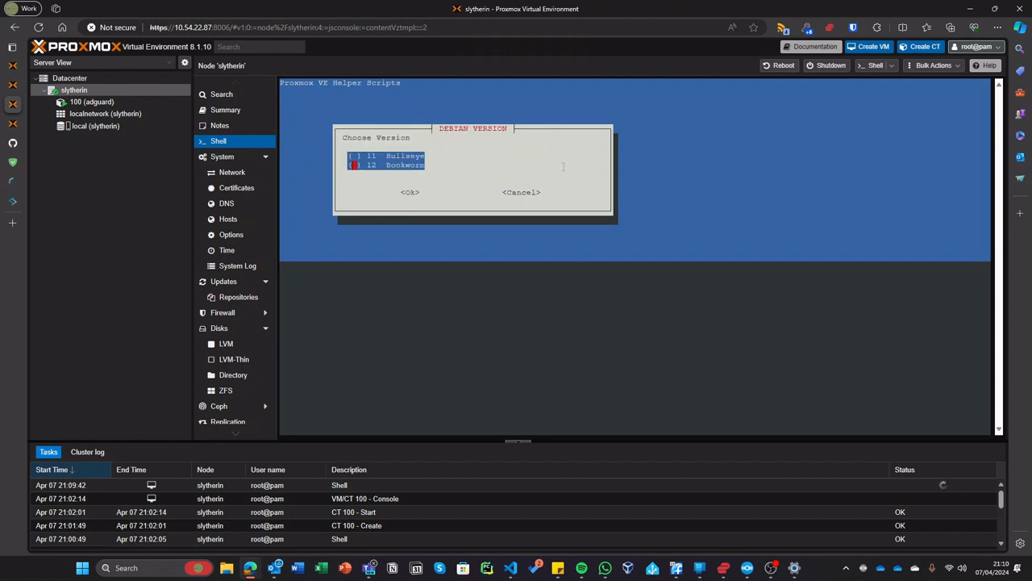
key(Return)
key(Return)
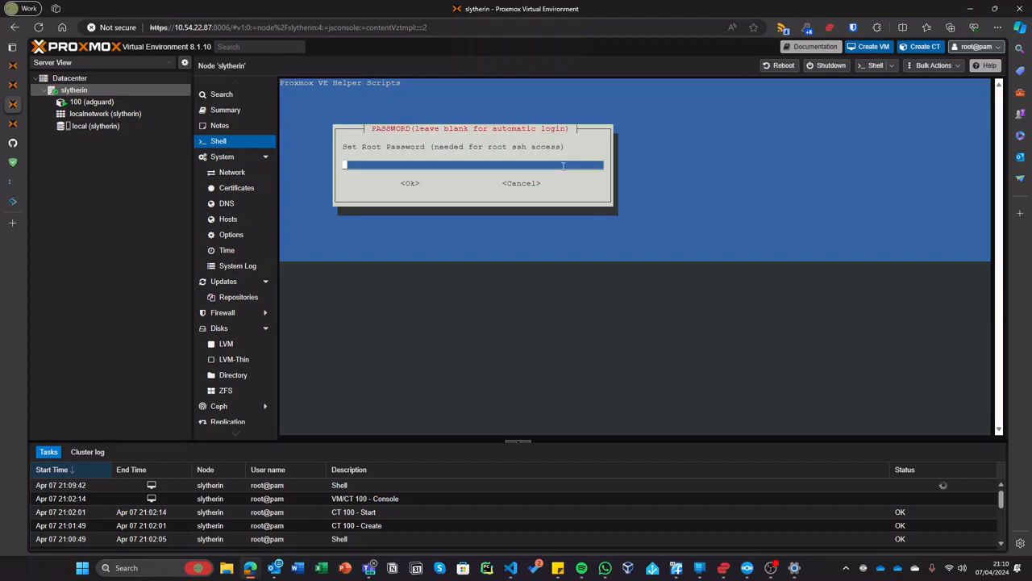
key(Return)
key(Return)
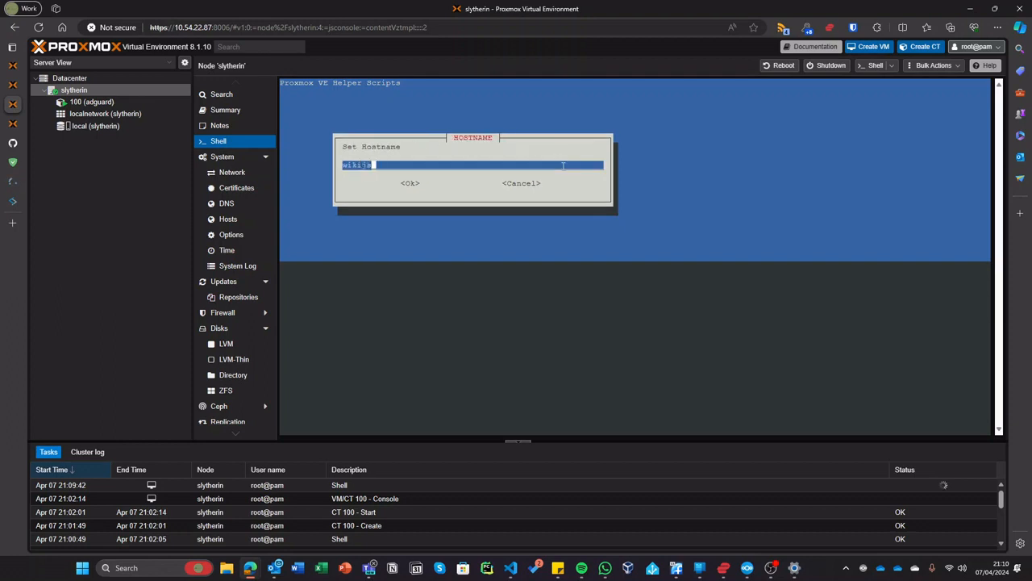
key(BackSpace)
key(BackSpace)
key(Return)
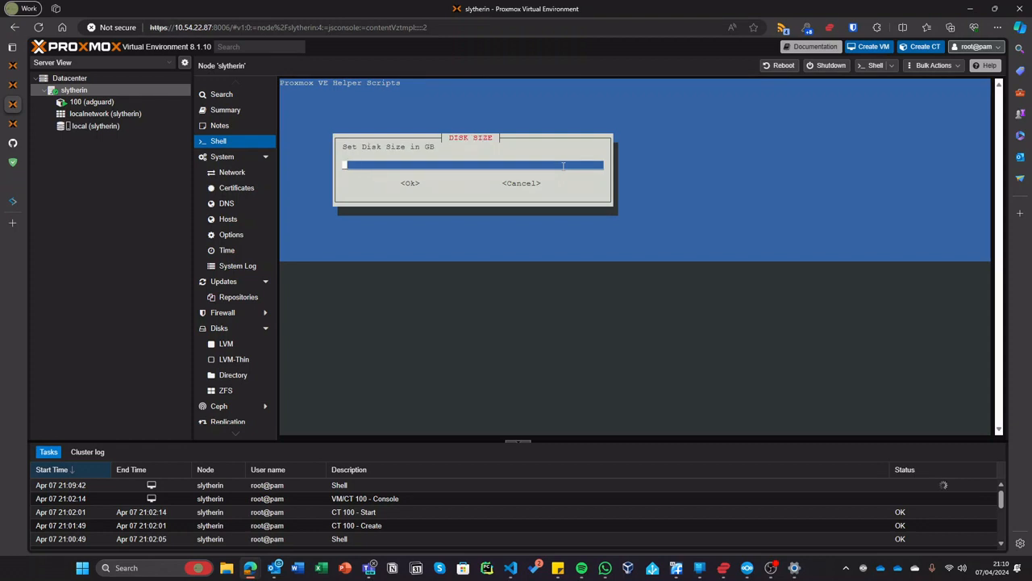
key(Return)
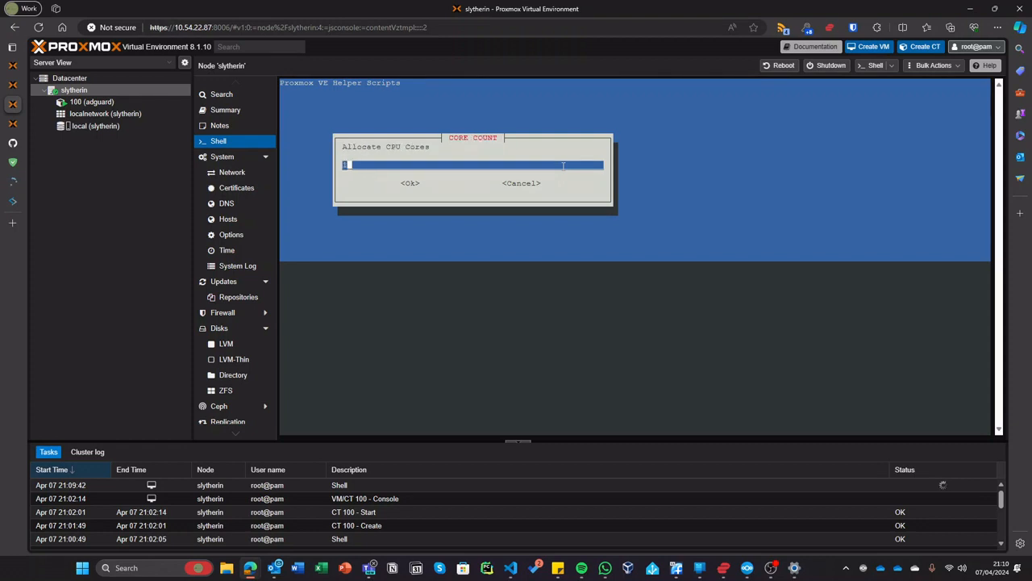
key(Return)
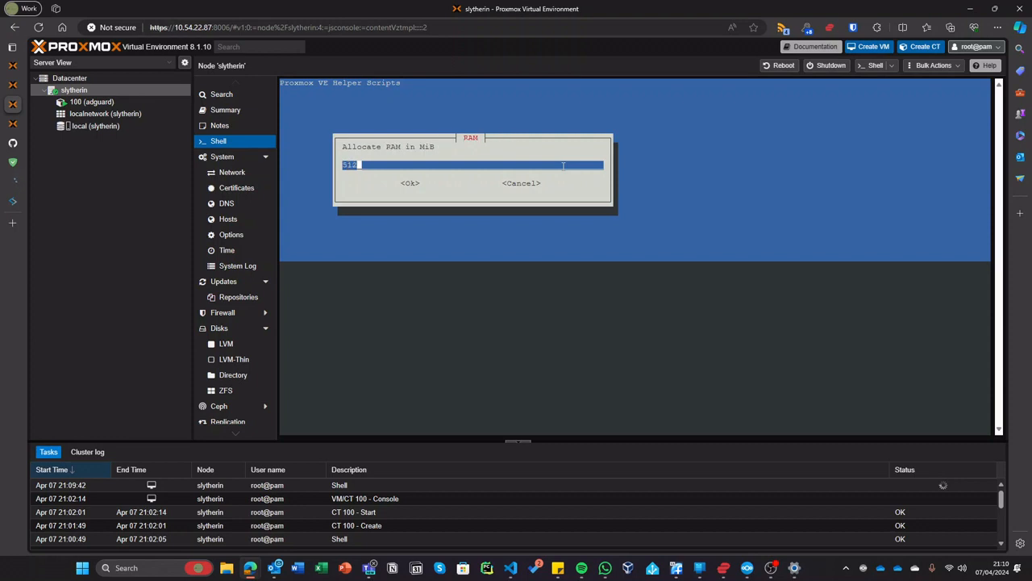
- Set 1024 MiB RAM, keep vmbr0 with DHCP and other defaults, and confirm creating the container
key(BackSpace)
key(BackSpace)
key(BackSpace)
text(1024)
key(Return)
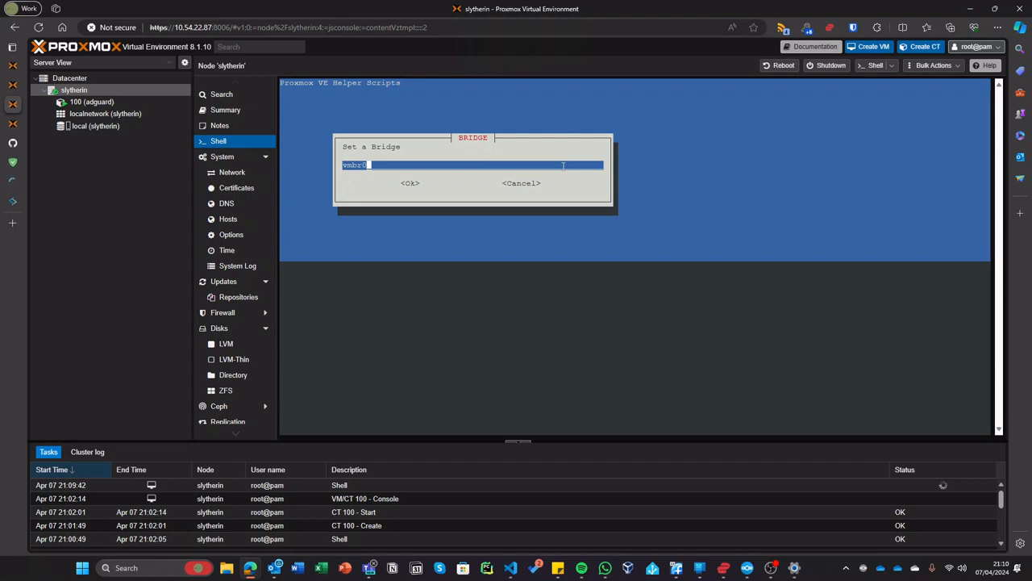
key(Return)
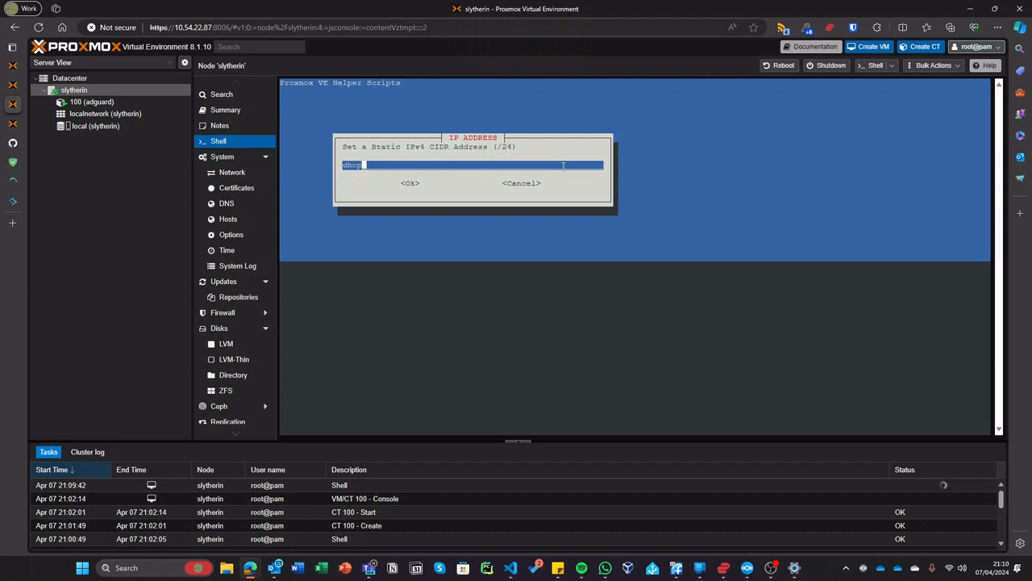
key(Return)
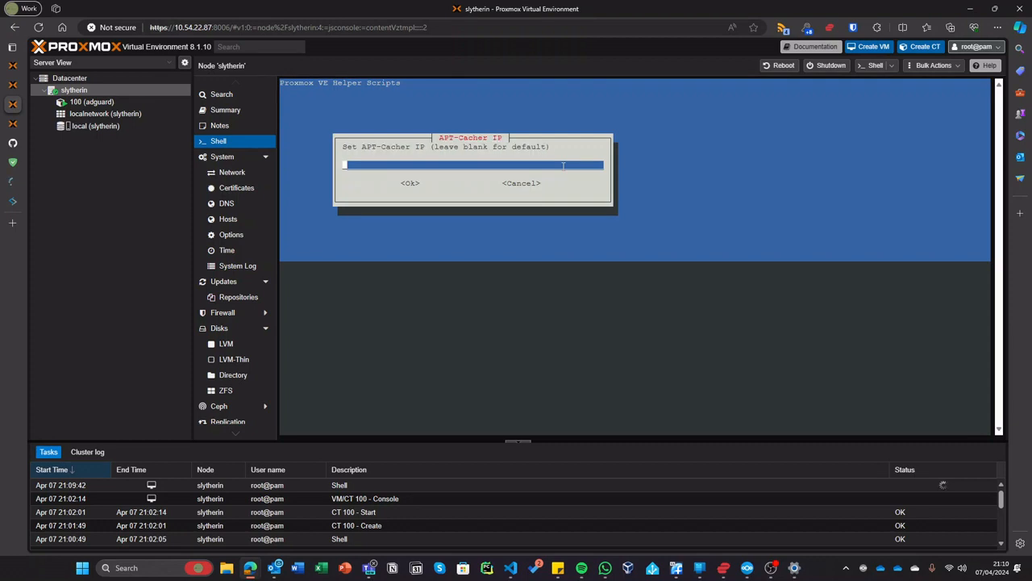
key(Return)
key(Return)
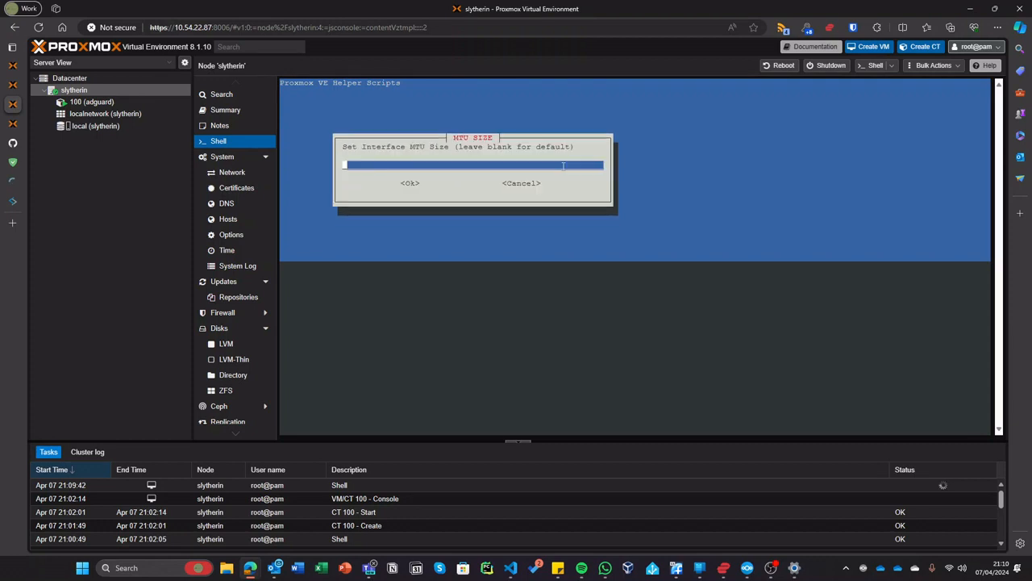
key(Return)
key(Return)
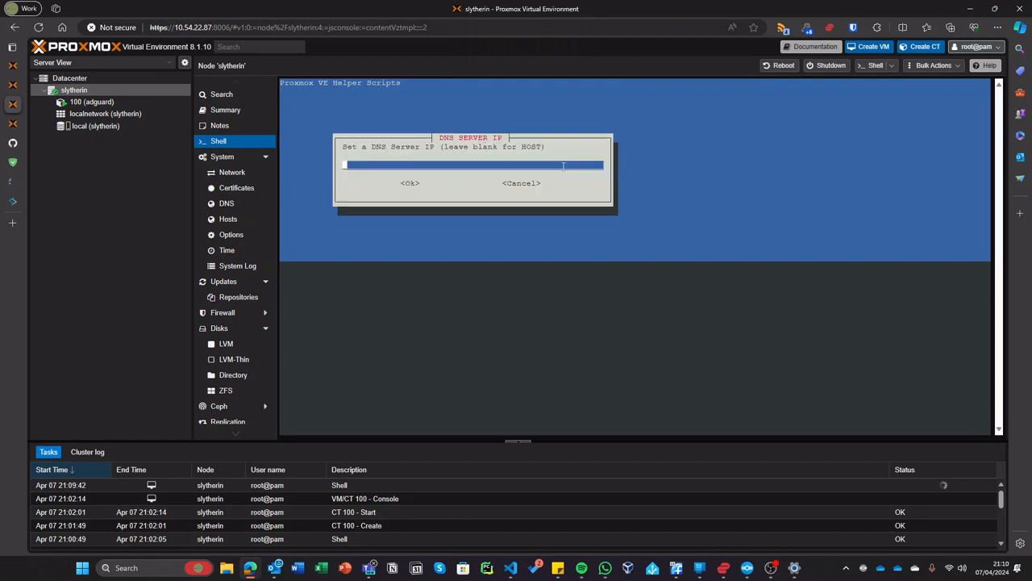
key(Return)
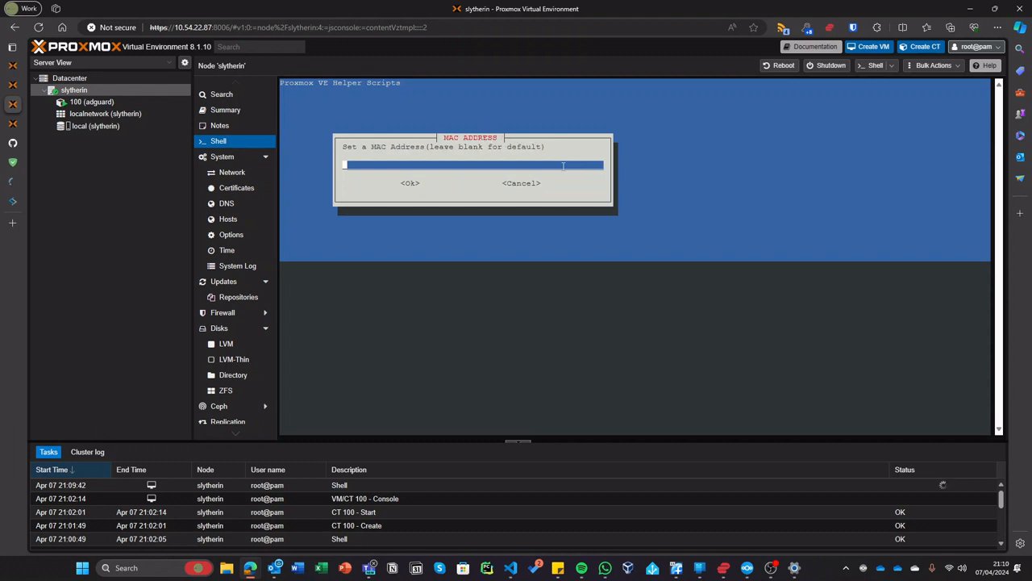
key(Return)
key(Return)
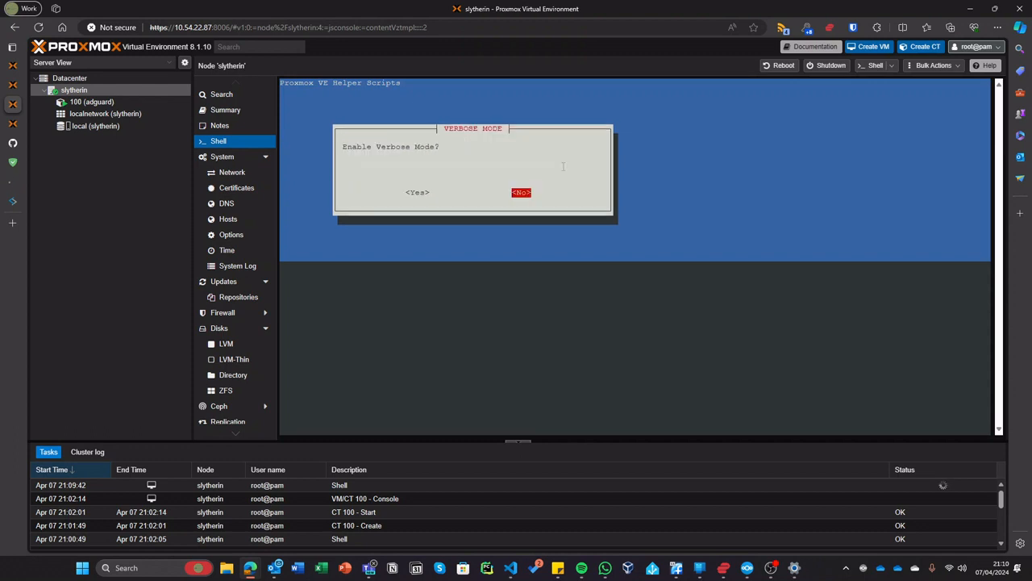
key(Return)
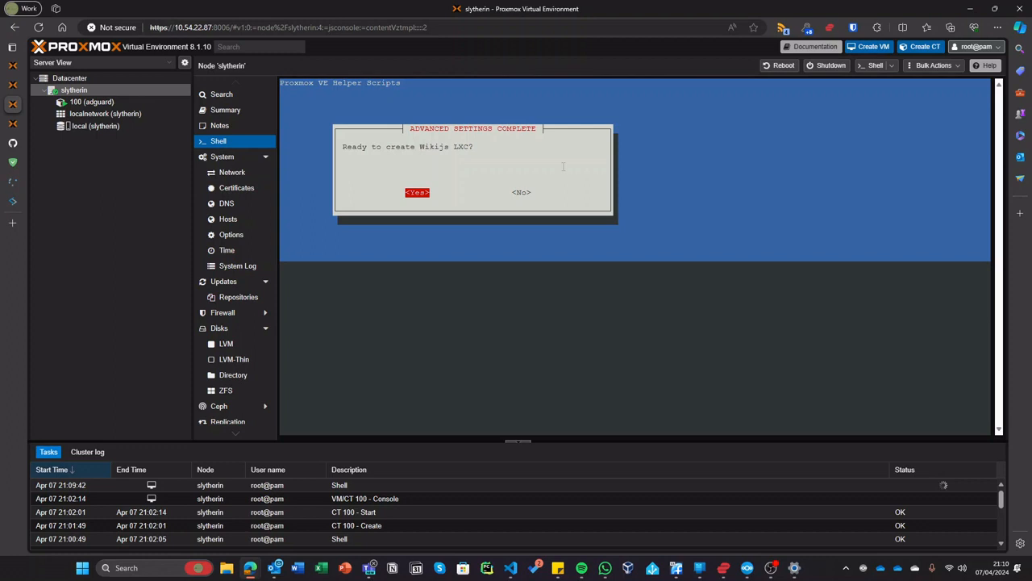
key(Return)
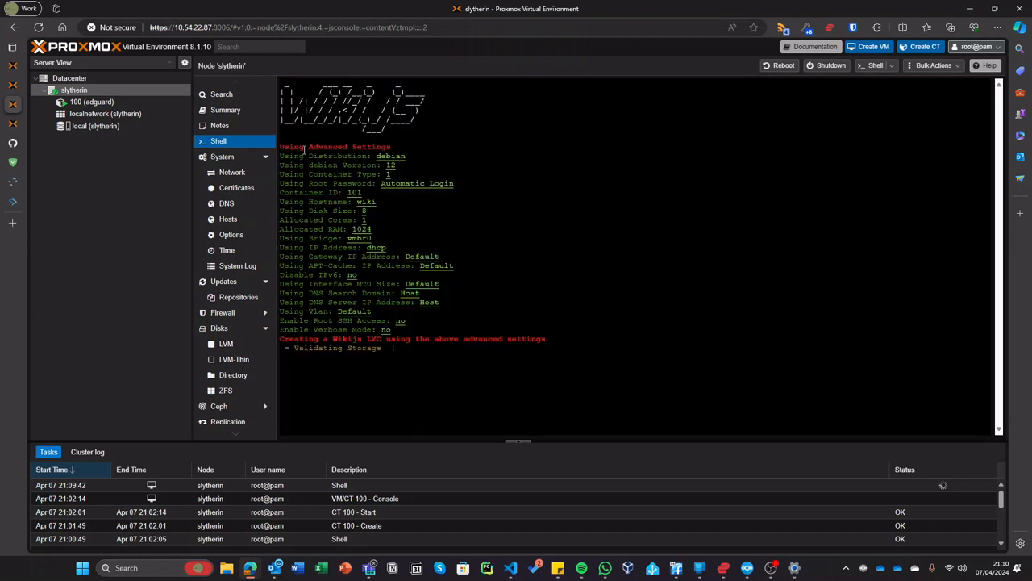
- Snip a screen area of the script output and check the ISO upload tab while the template downloads
key(super+shift+s)
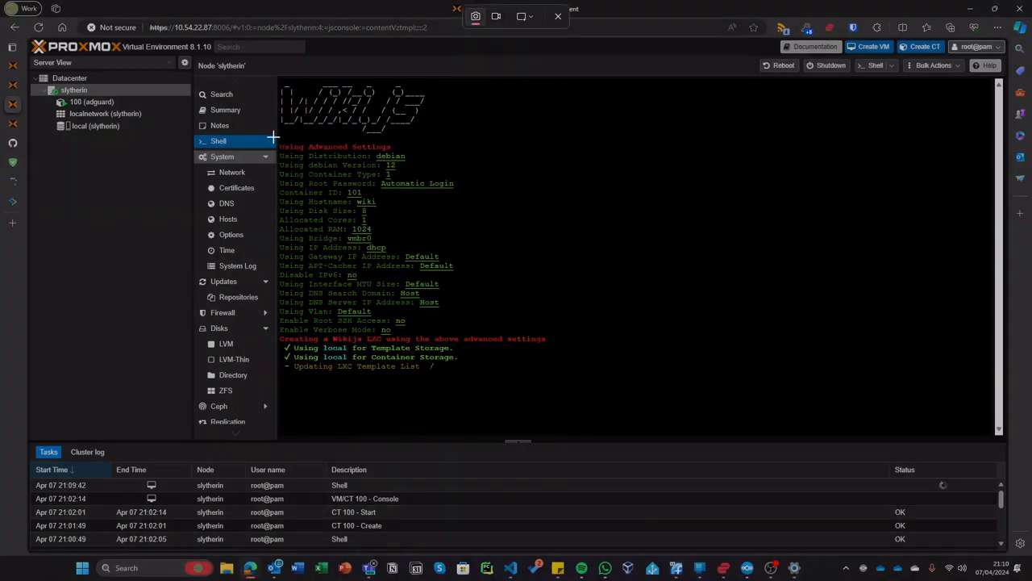
drag(273, 137, 462, 340)
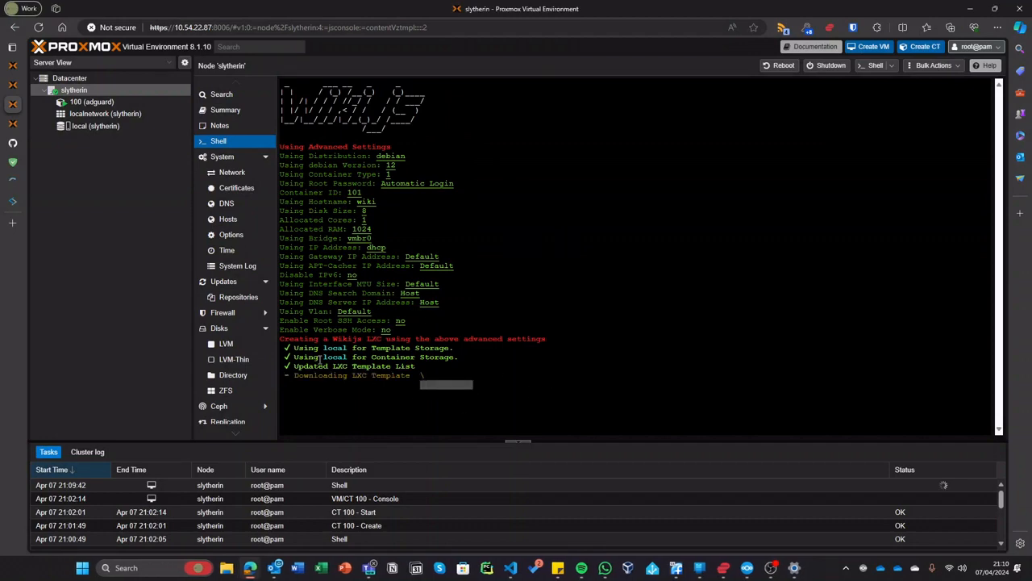
click(12, 123)
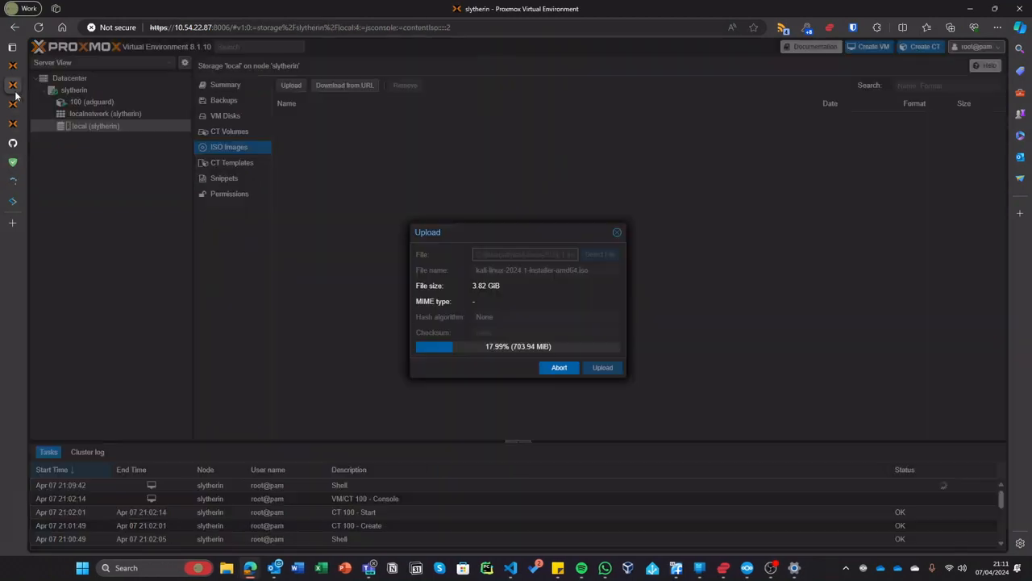
click(12, 103)
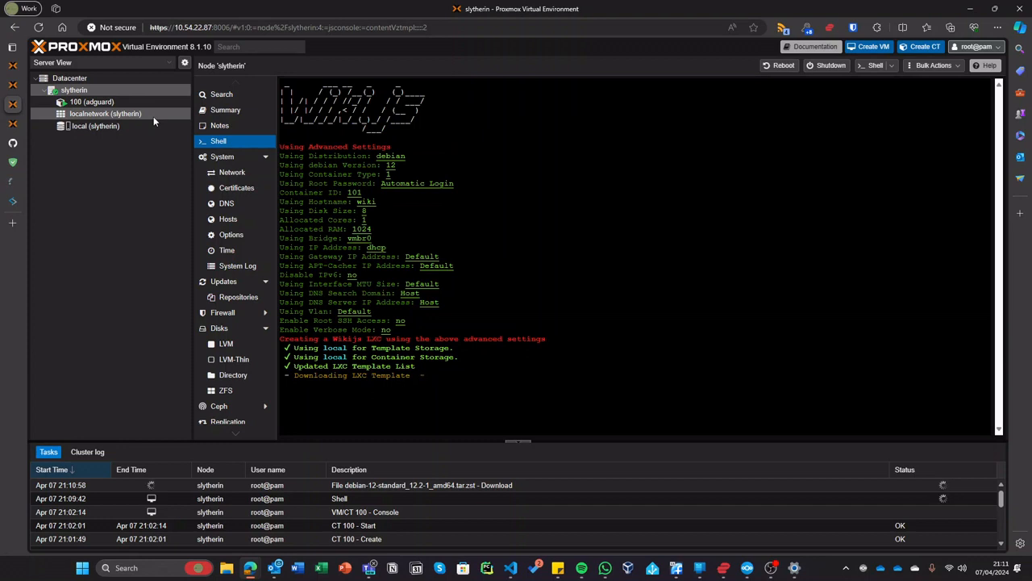
- Open 10.54.22.74:8006 in a new tab, expand node pve, and cancel a reset of home-assistant-os
key(ctrl+t)
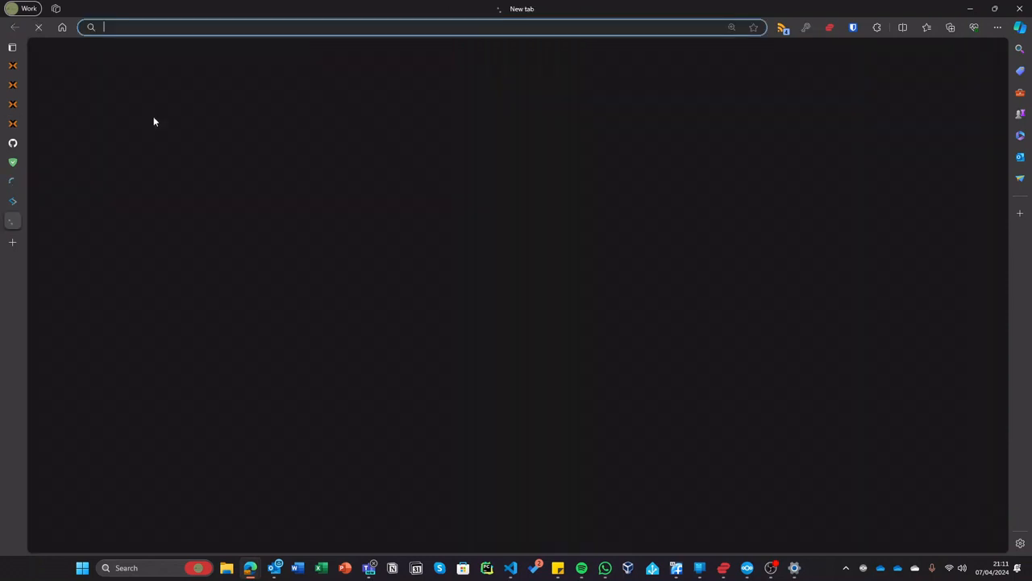
text(10.54.22.74:8006)
key(Return)
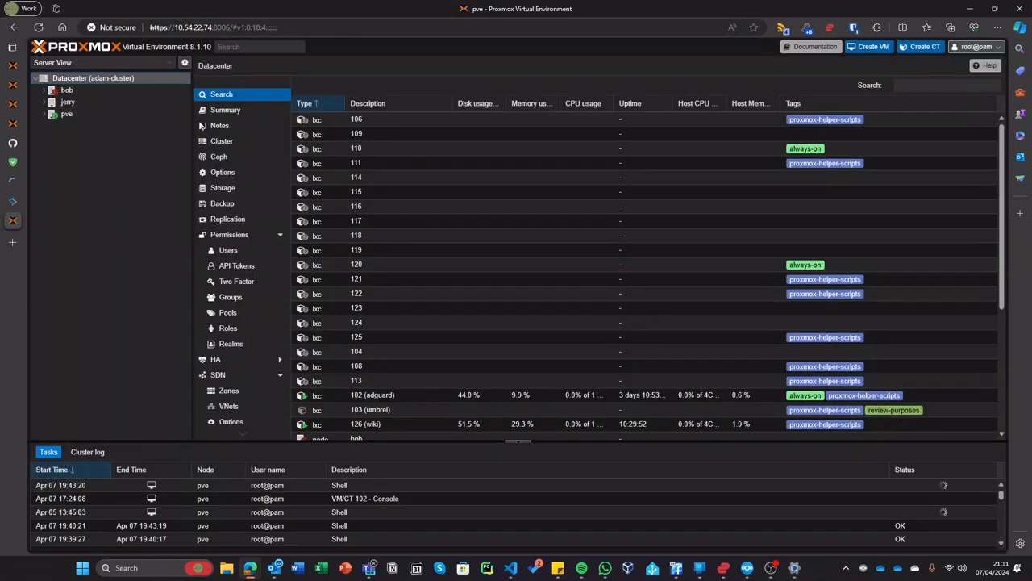
double_click(150, 116)
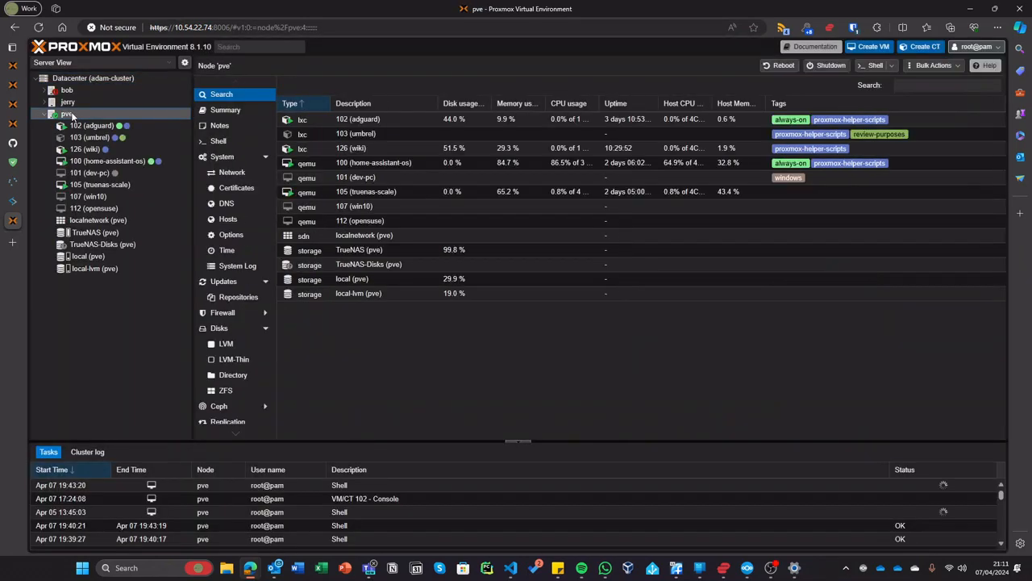
click(113, 185)
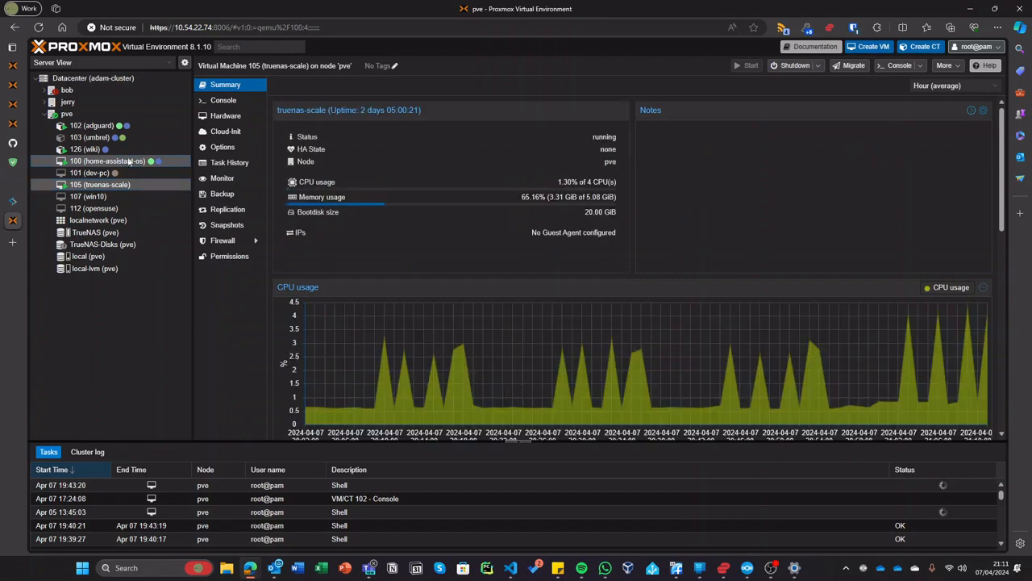
click(107, 161)
click(817, 65)
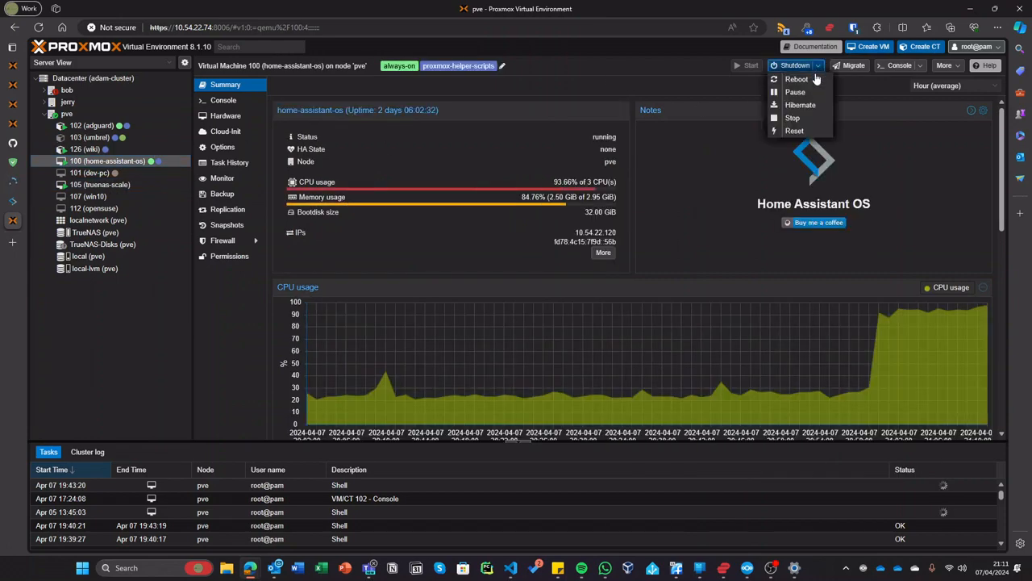
click(795, 131)
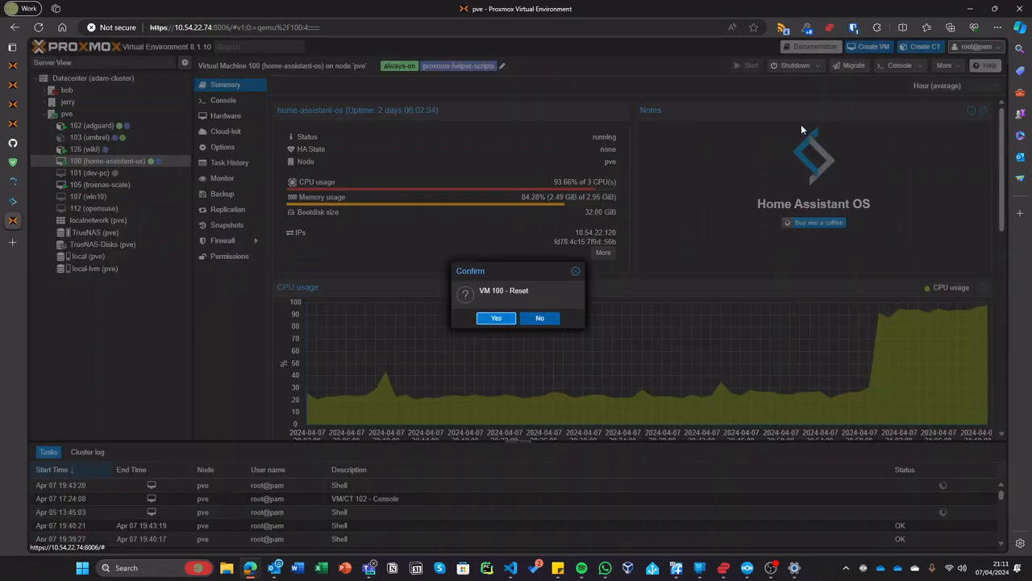
click(574, 274)
- Stop VM 105 truenas-scale from its Shutdown menu
click(113, 185)
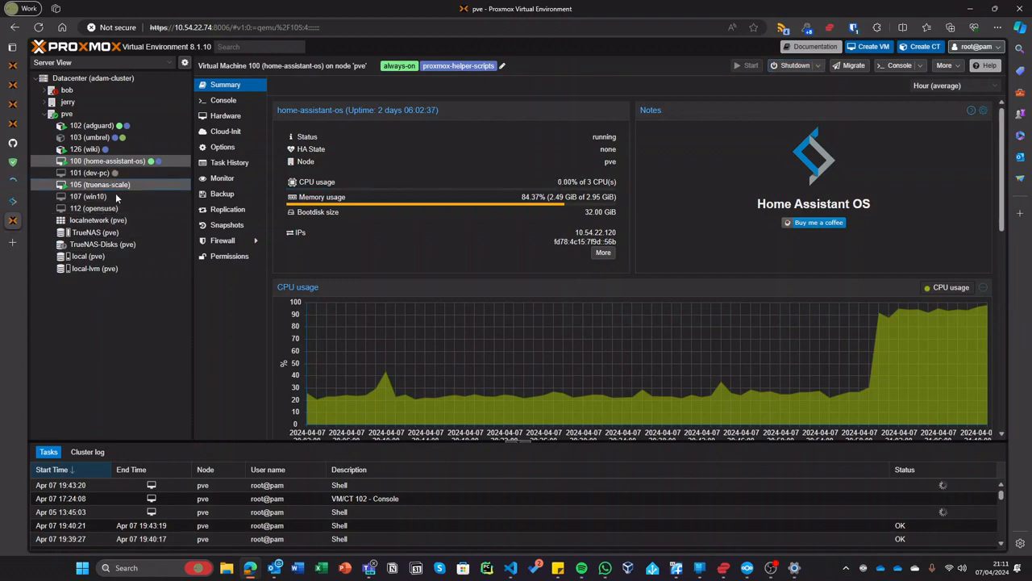
click(817, 66)
click(801, 119)
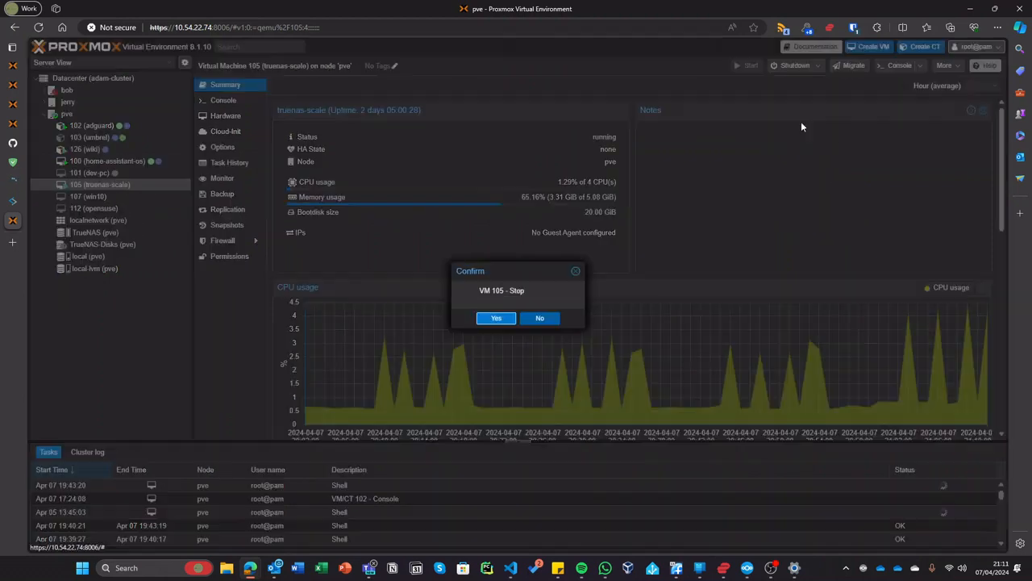
click(498, 318)
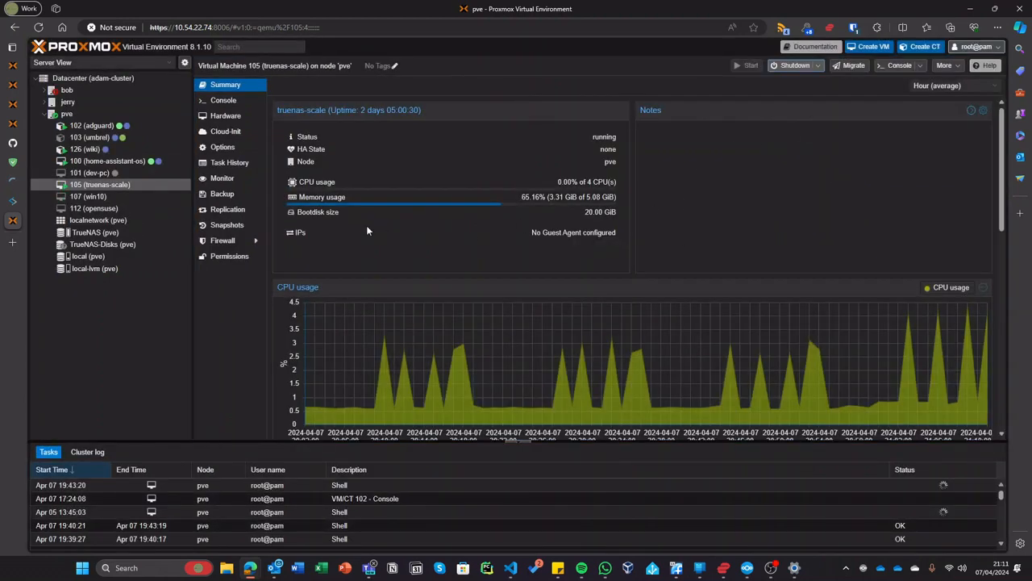
- Check pve's resource summary, try starting VM 101 dev-pc, and dismiss the no-quorum error
click(93, 110)
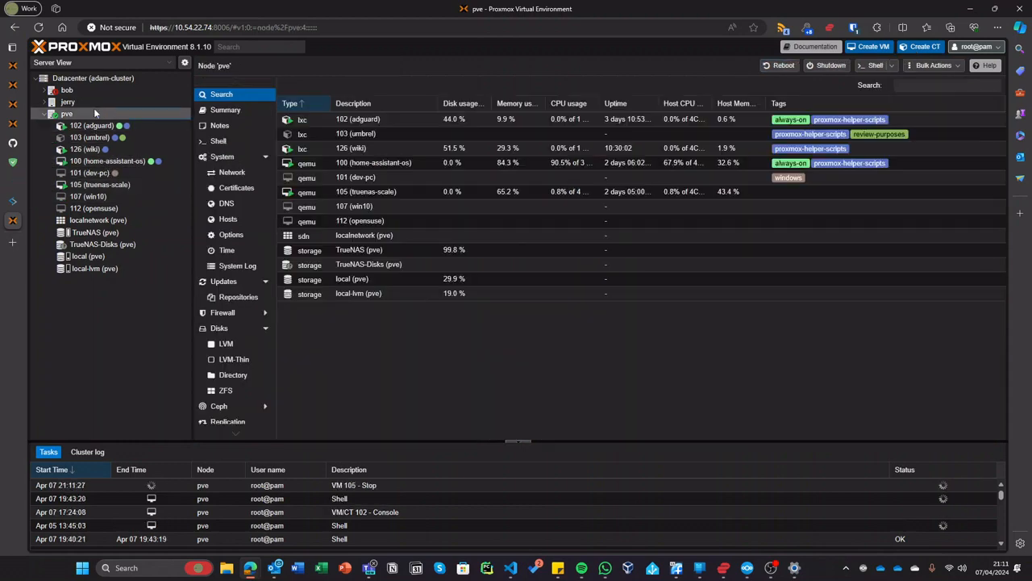
click(266, 111)
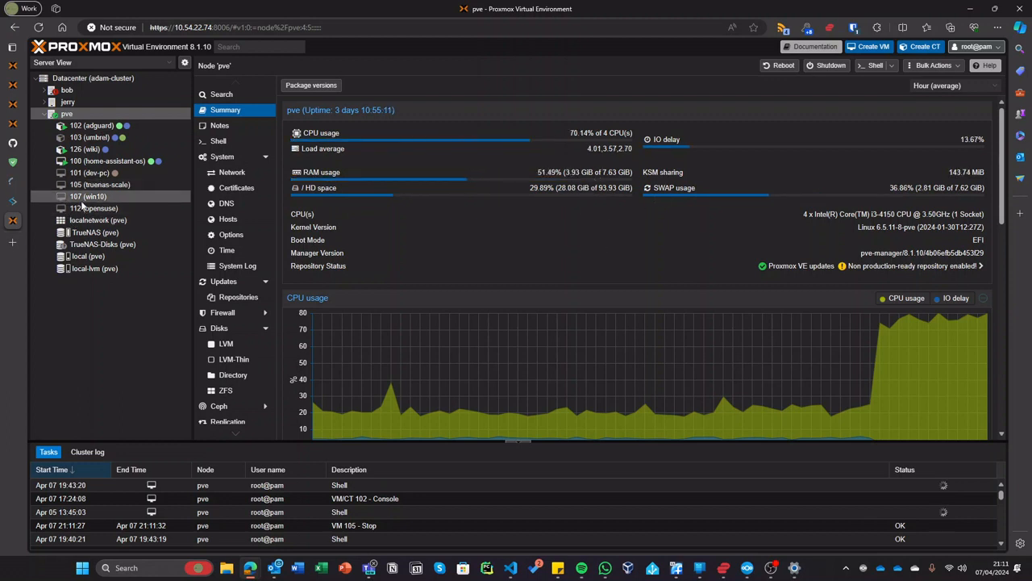
click(102, 173)
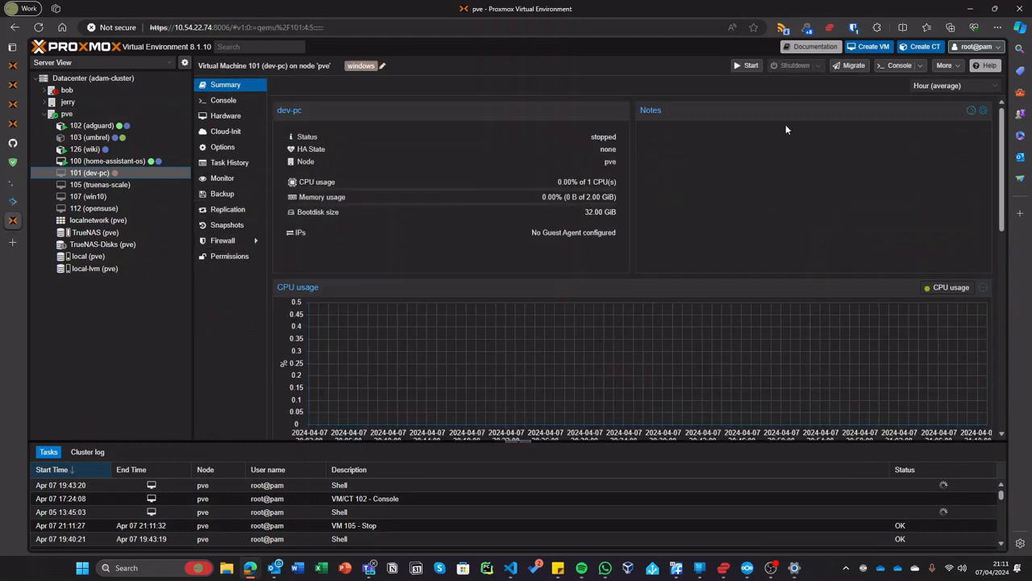
click(747, 65)
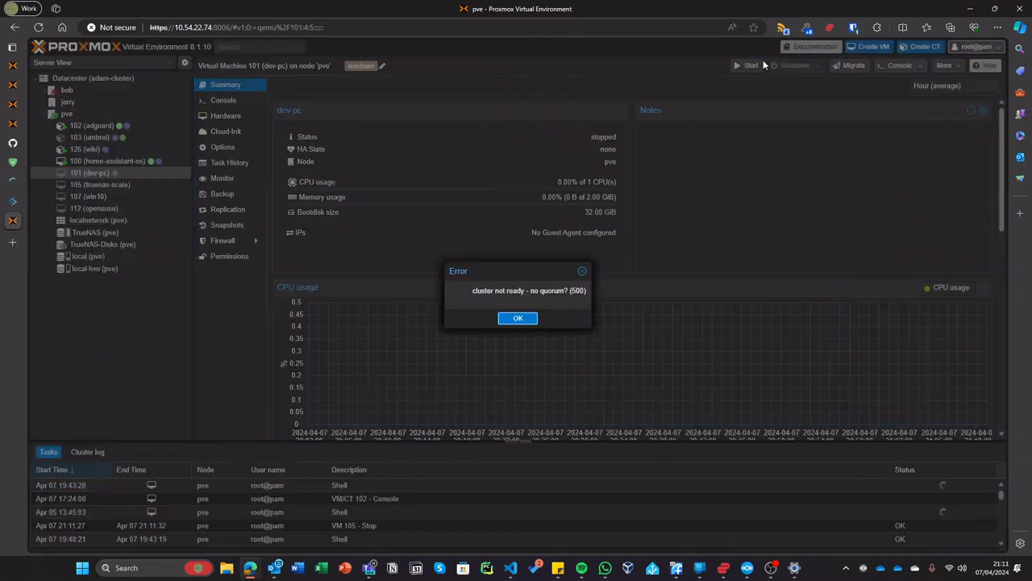
click(513, 318)
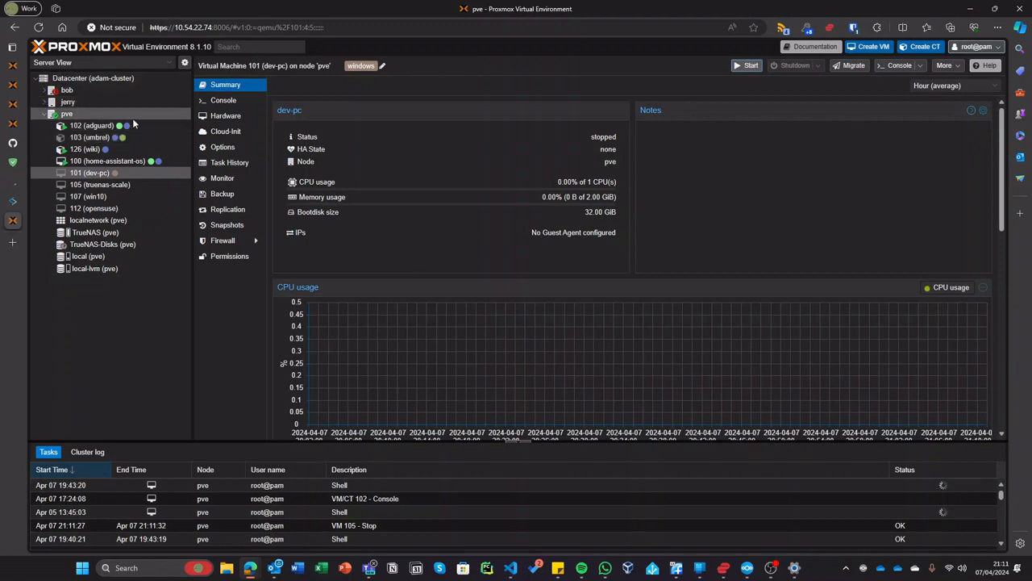
- Follow the Wiki.js script in the slytherin Shell, checking the ISO upload tab, until container 101 wiki is created
click(12, 104)
mouse_move(27, 139)
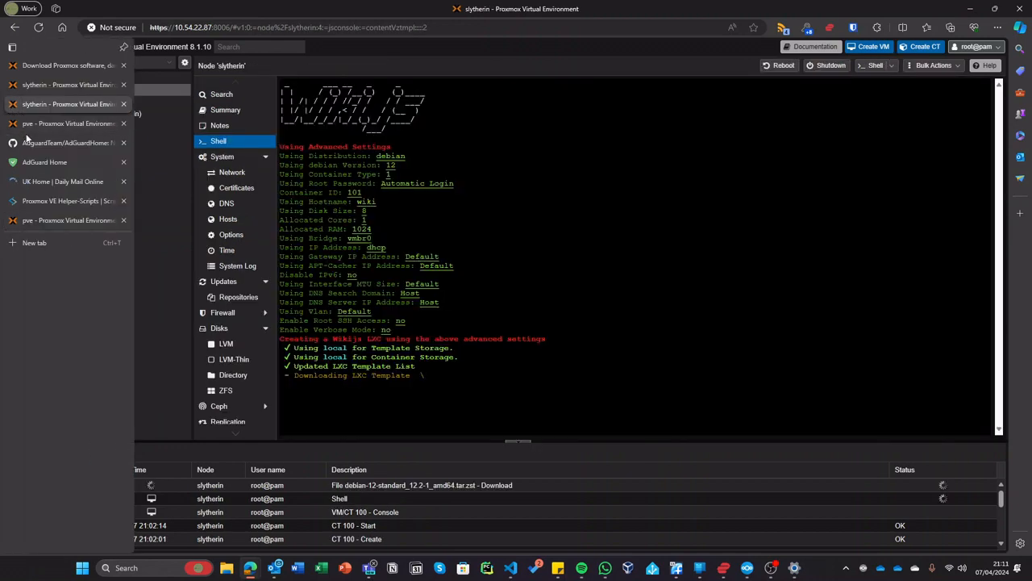
click(48, 84)
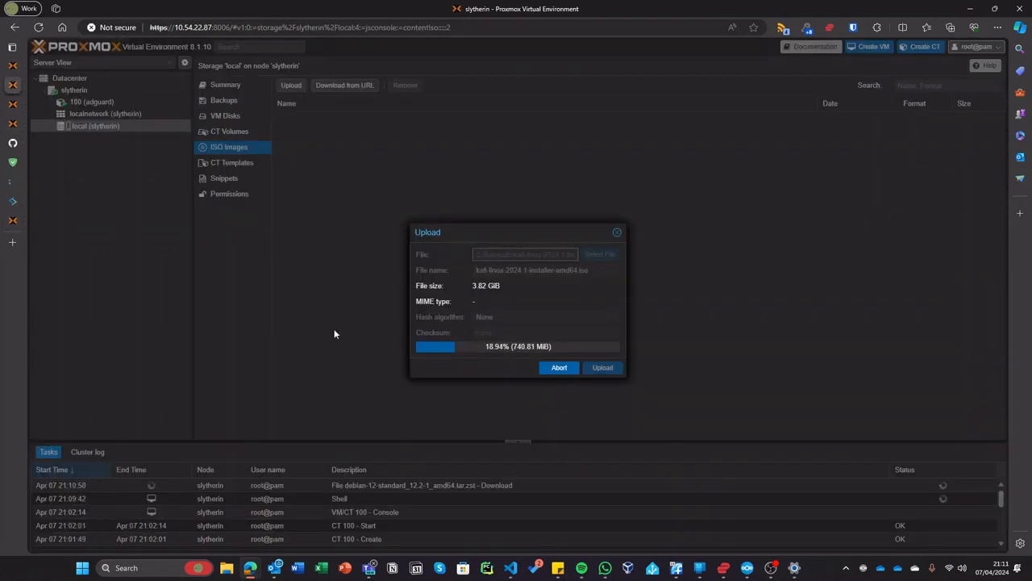
click(28, 114)
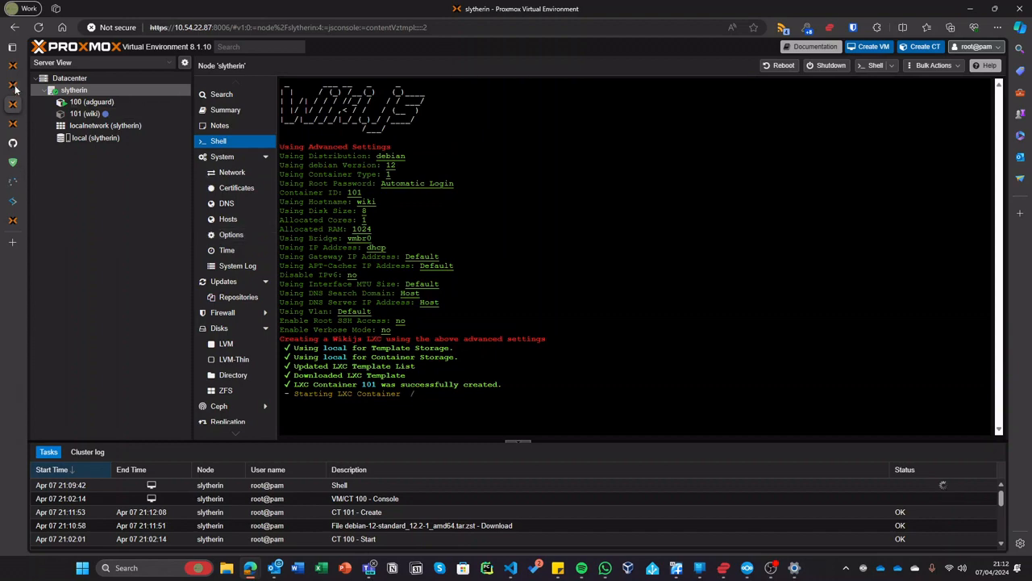
click(15, 86)
click(15, 102)
- Clear the 'wiki' search on Helper-Scripts and expand the Server - Networking category
click(13, 202)
scroll(283, 251, up, 4)
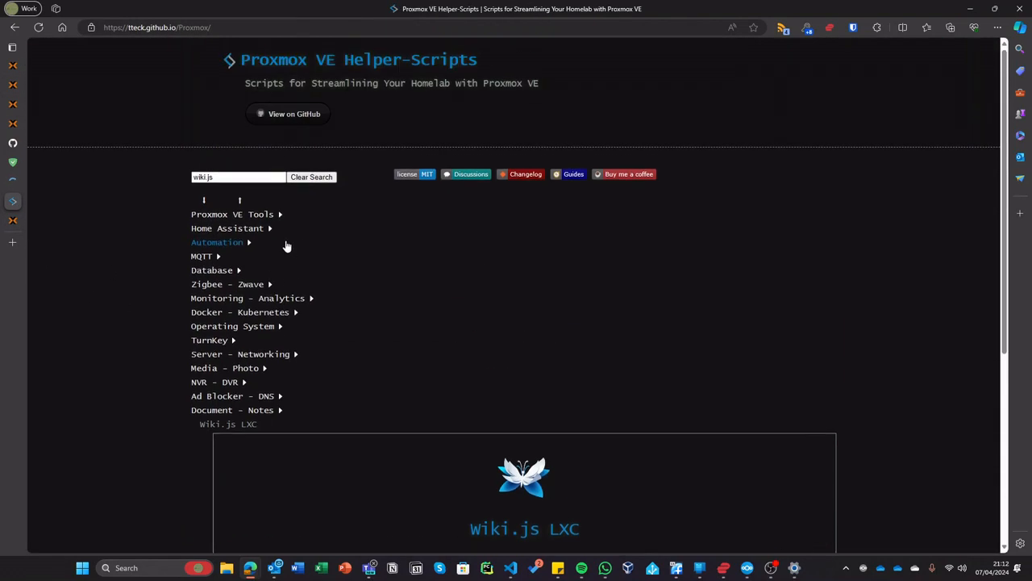
click(298, 179)
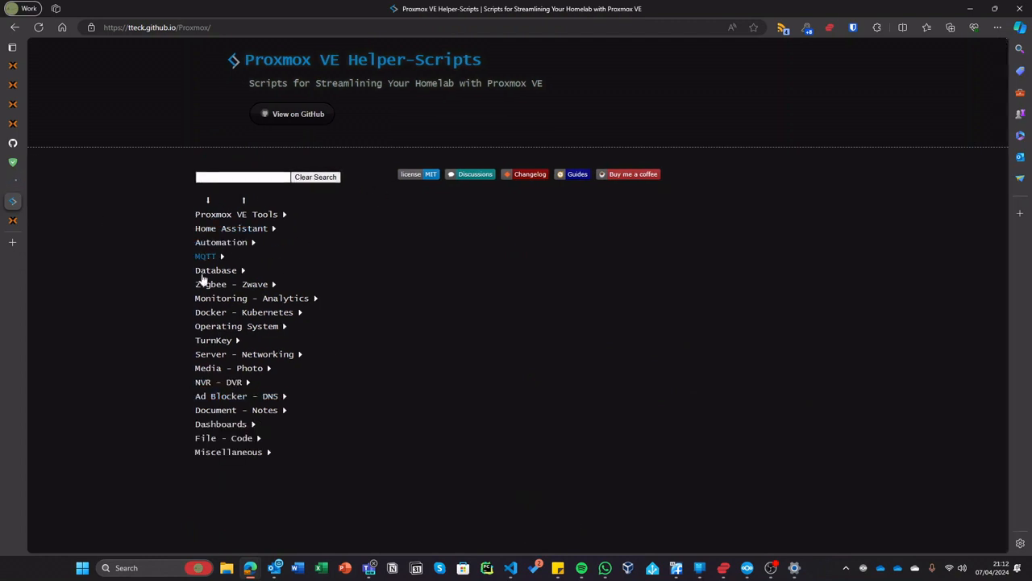
drag(197, 351, 201, 422)
click(306, 342)
click(260, 327)
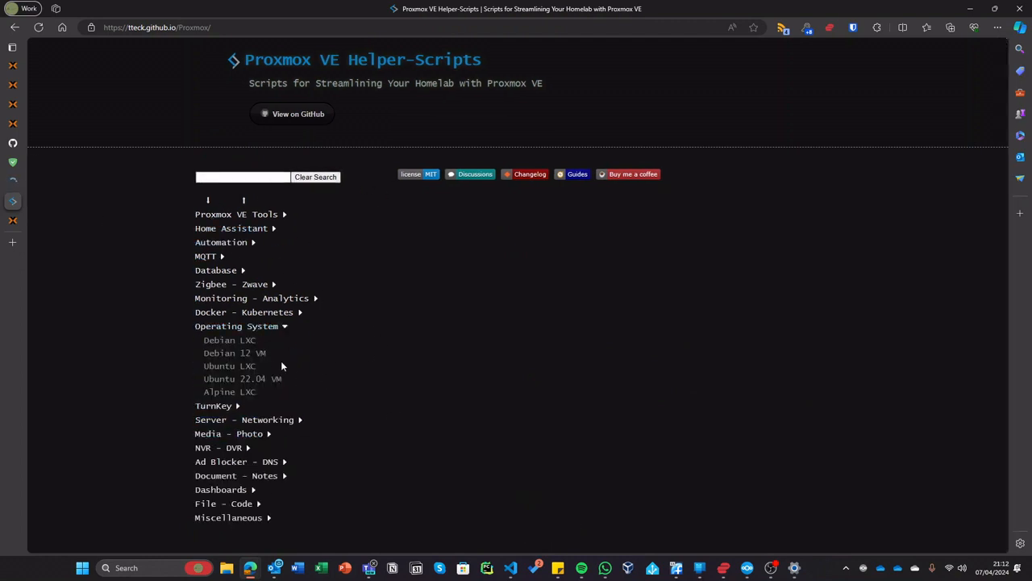
click(242, 327)
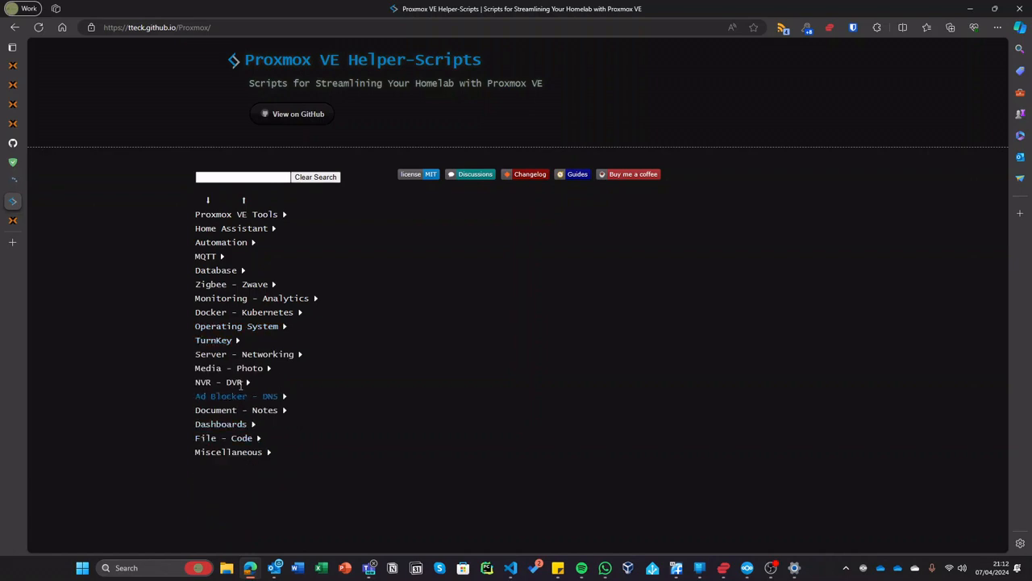
click(242, 354)
scroll(268, 373, down, 1)
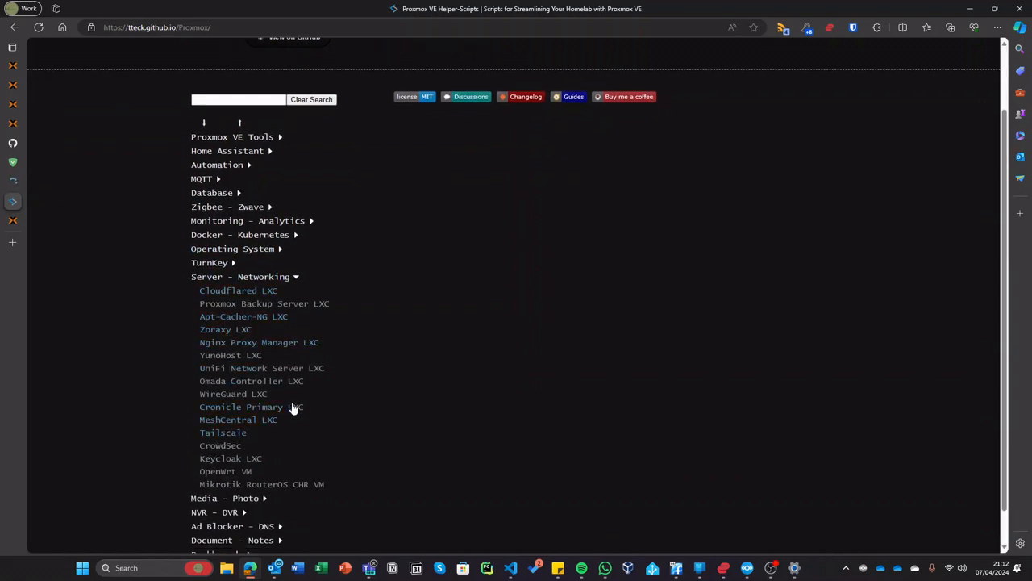
- Copy the MeshCentral LXC install command and return to the slytherin Shell tab
click(266, 419)
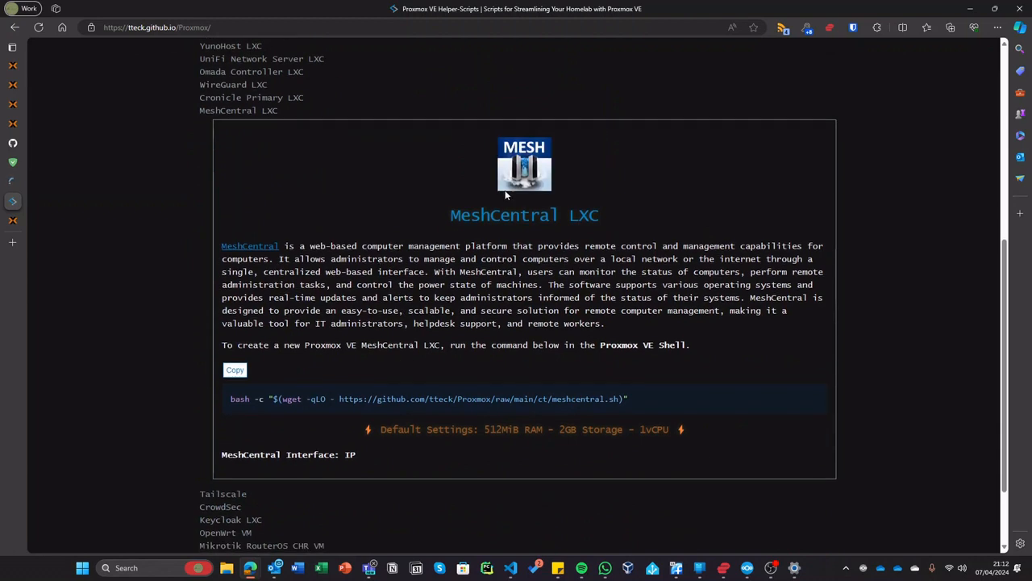
drag(222, 245, 415, 245)
click(758, 203)
click(235, 370)
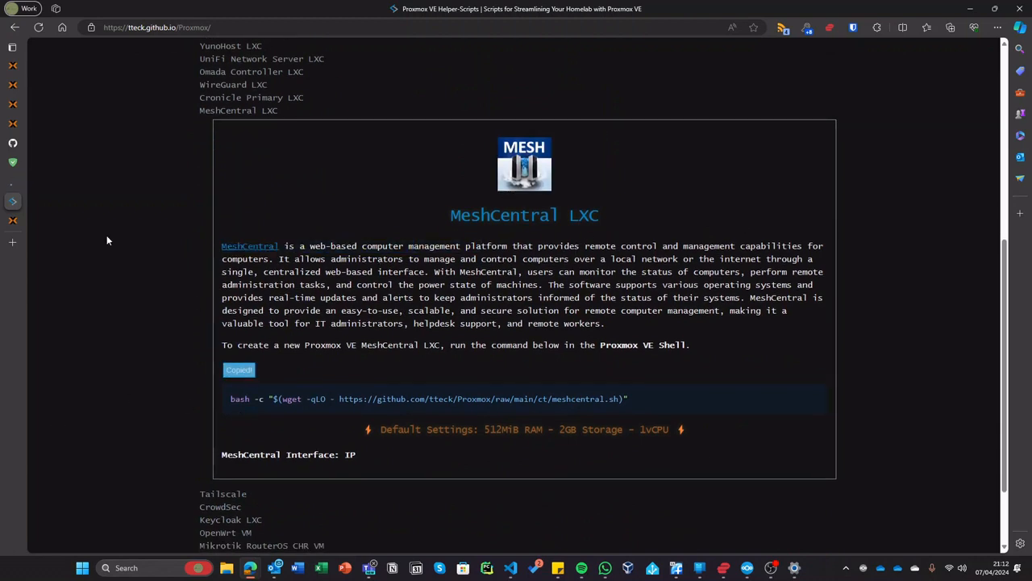
click(19, 103)
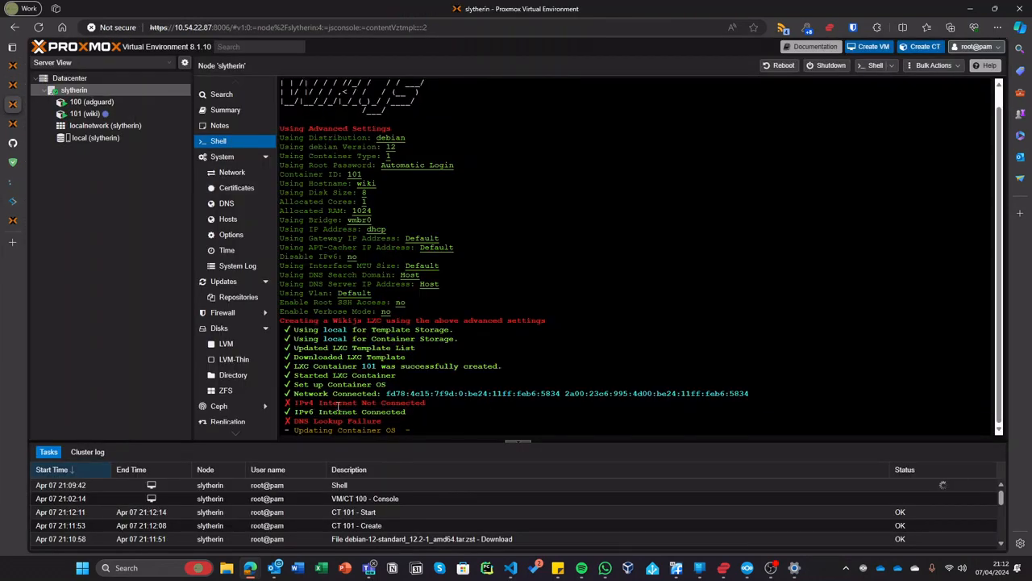
- Load 10.54.22.87:8006 in a new tab and close the old pve, AdGuard and Proxmox download tabs
click(18, 242)
text(10.54)
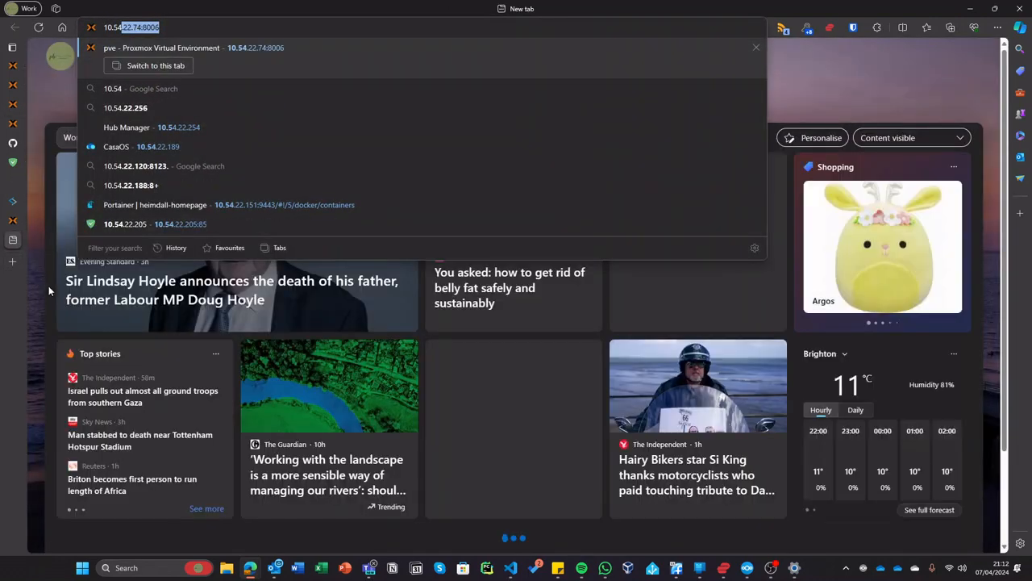
text(.22.87)
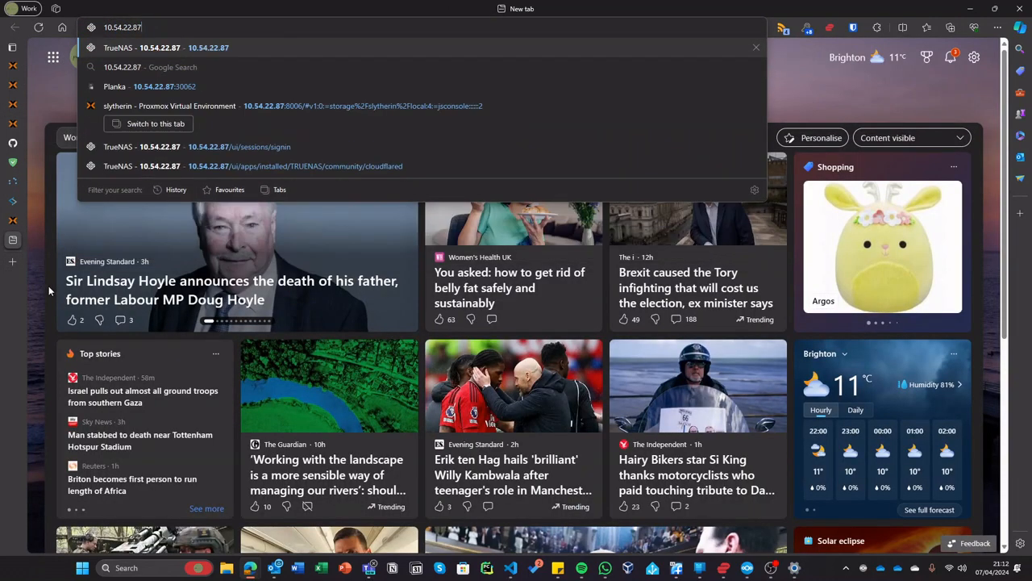
text(:8006)
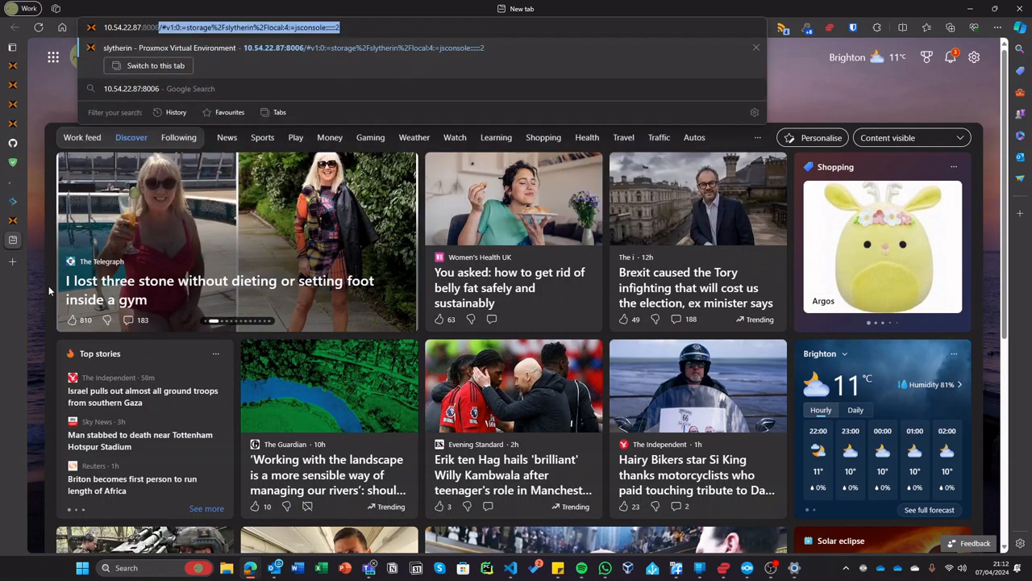
key(Delete)
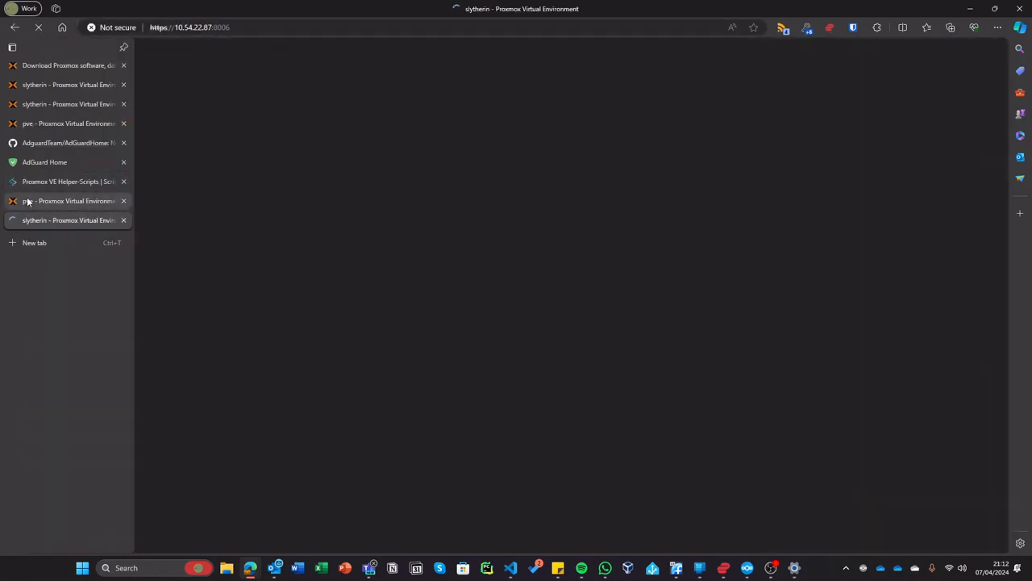
middle_click(27, 200)
middle_click(51, 159)
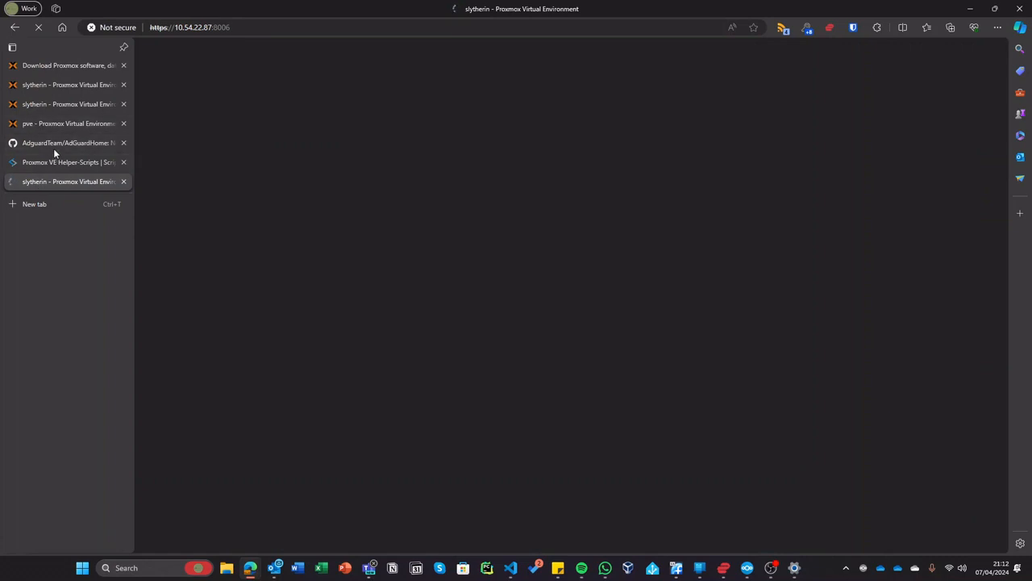
middle_click(54, 147)
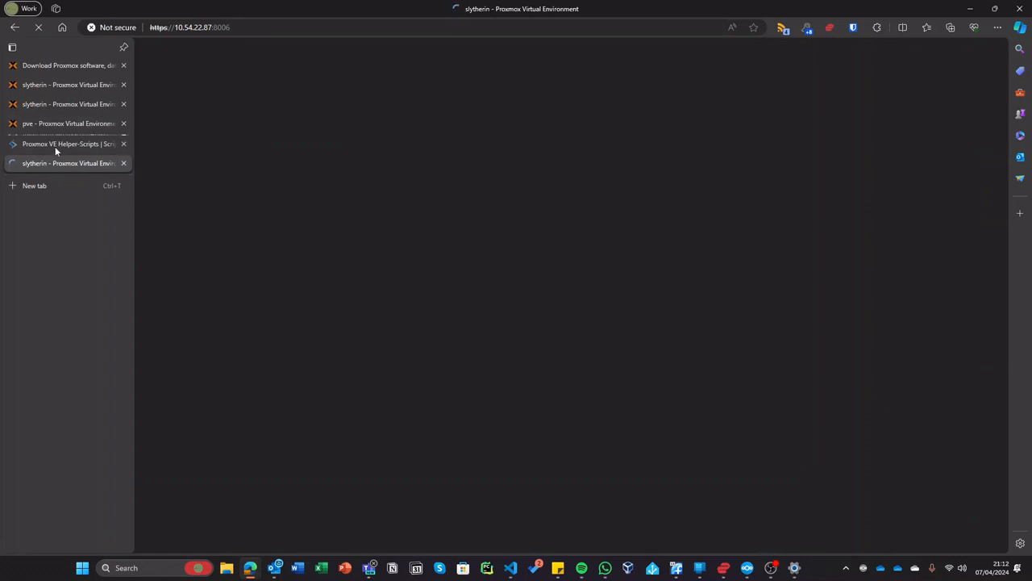
middle_click(77, 66)
middle_click(79, 103)
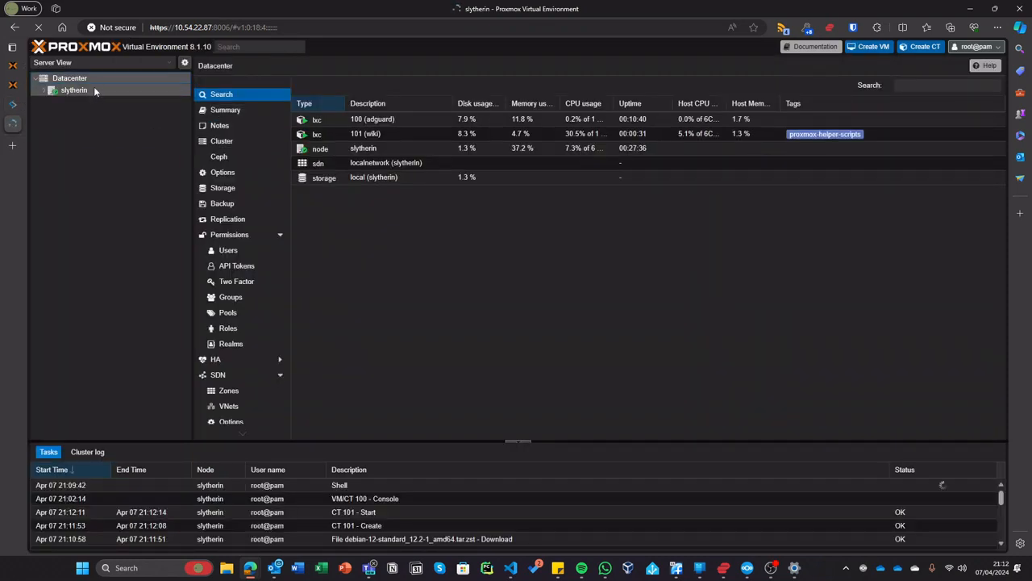
- Open a Shell on the slytherin node
right_click(94, 91)
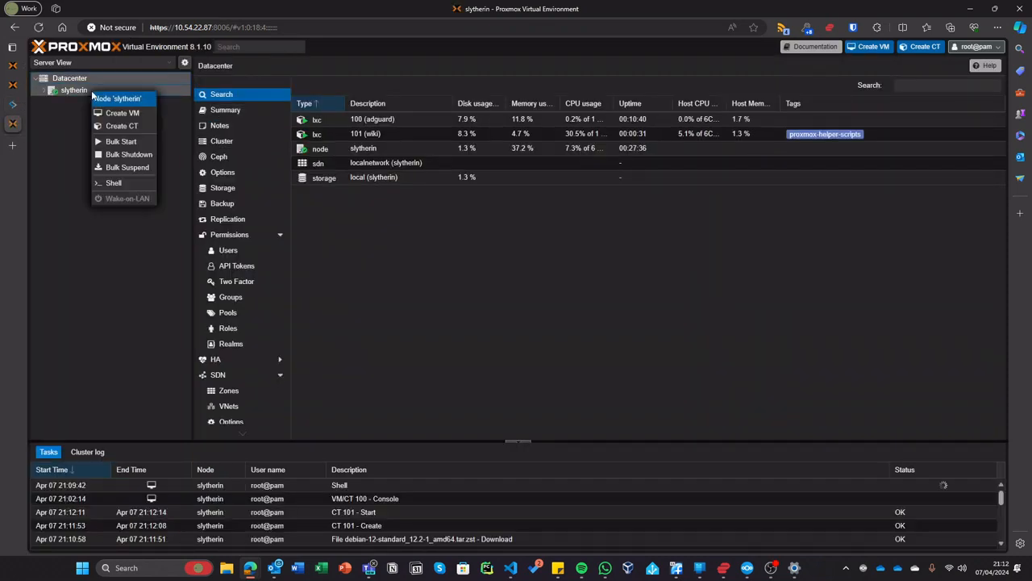
click(77, 90)
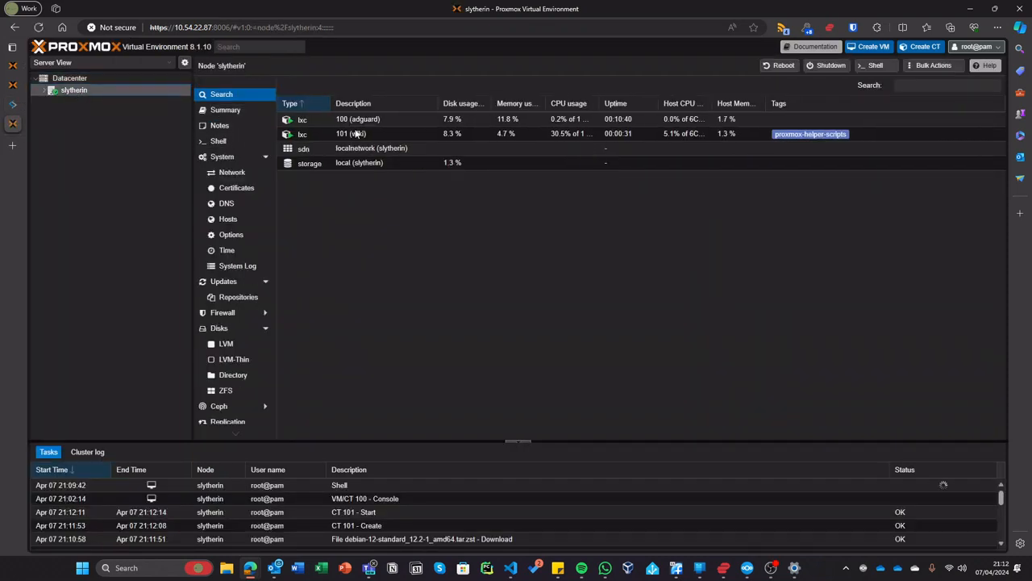
click(252, 142)
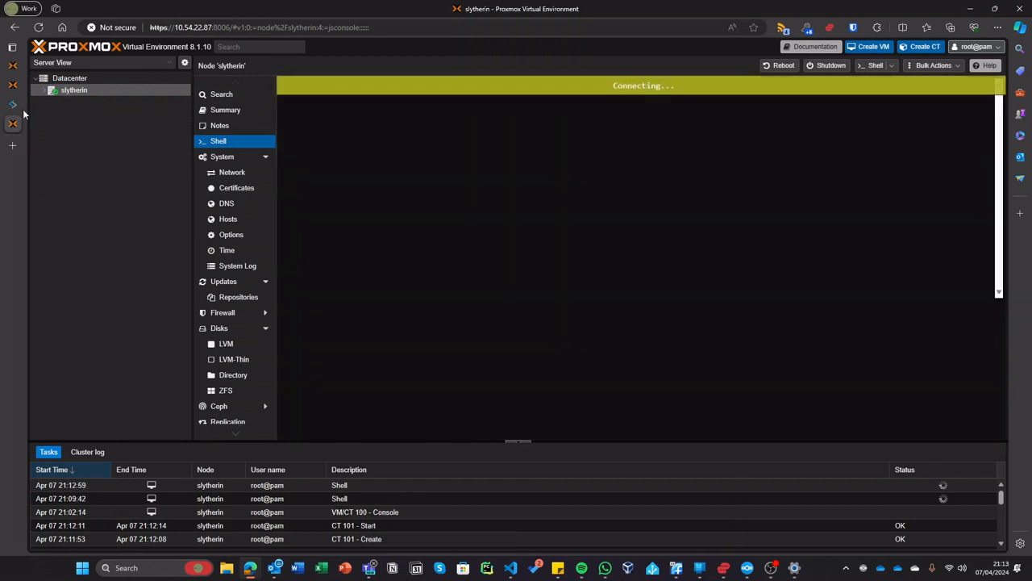
- Copy the MeshCentral helper-script install command and run it in the slytherin node shell
click(12, 104)
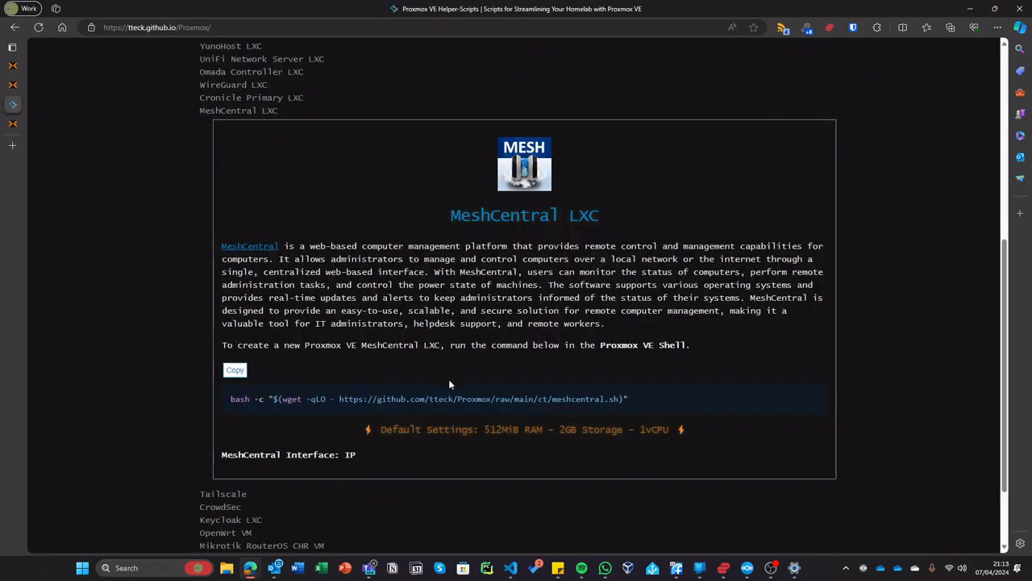
drag(496, 428, 530, 429)
click(576, 420)
click(12, 124)
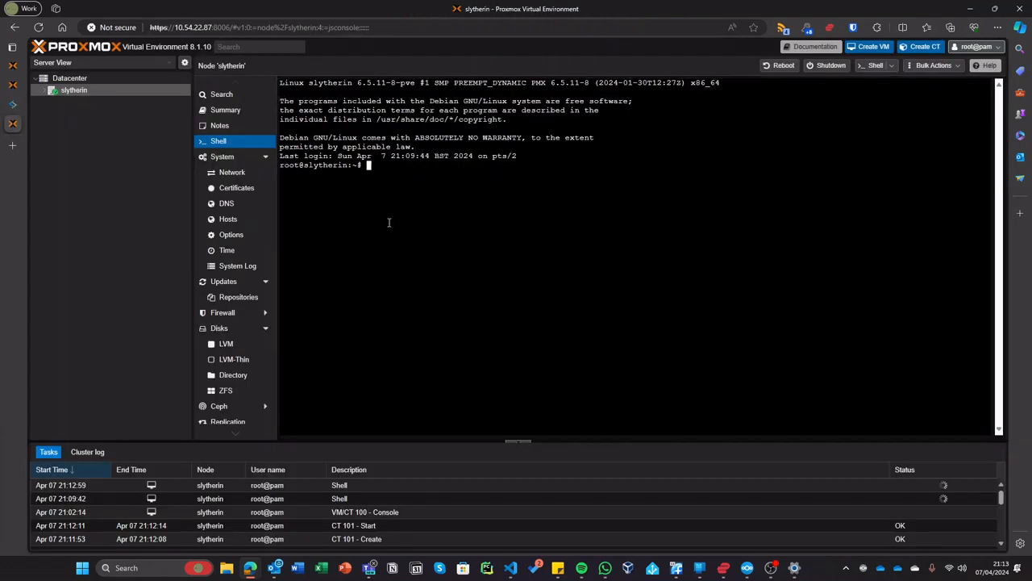
key(ctrl+v)
key(Return)
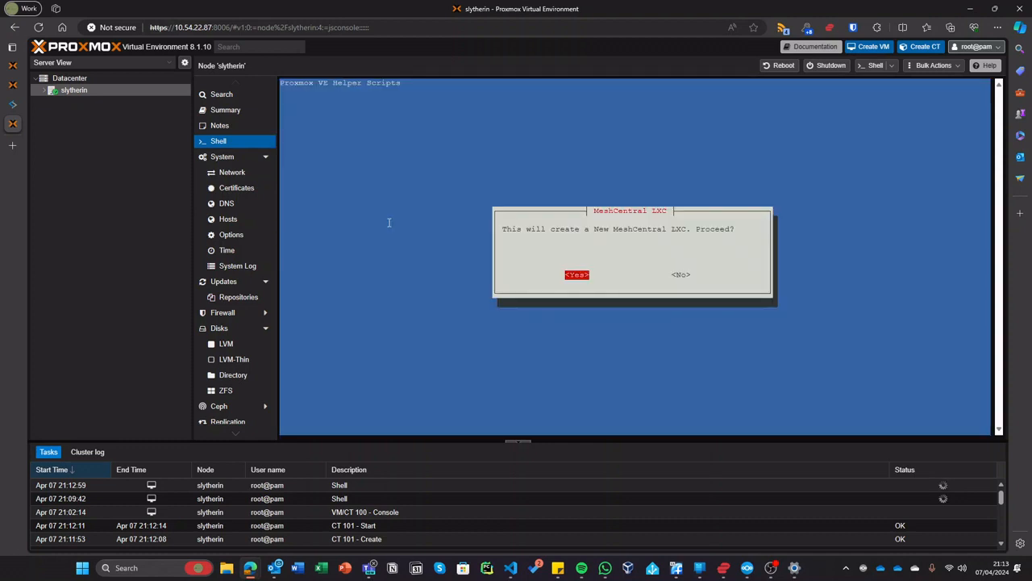
- Confirm a new MeshCentral container with advanced settings, dismissing the tip and distribution notice
key(Right)
key(Left)
key(Return)
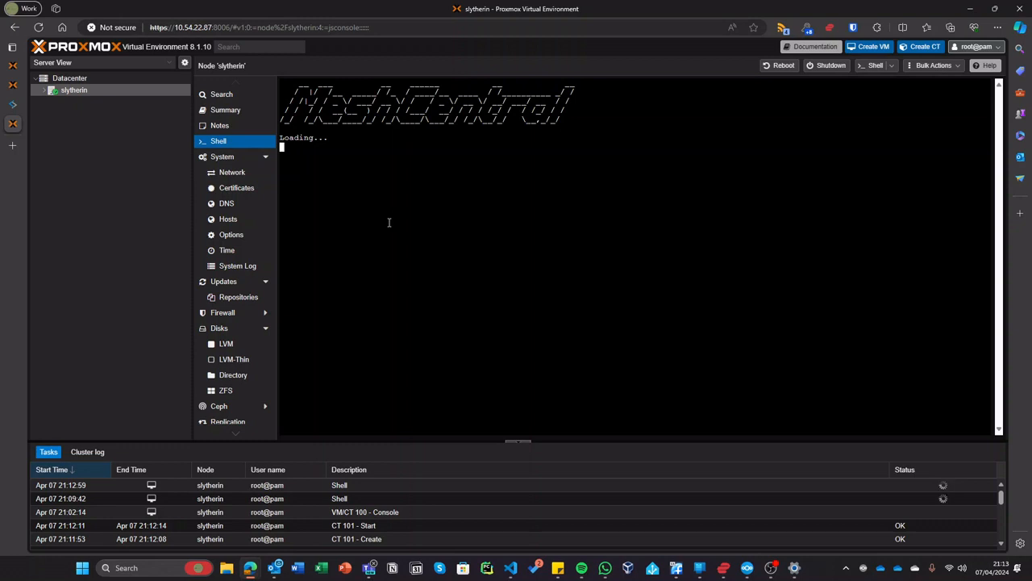
key(Right)
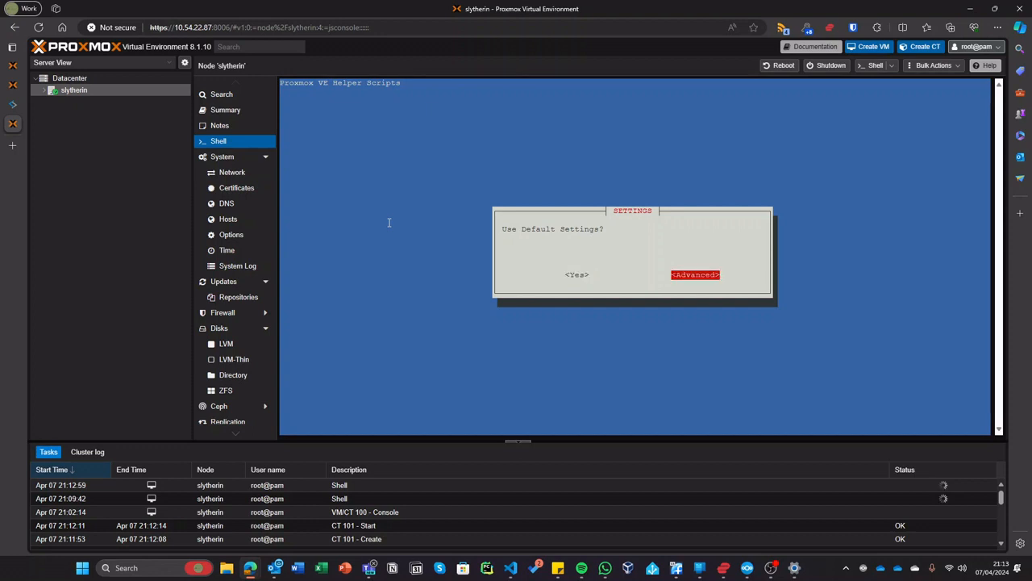
key(Return)
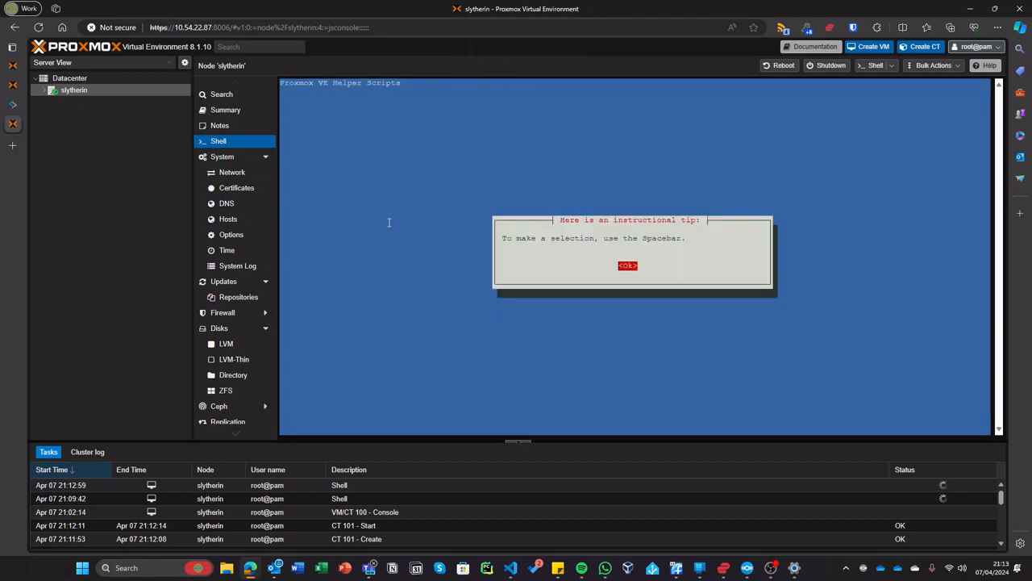
key(Return)
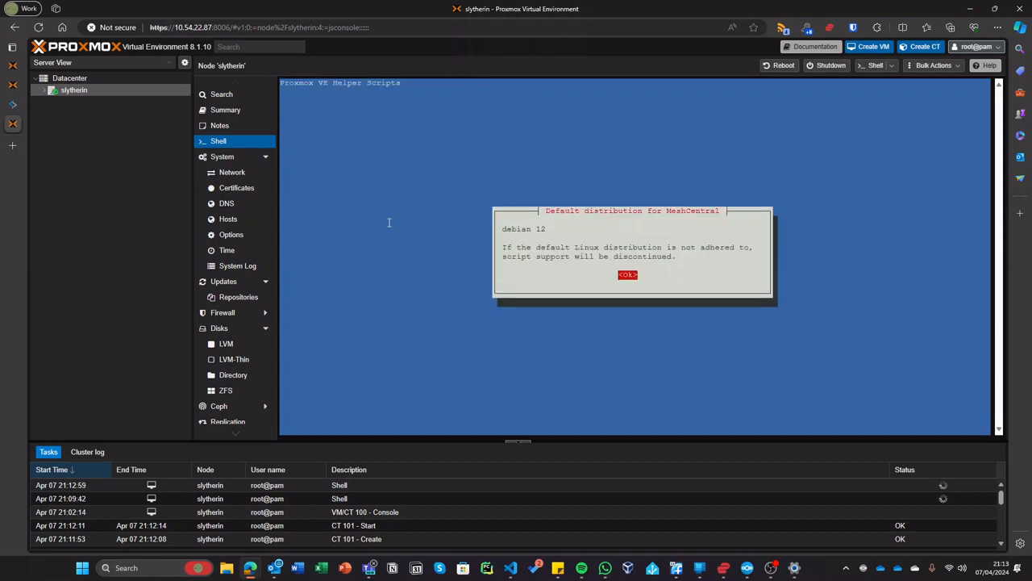
key(Return)
- Keep Debian 12 Bookworm, an unprivileged container and automatic root login, after checking the Wiki.js install
key(Return)
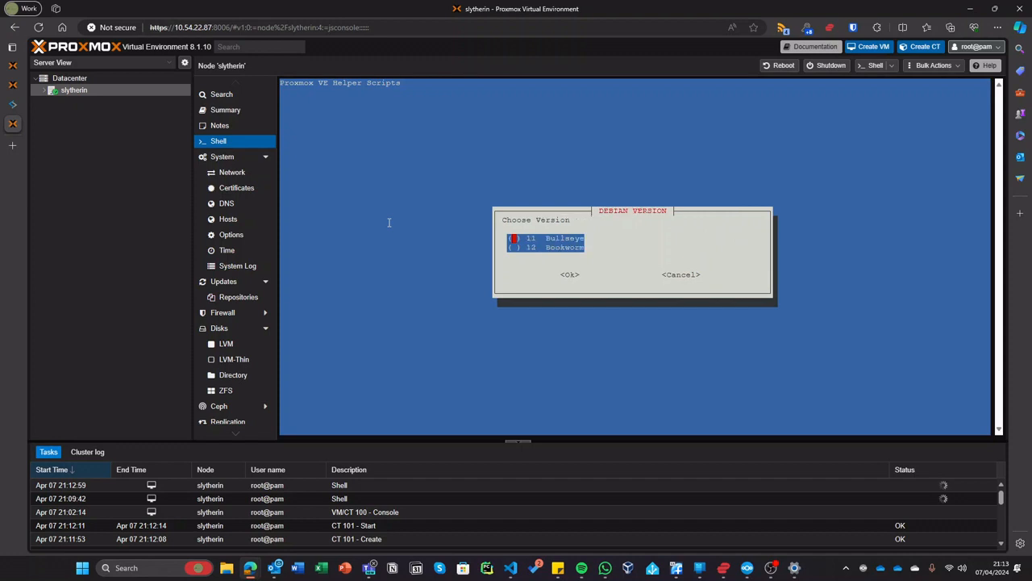
key(Down)
key(Return)
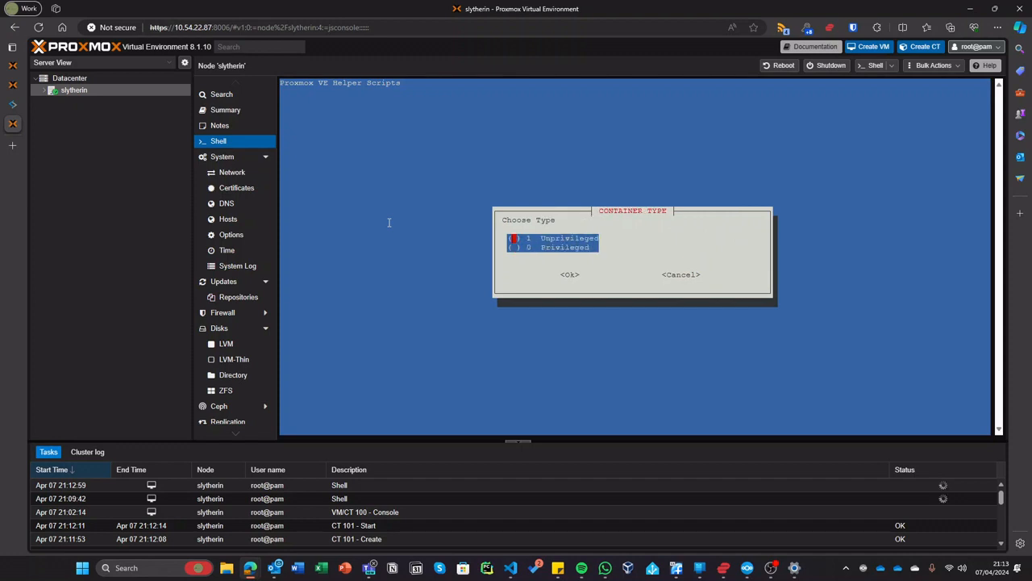
key(Return)
key(Return)
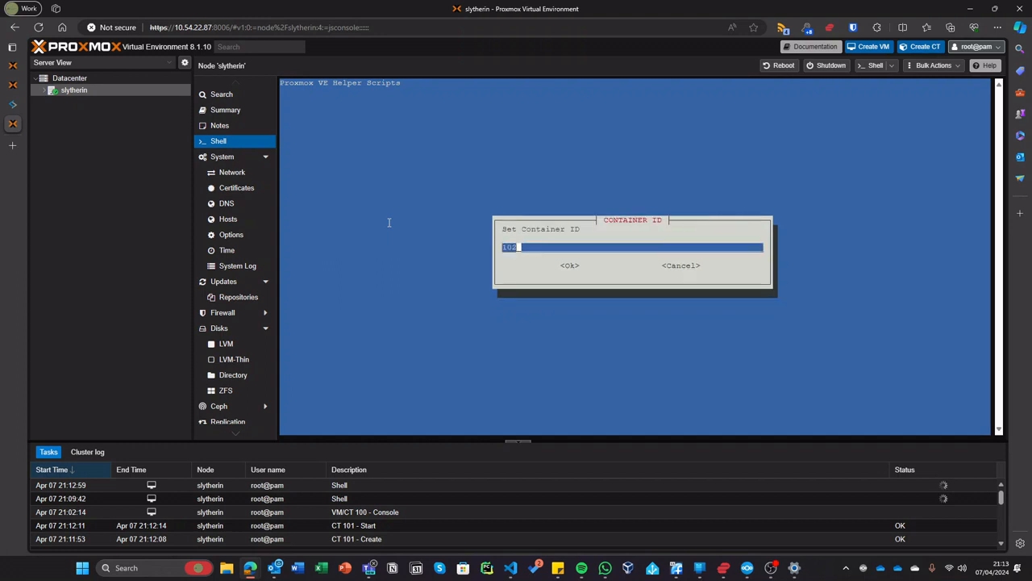
key(Return)
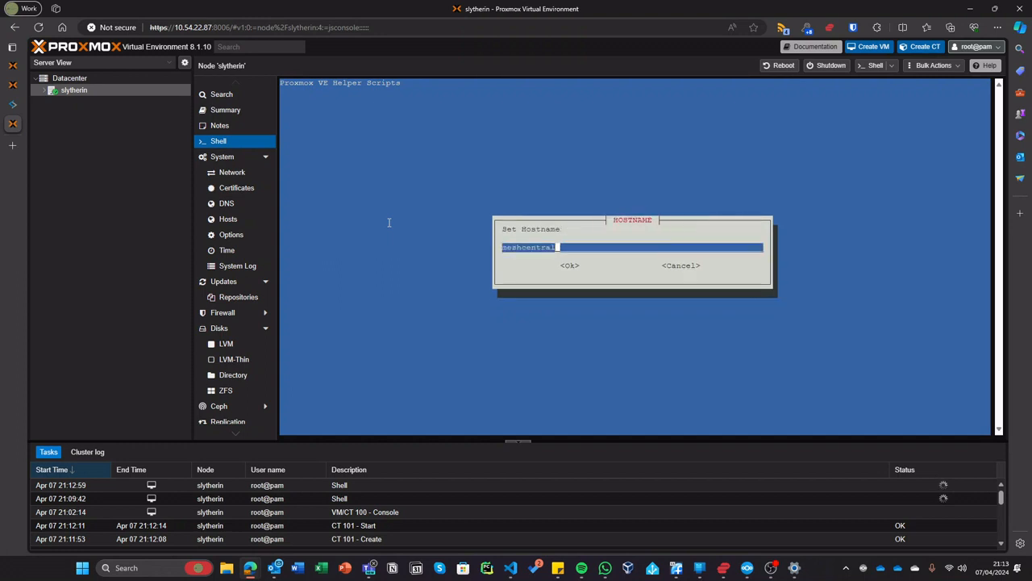
click(49, 84)
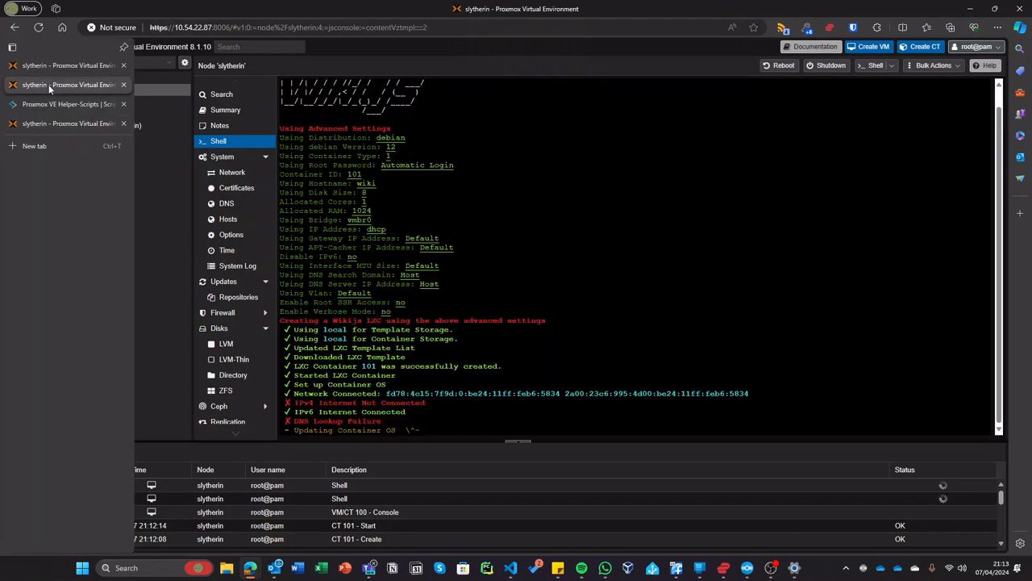
click(44, 124)
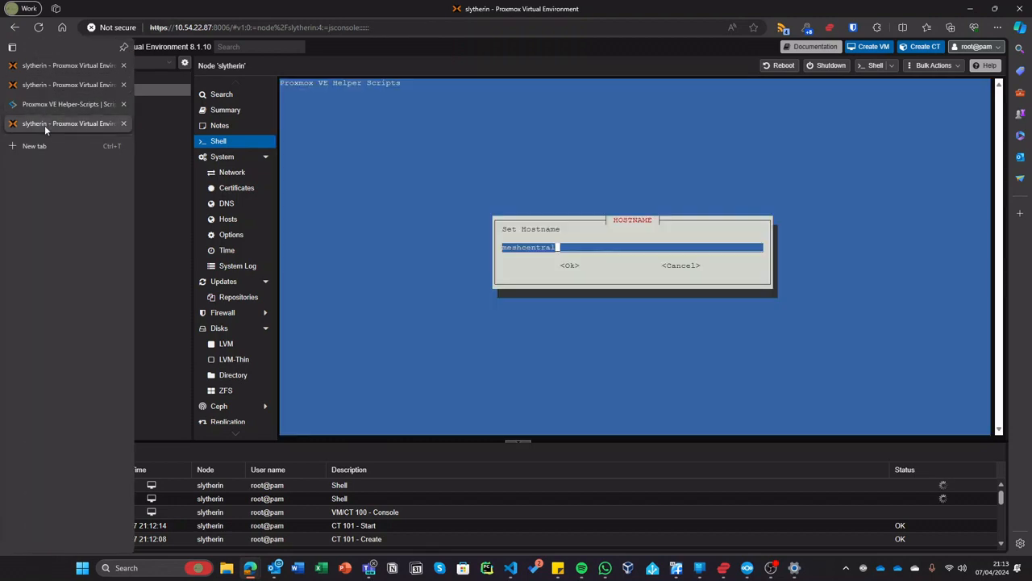
- Keep hostname meshcentral and set a 10 GB disk with 2 CPU cores
key(Return)
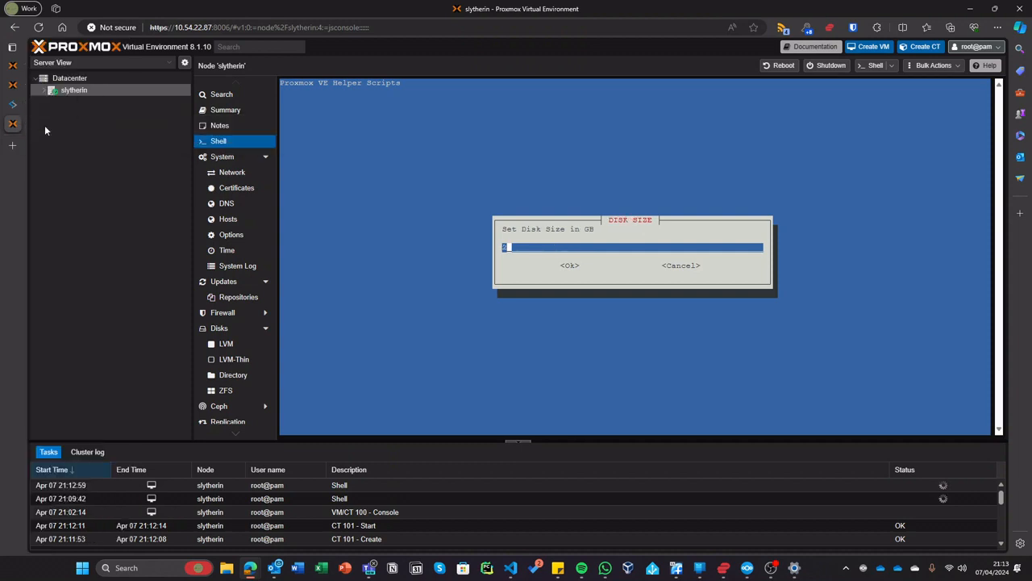
key(BackSpace)
text(10)
key(Return)
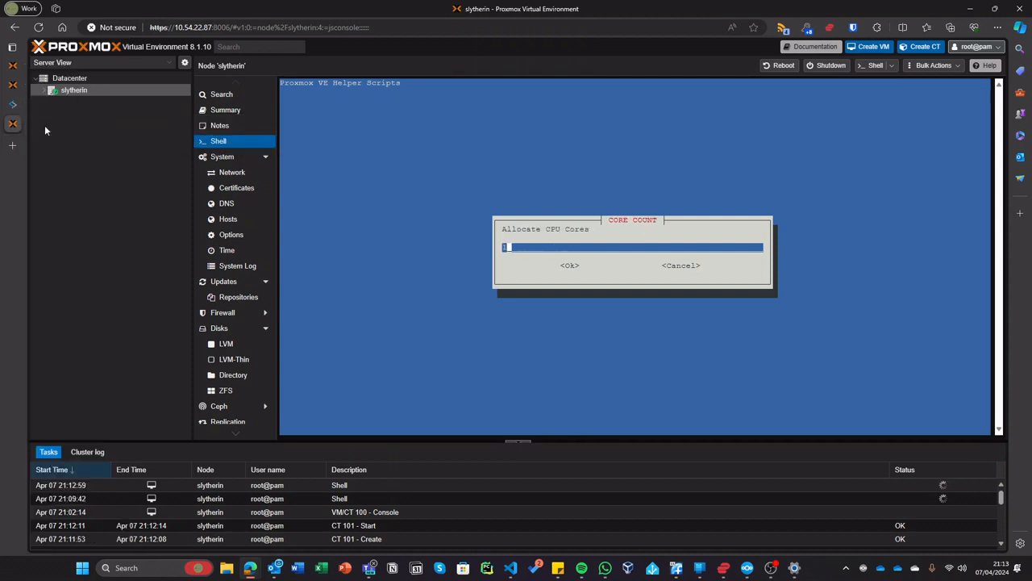
key(BackSpace)
key(Tab)
key(Up)
text(2)
key(Return)
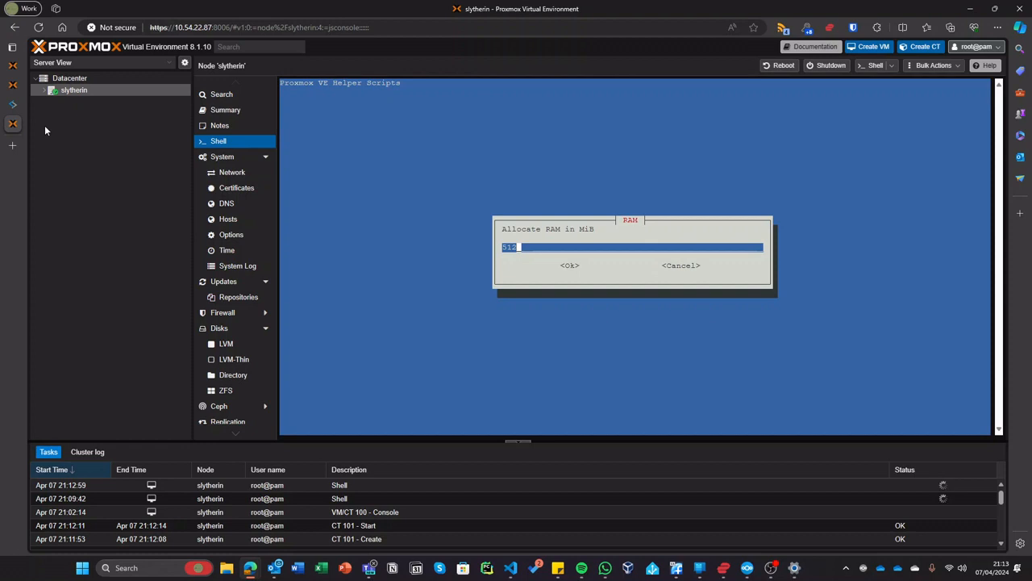
- Set 1024 MiB RAM, keep vmbr0, DHCP, IPv6, default DNS, verbose off, and confirm creation
key(BackSpace)
key(BackSpace)
key(BackSpace)
text(1024)
key(Return)
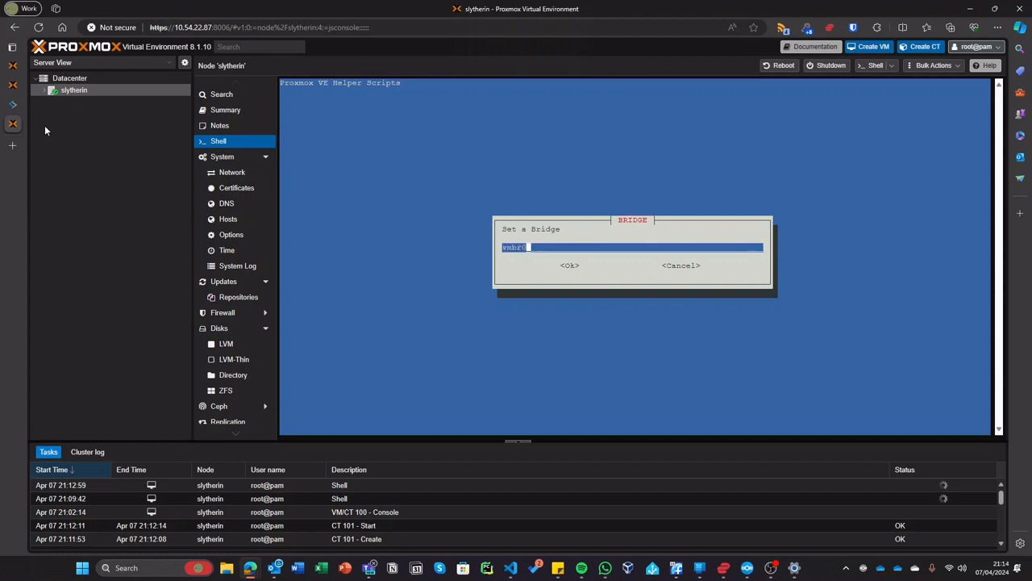
key(Return)
key(Return)
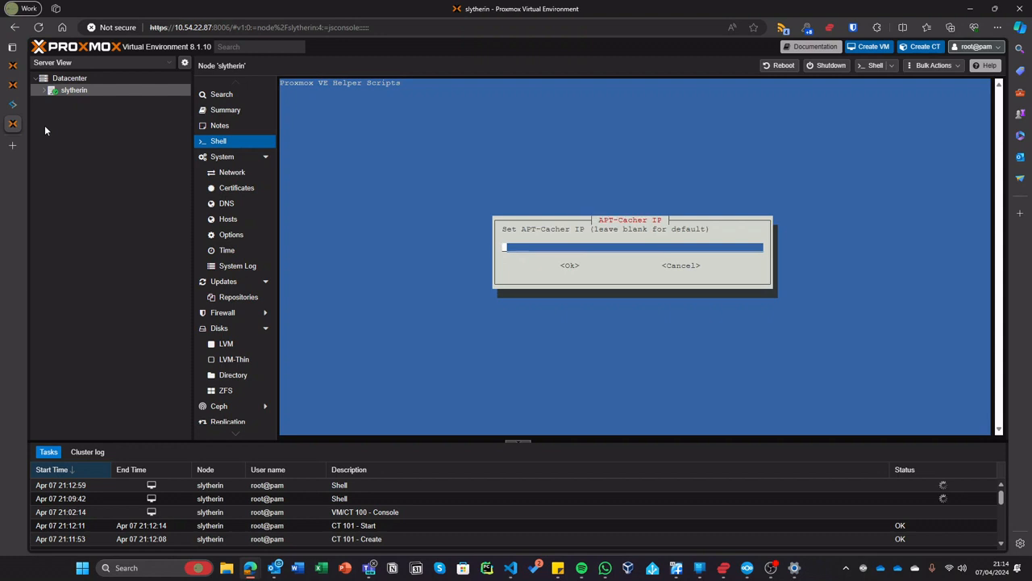
key(Return)
key(Return)
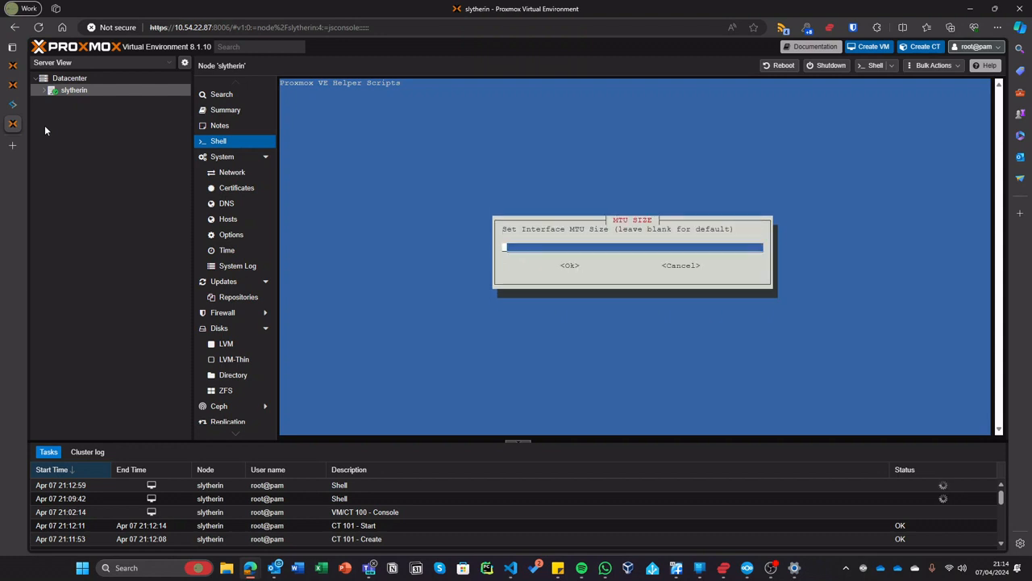
key(Return)
key(Return)
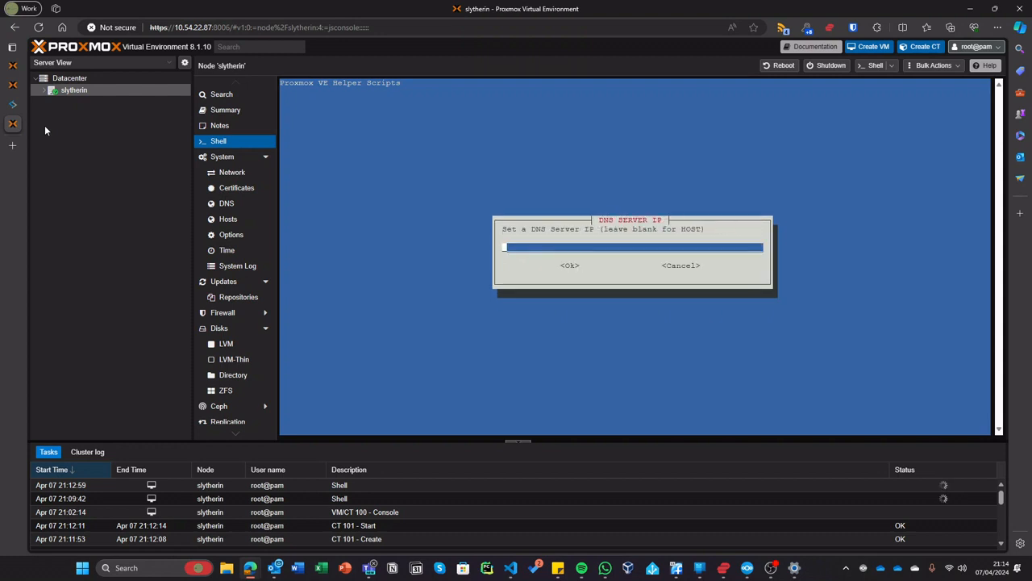
key(Return)
key(Return)
key(Return)
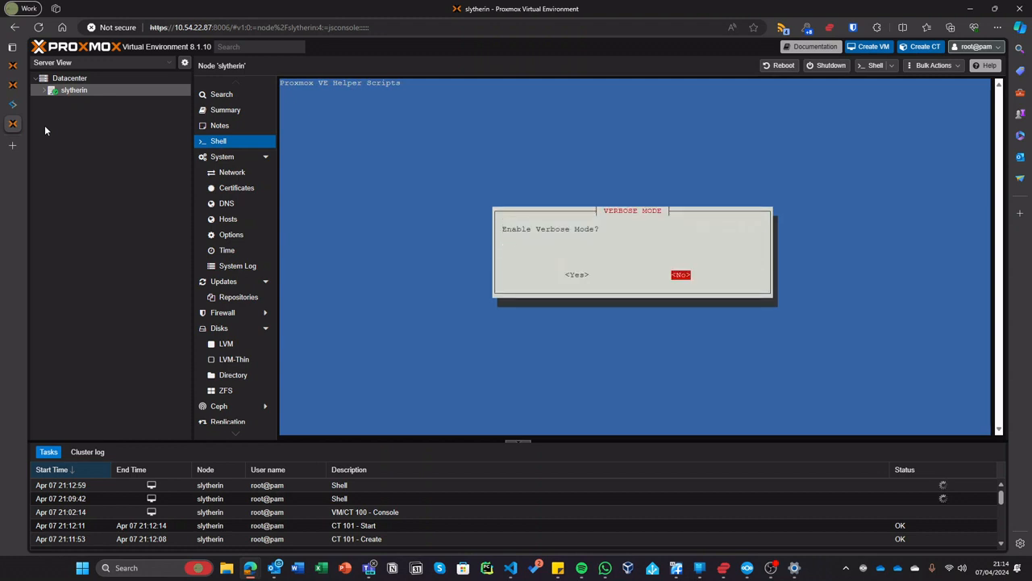
key(Return)
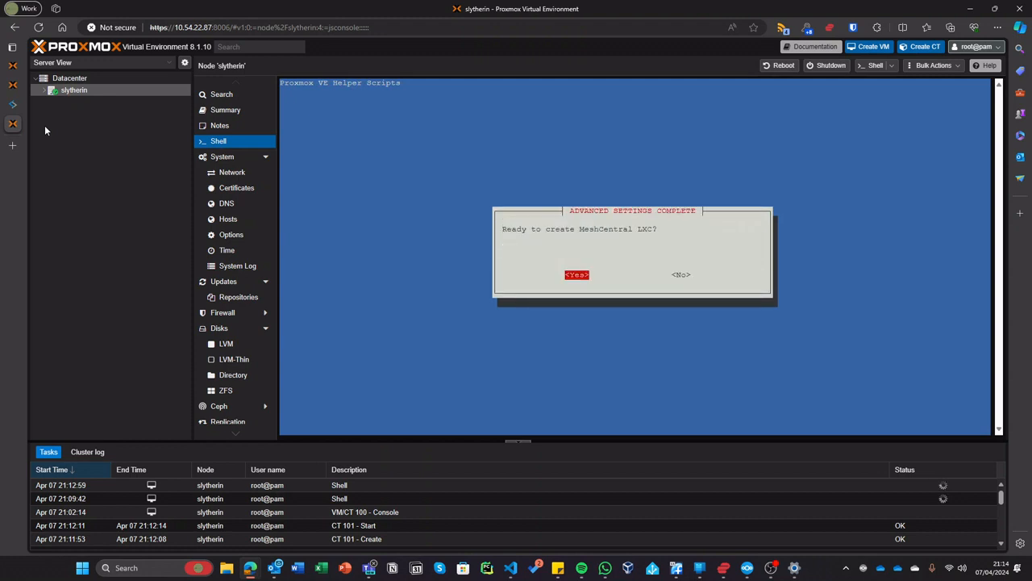
key(Return)
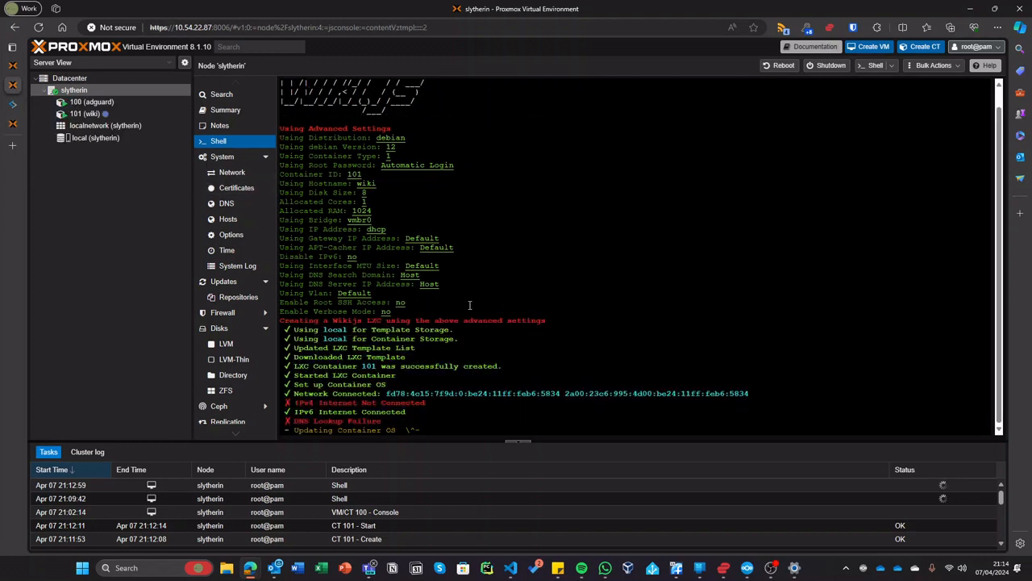
- Review the MeshCentral settings summary while CT 102 is created, then expand the slytherin node
drag(449, 310, 266, 131)
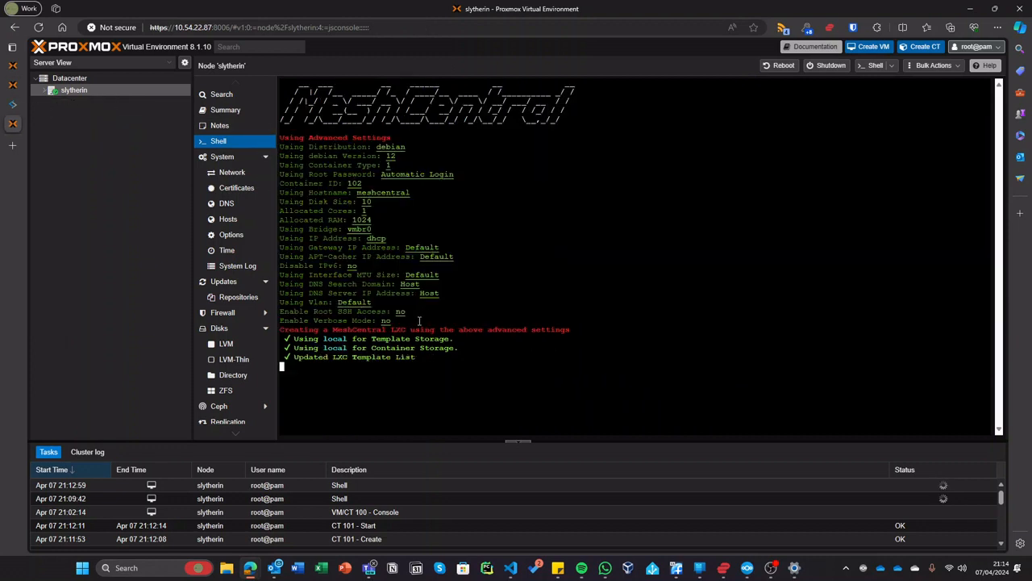
drag(421, 321, 278, 139)
click(463, 125)
click(44, 90)
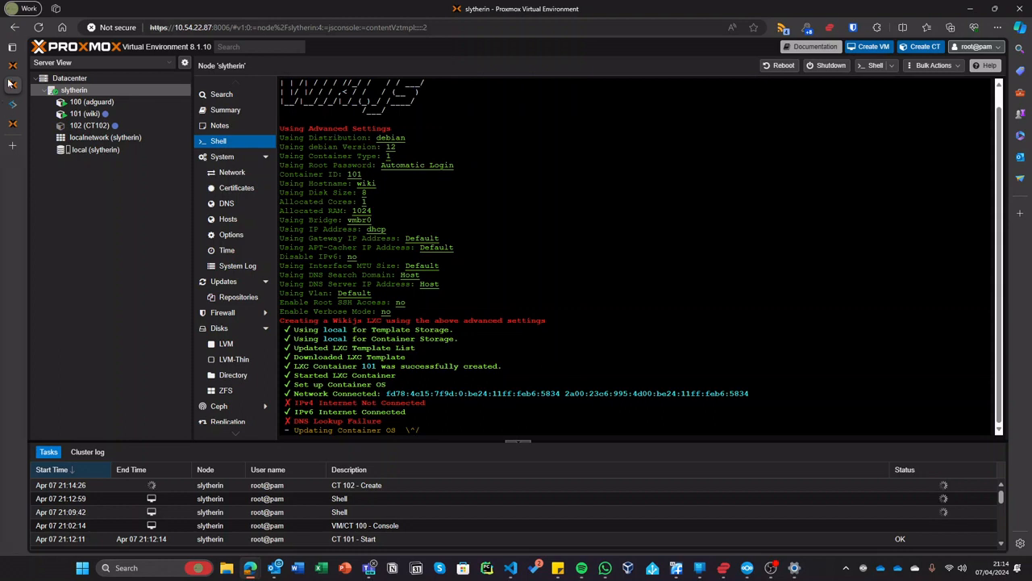
- Check the ISO upload tab, then bring up the finished Wiki.js install output
click(10, 68)
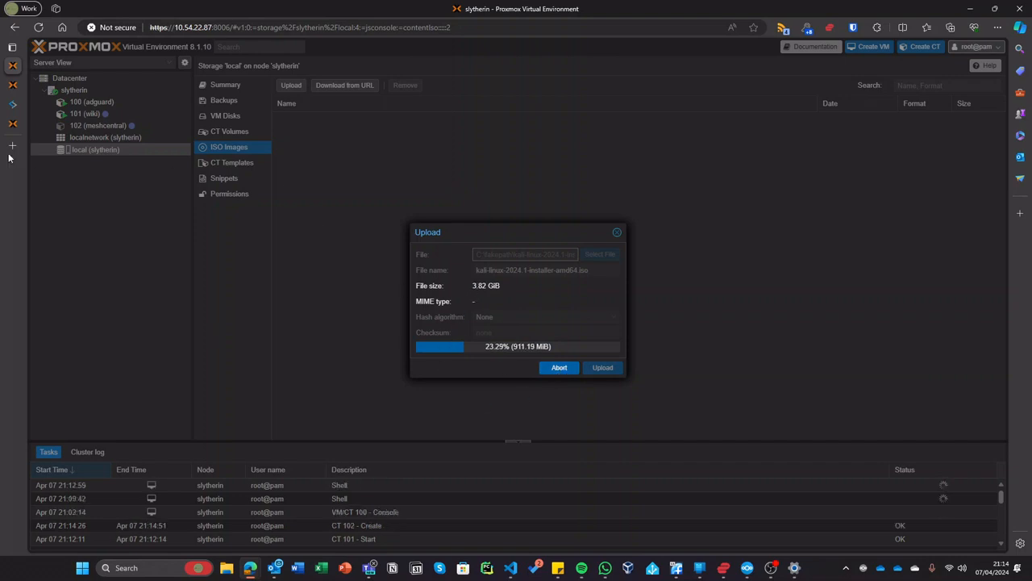
click(10, 86)
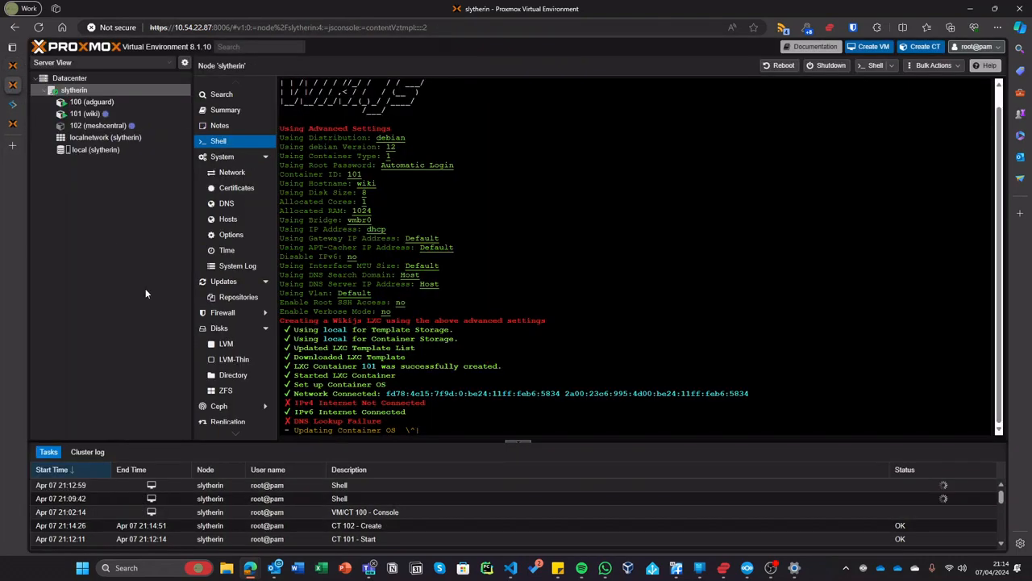
click(22, 123)
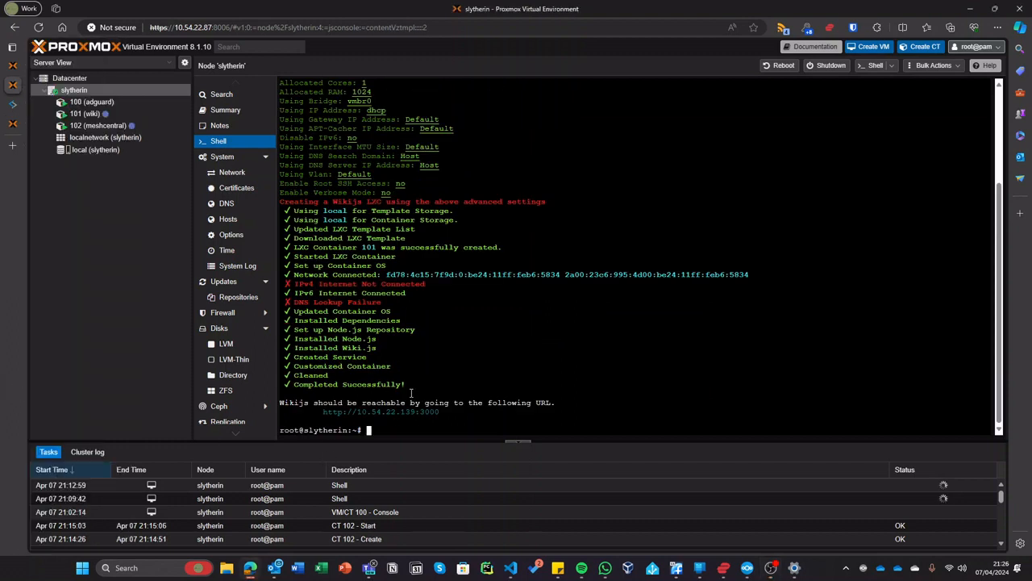
drag(478, 413, 325, 412)
right_click(325, 412)
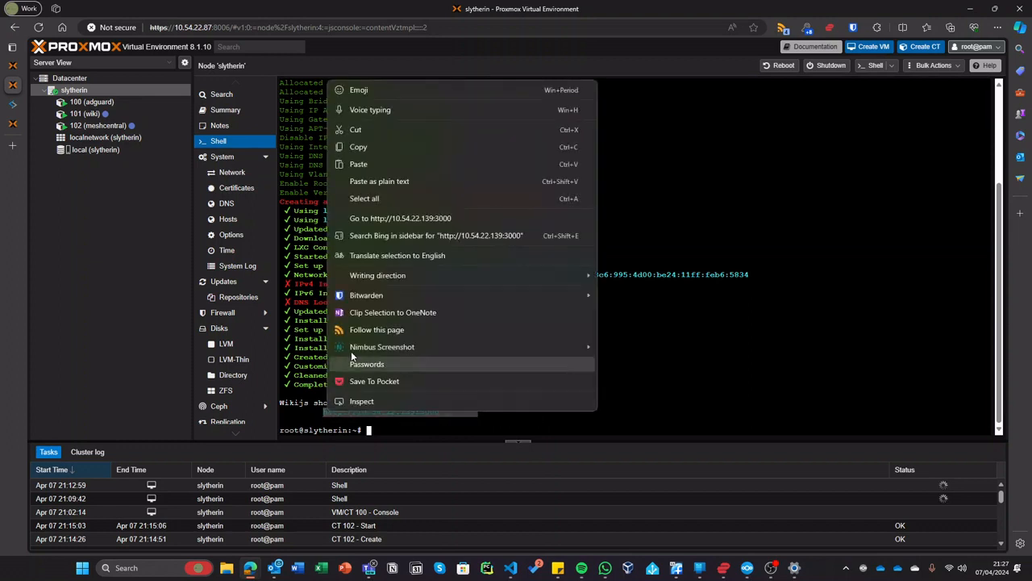
click(348, 143)
key(ctrl+t)
key(ctrl+v)
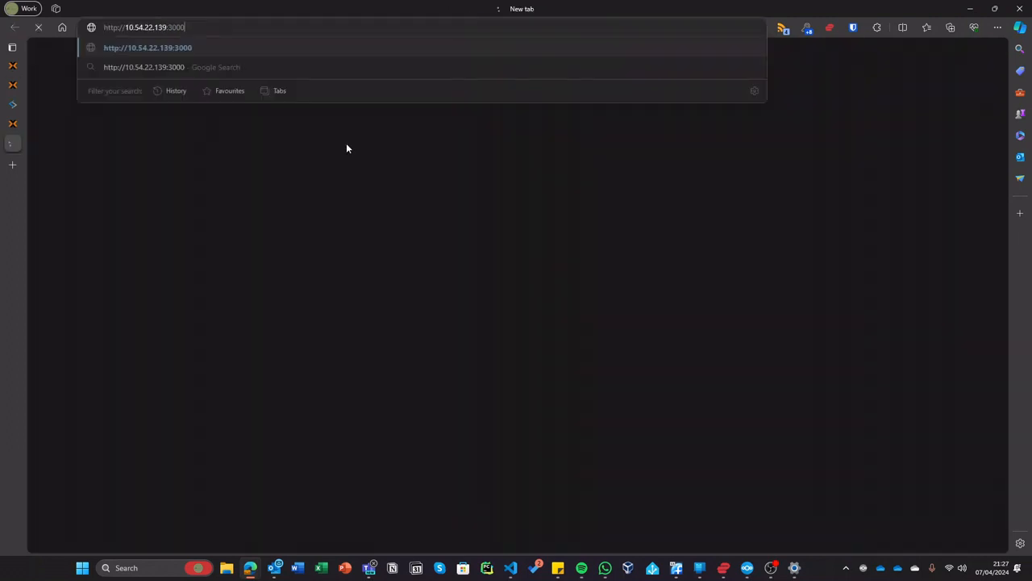
key(Return)
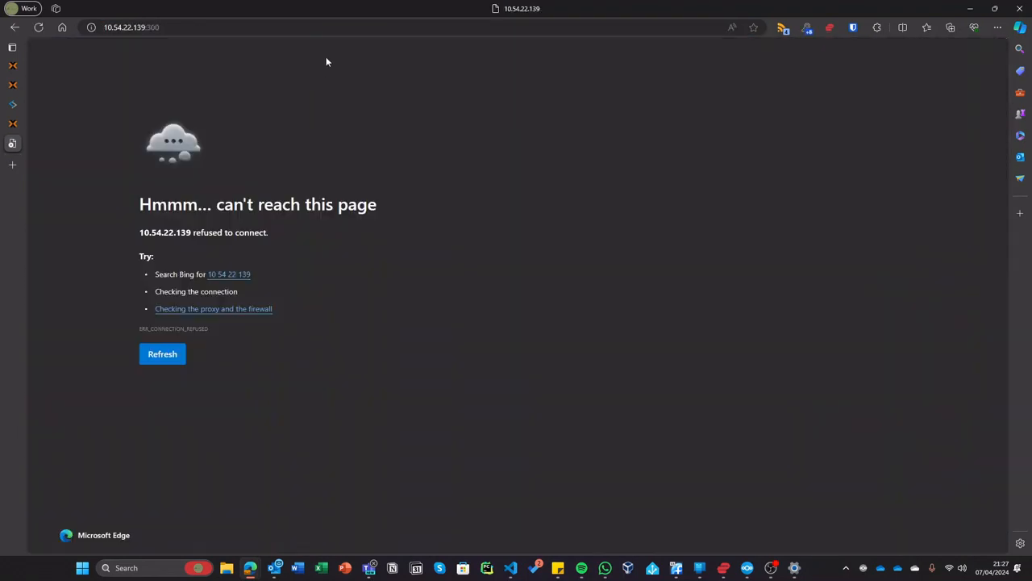
click(313, 29)
key(ctrl+v)
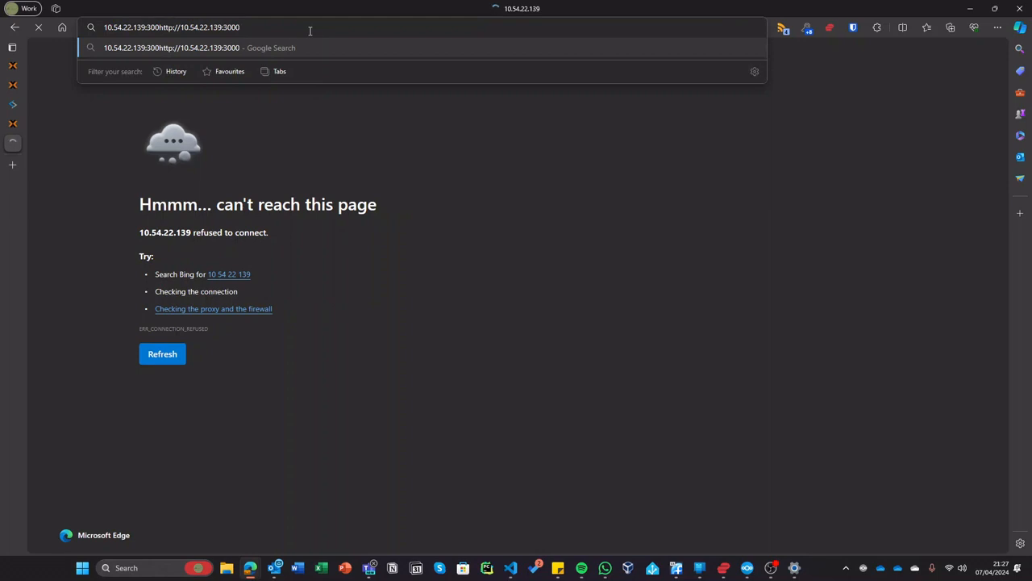
key(ctrl+a)
key(ctrl+v)
key(Return)
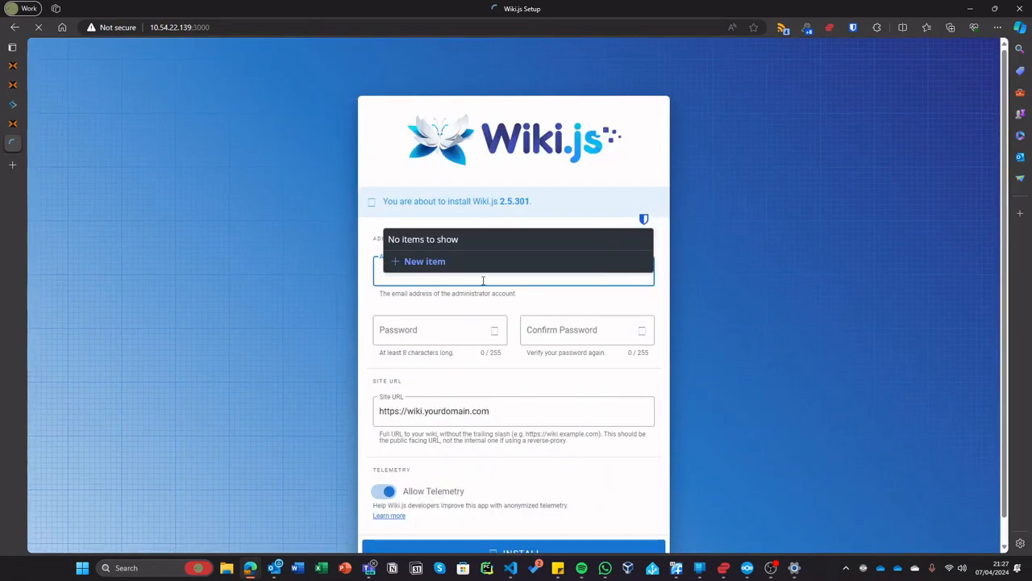
- Enter the administrator e-mail and password in the Wiki.js setup form
click(842, 211)
click(470, 284)
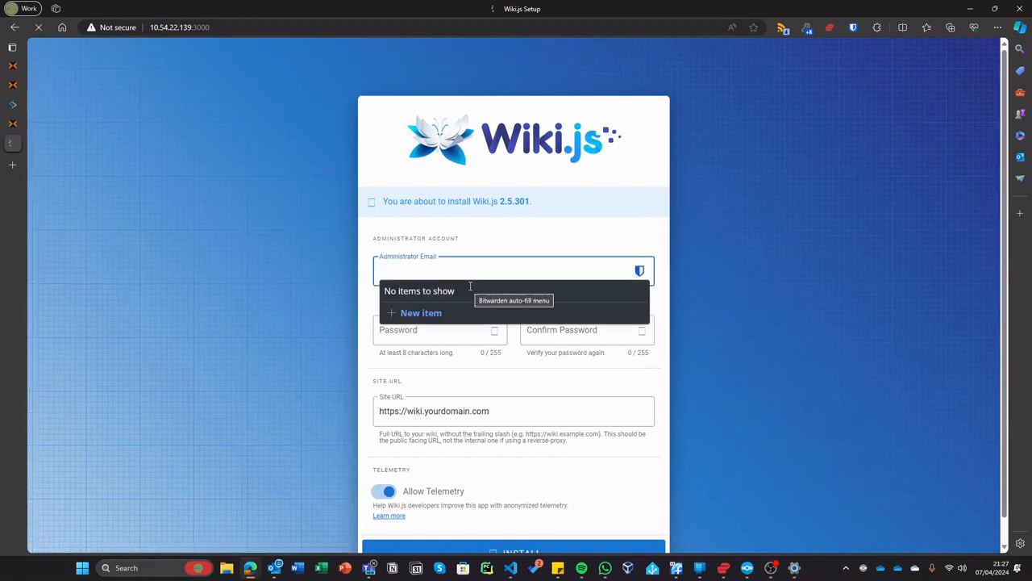
text(admin@example.com)
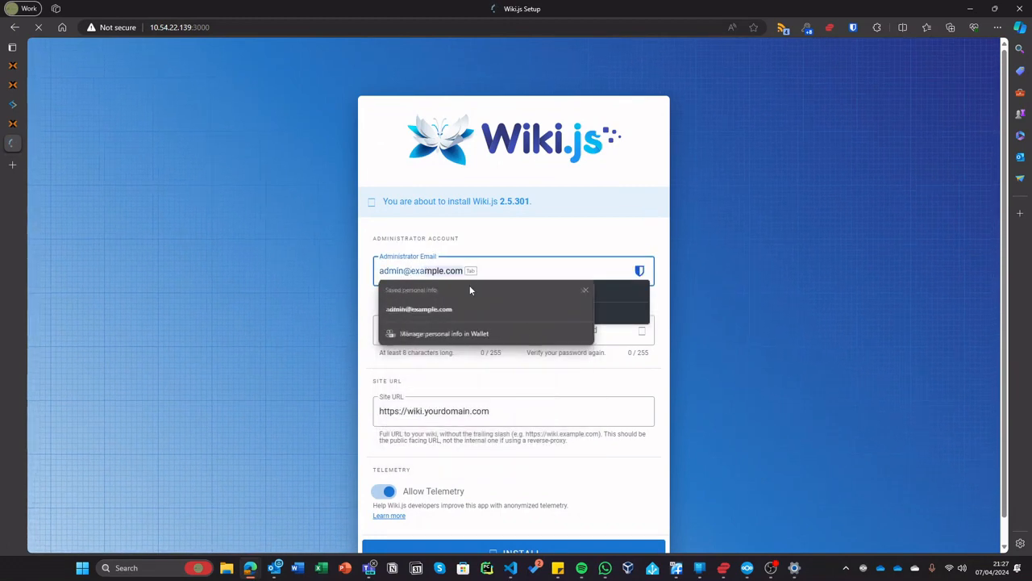
key(Tab)
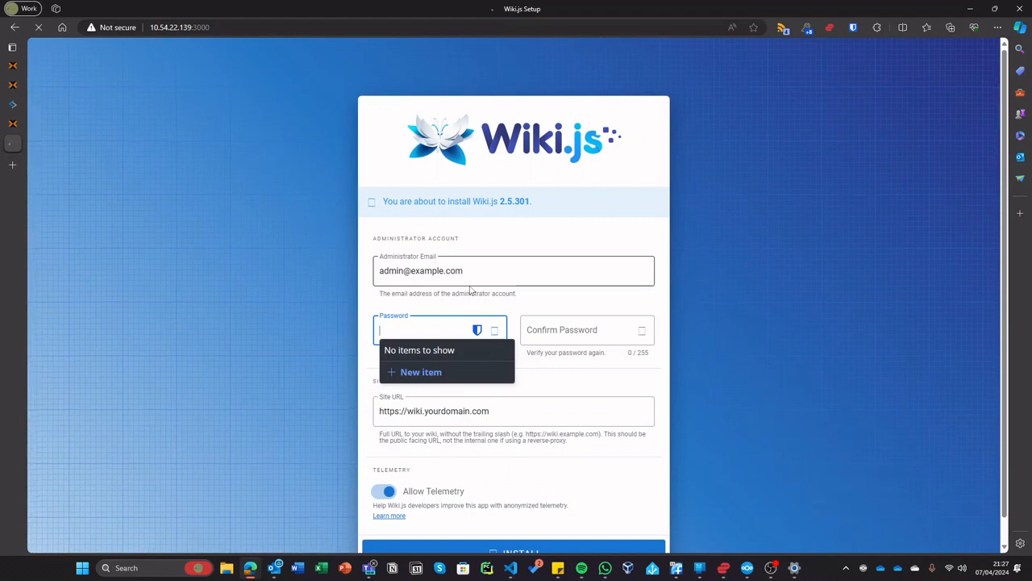
text(••••••••••)
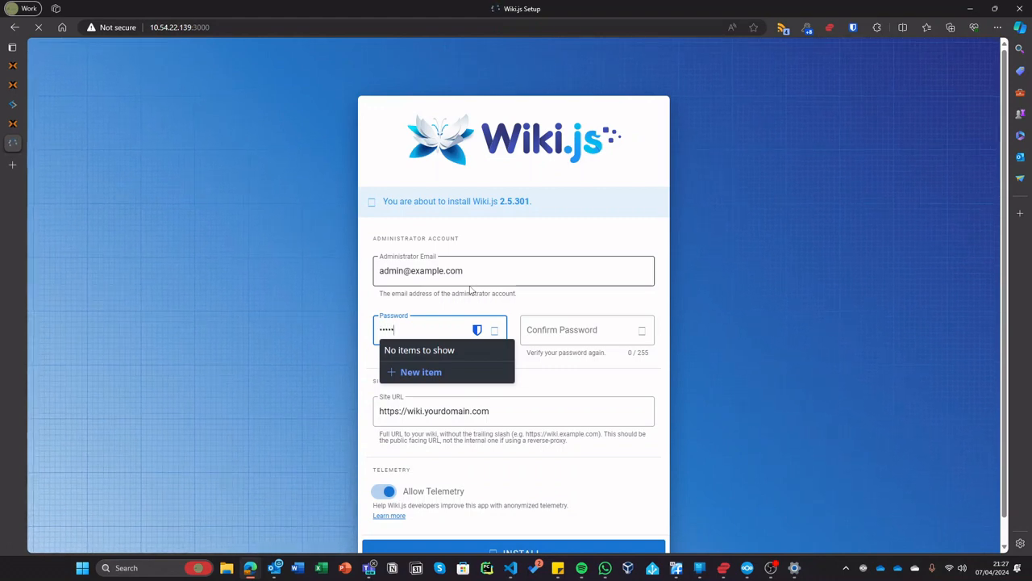
text(•)
key(Tab)
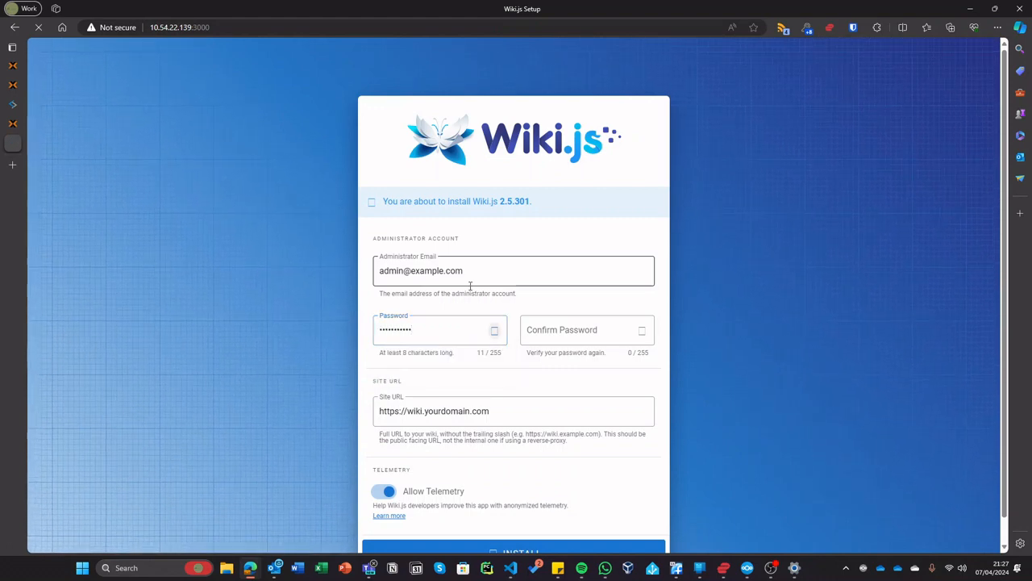
text(•••••••••••)
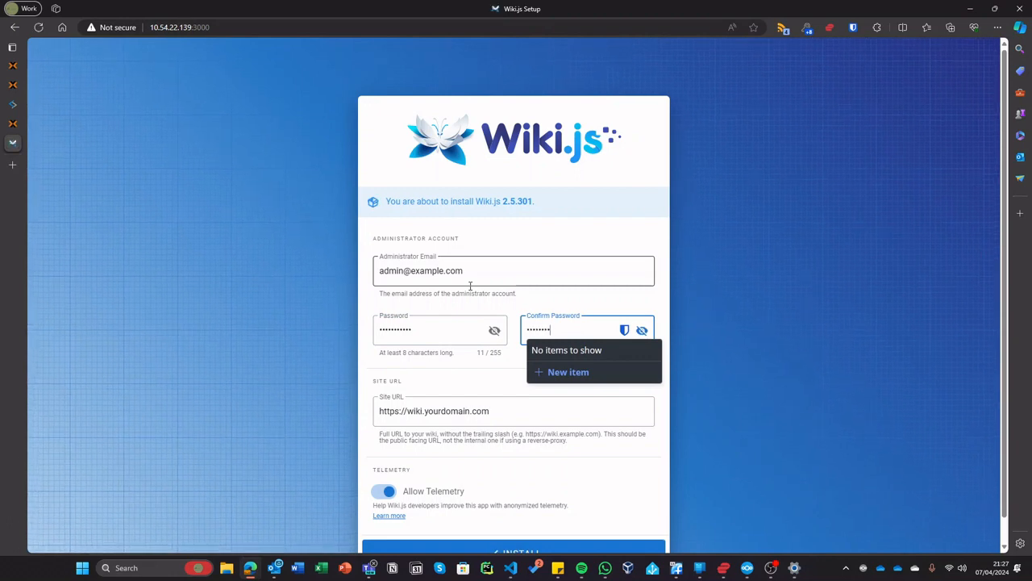
click(715, 315)
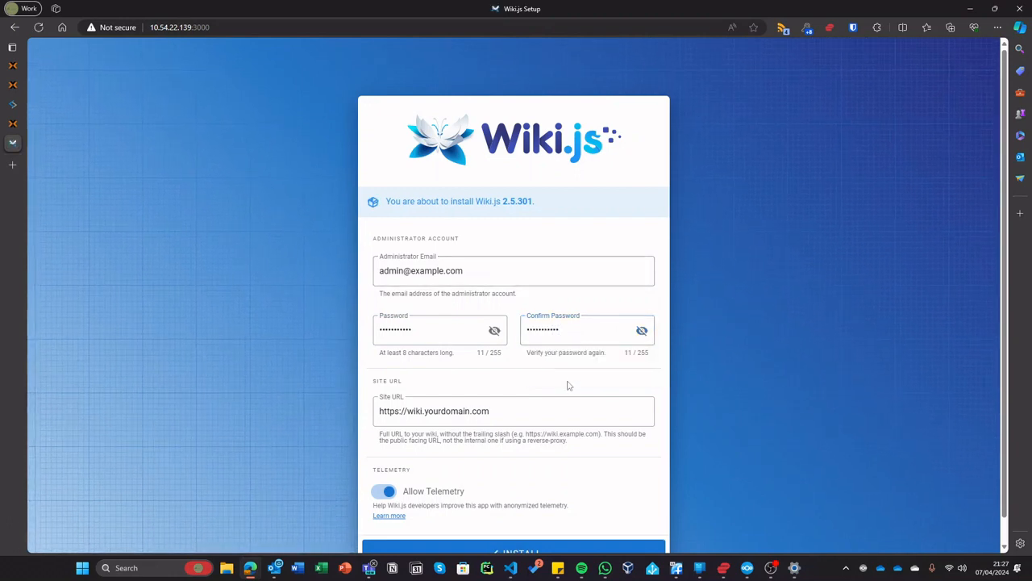
drag(501, 410, 394, 418)
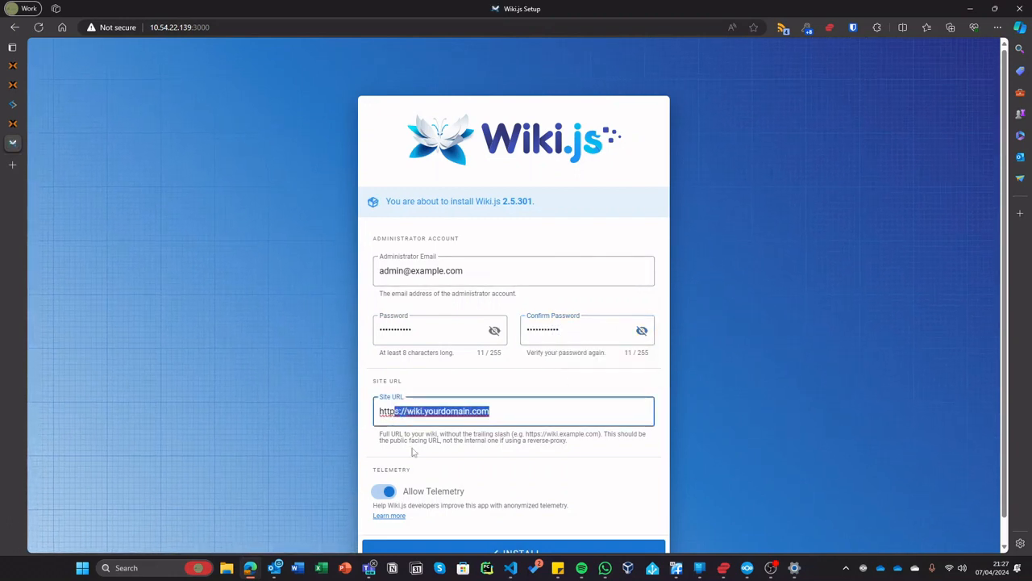
text(://10.)
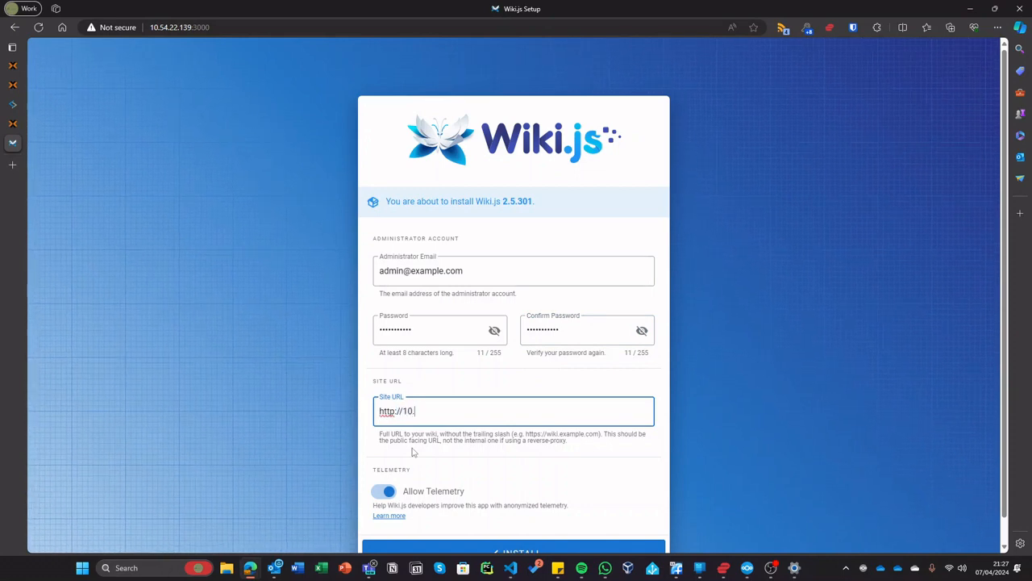
text(54.22.139)
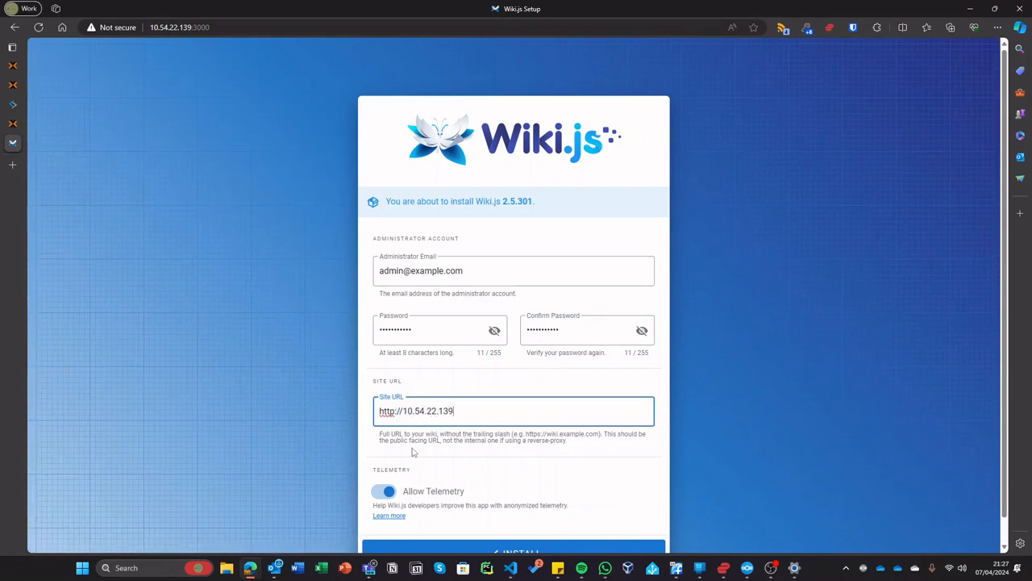
text(:3000)
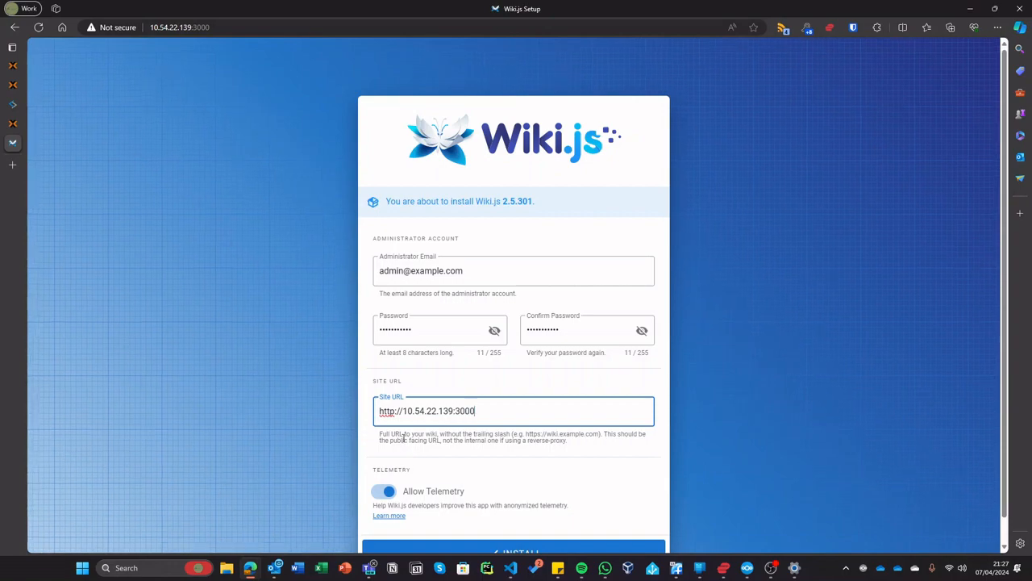
scroll(438, 516, down, 1)
click(449, 526)
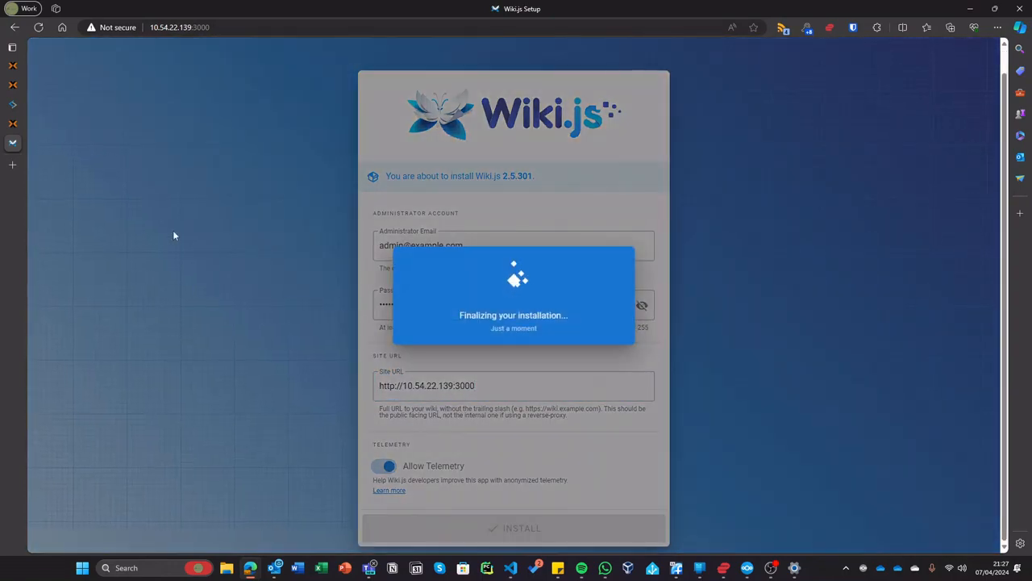
click(24, 123)
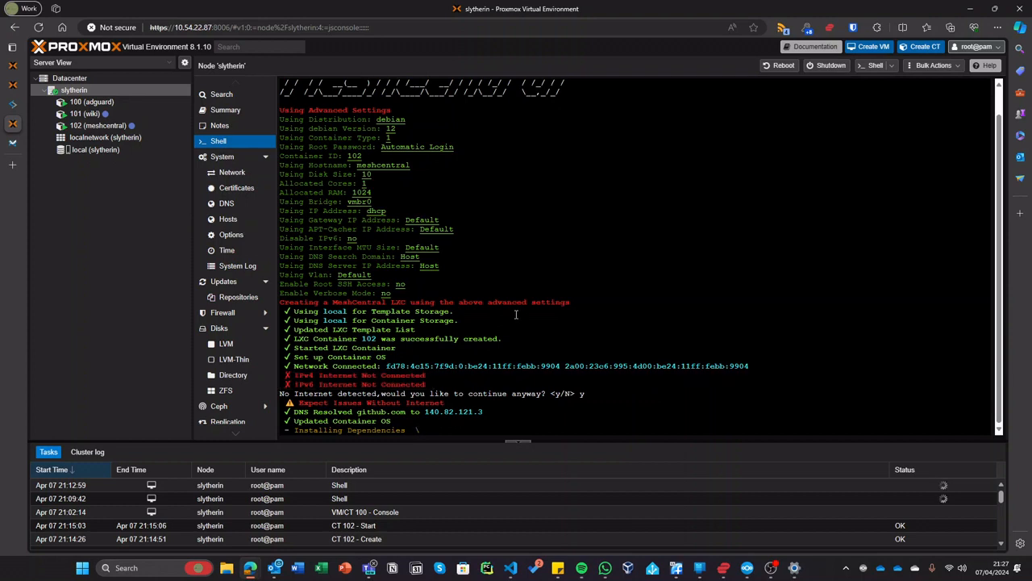
- Stop the meshcentral container 102
click(148, 125)
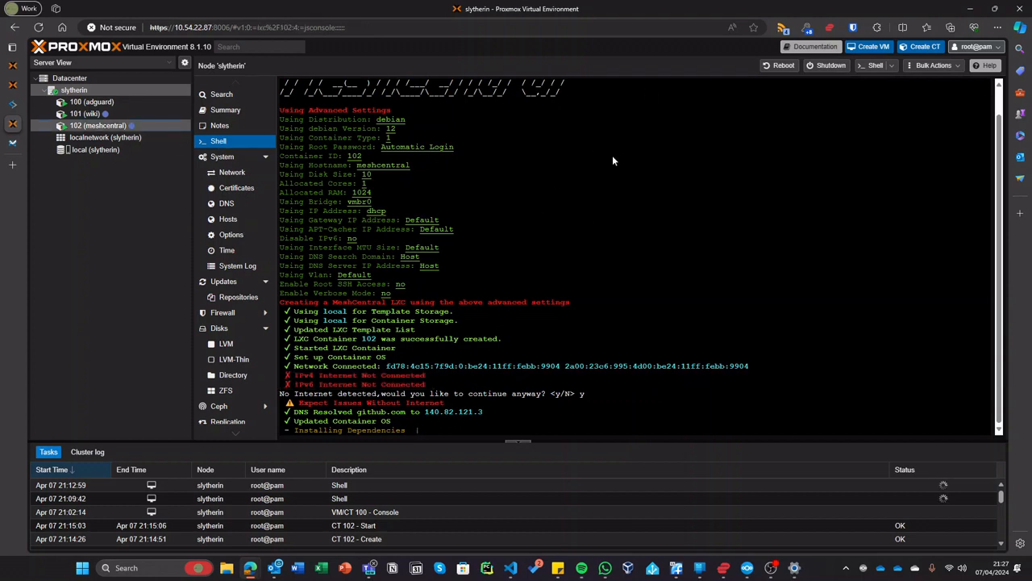
click(865, 70)
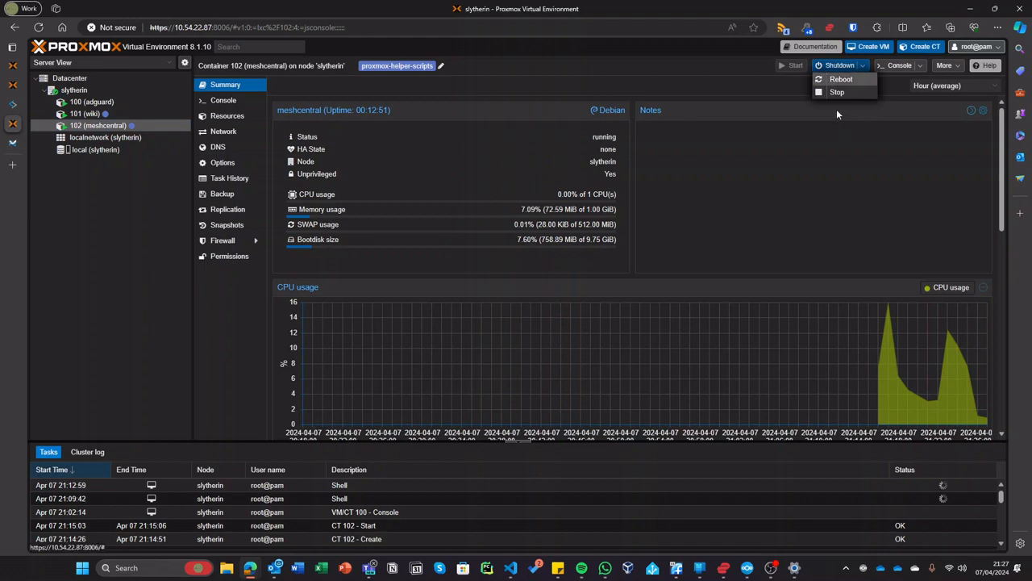
click(839, 93)
click(496, 317)
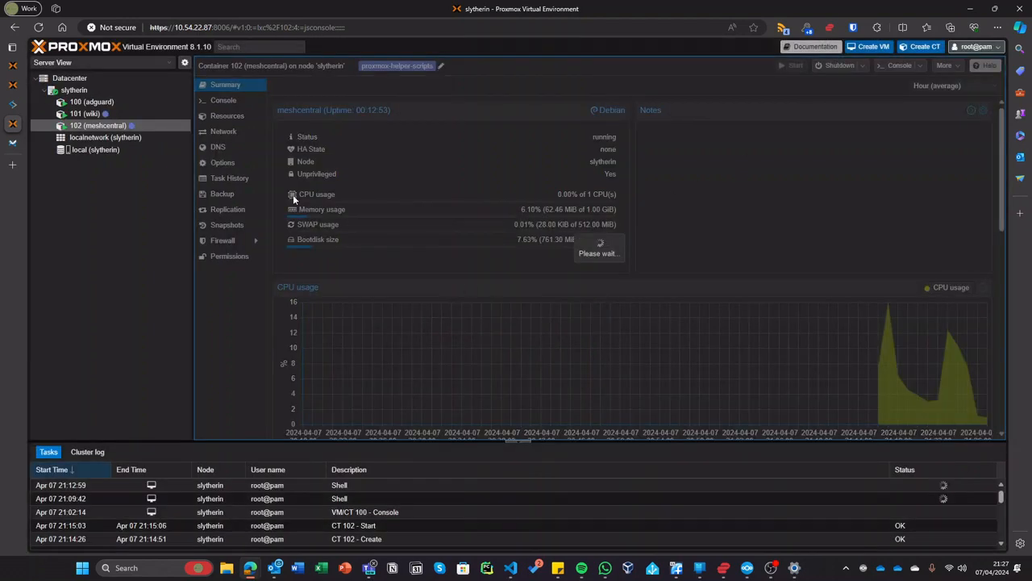
- Check the ISO upload and Wiki.js setup tabs, then return to container 102
click(73, 89)
click(13, 66)
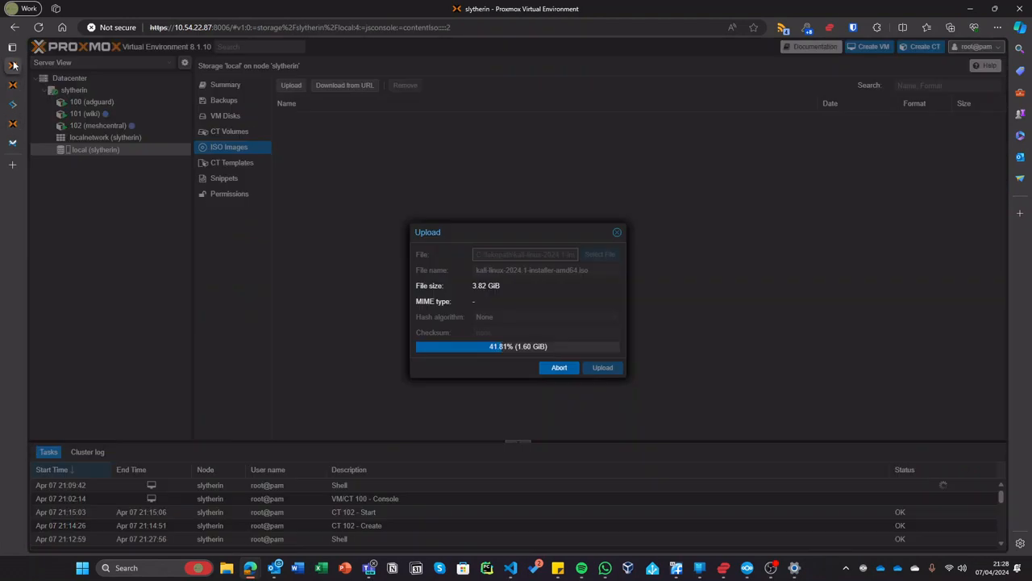
click(13, 142)
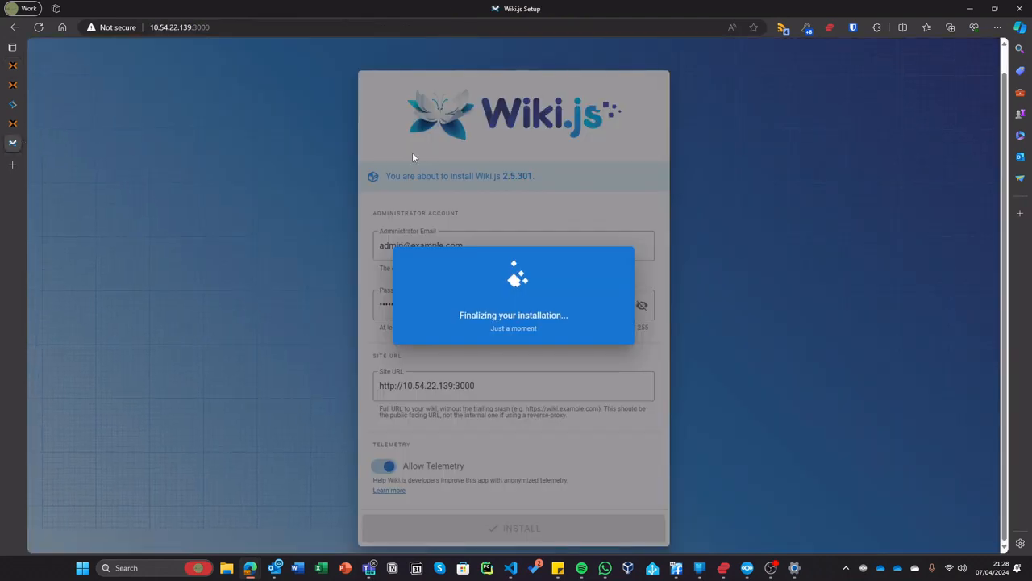
click(13, 123)
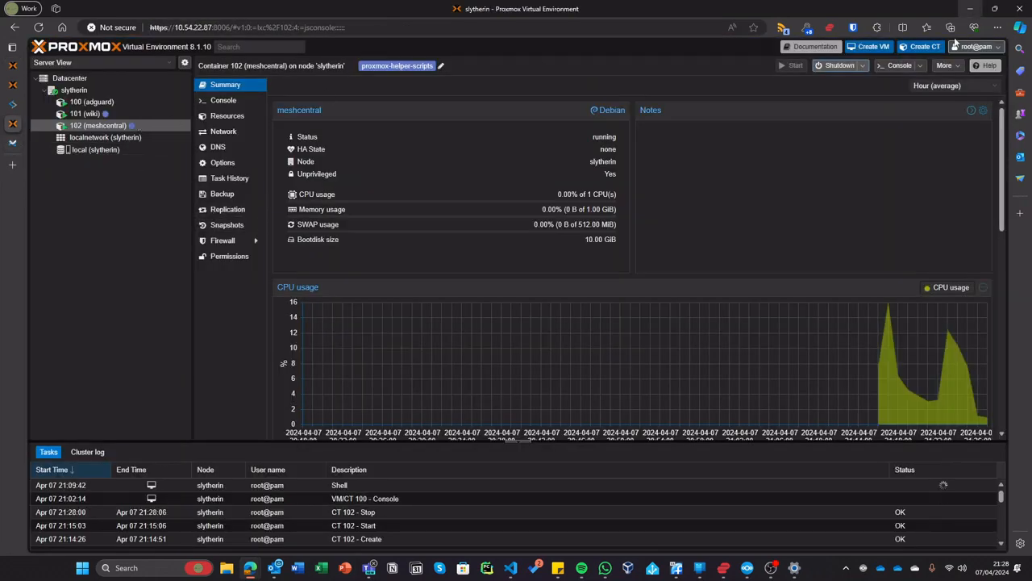
- Destroy container 102, entering ID 102 to confirm the removal
click(945, 66)
click(953, 123)
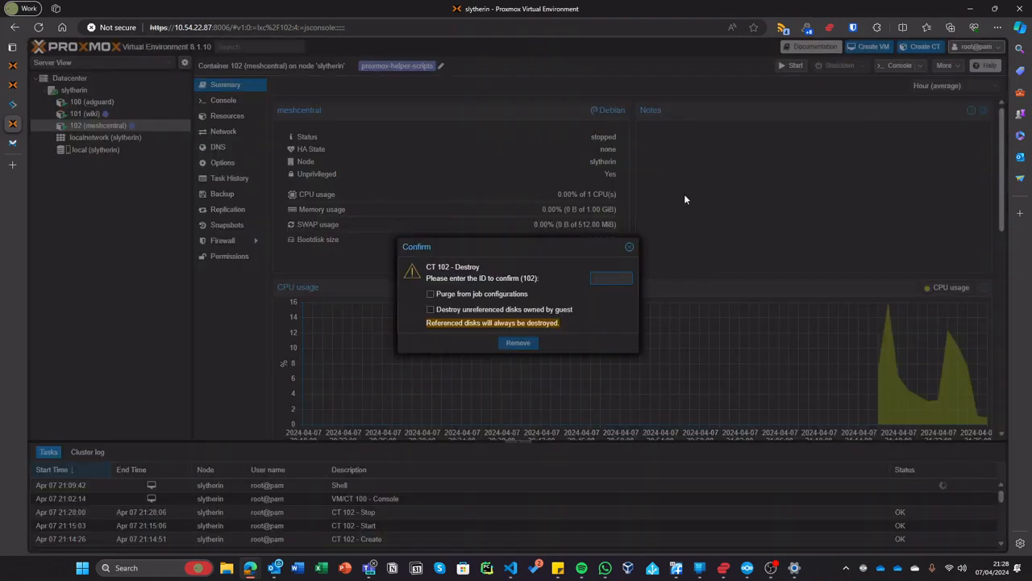
text(102)
key(Return)
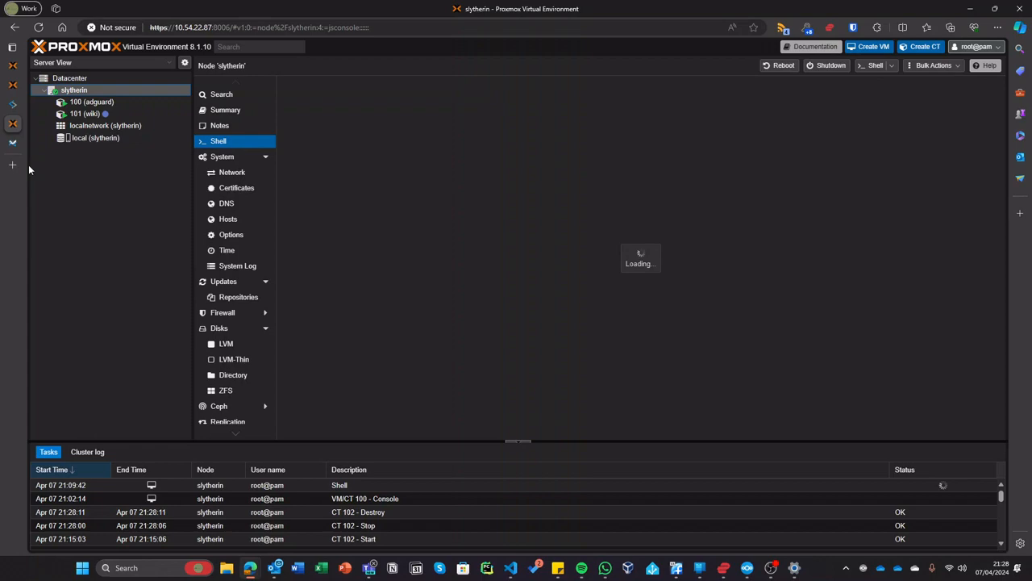
click(12, 165)
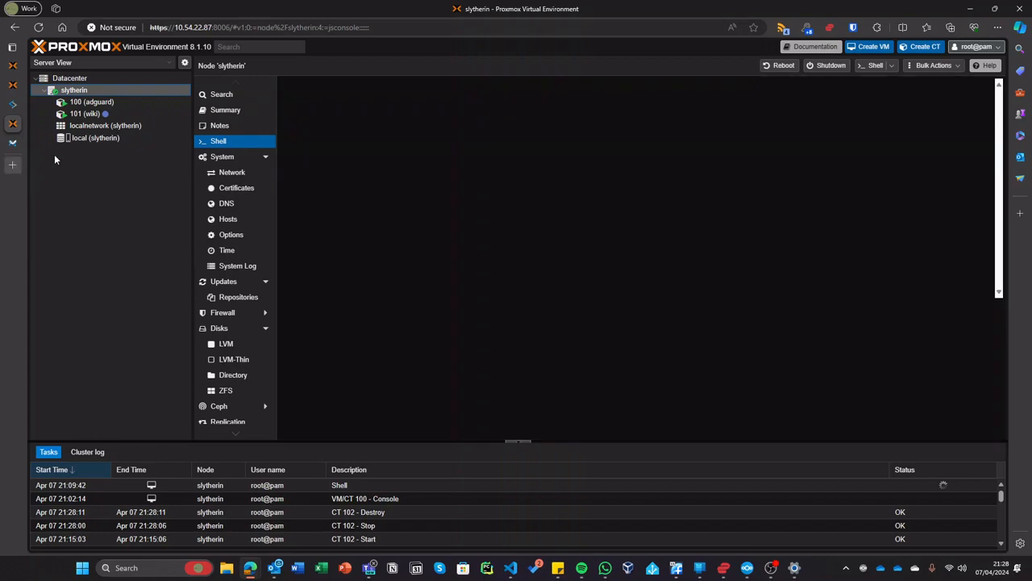
- Search for 'meshcentral', open its GitHub repository, and open the Installation Guide PDF
text(meshc)
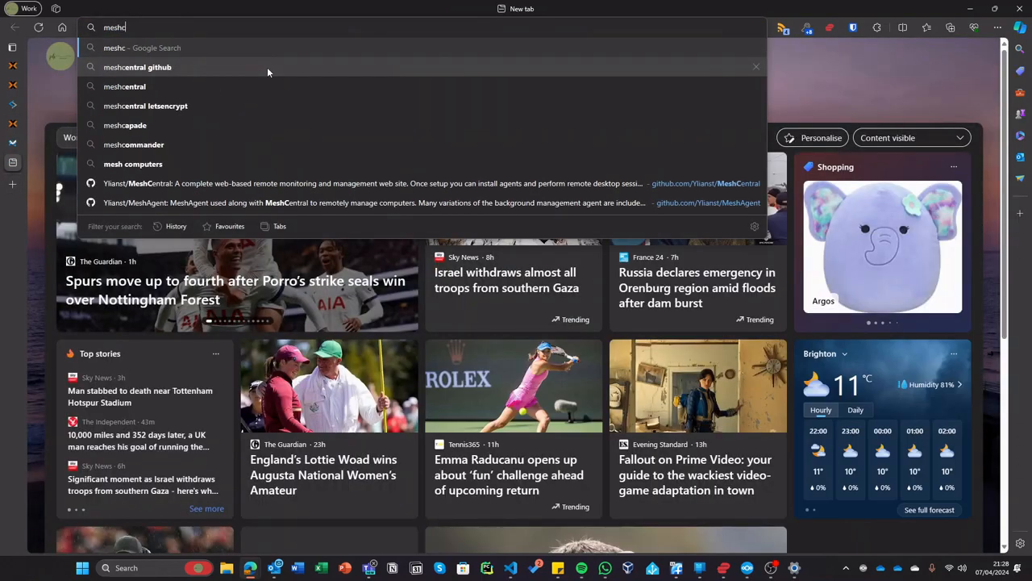
text(entral)
key(Return)
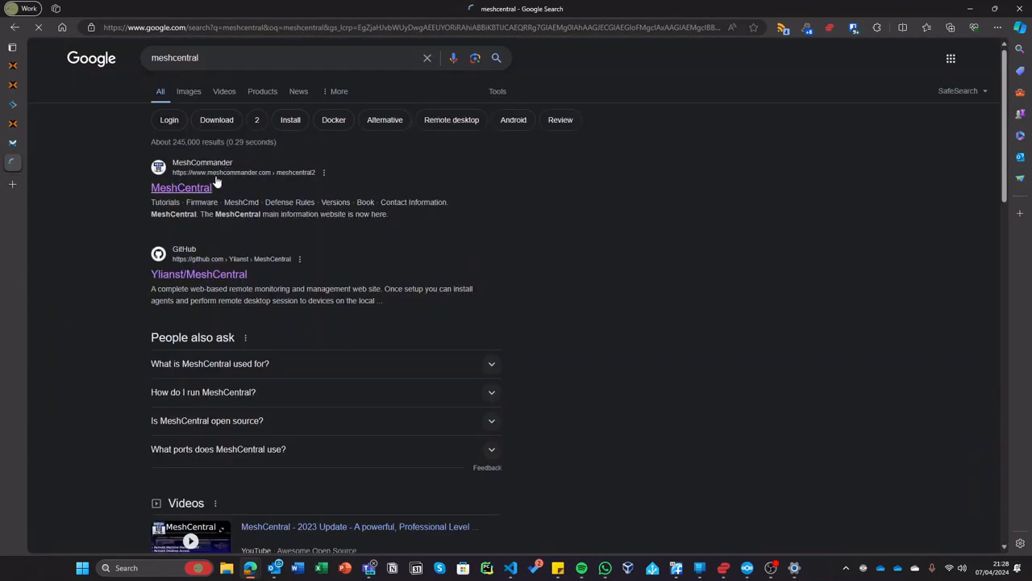
click(214, 273)
scroll(303, 192, down, 20)
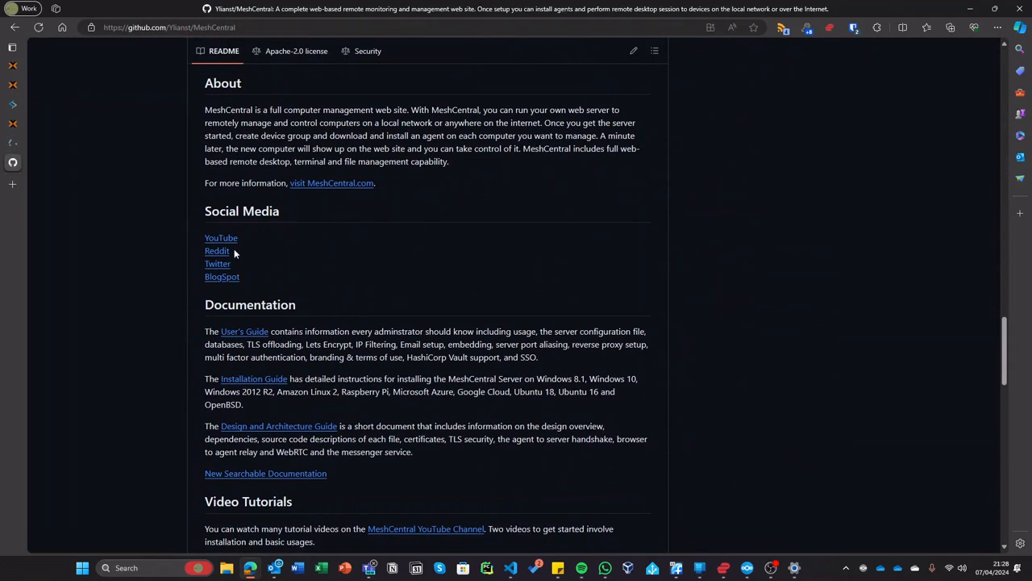
scroll(321, 209, down, 3)
scroll(239, 315, up, 4)
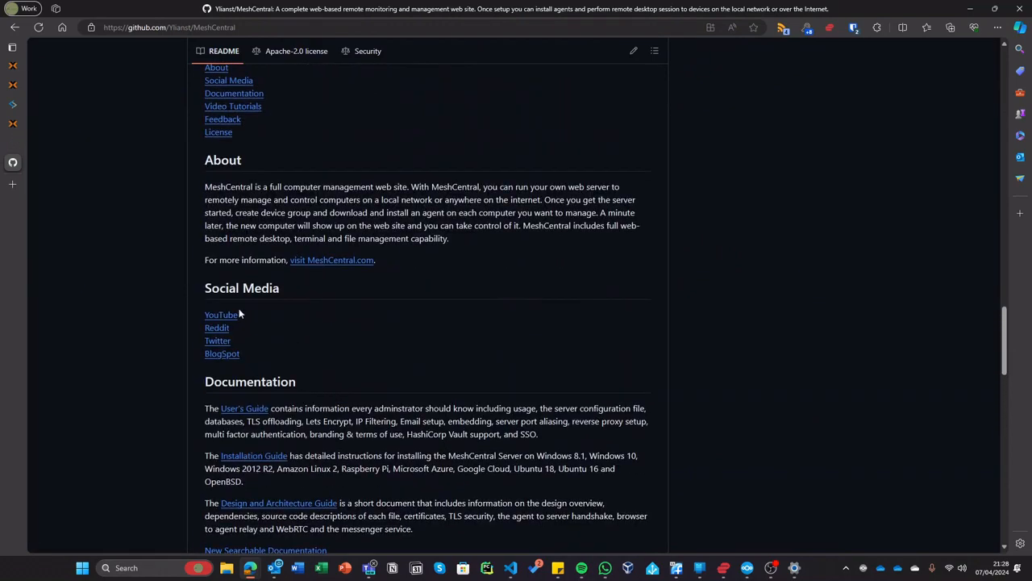
scroll(339, 314, down, 3)
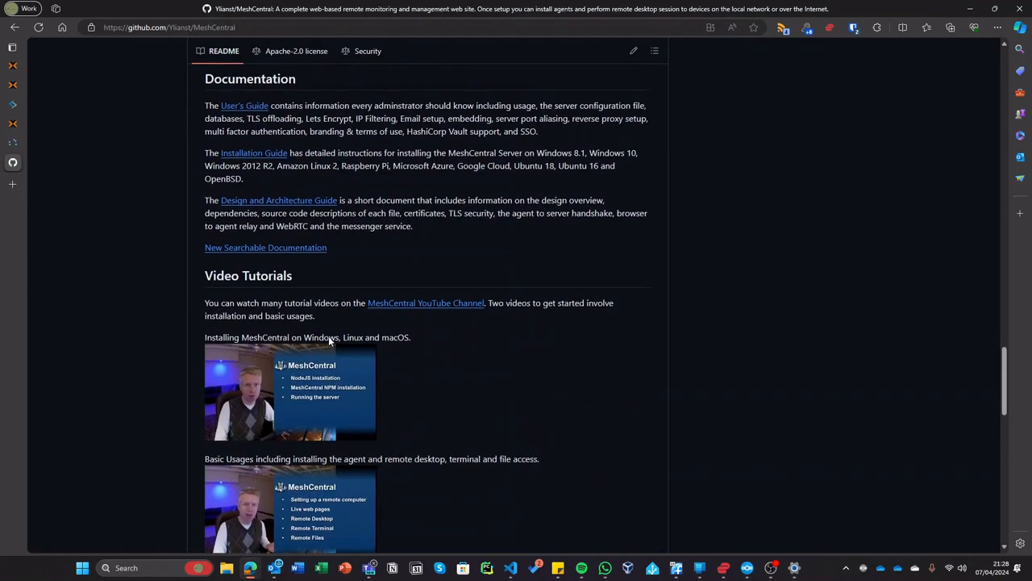
click(269, 148)
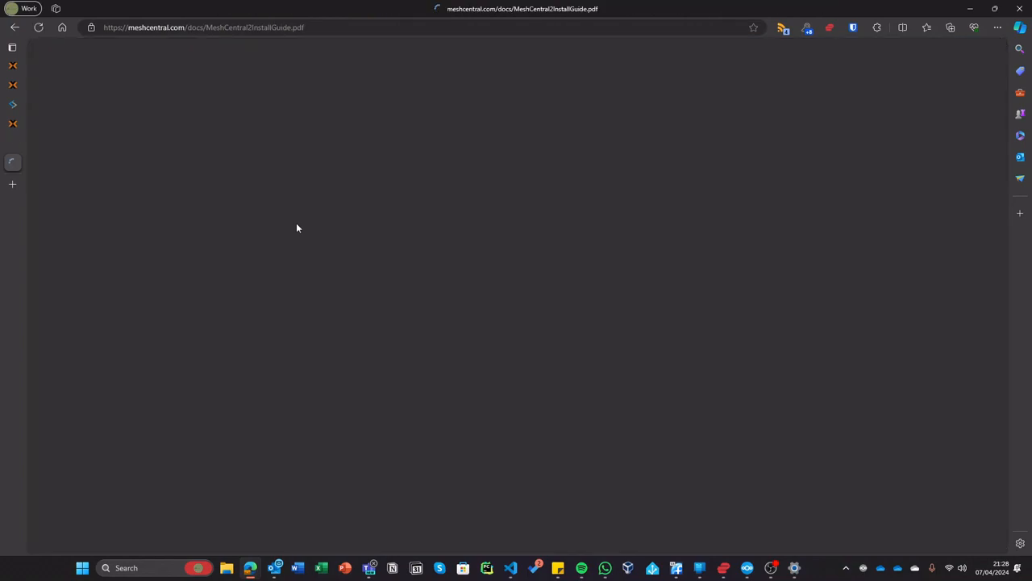
- Read through the installation guide down to the firewall rules section on page 10
scroll(362, 225, down, 20)
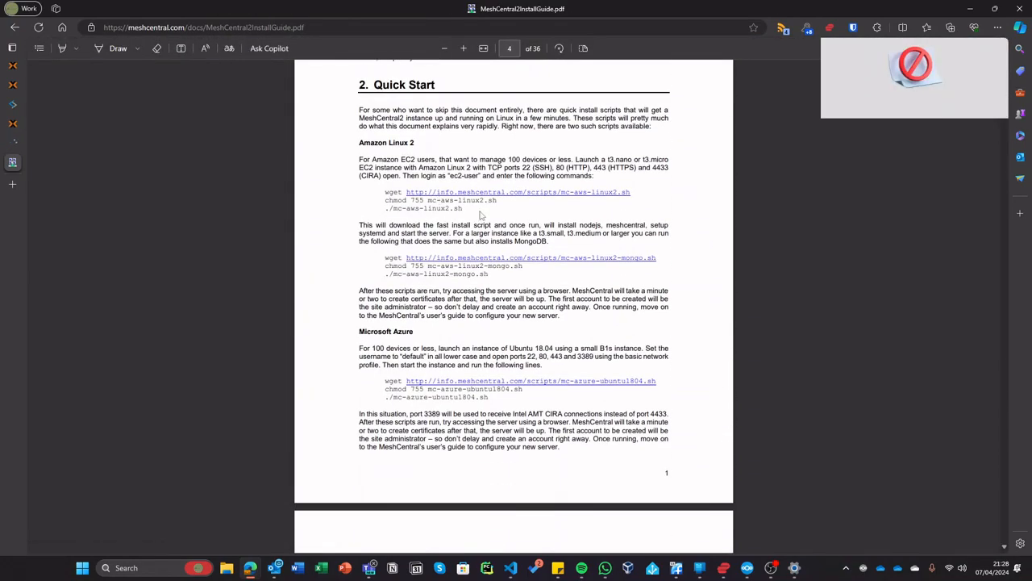
scroll(470, 286, down, 8)
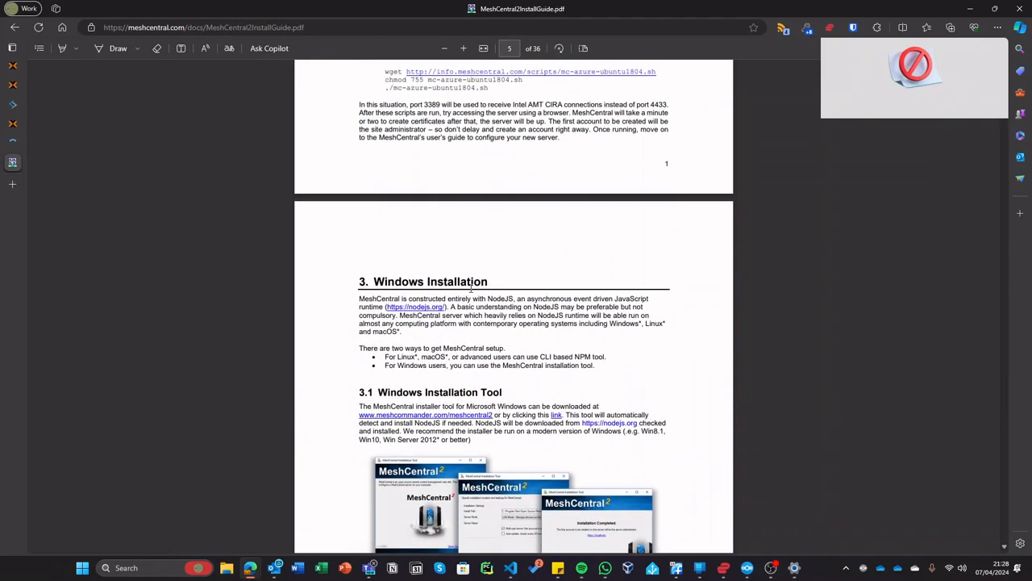
scroll(473, 276, down, 10)
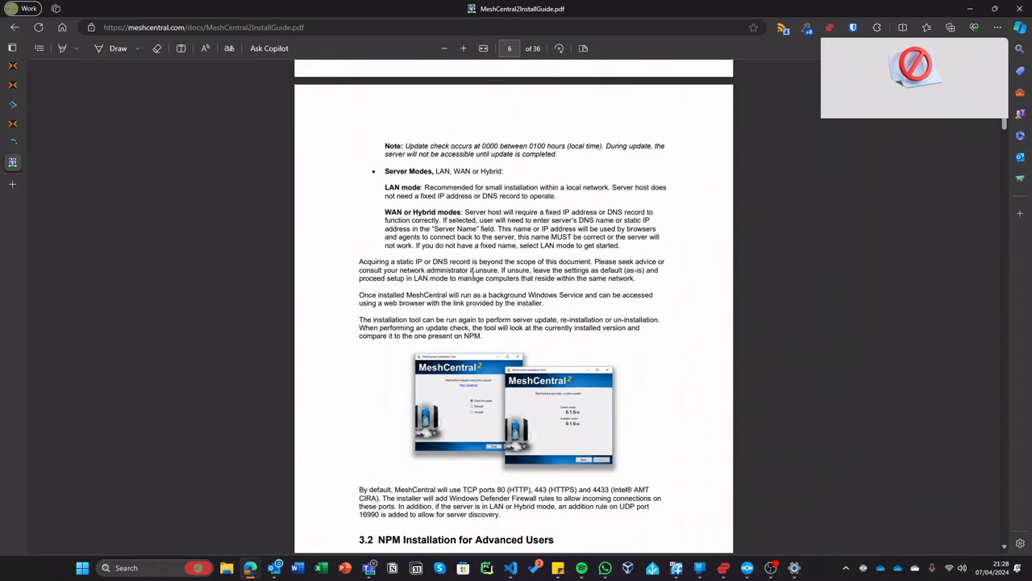
scroll(474, 272, down, 12)
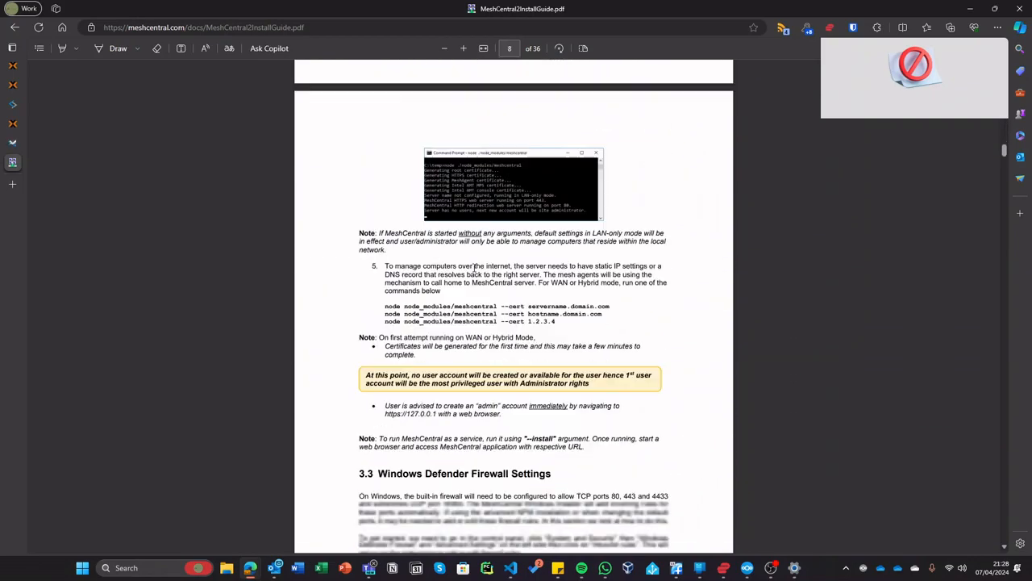
scroll(481, 251, up, 7)
scroll(480, 250, up, 12)
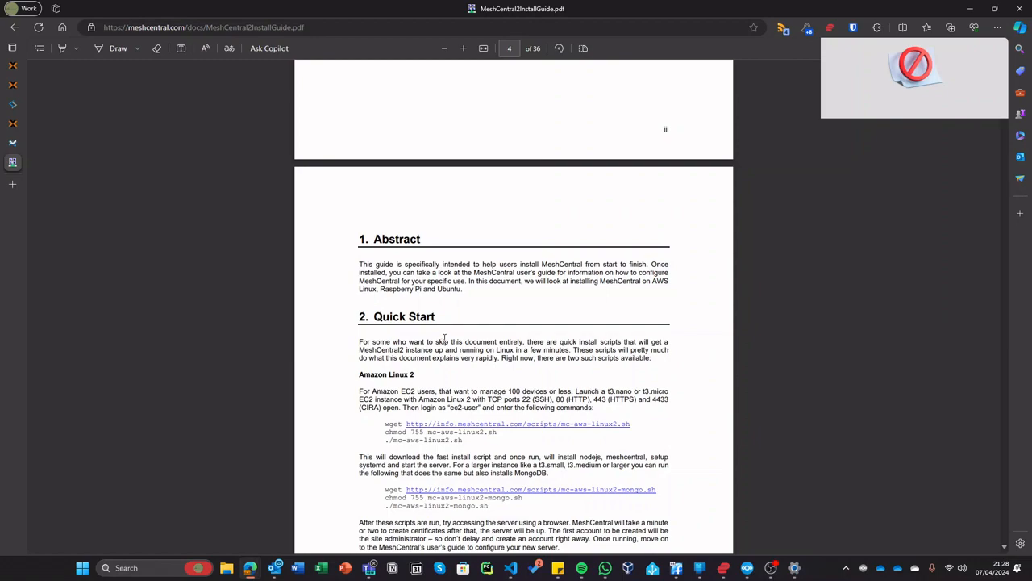
scroll(445, 340, down, 3)
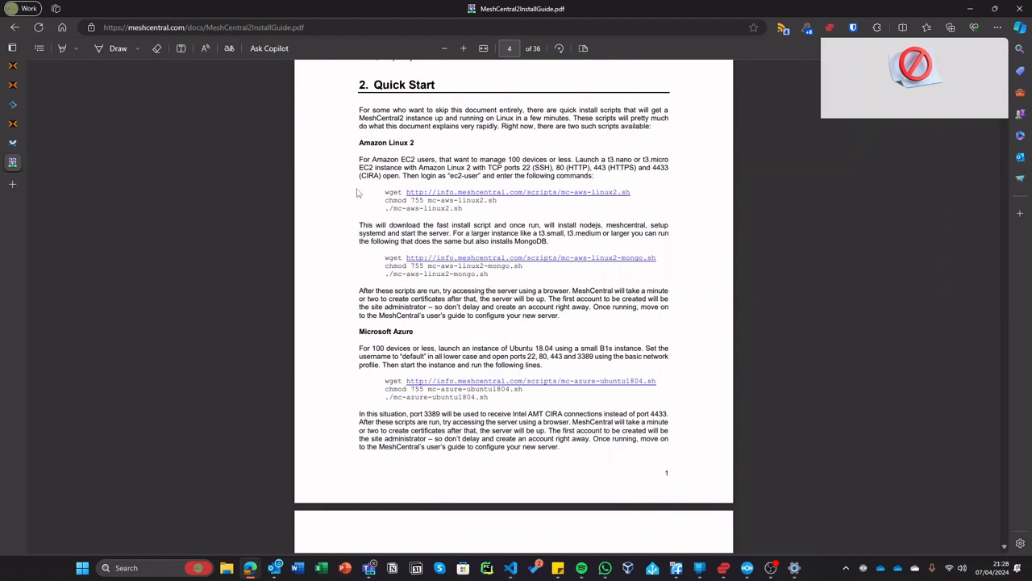
scroll(590, 159, down, 15)
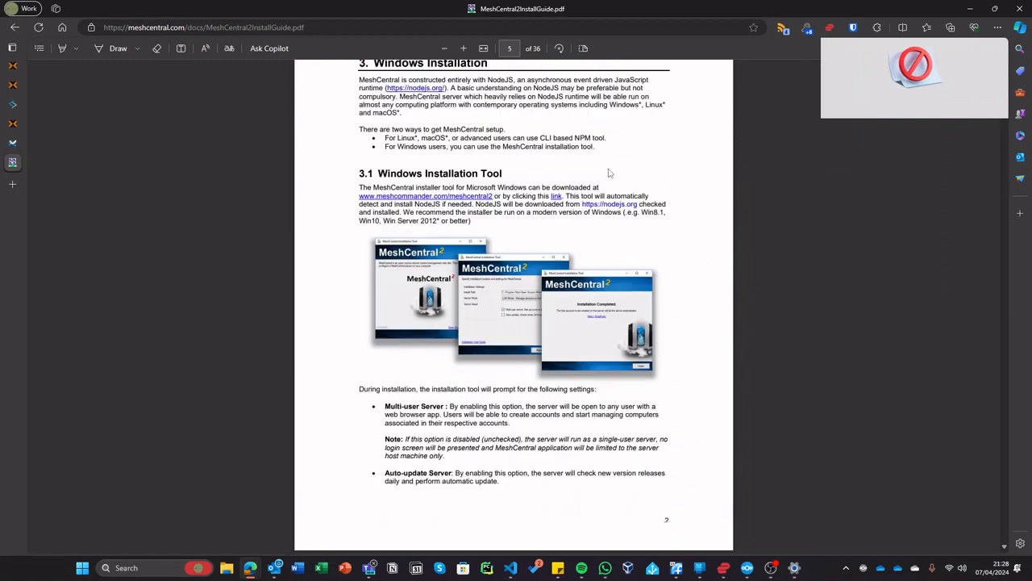
scroll(589, 158, down, 3)
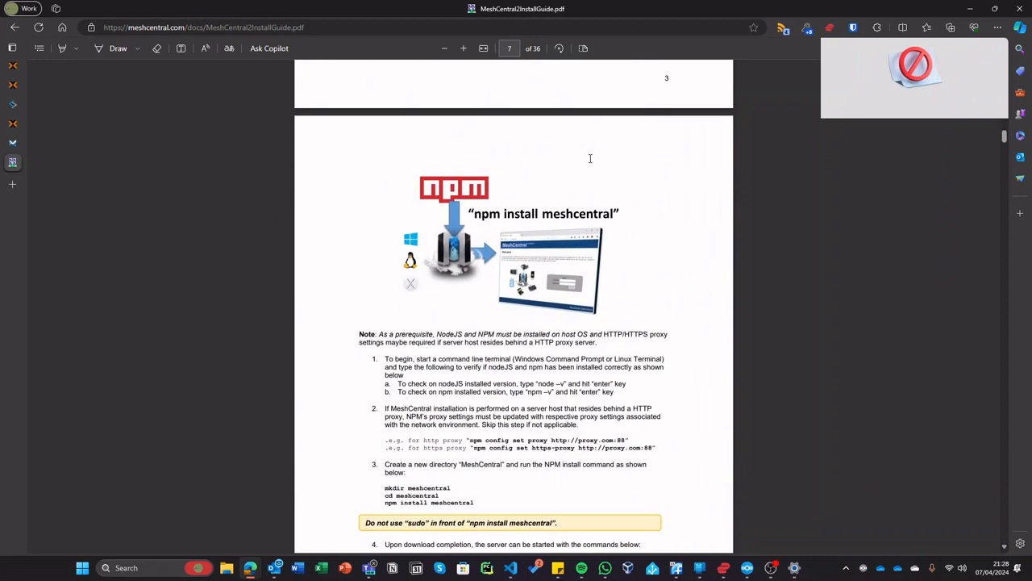
scroll(589, 159, down, 1)
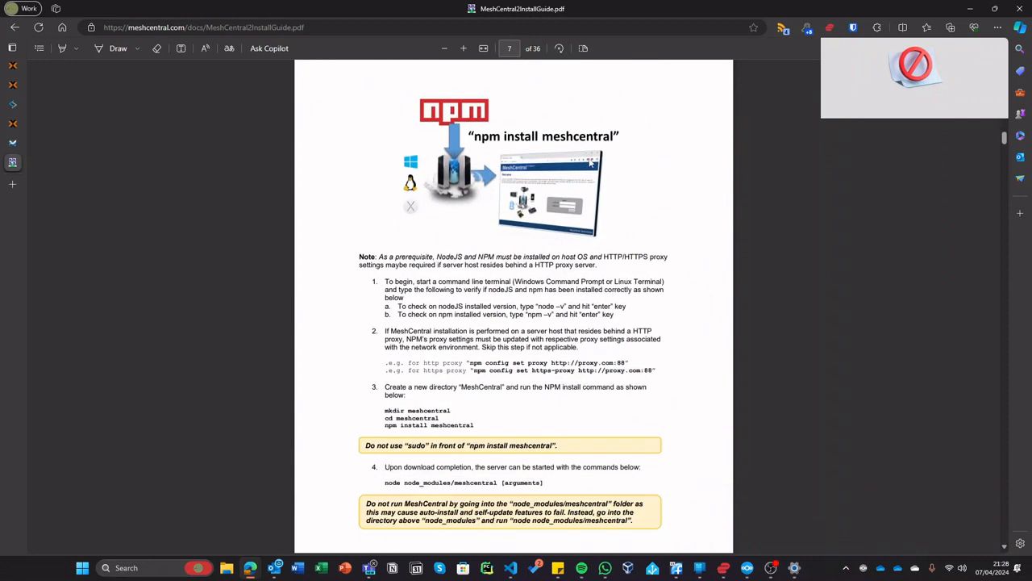
scroll(588, 160, down, 20)
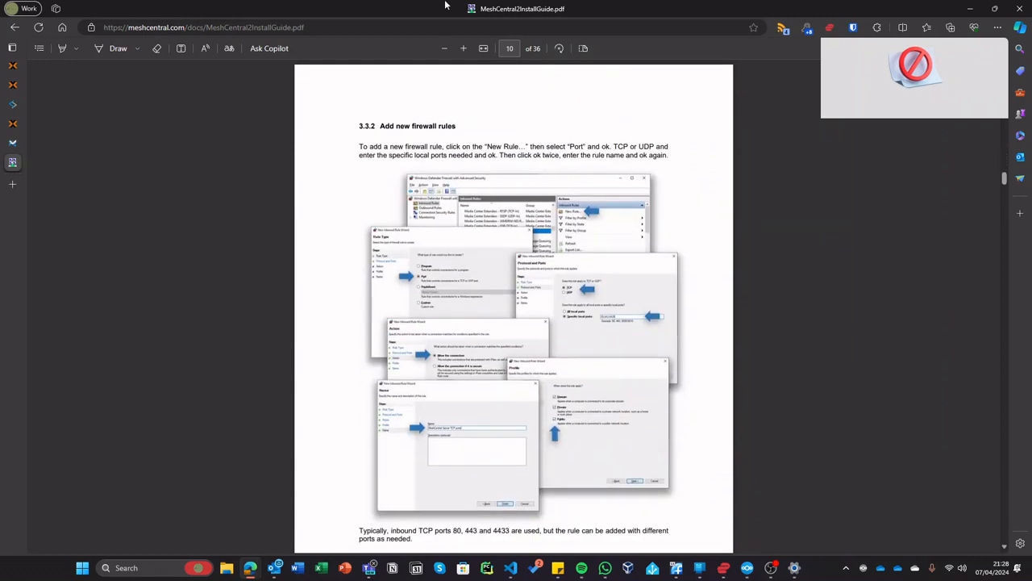
click(417, 27)
key(ctrl+a)
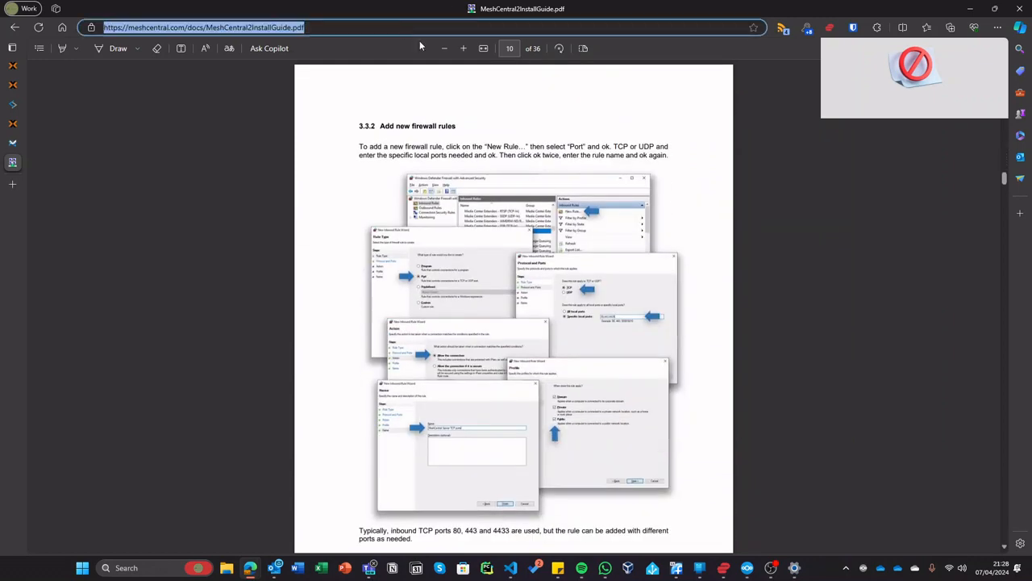
- Search Google for 'meshcentral install linux'
text(ec)
key(BackSpace)
key(BackSpace)
text(mes)
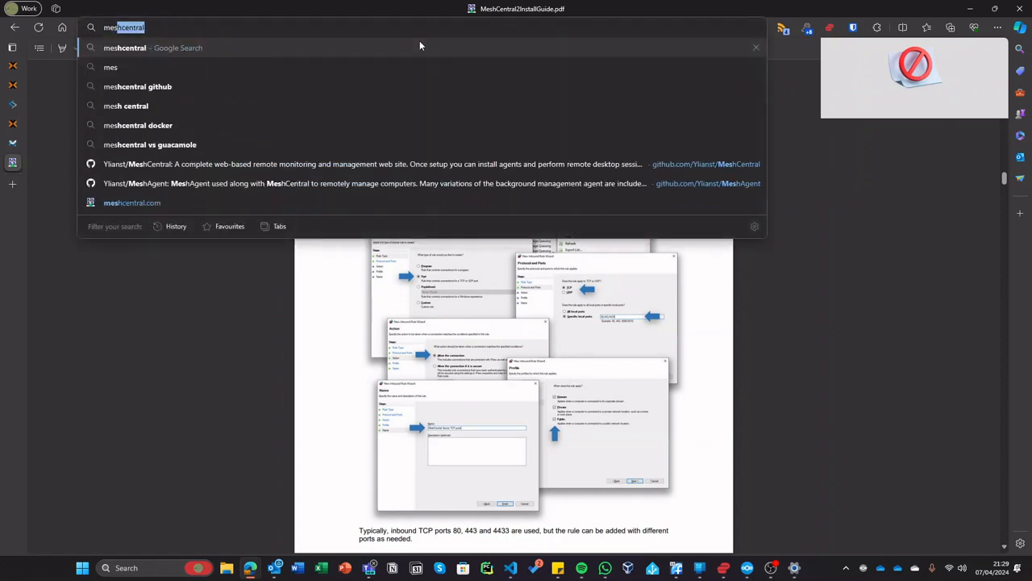
text(hcentral install)
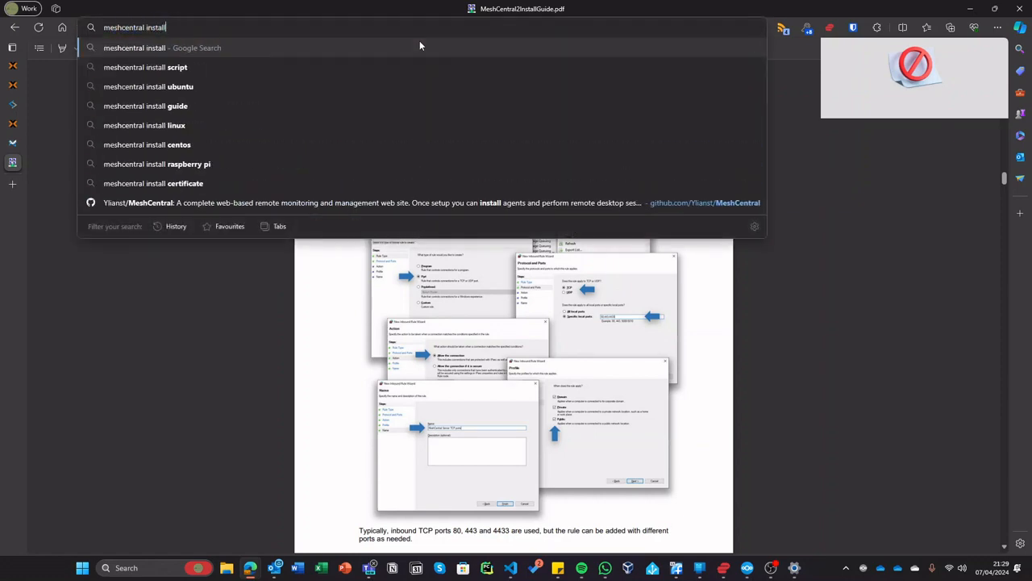
key(Return)
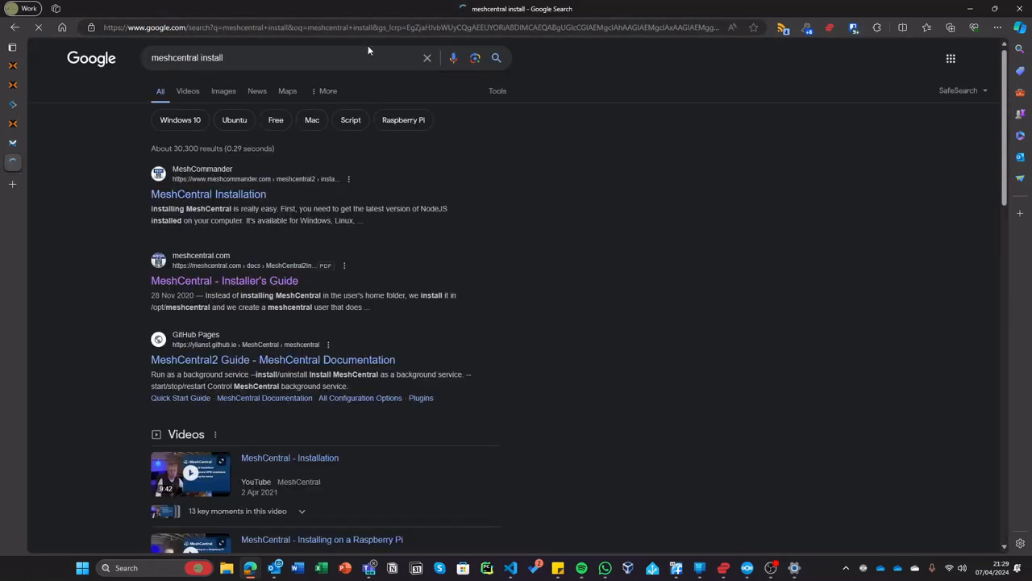
click(361, 64)
text(lin)
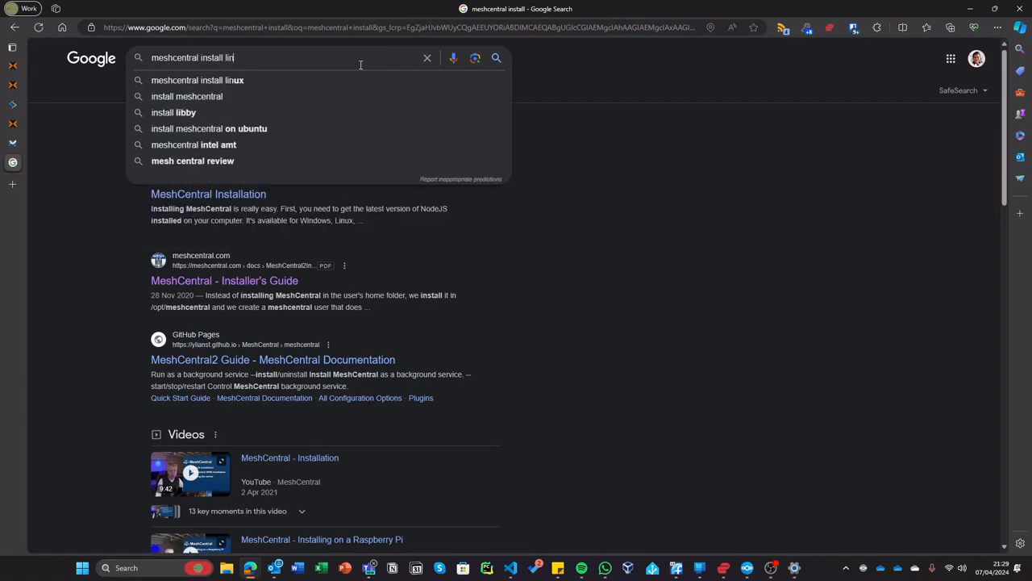
text(ux)
key(Return)
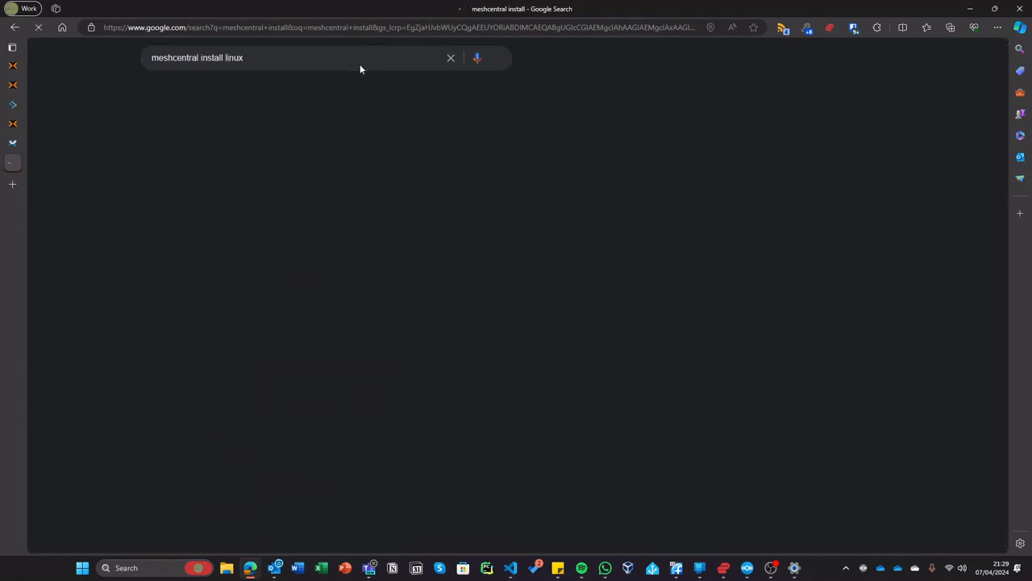
- Open the MeshCentral Installation result, look at its MeshCommander section, and return to the results
click(12, 142)
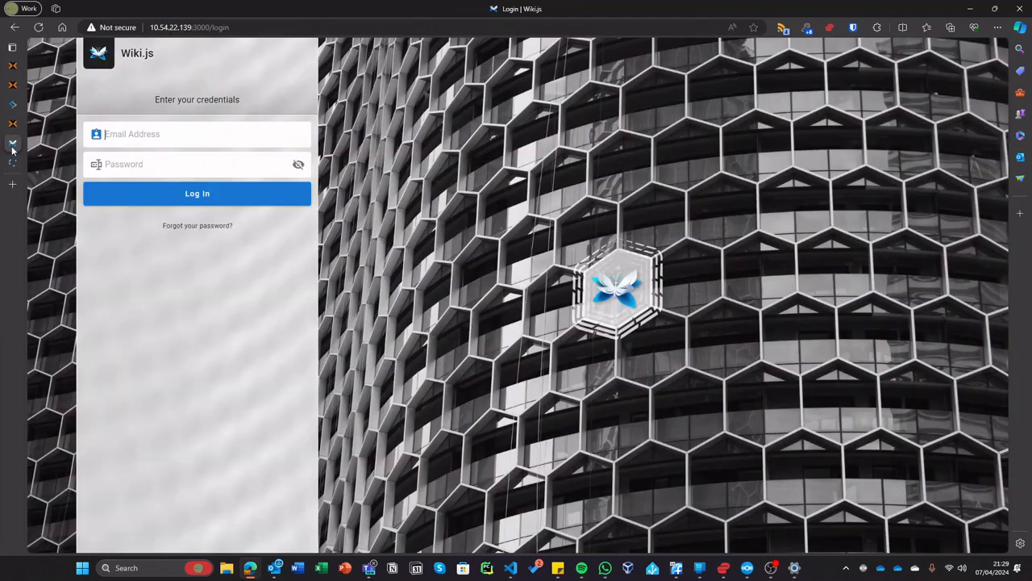
click(12, 161)
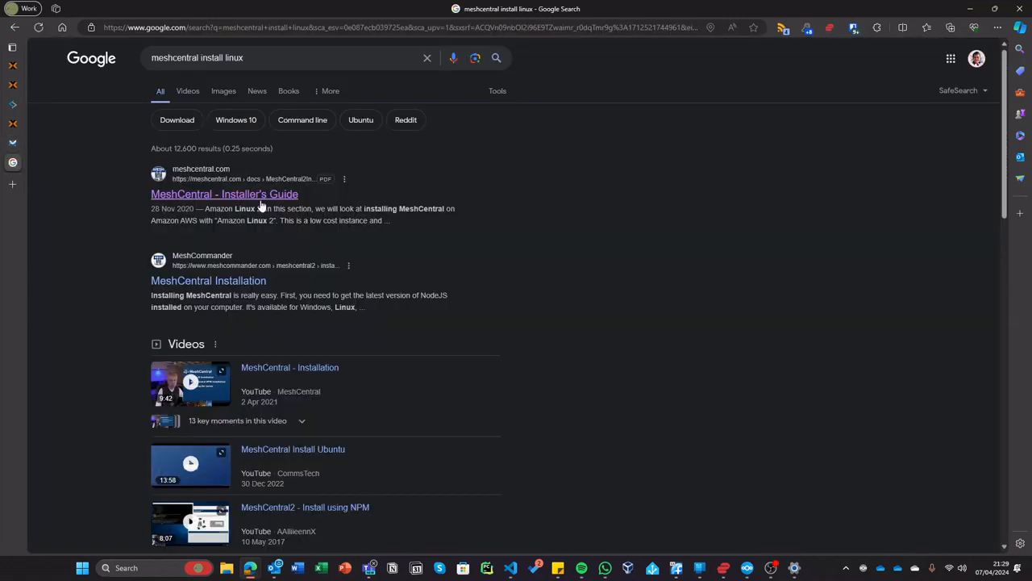
click(239, 278)
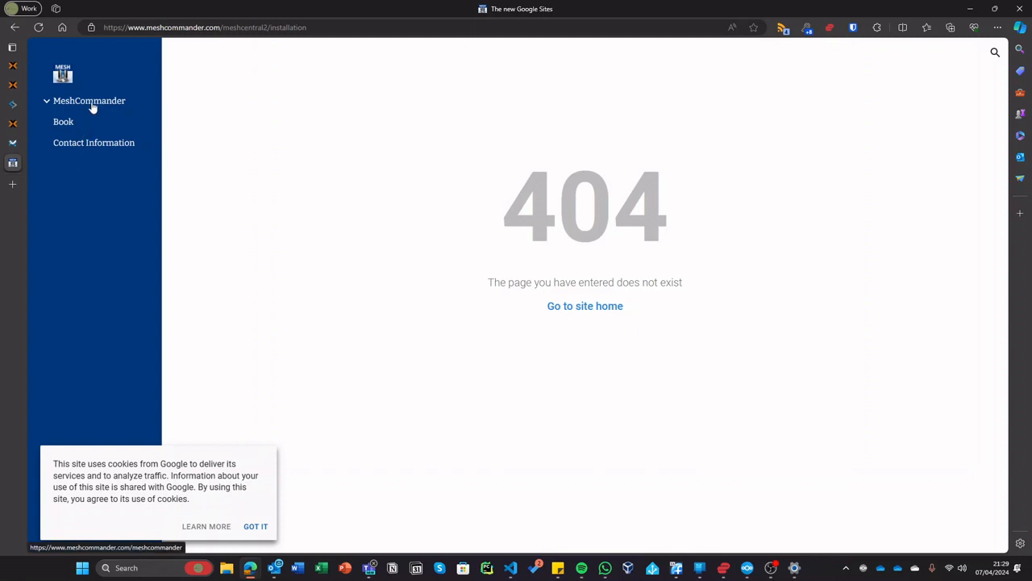
click(90, 101)
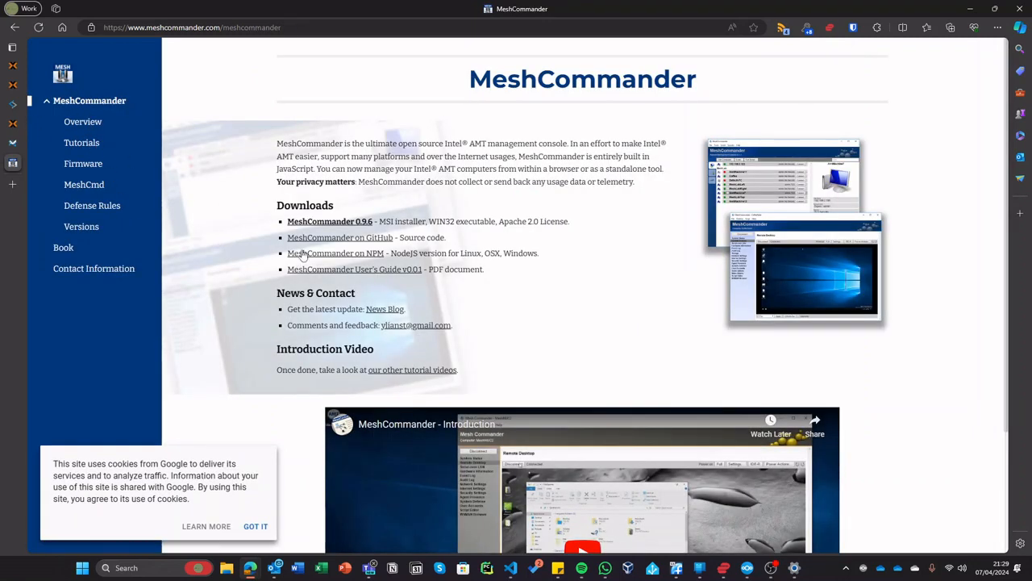
click(15, 27)
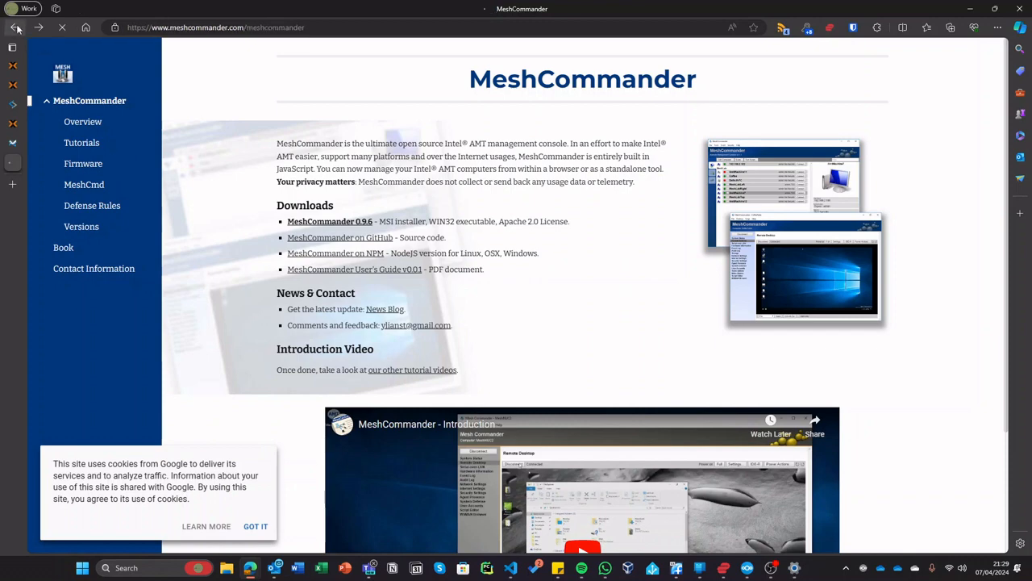
click(15, 26)
- Open the MeshCentral Installer's Guide PDF, then return to the Proxmox node shell
scroll(309, 264, down, 7)
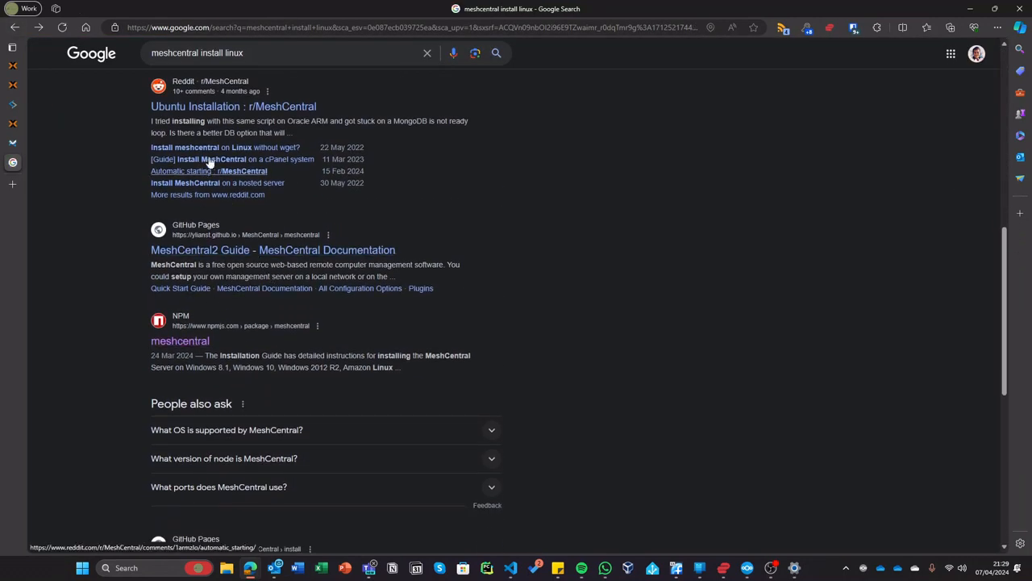
scroll(231, 121, down, 3)
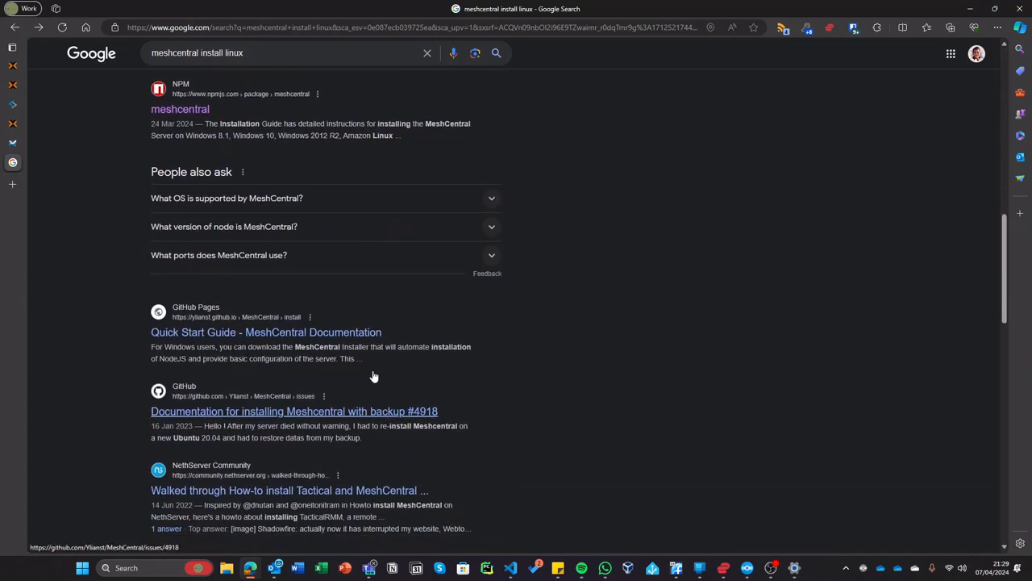
scroll(347, 315, up, 8)
click(185, 193)
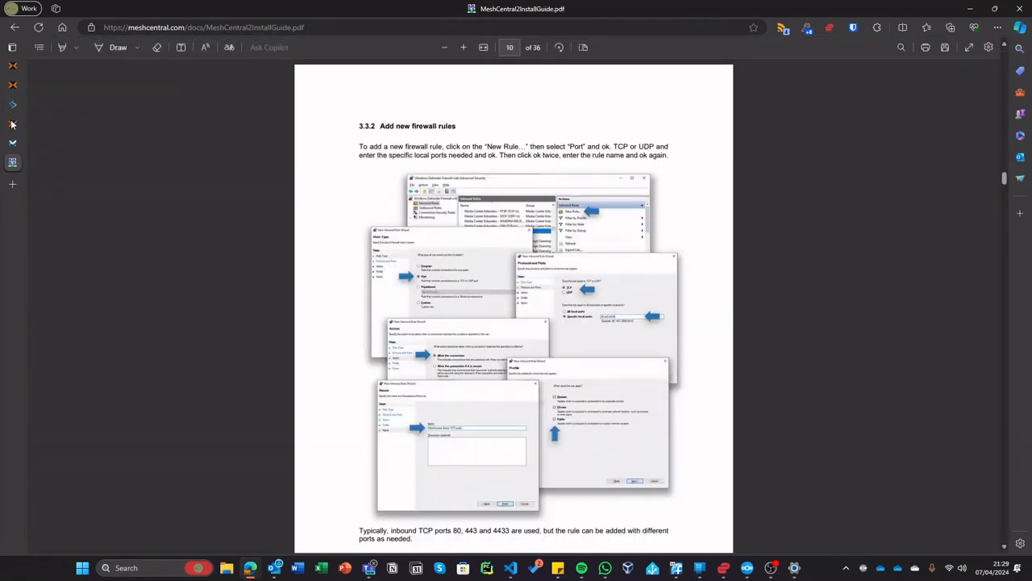
click(12, 123)
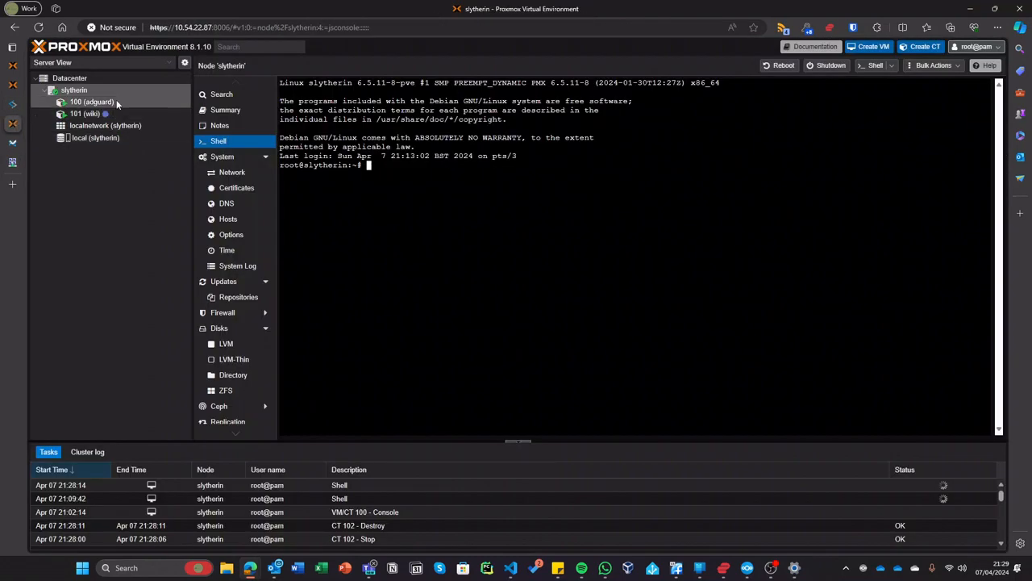
- Start a new container named voldemort with a root password and the Ubuntu 22.04 template
click(925, 46)
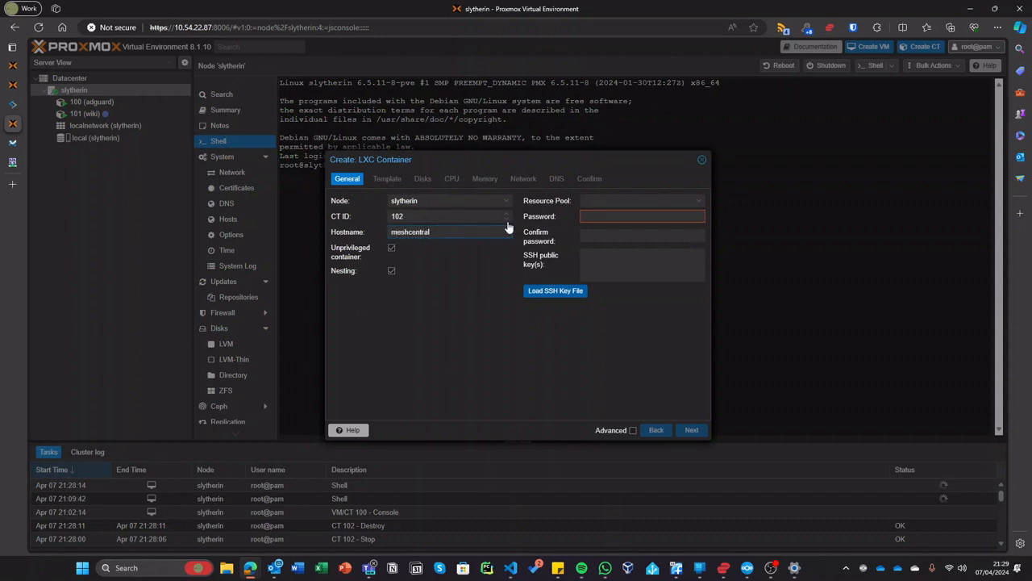
text(voldemort)
click(674, 214)
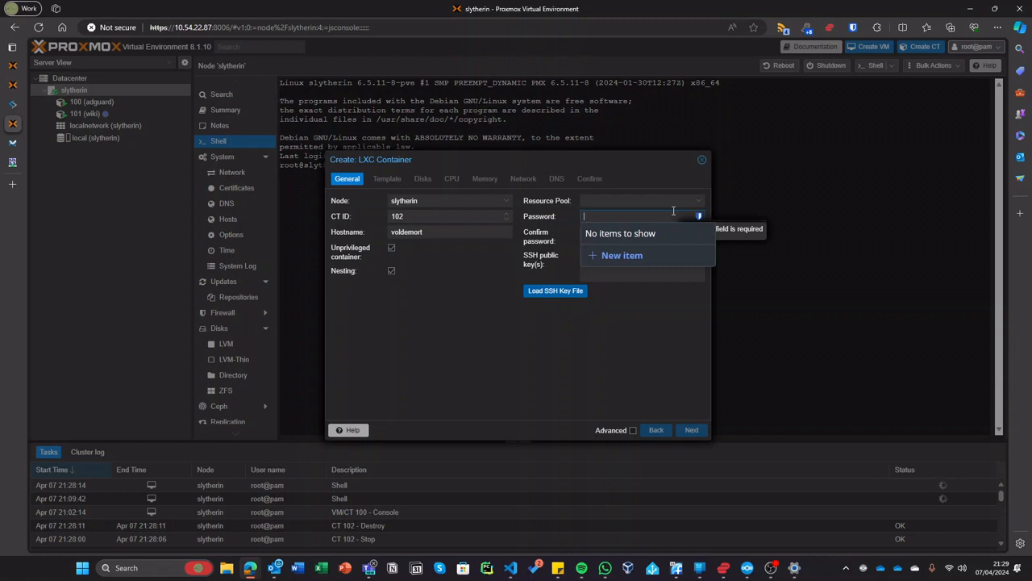
key(Tab)
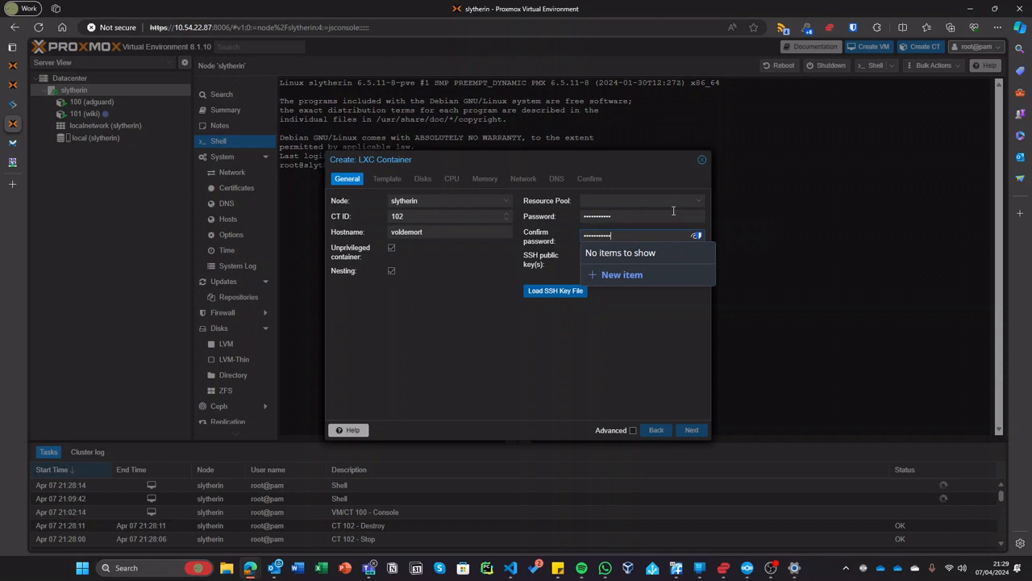
click(700, 429)
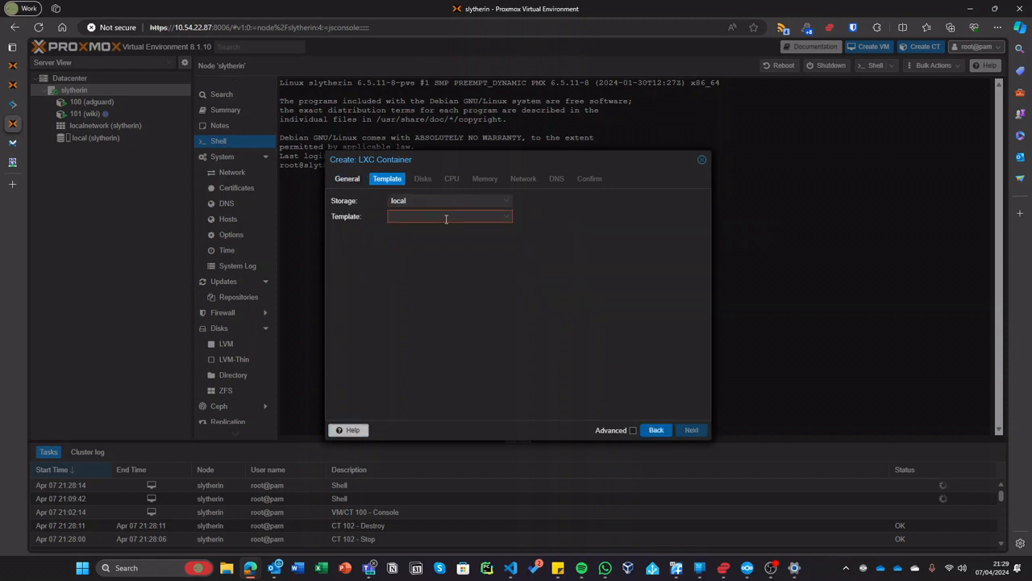
click(446, 217)
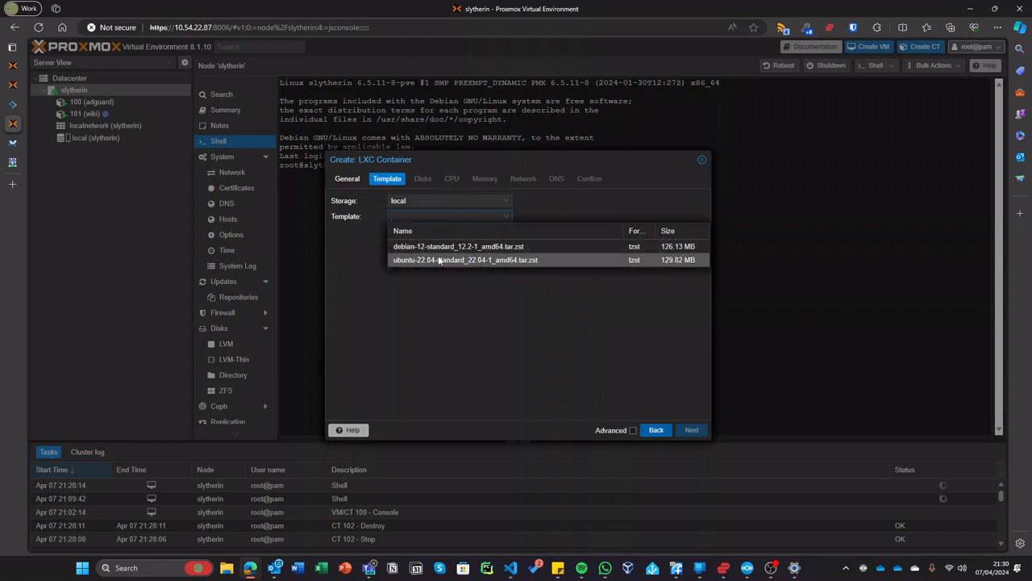
click(439, 260)
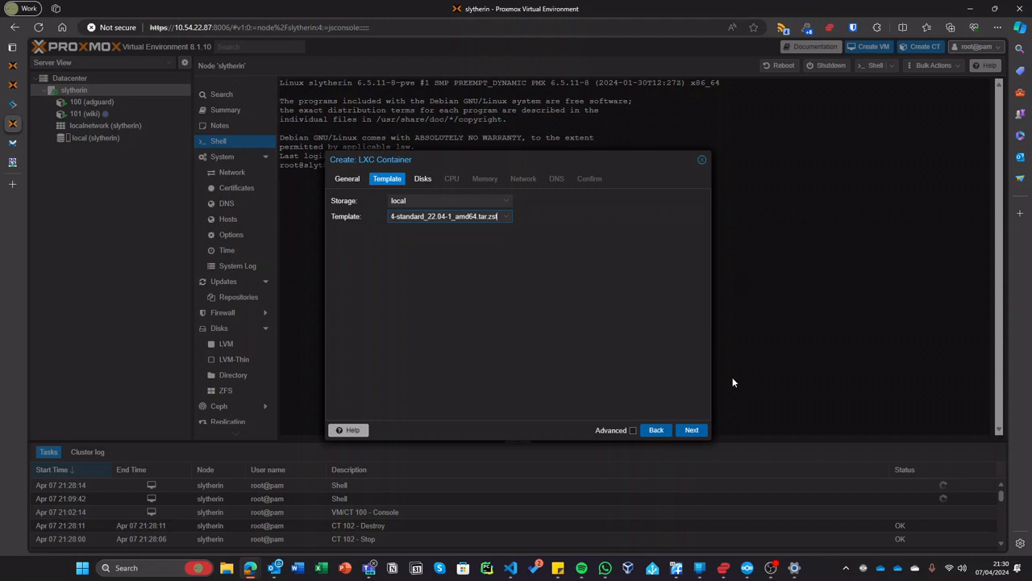
- Keep default disk and CPU, set memory to 1024 MiB, use DHCP for IPv4/IPv6, and finish
click(692, 430)
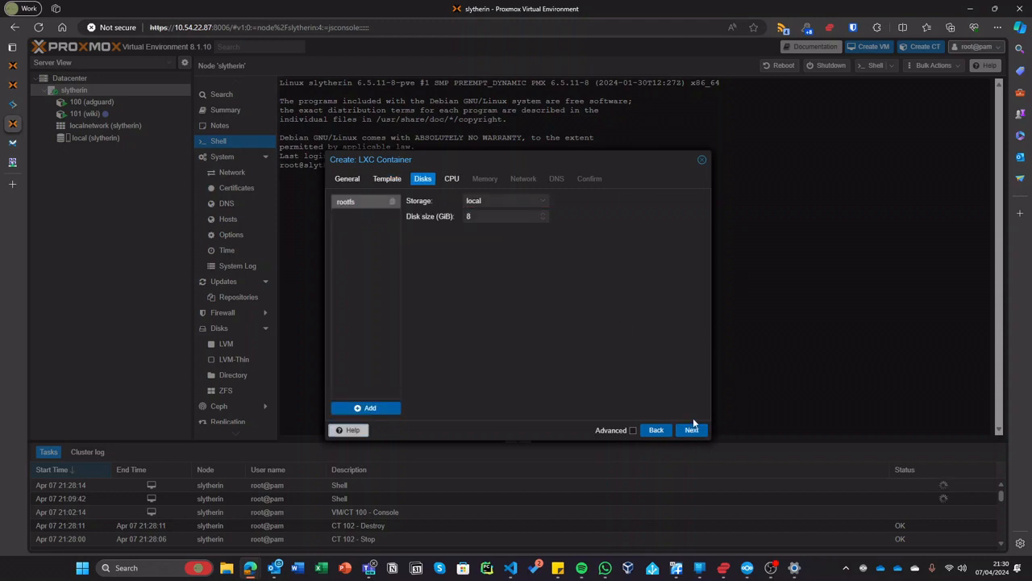
click(692, 429)
click(692, 430)
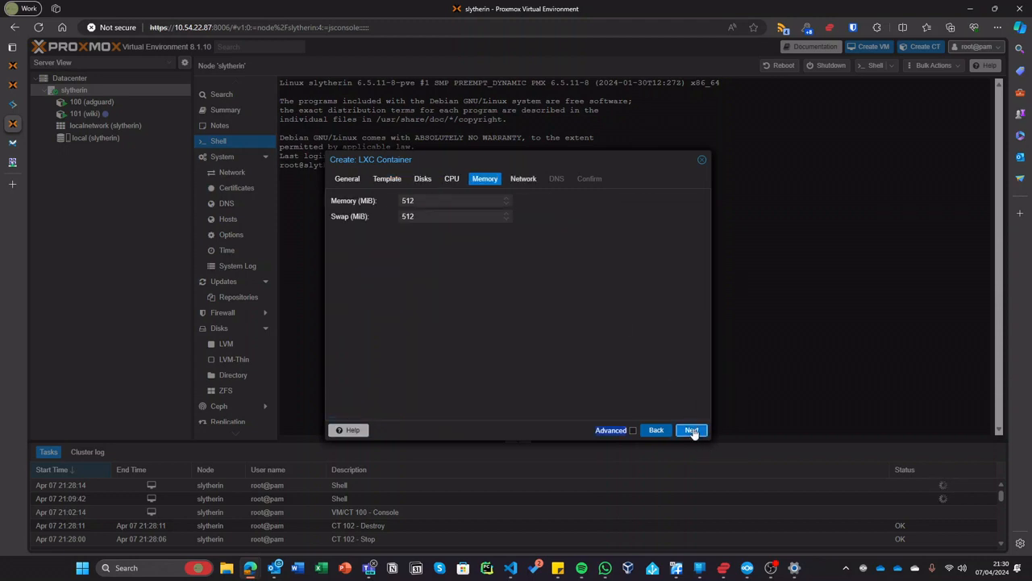
click(442, 200)
text(1024)
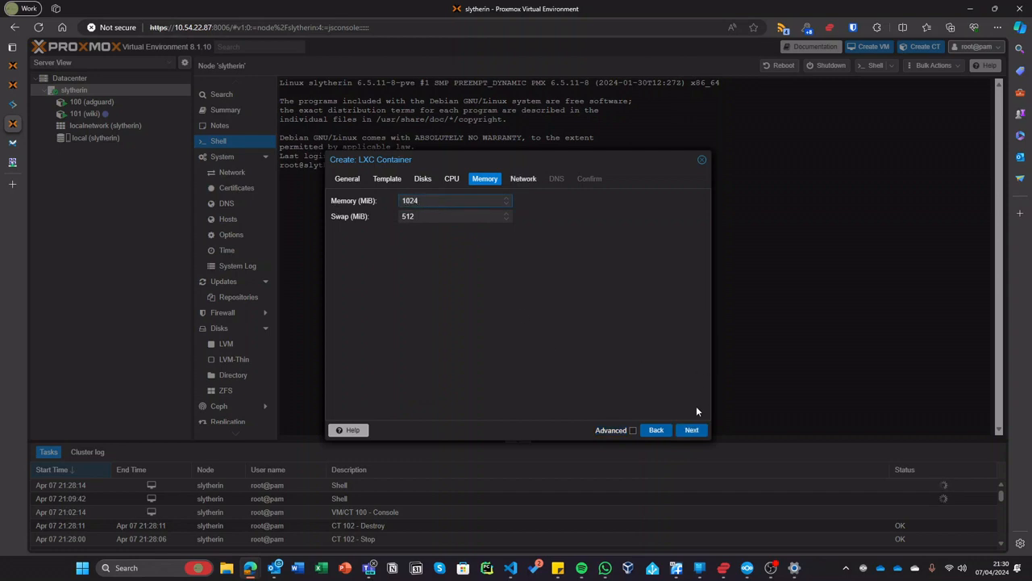
click(696, 430)
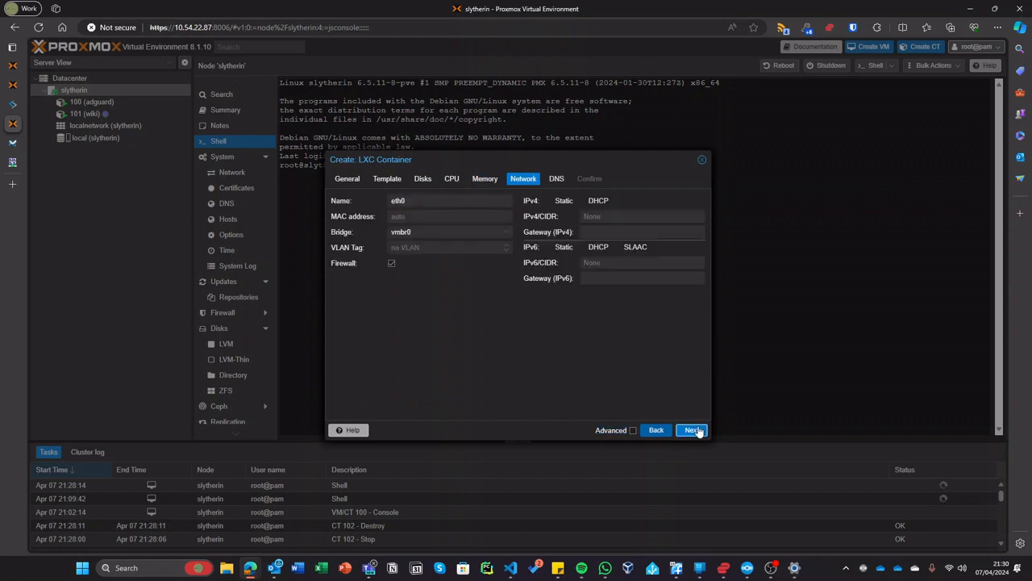
click(592, 202)
click(594, 248)
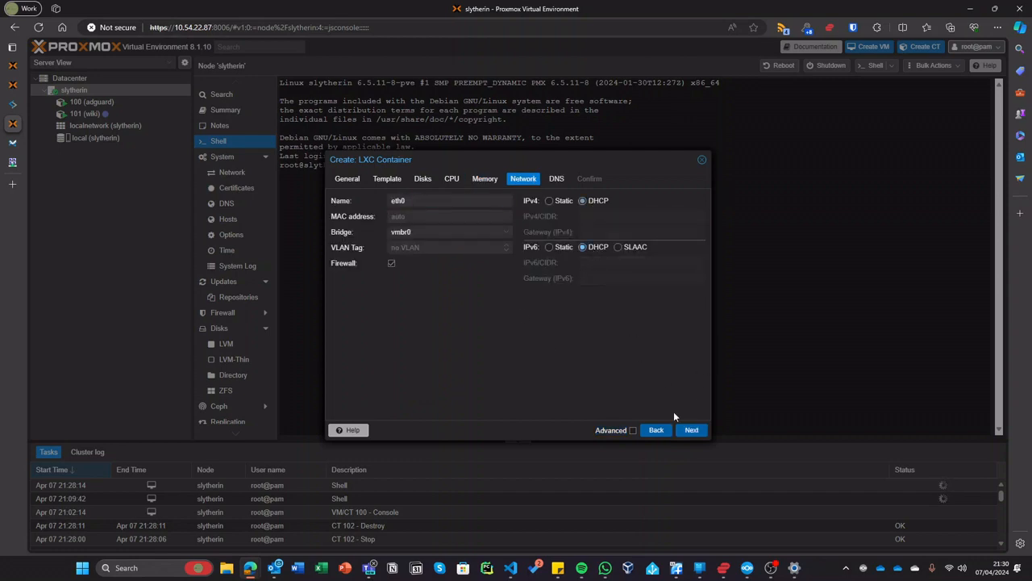
click(691, 430)
click(691, 430)
click(691, 430)
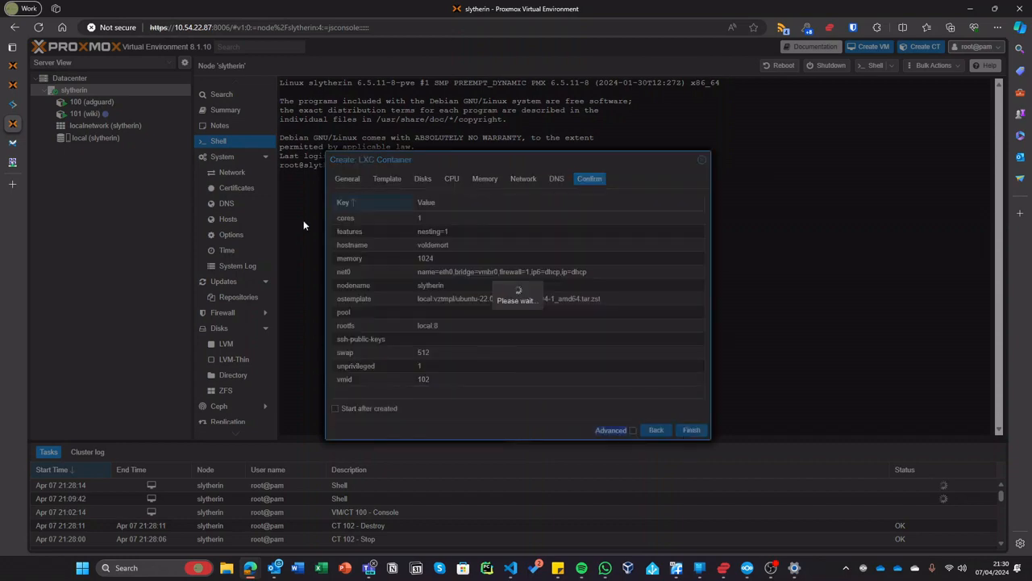
- Sign in to Wiki.js with the admin e-mail and password
click(12, 142)
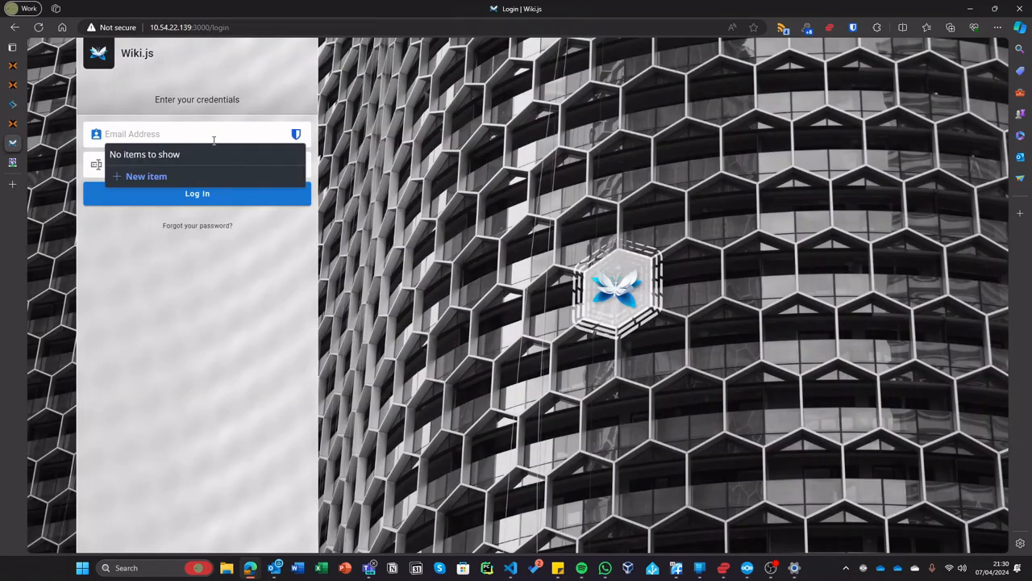
click(214, 140)
text(ad)
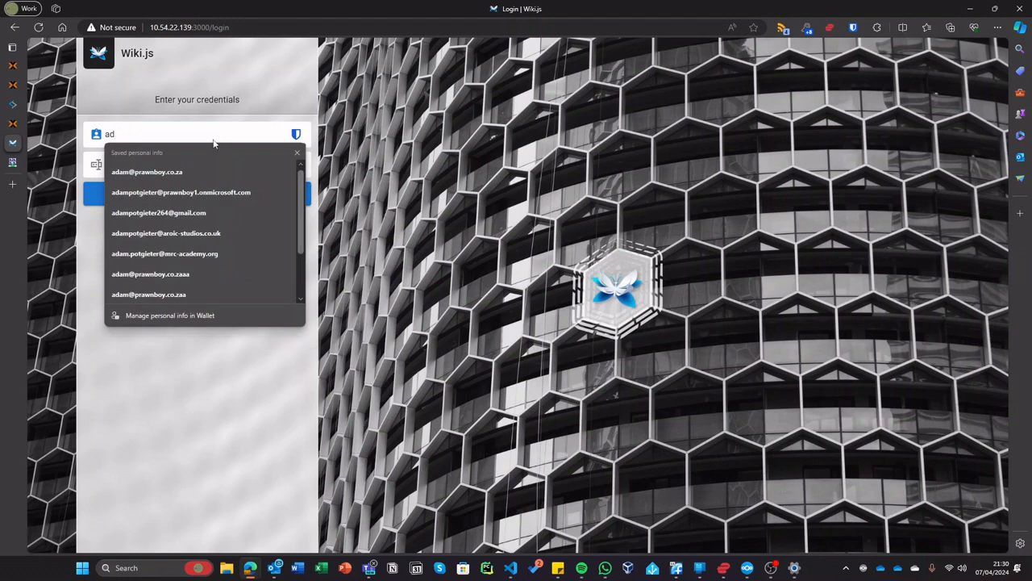
text(min@example.com)
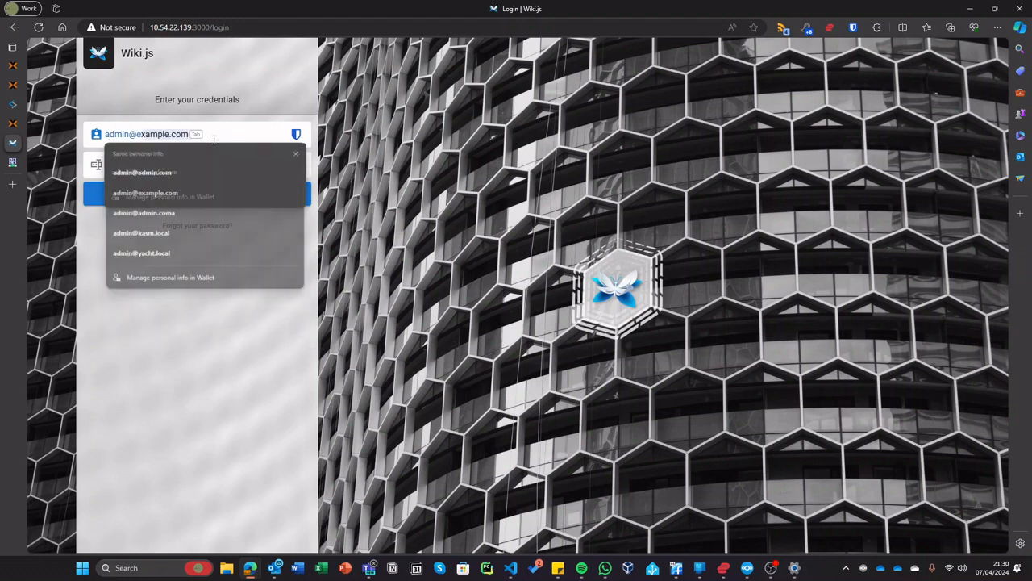
key(Tab)
text(•••)
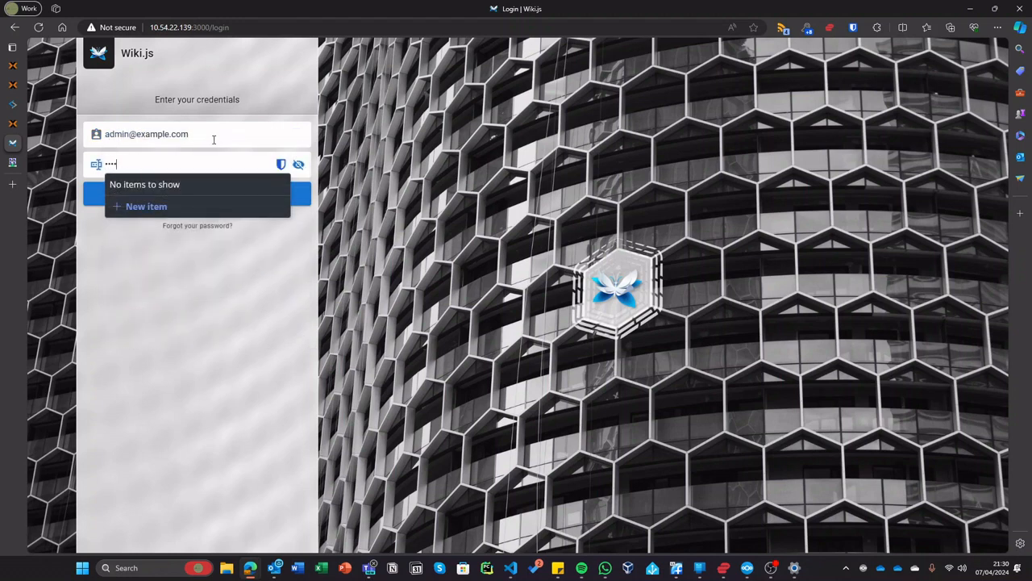
key(Return)
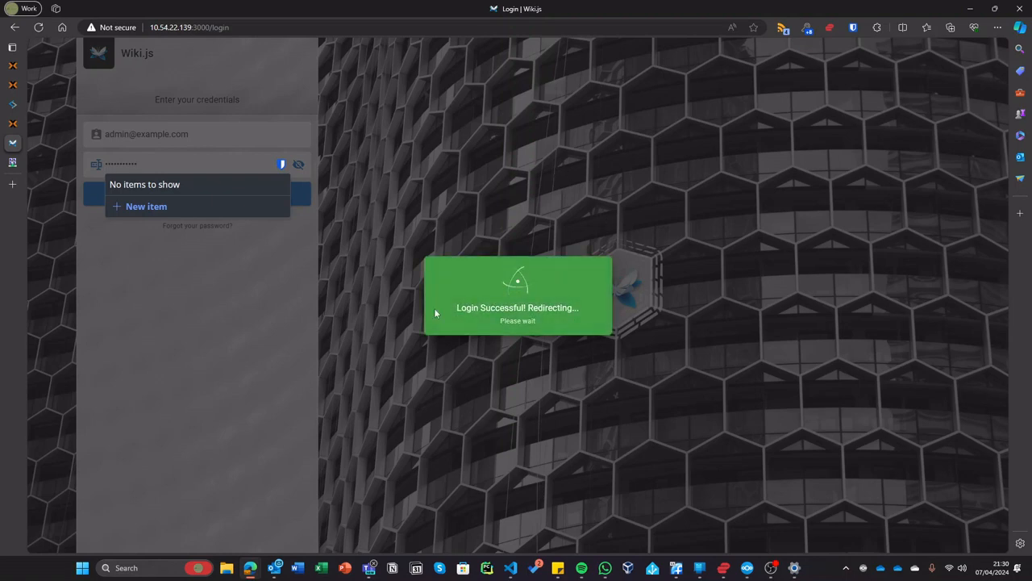
- Create the wiki home page in the visual editor with the title 'Home Page'
drag(466, 262, 371, 254)
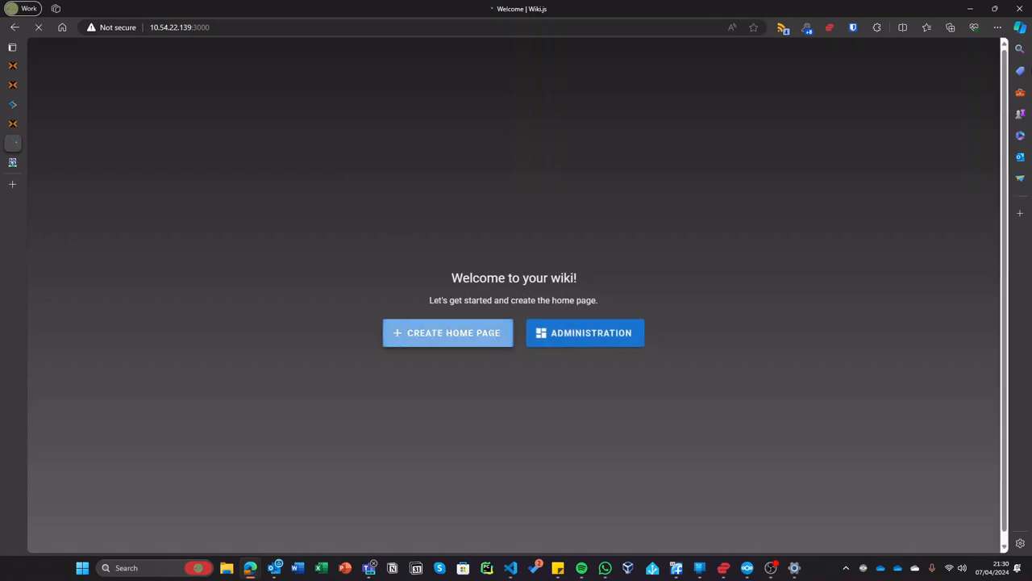
click(465, 336)
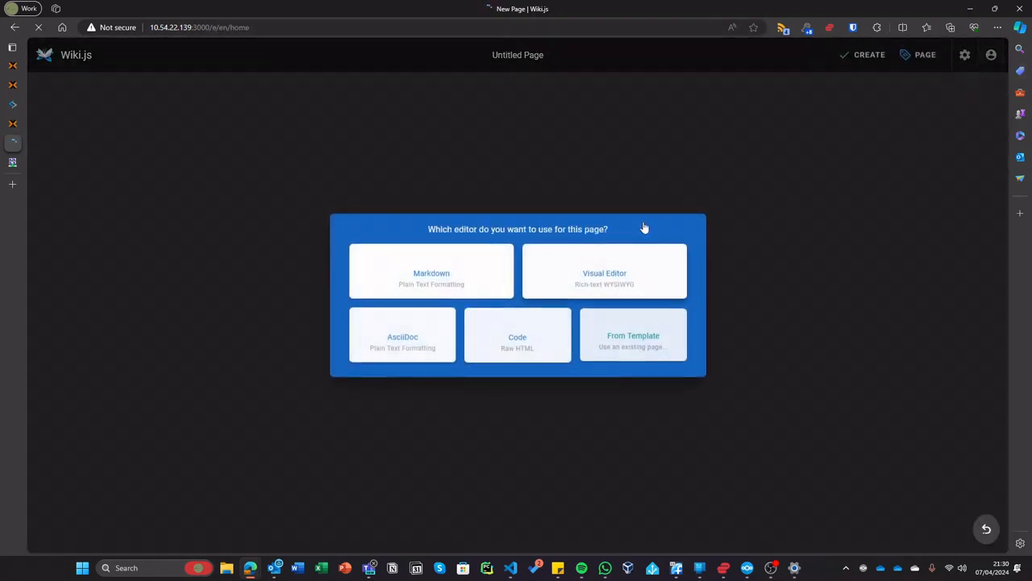
click(627, 267)
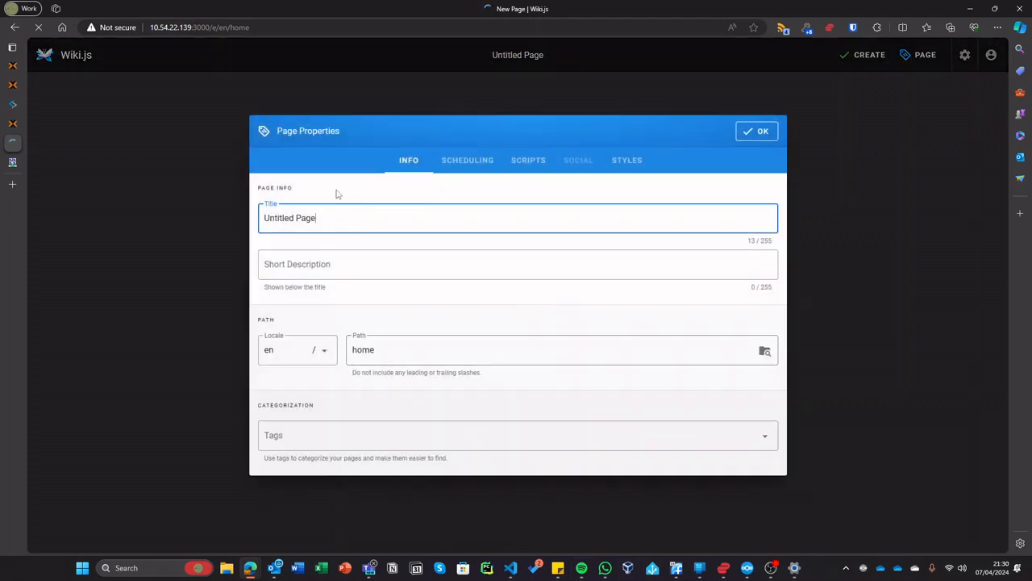
text(h0)
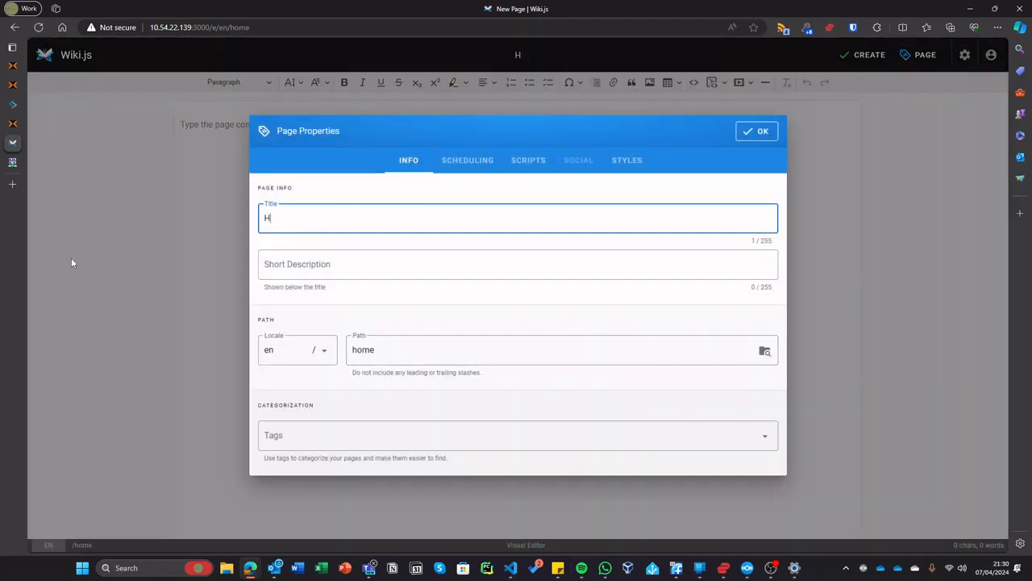
text(me Page)
click(745, 132)
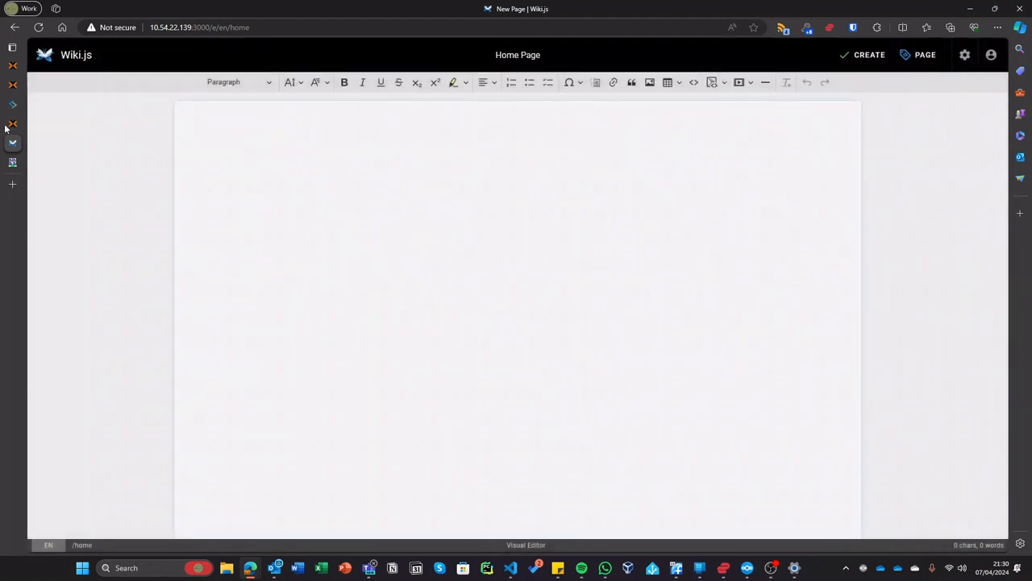
click(12, 124)
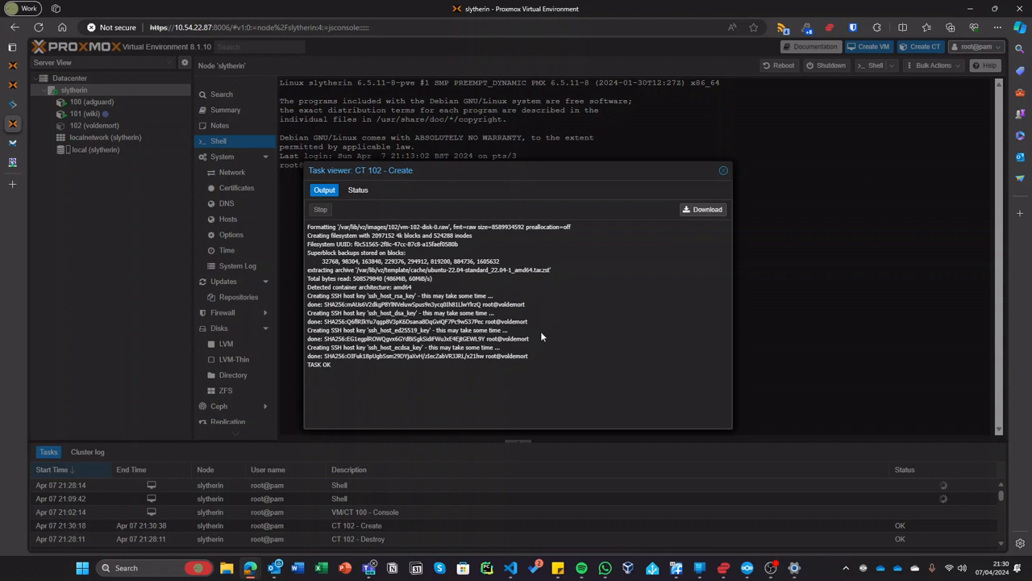
- Note the TASK OK result and open container 102's console
drag(544, 354, 576, 342)
click(725, 171)
click(94, 125)
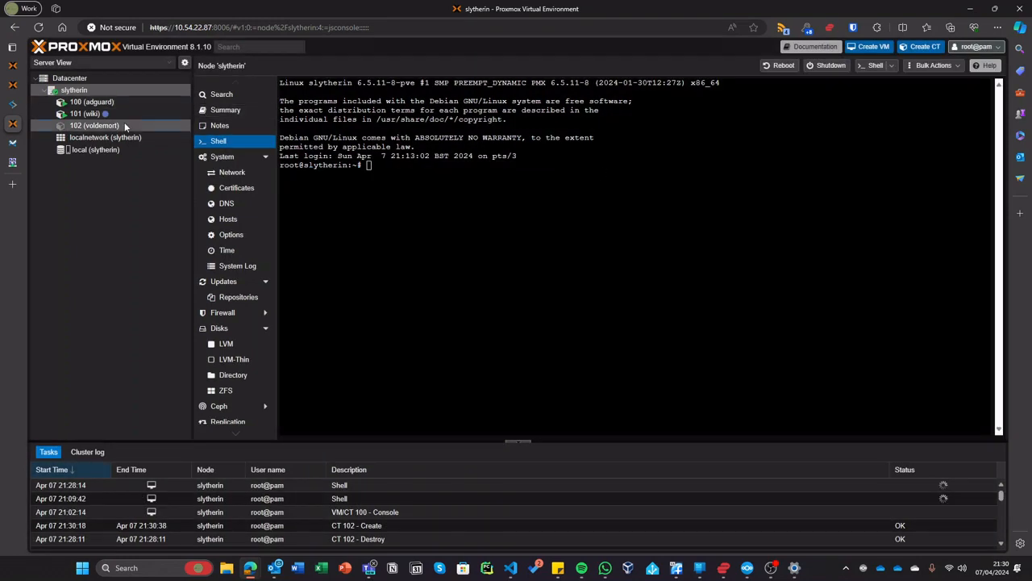
click(224, 100)
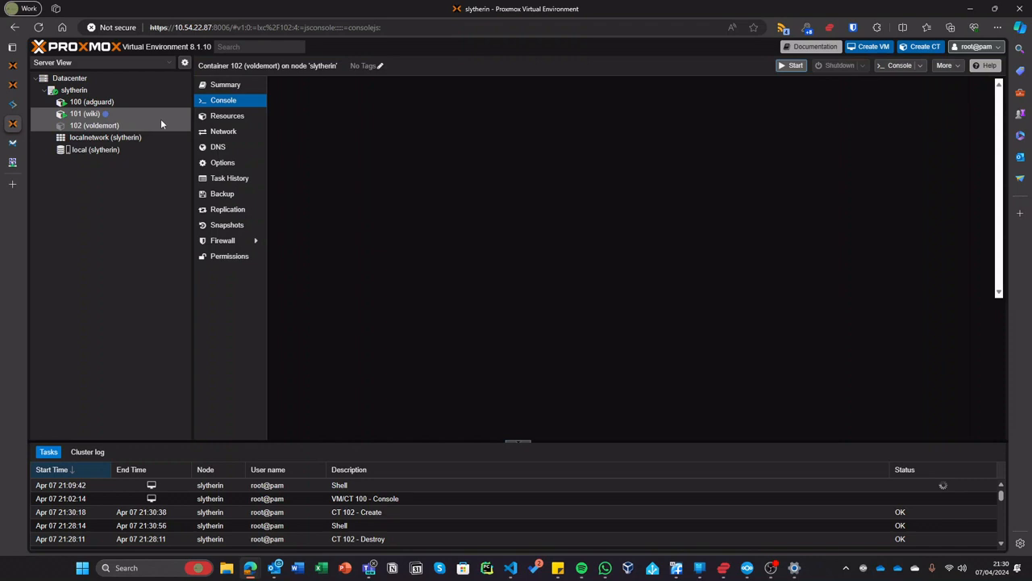
- Close the node shell tab, confirming Leave, and return to container 102's console
click(12, 84)
mouse_move(16, 78)
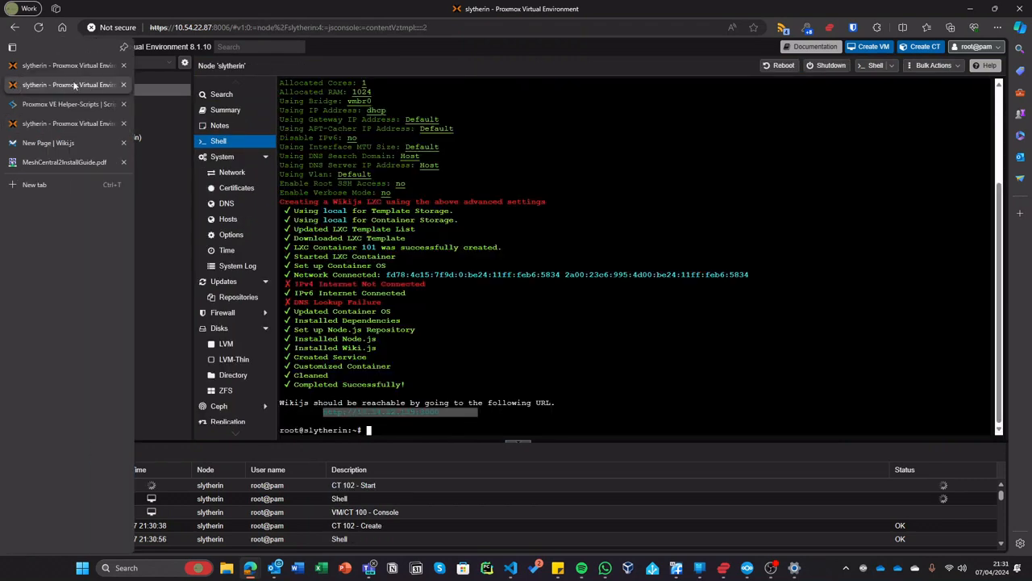
middle_click(45, 80)
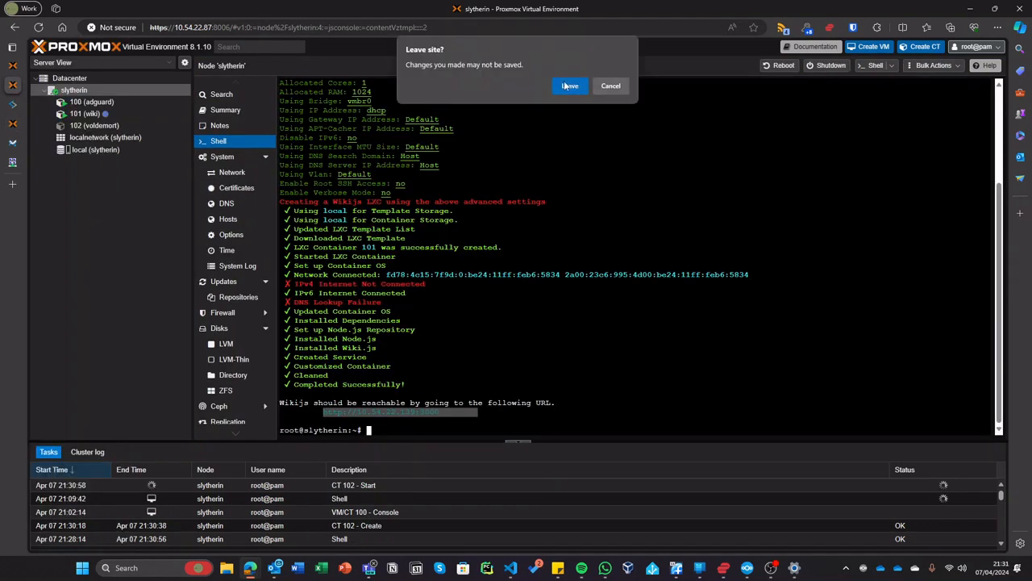
click(570, 86)
click(13, 67)
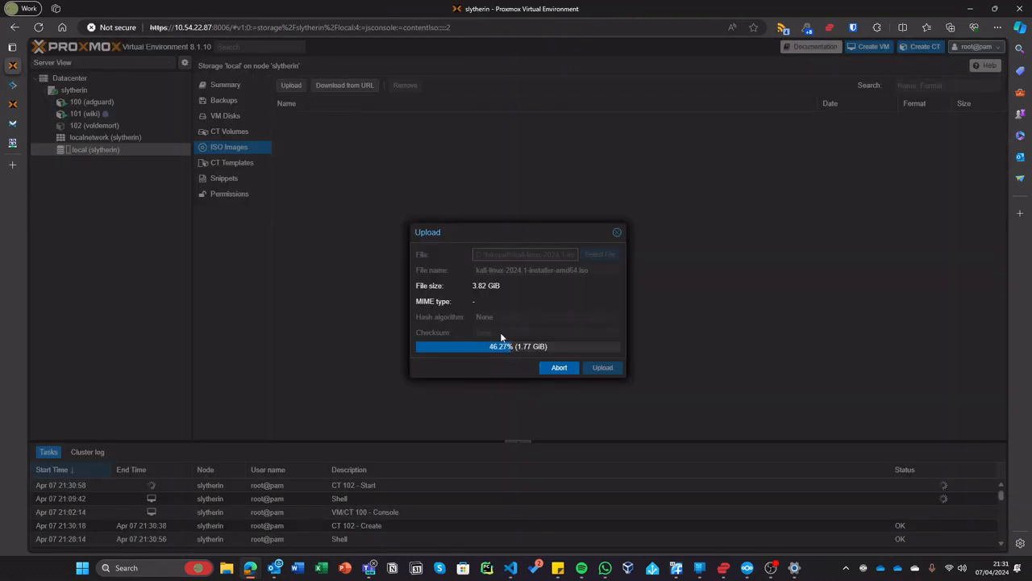
click(13, 103)
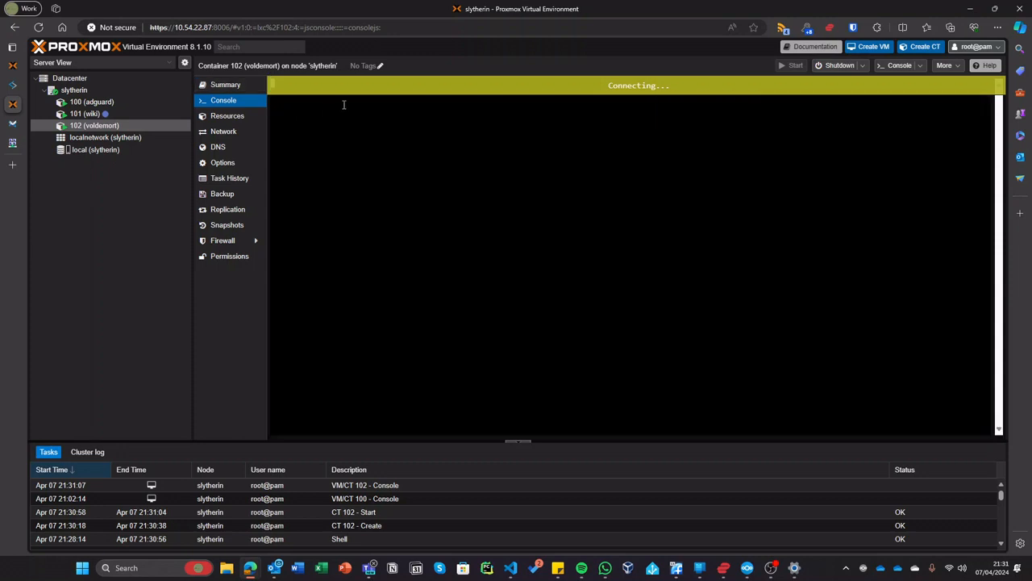
- Open container 102's xterm.js console in a separate window and resize it
click(917, 66)
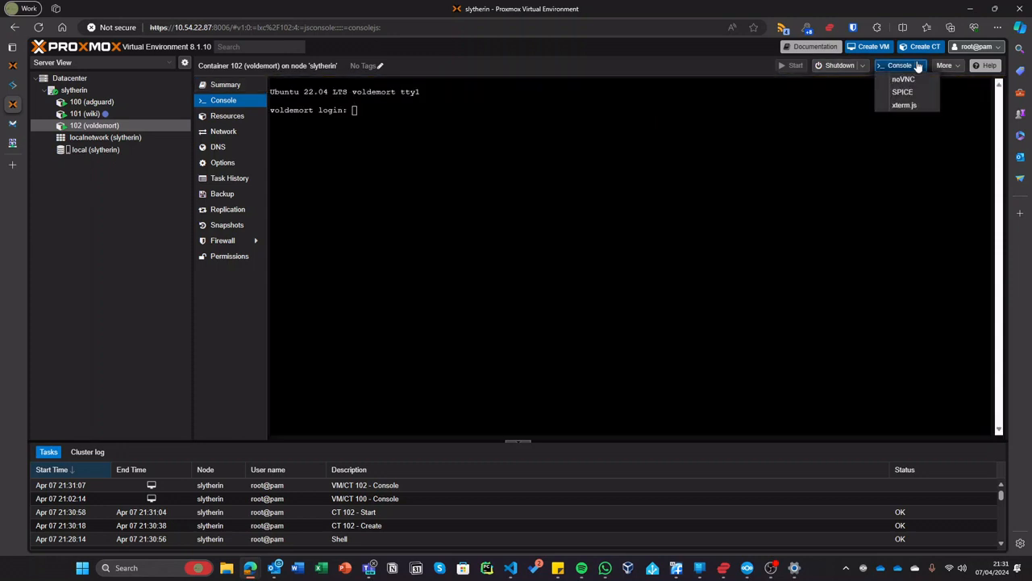
click(904, 105)
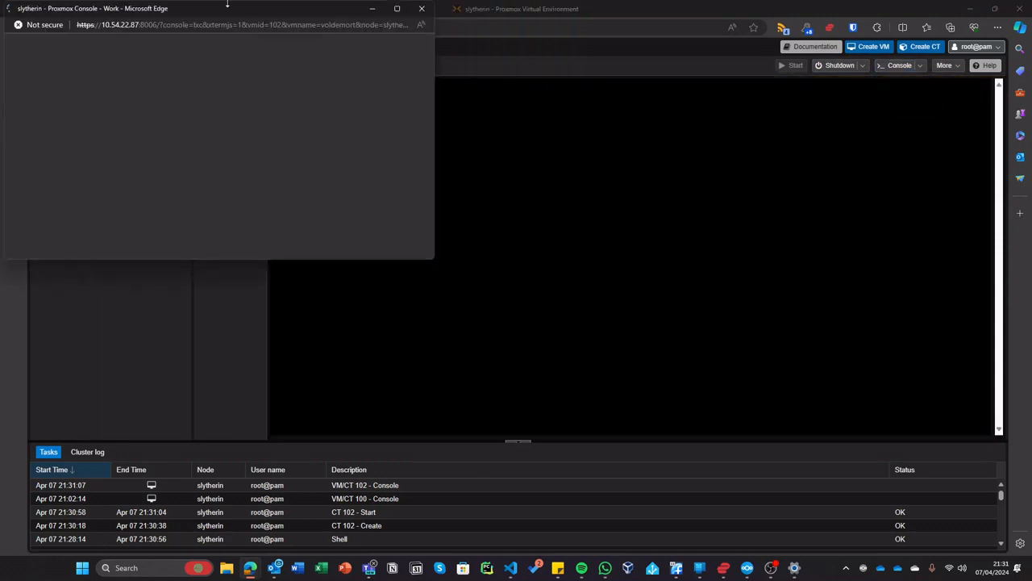
double_click(239, 5)
drag(238, 6, 600, 140)
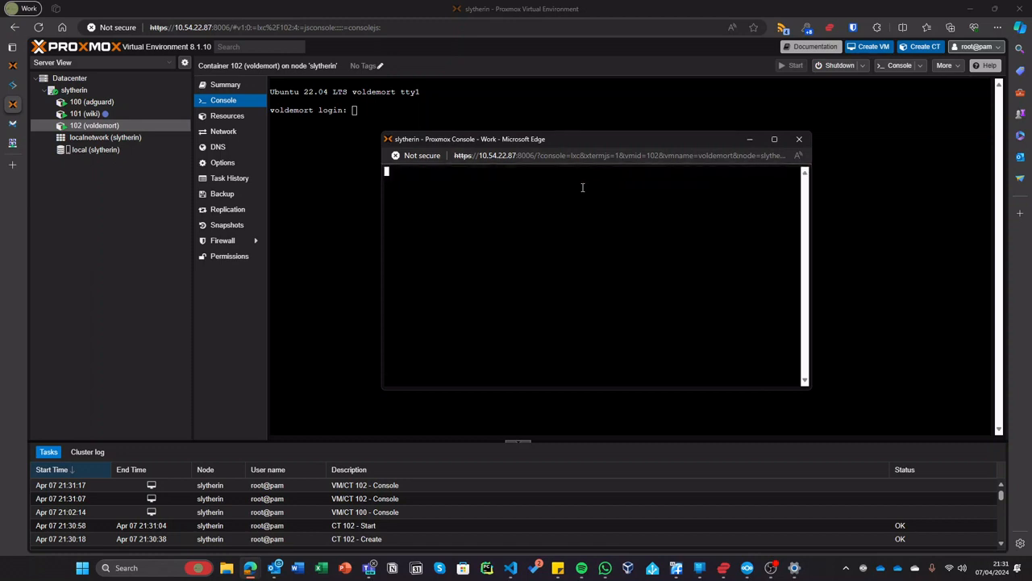
- Log in to the voldemort container as root with its password
key(Return)
text(root)
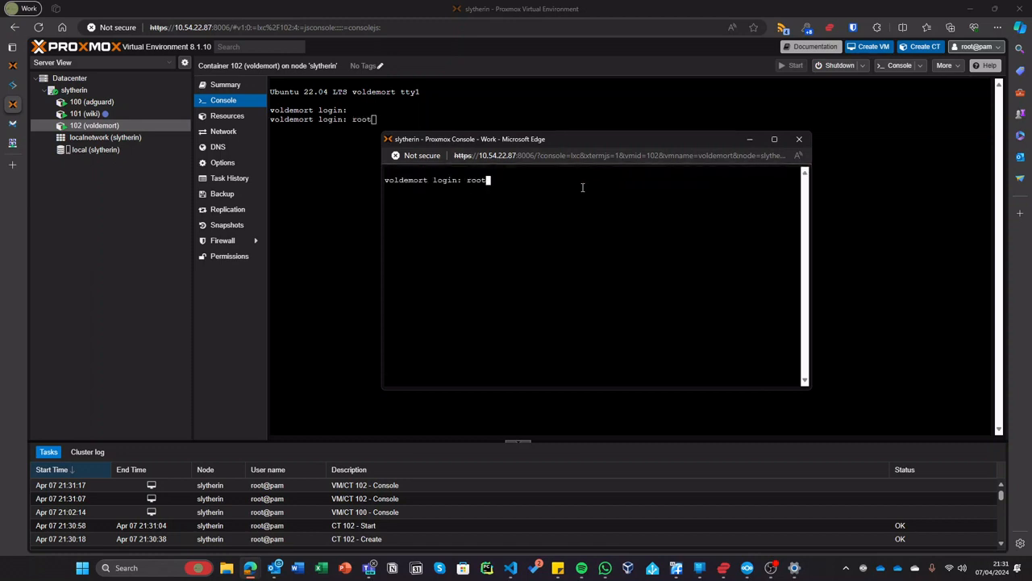
key(Return)
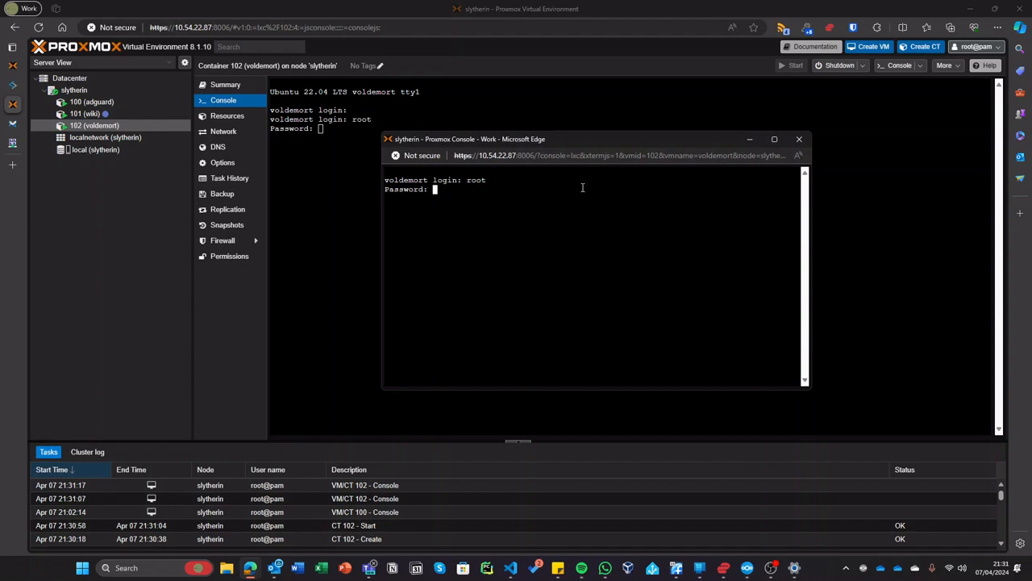
key(Return)
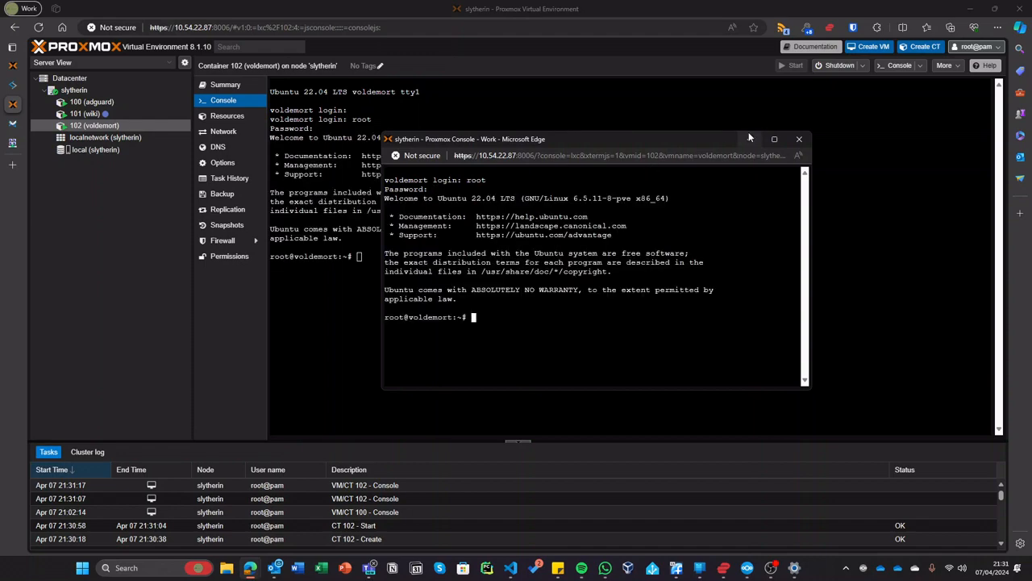
click(774, 139)
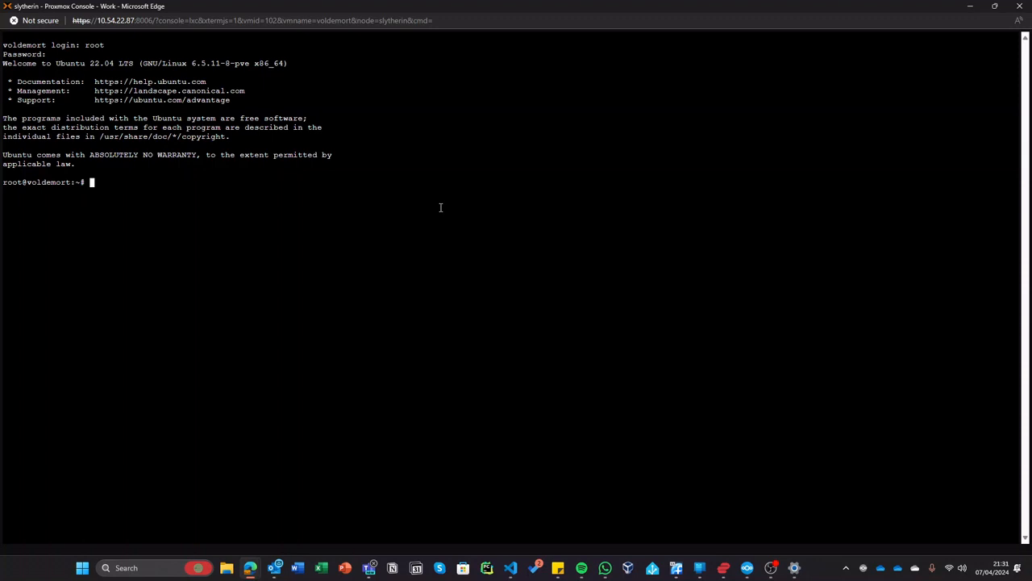
text(sud)
key(BackSpace)
key(BackSpace)
key(BackSpace)
drag(265, 20, 346, 51)
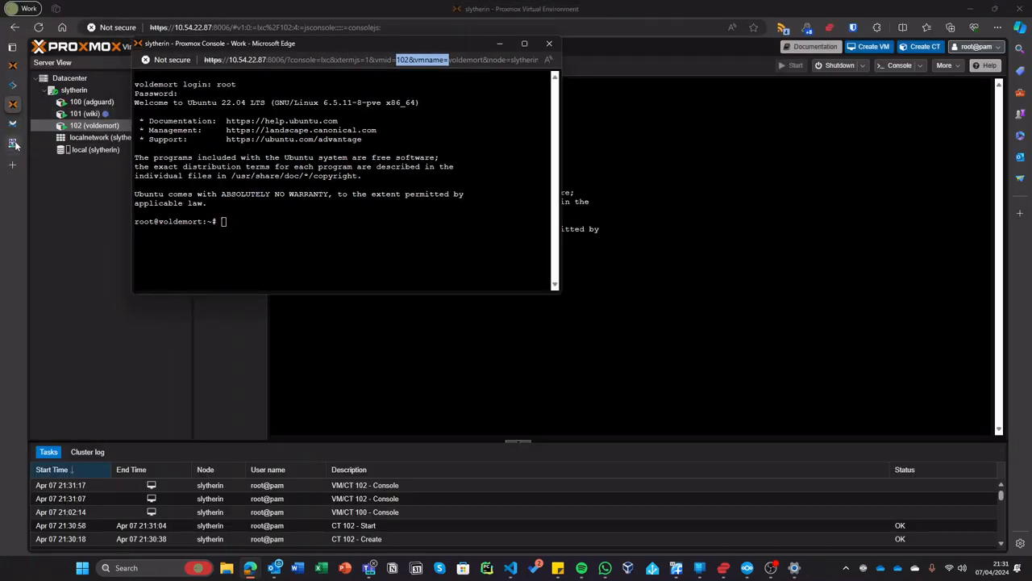
- Copy the wget, chmod and run commands for Amazon Linux 2 from the guide's Quick Start
click(13, 143)
scroll(449, 279, down, 8)
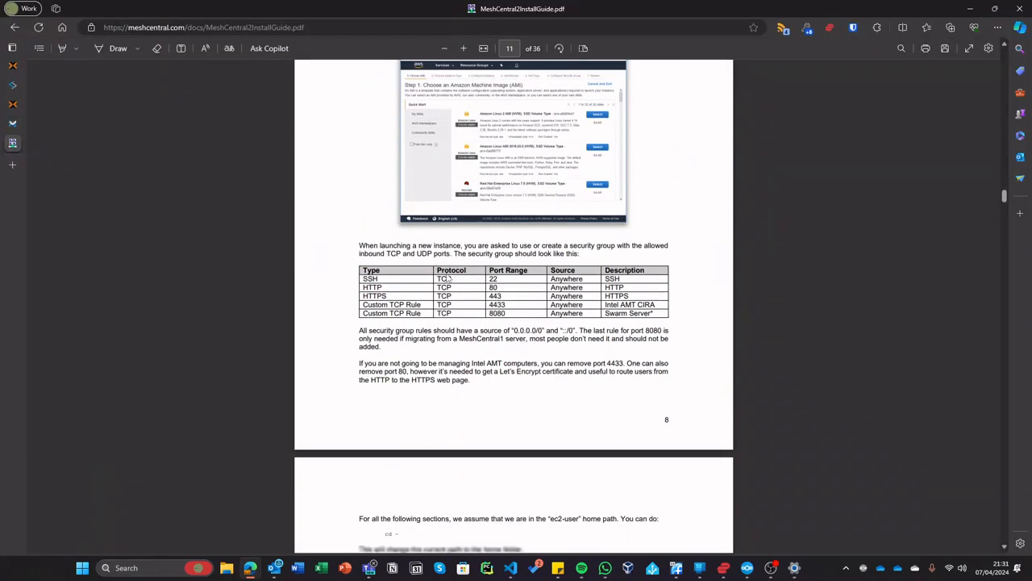
scroll(362, 243, up, 20)
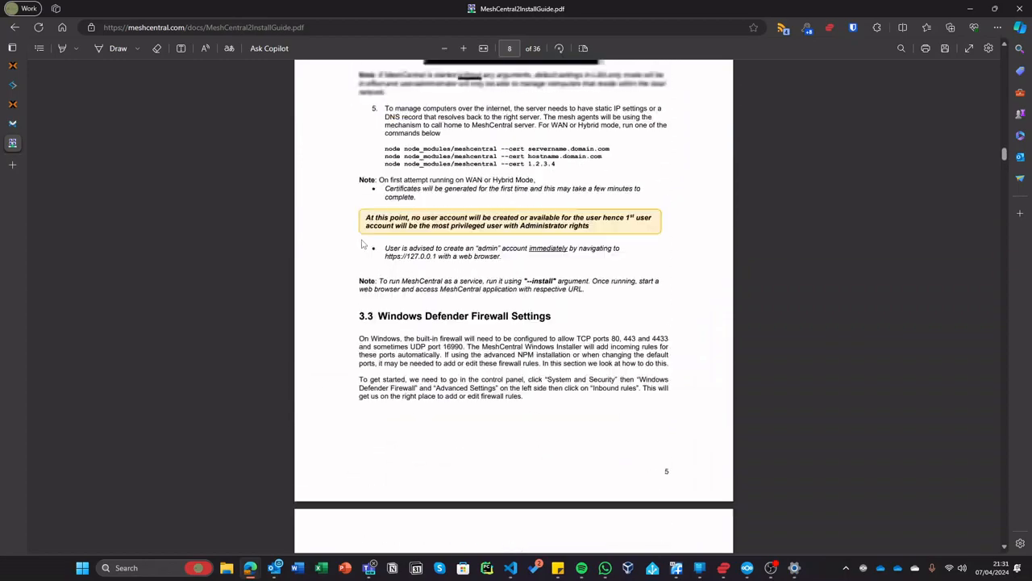
scroll(362, 244, up, 20)
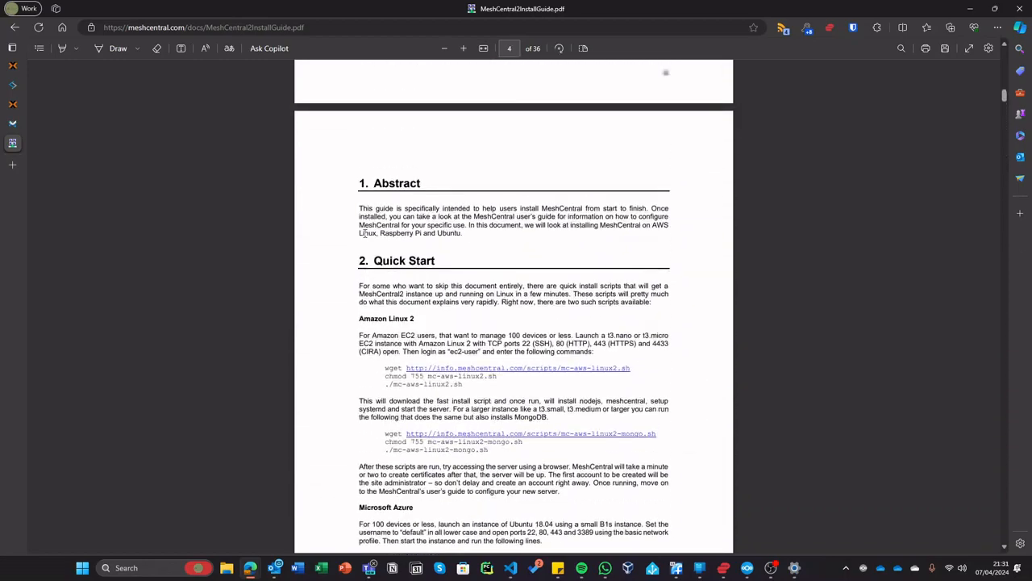
scroll(364, 233, up, 5)
scroll(476, 292, down, 6)
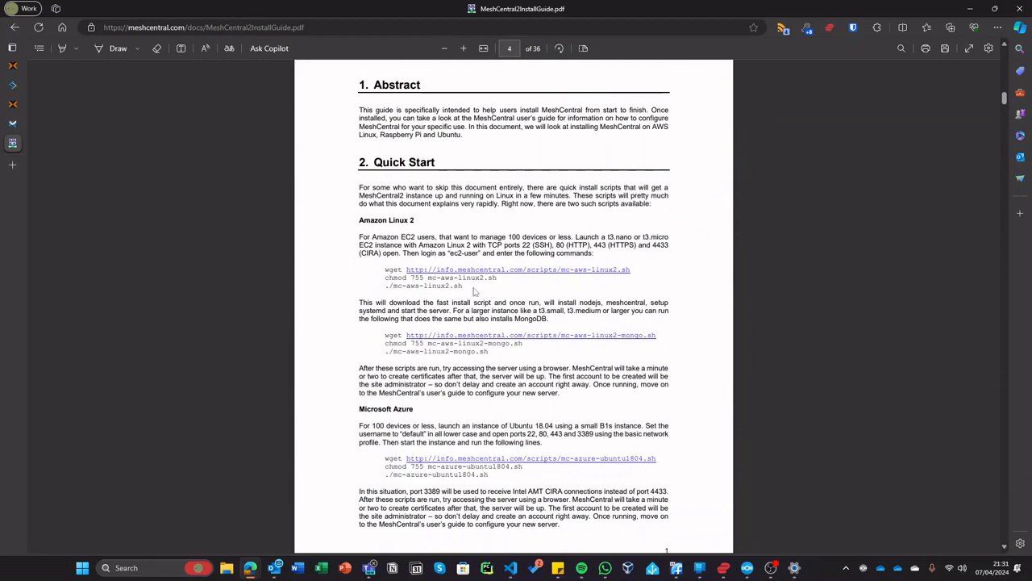
drag(383, 270, 464, 286)
right_click(462, 281)
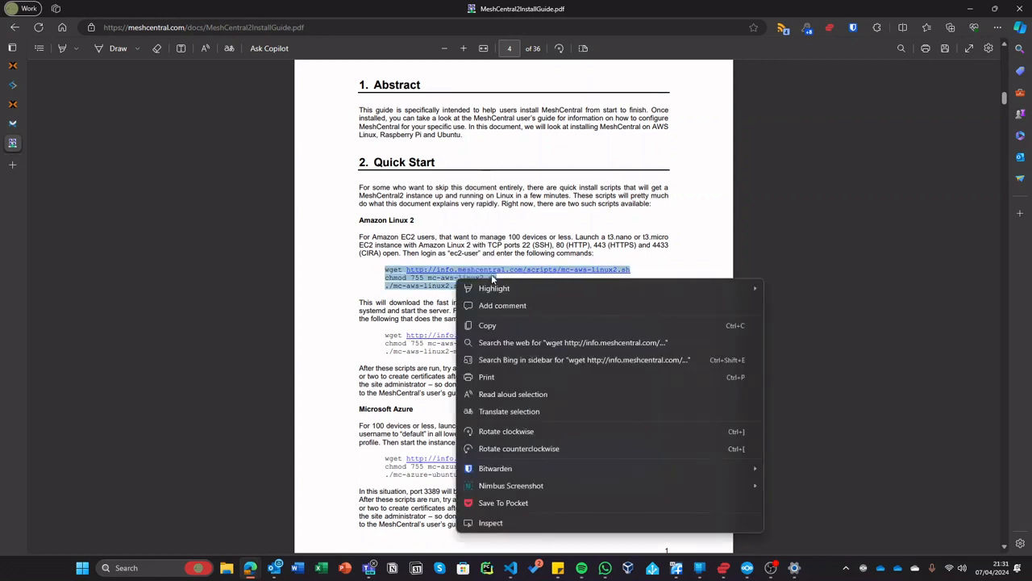
click(494, 325)
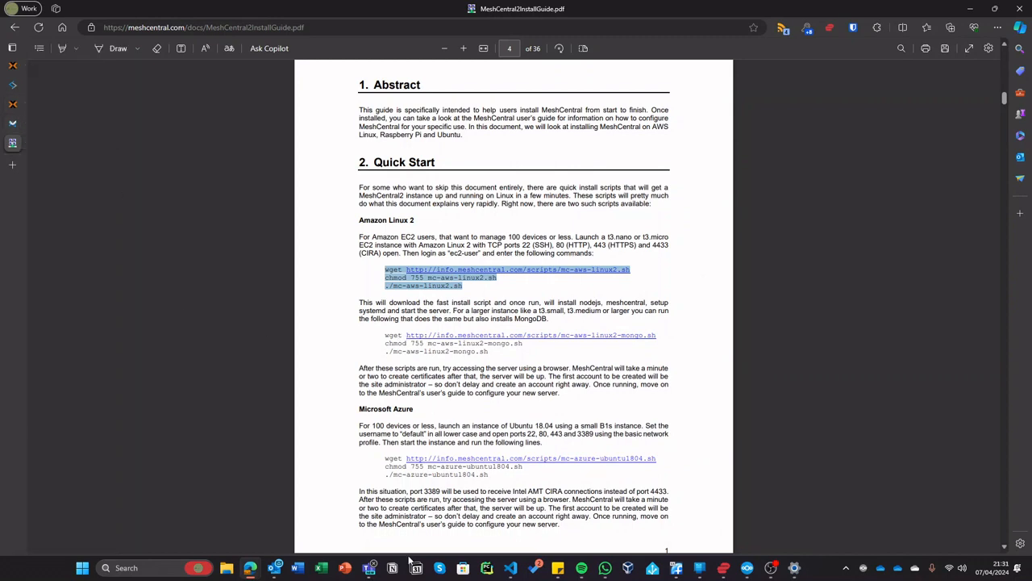
- Paste and run the Amazon Linux 2 install commands in the voldemort console
mouse_move(250, 567)
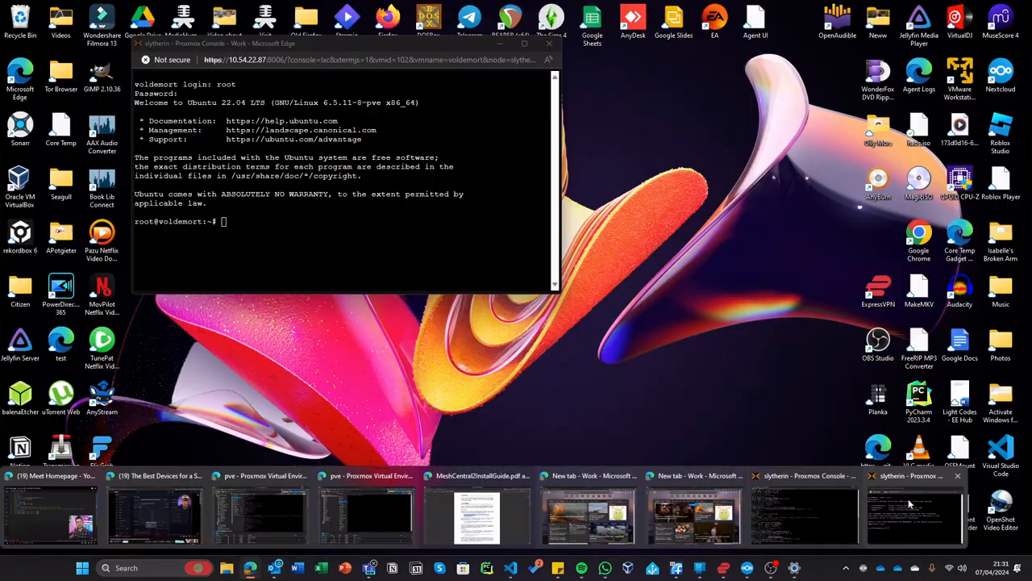
click(910, 504)
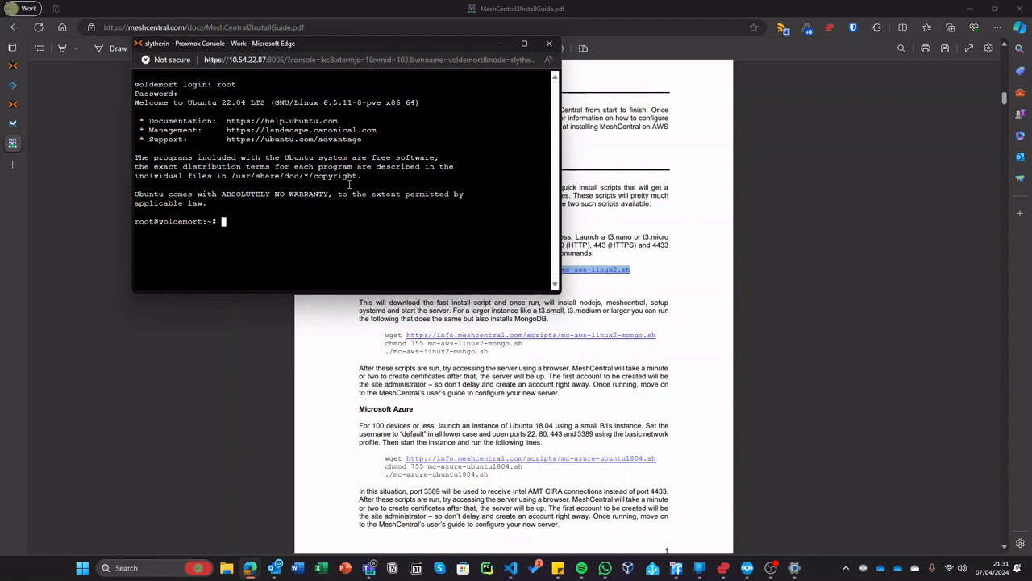
key(ctrl+v)
key(Return)
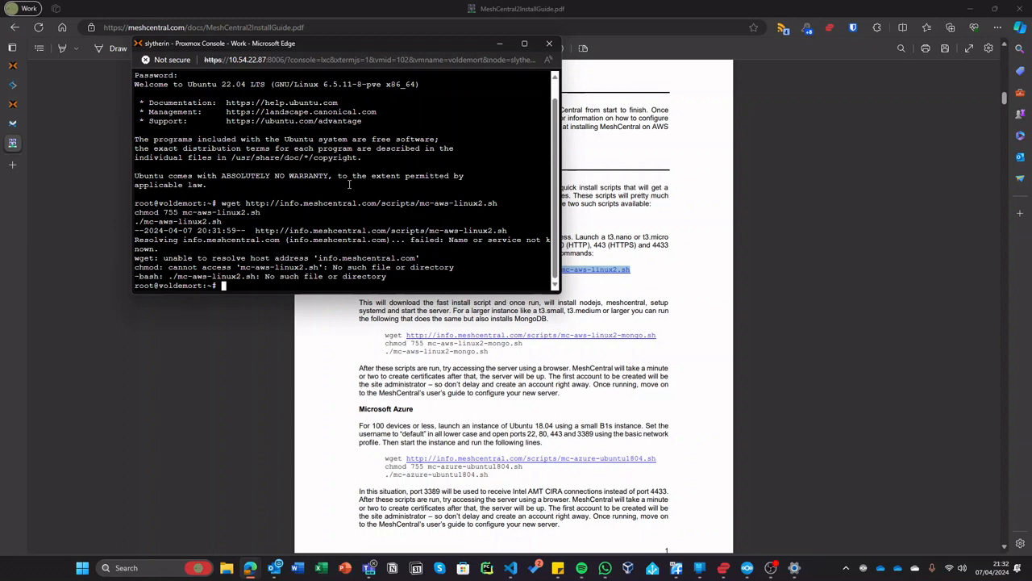
- Ping prawnboy.co.za to confirm internet access, then stop the ping
text(ping prawnboy.co.za)
key(Return)
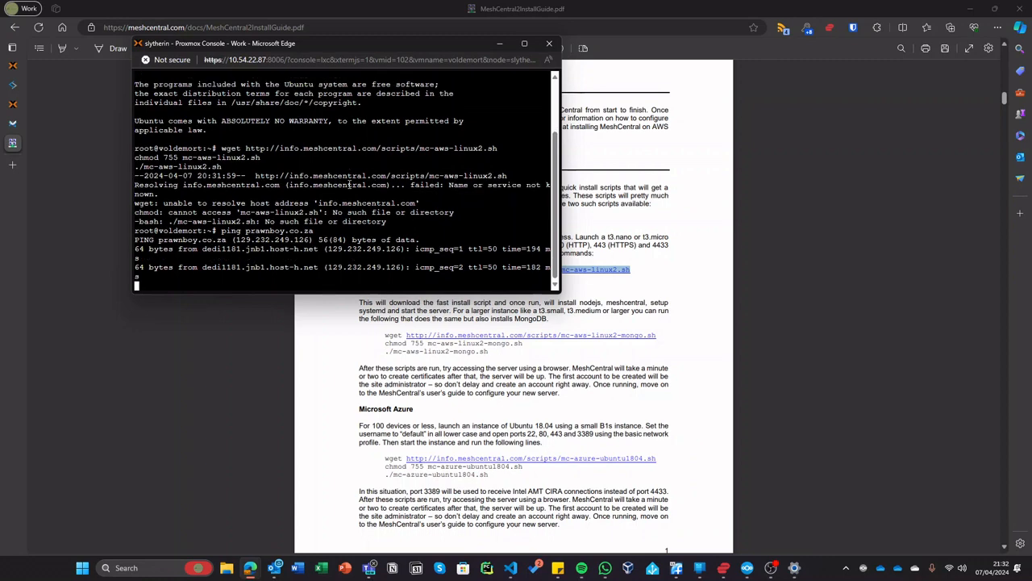
key(ctrl+c)
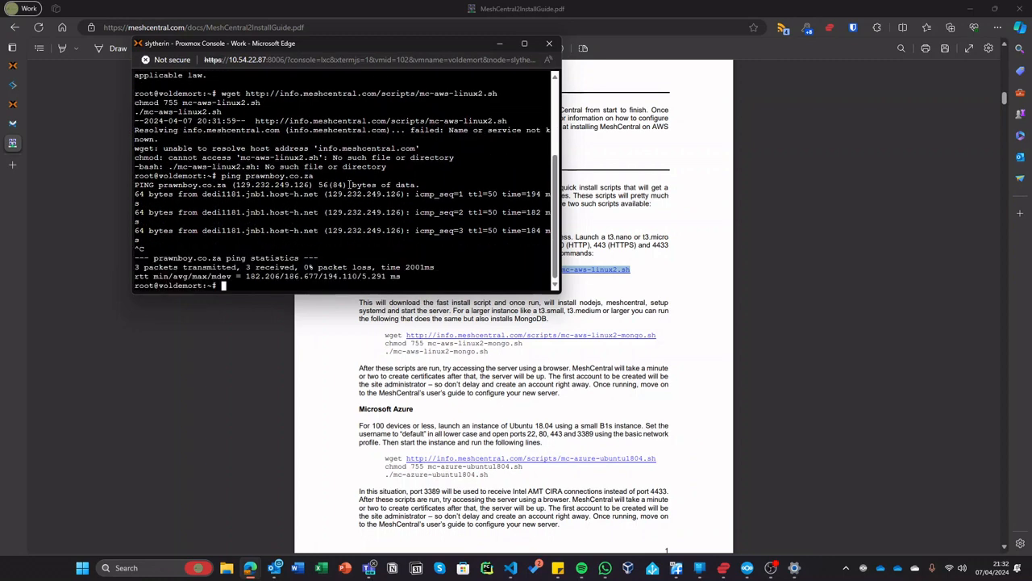
click(432, 419)
- Copy the mkdir, cd and npm install meshcentral commands from step 3 of the guide
scroll(435, 379, down, 10)
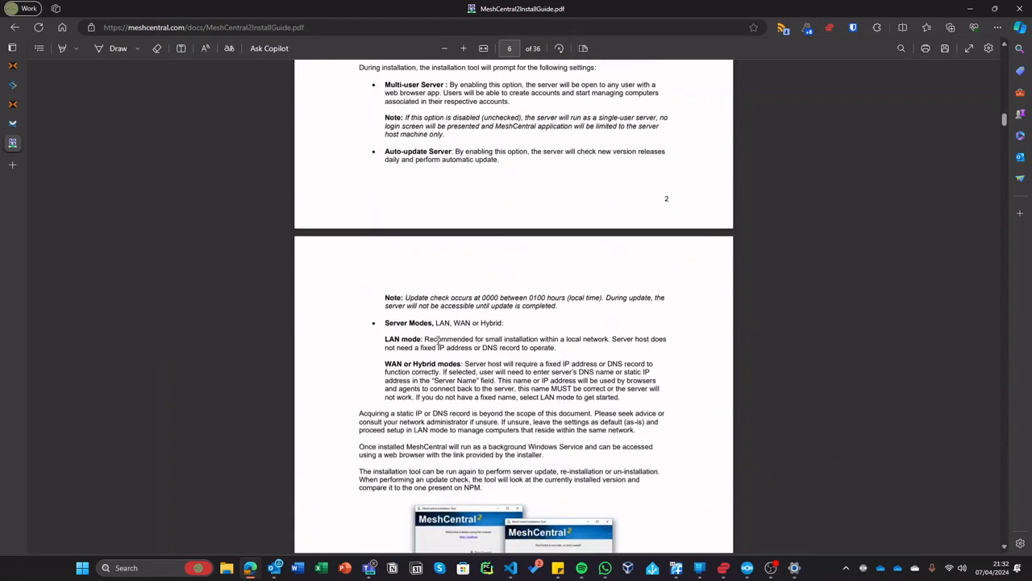
scroll(438, 343, down, 10)
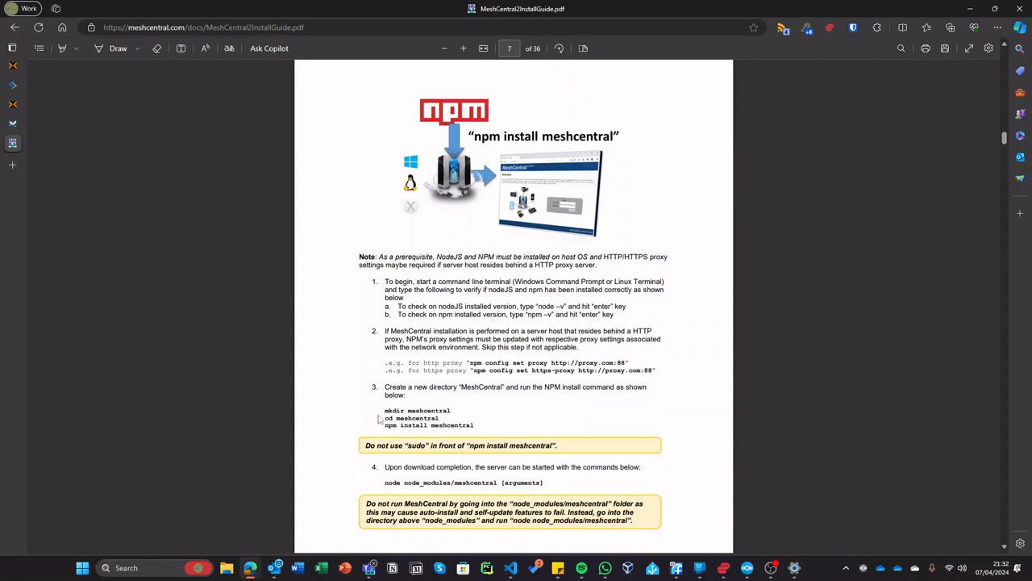
drag(385, 408, 474, 427)
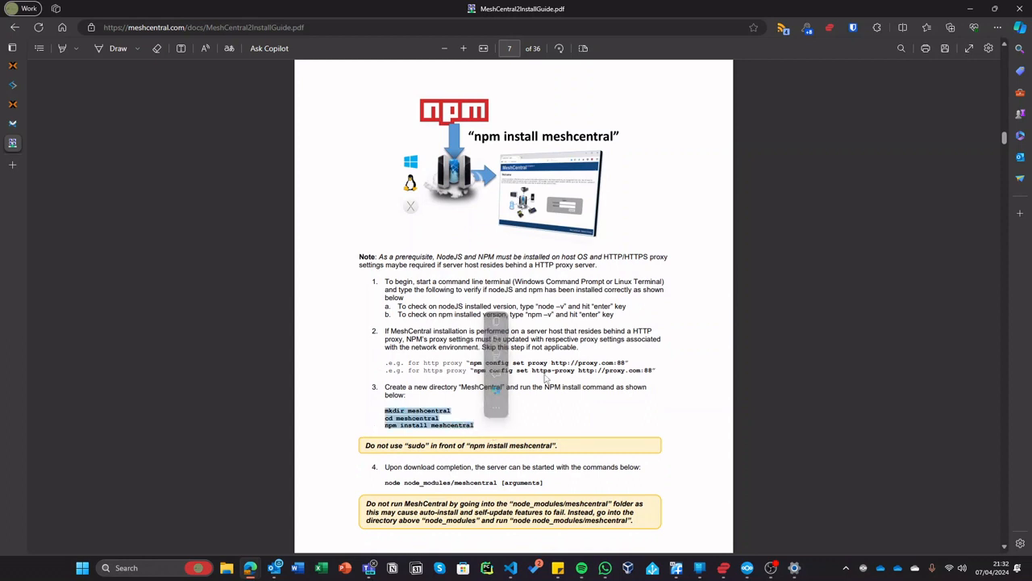
click(511, 323)
- Paste those commands into the console and install nodejs with apt, answering y
key(alt+Tab)
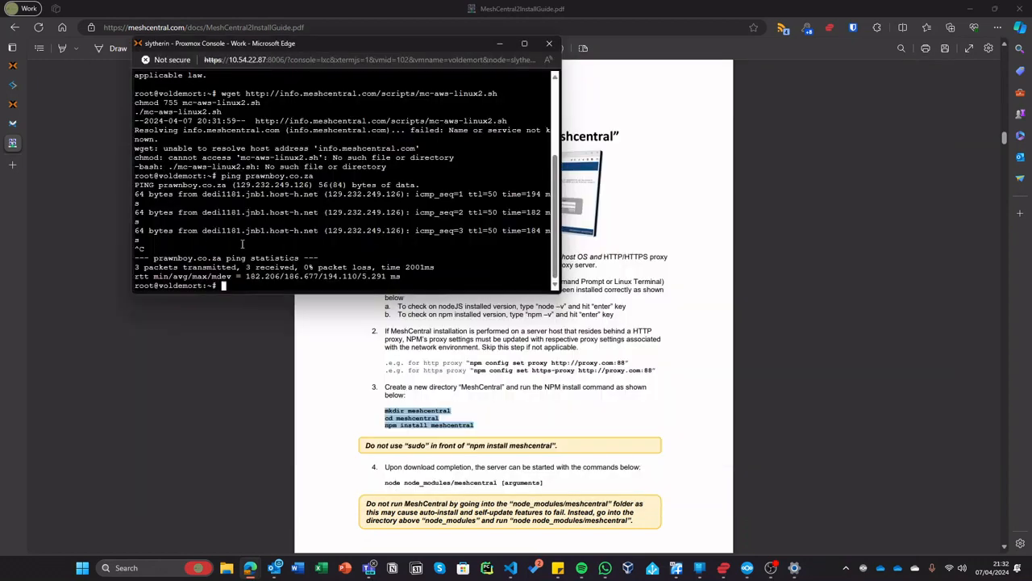
key(ctrl+v)
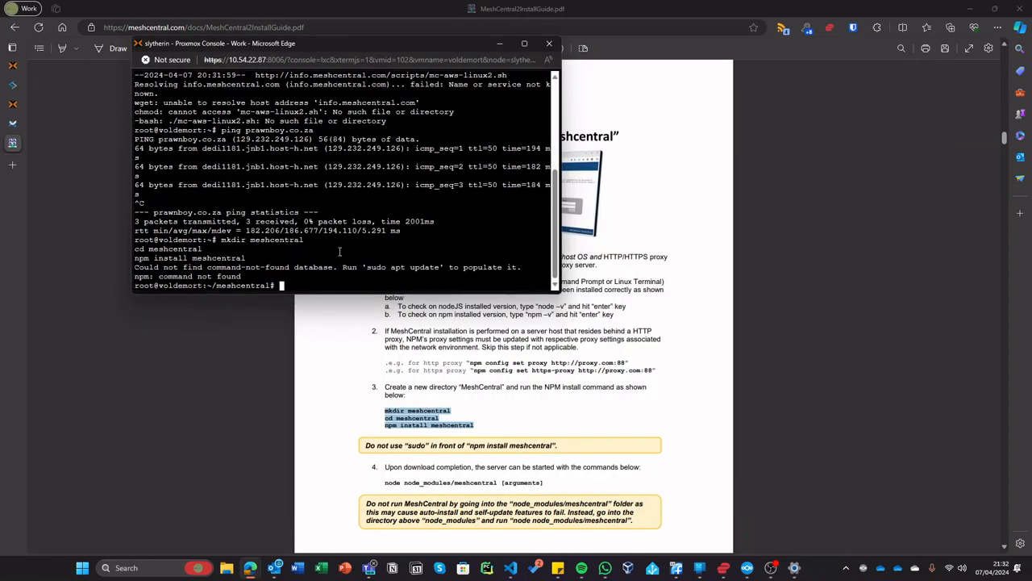
text(apt install nodejs)
key(Return)
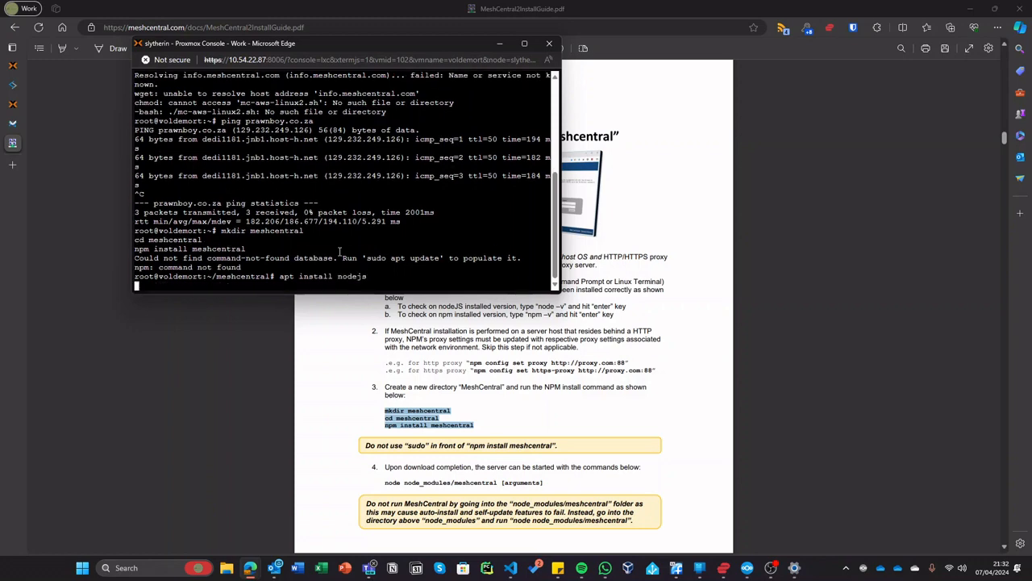
text(y)
key(Return)
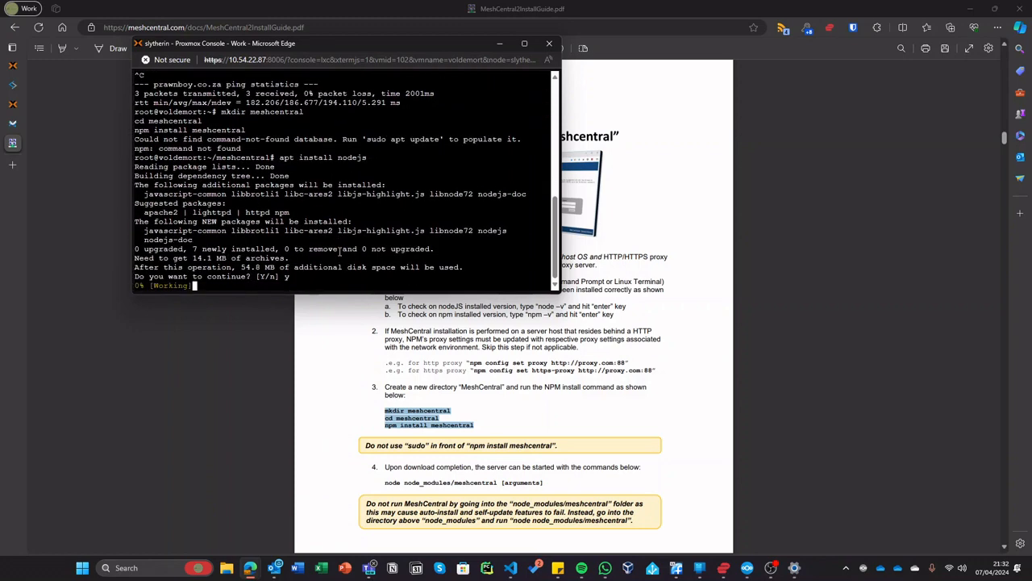
drag(241, 46, 0, 61)
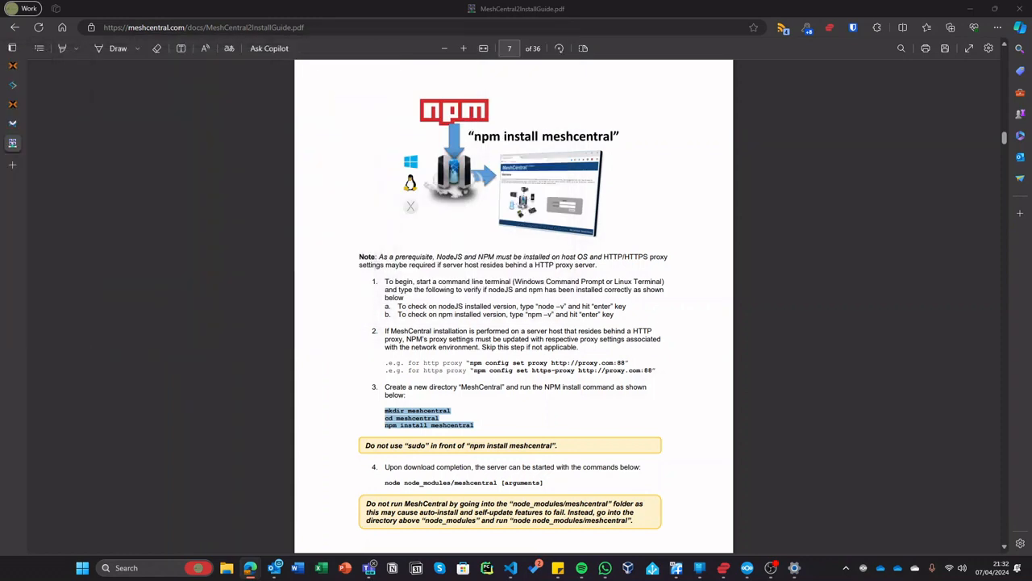
- Bring container 102's console window back and maximise it to watch the nodejs packages unpack
click(11, 68)
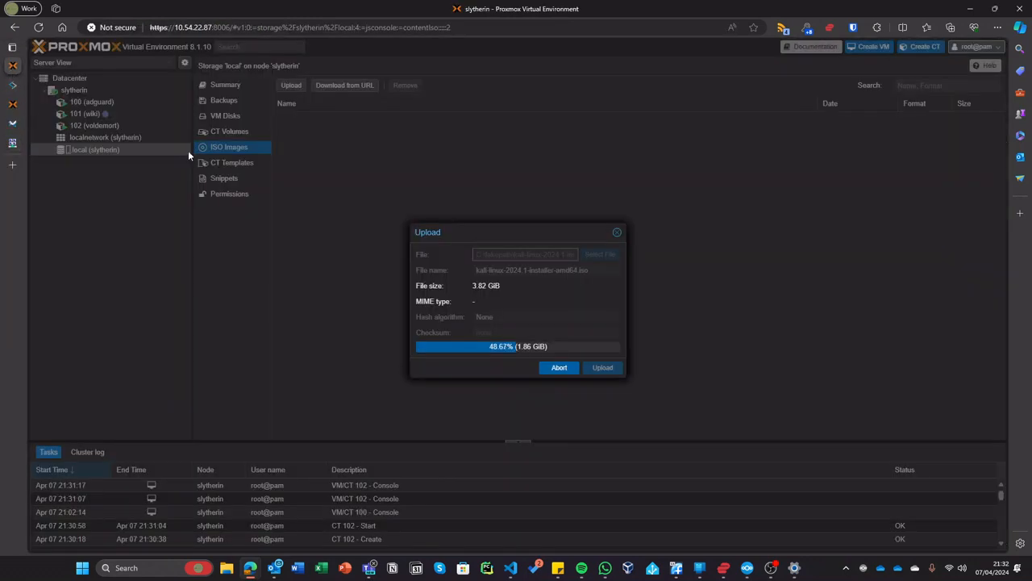
click(12, 104)
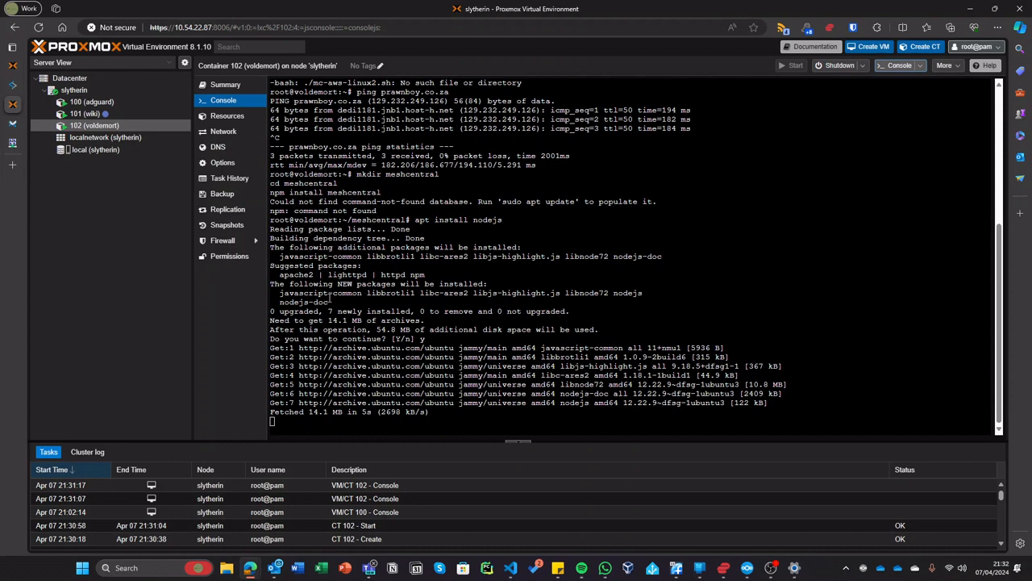
drag(0, 136, 470, 116)
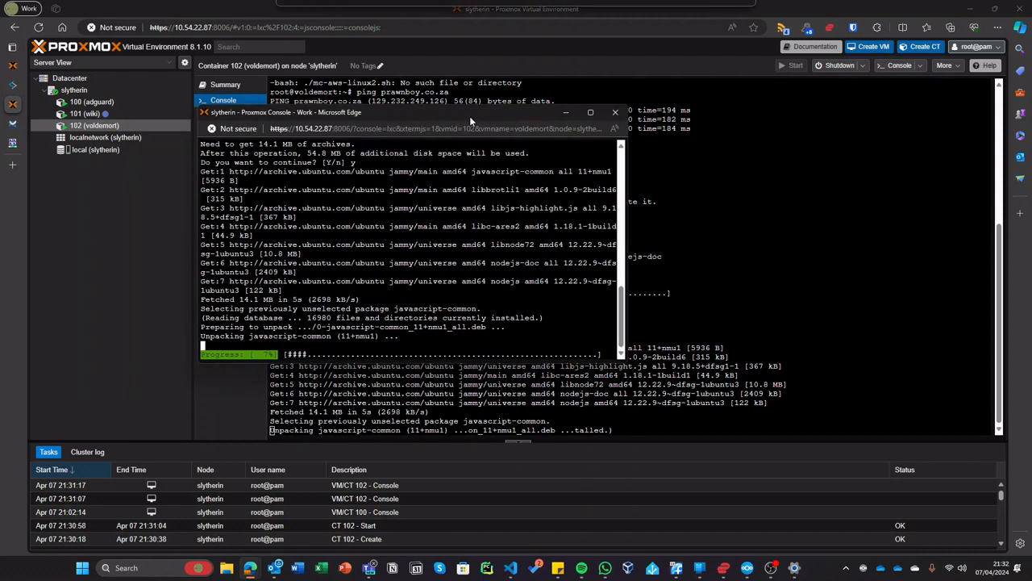
double_click(469, 116)
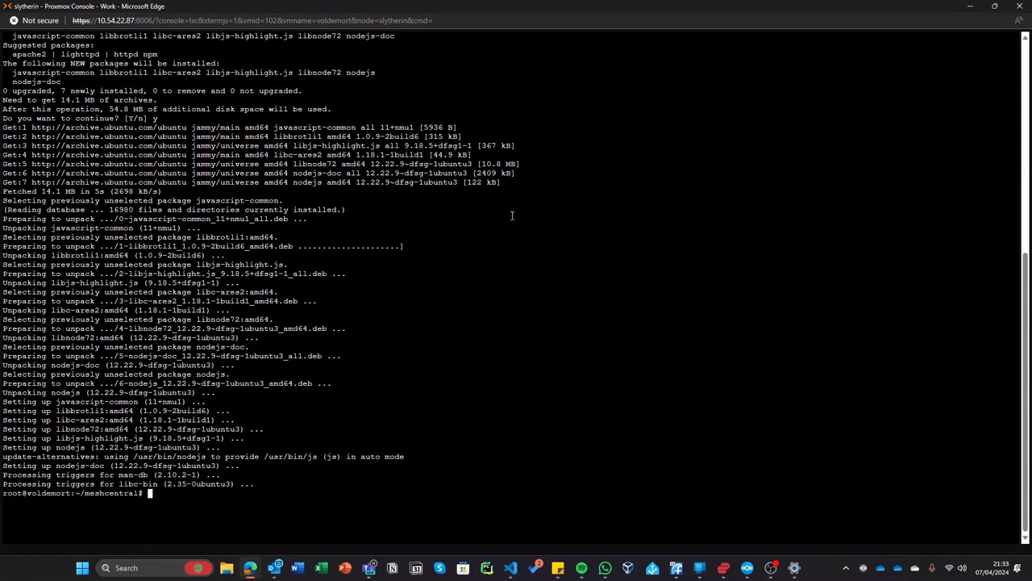
- Run the pasted MeshCentral commands, then remove the inner meshcentral folder with rmdir
key(ctrl+v)
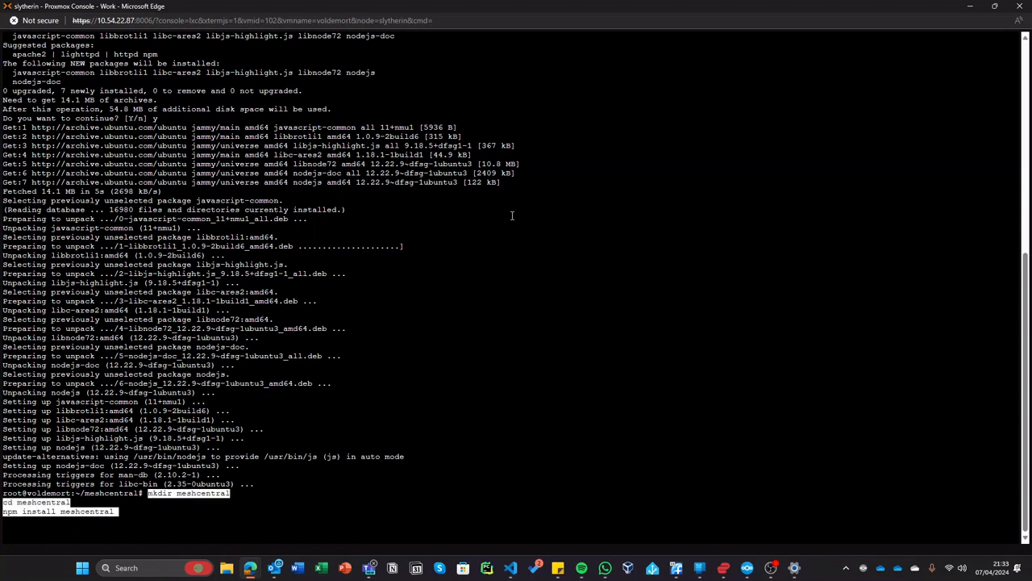
key(Return)
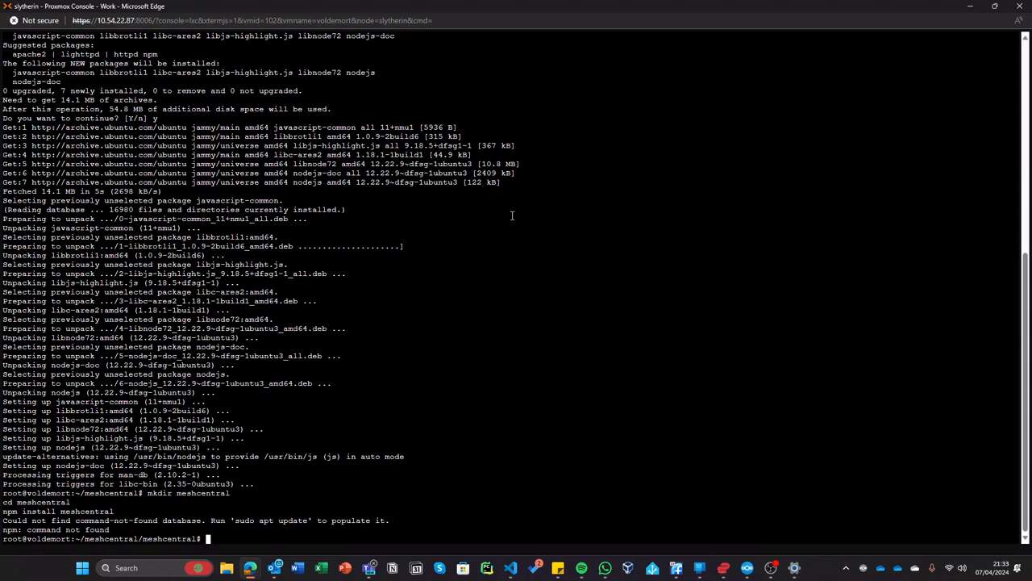
text(cd ..)
key(Return)
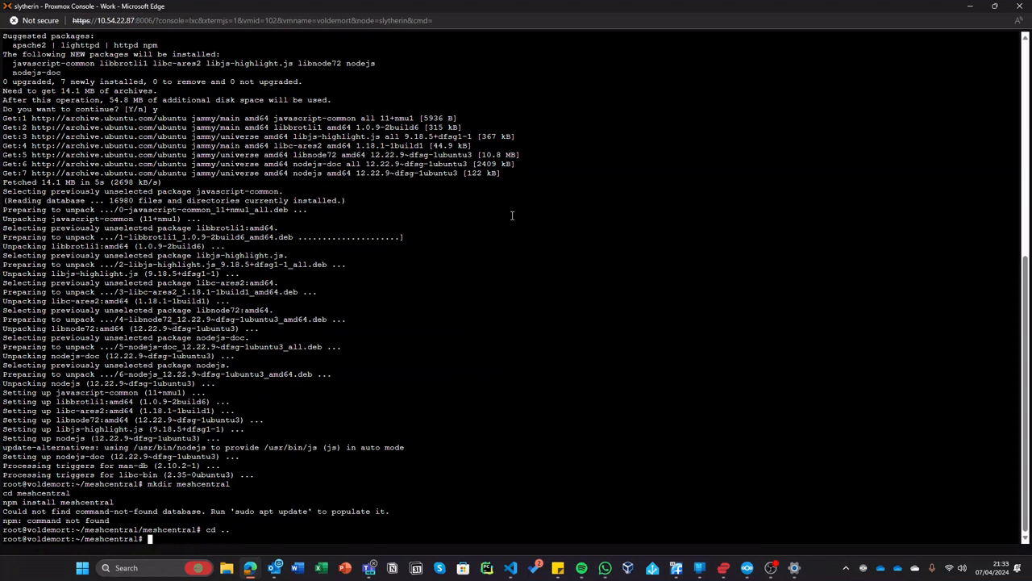
text(rmdir meshcentral)
key(Return)
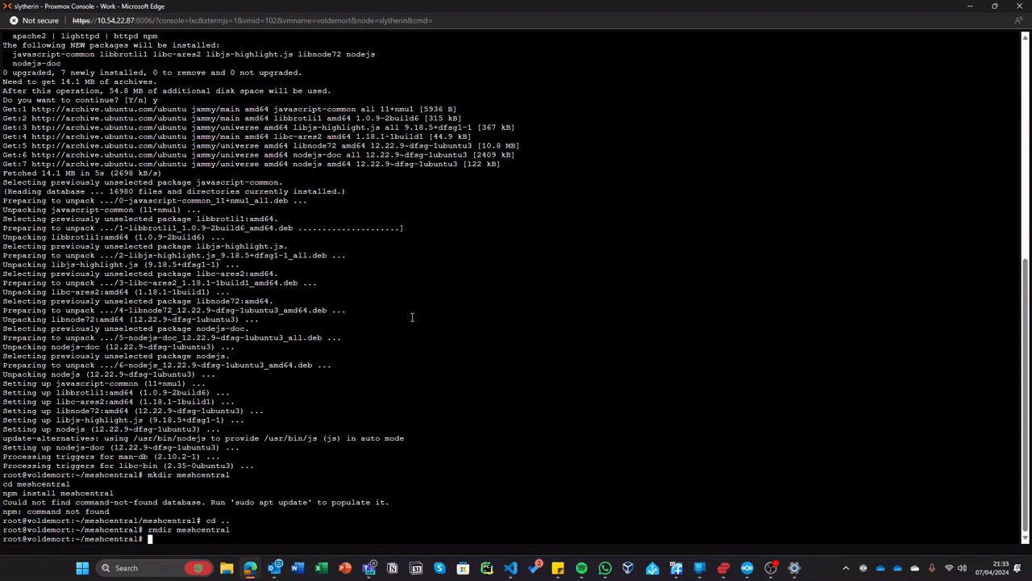
- Remove the remaining meshcentral folder from the home folder and confirm it is empty with ls
text(cd ..)
key(Return)
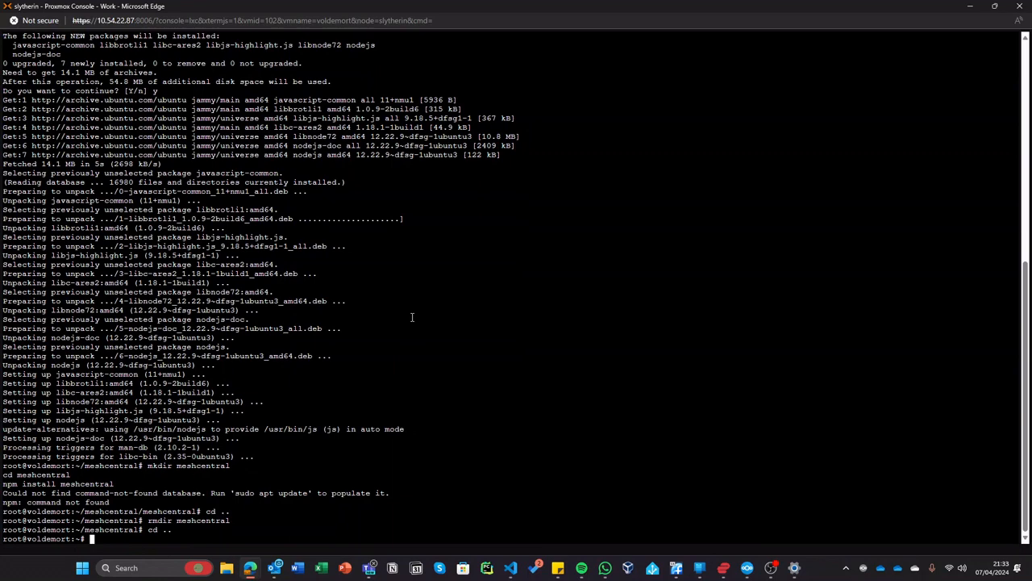
key(Up)
key(Up)
key(Return)
text(ls)
key(Return)
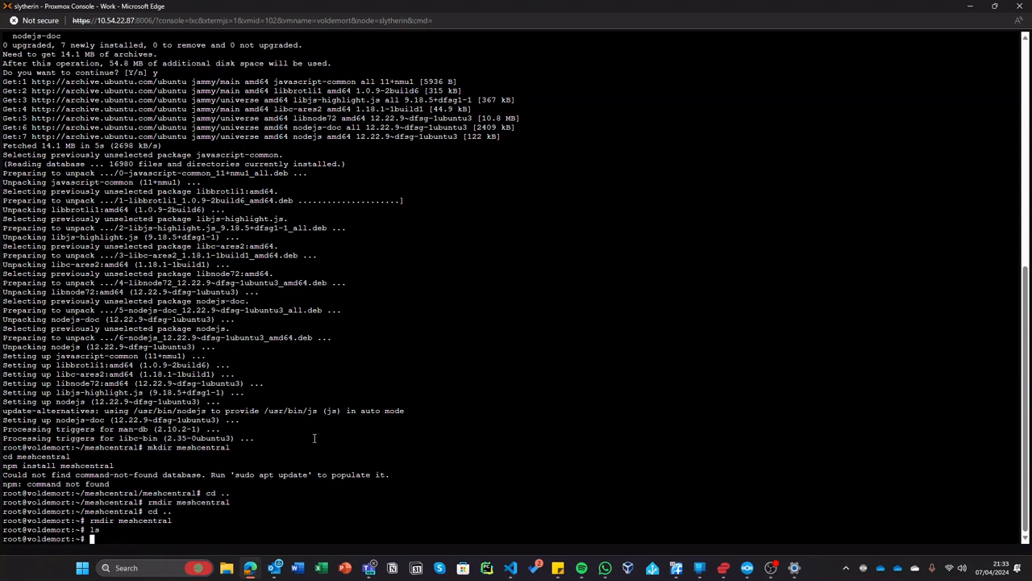
- Start installing npm with apt install npm, confirming with y, and move the console aside
text(apt install npm)
key(Return)
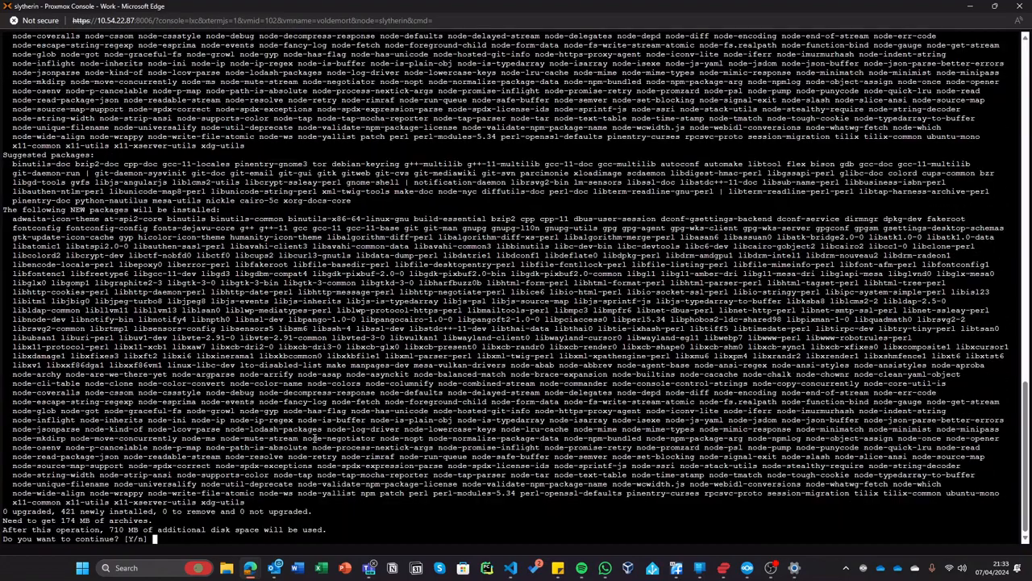
text(y)
key(Return)
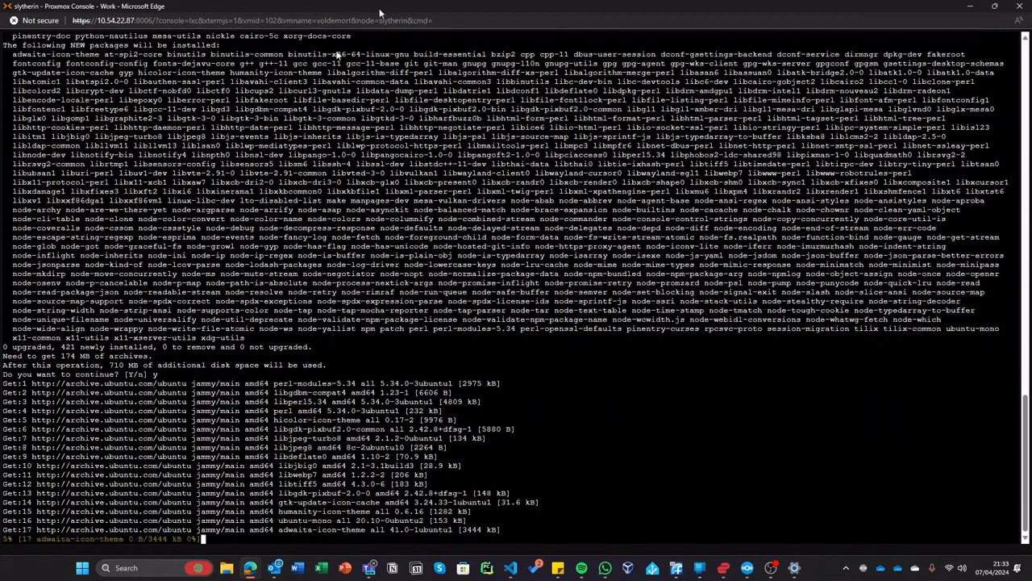
drag(380, 10, 387, 0)
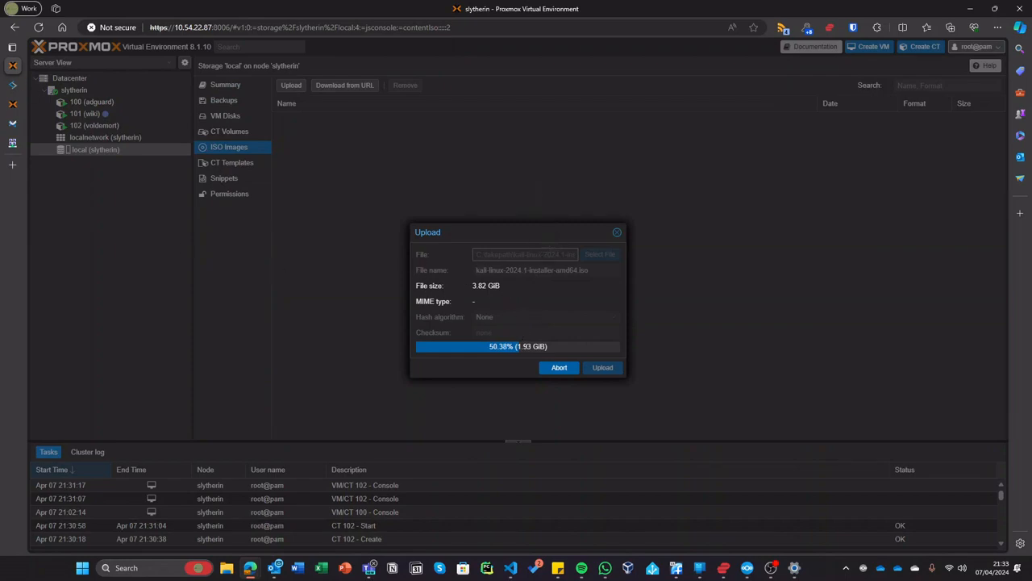
- On the Helper-Scripts page, view and close the Home Assistant OS VM script details
click(12, 85)
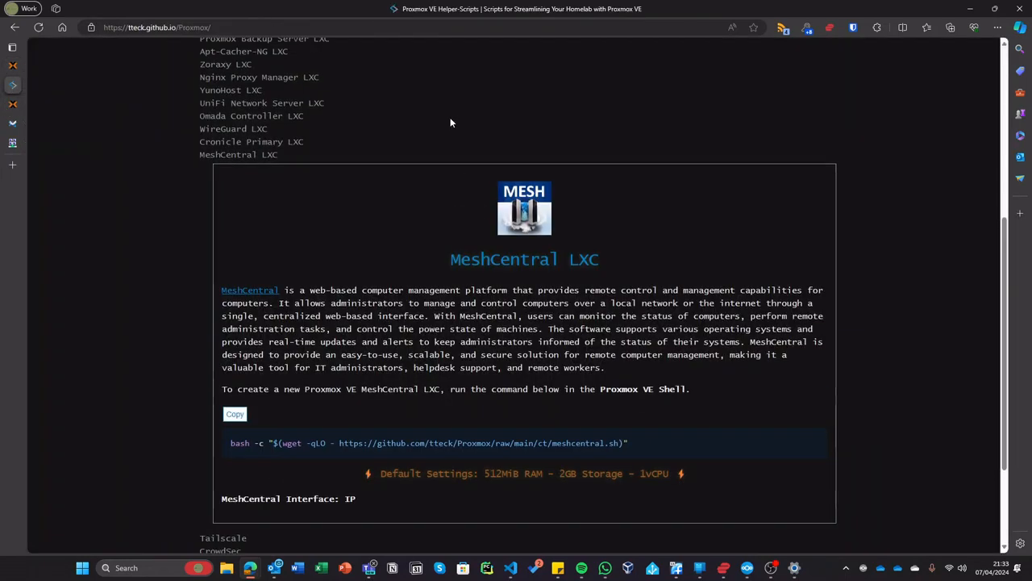
scroll(158, 224, up, 5)
click(206, 229)
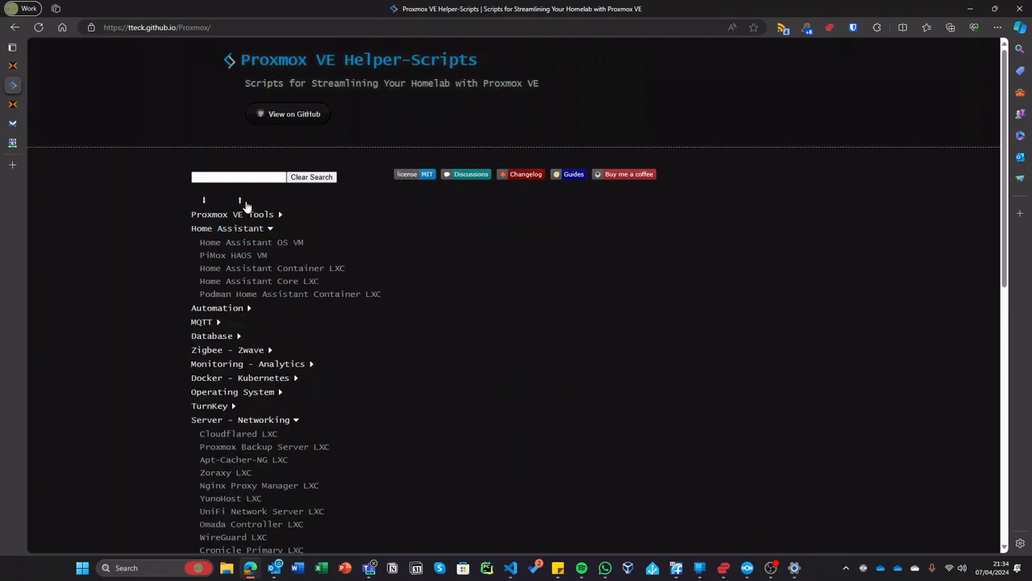
click(274, 243)
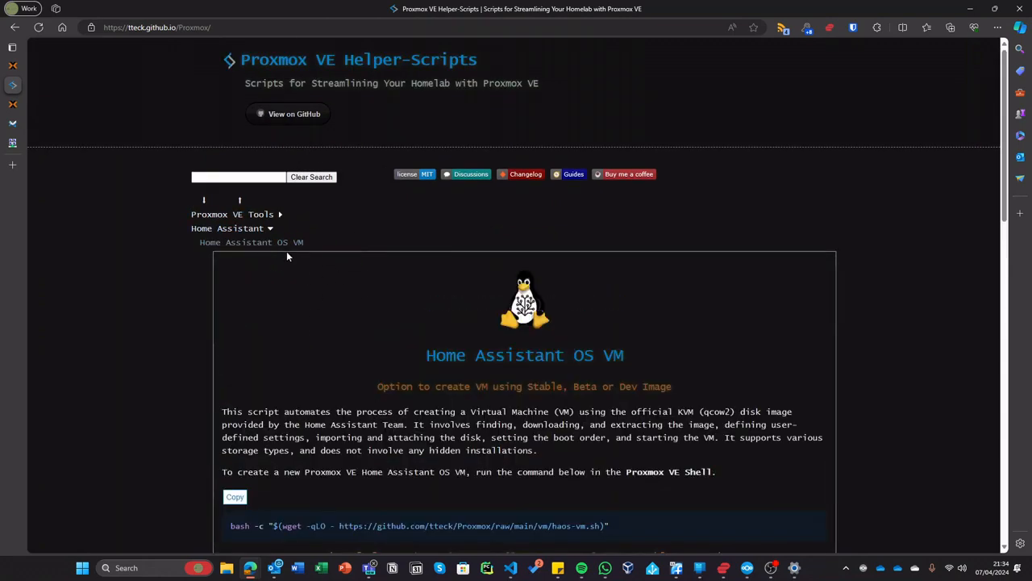
click(242, 242)
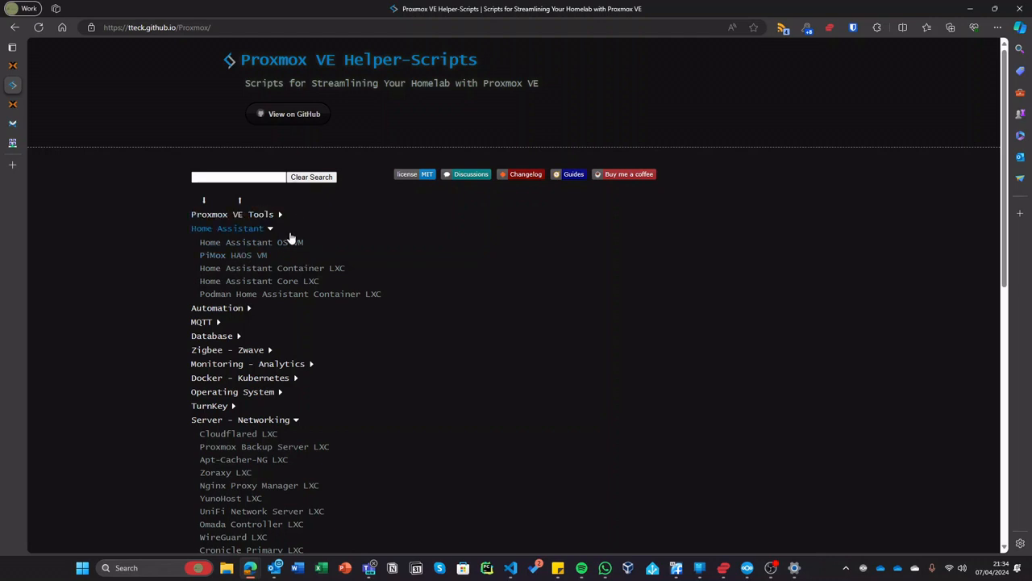
click(260, 228)
- Browse and collapse the Server - Networking, File - Code and Document - Notes categories
click(270, 354)
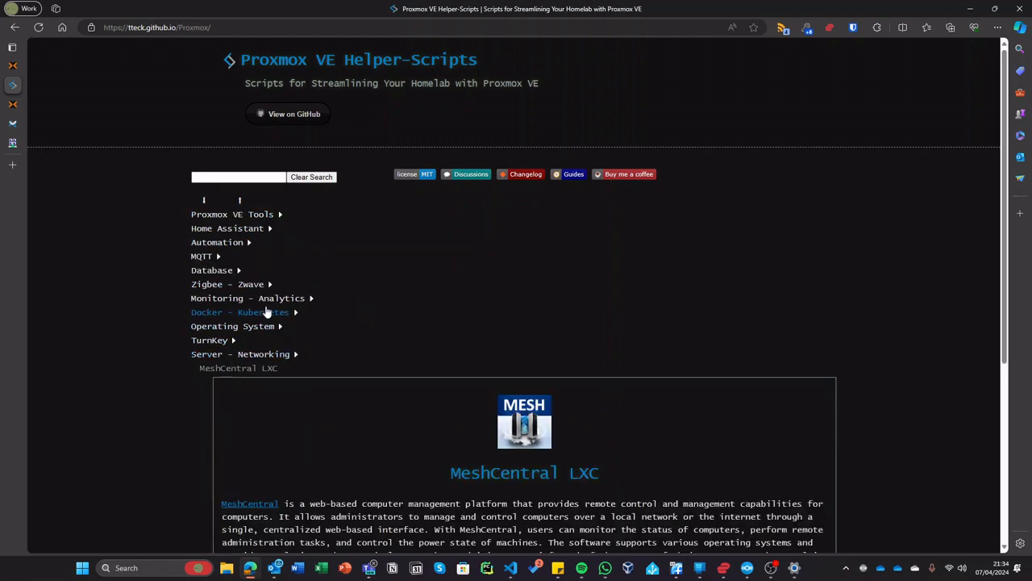
click(238, 355)
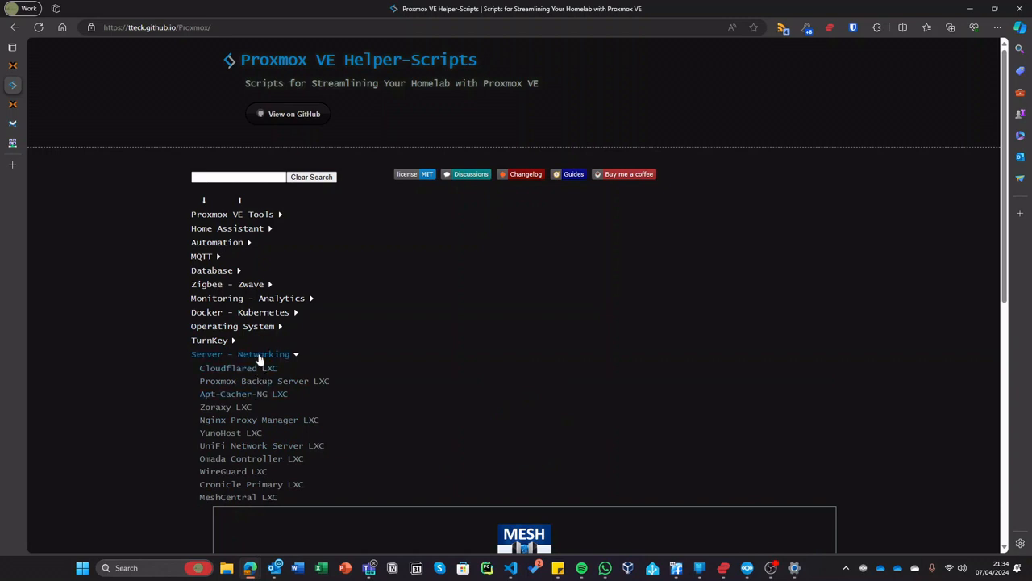
click(260, 357)
click(254, 355)
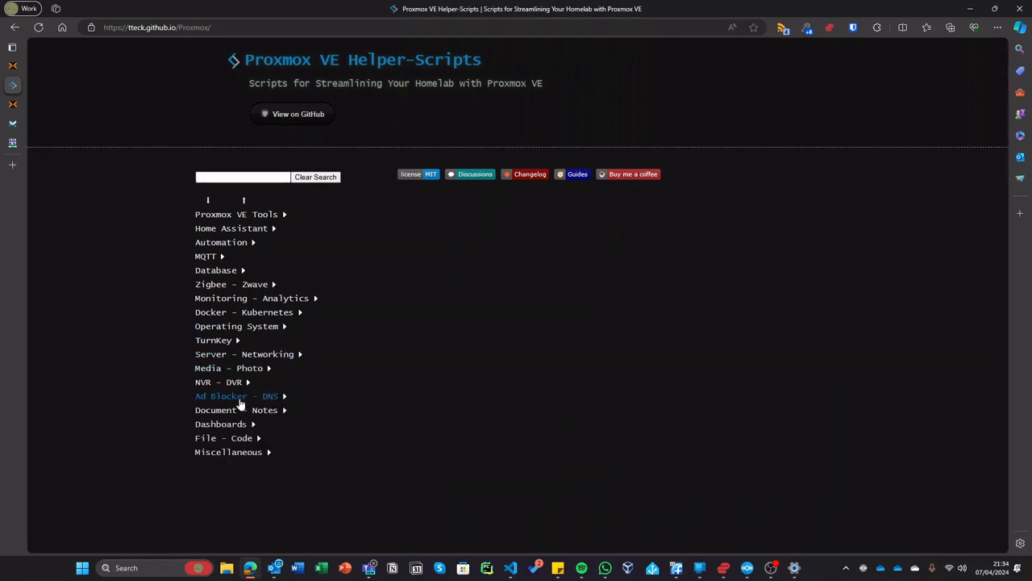
click(232, 438)
scroll(238, 428, down, 2)
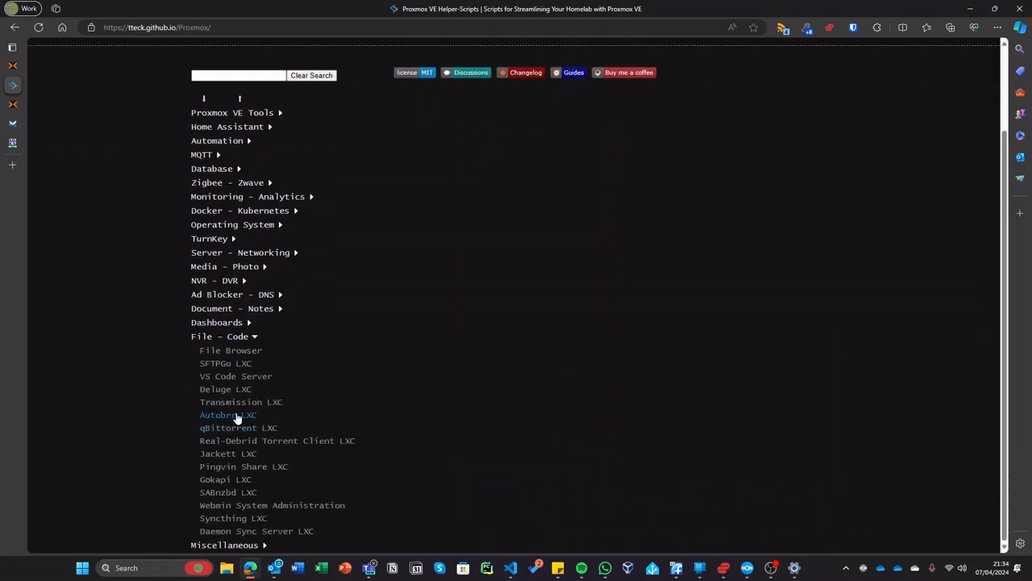
click(232, 336)
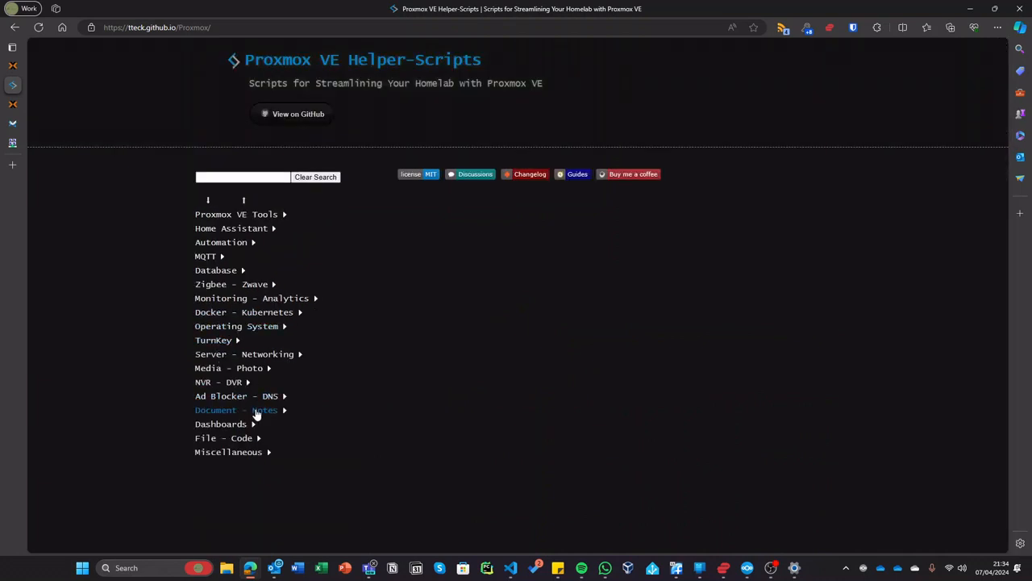
click(256, 411)
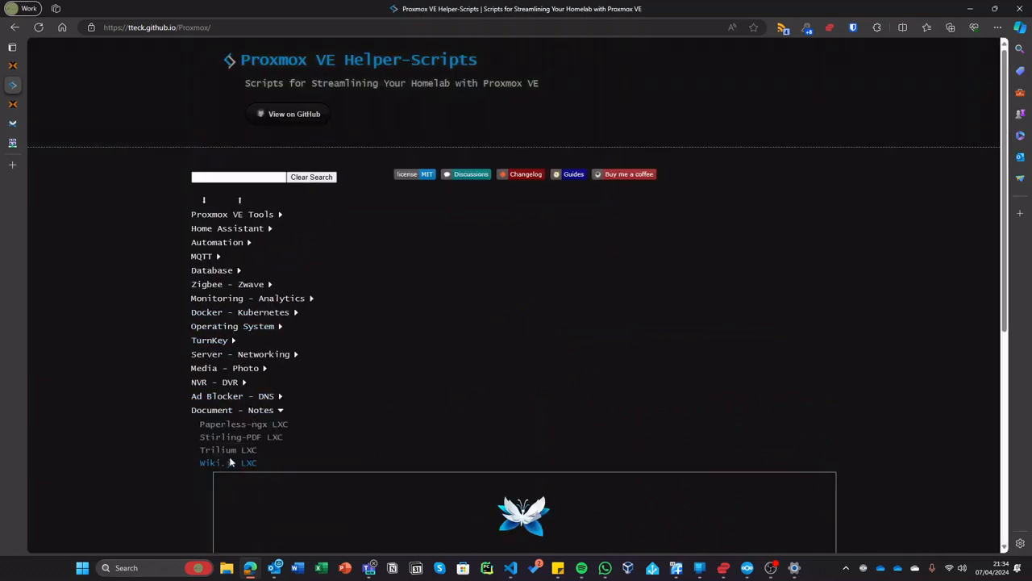
click(258, 410)
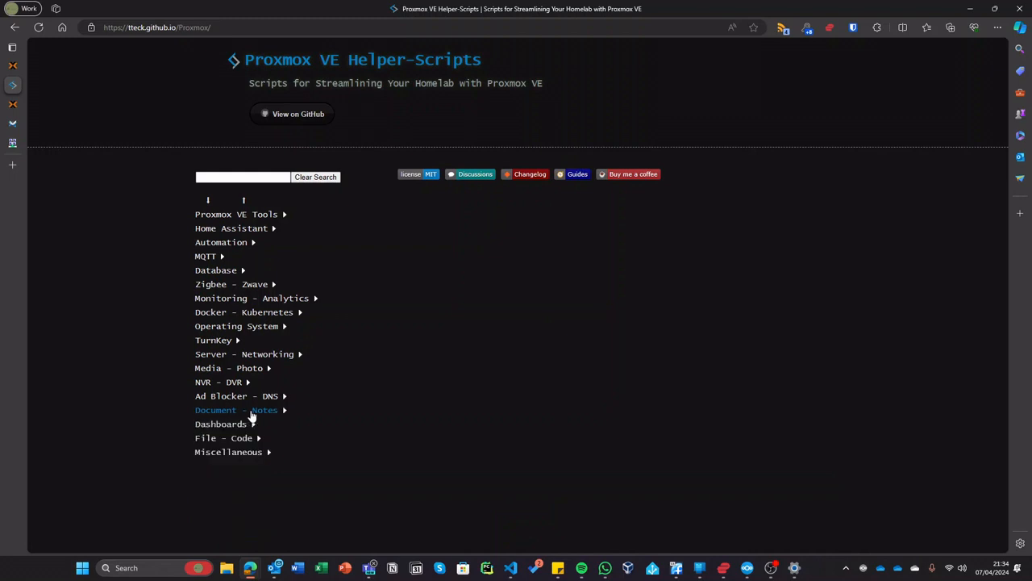
- Look at the Jellyfin Media Server and LazyLibrarian LXC details under Media - Photo, then collapse it
click(267, 368)
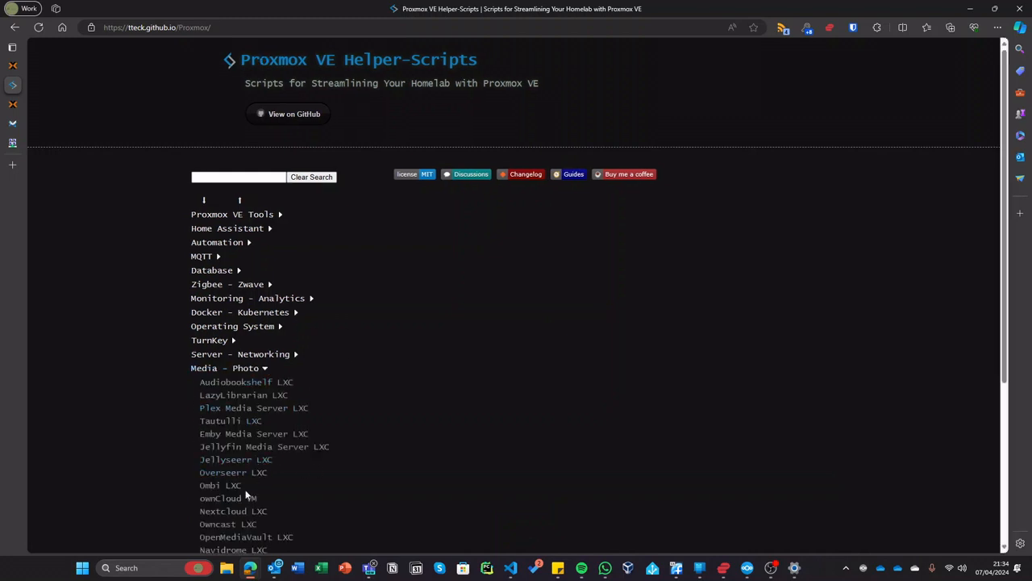
mouse_move(242, 500)
scroll(267, 468, down, 3)
scroll(282, 440, down, 2)
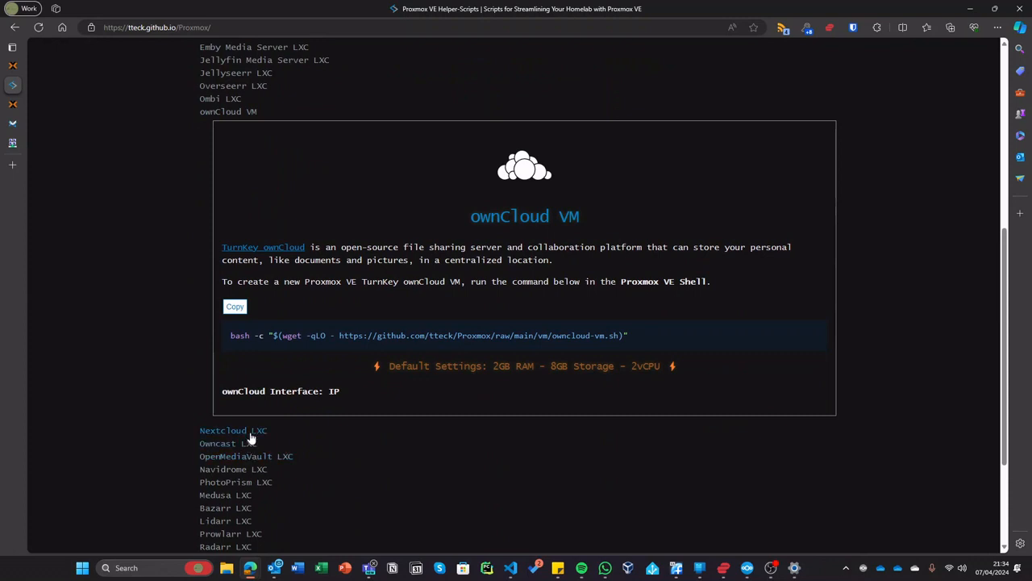
mouse_move(252, 436)
scroll(231, 362, up, 2)
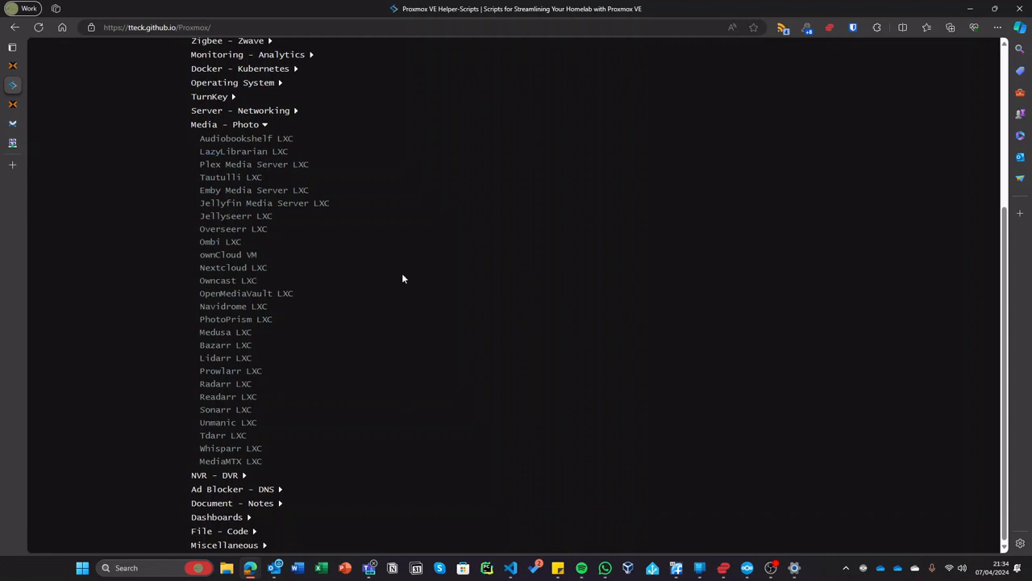
click(256, 204)
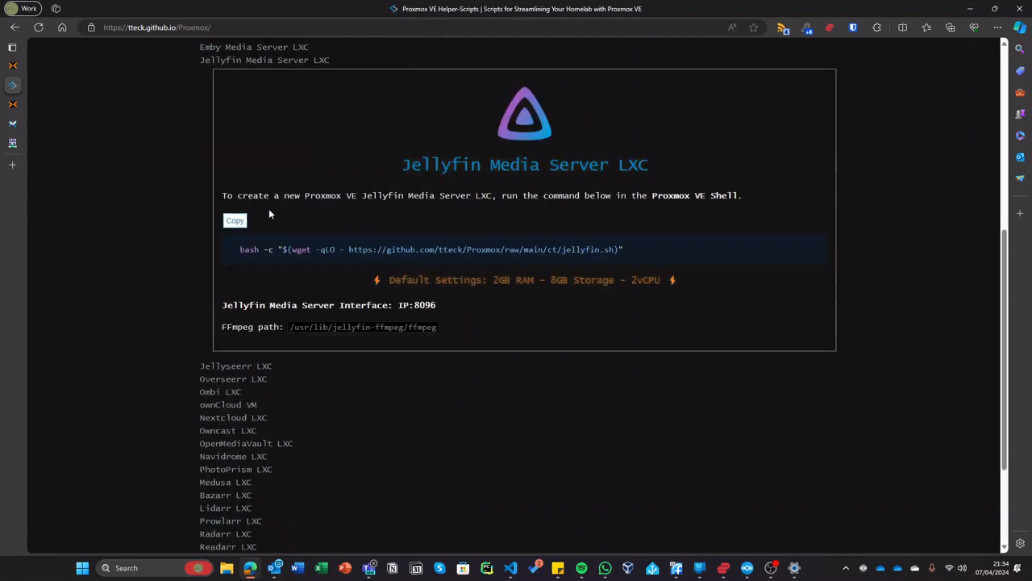
click(298, 63)
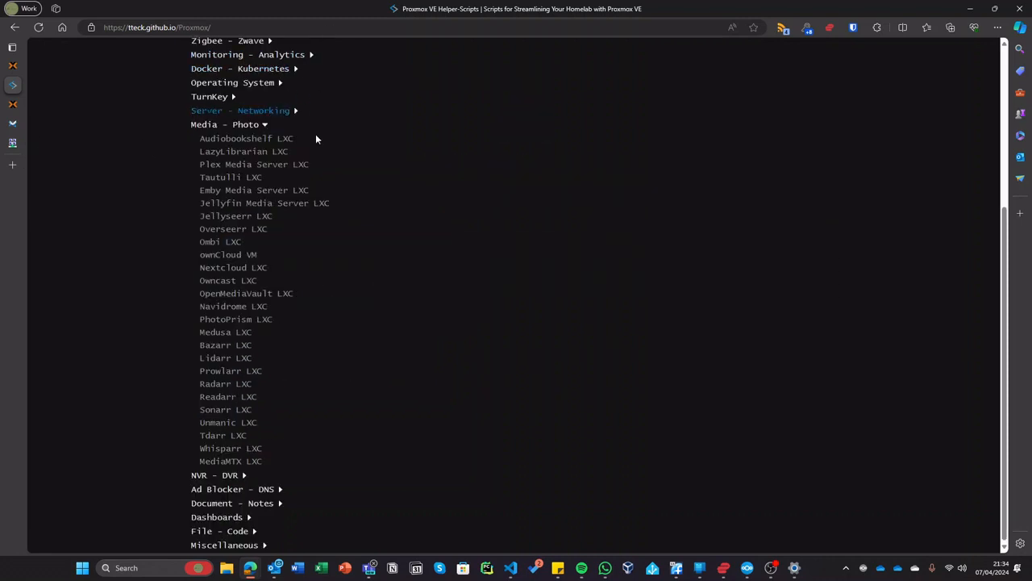
click(268, 149)
scroll(274, 137, up, 3)
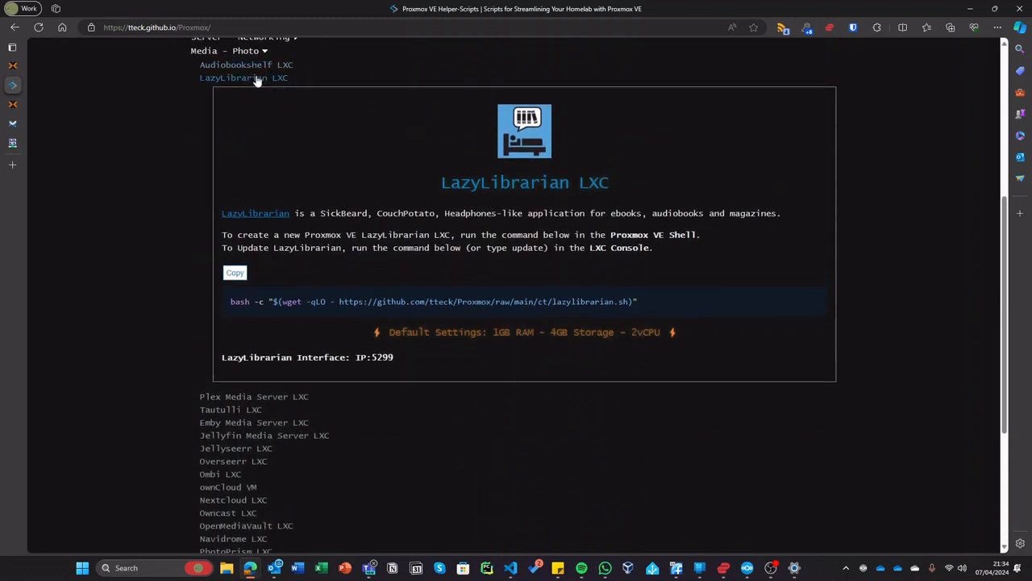
click(258, 77)
click(235, 125)
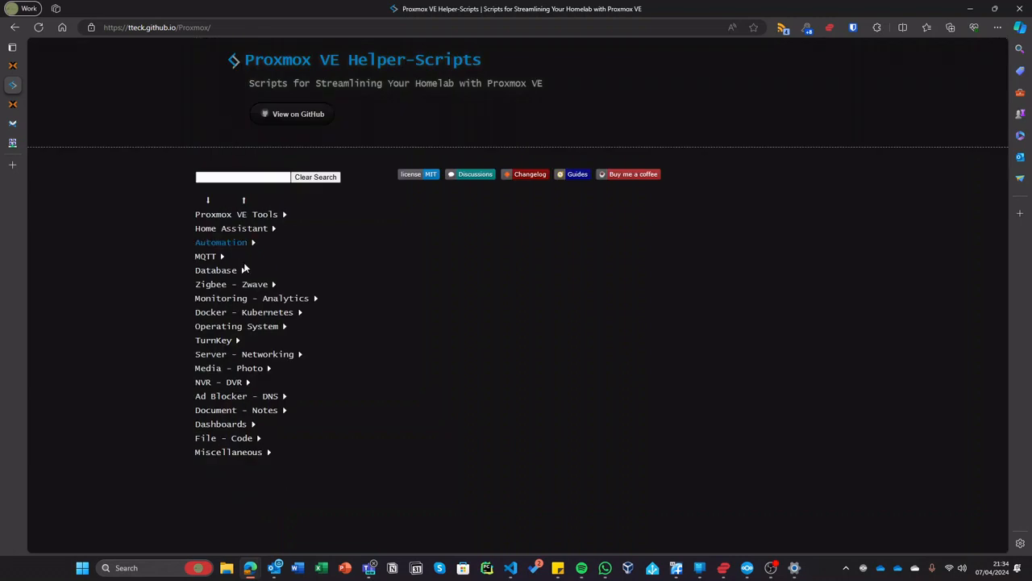
- Briefly expand and collapse the Zigbee - Zwave and Monitoring - Analytics categories
click(236, 284)
click(237, 284)
click(246, 299)
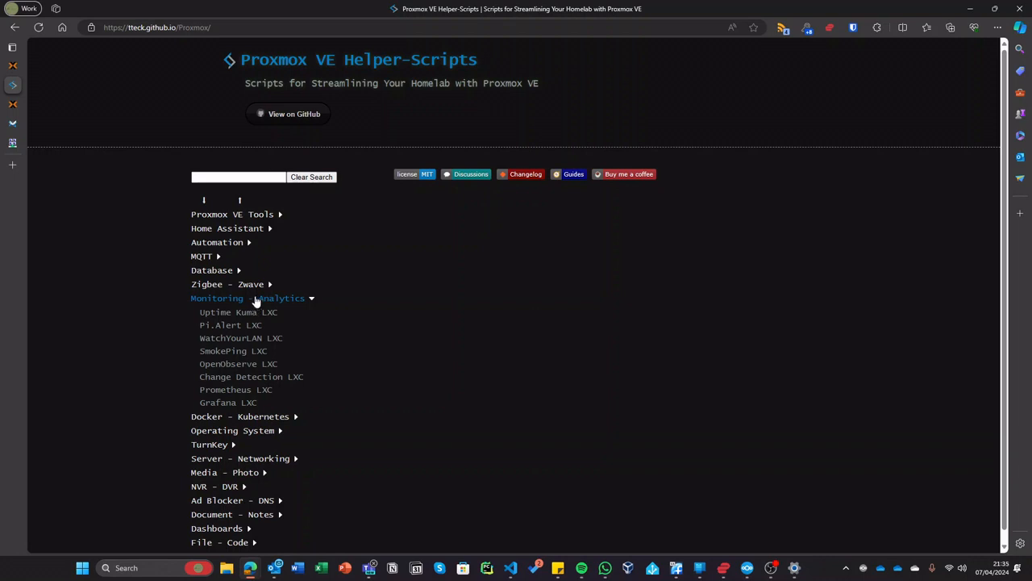
click(258, 299)
- Review the Alpine LXC details under Operating System, collapse the categories, and bring the console forward
click(258, 325)
click(271, 313)
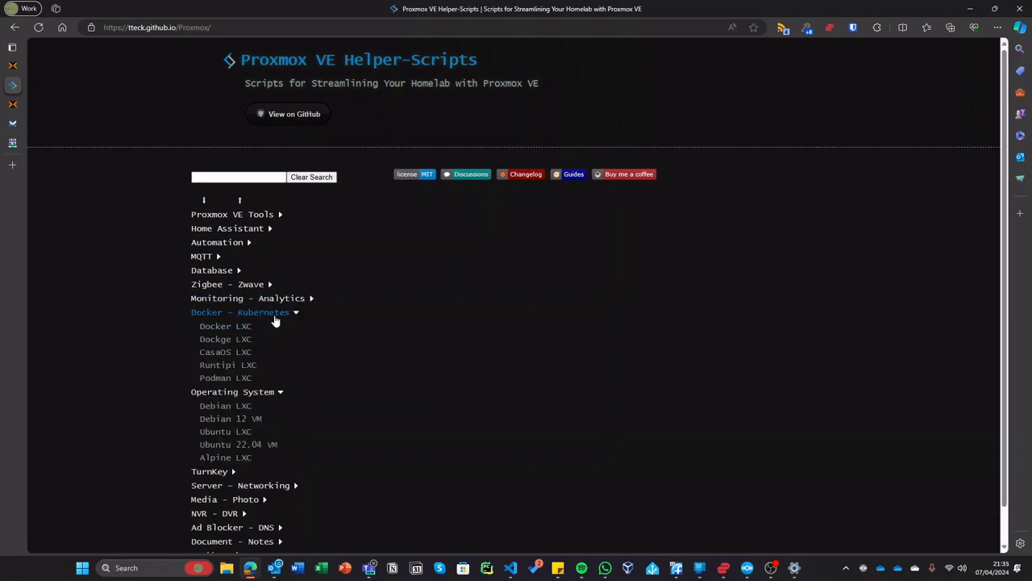
click(242, 453)
scroll(308, 358, down, 3)
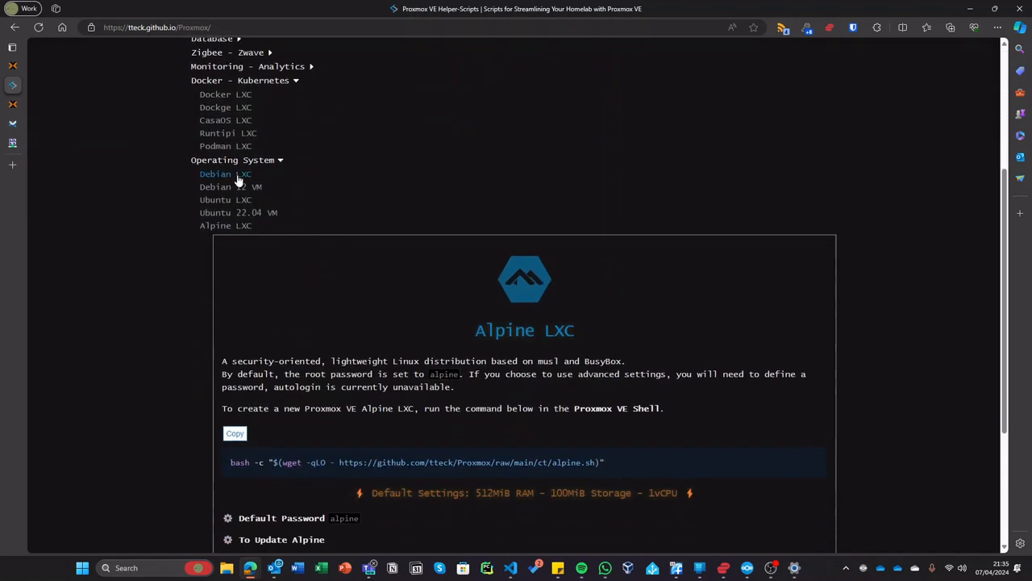
scroll(324, 201, down, 2)
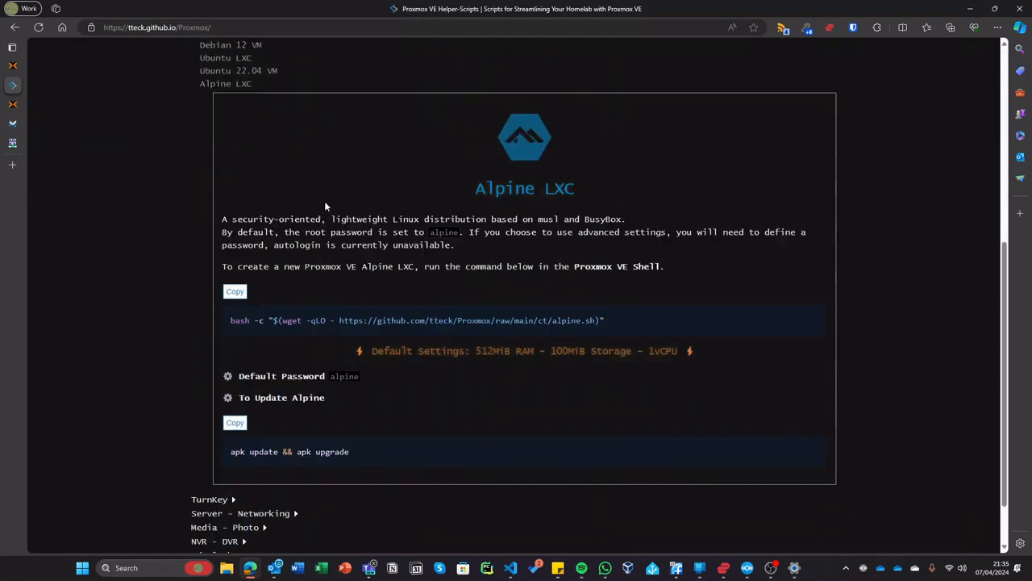
scroll(321, 191, up, 2)
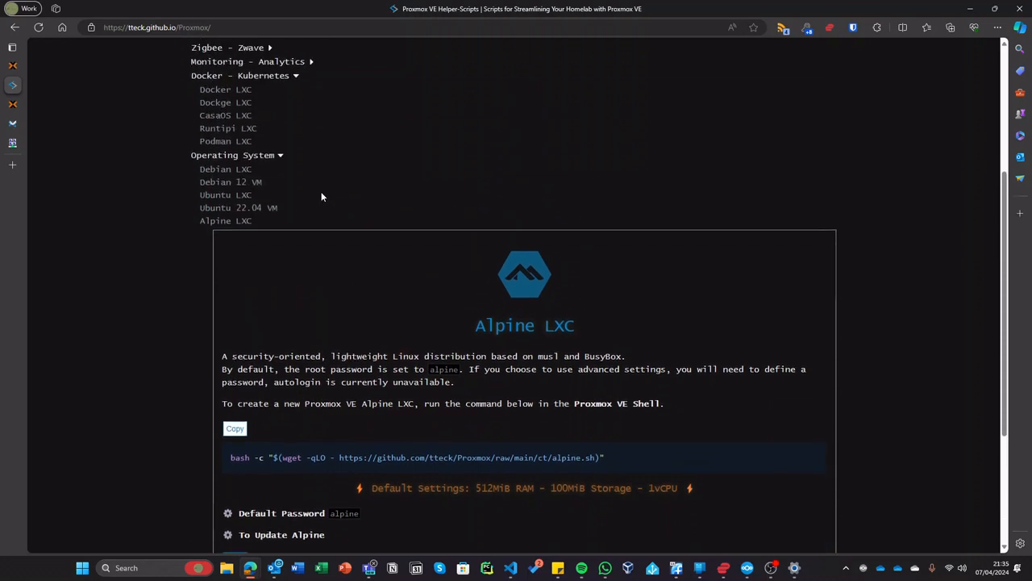
click(215, 228)
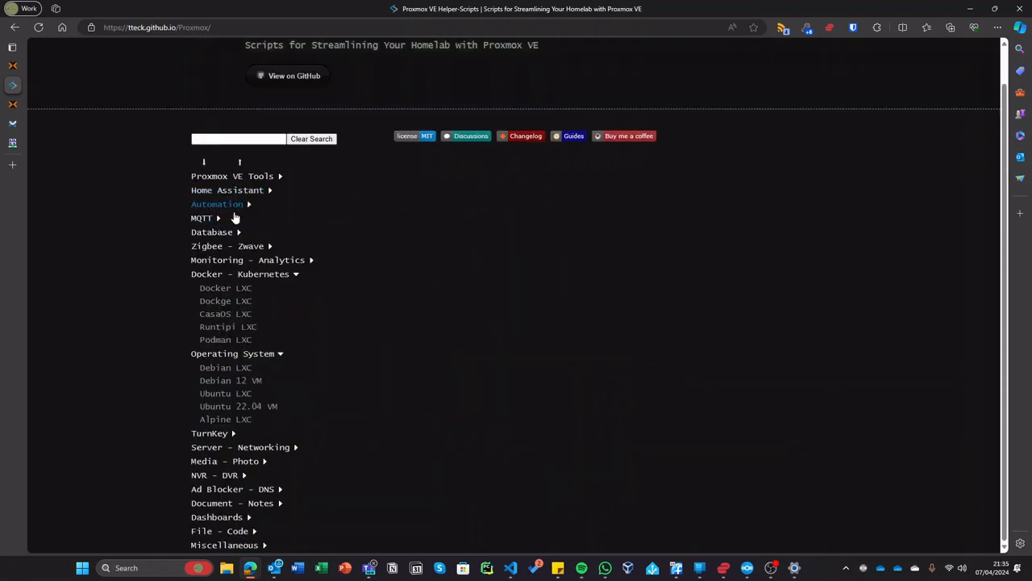
click(254, 355)
click(247, 311)
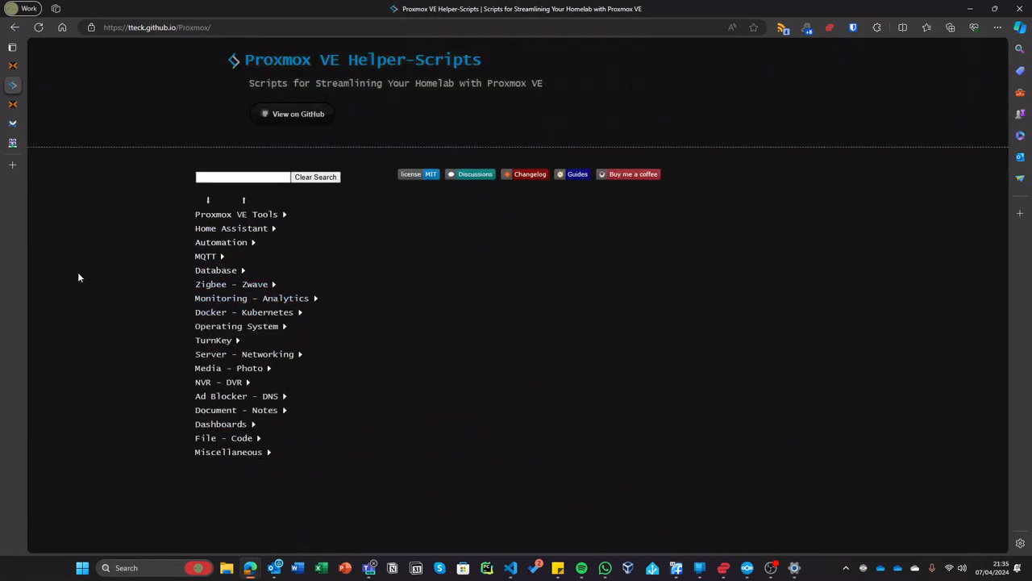
drag(0, 266, 416, 199)
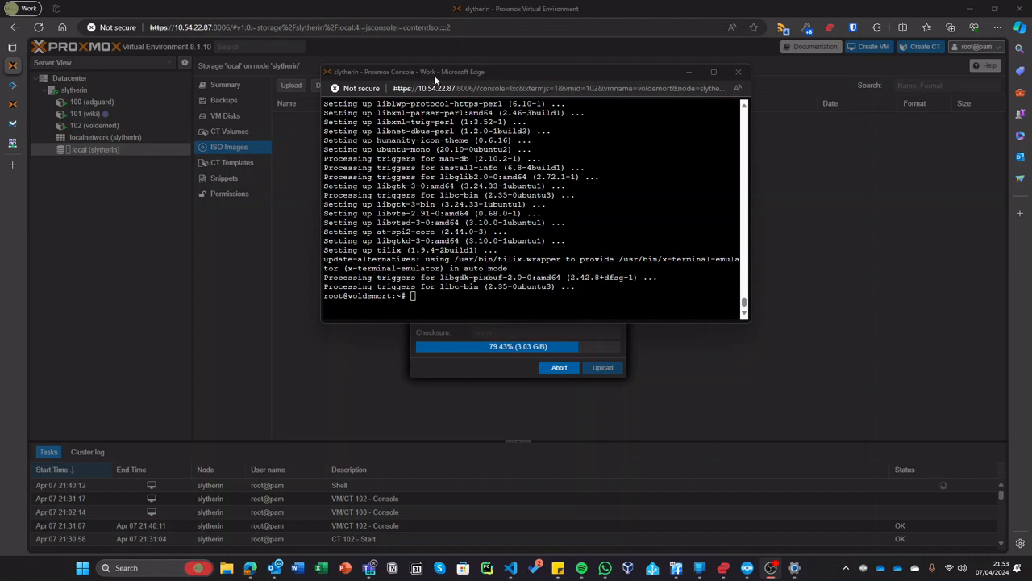
- Reposition the container console and clear the terminal
drag(423, 72, 265, 18)
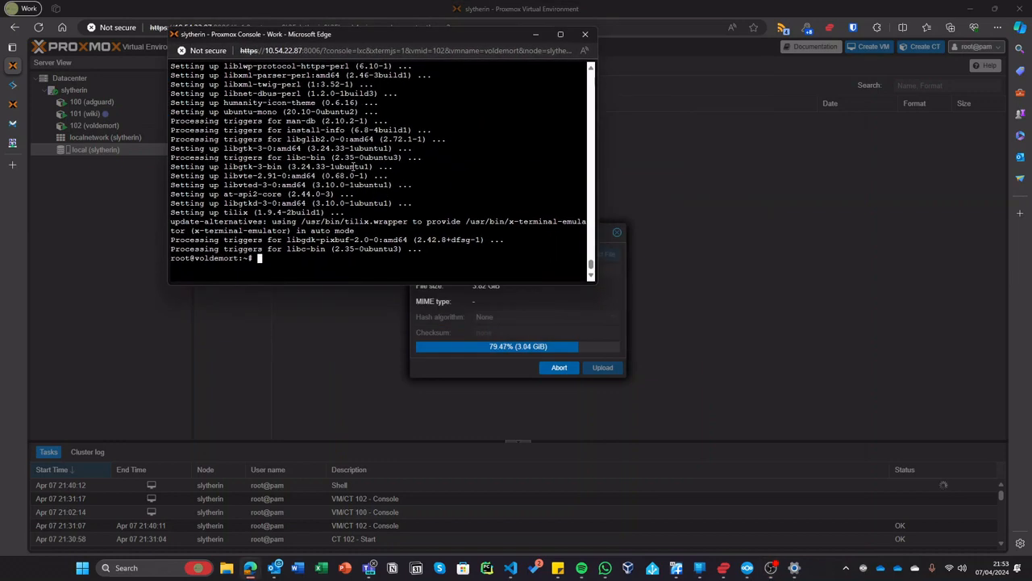
text(clear)
key(Return)
key(Return)
key(Return)
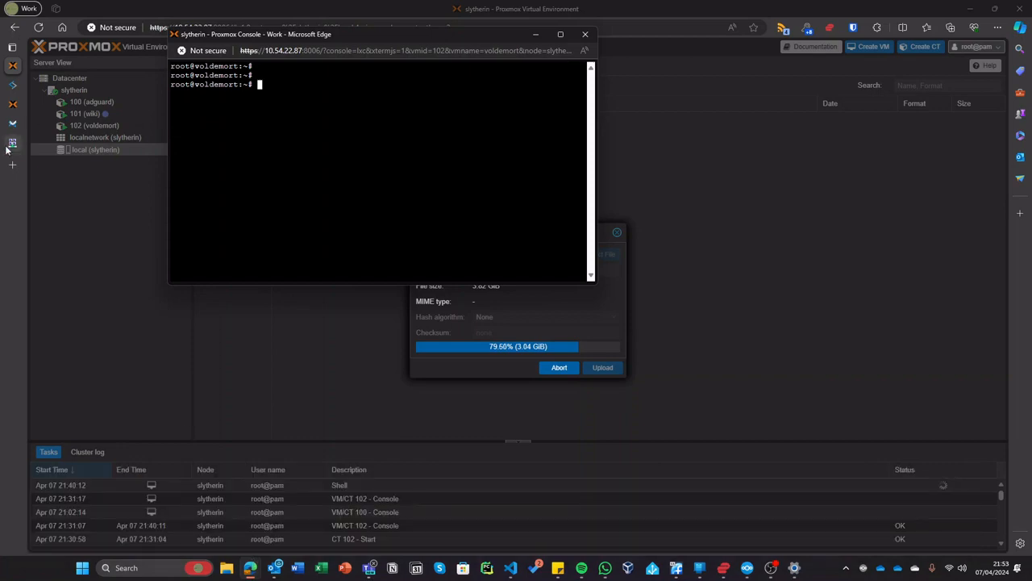
- In the MeshCentral guide, select the npm install meshcentral command line
click(8, 144)
scroll(451, 411, down, 1)
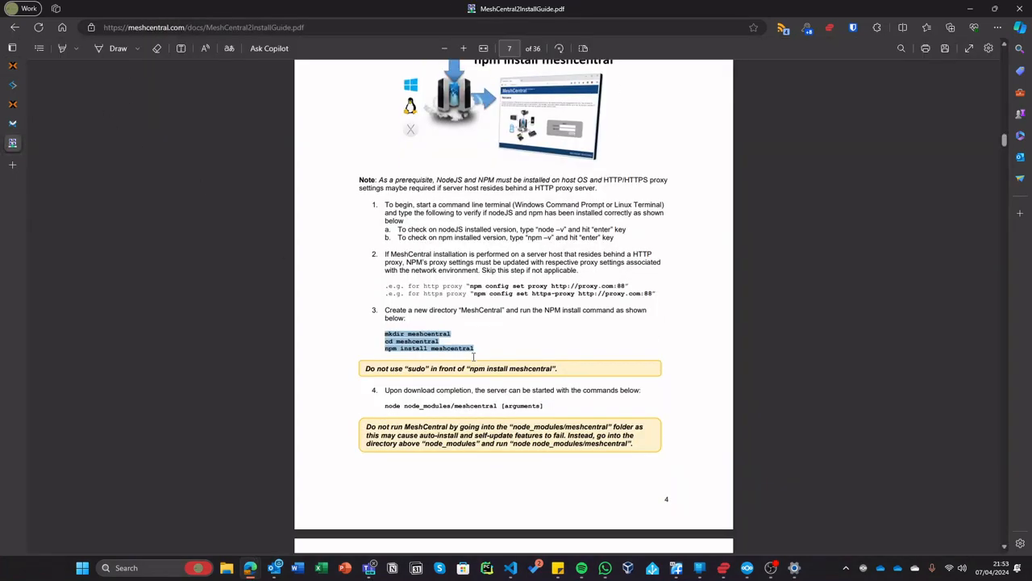
click(464, 350)
key(alt+Tab)
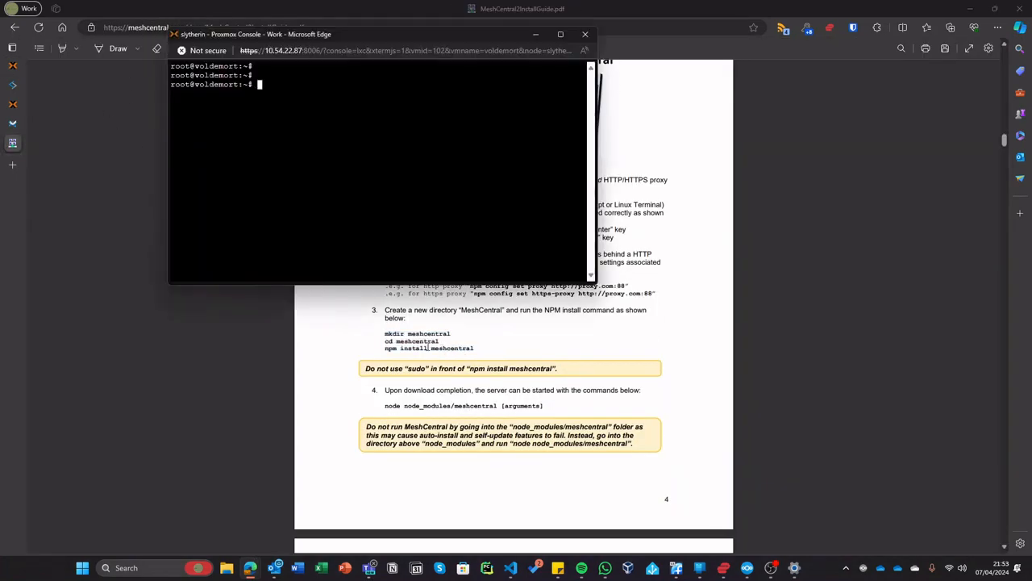
click(470, 425)
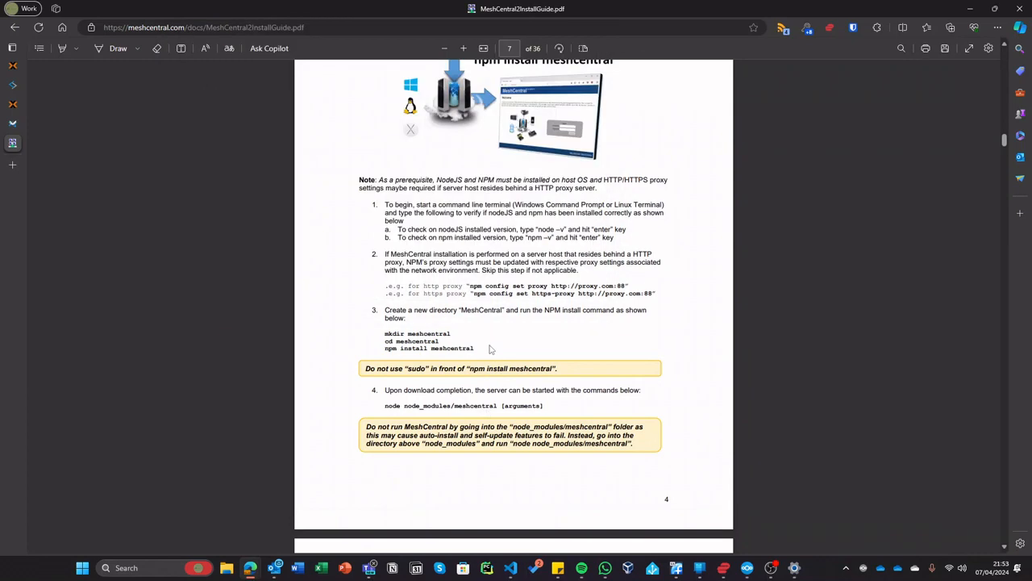
drag(382, 347, 474, 350)
right_click(437, 347)
click(433, 351)
- Paste the guide's three install commands from clipboard history into the console and run them
key(alt+Tab)
text(cd me)
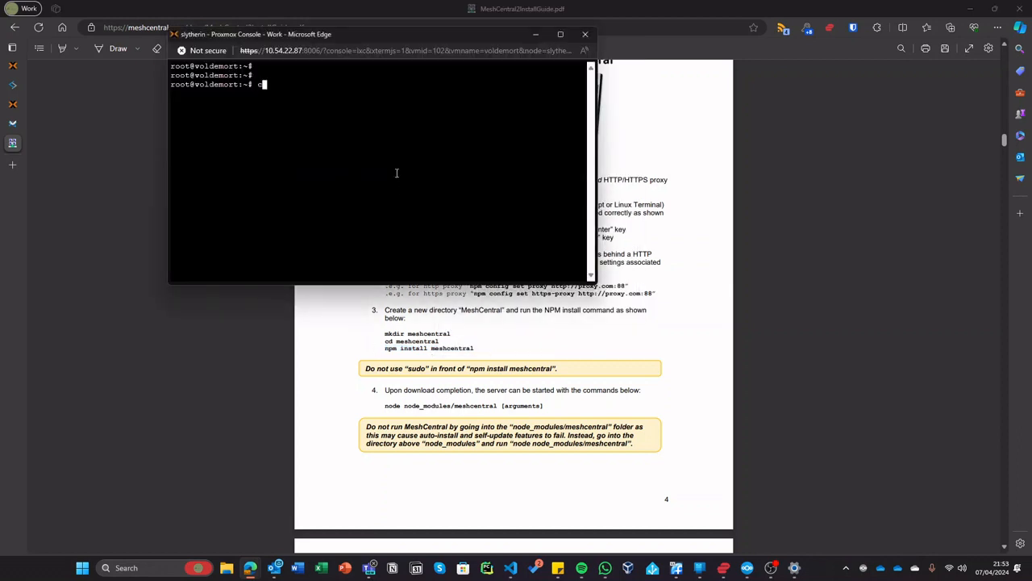
key(BackSpace)
key(BackSpace)
key(BackSpace)
key(BackSpace)
key(BackSpace)
key(super+v)
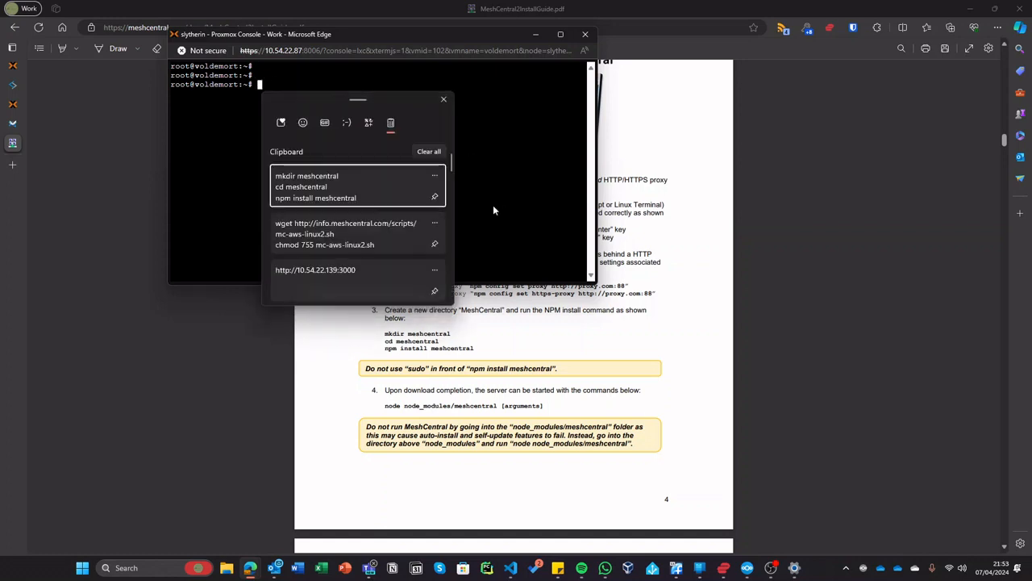
click(413, 195)
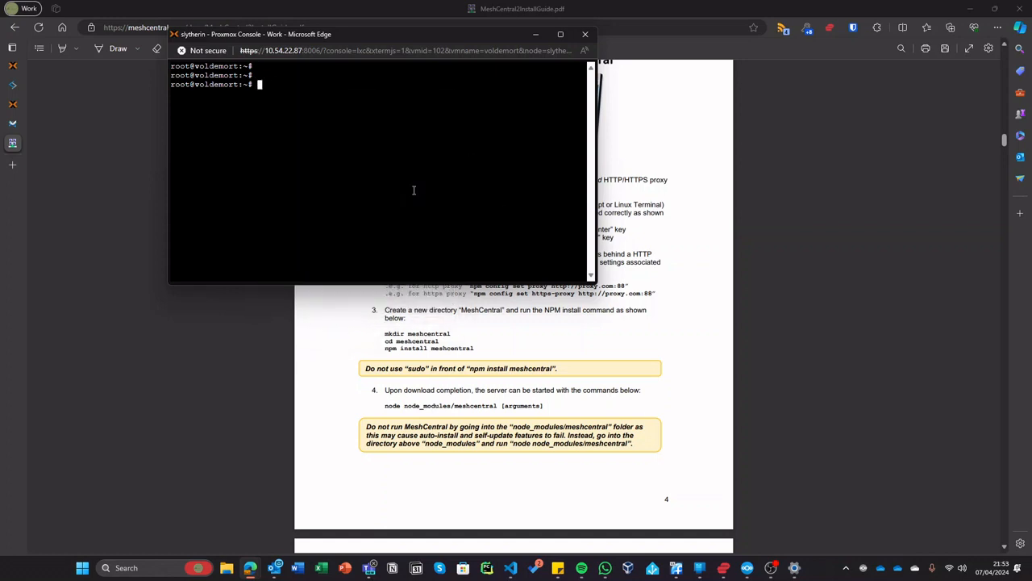
key(ctrl+v)
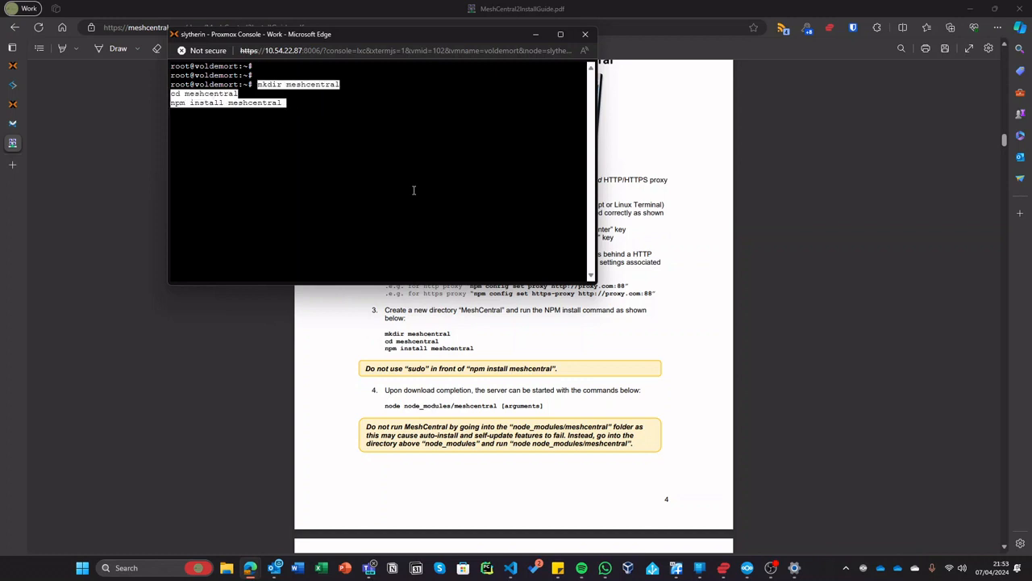
key(Return)
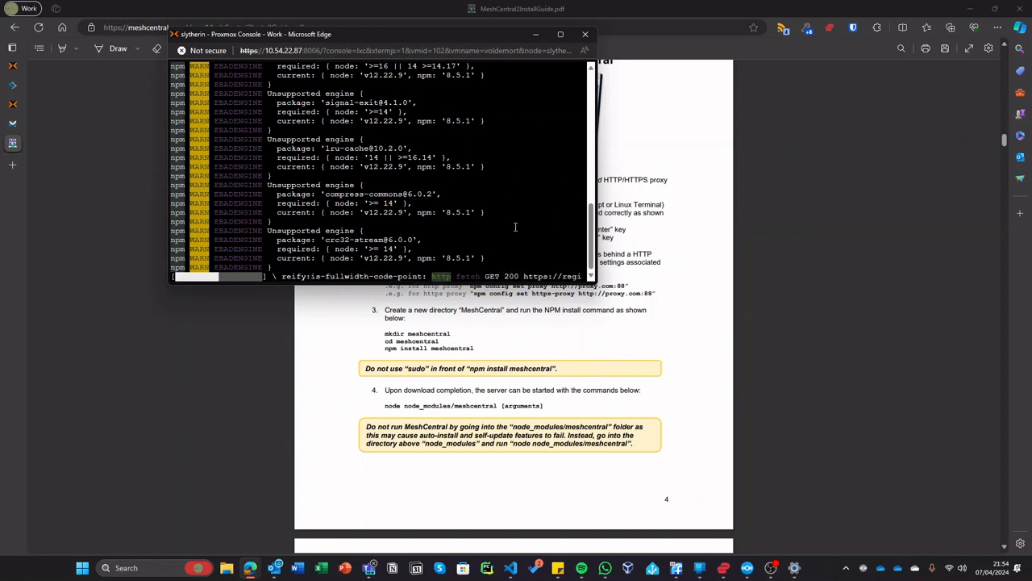
click(18, 67)
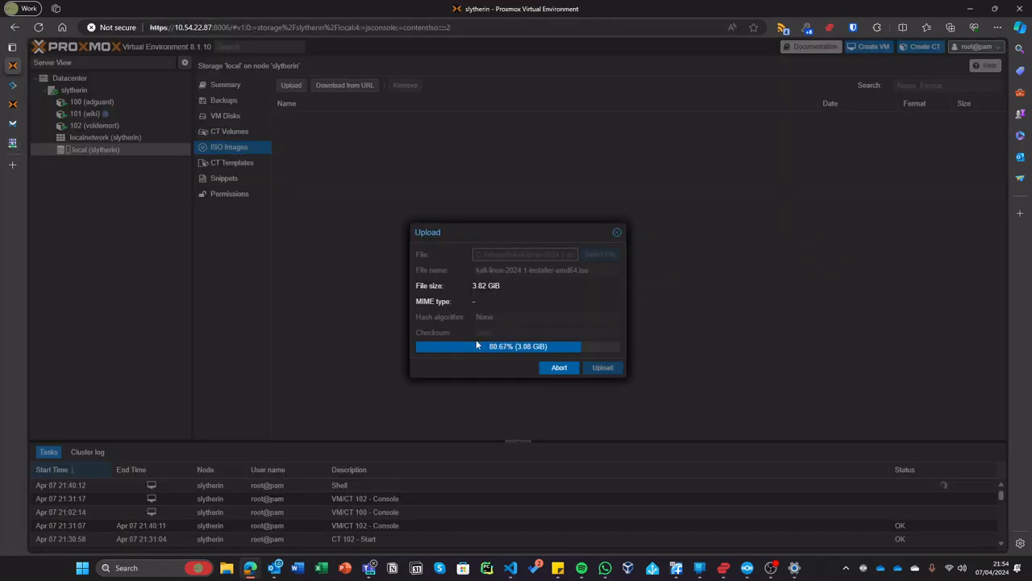
- Click through the Server View containers to open container 102 (voldemort)'s console
click(12, 103)
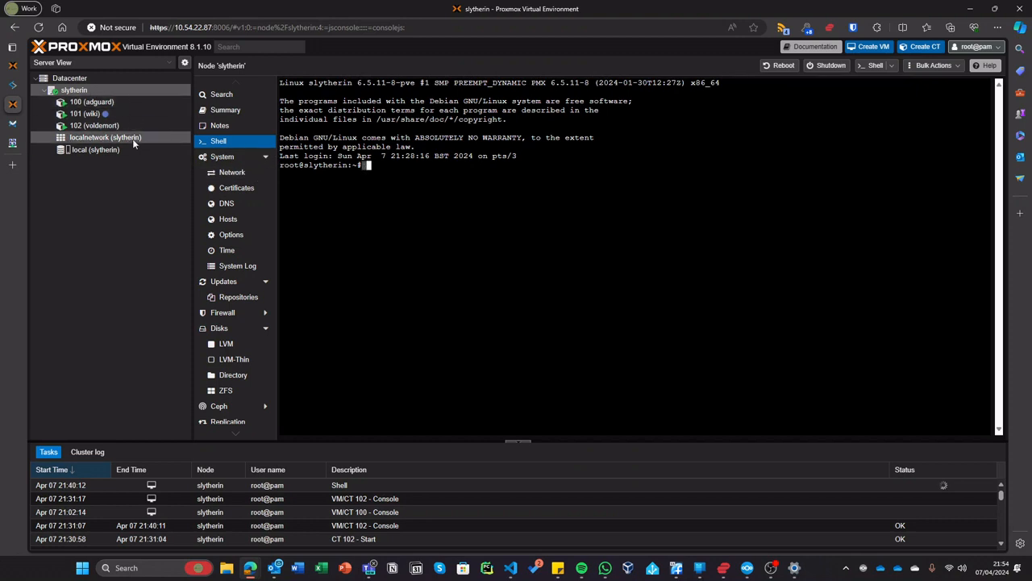
click(117, 104)
click(119, 115)
click(120, 125)
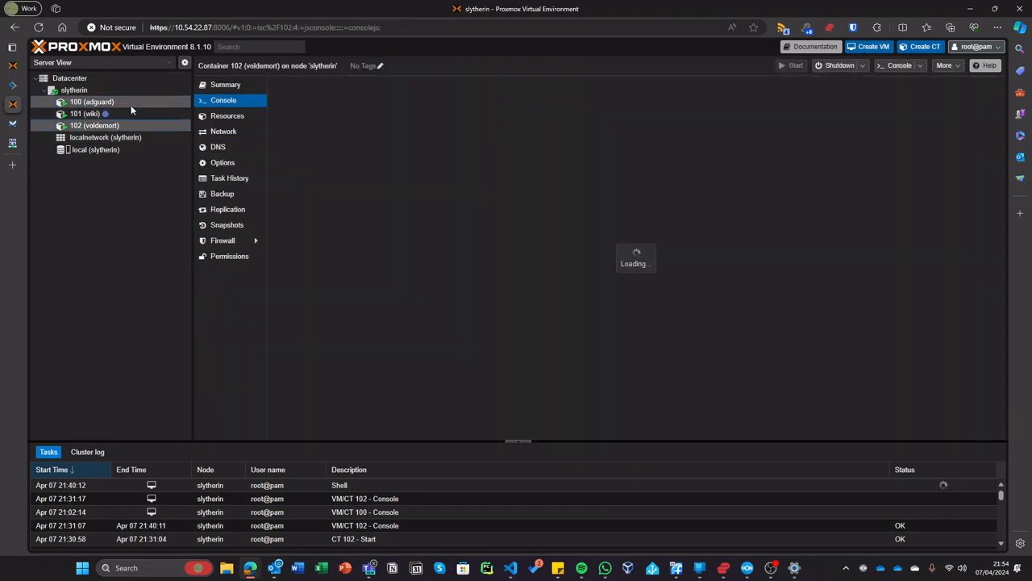
click(131, 105)
click(128, 114)
click(126, 105)
click(121, 125)
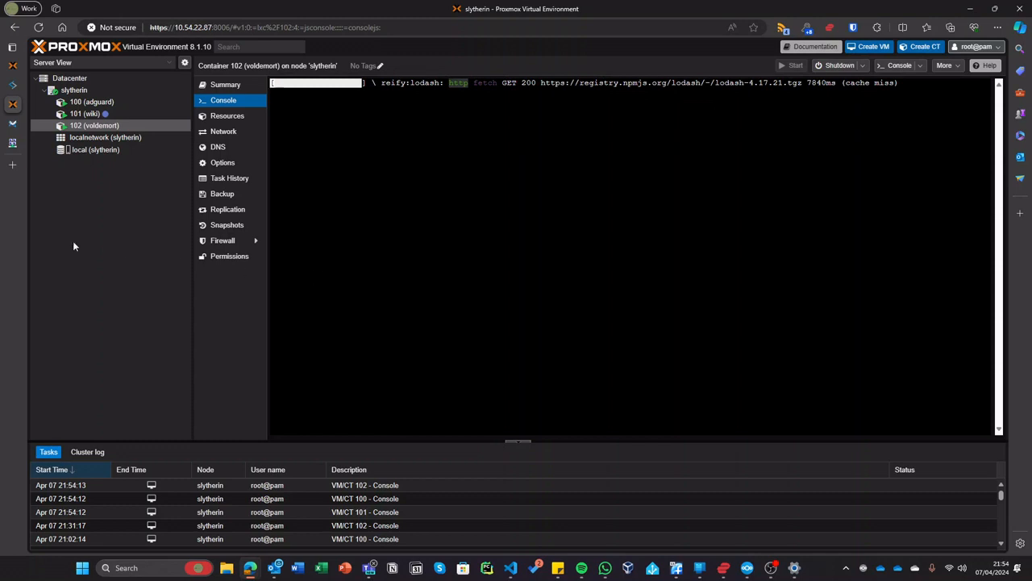
mouse_move(14, 169)
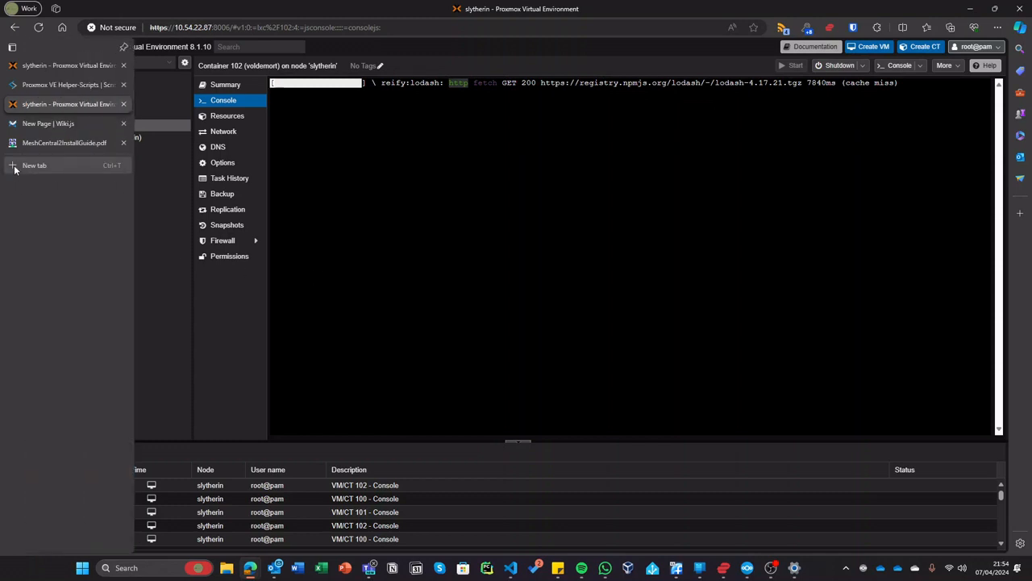
click(57, 90)
click(66, 66)
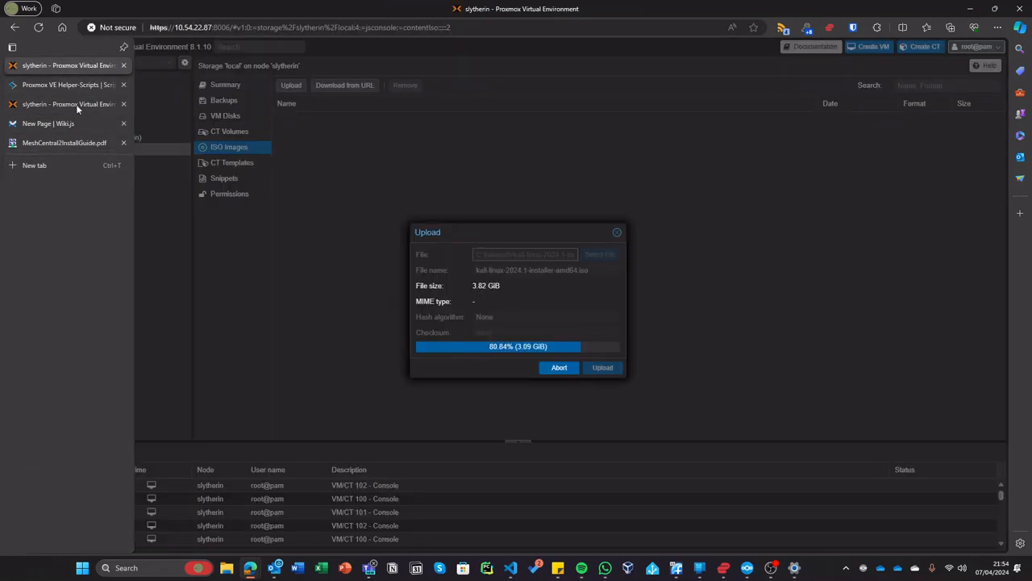
- Create the Wiki.js Home Page with the text 'dfjhgre uygbhjerfv', then go back to Proxmox
click(74, 121)
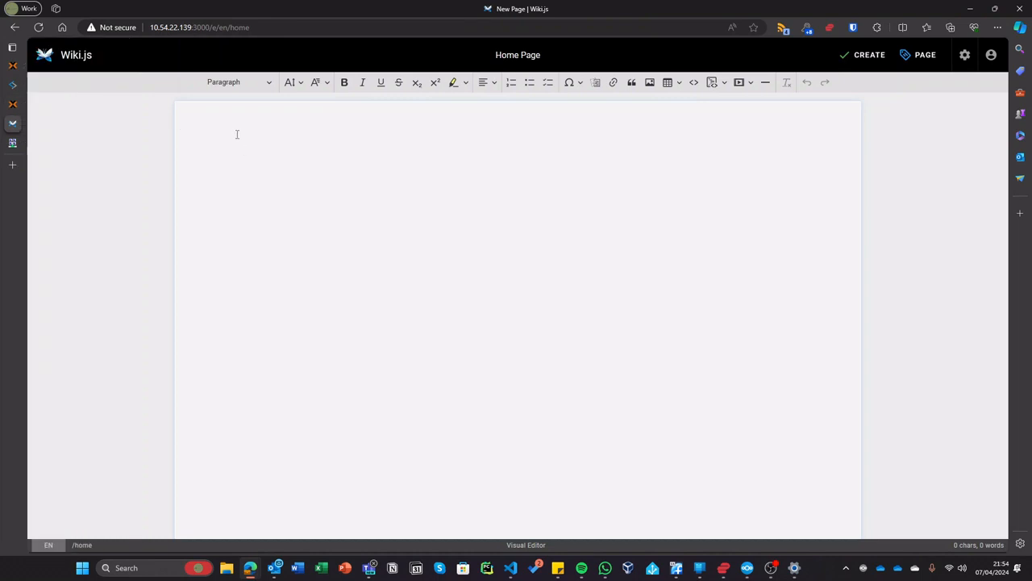
text(dfjhgre uygbhjerfv)
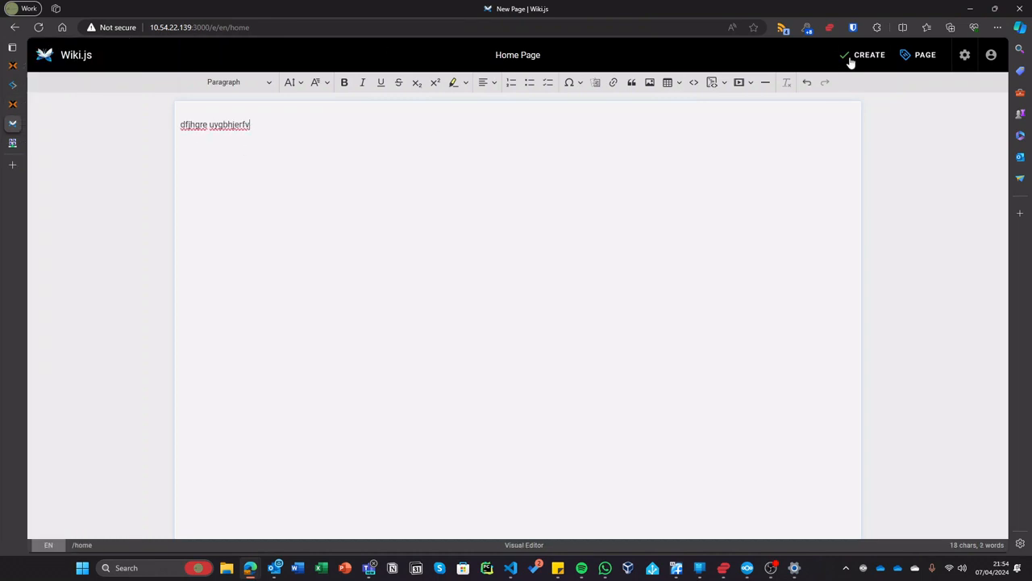
click(863, 55)
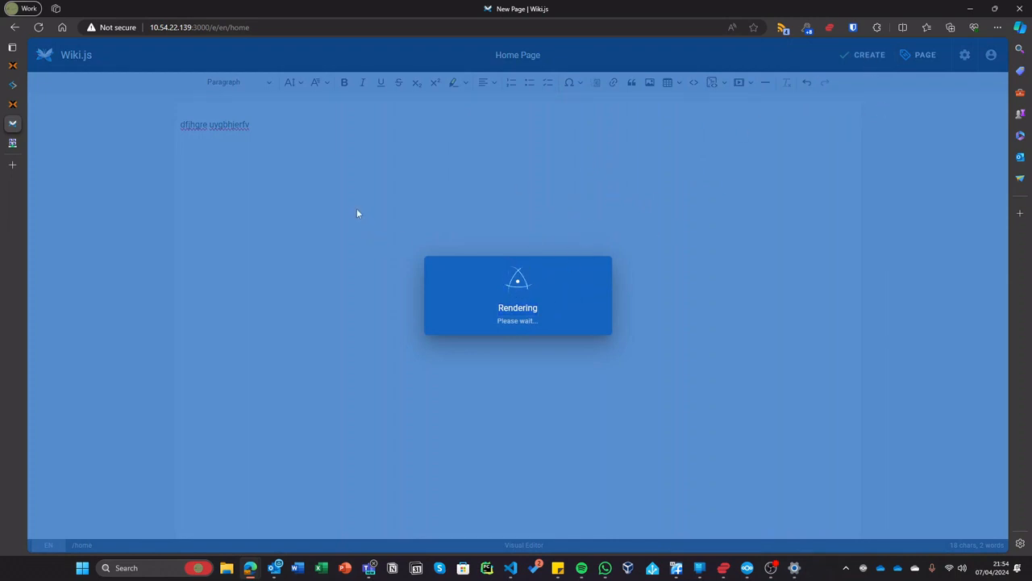
click(20, 105)
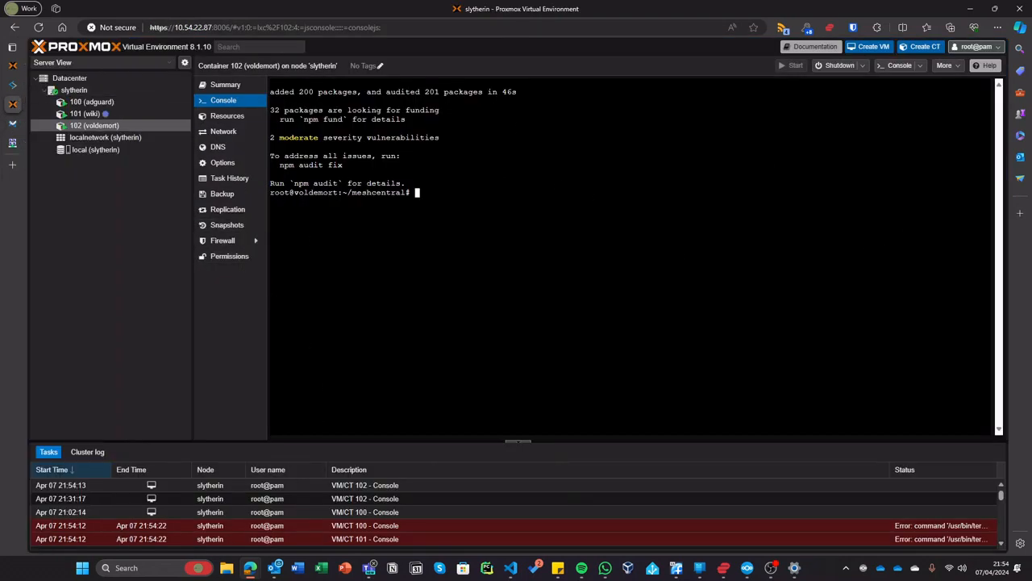
- Copy the node node_modules/meshcentral start command from the MeshCentral install guide
mouse_move(250, 568)
click(910, 508)
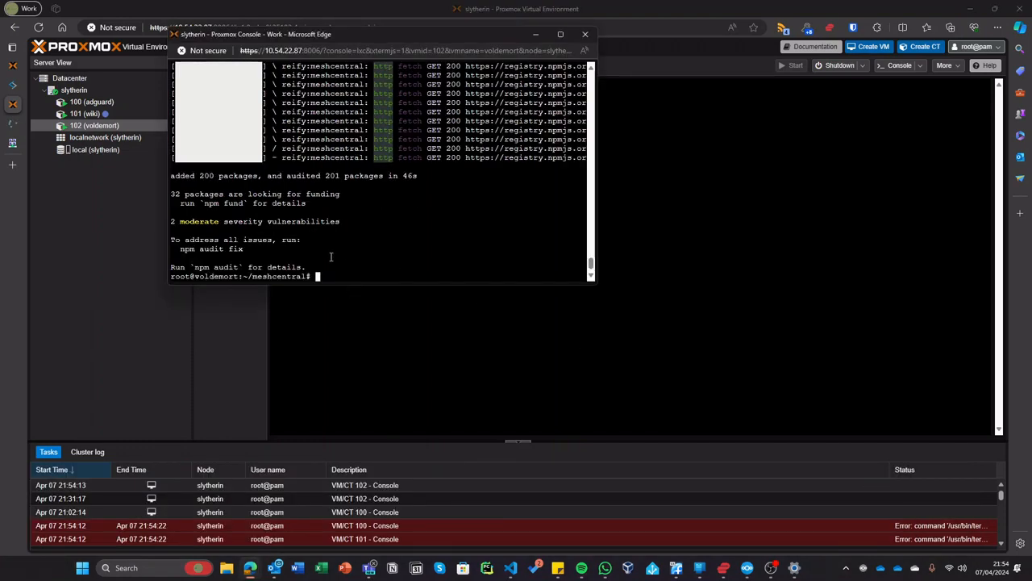
click(17, 141)
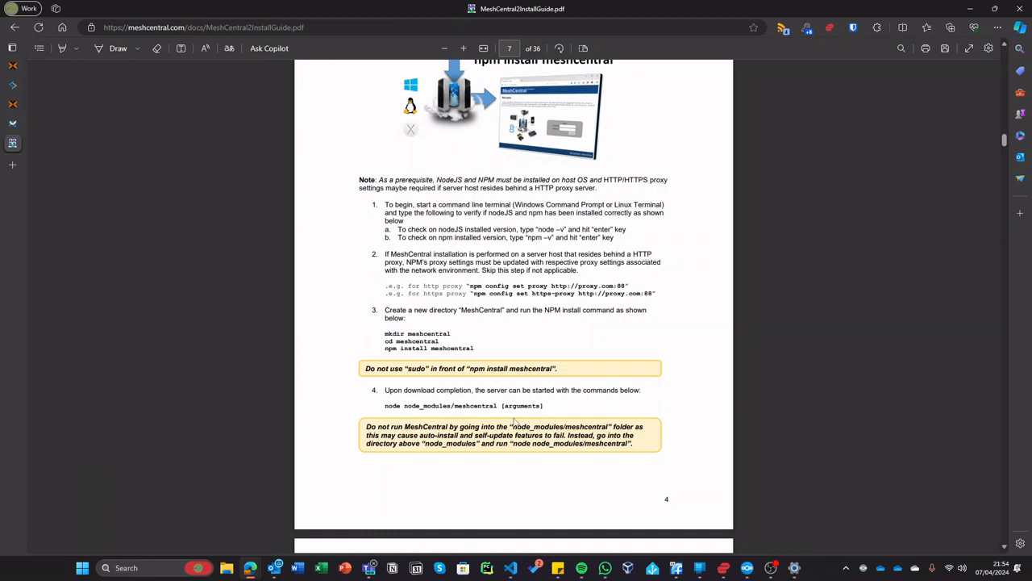
scroll(519, 341, down, 1)
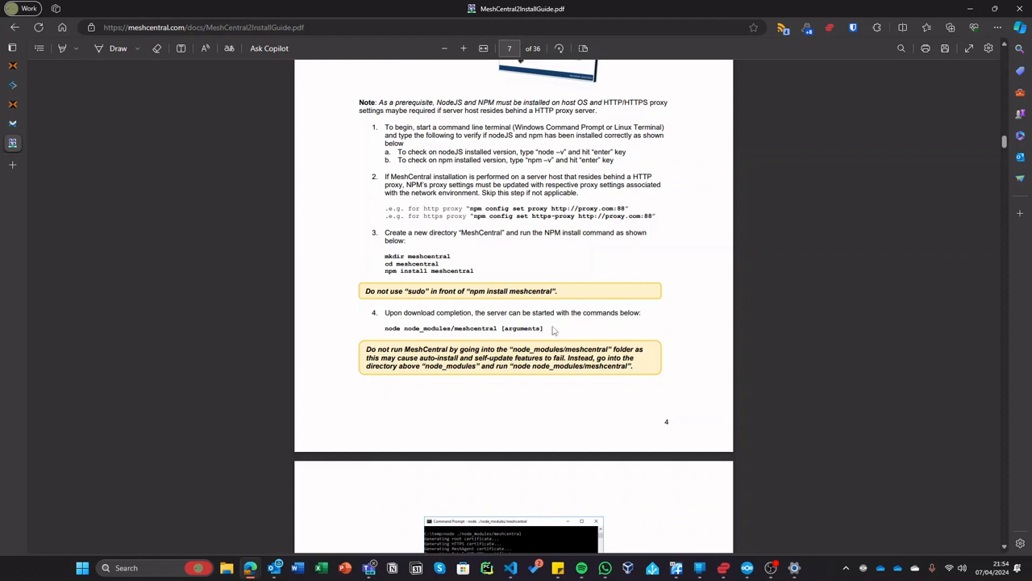
drag(382, 328, 559, 334)
key(ctrl+c)
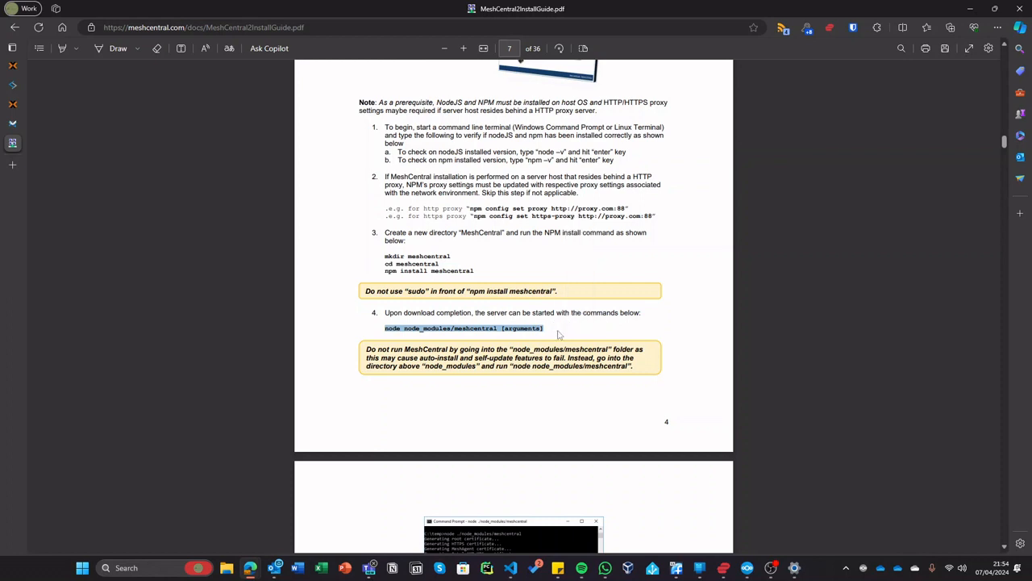
- Paste the command in the console, replace [arguments] with 'start', and run it
key(alt+Tab)
key(ctrl+shift+v)
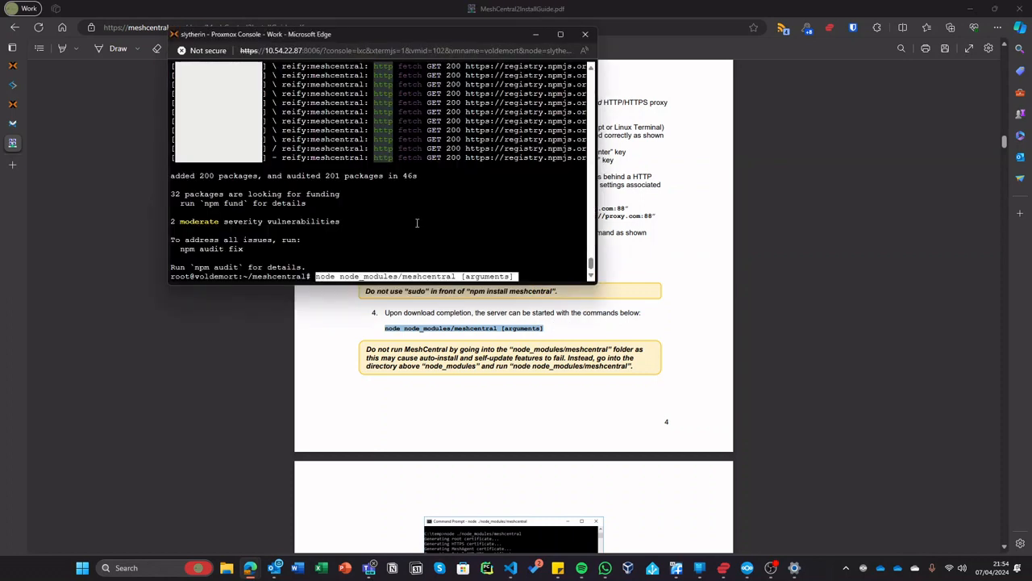
key(BackSpace)
key(BackSpace)
key(BackSpace)
key(BackSpace)
key(BackSpace)
key(BackSpace)
key(BackSpace)
key(BackSpace)
key(BackSpace)
key(BackSpace)
key(BackSpace)
key(BackSpace)
key(BackSpace)
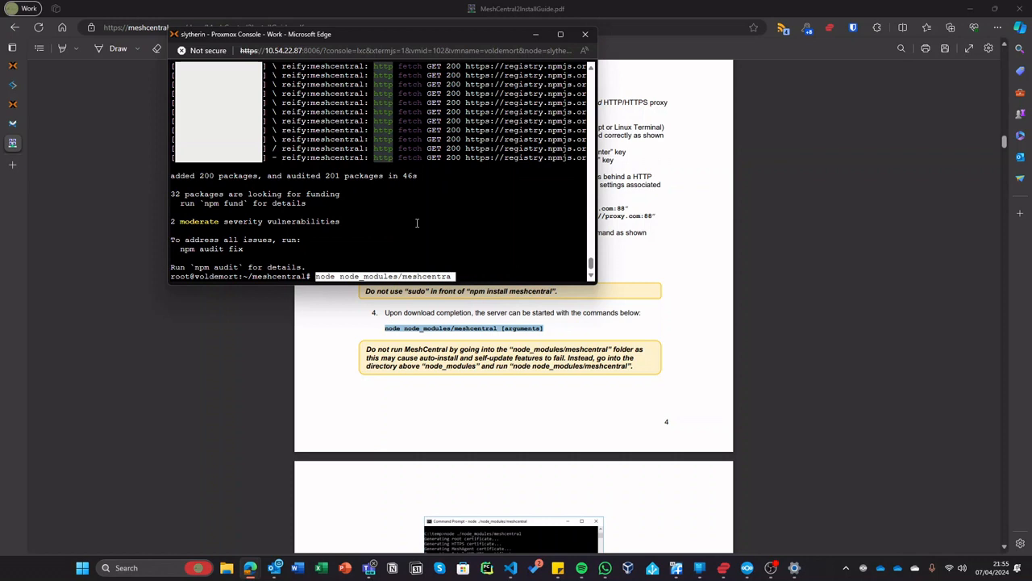
text(l start)
key(Return)
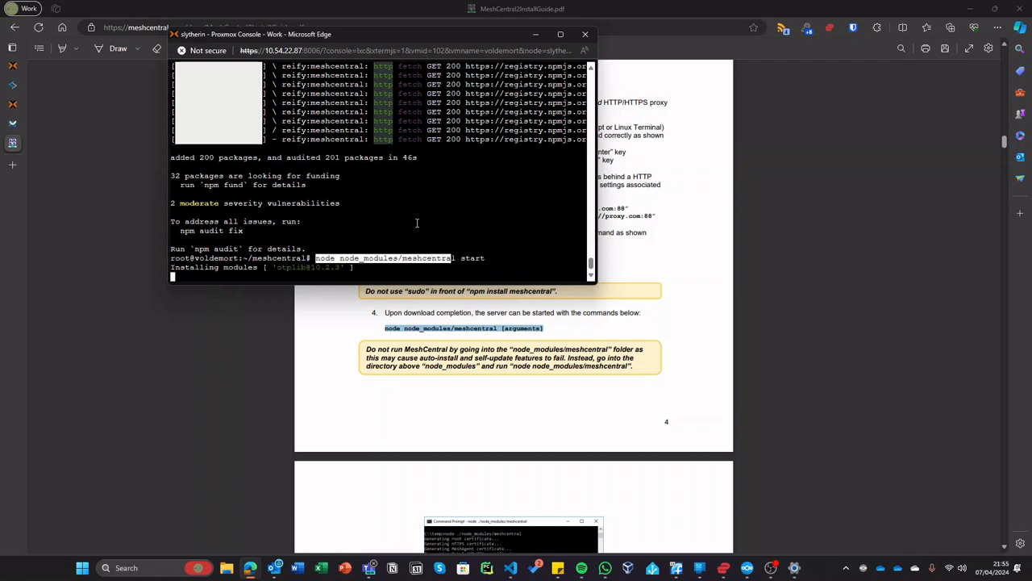
- Stop MeshCentral with Ctrl+C and run ip a, showing eth0 at 10.54.22.77/24
click(371, 303)
scroll(371, 303, down, 4)
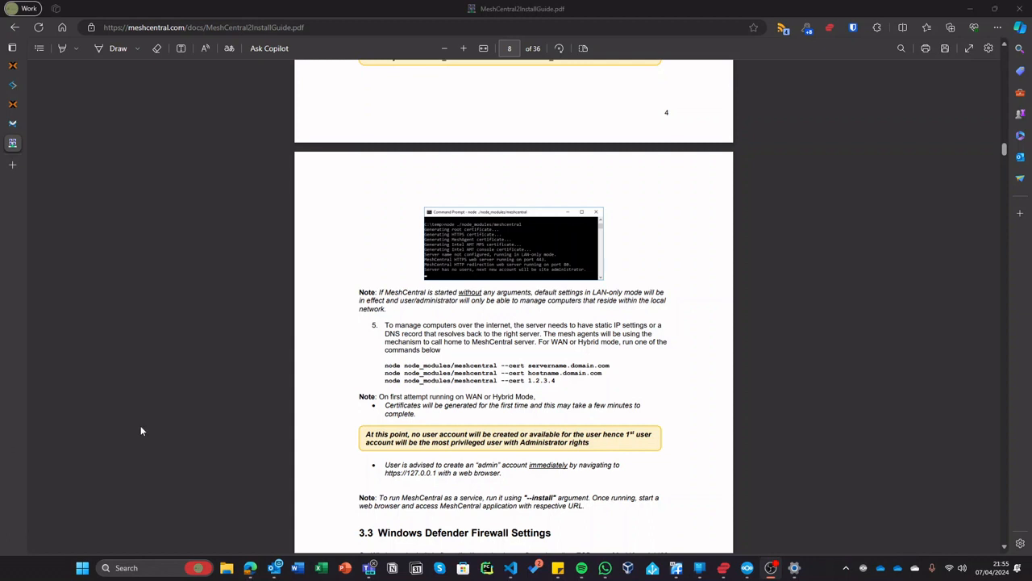
click(449, 455)
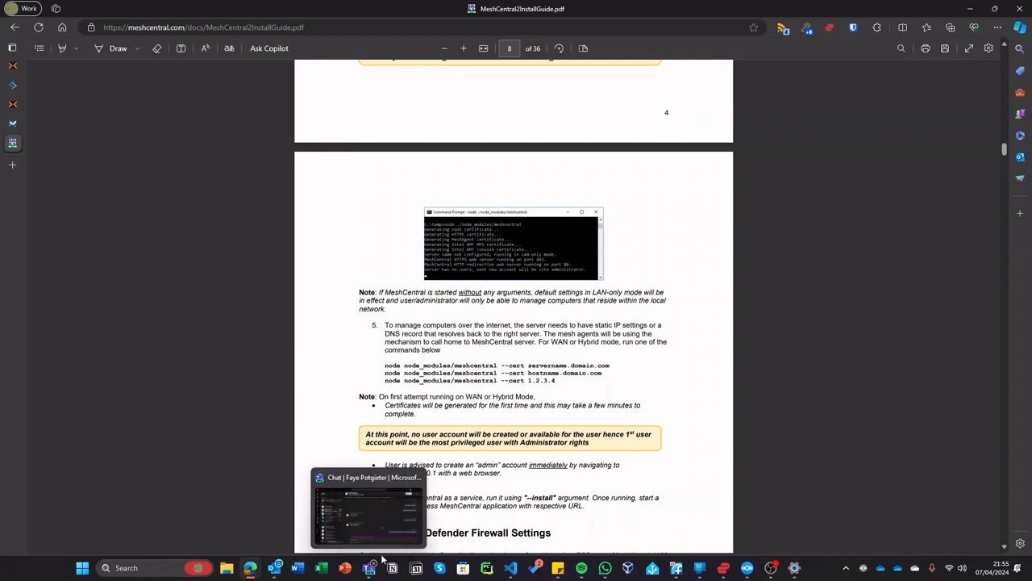
mouse_move(252, 566)
click(899, 501)
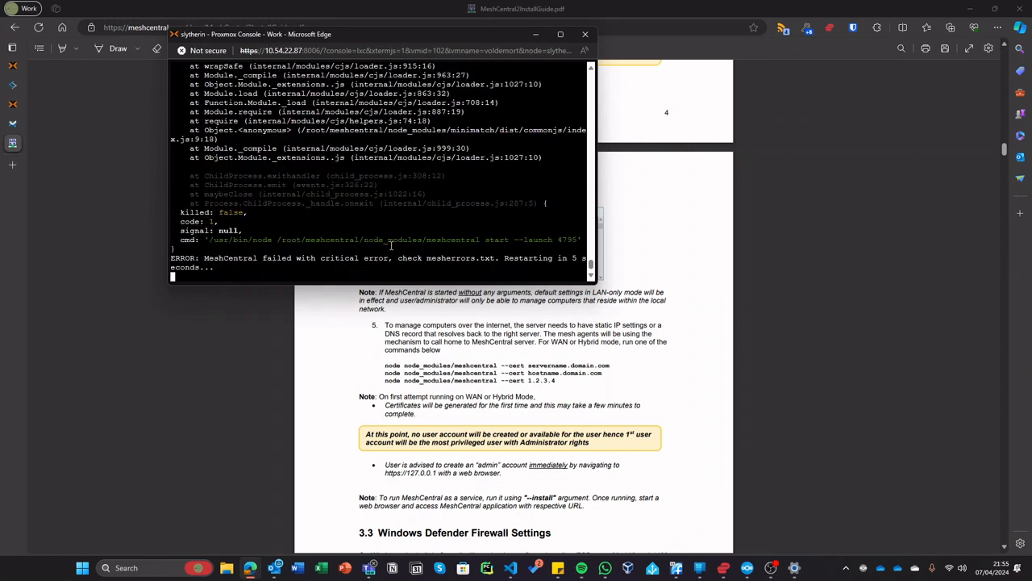
key(ctrl+c)
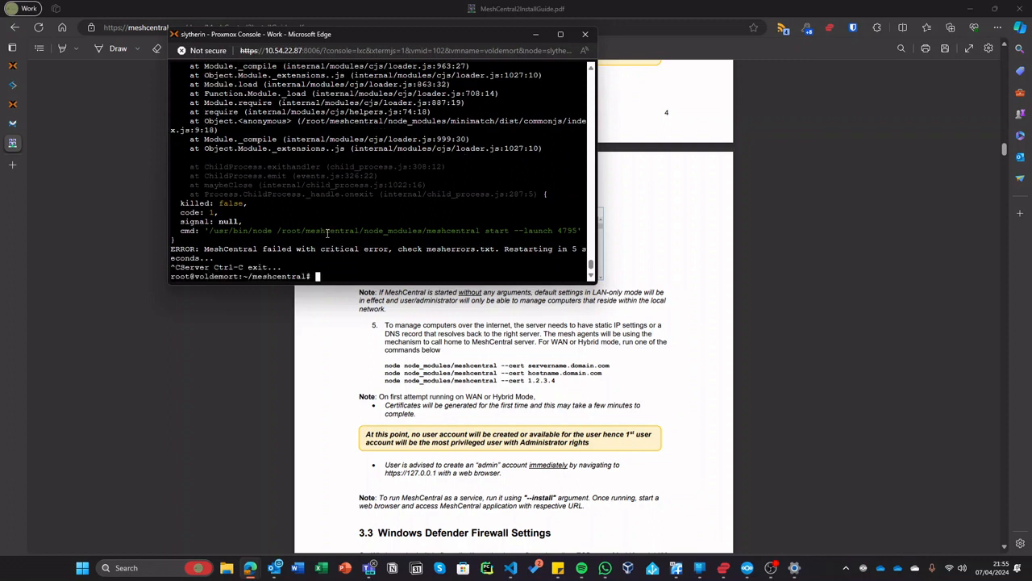
text(ip a)
key(Return)
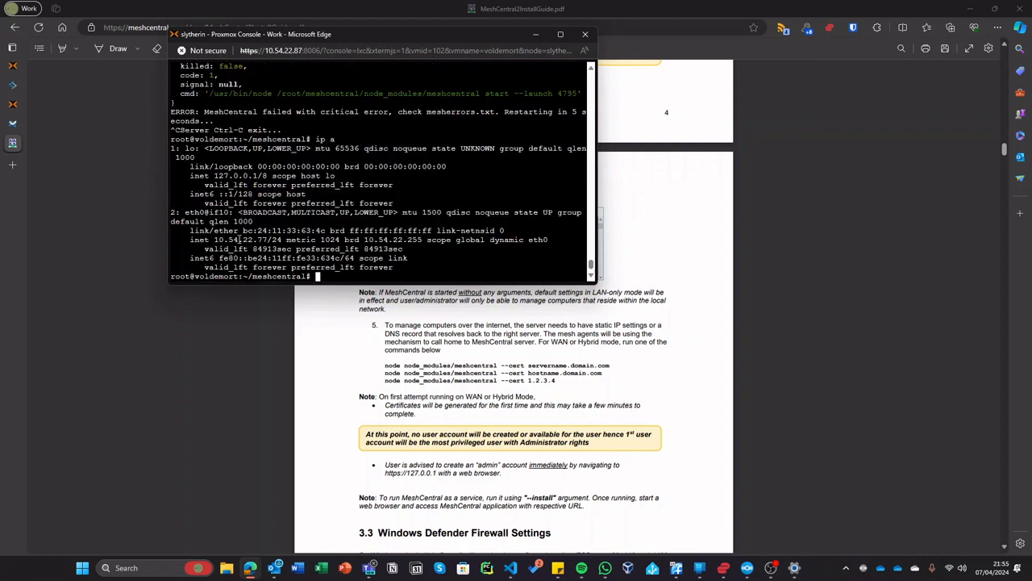
- Load 10.54.22.77 in a new Edge tab, which refuses the connection
click(12, 165)
text(10.5)
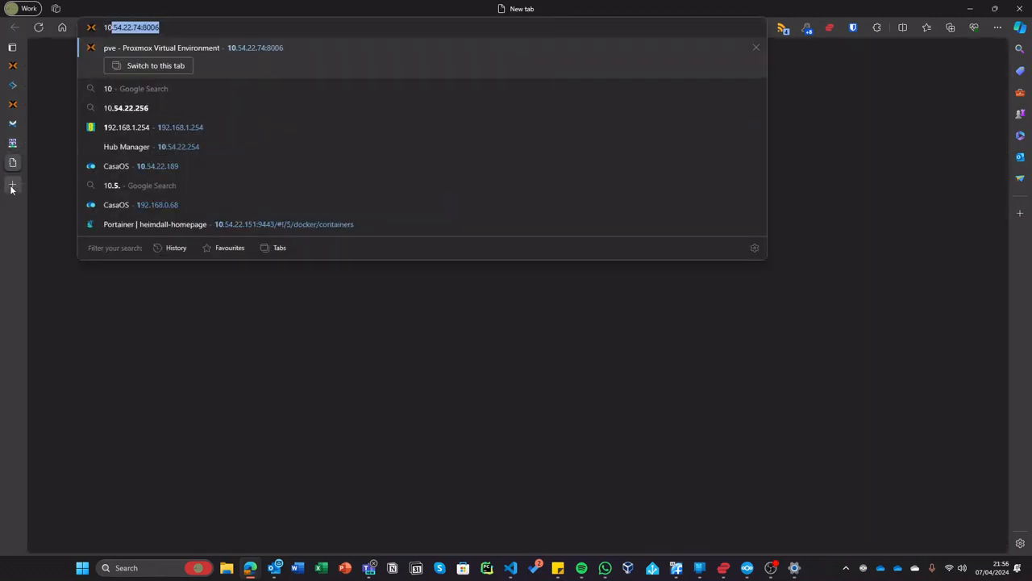
text(4.22.77)
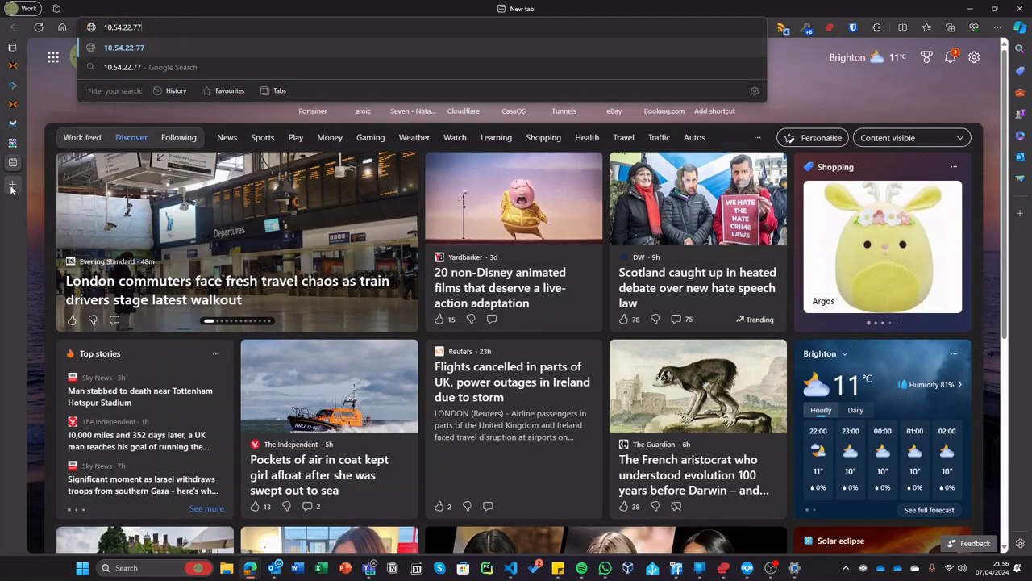
key(Return)
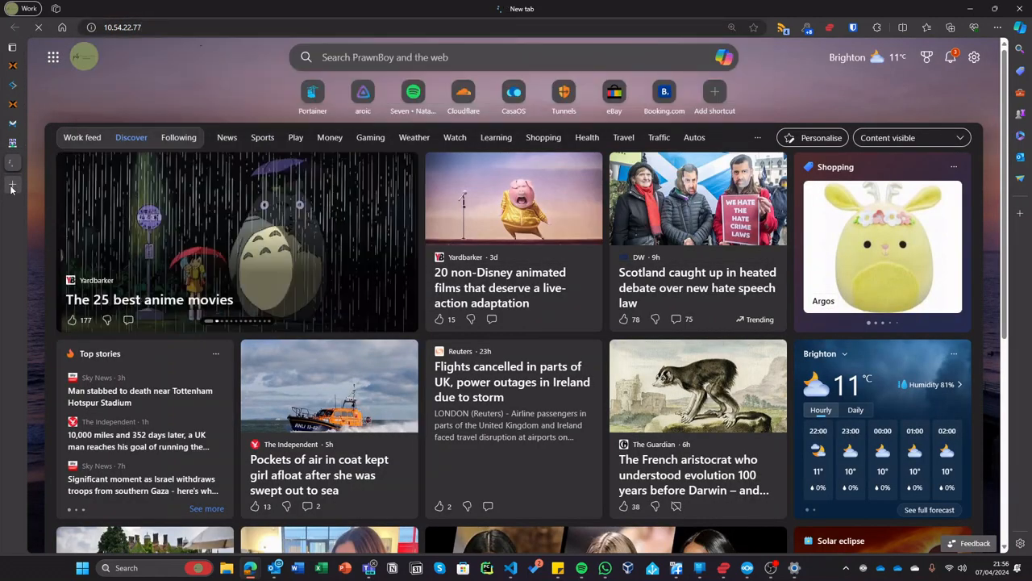
mouse_move(25, 113)
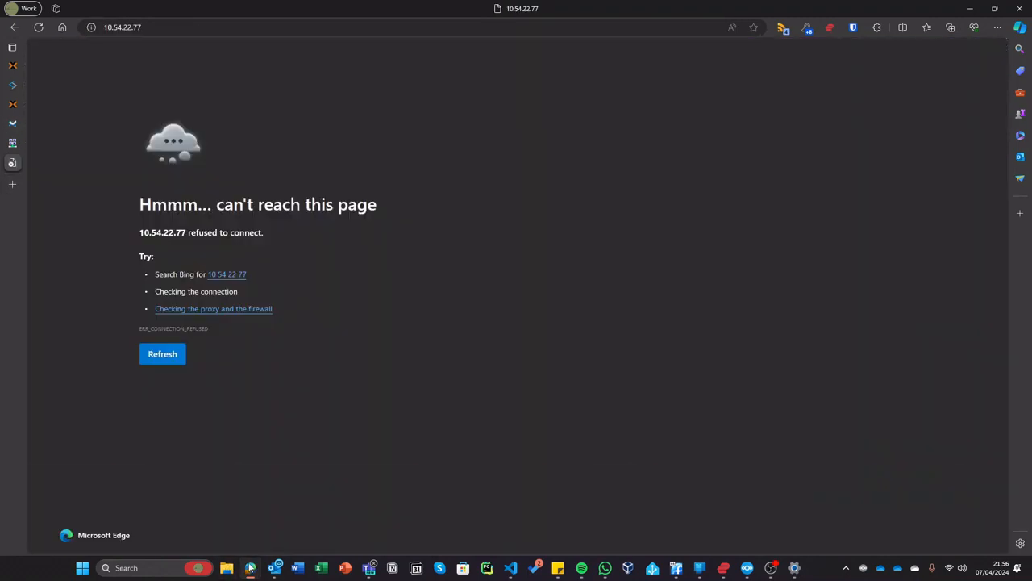
- Run node start in the container console, which fails with MODULE_NOT_FOUND
mouse_move(250, 567)
click(874, 489)
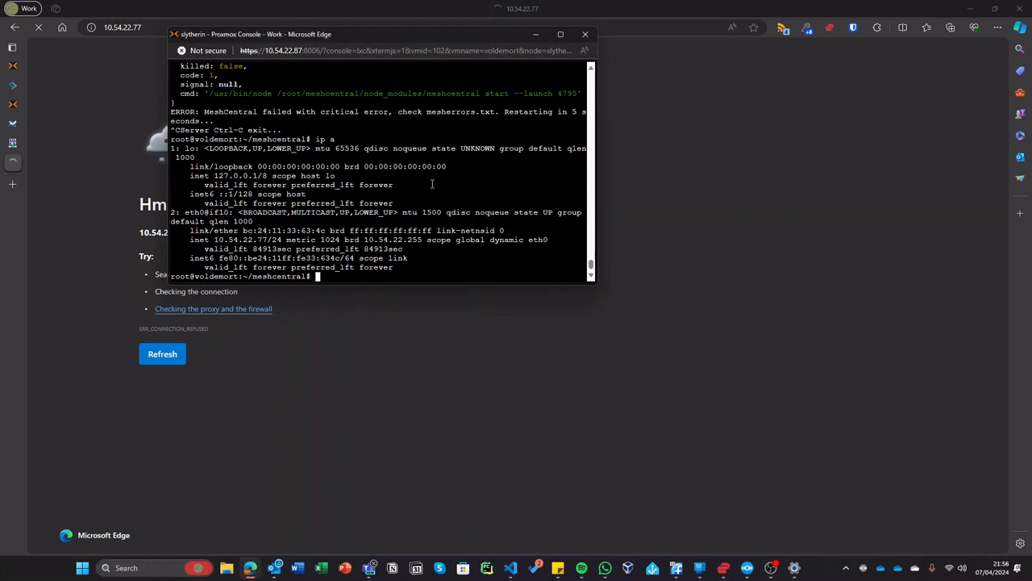
mouse_move(18, 69)
text(ip a)
key(Up)
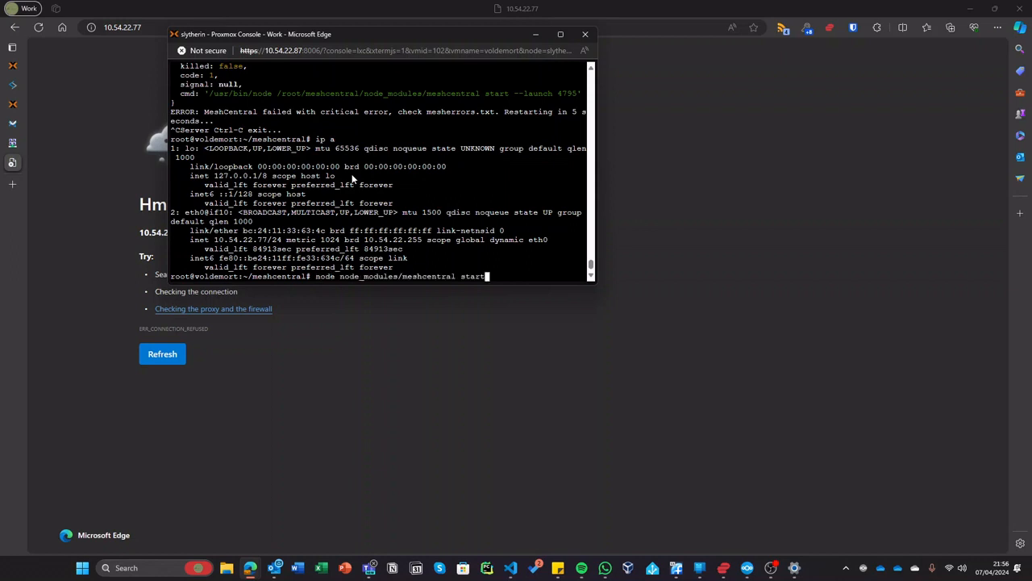
key(BackSpace)
key(BackSpace)
key(BackSpace)
key(BackSpace)
key(BackSpace)
key(BackSpace)
key(BackSpace)
key(BackSpace)
key(BackSpace)
key(BackSpace)
key(BackSpace)
key(BackSpace)
key(BackSpace)
key(BackSpace)
key(BackSpace)
key(BackSpace)
key(BackSpace)
key(BackSpace)
key(BackSpace)
key(BackSpace)
key(BackSpace)
key(BackSpace)
key(BackSpace)
key(BackSpace)
key(BackSpace)
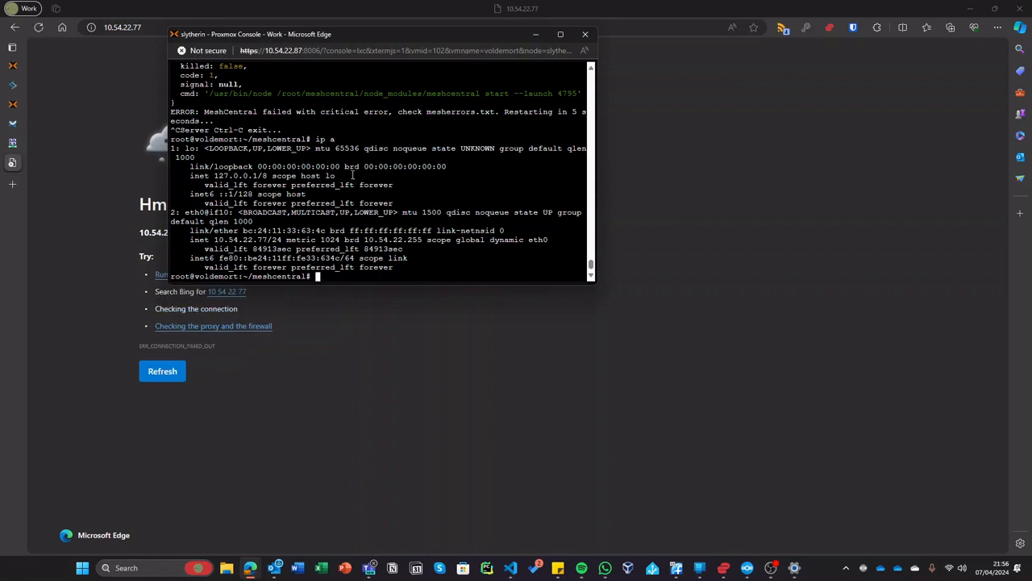
text(node start)
key(Return)
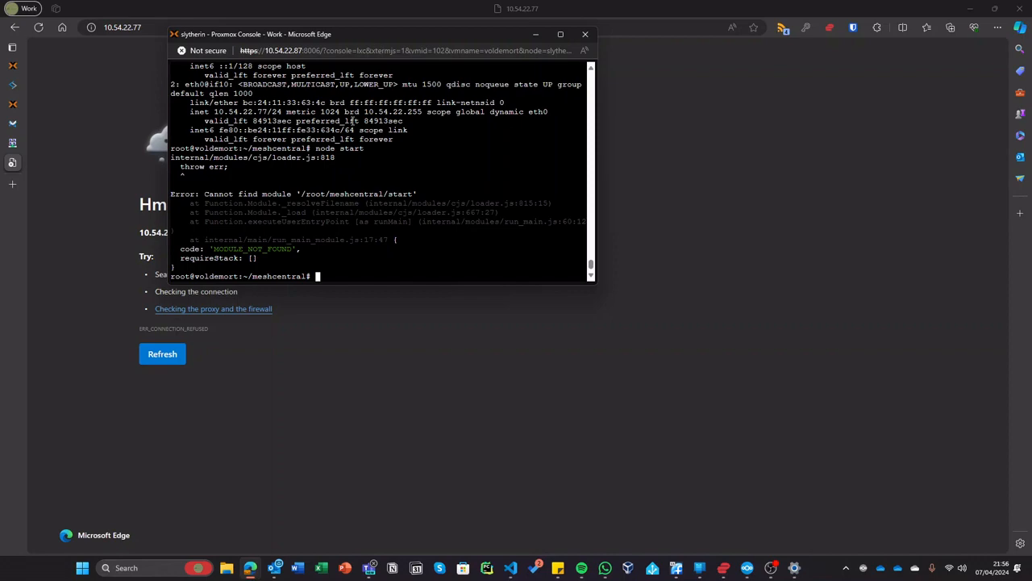
click(24, 143)
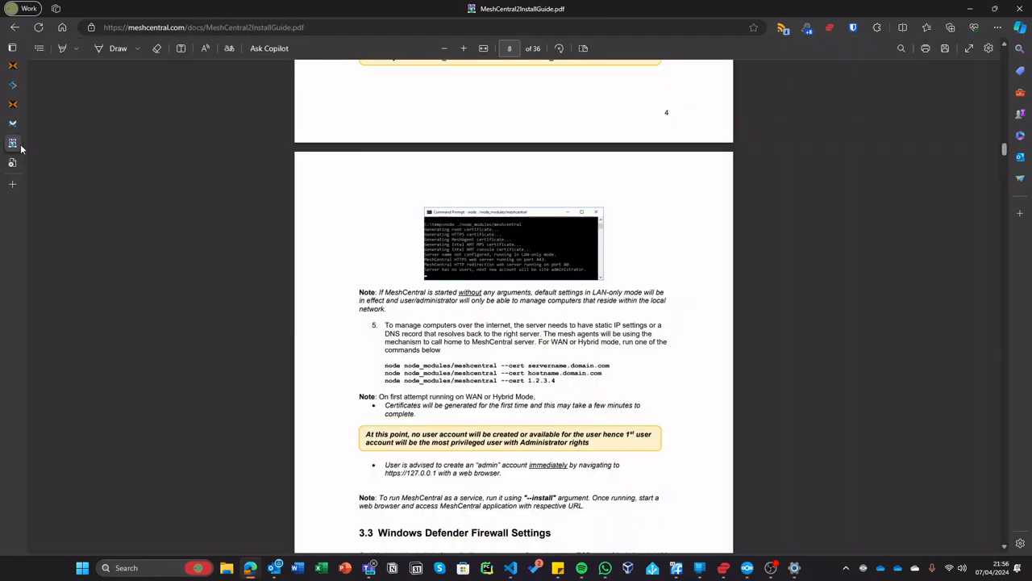
- Scroll the guide up to step 4's node_modules warning, then back down to page 8
scroll(417, 274, up, 3)
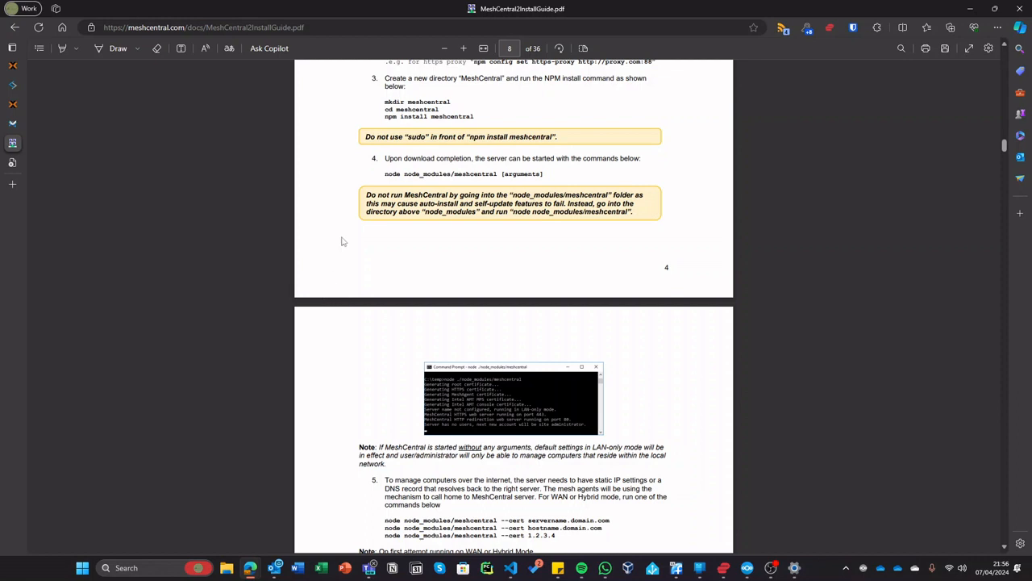
scroll(494, 252, down, 1)
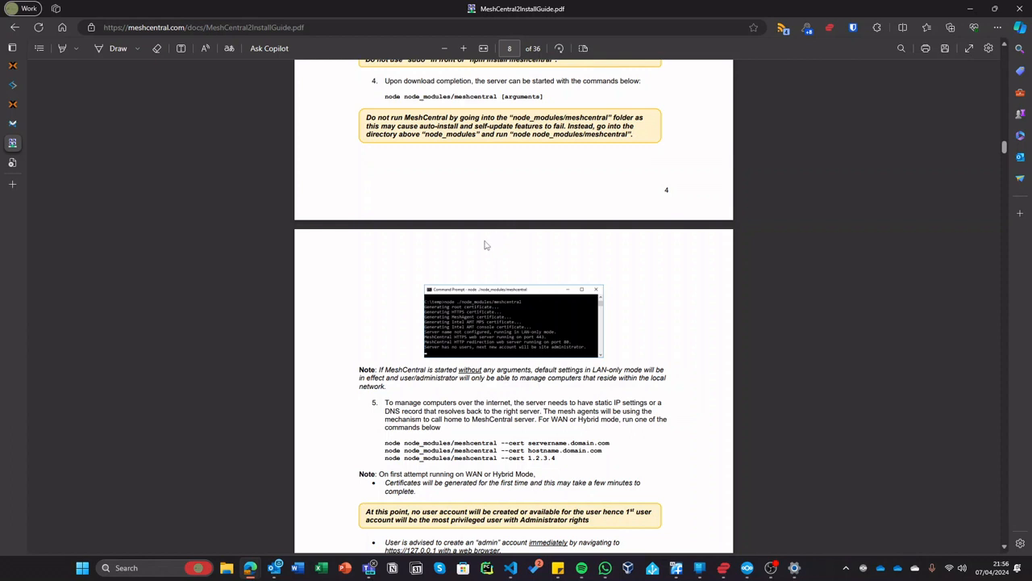
- Correct the command typo and rerun node node_modules/meshcentral in the container console, then return to the guide
key(alt+Tab)
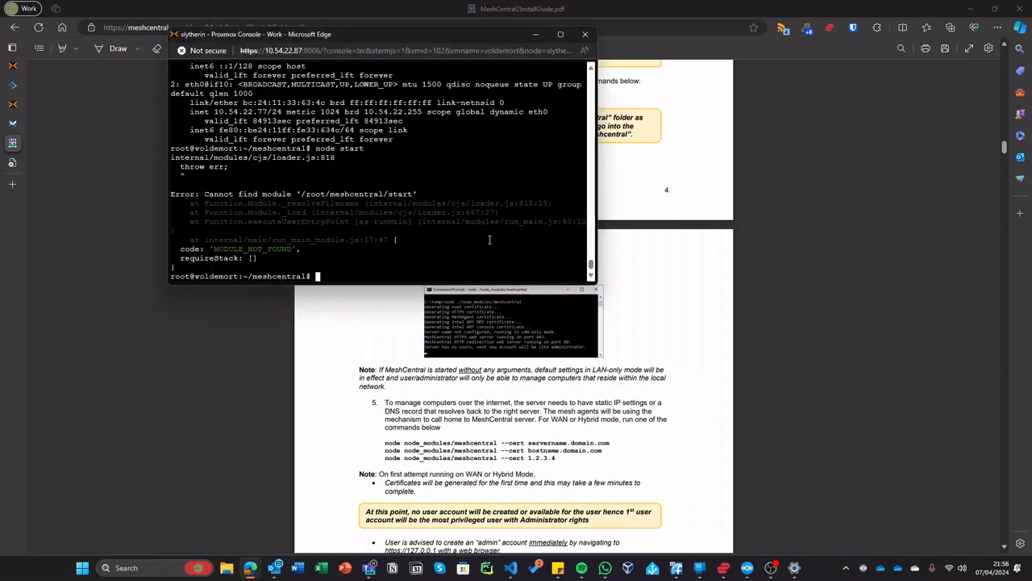
key(Up)
key(Up)
key(Up)
key(BackSpace)
key(BackSpace)
key(BackSpace)
key(BackSpace)
key(BackSpace)
key(BackSpace)
key(BackSpace)
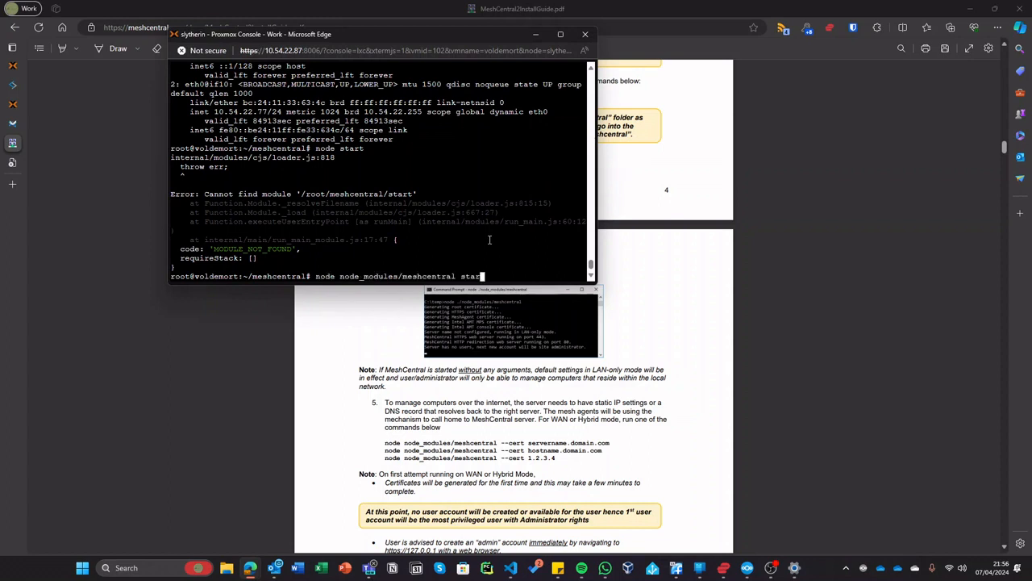
key(Return)
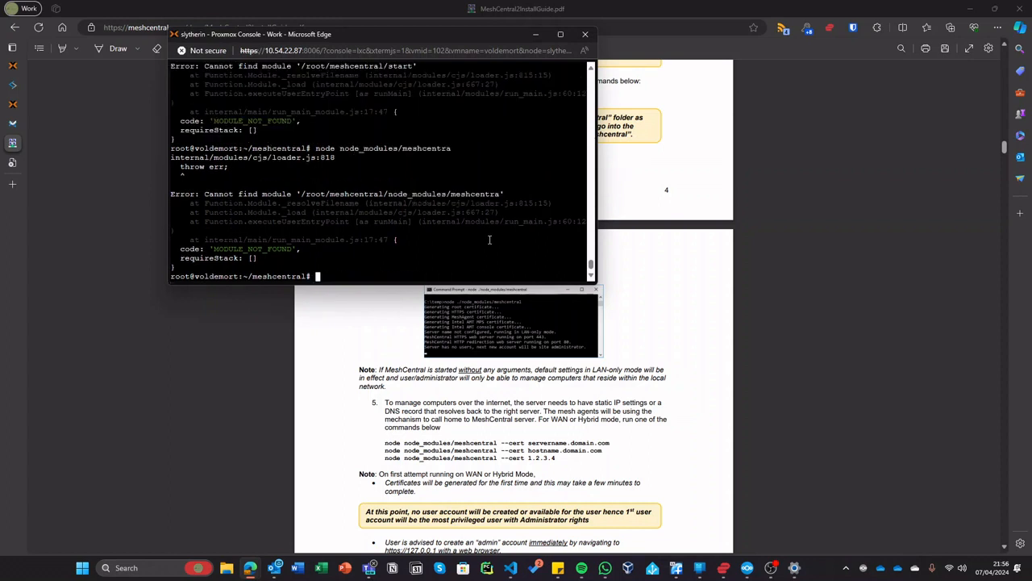
key(Up)
text(l)
key(Return)
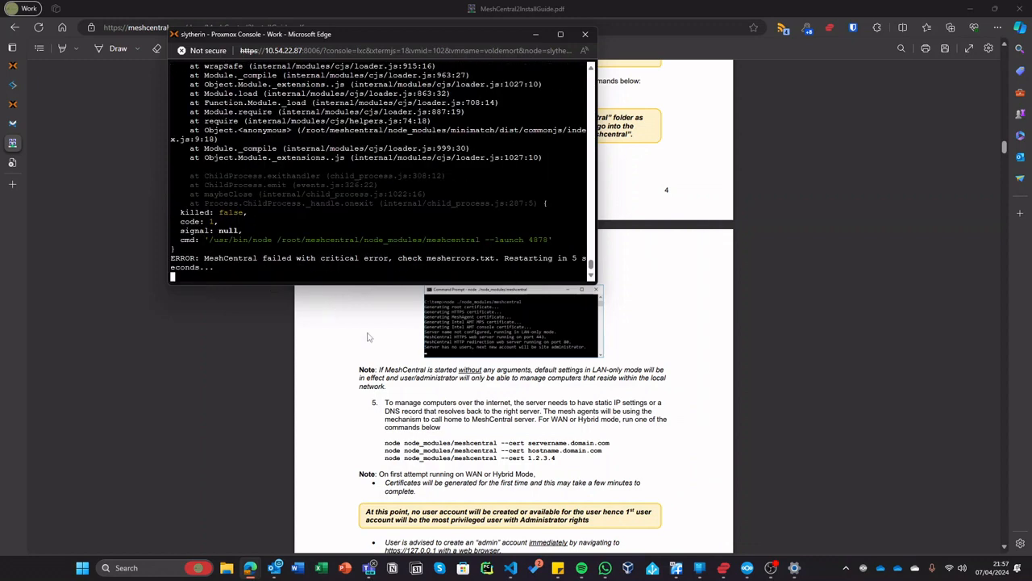
click(562, 343)
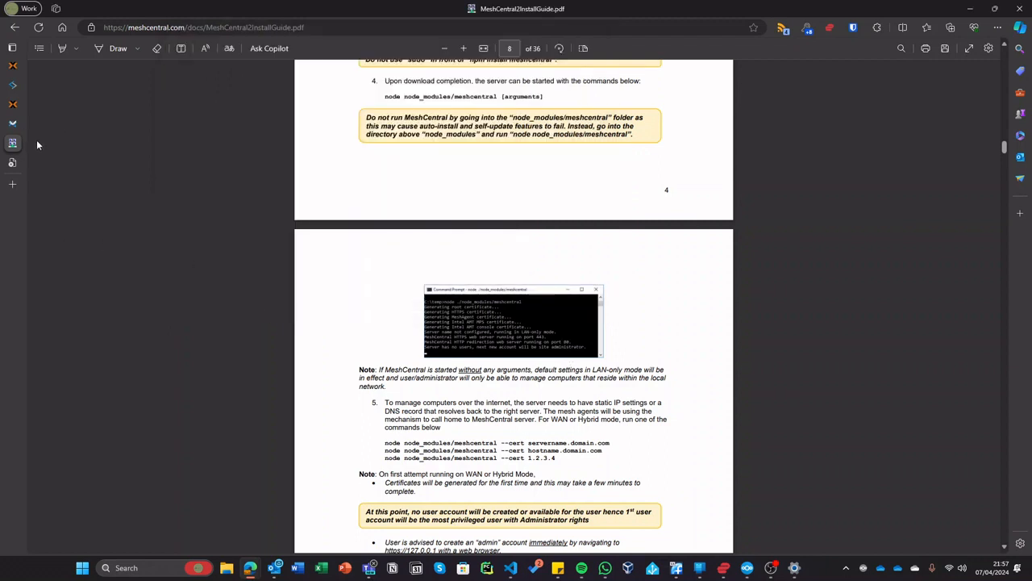
- Scroll the MeshCentral install guide to section 3.2 NPM Installation for Advanced Users
click(17, 163)
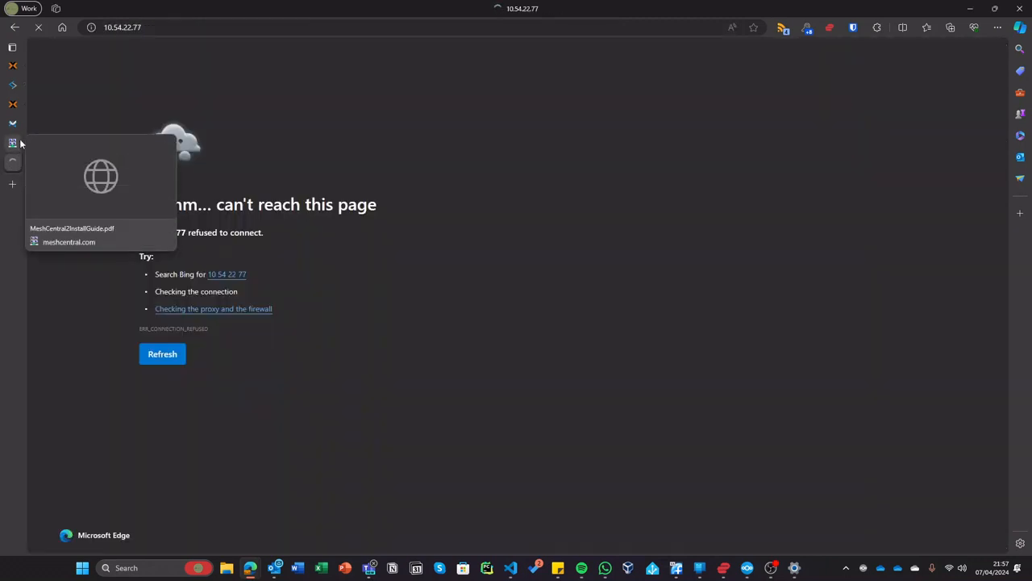
click(18, 142)
scroll(597, 296, down, 7)
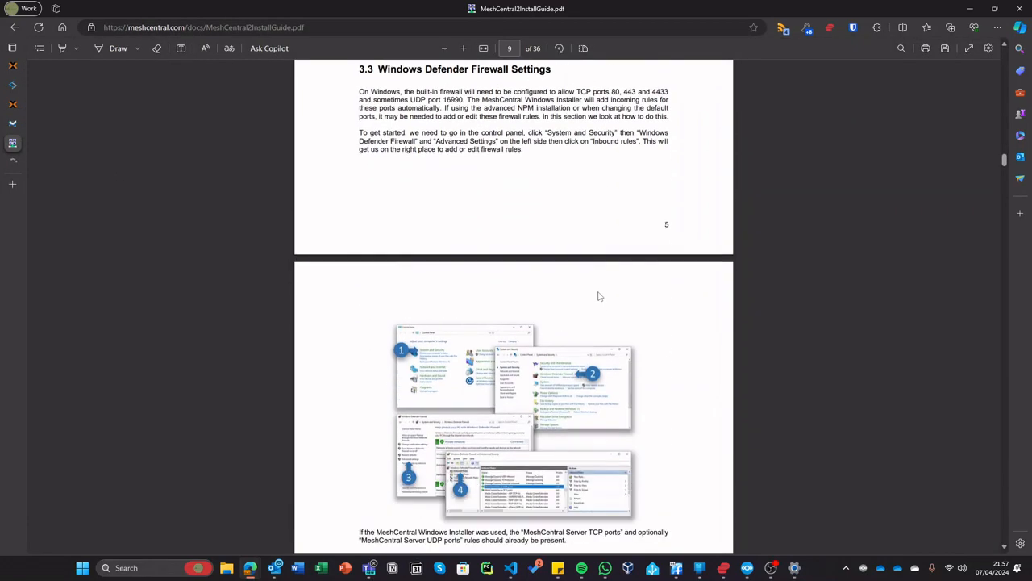
scroll(598, 296, up, 1)
scroll(598, 294, down, 10)
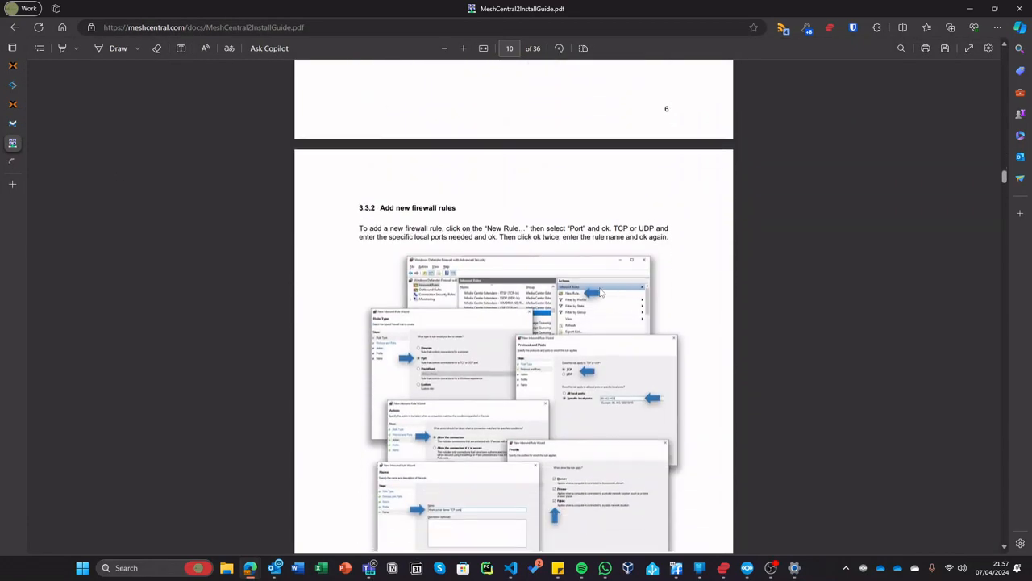
scroll(601, 294, down, 12)
scroll(598, 292, up, 4)
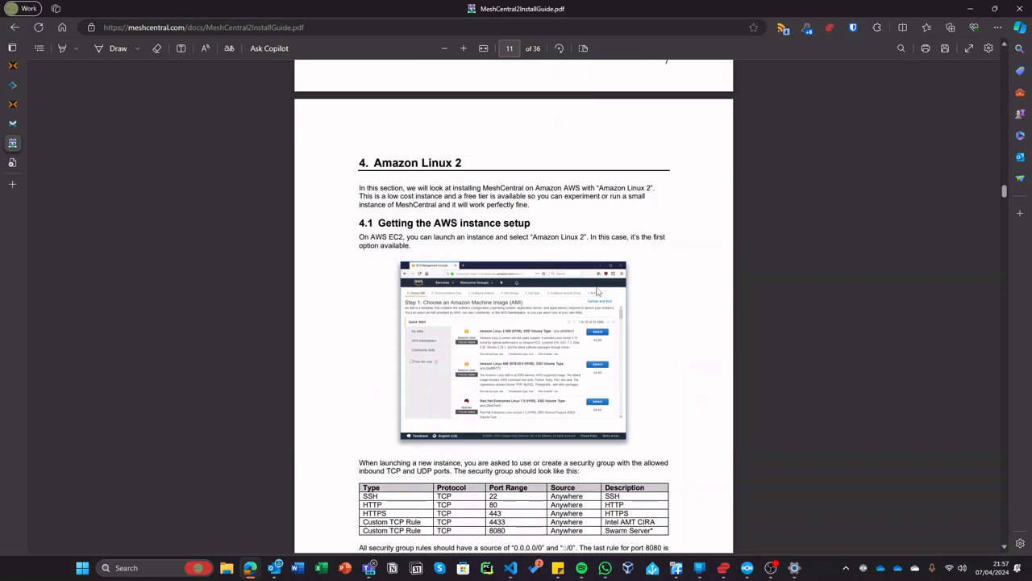
scroll(597, 291, down, 10)
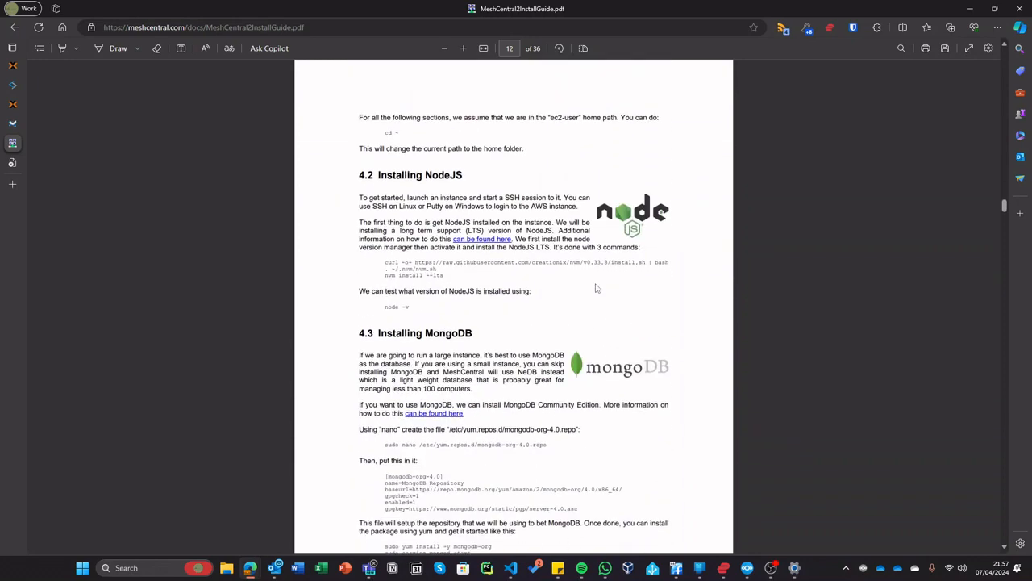
scroll(596, 288, down, 6)
scroll(596, 278, up, 11)
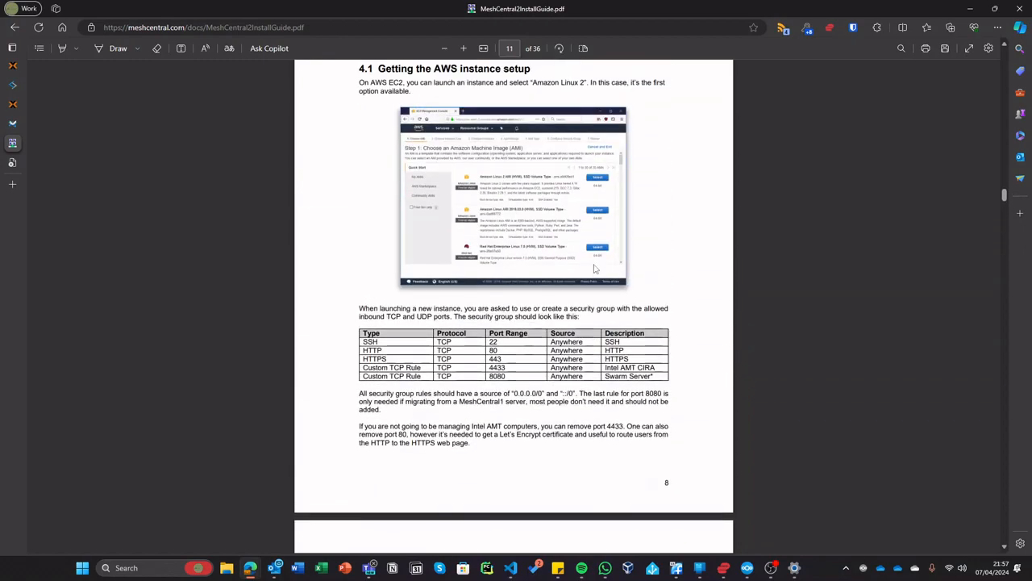
scroll(594, 269, up, 20)
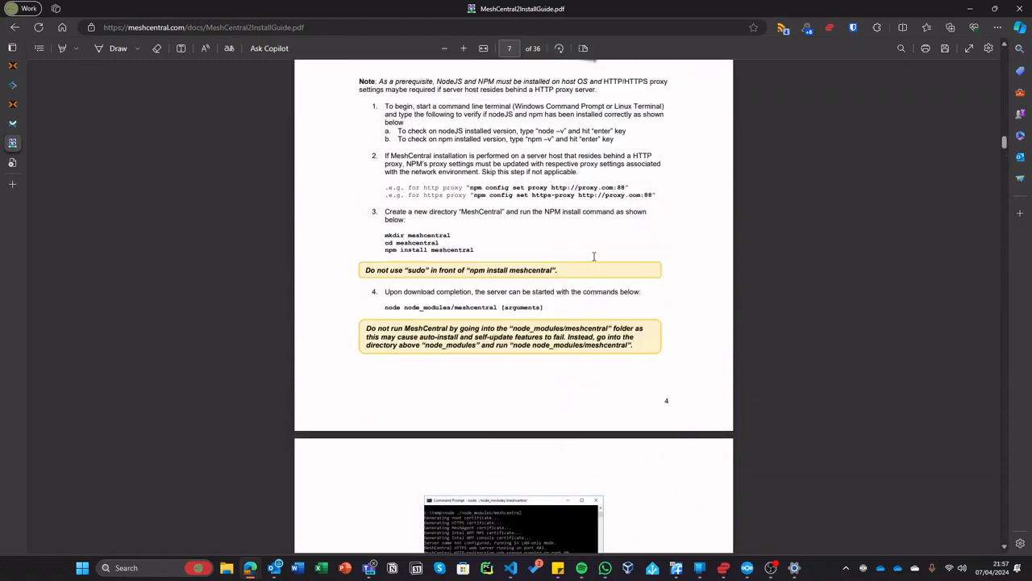
scroll(597, 254, up, 5)
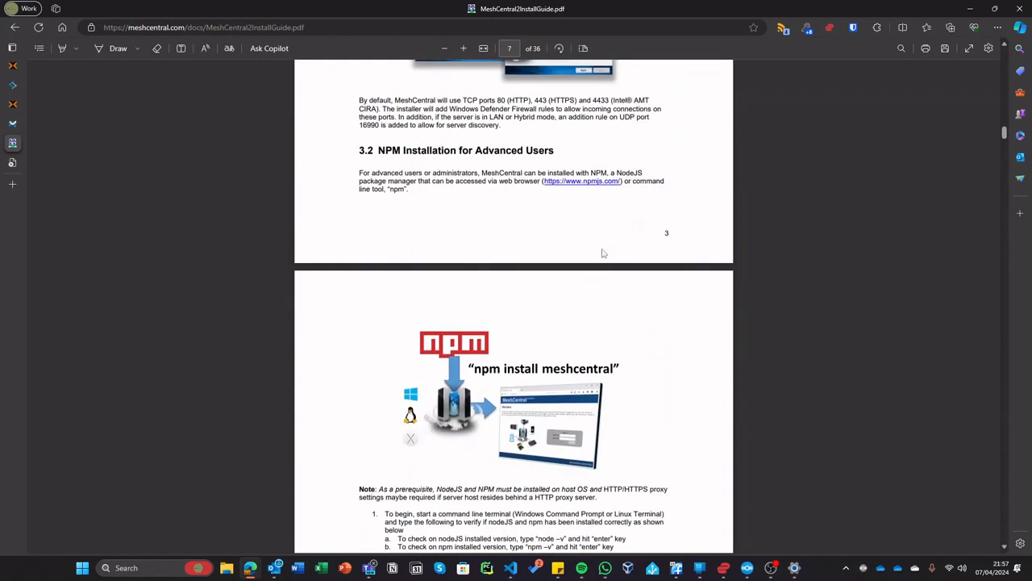
scroll(601, 253, down, 4)
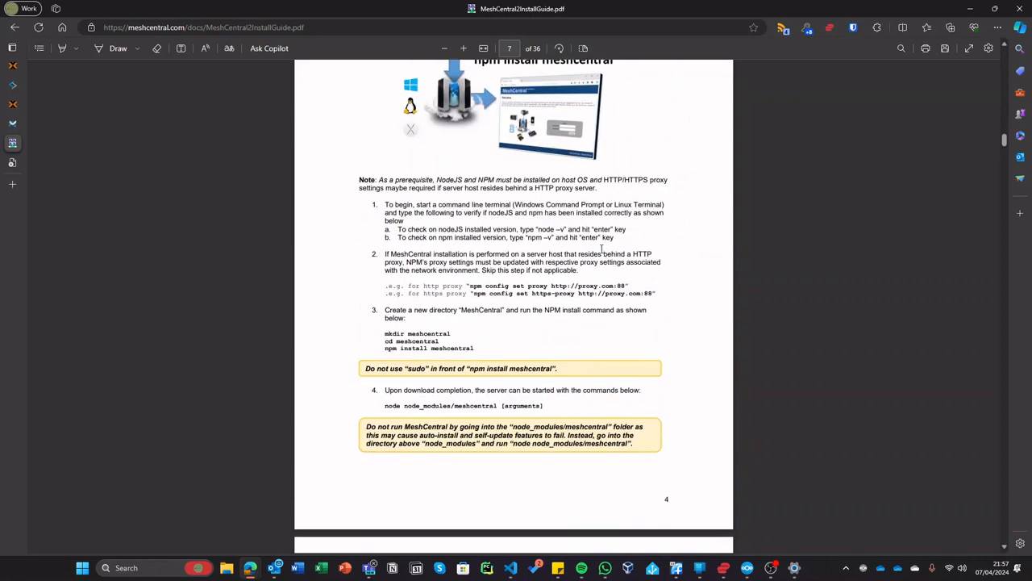
scroll(601, 248, up, 5)
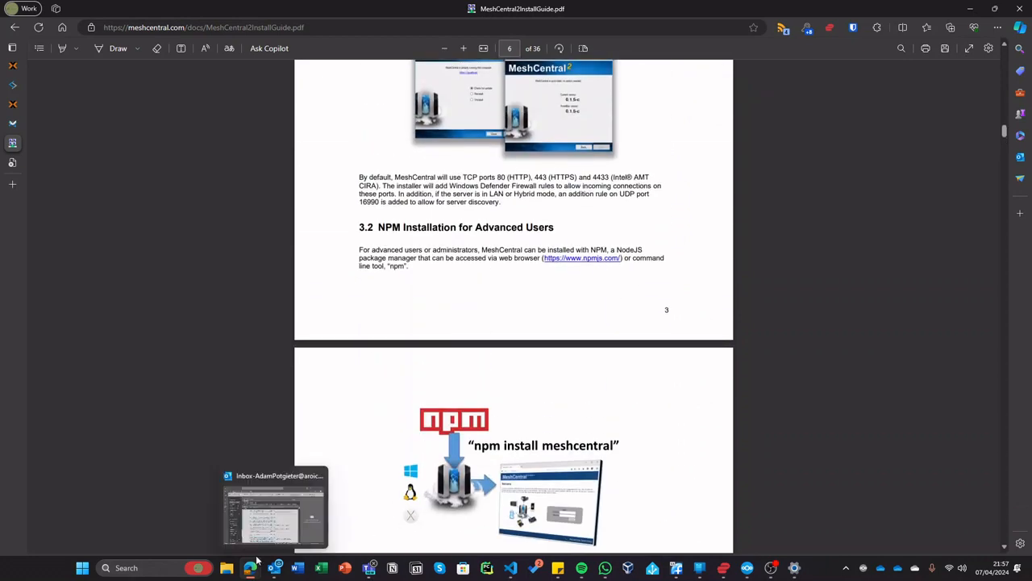
- Stop the crash-looping MeshCentral server with Ctrl+C and close the container 102 console
mouse_move(275, 570)
click(907, 501)
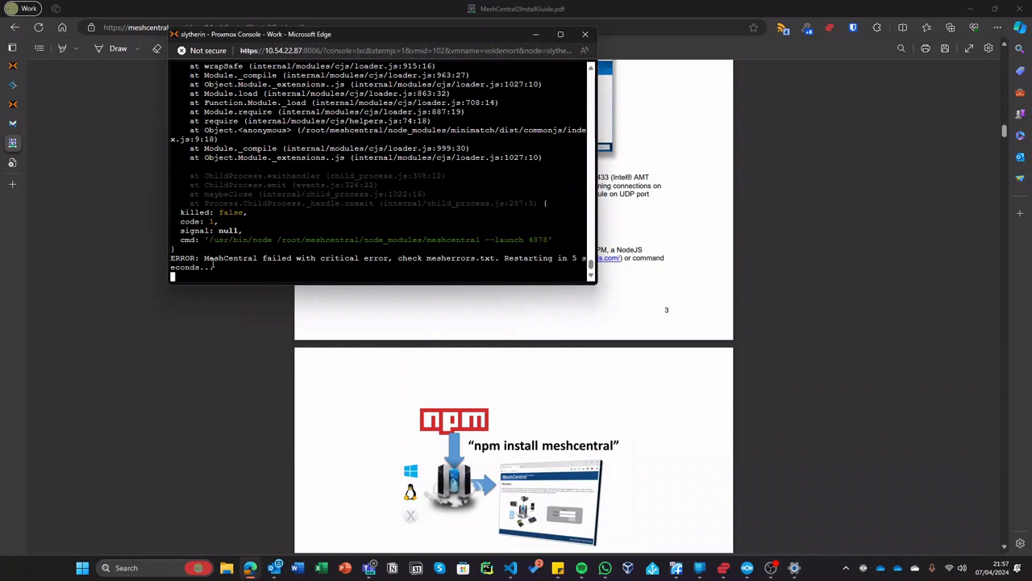
key(ctrl+c)
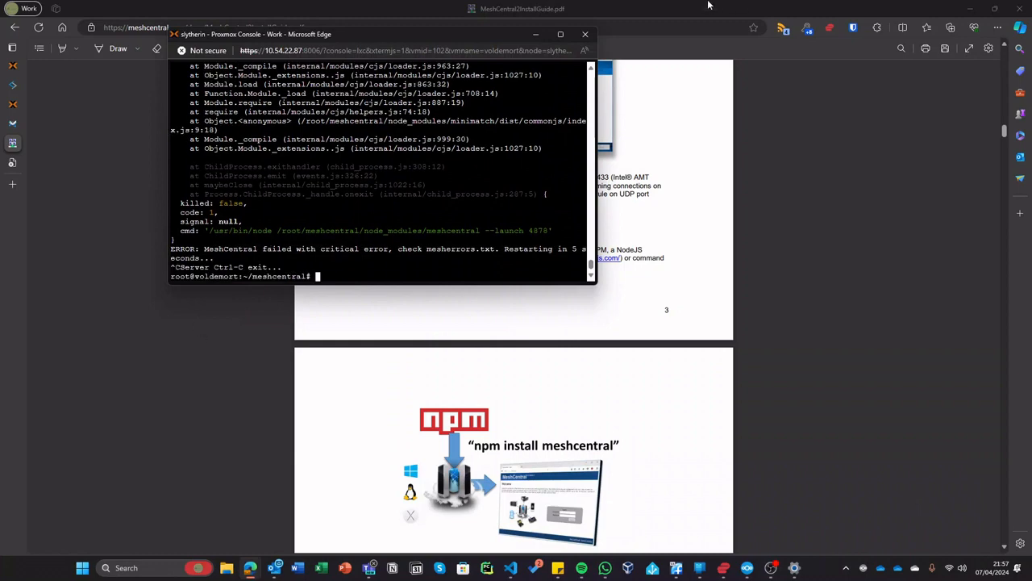
click(585, 34)
click(430, 106)
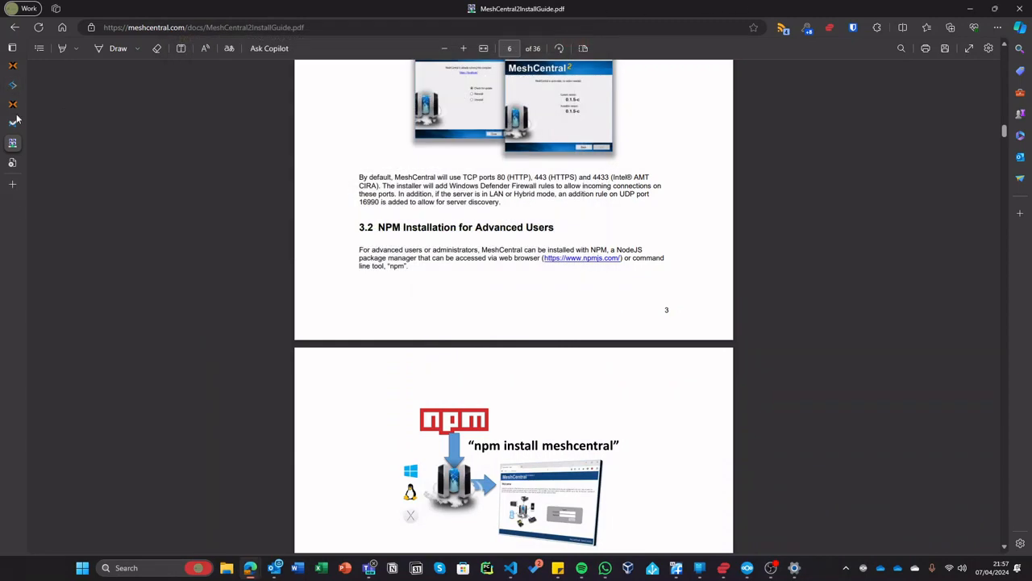
- Stop container 102 immediately from its Shutdown menu
click(13, 105)
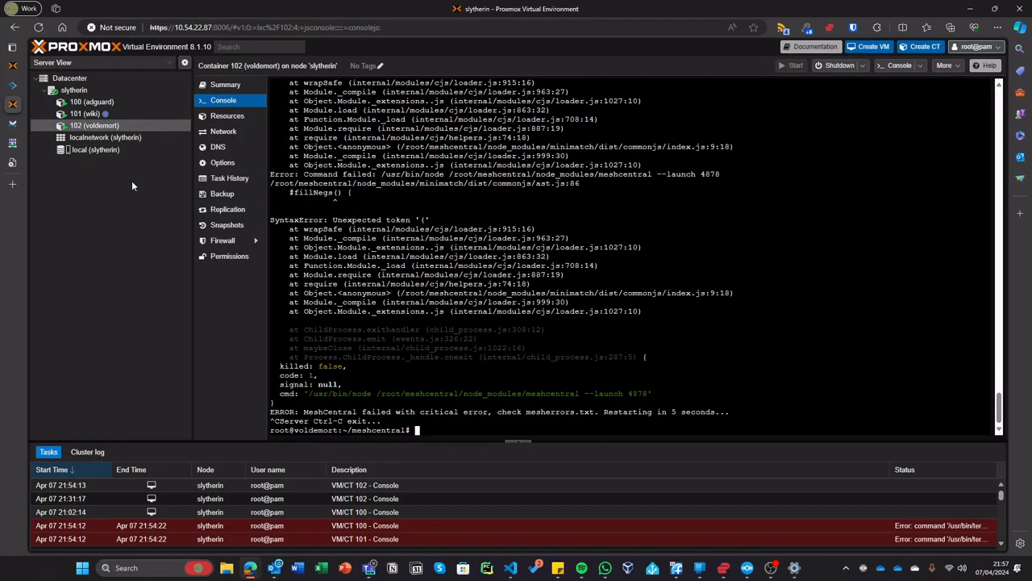
click(862, 66)
click(863, 93)
click(493, 318)
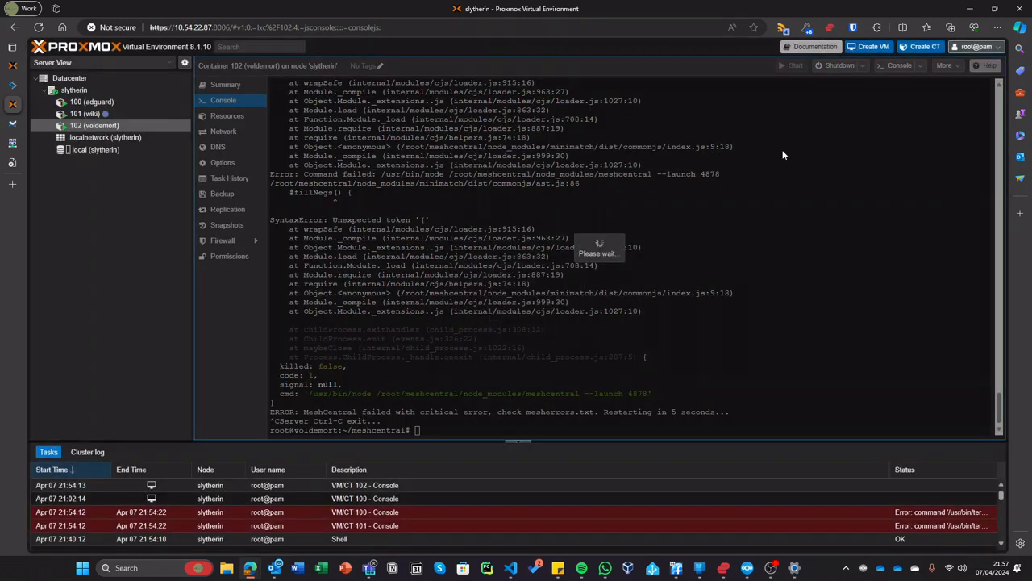
- Remove container 102, confirming with its ID 102
click(944, 65)
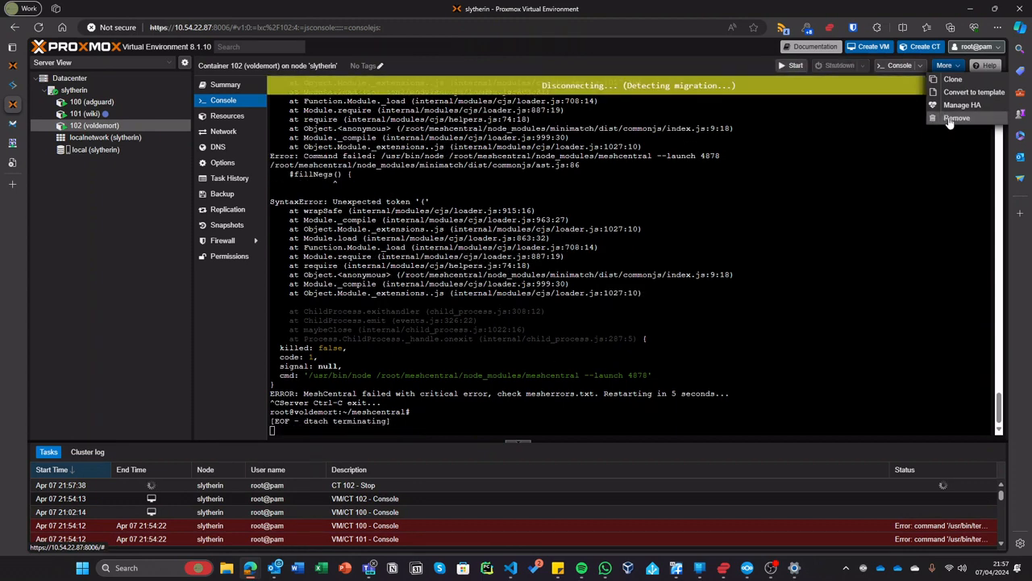
click(957, 119)
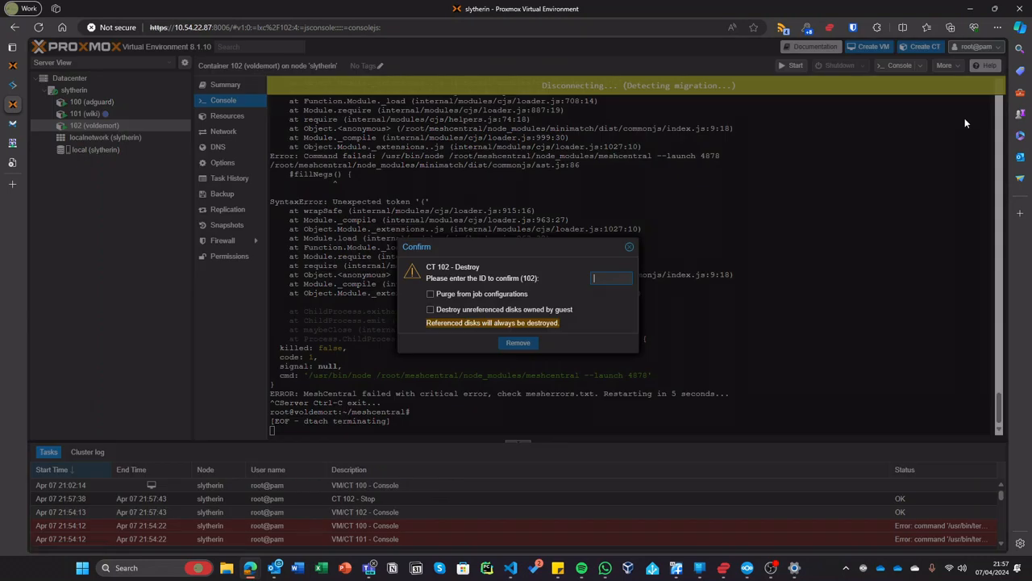
text(103)
key(BackSpace)
text(2)
key(Return)
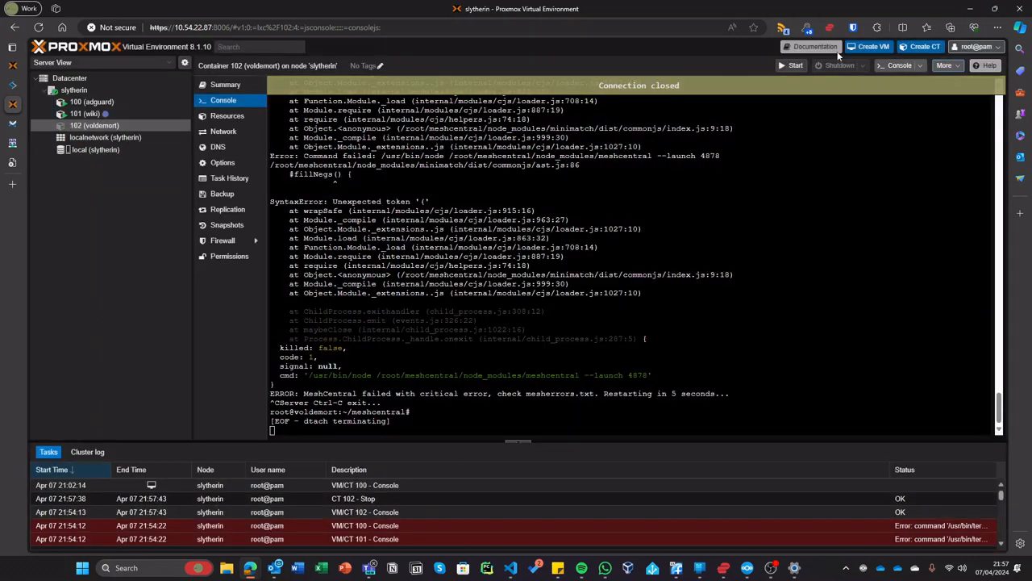
- Replace the wiki container 101's proxmox-helper-scripts tag with always-on
click(14, 67)
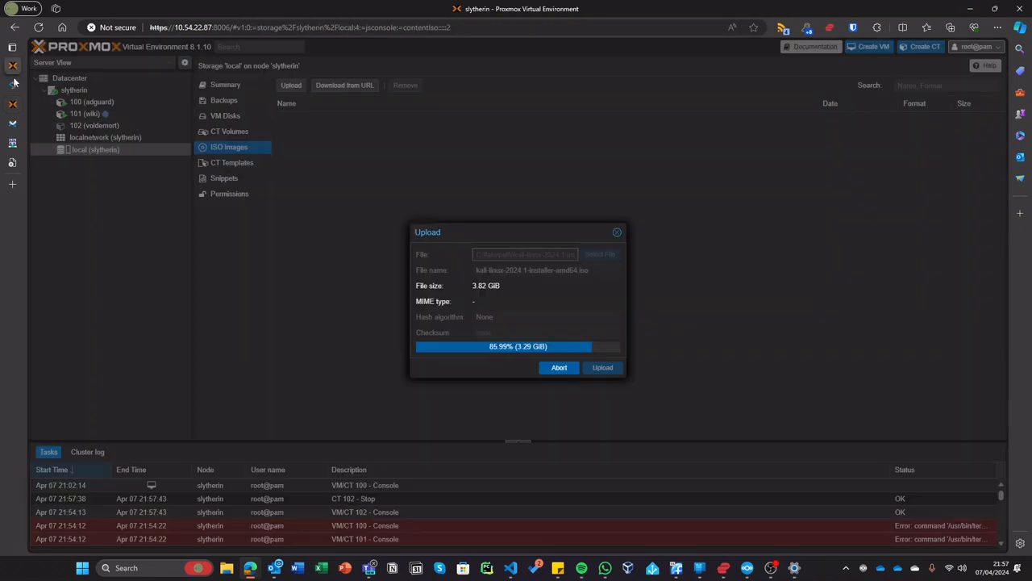
click(13, 86)
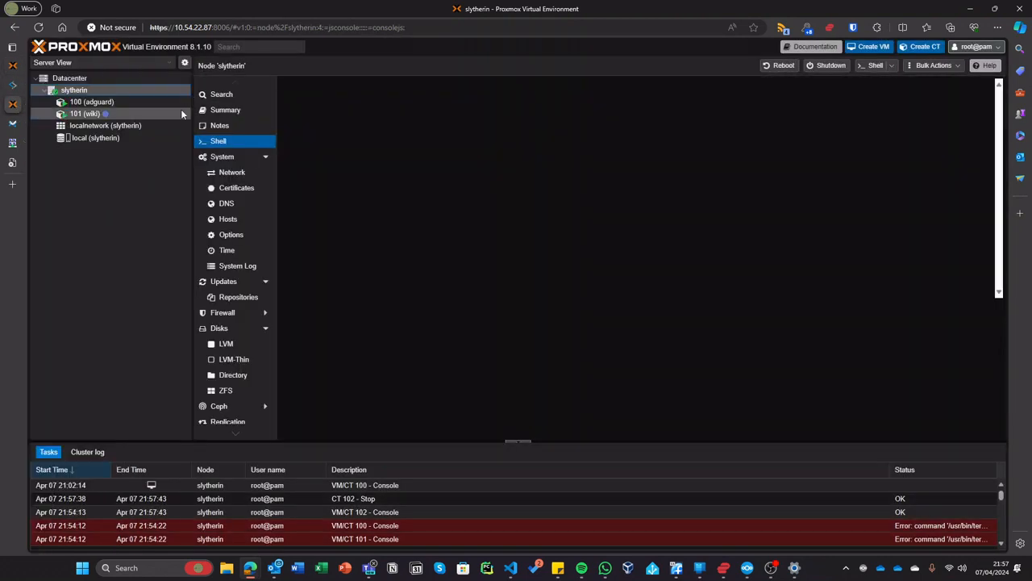
click(180, 110)
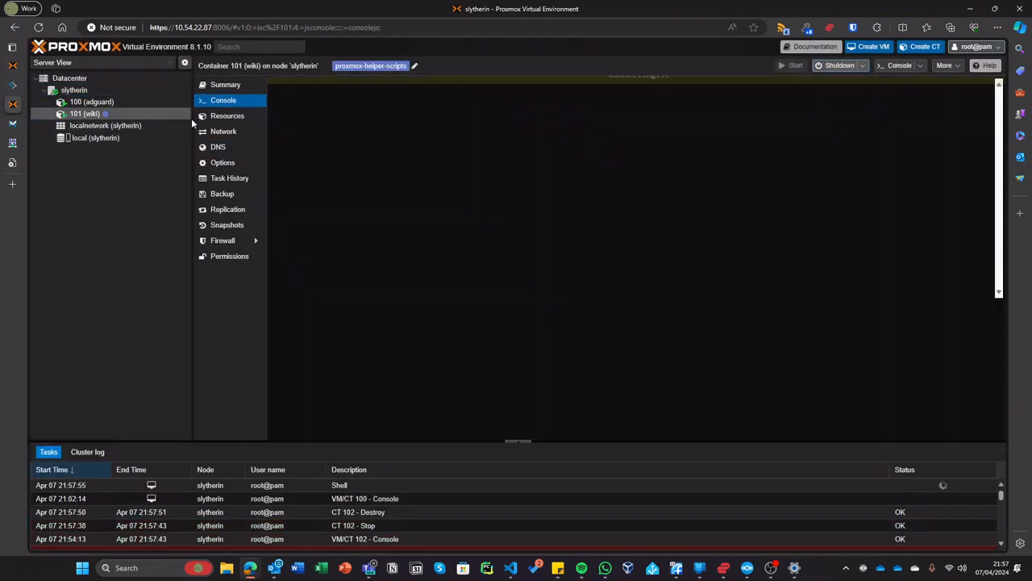
click(414, 67)
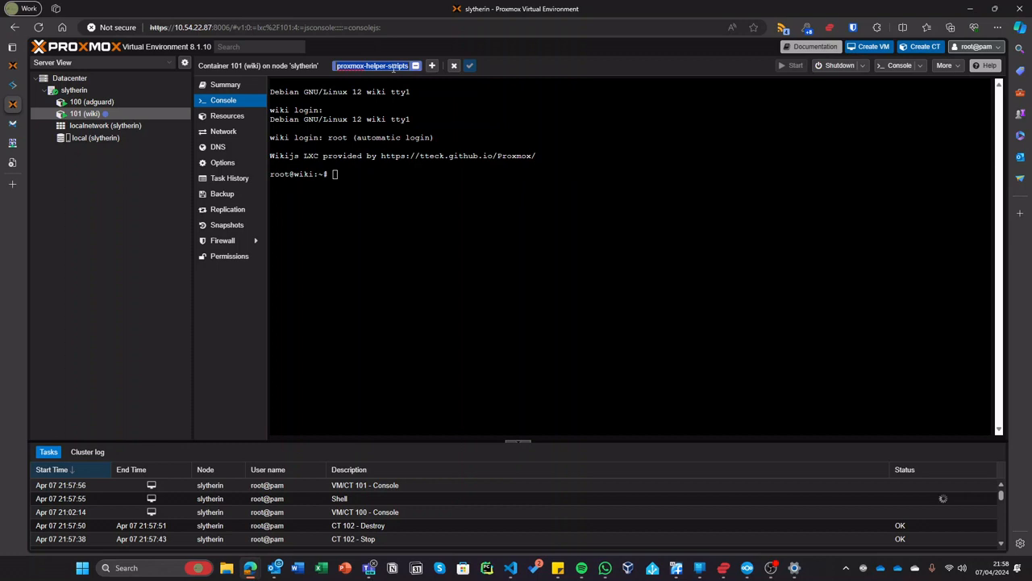
text(al)
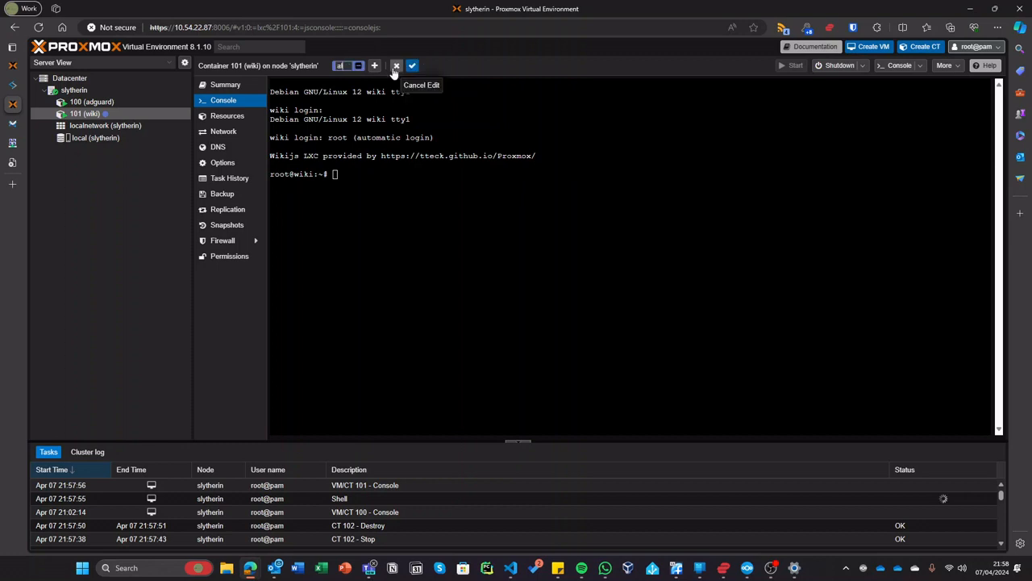
text(ways-on)
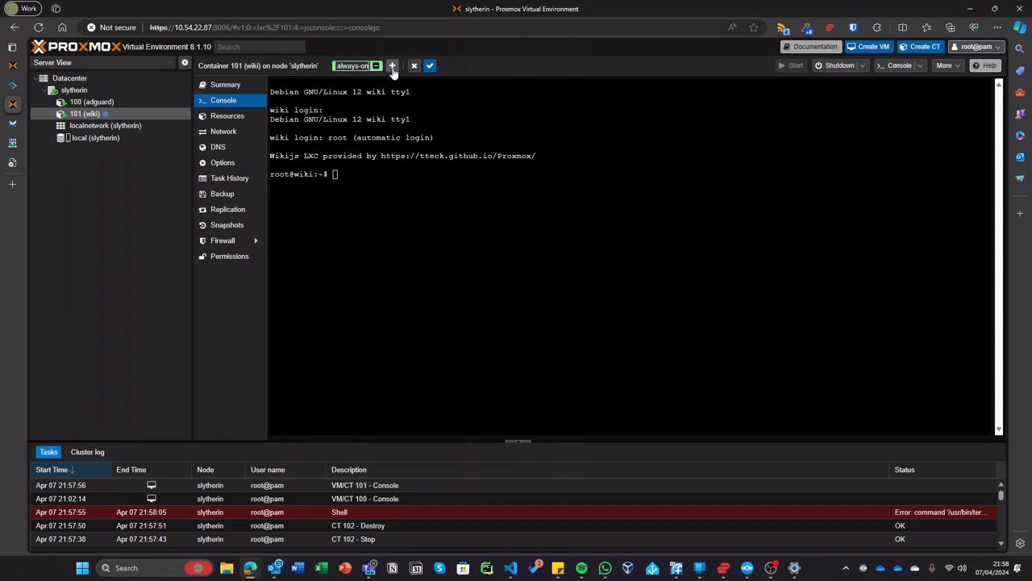
key(Return)
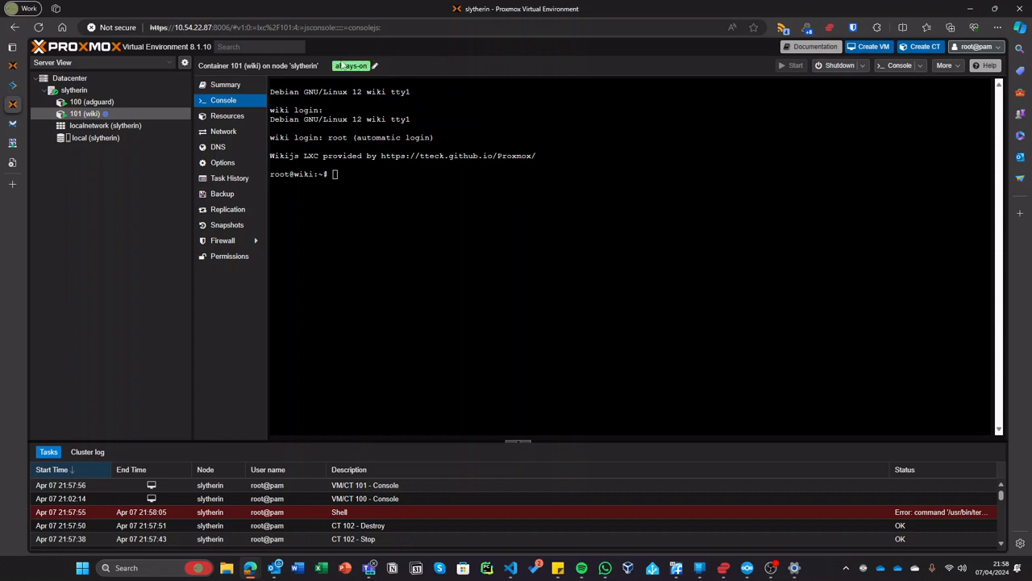
- Add the existing always-on tag to the adguard container 100 and save
click(141, 103)
click(375, 65)
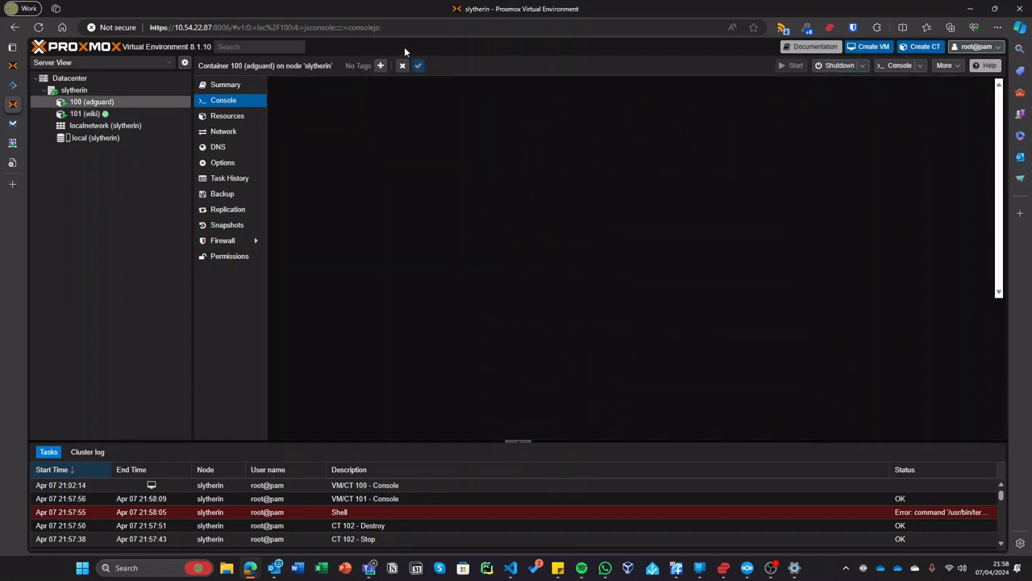
click(385, 67)
click(368, 77)
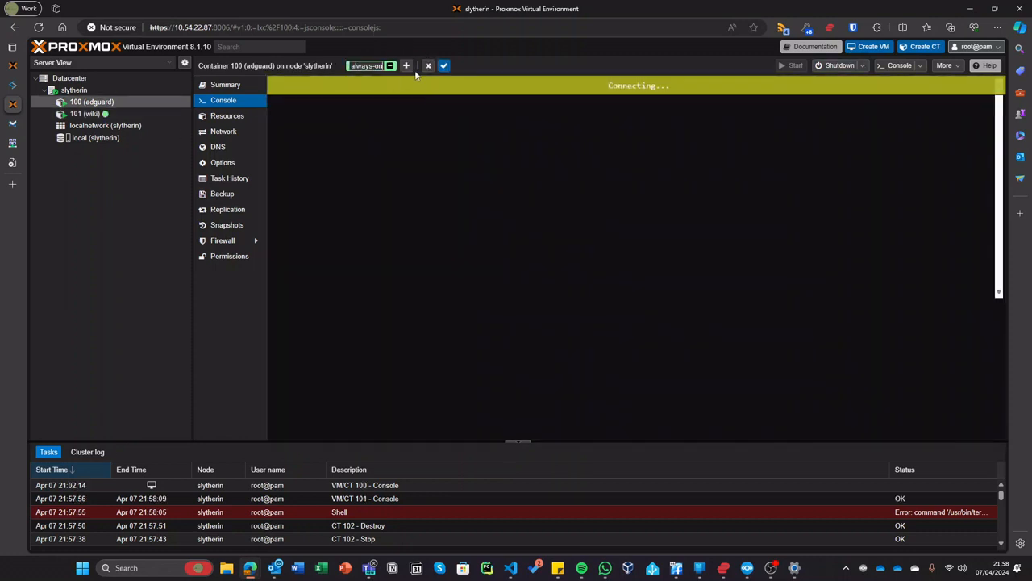
click(440, 66)
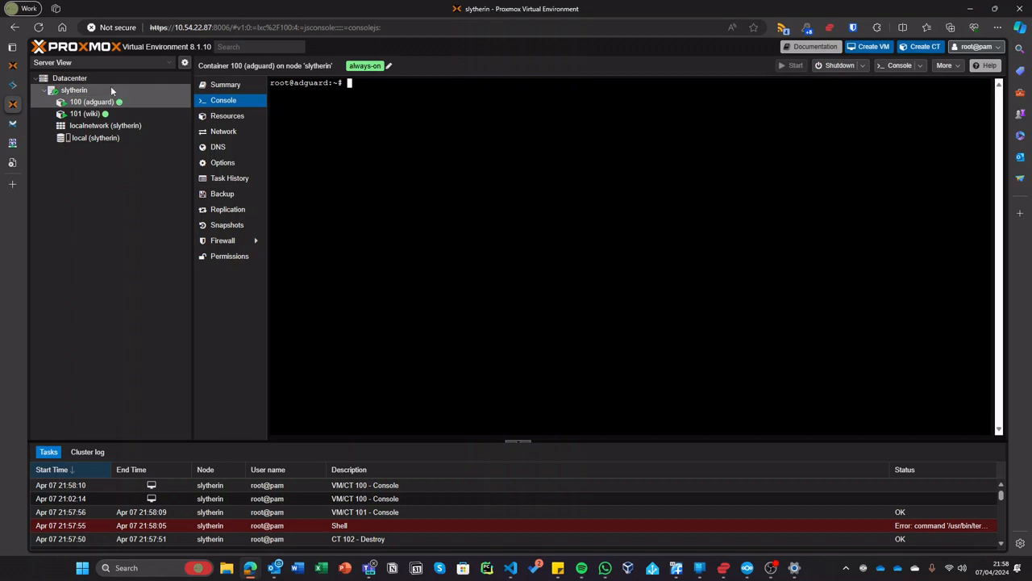
- Switch the resource tree to Folder View and browse the LXC Container and SDN groups
click(91, 64)
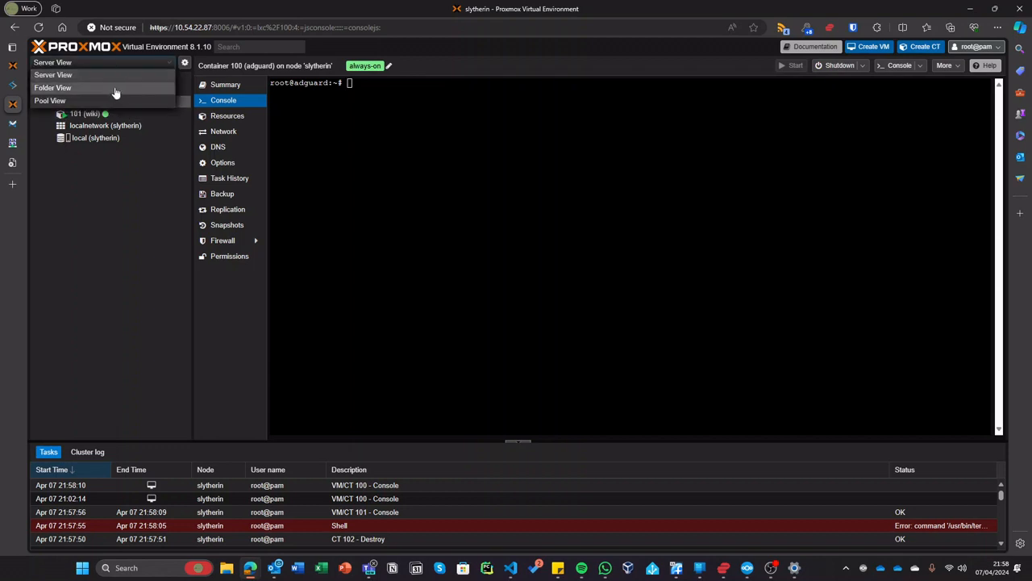
click(65, 84)
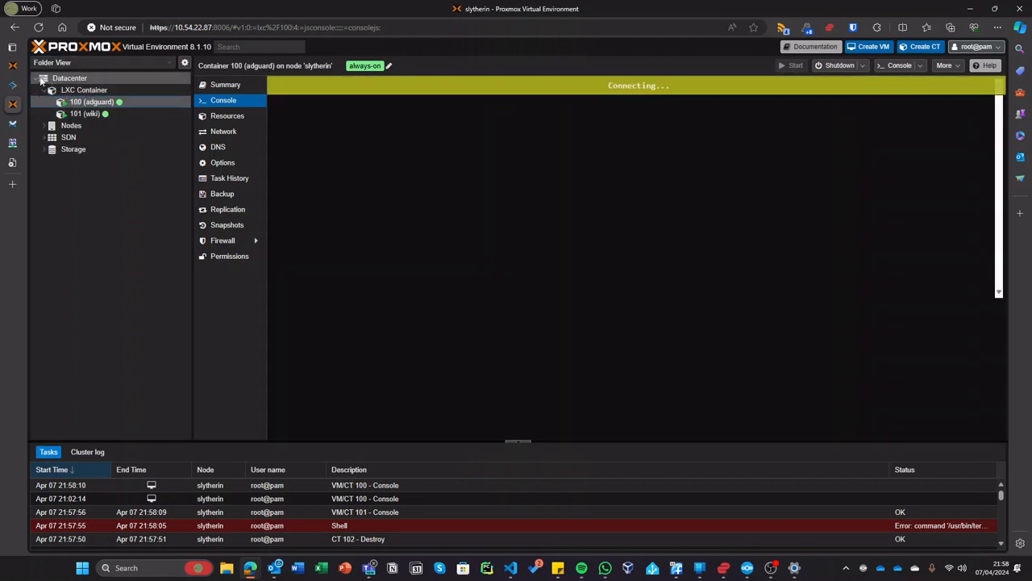
click(44, 91)
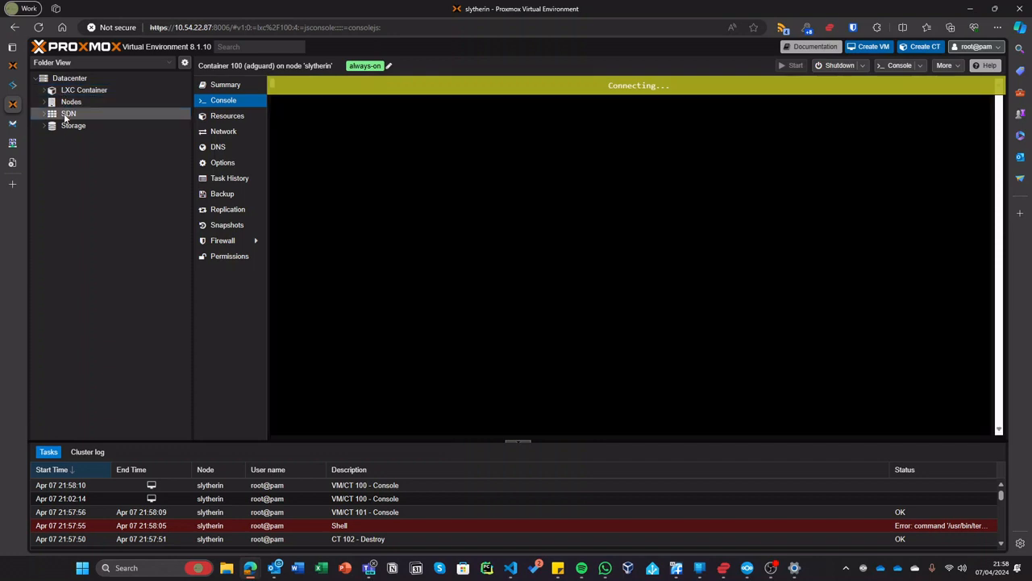
click(68, 116)
double_click(69, 116)
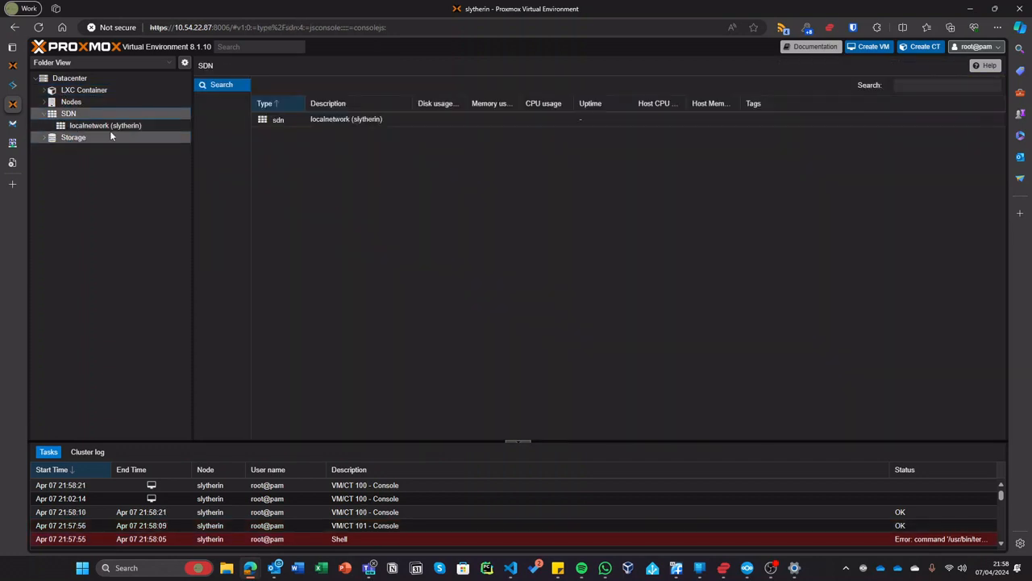
double_click(90, 117)
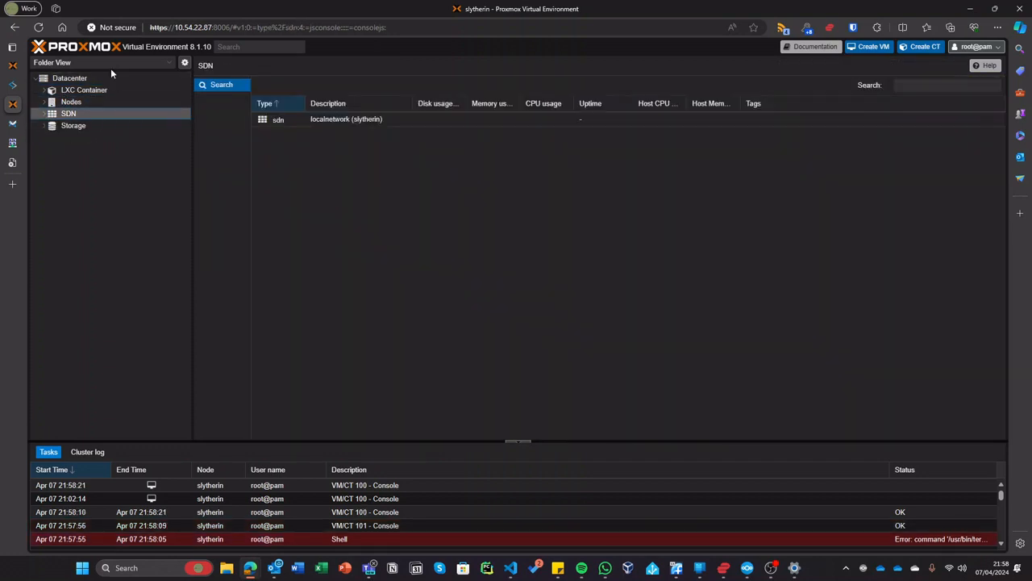
- Try Pool View with the Datacenter overview, then return the tree to Server View
click(105, 63)
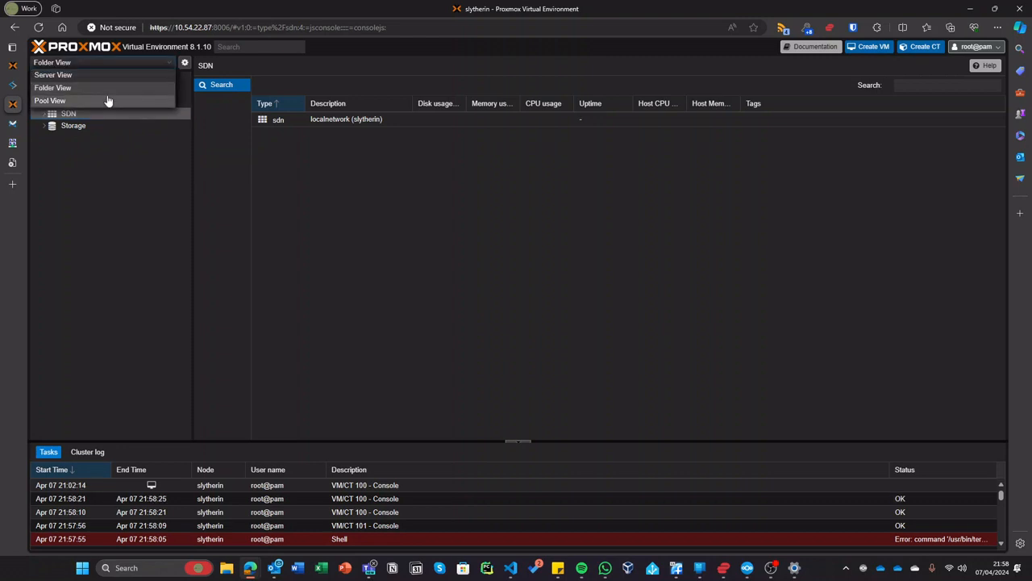
click(103, 98)
double_click(79, 78)
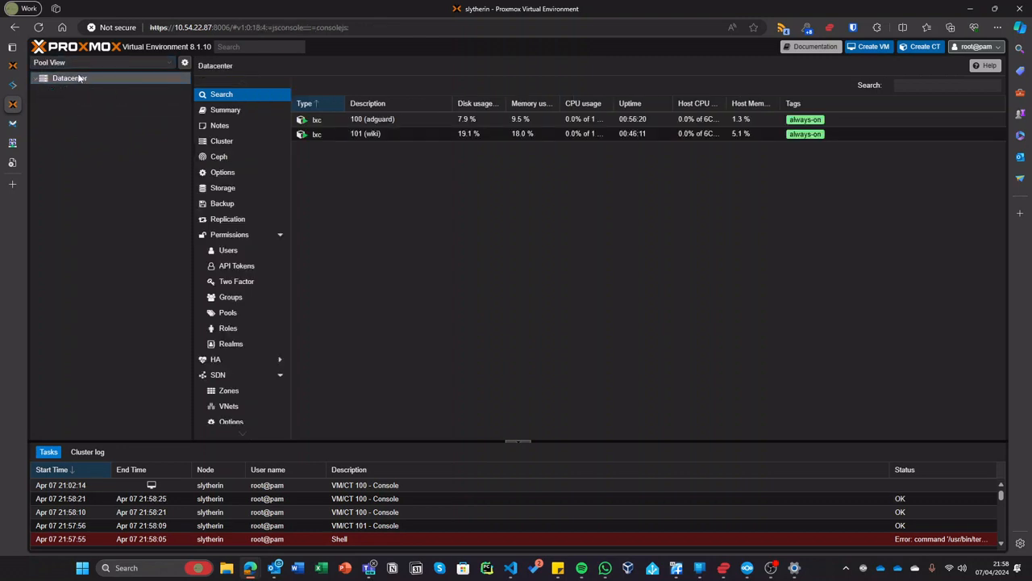
double_click(106, 77)
click(108, 63)
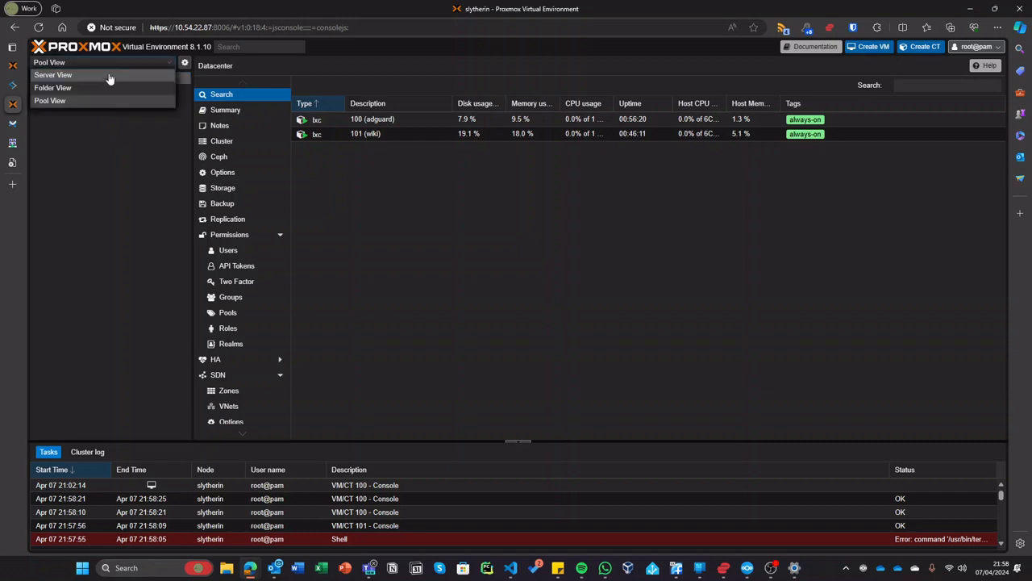
click(104, 88)
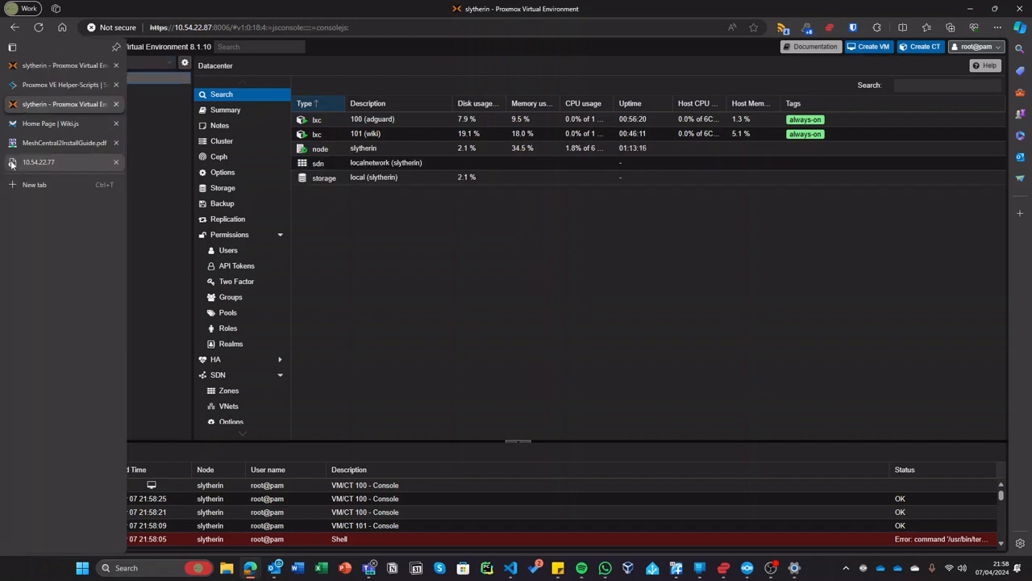
click(61, 65)
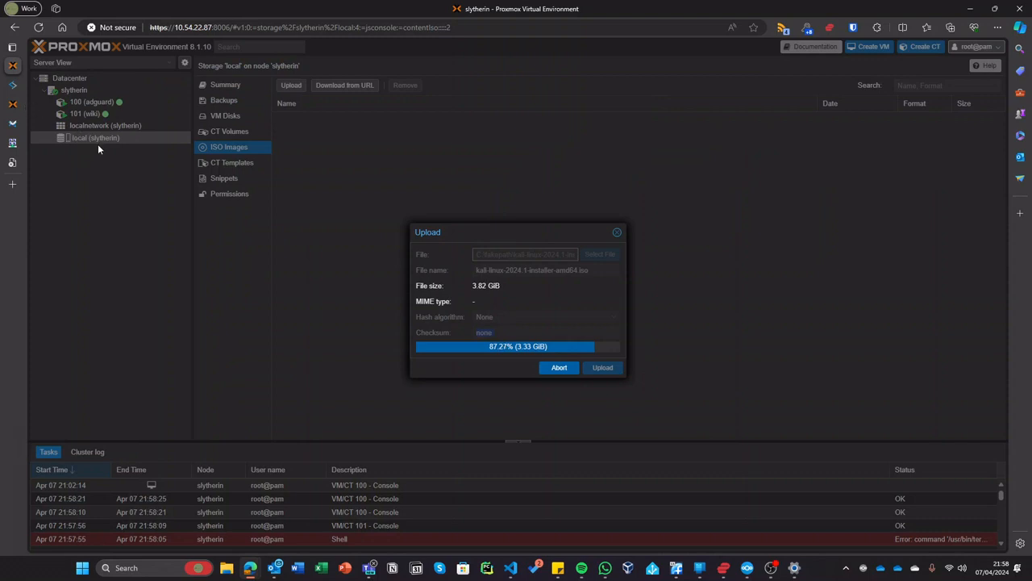
click(18, 105)
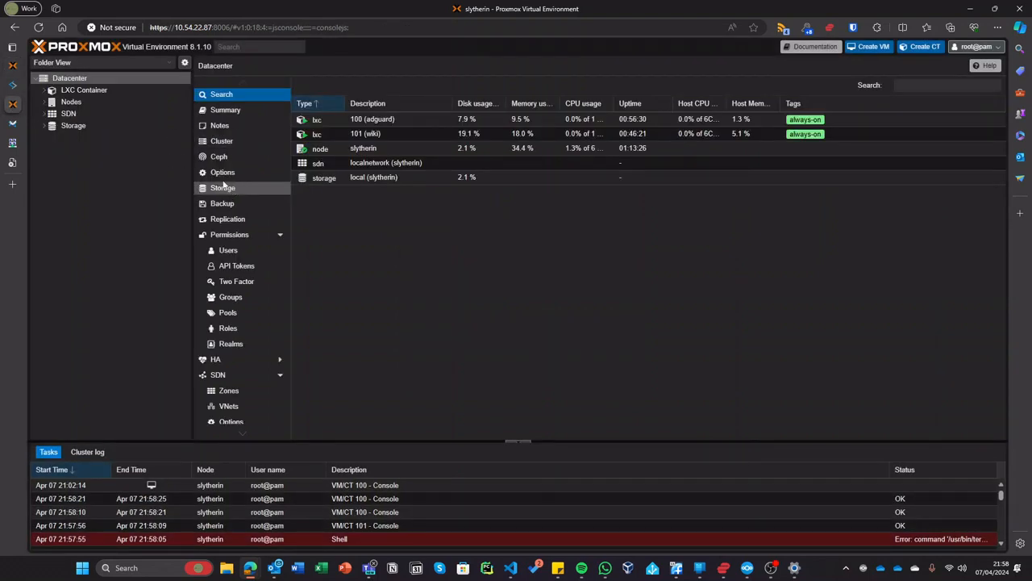
click(100, 63)
click(90, 77)
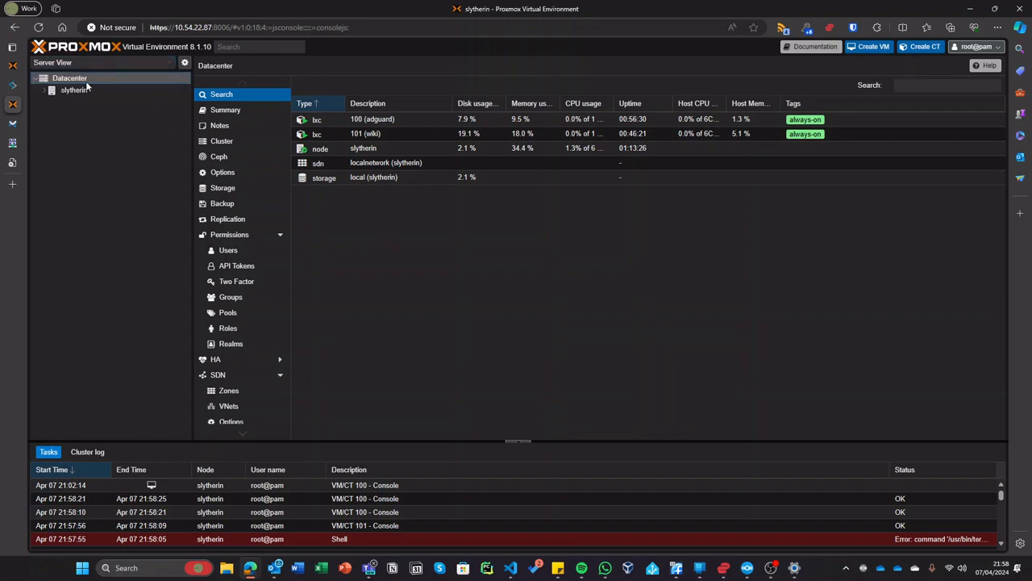
- Begin adding user thecoolestuser in the Proxmox VE authentication realm and enter a password twice
click(233, 253)
click(305, 85)
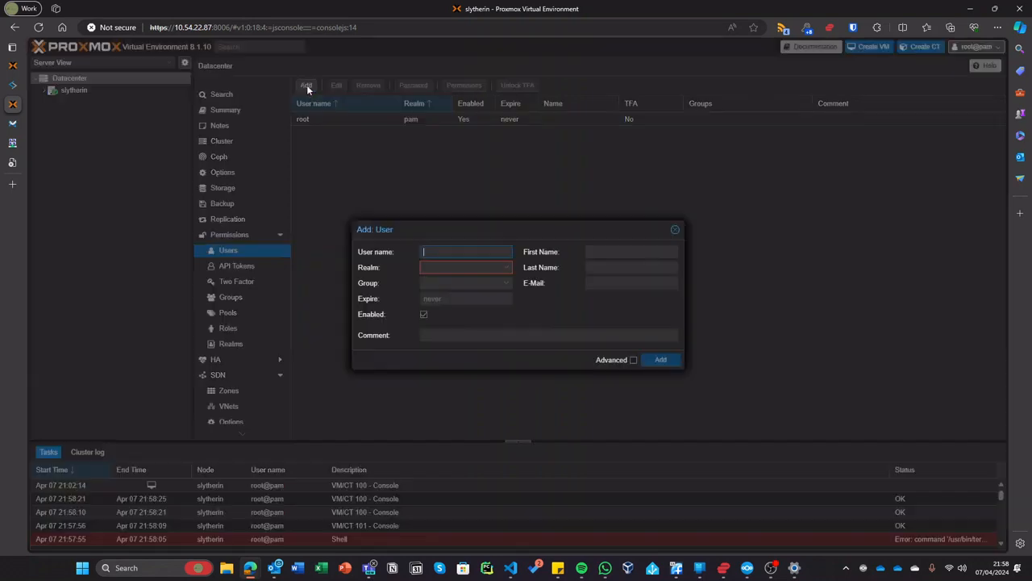
click(451, 269)
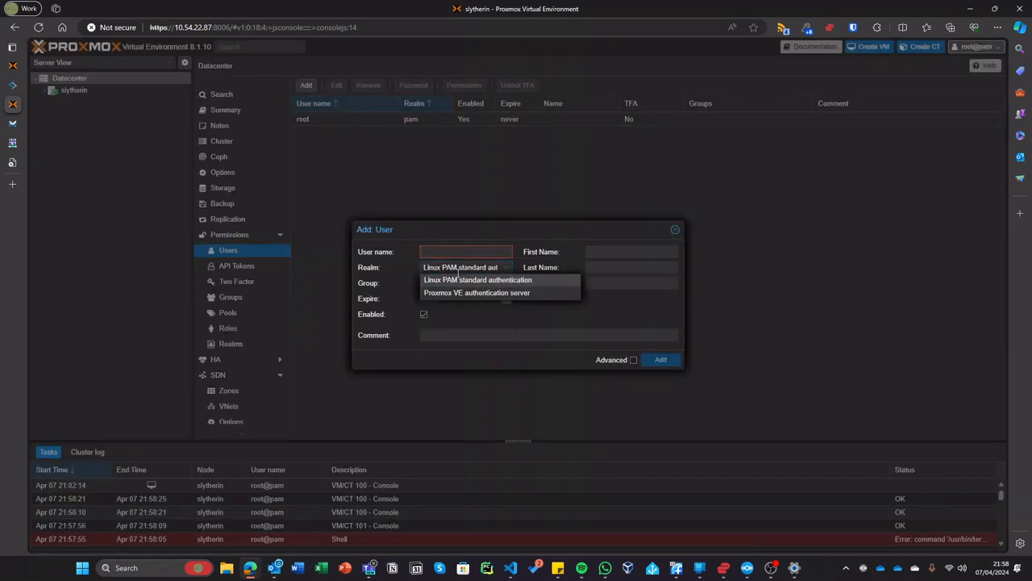
click(454, 294)
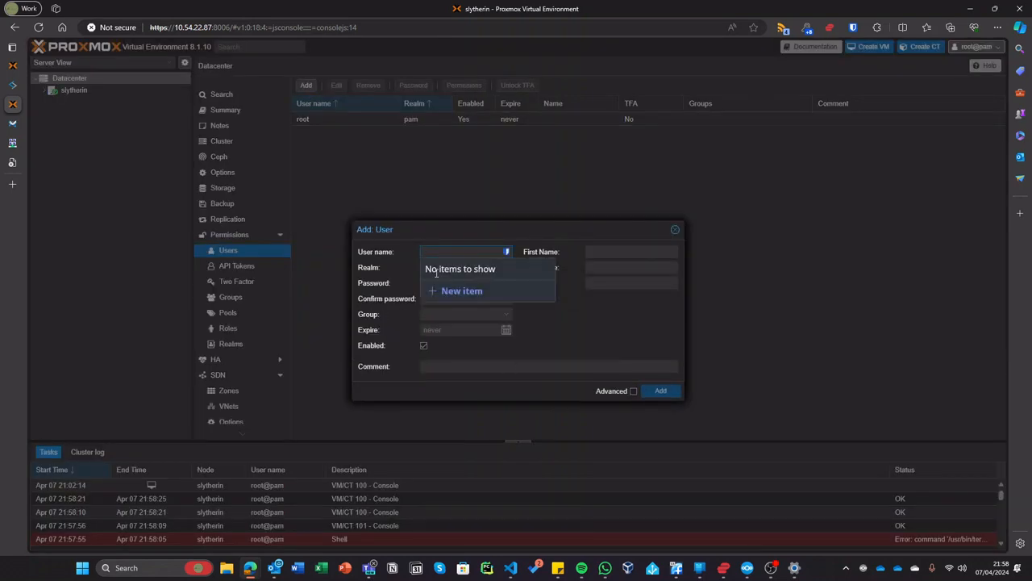
text(a)
key(BackSpace)
text(thecoolest)
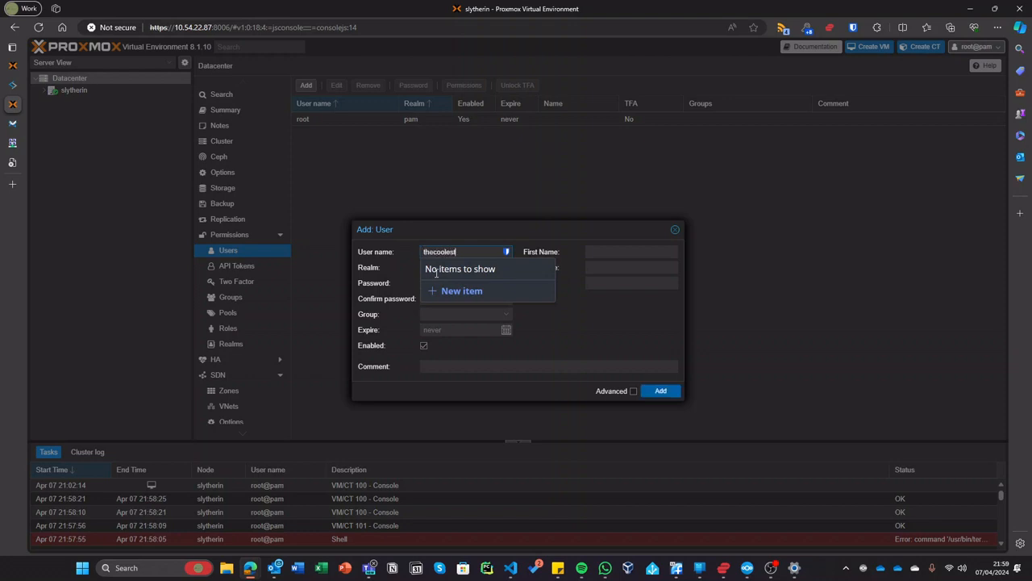
text(user)
key(Tab)
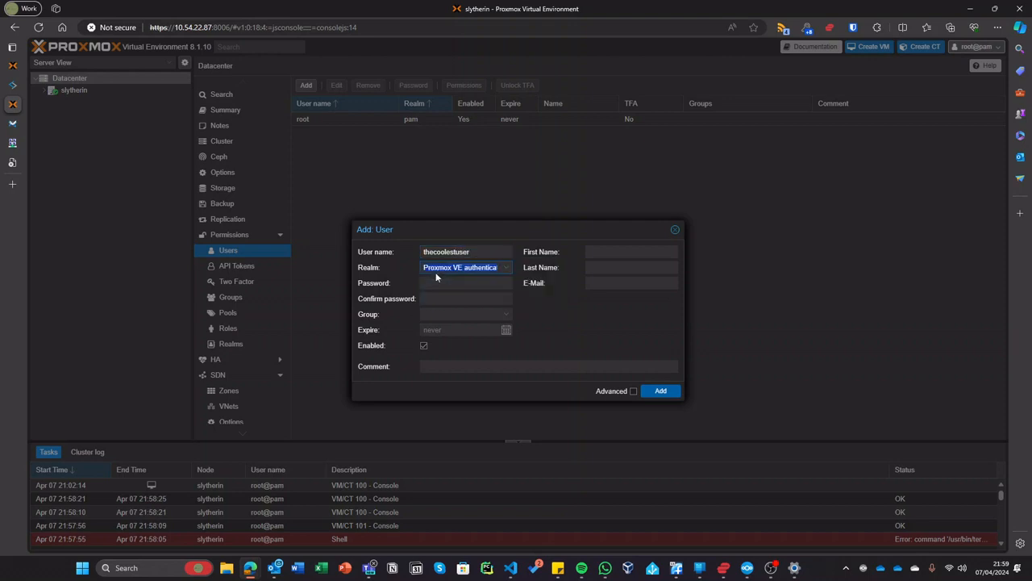
key(Tab)
key(Tab)
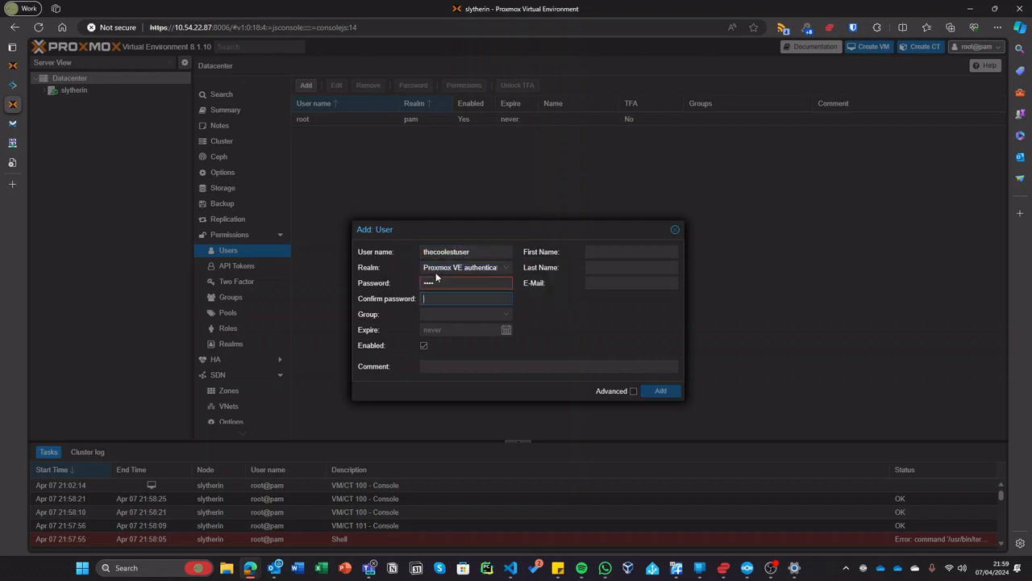
key(Tab)
- Leave the group empty, re-enter and confirm a new password, and create the user
click(465, 317)
click(565, 338)
click(635, 252)
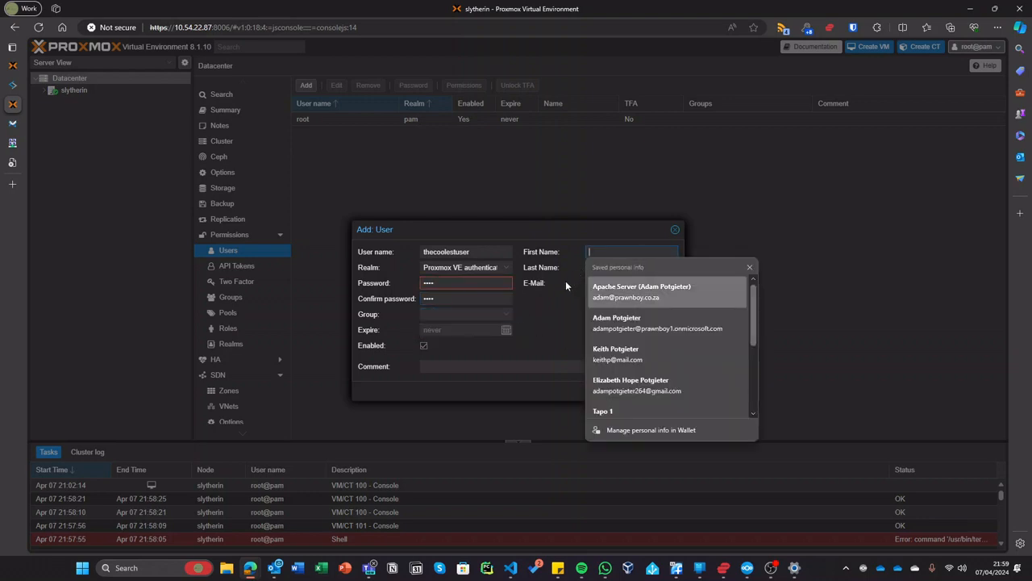
click(566, 286)
click(632, 283)
click(667, 391)
double_click(466, 289)
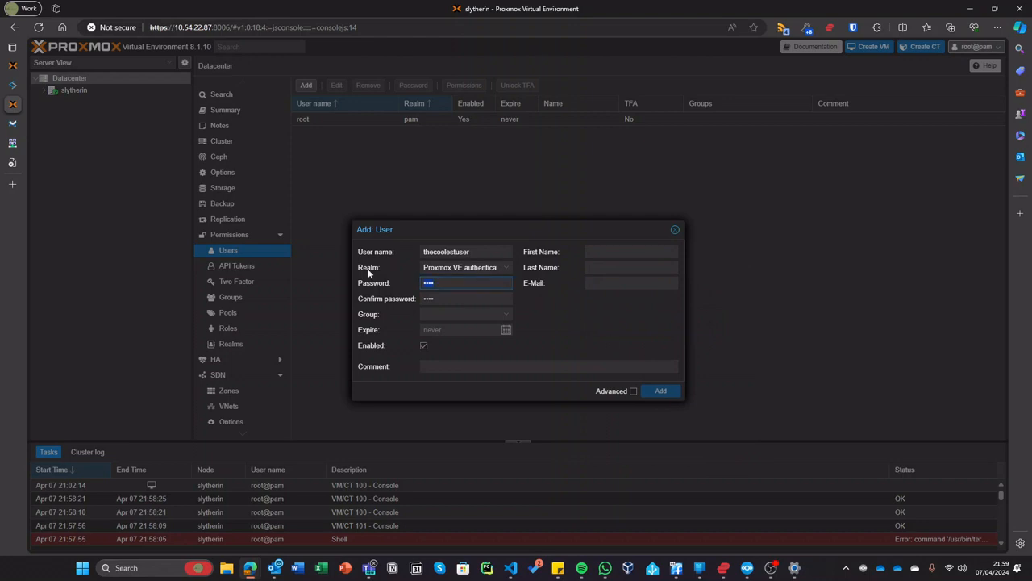
text(••••••••••••)
key(Tab)
text(•••••••••••••)
click(666, 391)
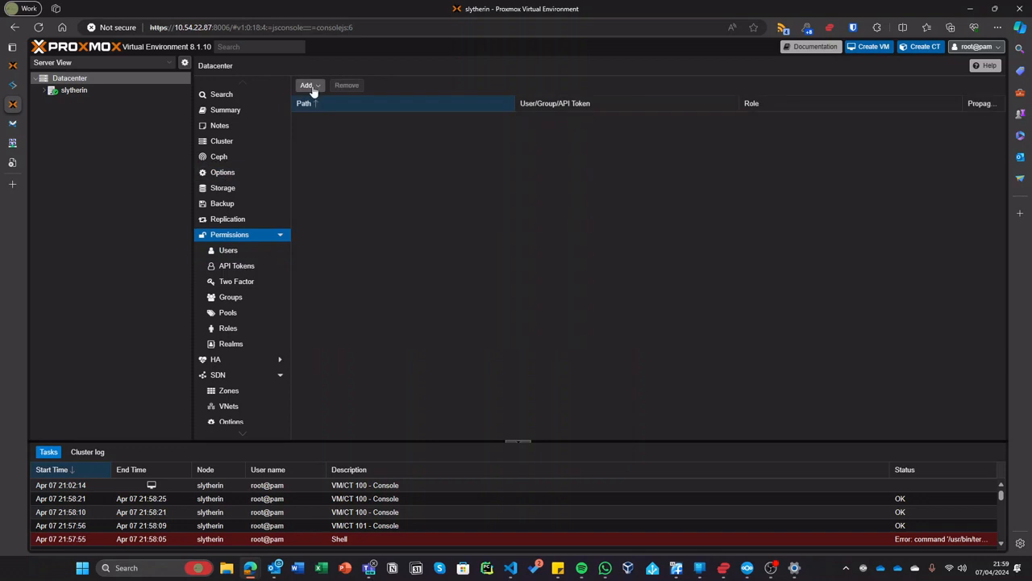
- Grant thecoolestuser@pve the Administrator role on path /, then open a private browser window
click(308, 85)
click(343, 117)
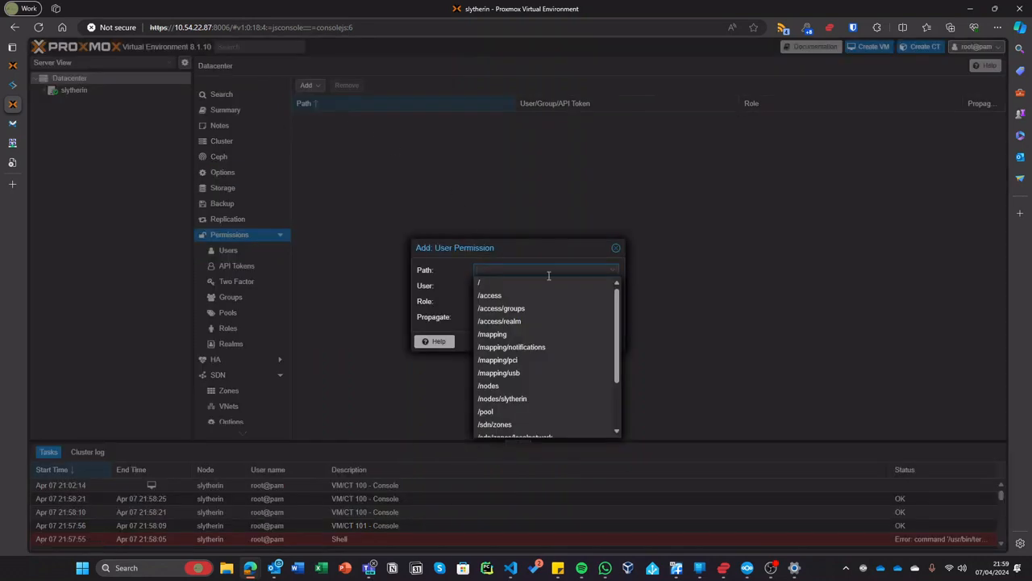
click(524, 283)
click(520, 285)
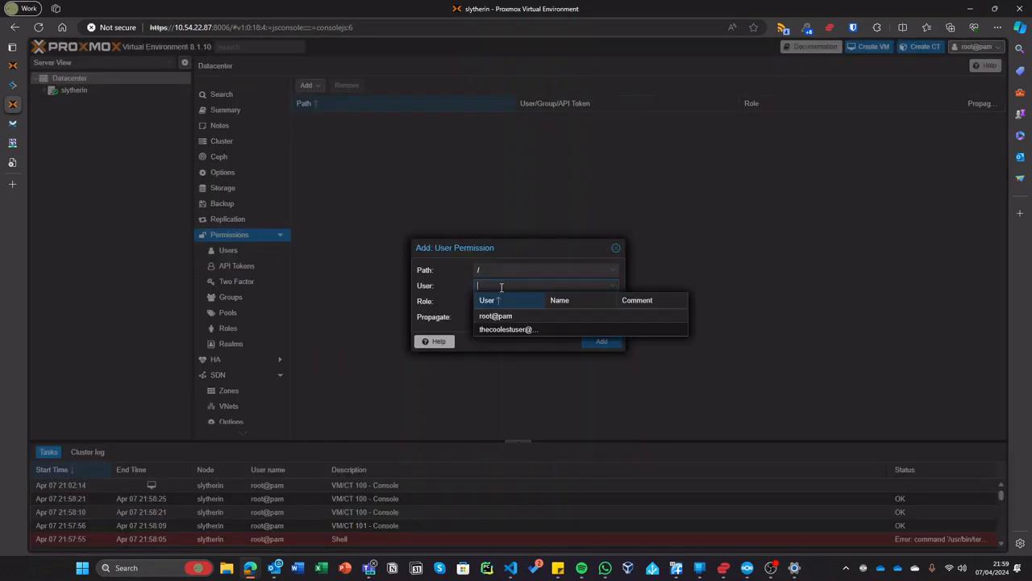
click(509, 329)
click(549, 301)
click(557, 341)
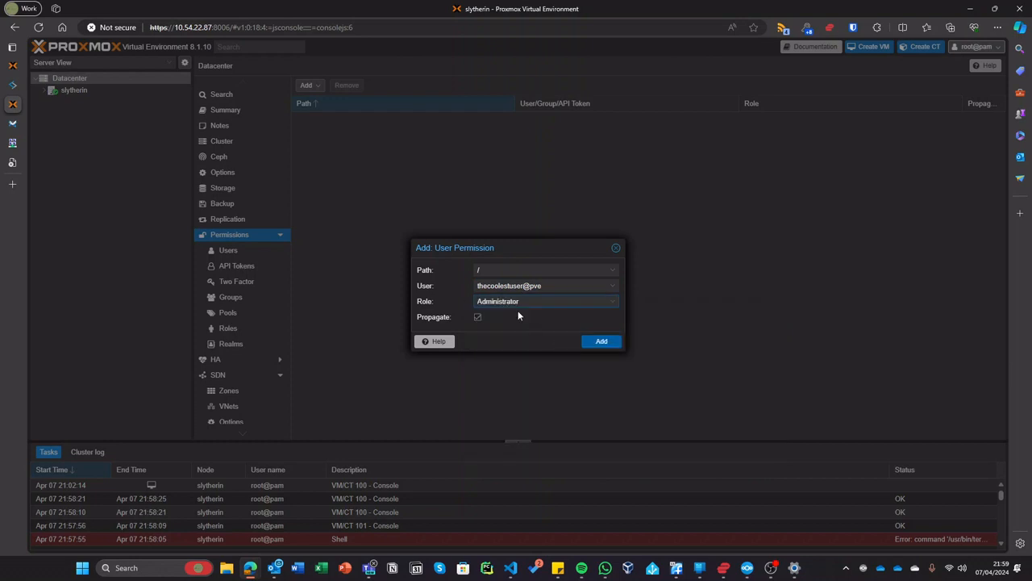
click(595, 345)
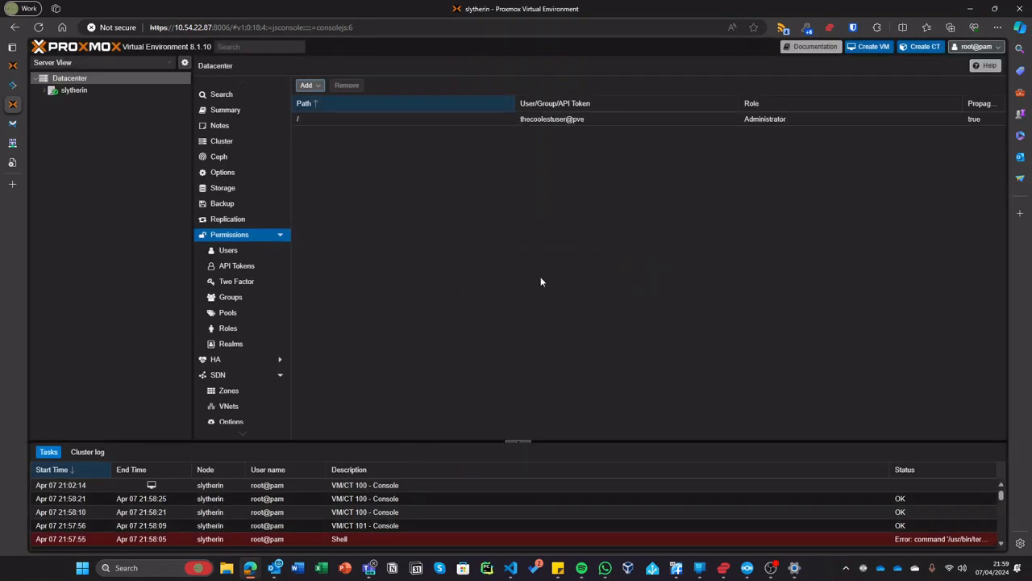
key(ctrl+shift+n)
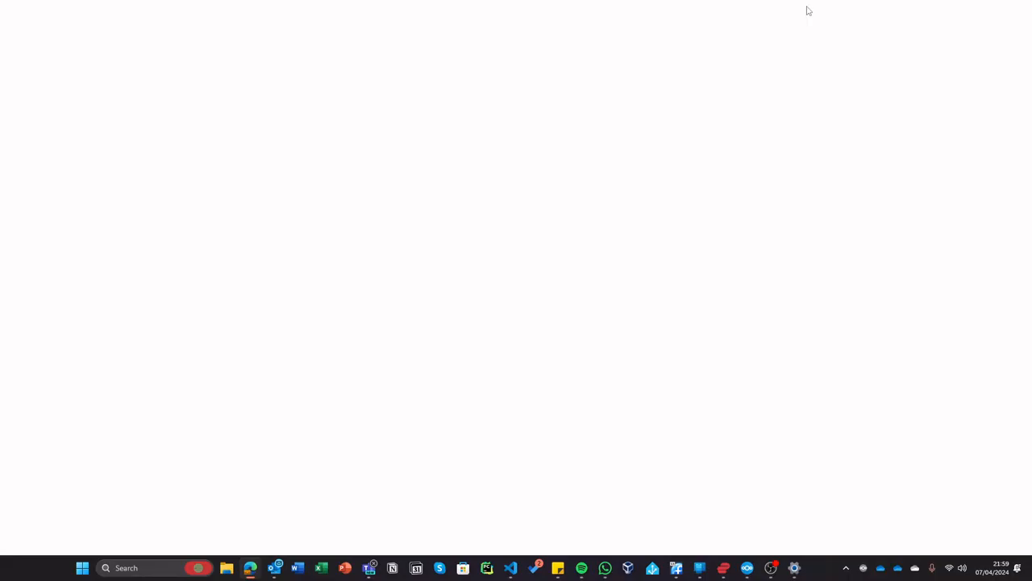
- Open 10.54.22.87:8006 in the private window and log in as thecoolestuser with the PVE realm
text(1)
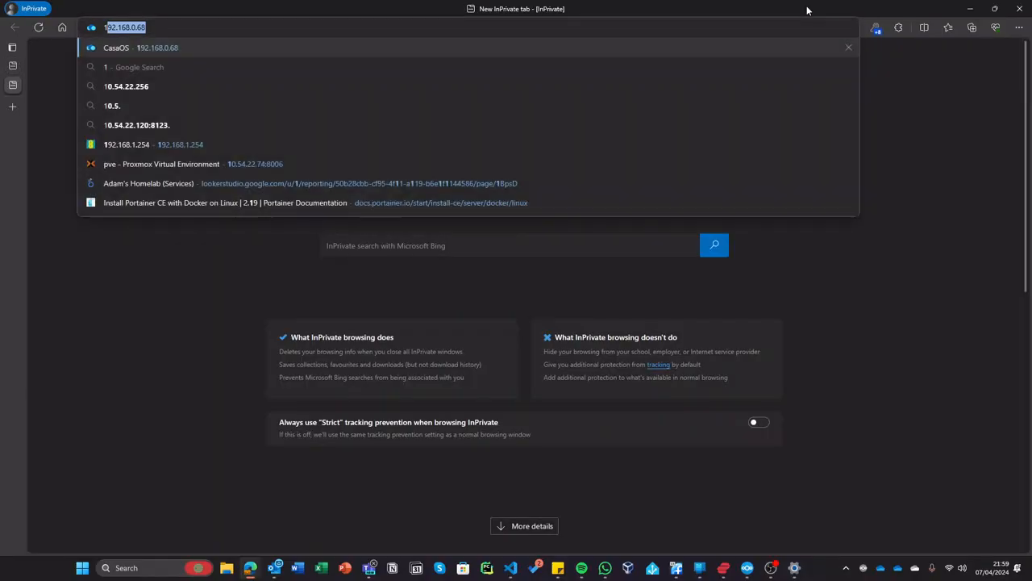
text(0.54.22.87)
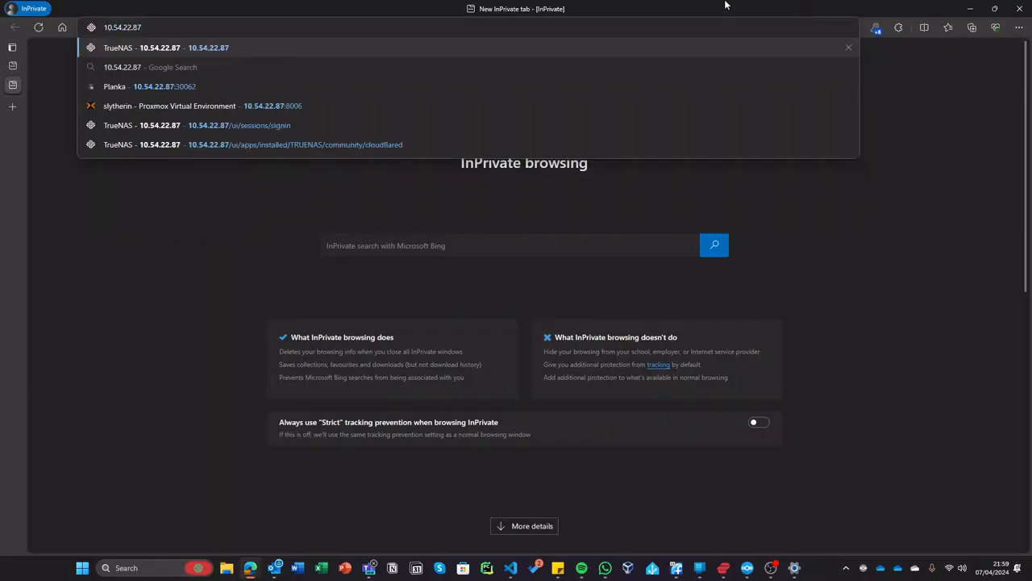
click(389, 104)
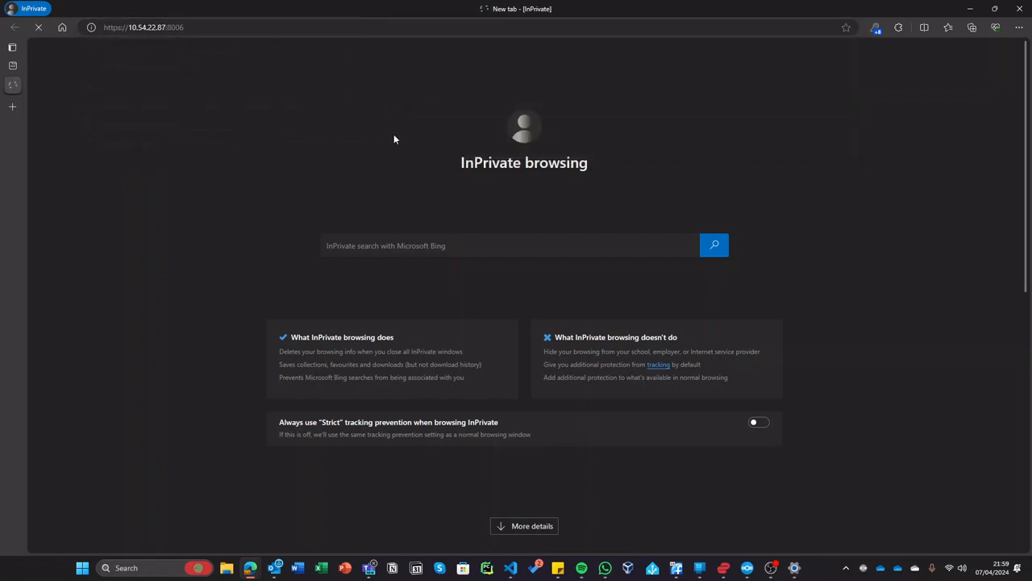
drag(406, 9, 535, 267)
double_click(535, 267)
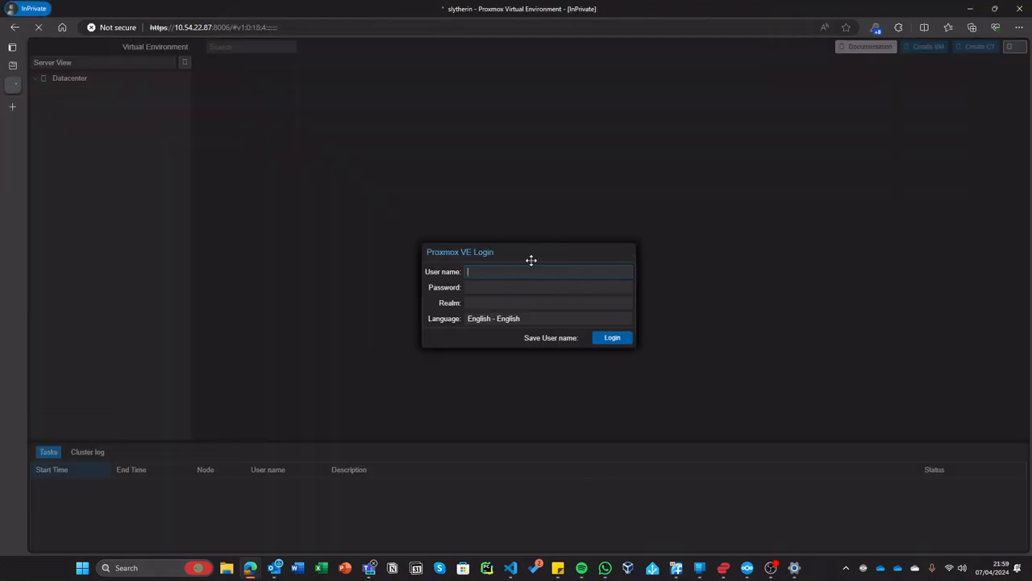
click(491, 304)
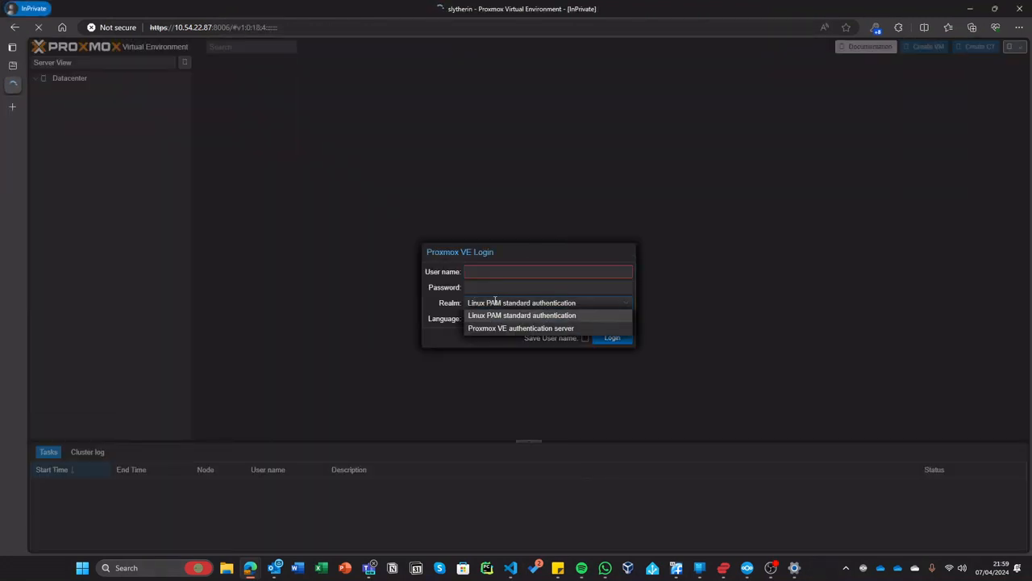
click(520, 330)
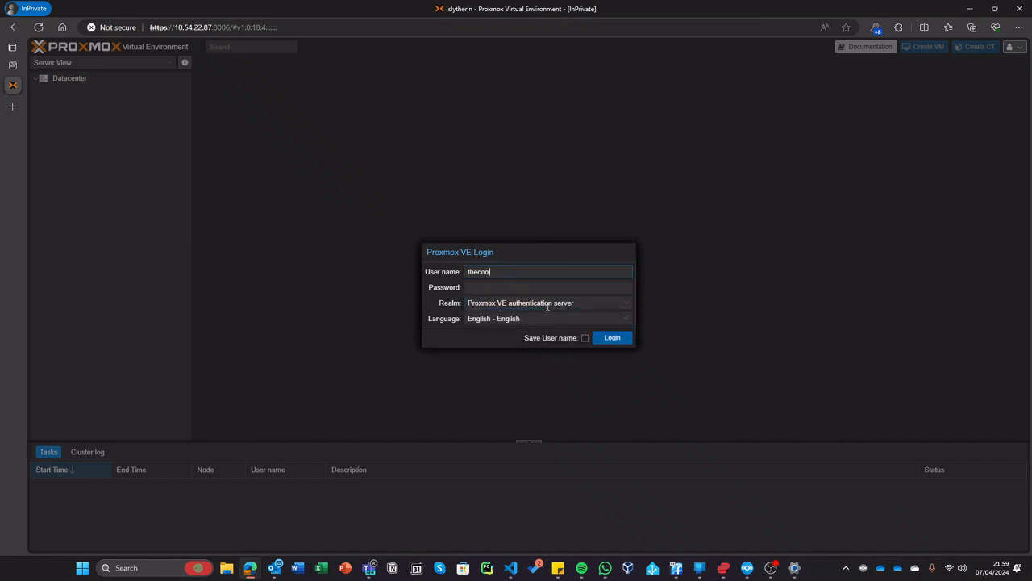
text(er)
key(Tab)
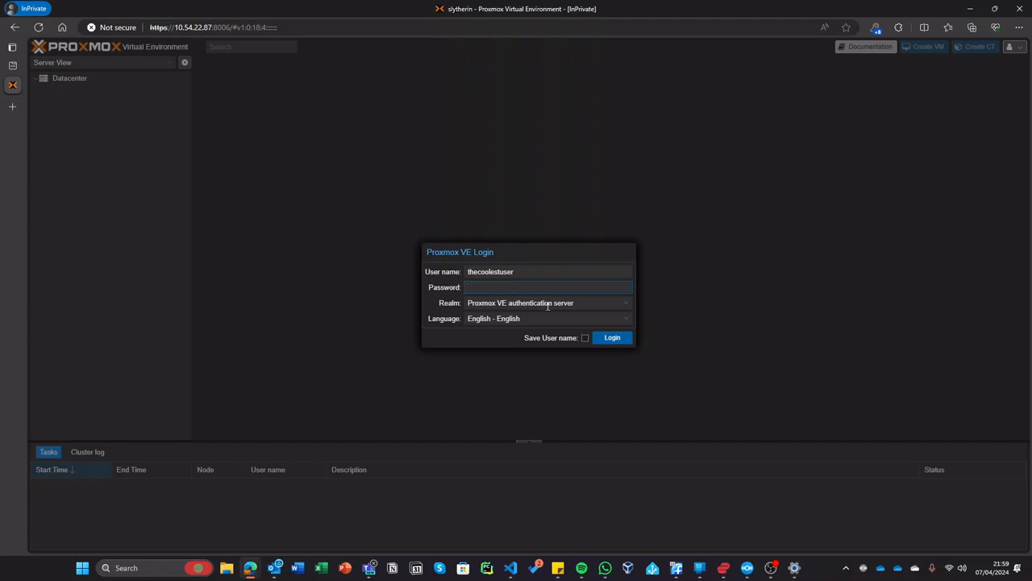
key(Return)
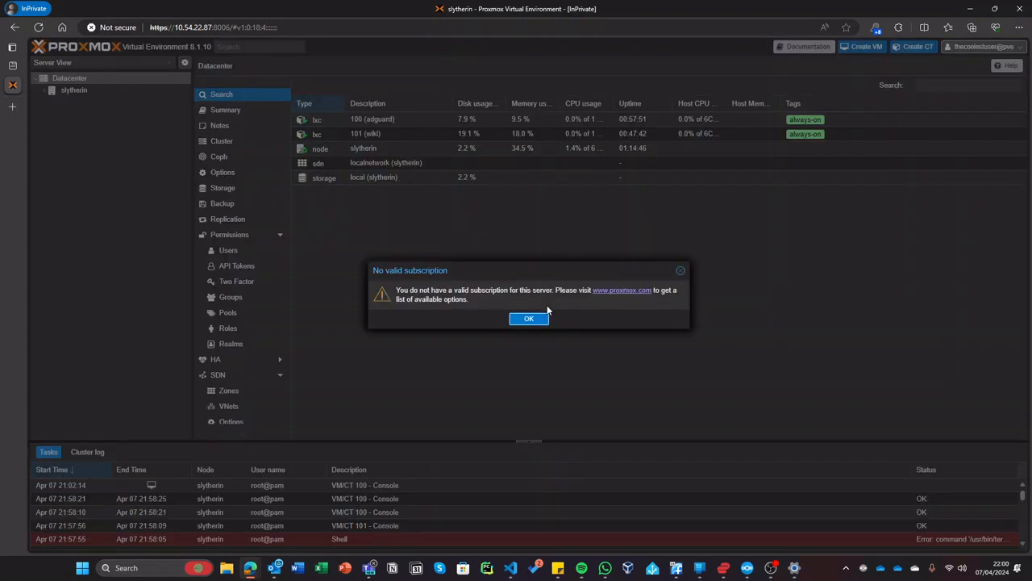
- Browse the slytherin node and adguard container as the new user, then close the private window
click(528, 319)
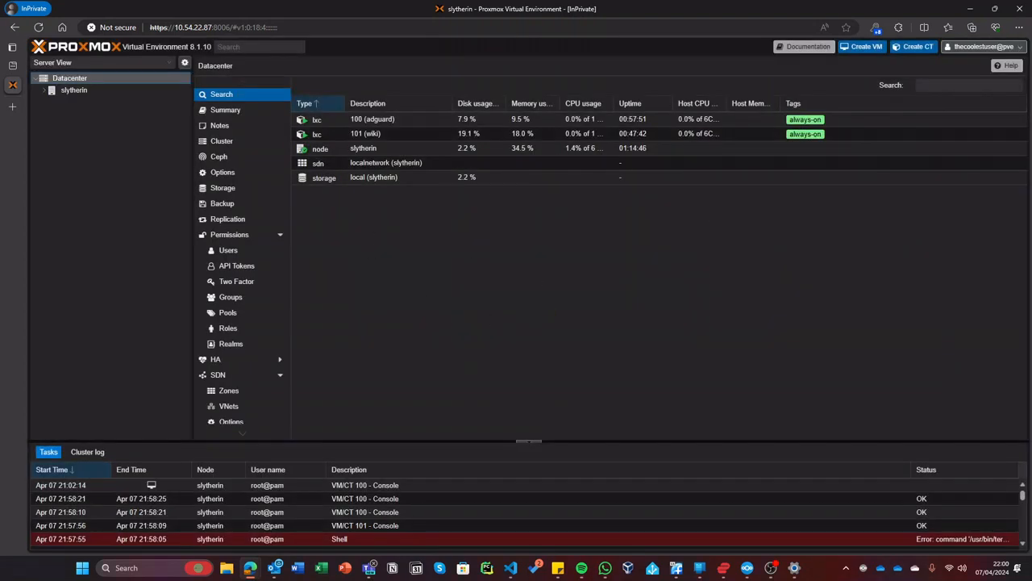
double_click(133, 88)
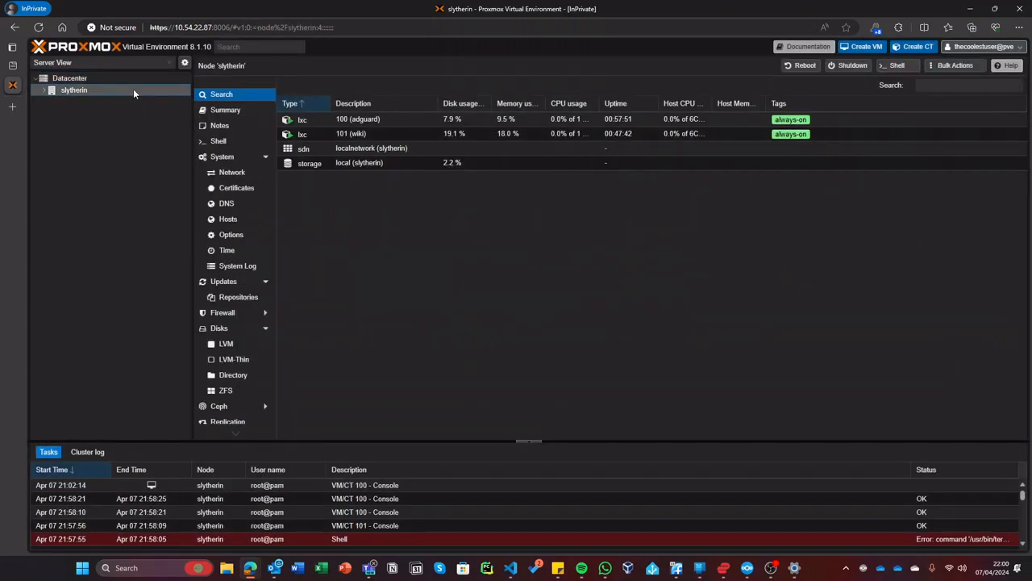
click(948, 46)
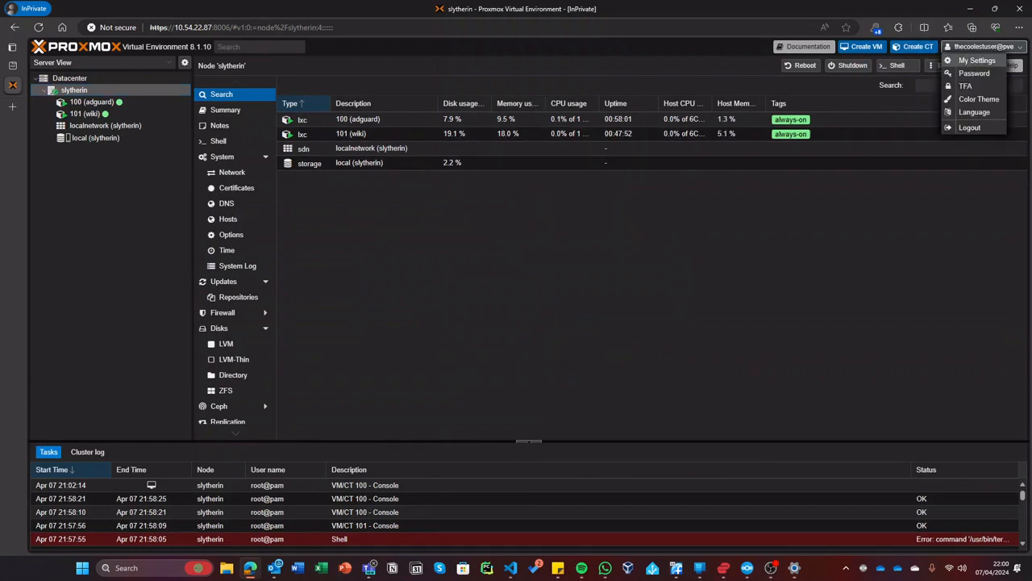
click(231, 234)
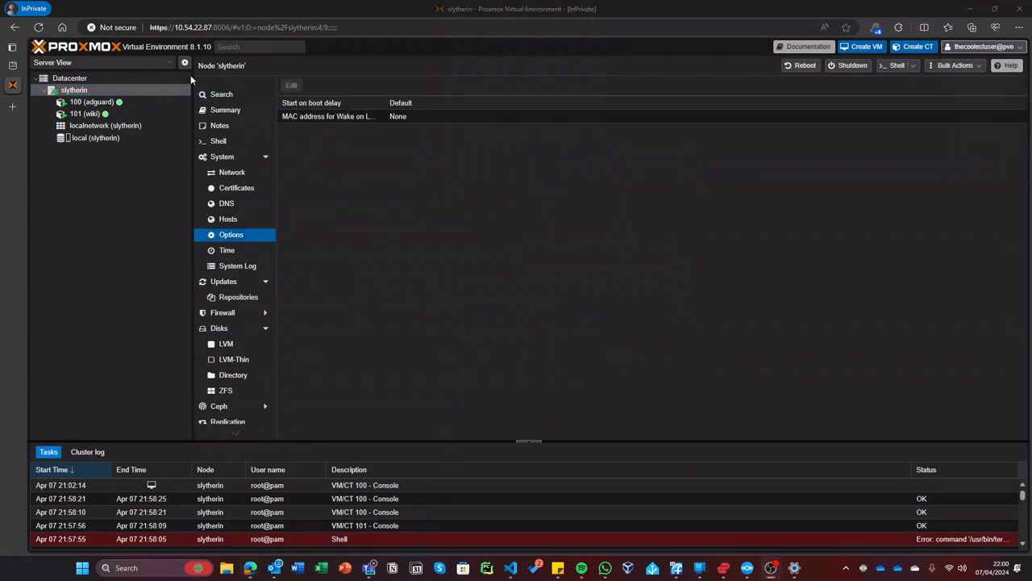
click(110, 102)
drag(641, 9, 650, 235)
click(1020, 240)
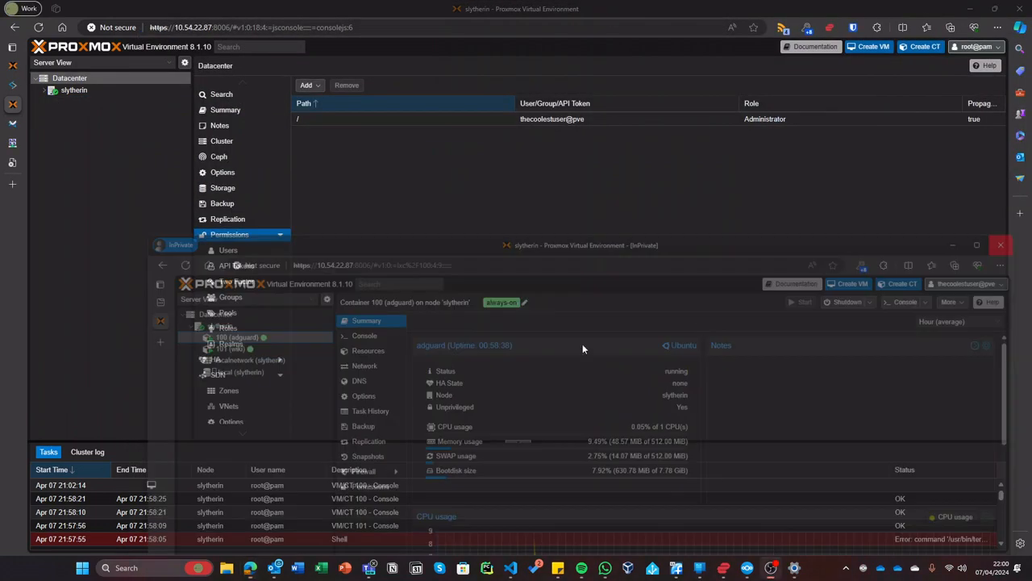
click(13, 64)
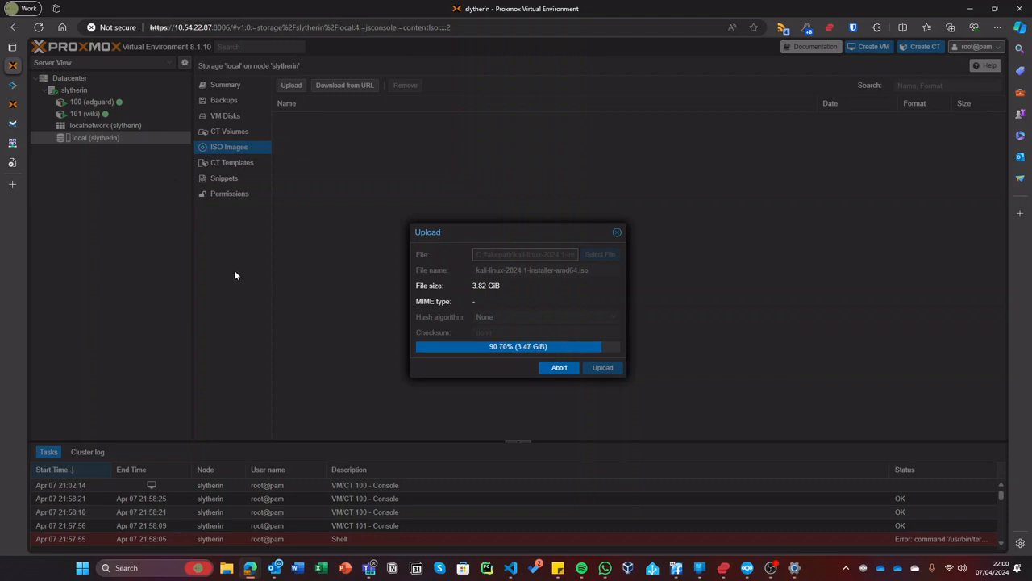
- Switch to the other Proxmox tab and show the Datacenter's empty API Tokens list
click(10, 104)
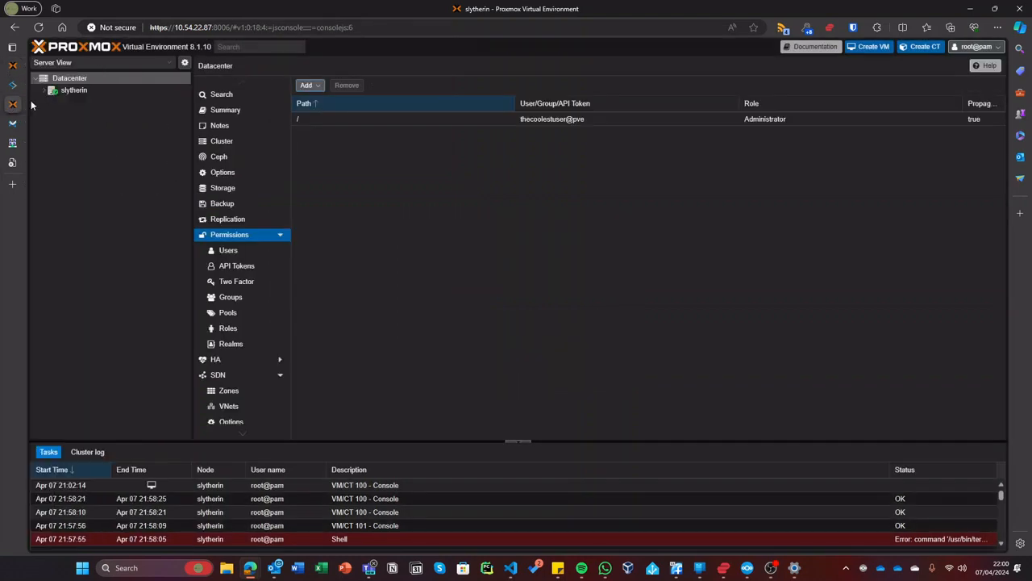
click(236, 266)
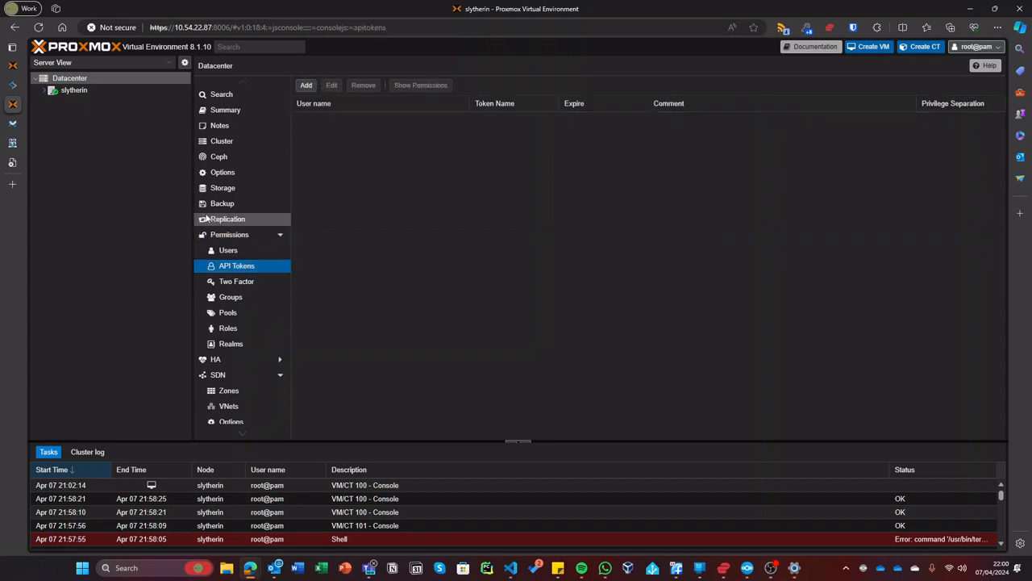
click(12, 184)
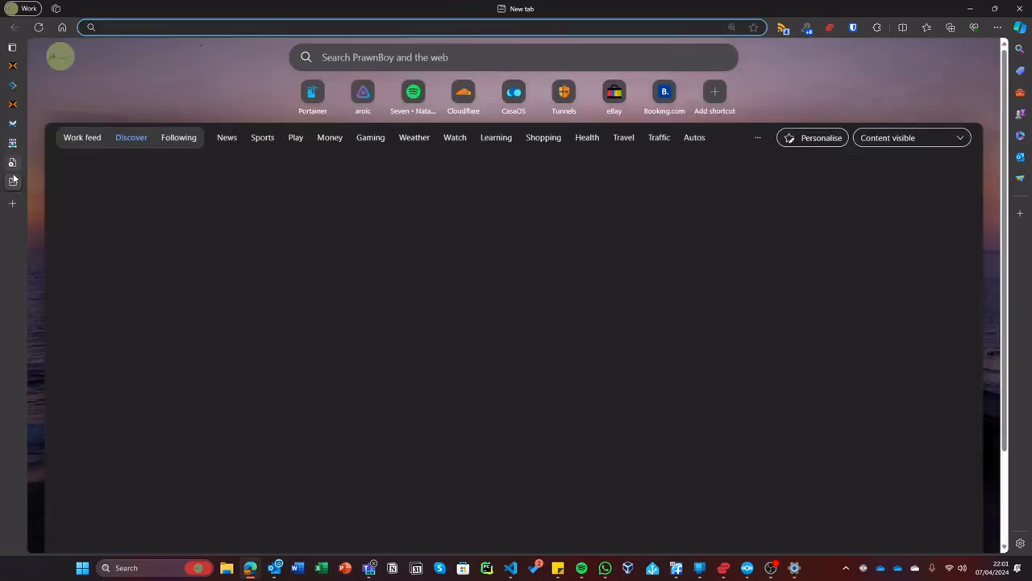
mouse_move(12, 180)
click(123, 182)
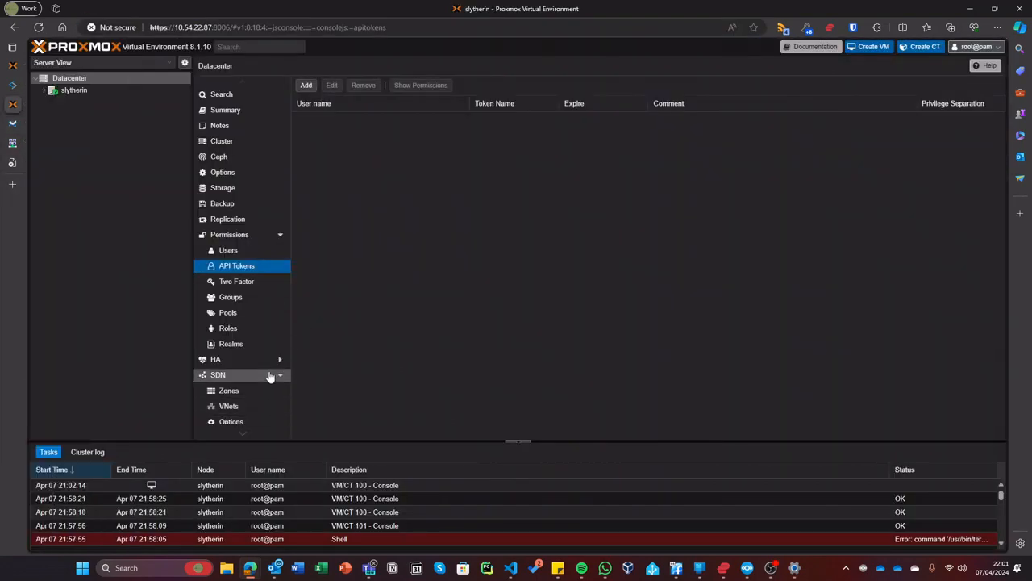
scroll(271, 373, down, 2)
- List the pam and pve realms, open and cancel an Add LDAP Server dialog, then start a new browser tab
click(231, 236)
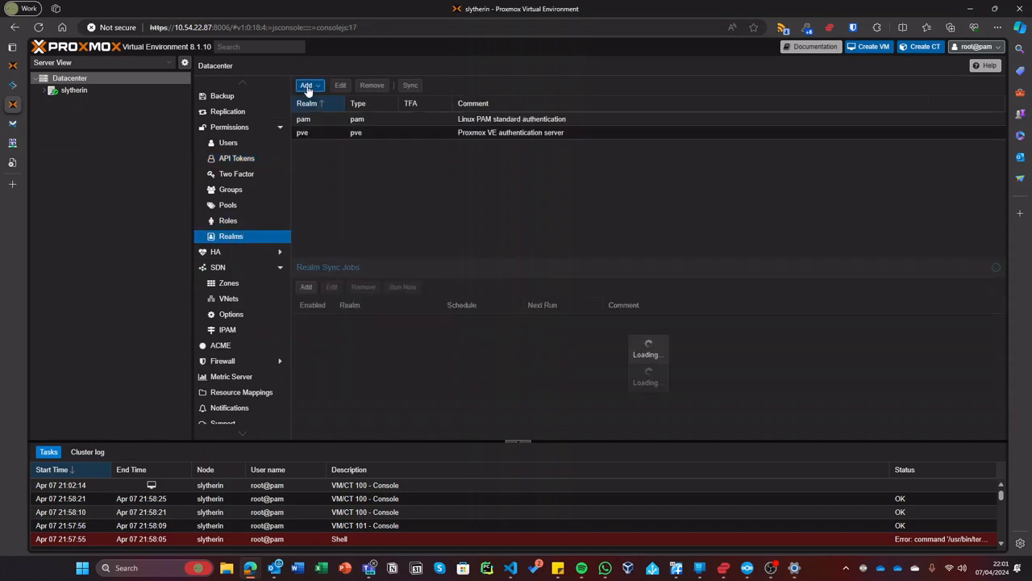
click(306, 86)
click(337, 112)
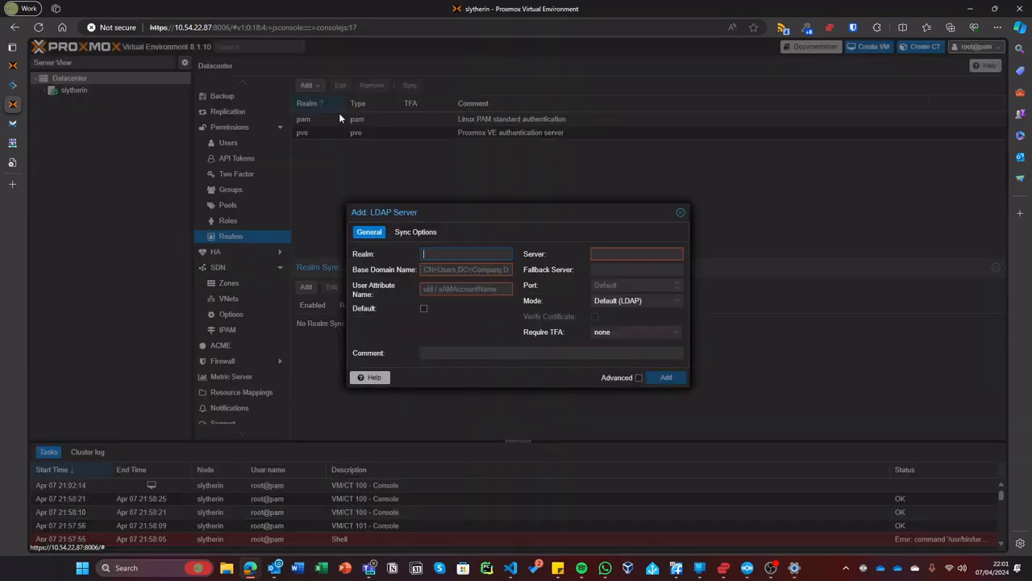
click(680, 214)
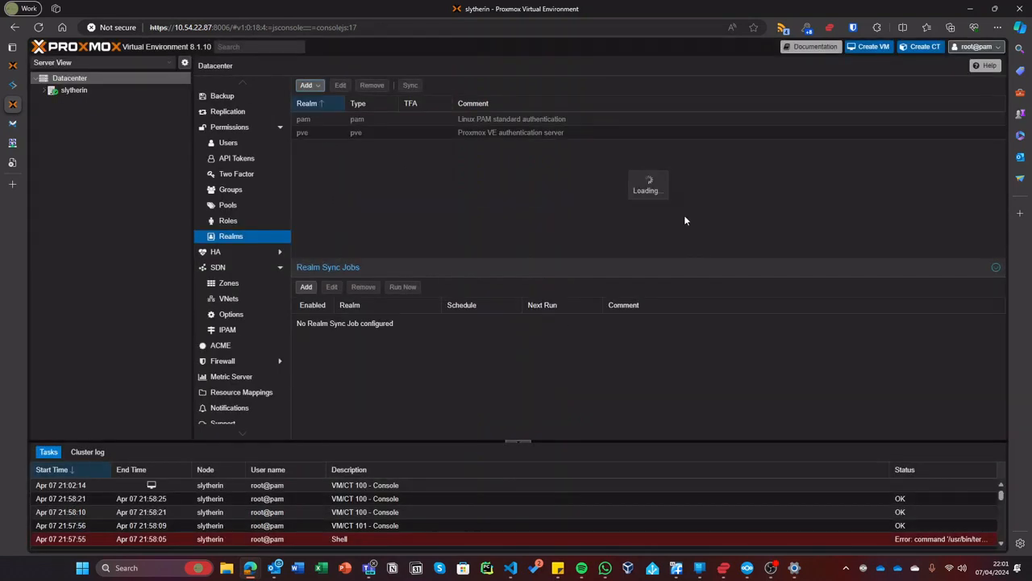
click(306, 86)
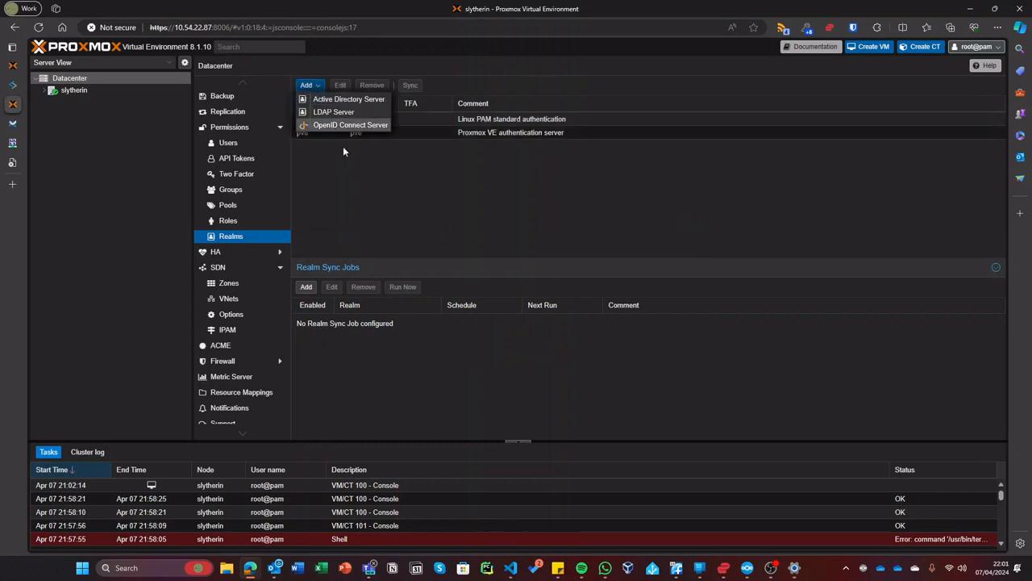
click(355, 141)
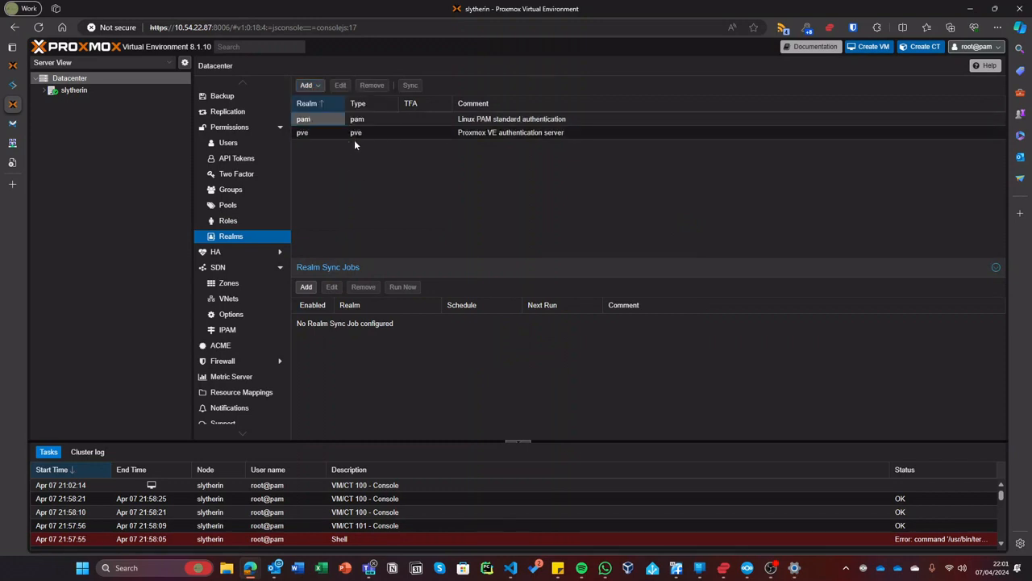
key(ctrl+t)
key(ctrl+o)
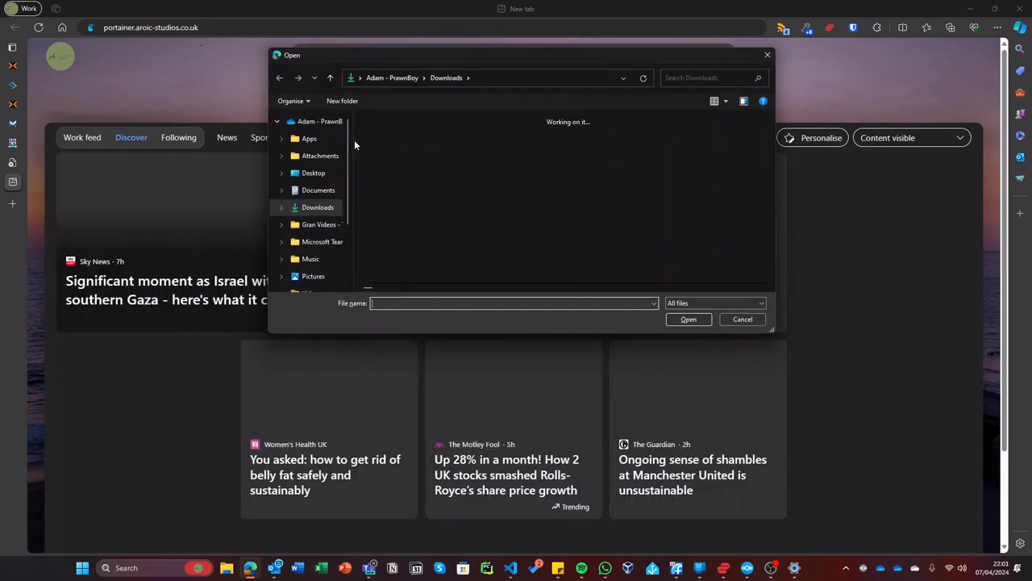
- Run a web search for 'openid connect', then return to the Proxmox Realms page
text(o)
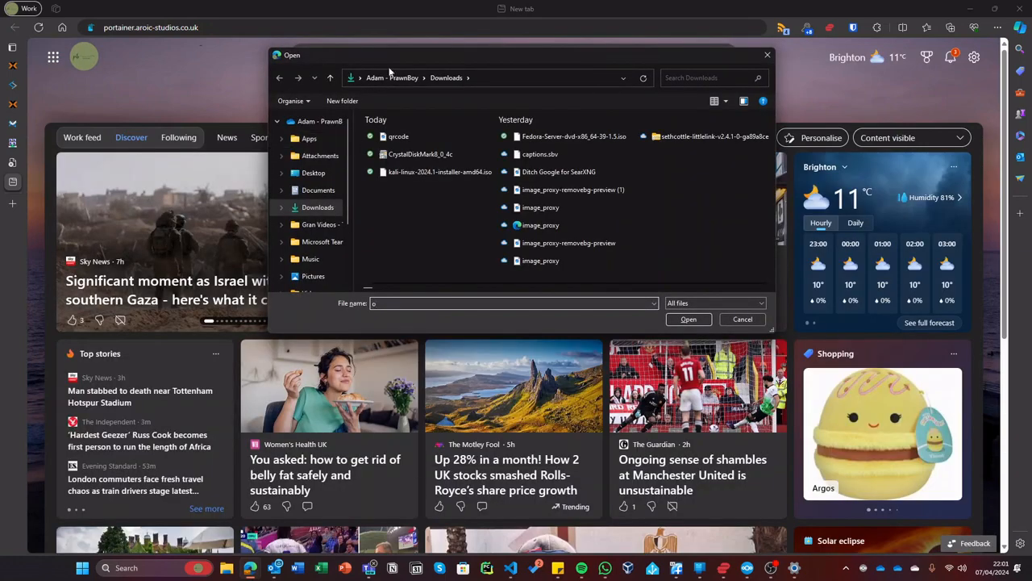
key(Escape)
text(openi)
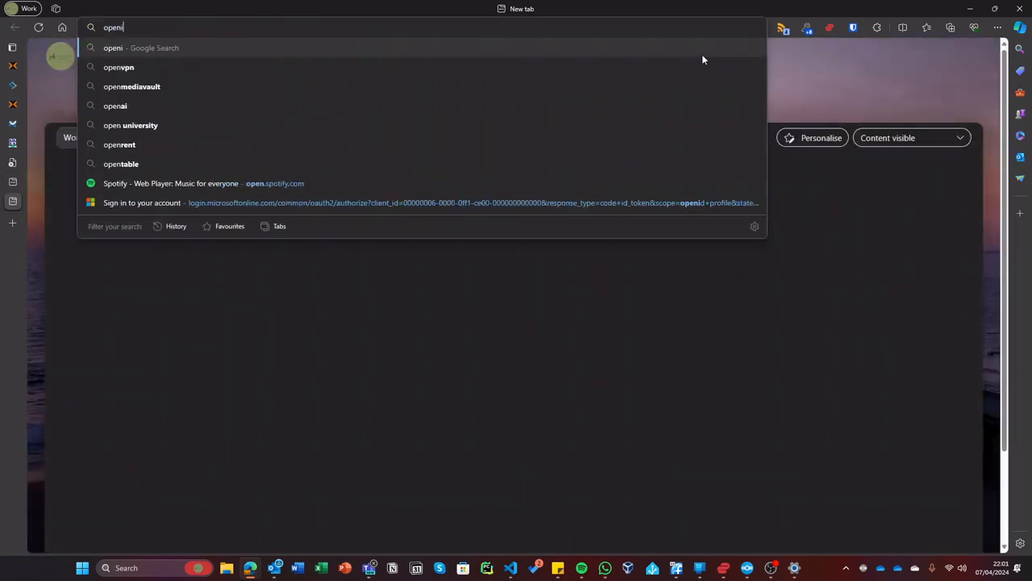
text(d conne)
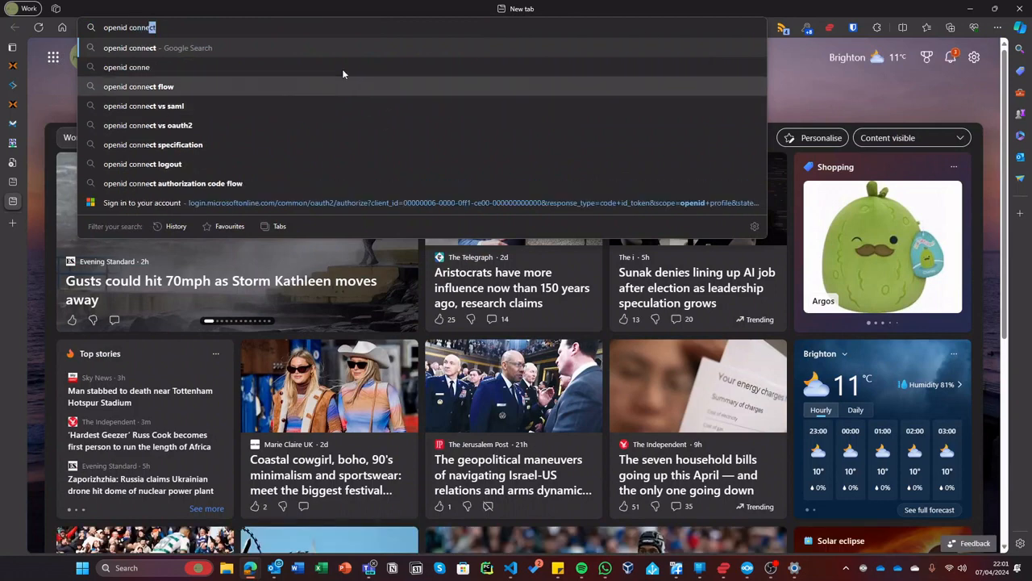
key(Return)
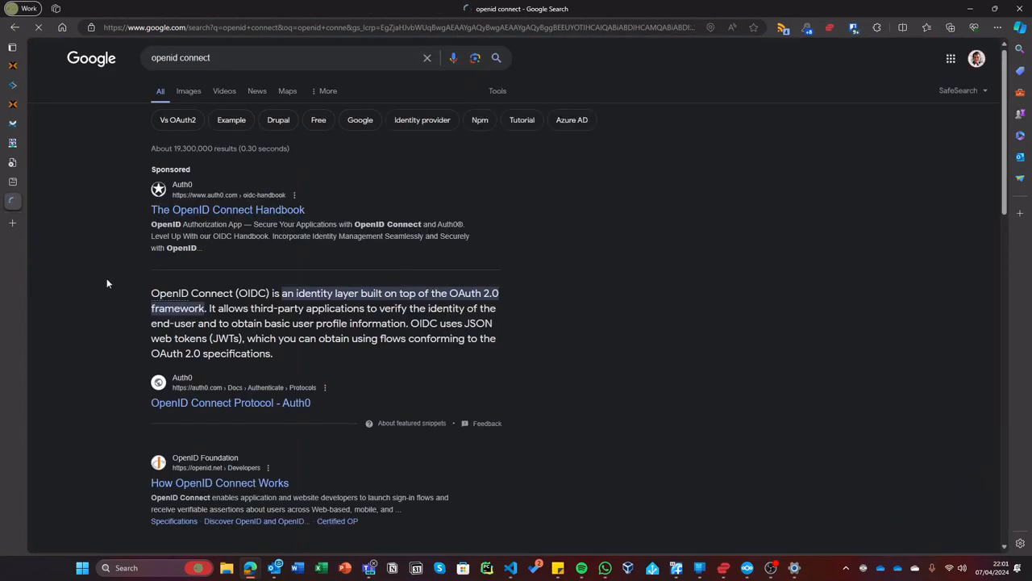
click(21, 105)
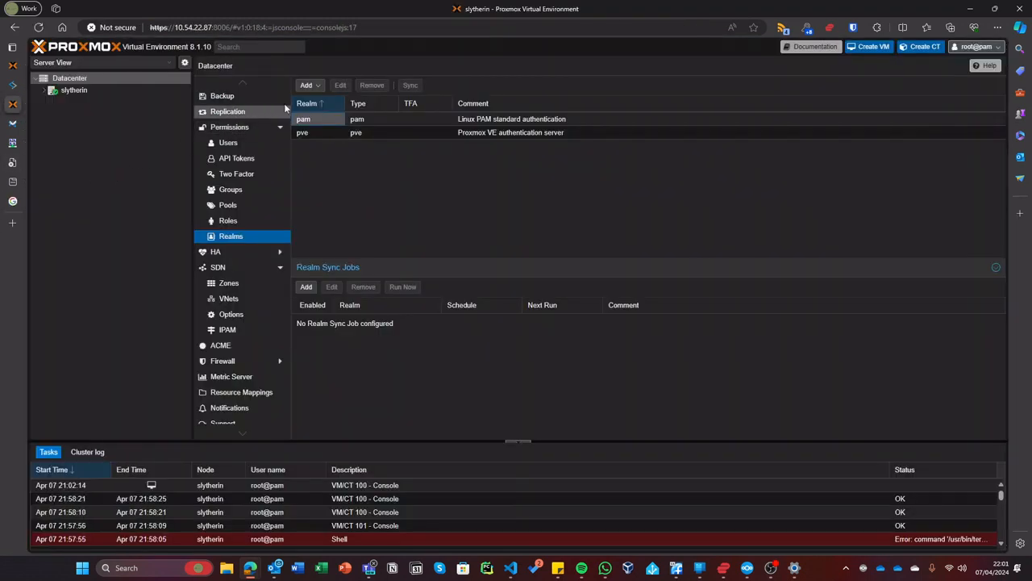
- View the pam realm's Edit: Linux PAM settings unchanged, then return to the Kali ISO upload tab
click(310, 86)
click(341, 159)
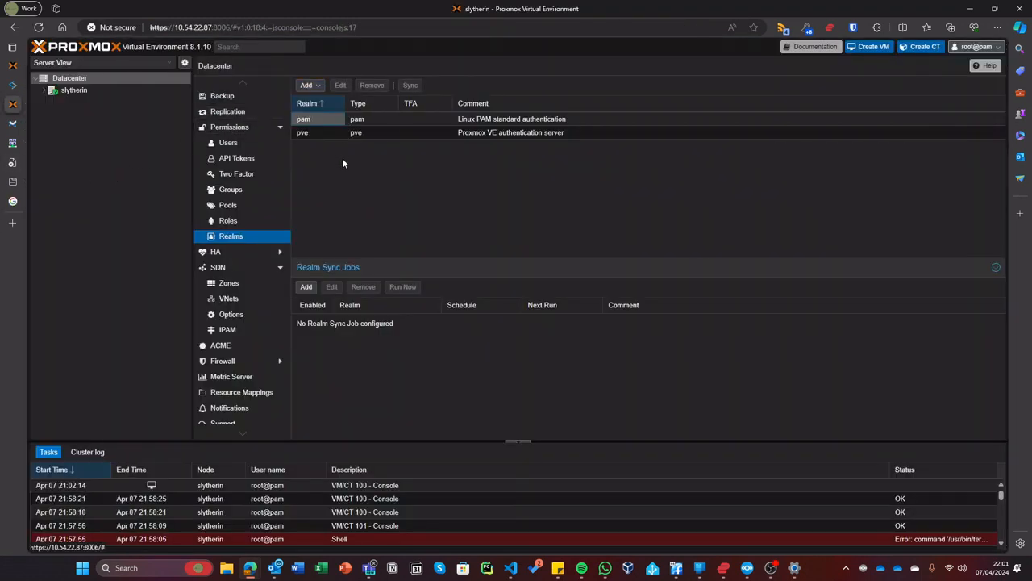
click(371, 120)
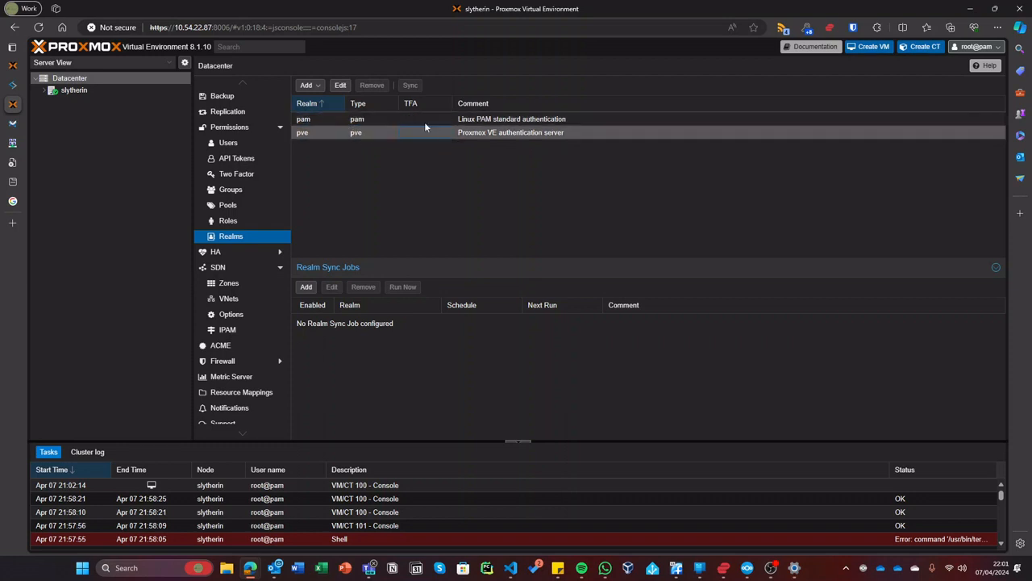
click(340, 85)
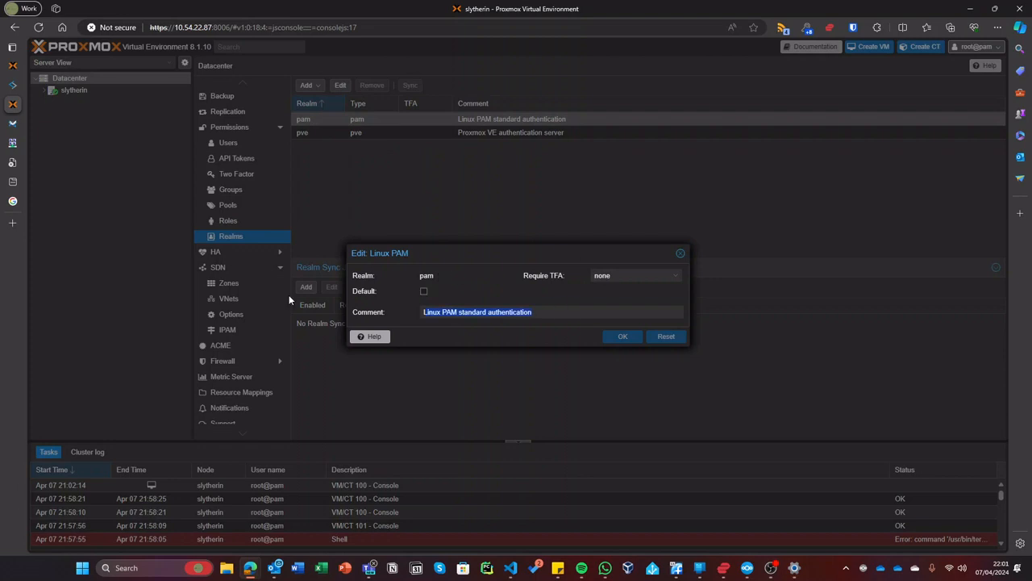
click(680, 254)
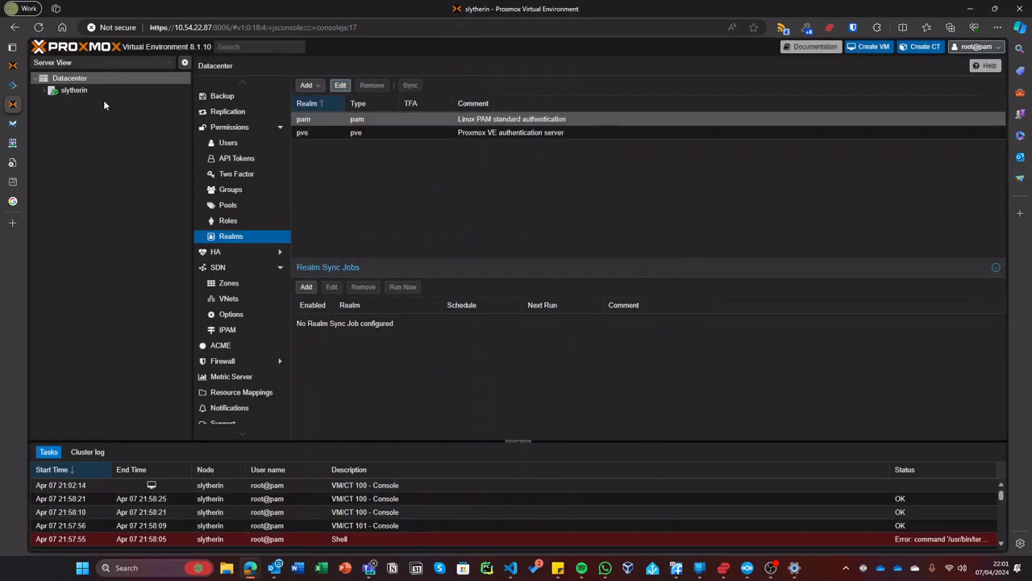
click(101, 94)
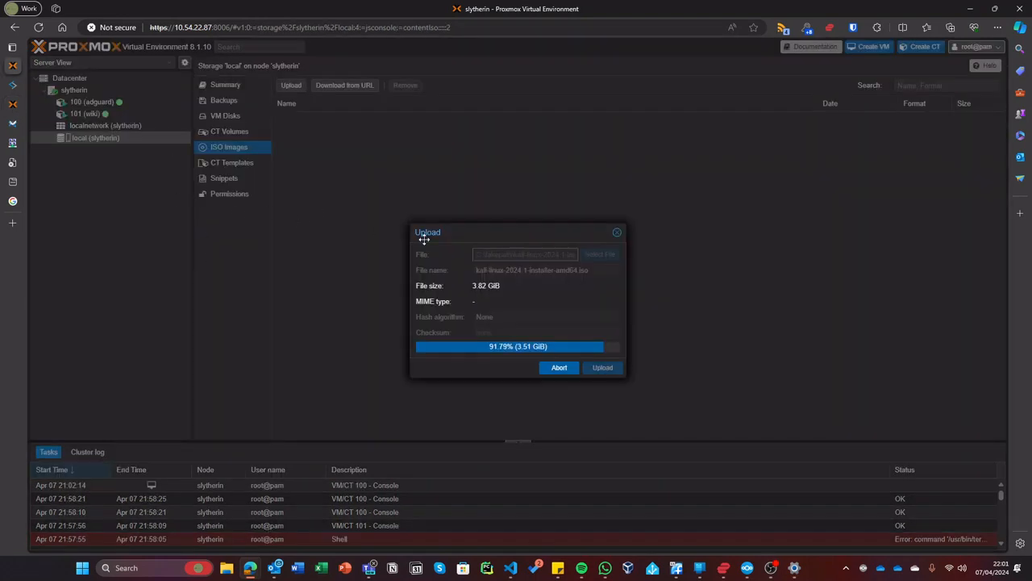
- Let the Kali ISO upload finish, close its Copy data task log, and open slytherin's Shell
drag(438, 231, 463, 183)
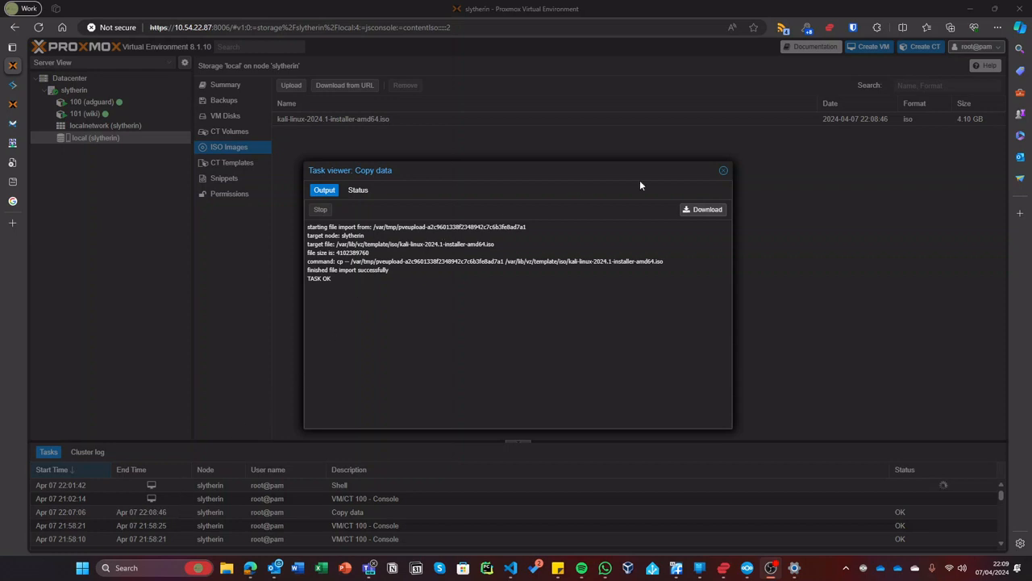
click(724, 170)
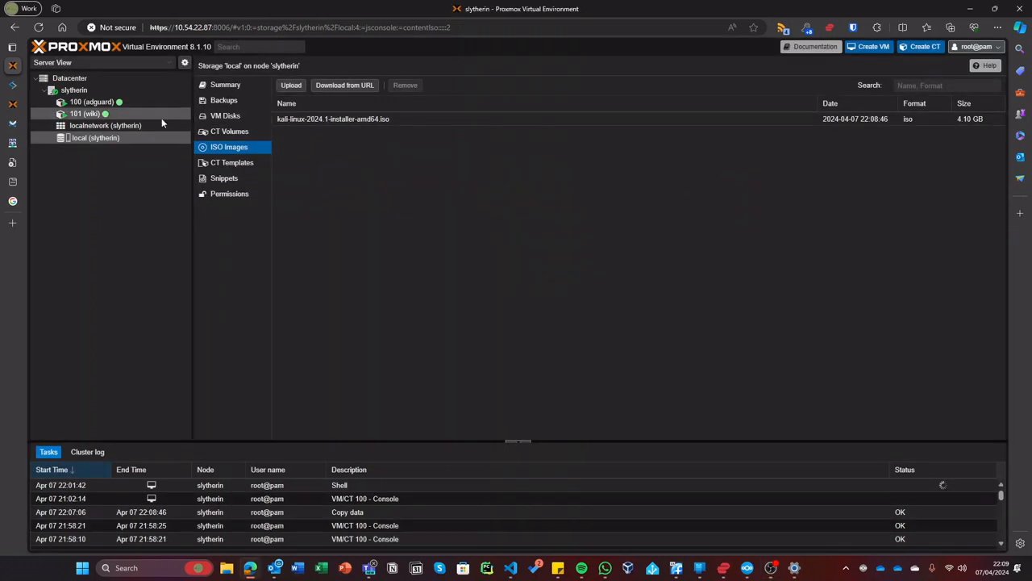
click(134, 79)
click(132, 89)
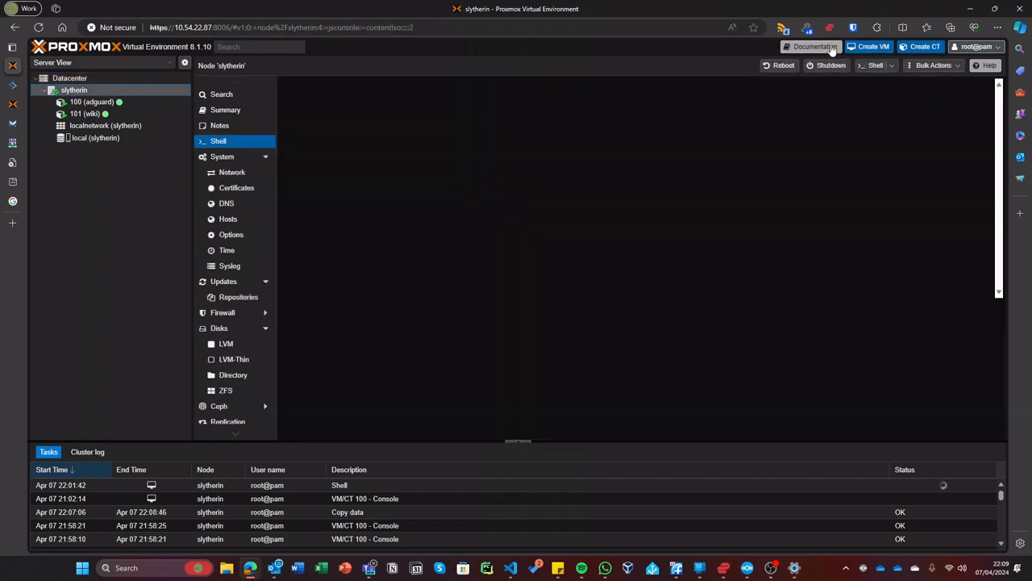
- Start a new VM named voldemort booting from the Kali installer ISO
click(871, 46)
click(429, 232)
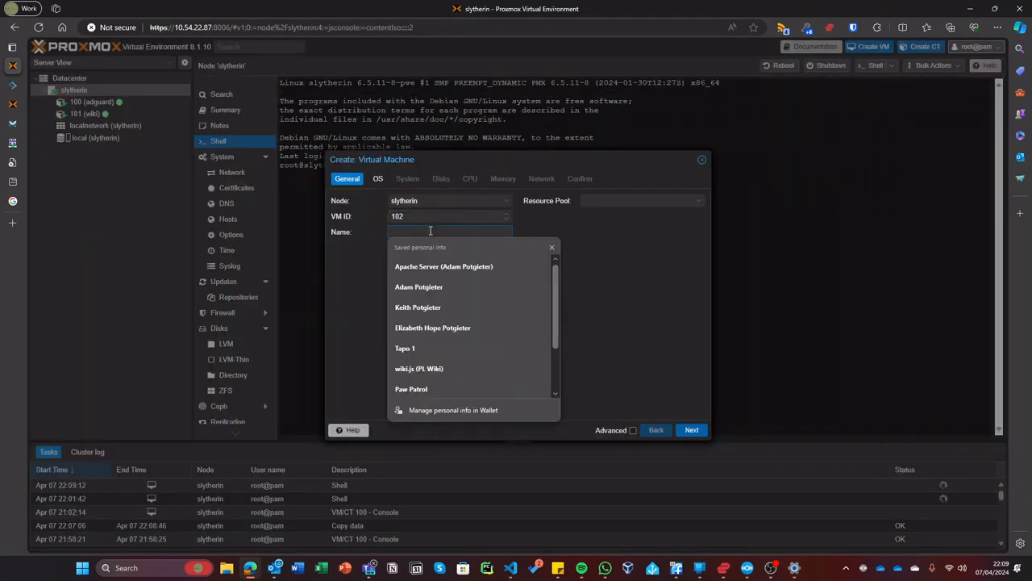
text(voldemort)
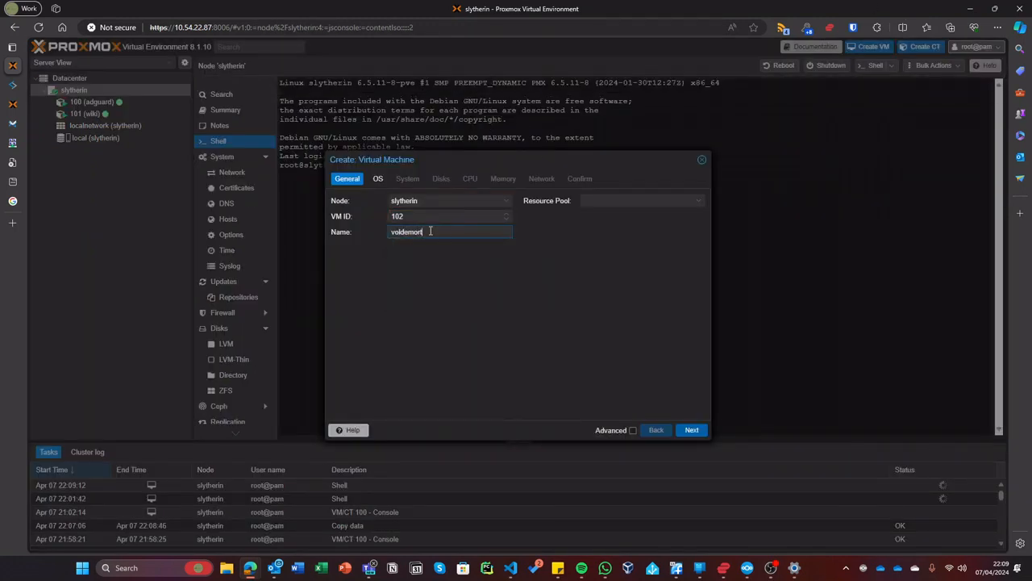
click(691, 430)
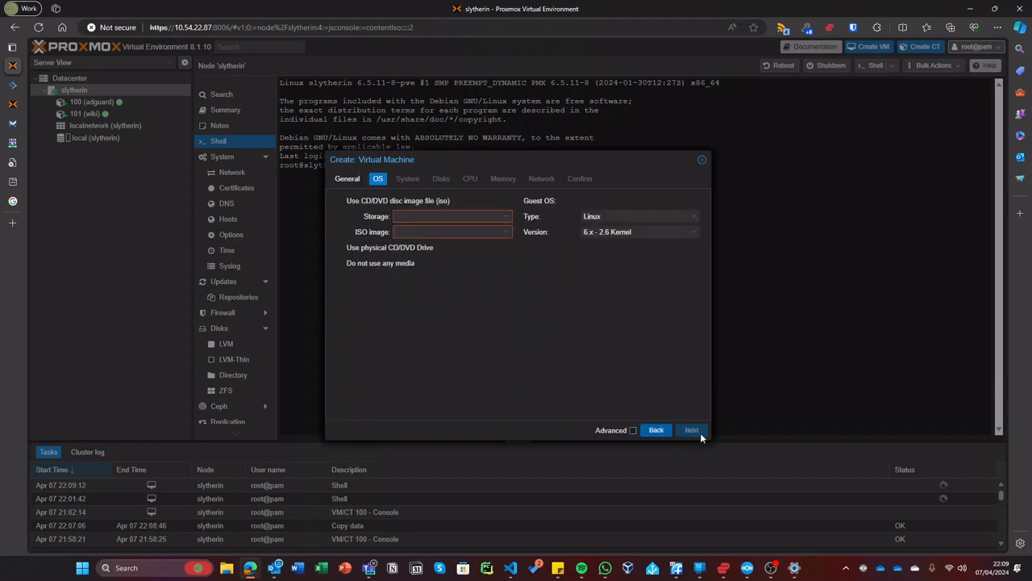
click(411, 233)
click(441, 262)
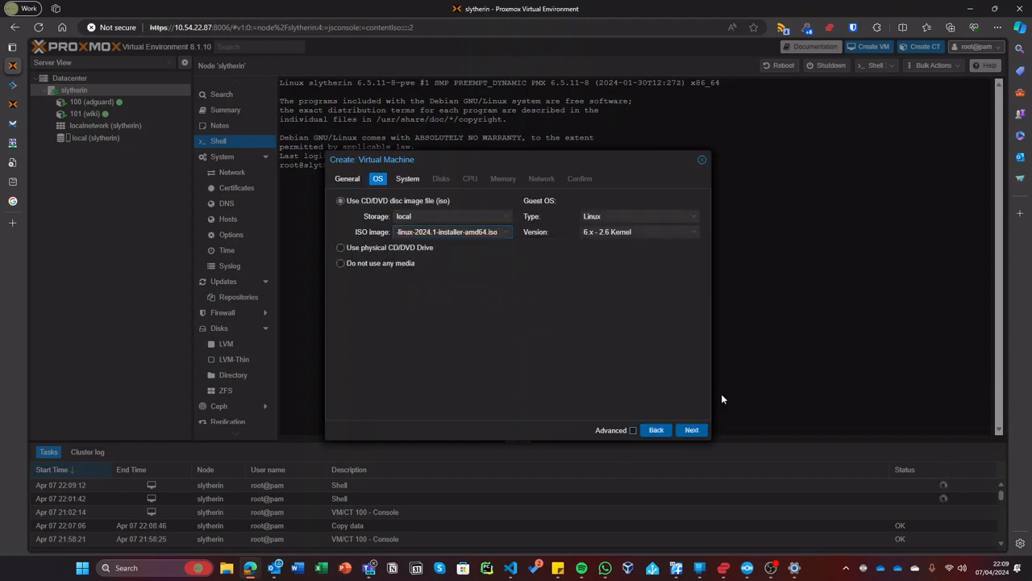
click(692, 430)
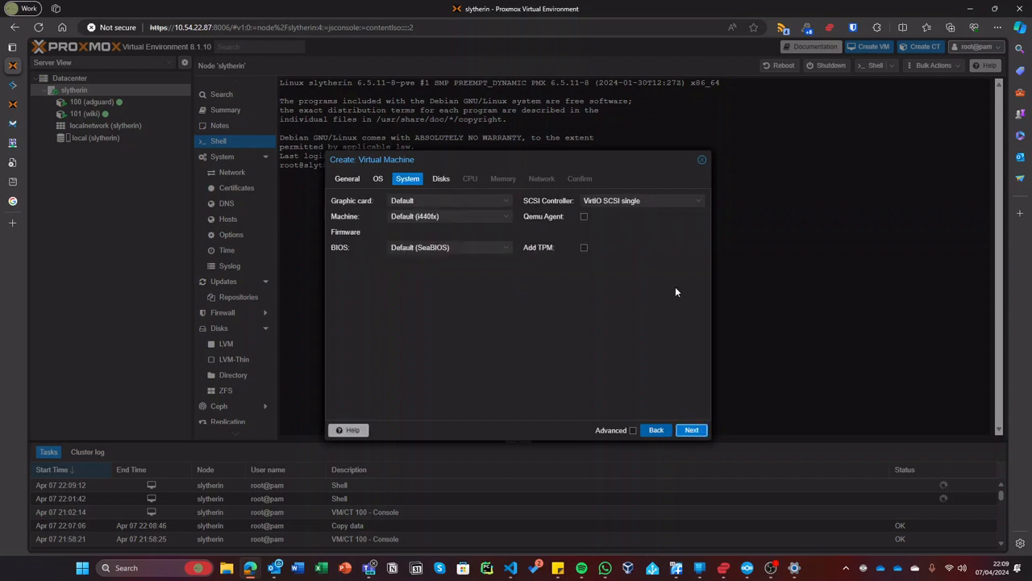
- Give the VM a 100 GiB disk, 2 CPU cores and 4096 MiB of memory
click(691, 430)
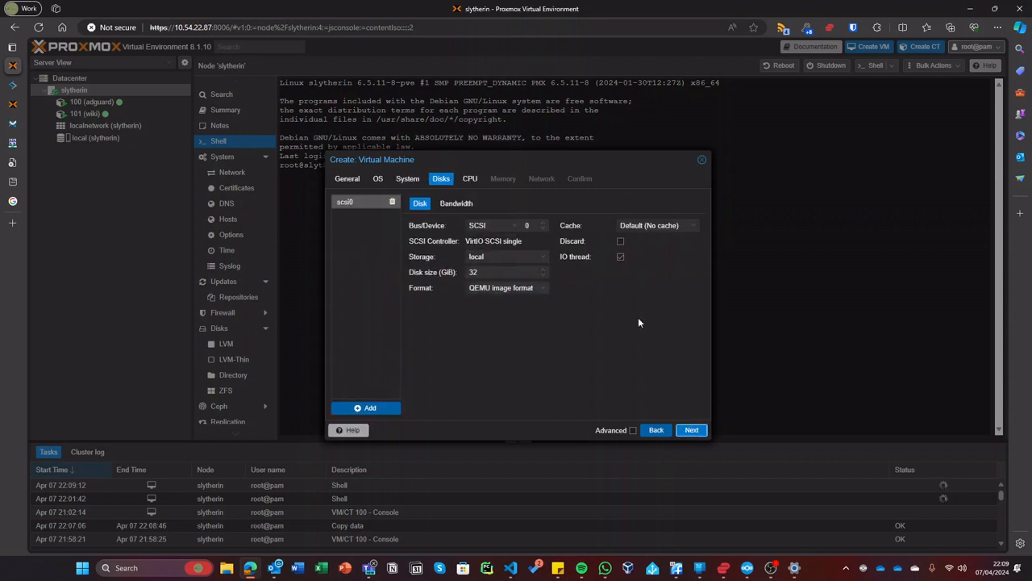
double_click(474, 272)
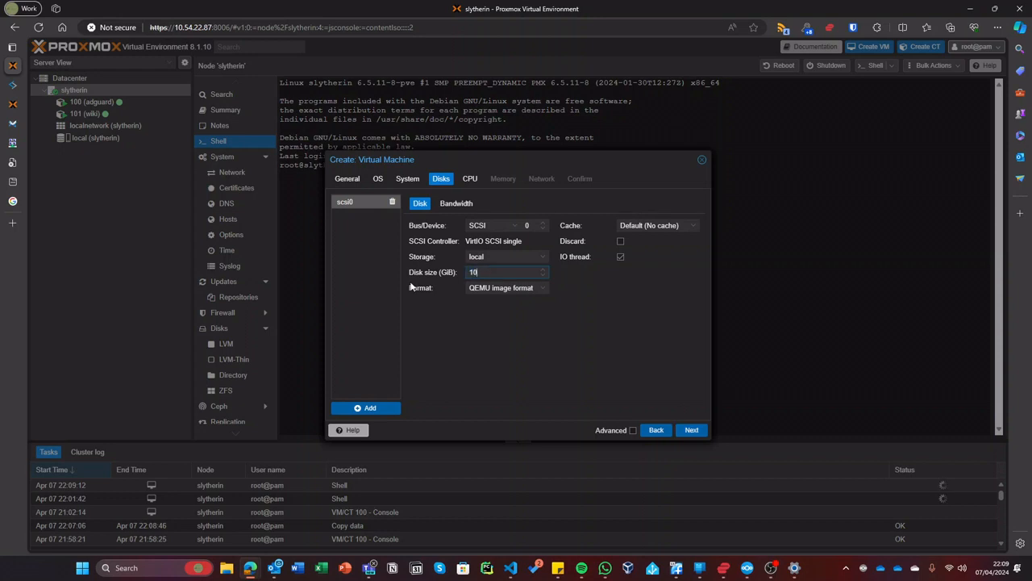
click(683, 431)
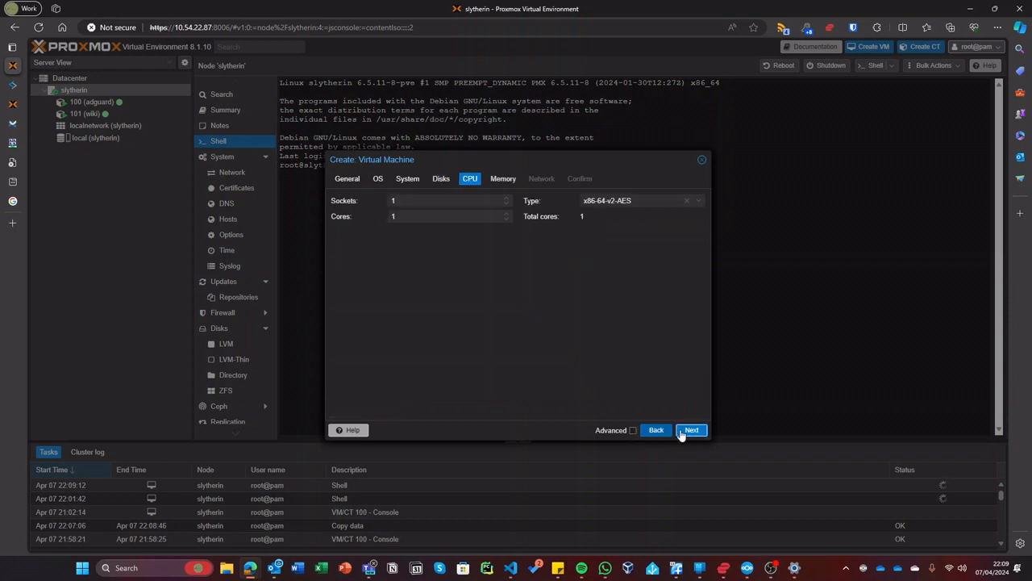
double_click(440, 216)
text(22)
click(684, 431)
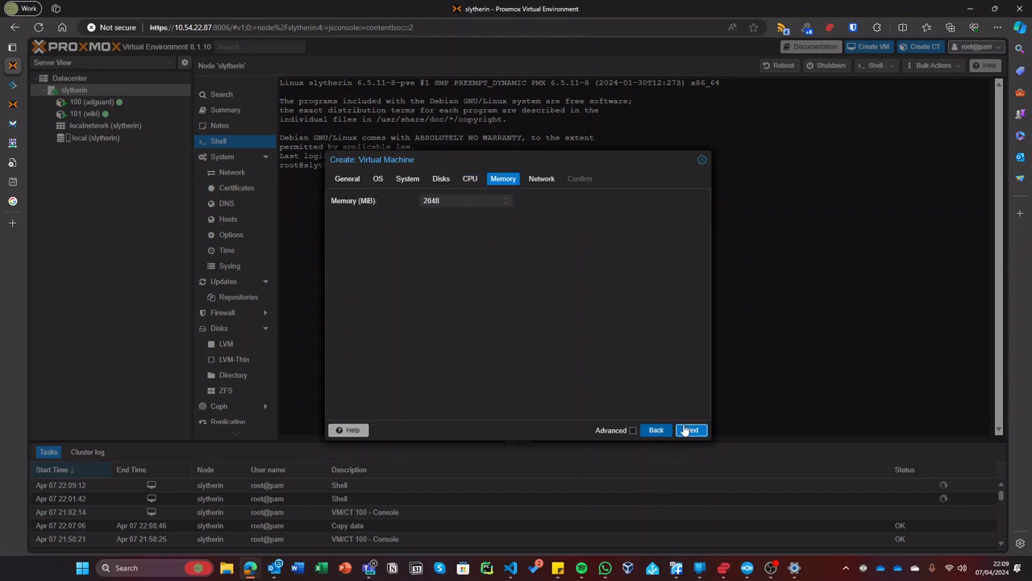
double_click(464, 200)
text(4096)
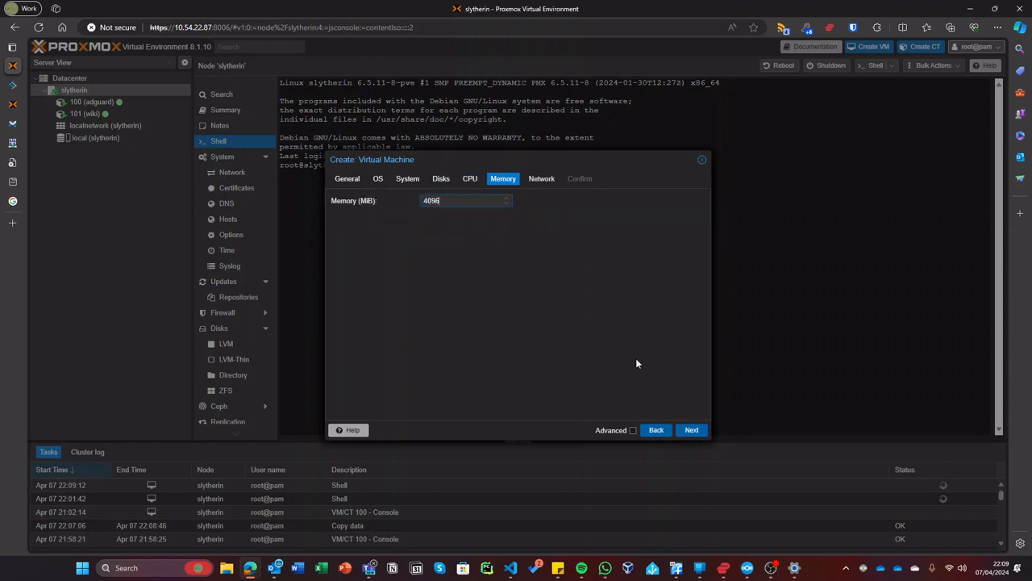
- Keep default networking, tick Start after created, and finish creating VM 102
click(692, 430)
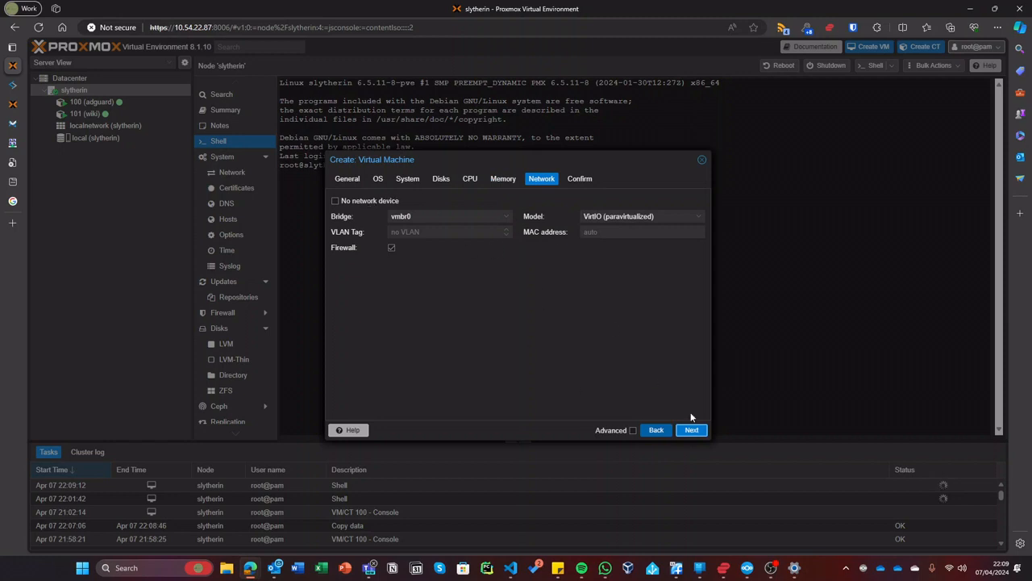
click(691, 429)
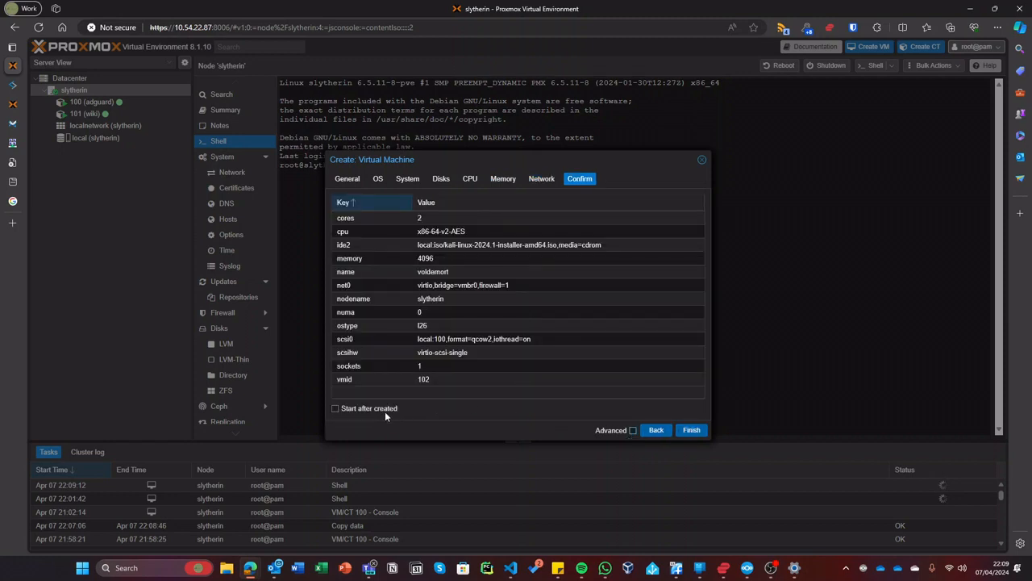
click(385, 412)
click(691, 430)
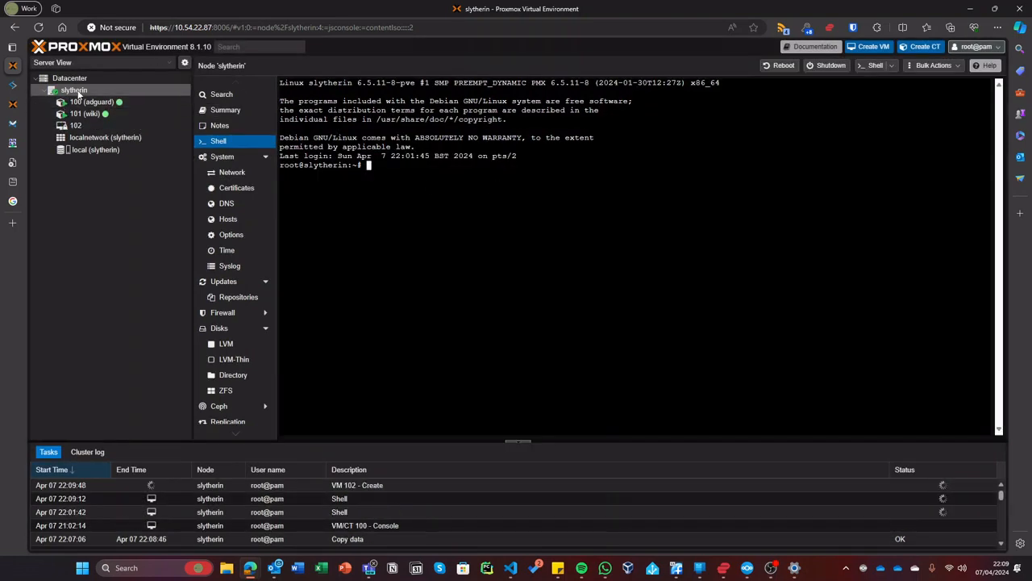
click(238, 112)
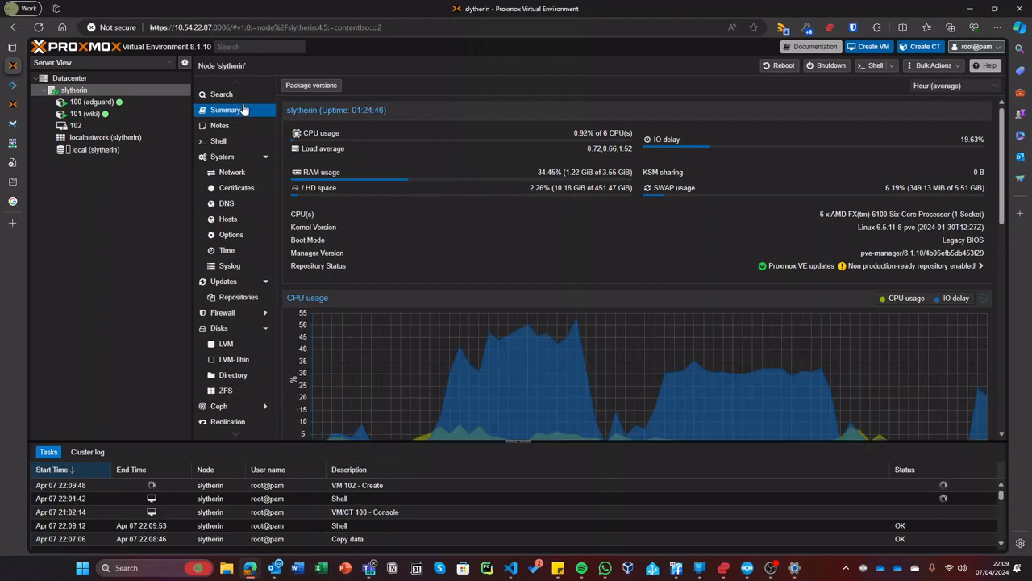
- Switch the resource tree to Pool View, then Folder View, and open VM 102 voldemort's summary
click(95, 127)
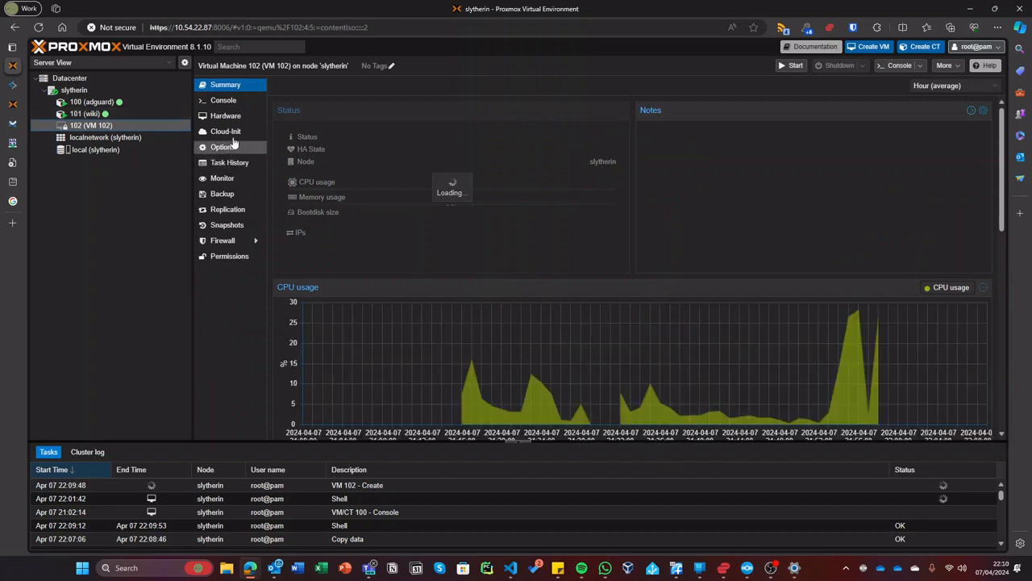
click(125, 63)
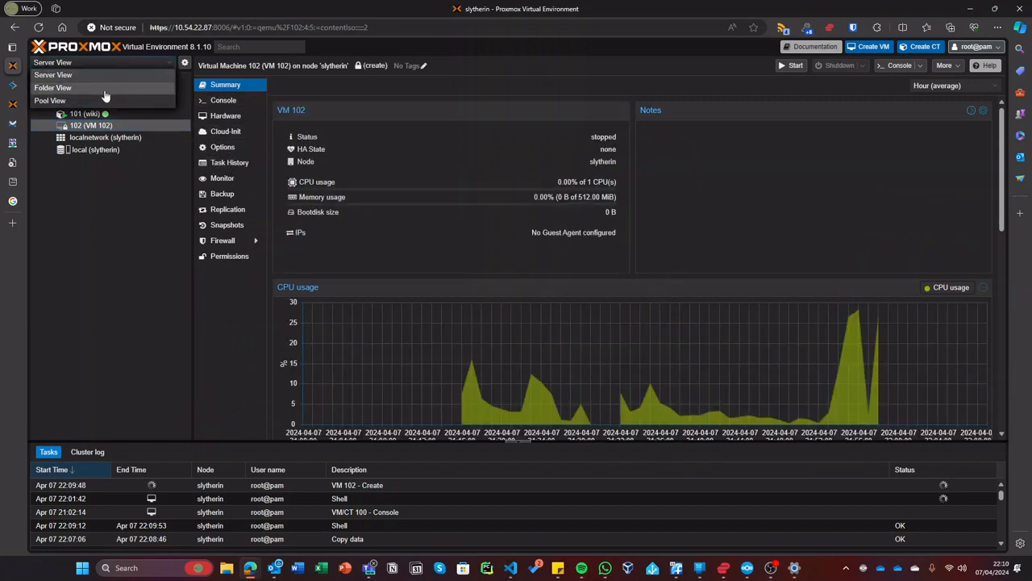
click(111, 90)
click(97, 63)
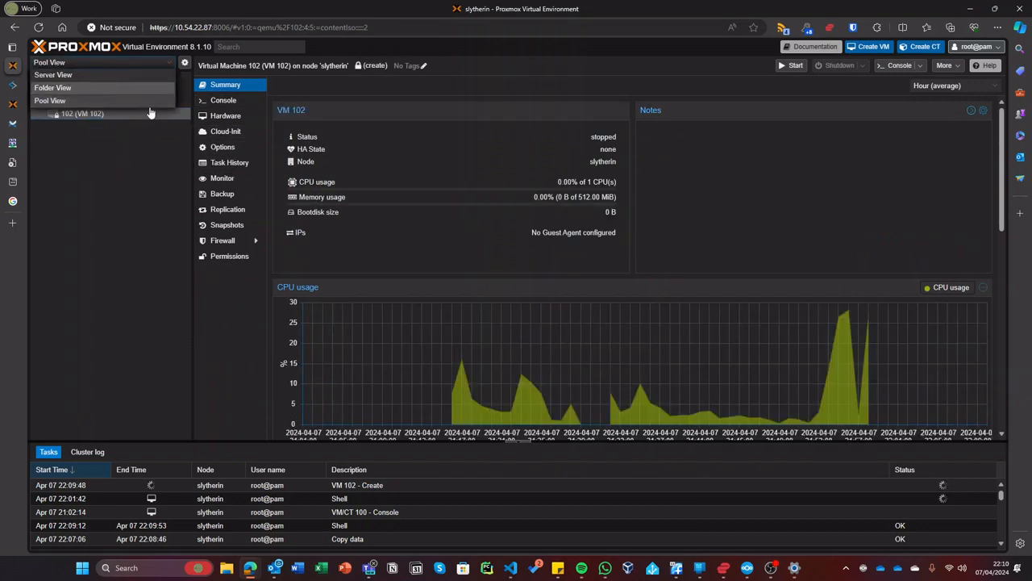
click(80, 87)
double_click(68, 117)
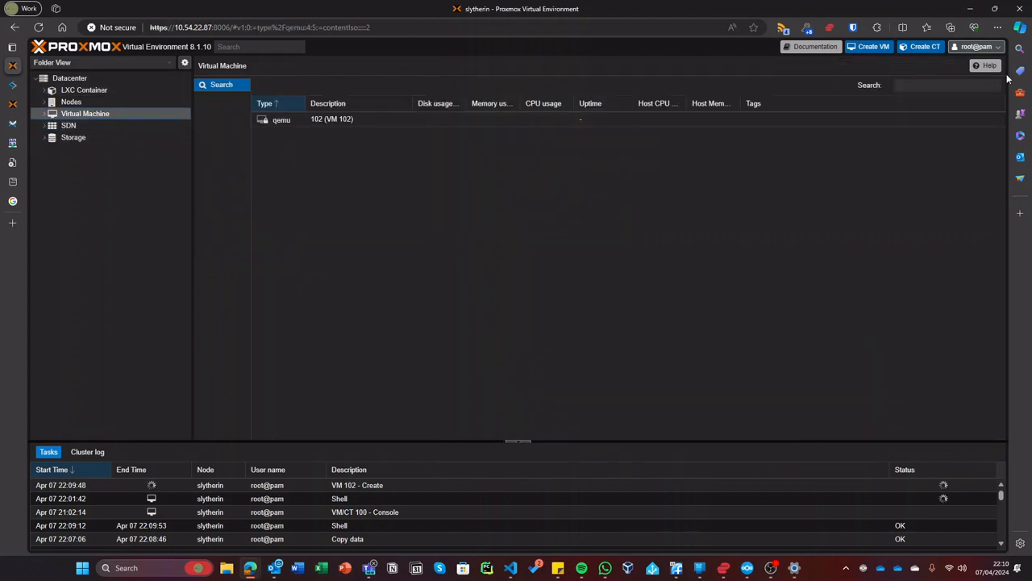
double_click(134, 111)
click(124, 125)
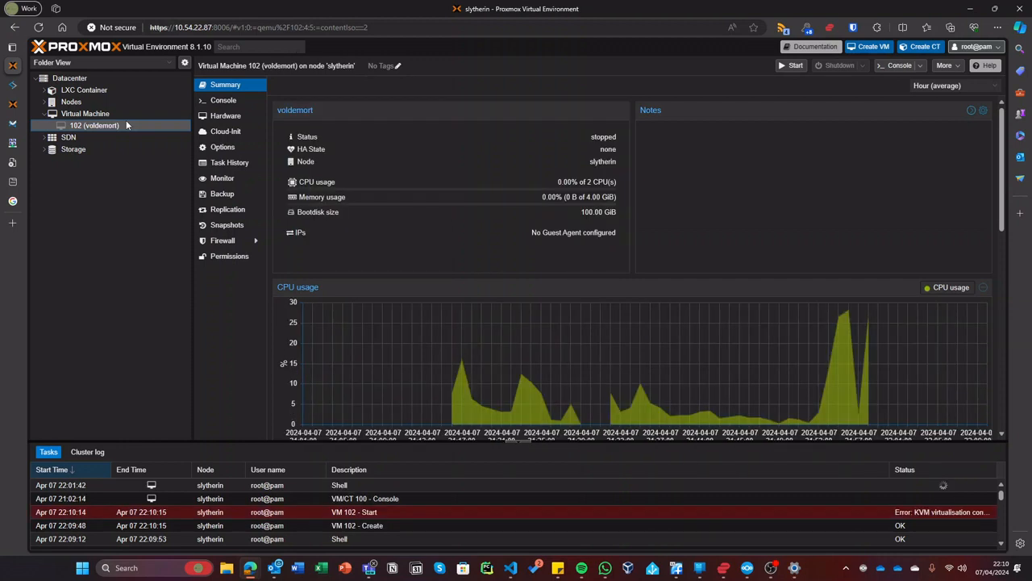
- Try starting VM 102 from its page and from a separate console window, then close the console
click(221, 114)
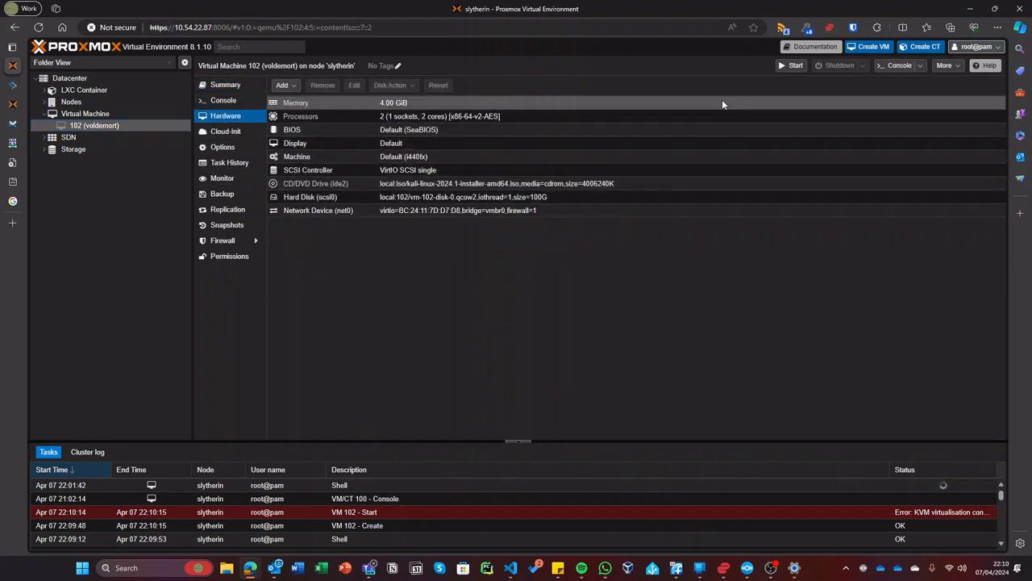
click(794, 67)
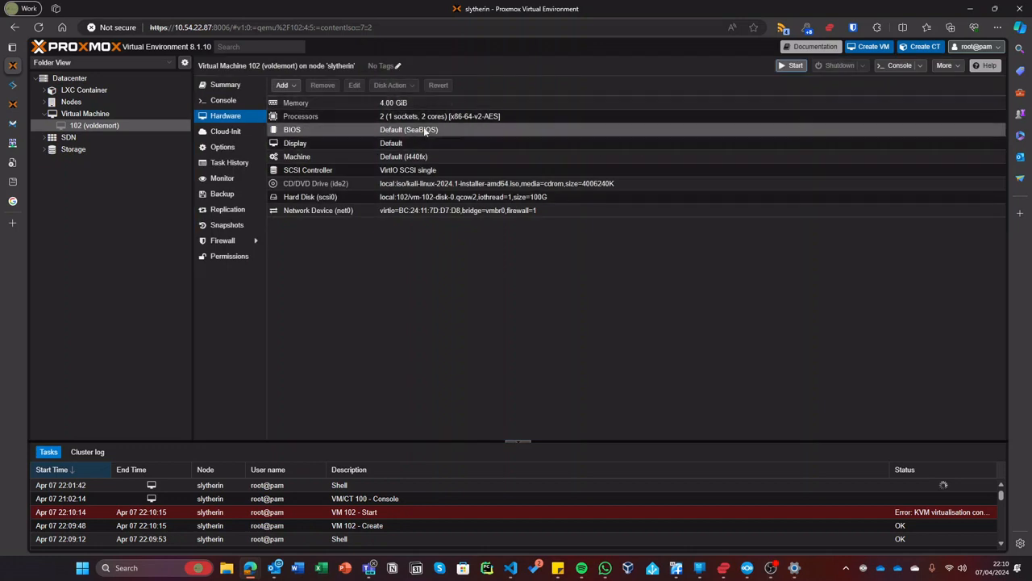
click(228, 102)
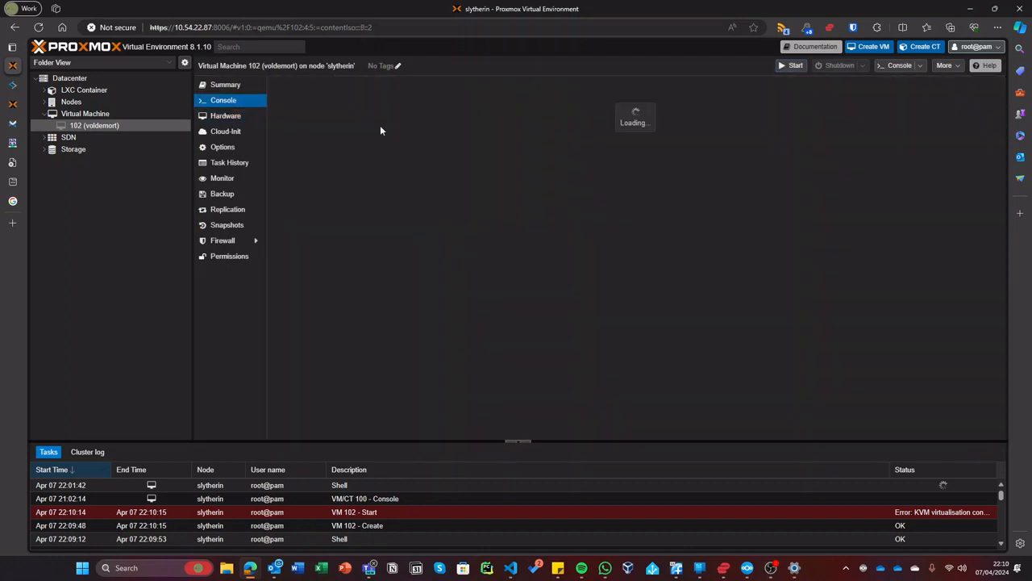
click(897, 65)
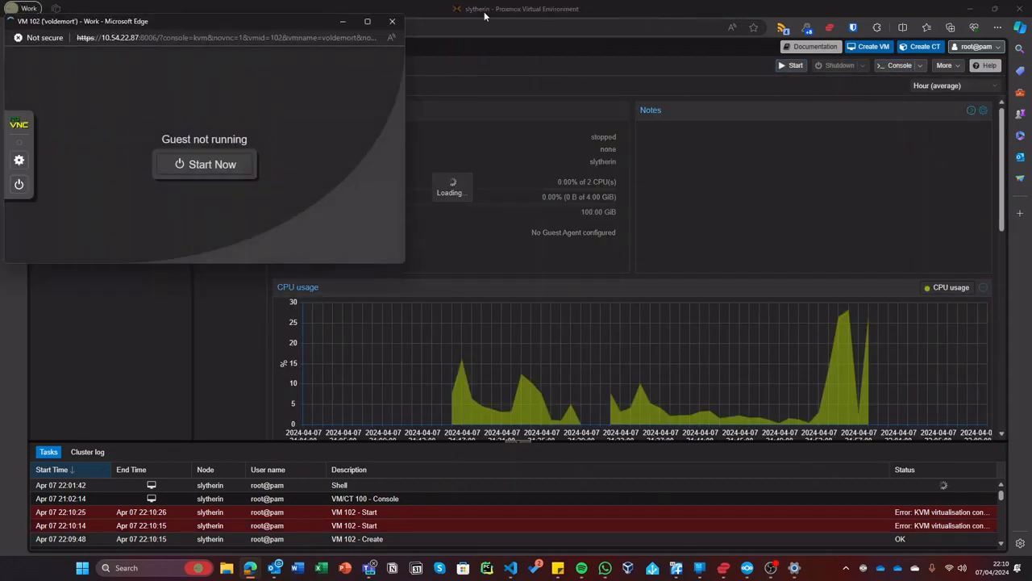
click(371, 22)
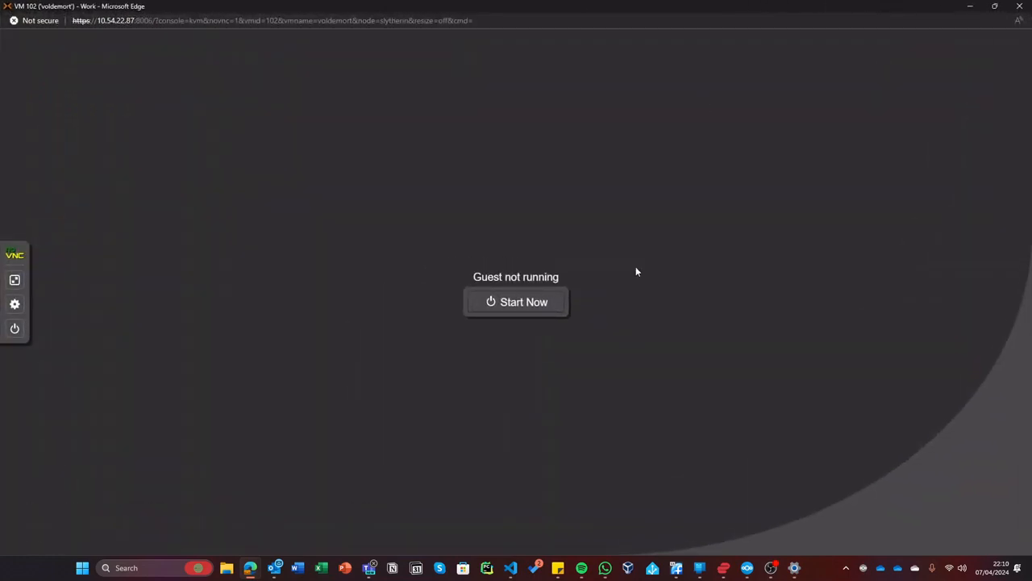
click(553, 300)
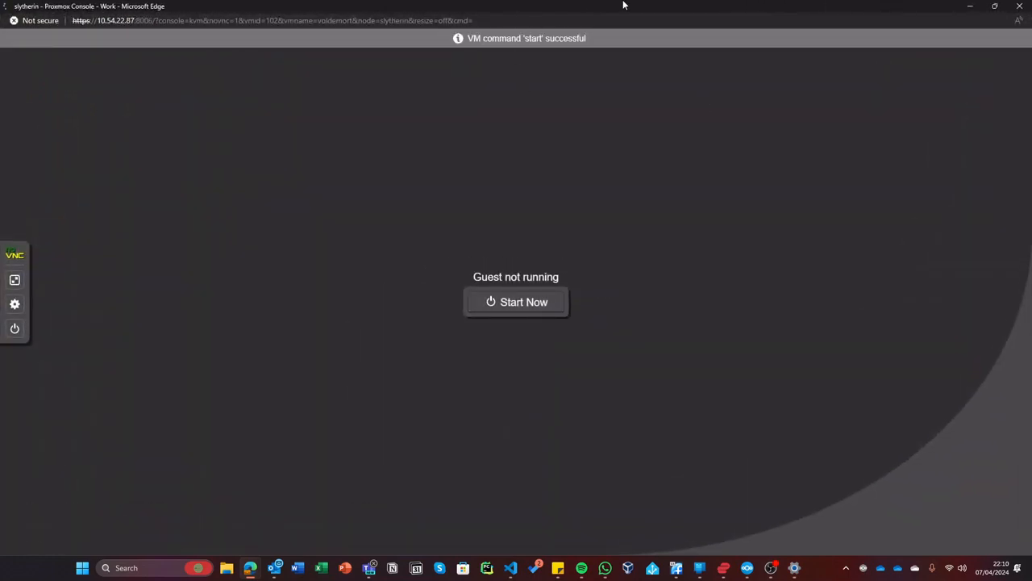
drag(628, 6, 628, 113)
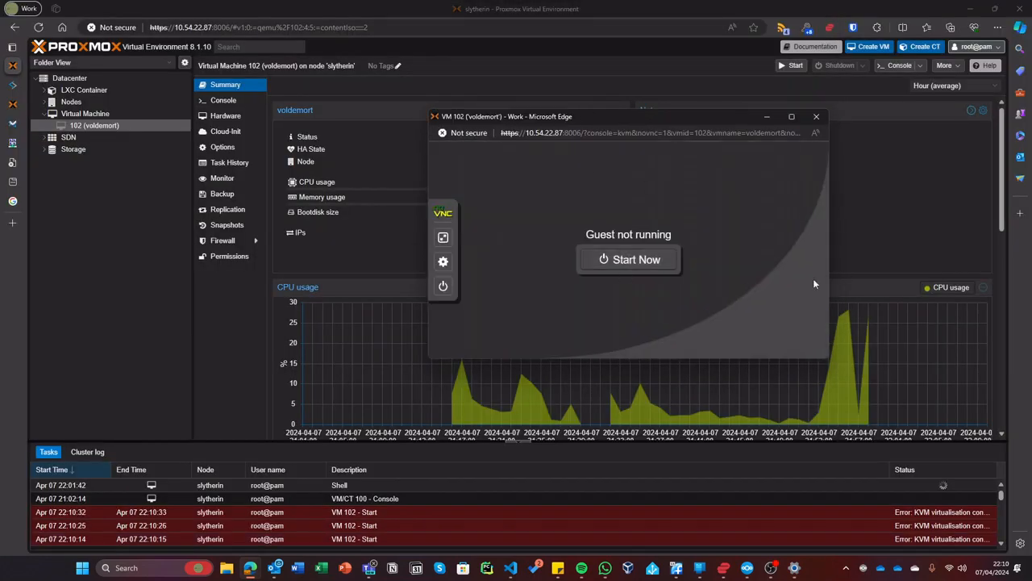
click(815, 117)
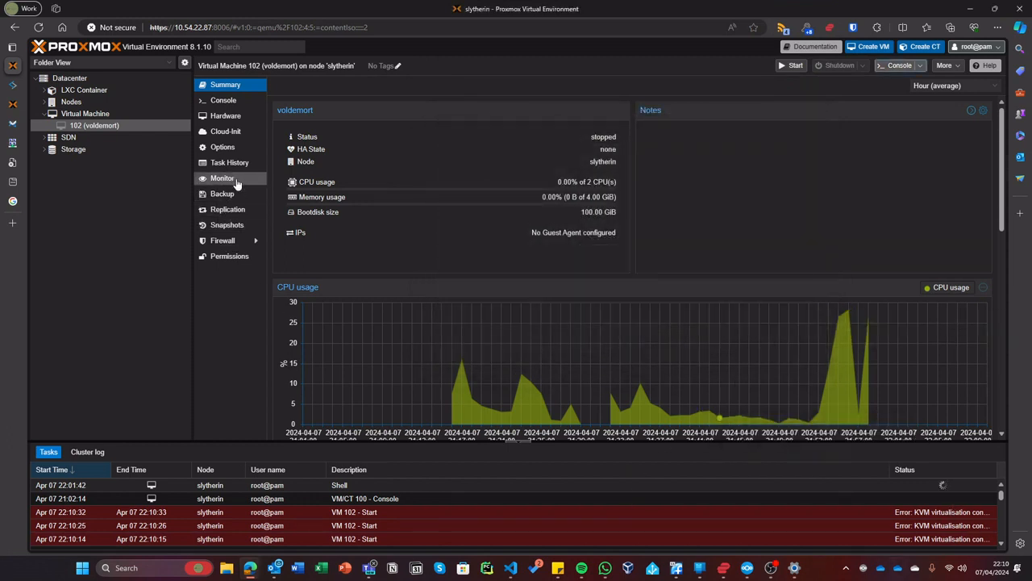
- Untick KVM hardware virtualization in VM 102's Options and confirm the change
click(222, 147)
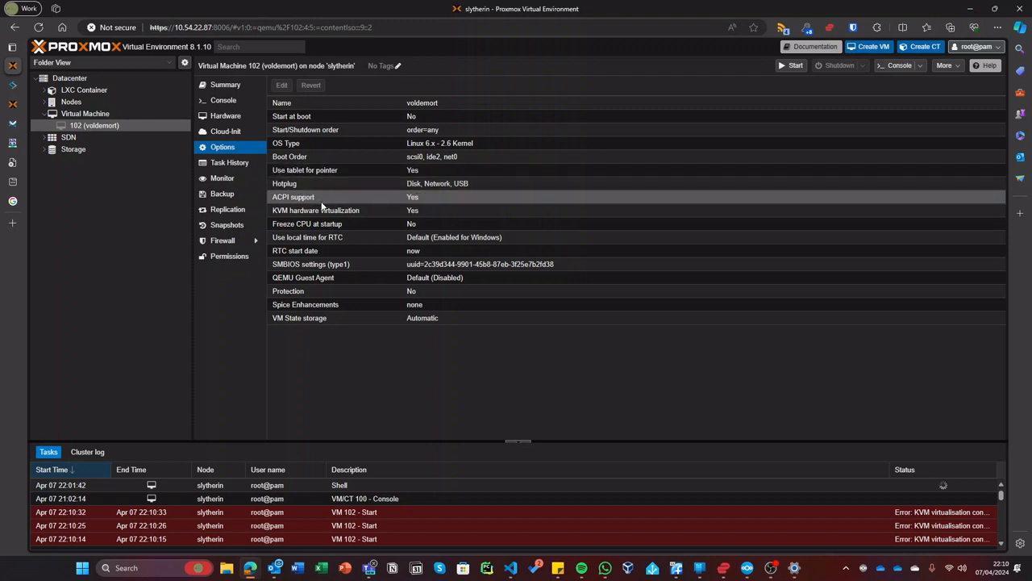
click(351, 213)
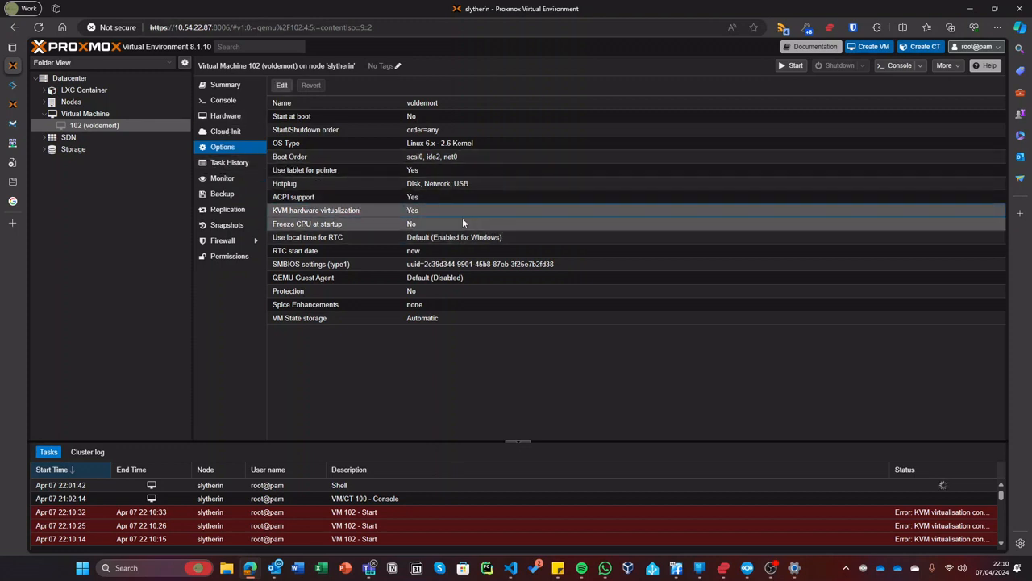
click(282, 85)
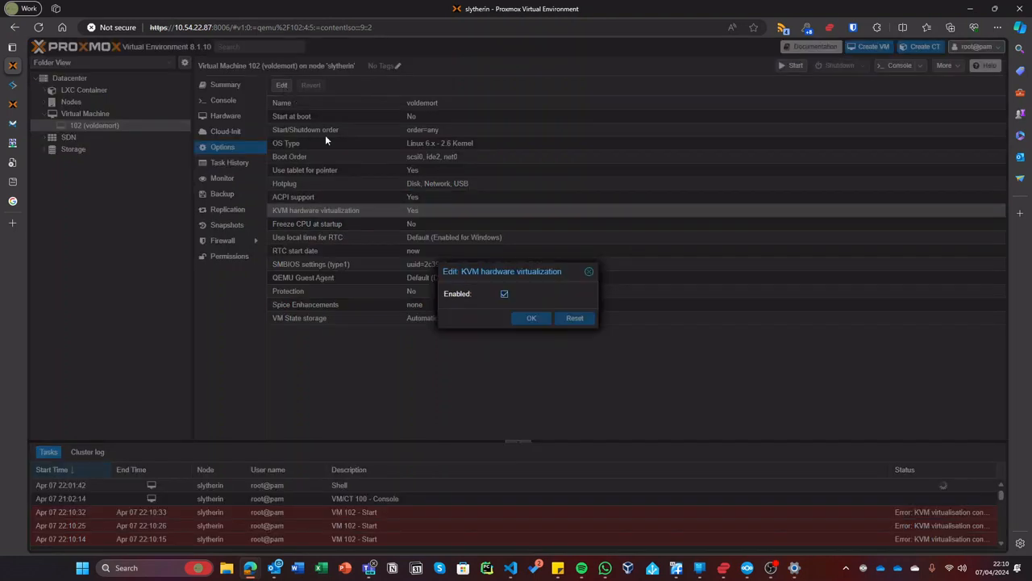
click(504, 295)
click(532, 319)
click(222, 100)
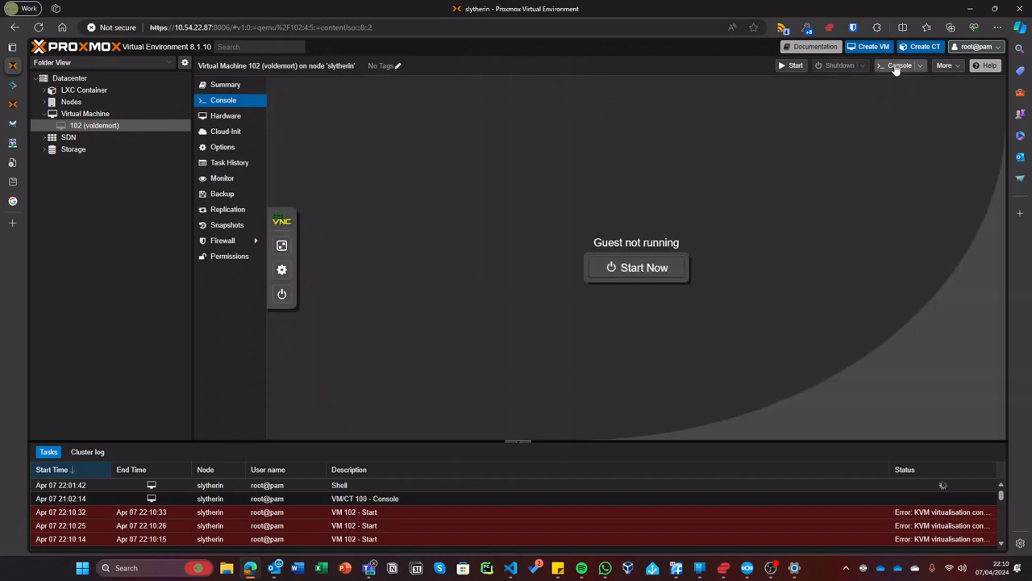
- Boot VM 102 from a separate noVNC console window and resize that window
click(897, 68)
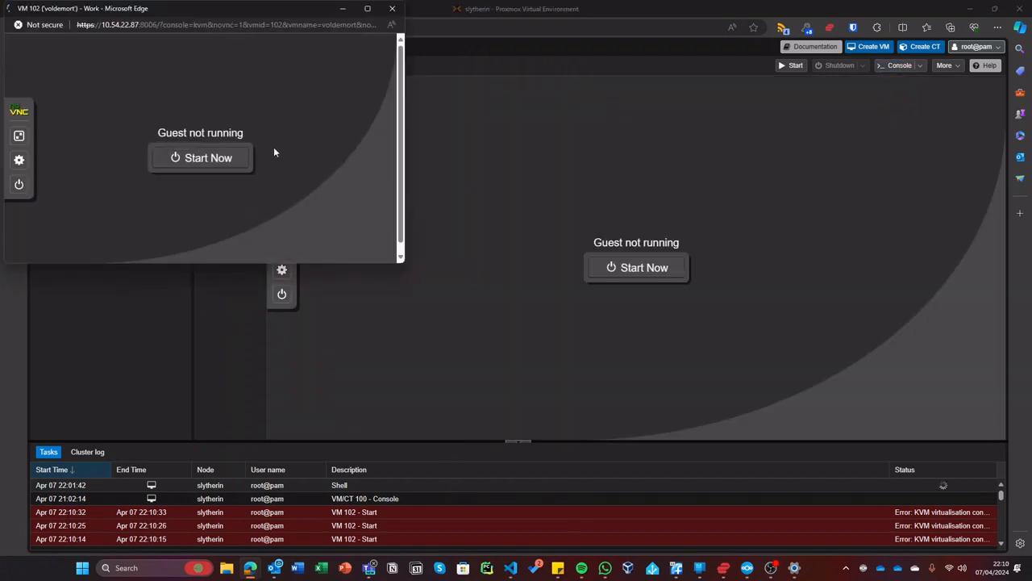
click(219, 160)
click(367, 8)
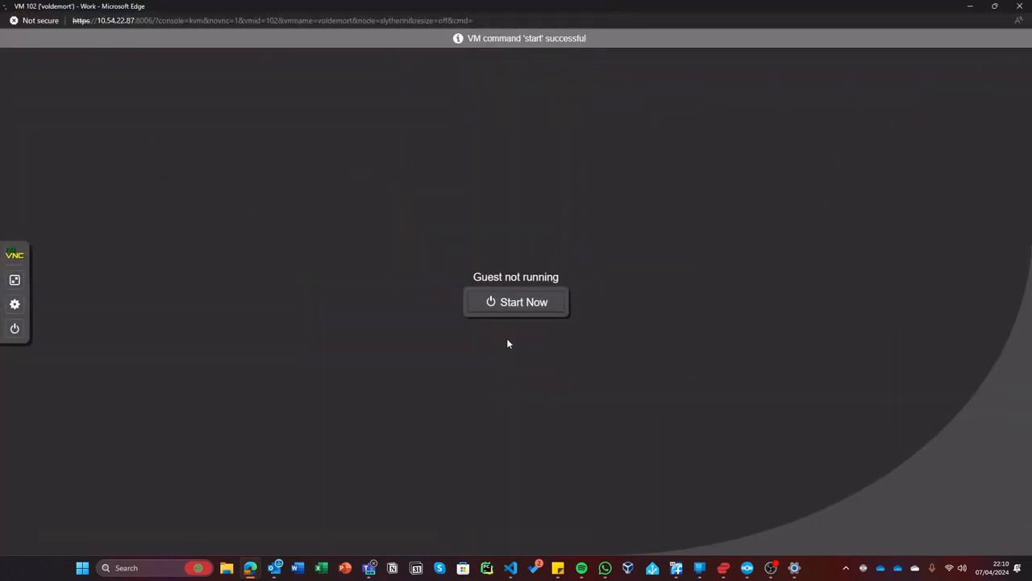
drag(534, 6, 534, 144)
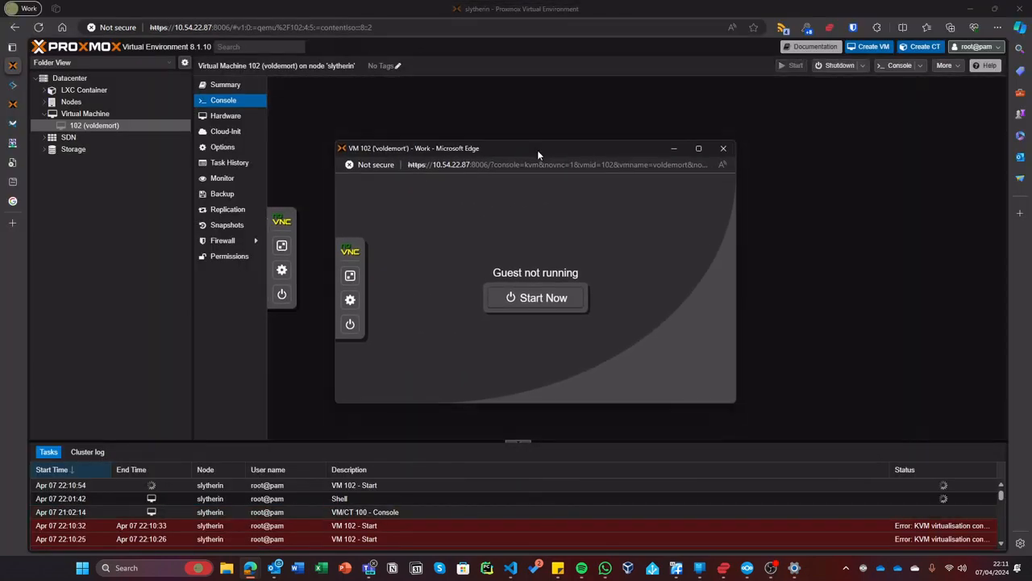
- Confirm VM 102 is running, close the stale console, and open a fresh maximized one
click(238, 88)
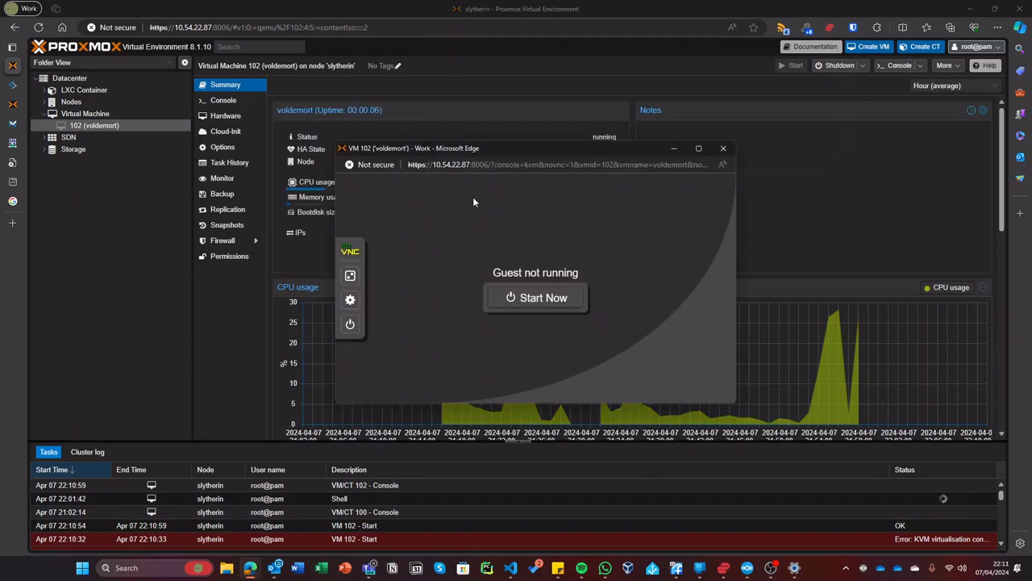
double_click(508, 153)
click(1022, 5)
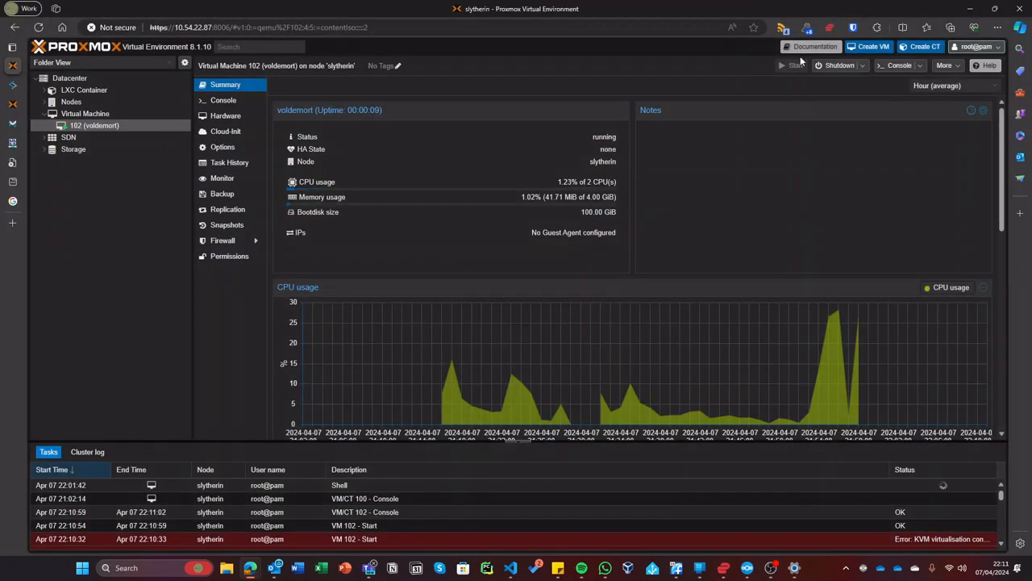
click(899, 66)
click(367, 10)
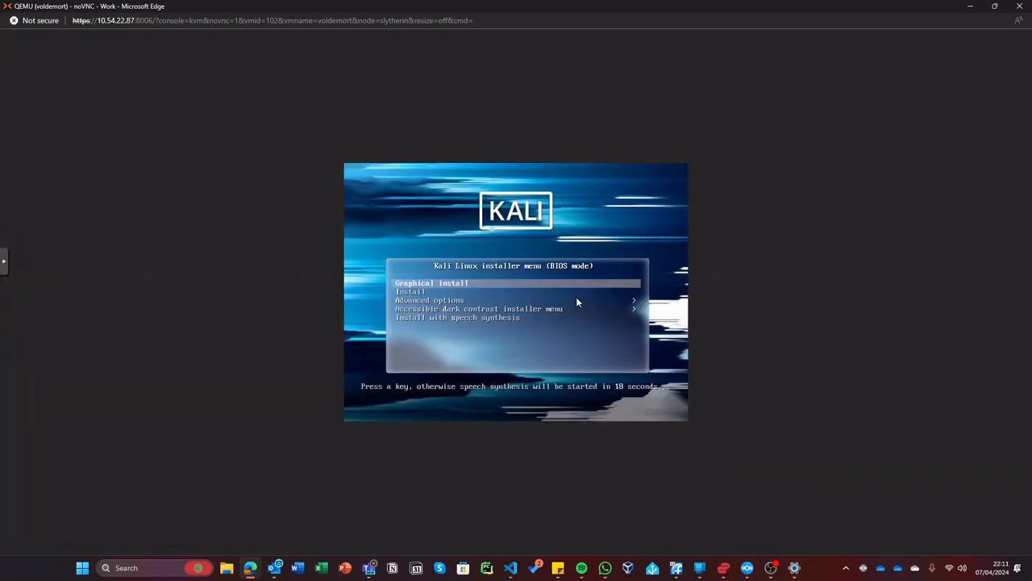
- Halt the boot menu countdown, enlarge the page, and launch Kali's Graphical install
key(Up)
key(Up)
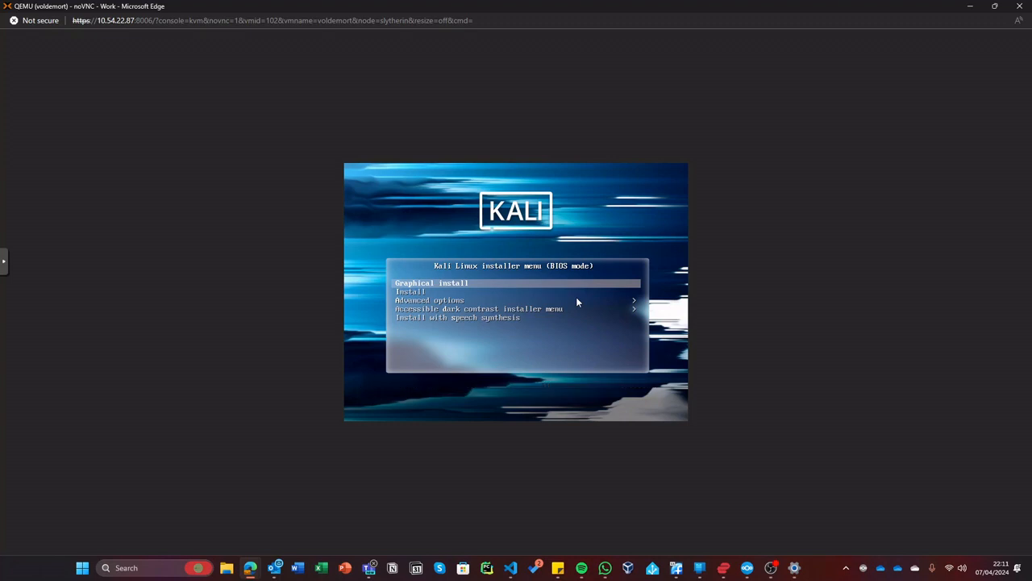
key(ctrl+plus)
key(ctrl+plus)
key(ctrl+plus)
key(ctrl+plus)
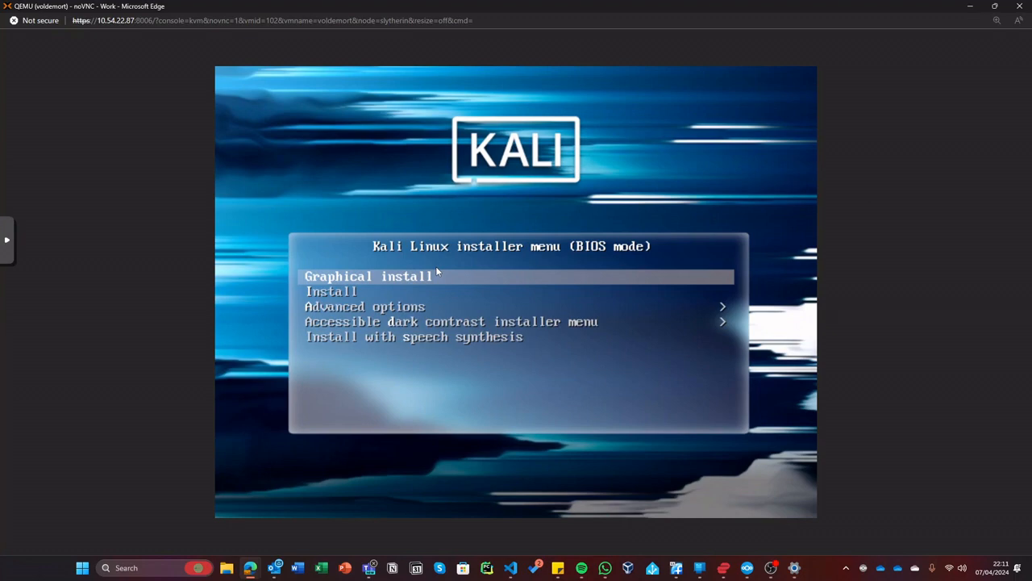
key(Return)
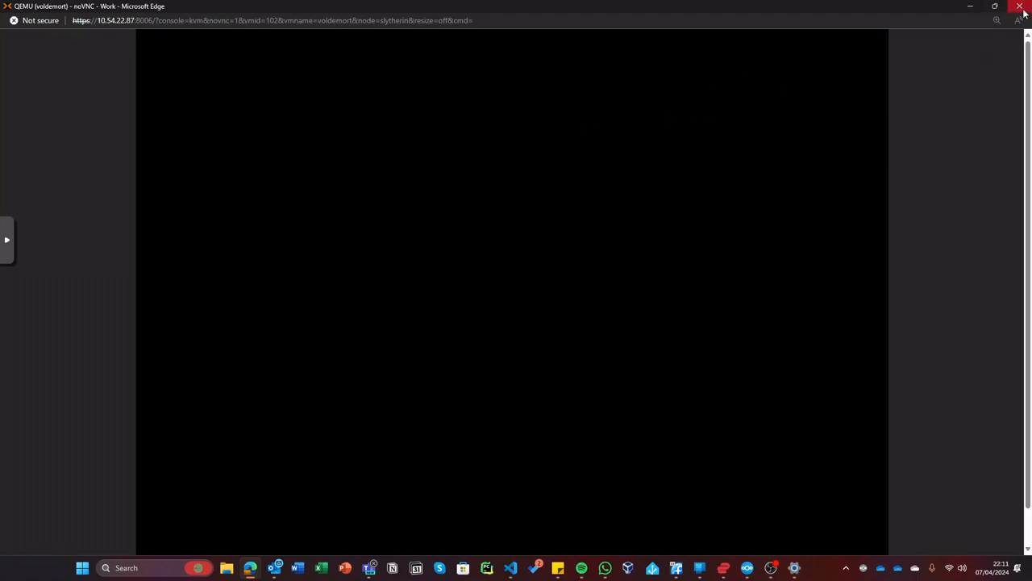
- Adjust the browser page zoom and console window size, zooming back out two steps
key(ctrl+plus)
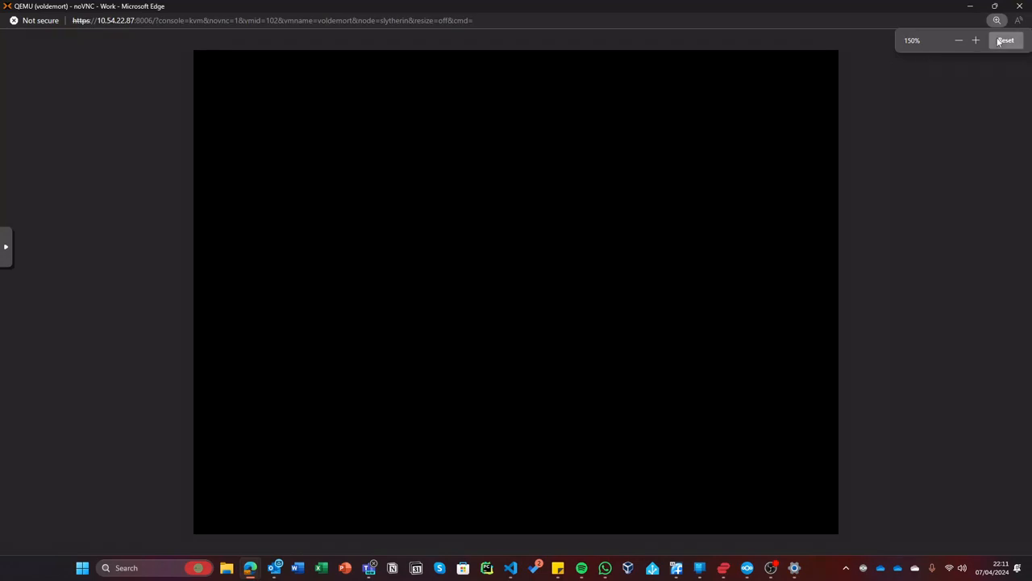
click(1002, 42)
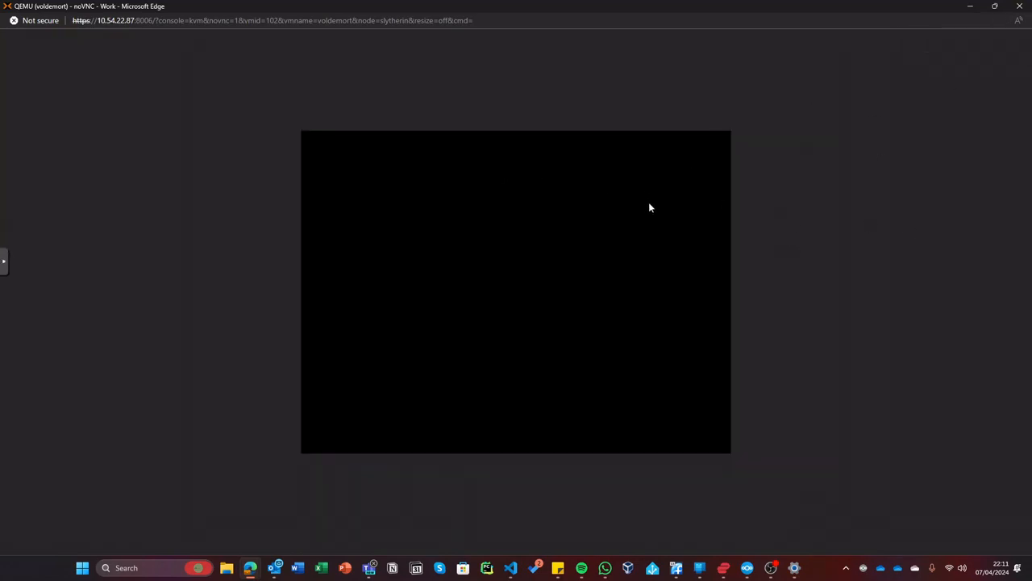
double_click(530, 5)
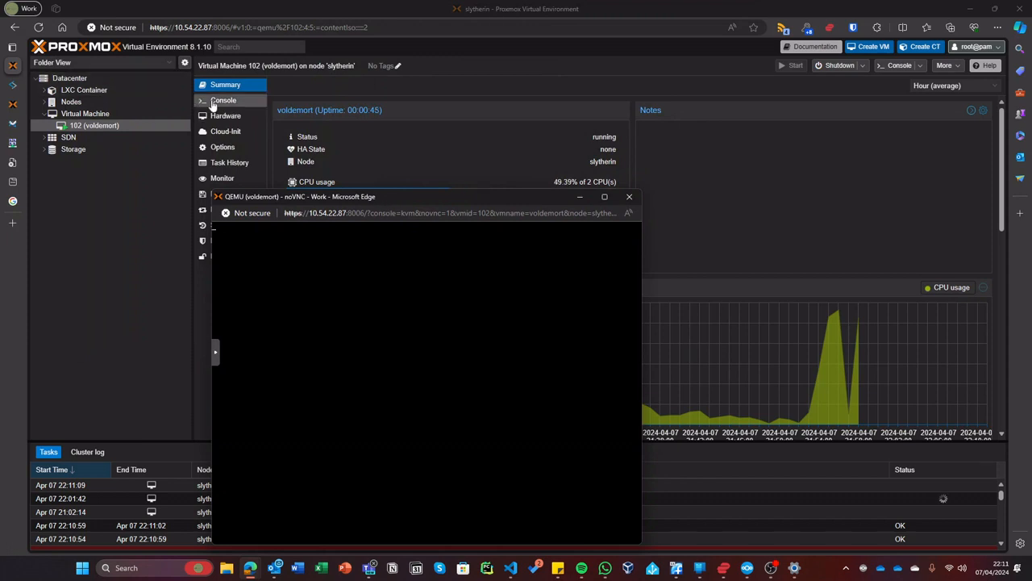
double_click(303, 197)
key(ctrl+plus)
key(ctrl+plus)
key(ctrl+plus)
key(ctrl+plus)
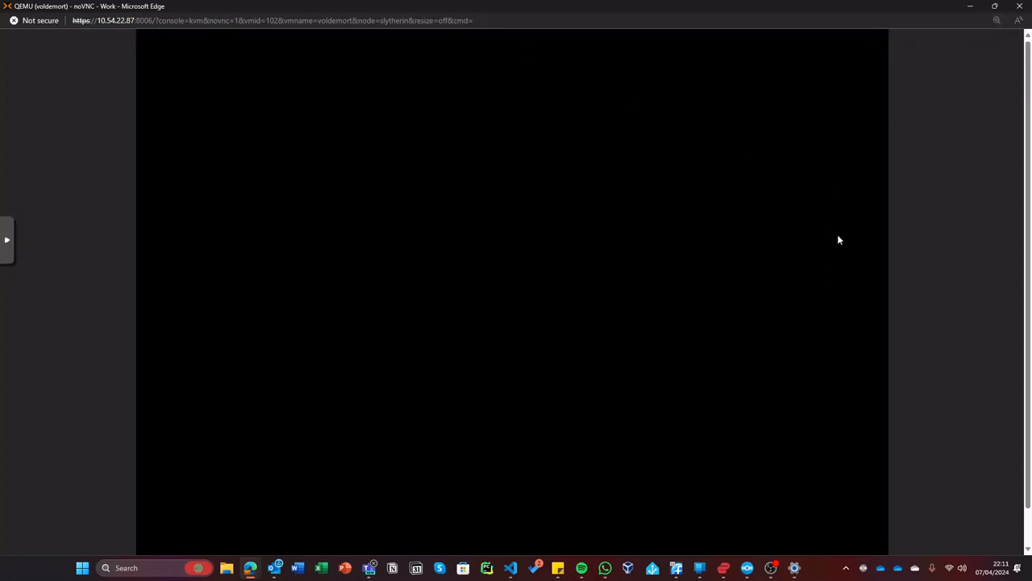
key(F11)
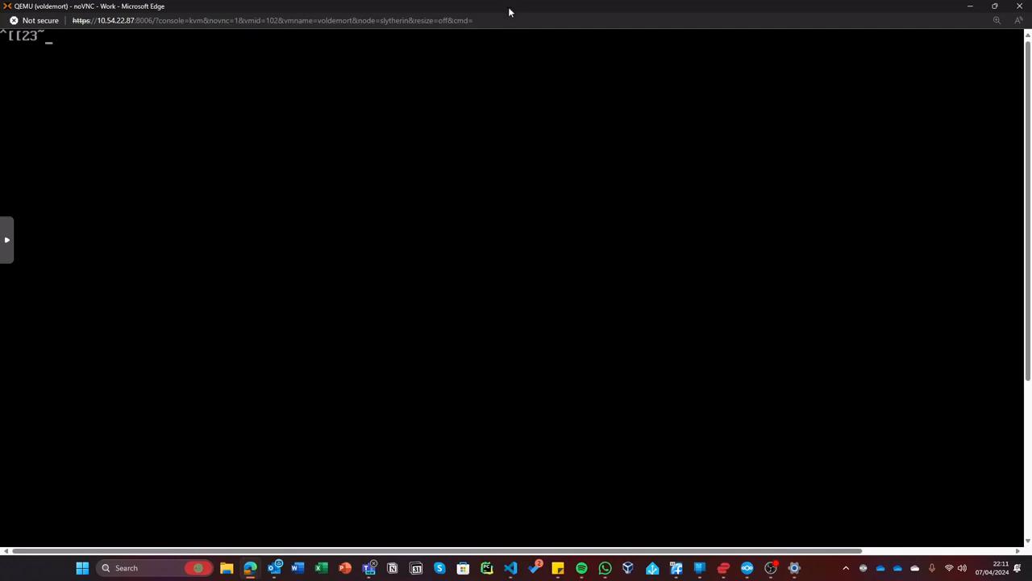
key(F11)
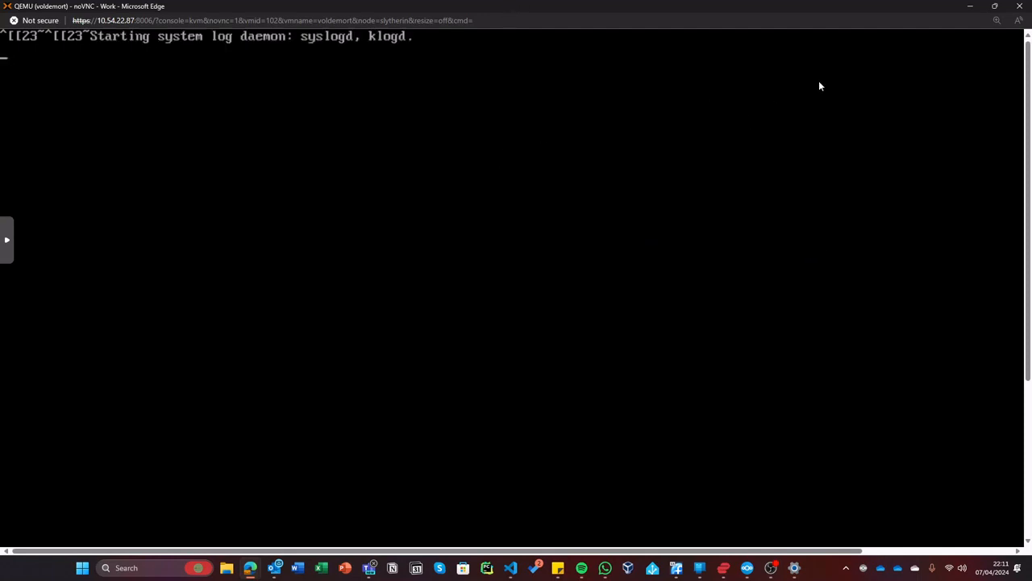
click(997, 20)
click(958, 39)
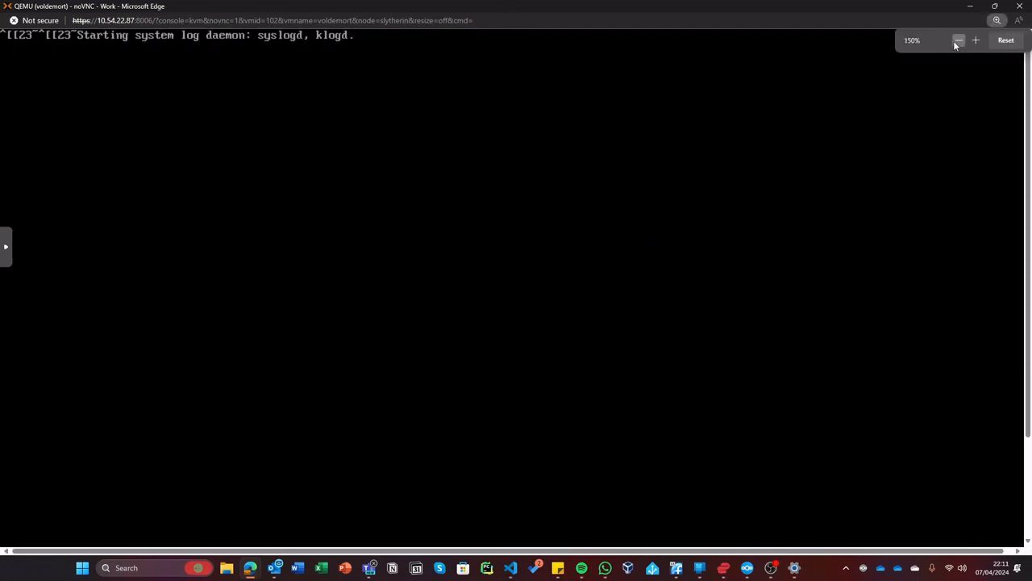
click(958, 40)
right_click(821, 2)
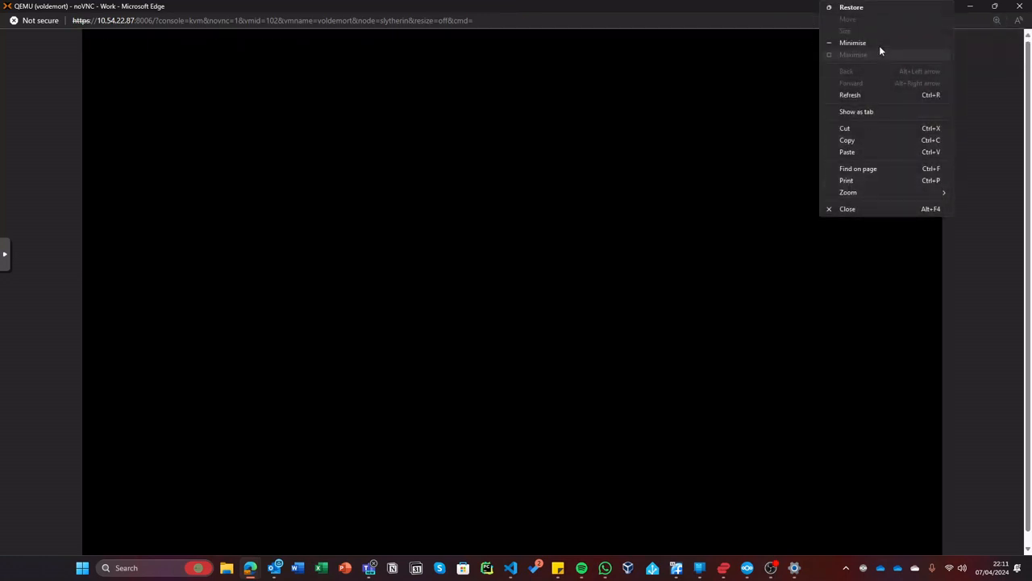
click(682, 5)
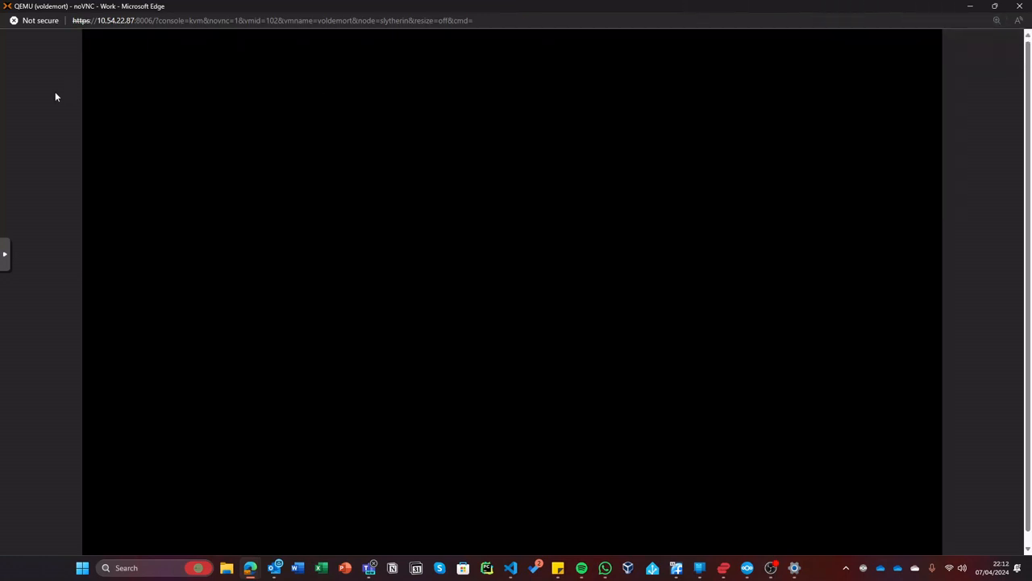
- Make the console full screen and try Scaling Mode Off before reverting to Local Scaling
click(4, 256)
click(18, 292)
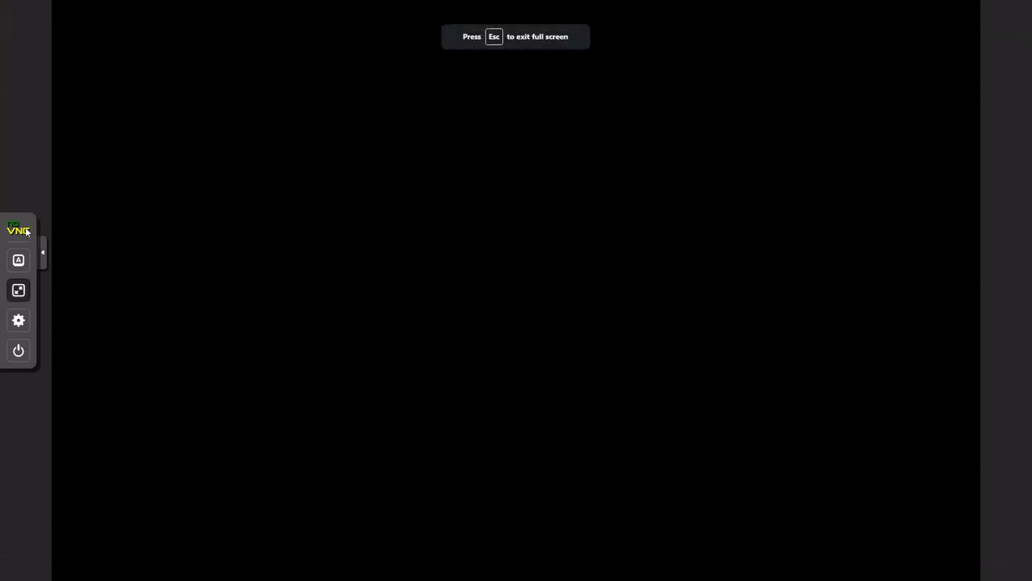
click(19, 320)
click(102, 333)
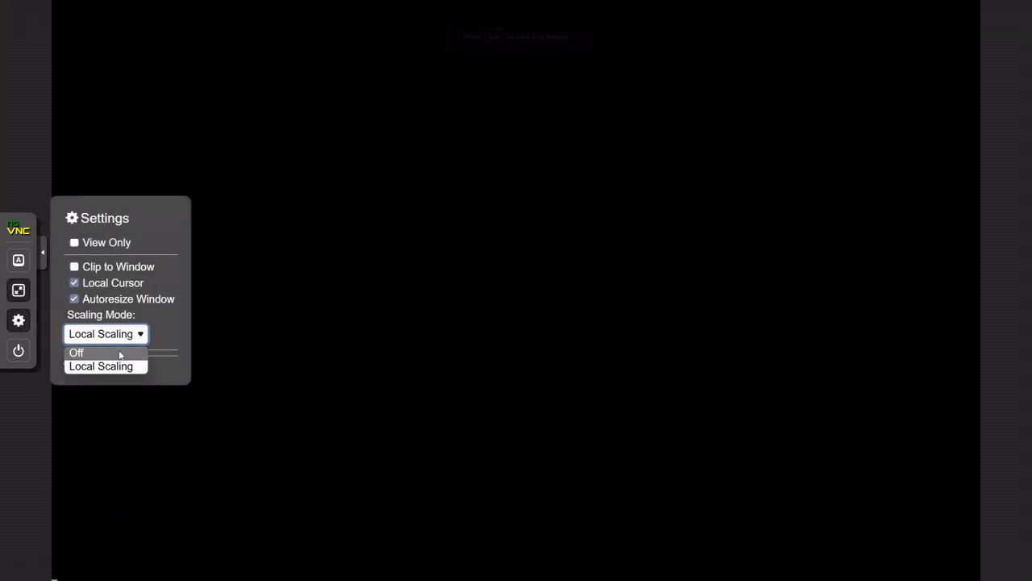
click(119, 355)
click(113, 334)
click(115, 367)
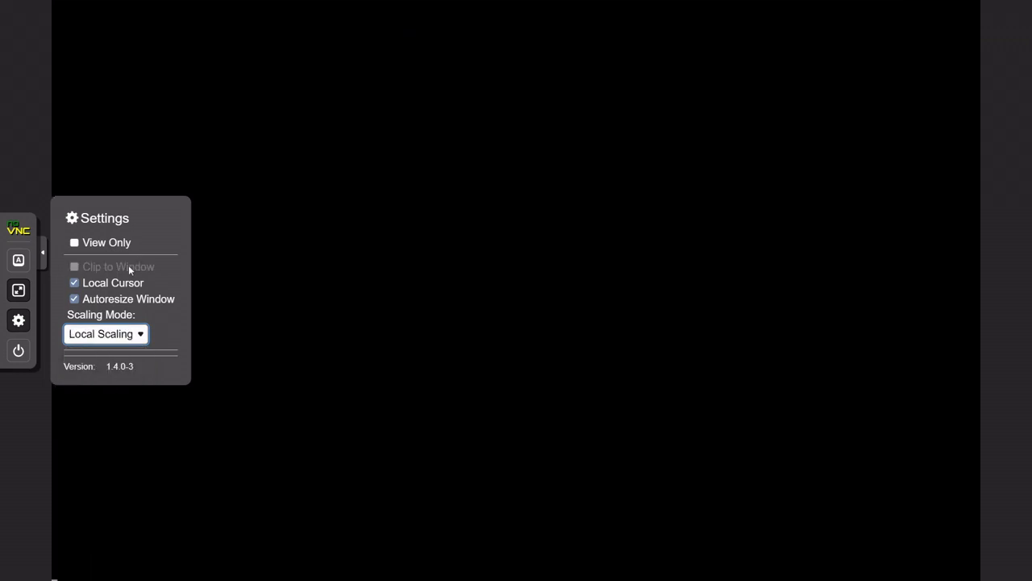
click(42, 265)
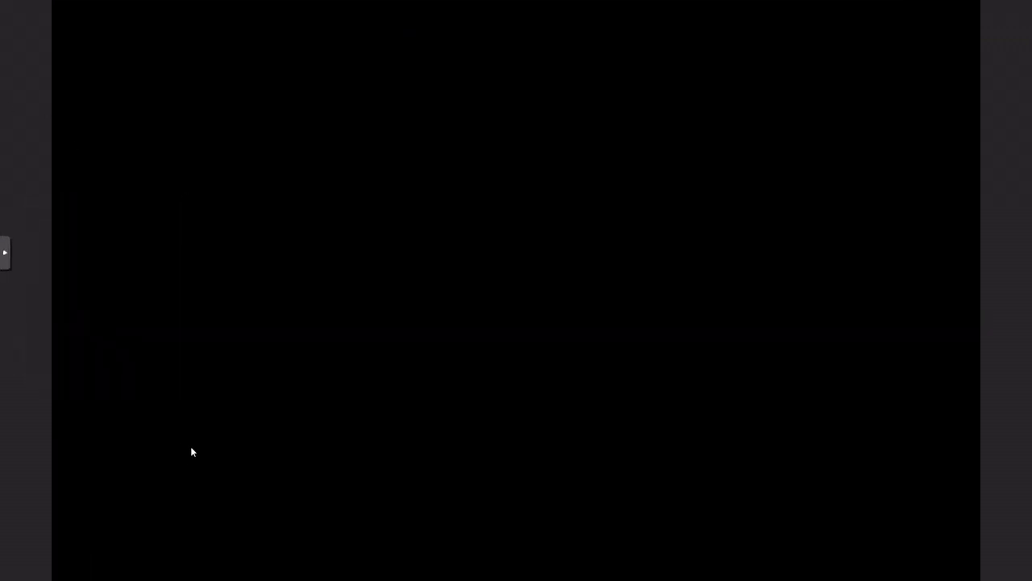
- Reset page zoom, leave full screen, and set noVNC Scaling Mode to Off
scroll(1016, 252, down, 5)
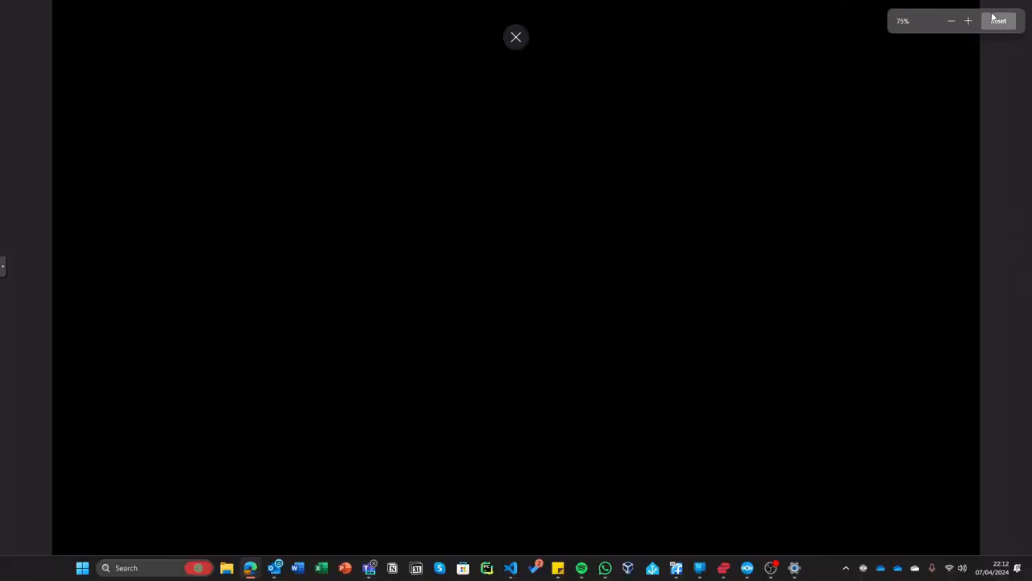
click(997, 19)
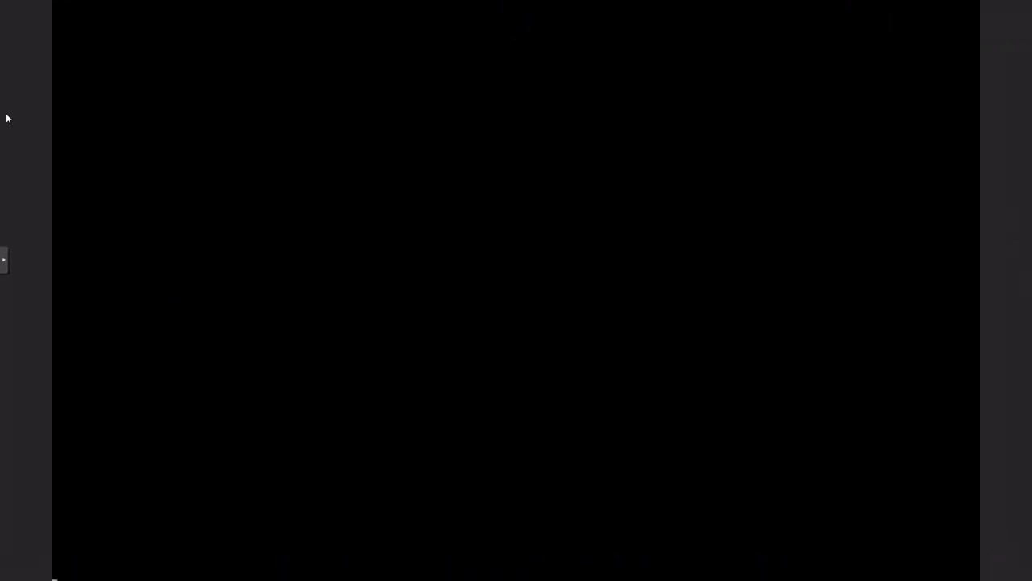
key(F11)
click(4, 262)
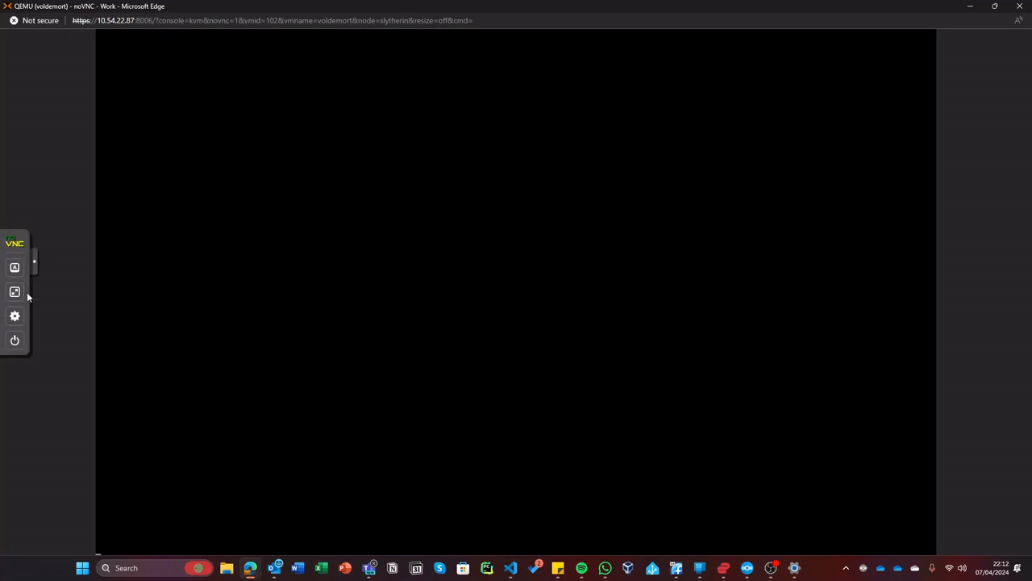
click(14, 315)
click(85, 326)
click(73, 334)
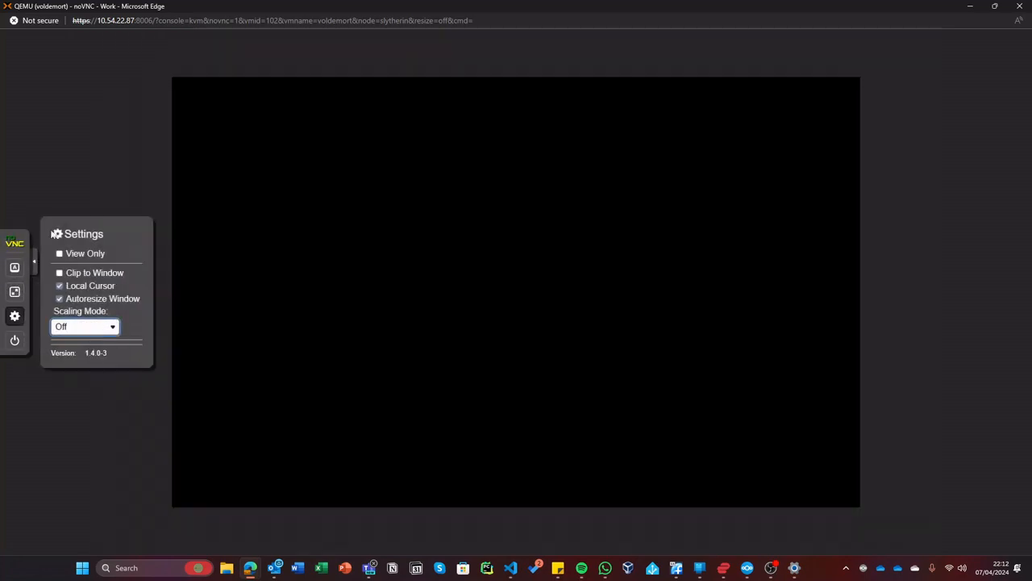
click(144, 142)
click(35, 267)
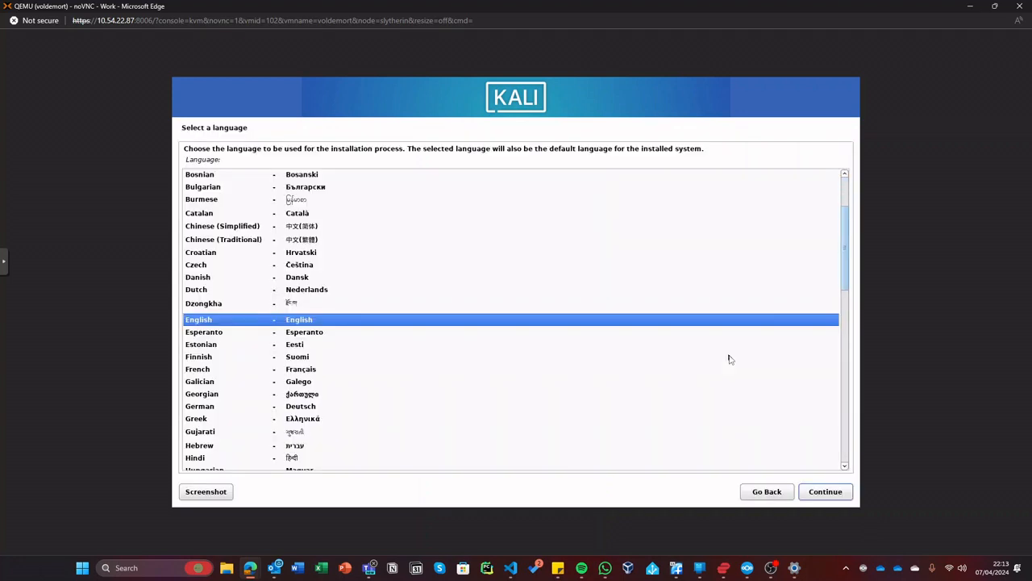
- Choose English, United Kingdom and the British English keyboard, then restore the console window smaller
click(807, 495)
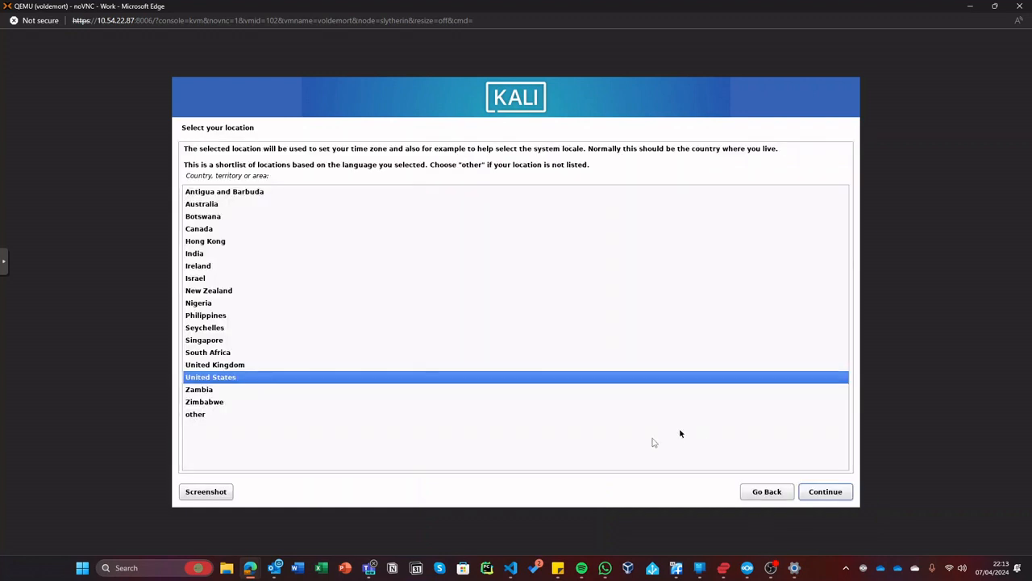
click(229, 370)
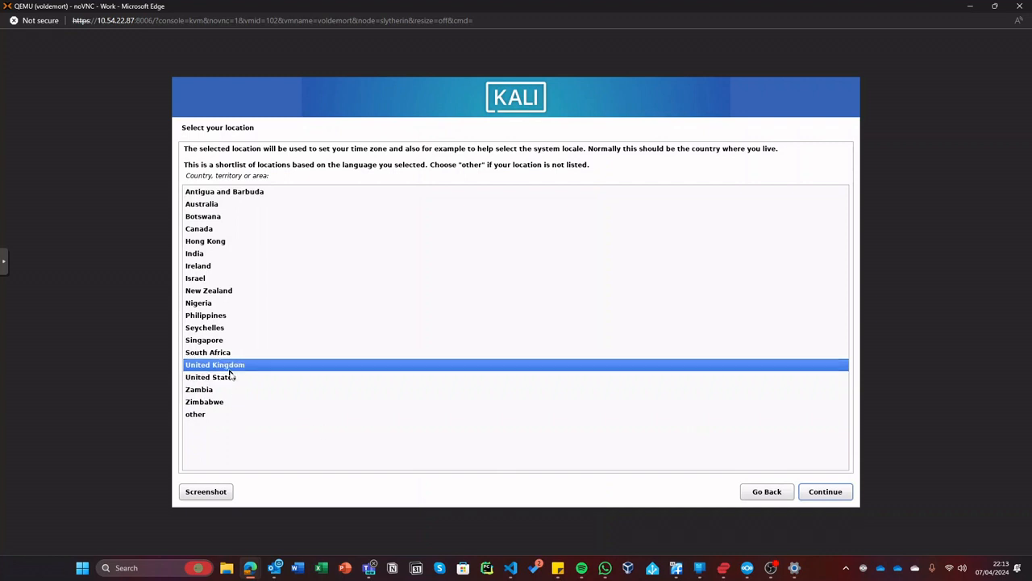
click(828, 491)
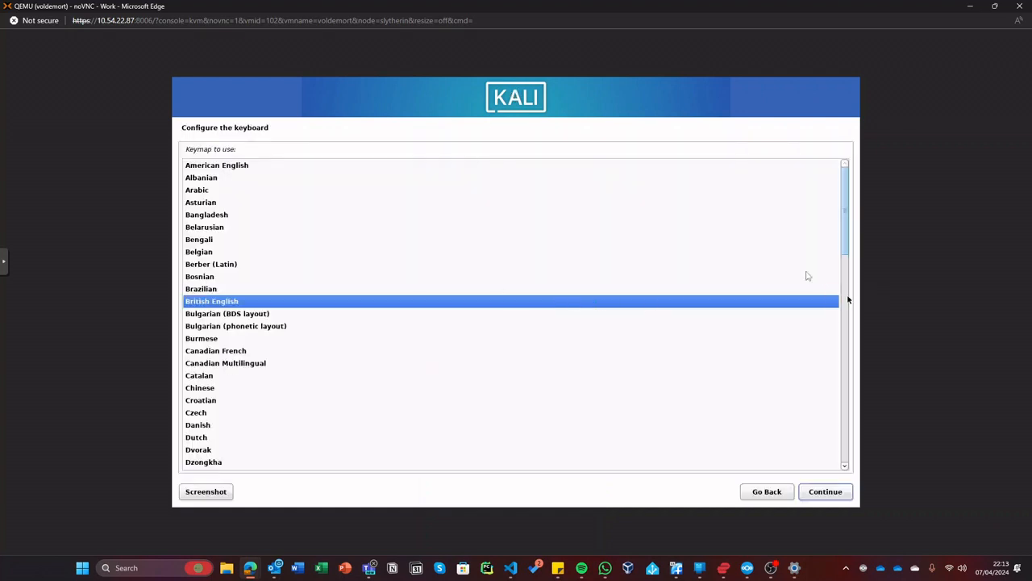
click(825, 491)
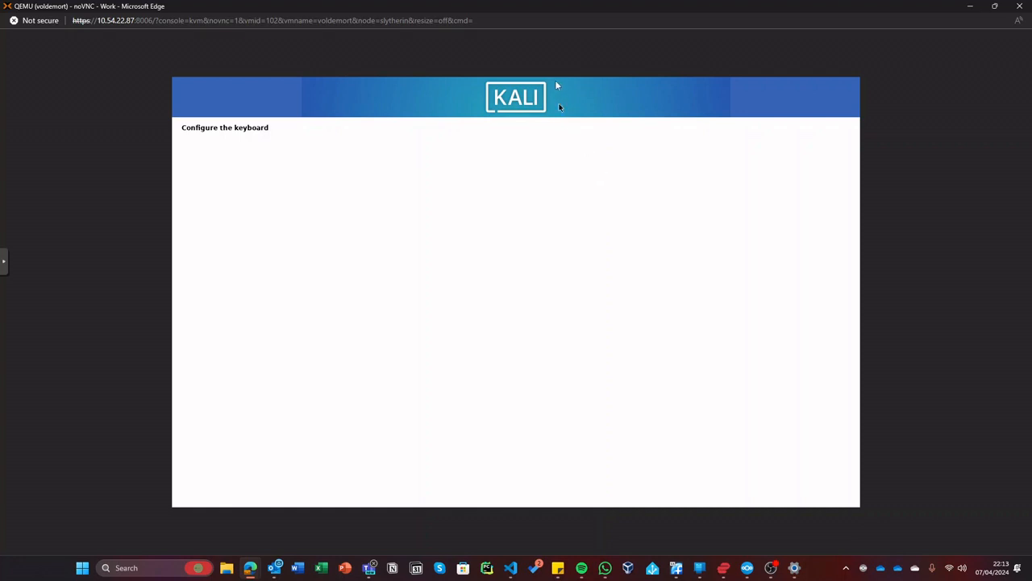
drag(588, 4, 574, 179)
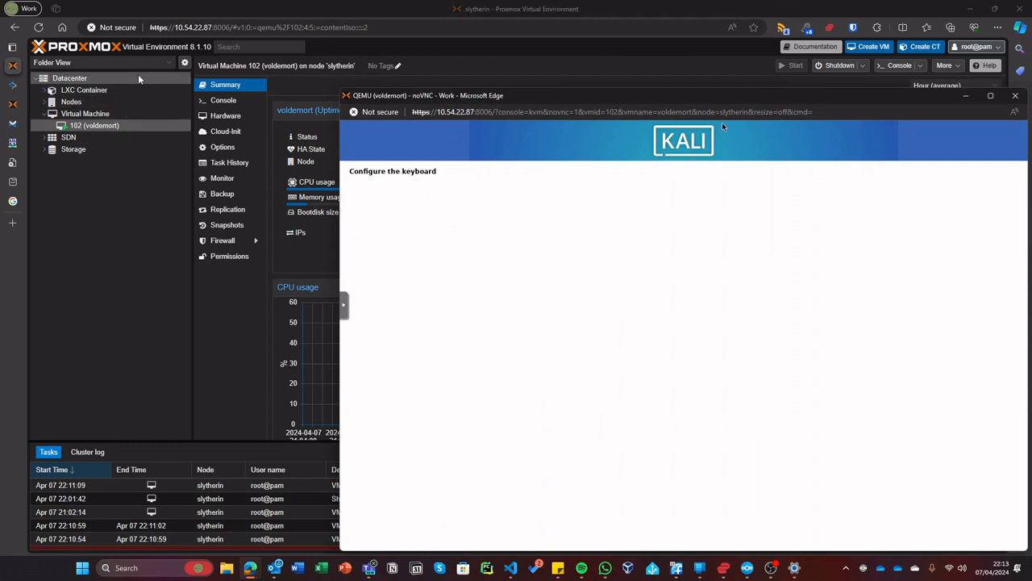
- View the slytherin node's Summary and highlight its total RAM figure
click(120, 89)
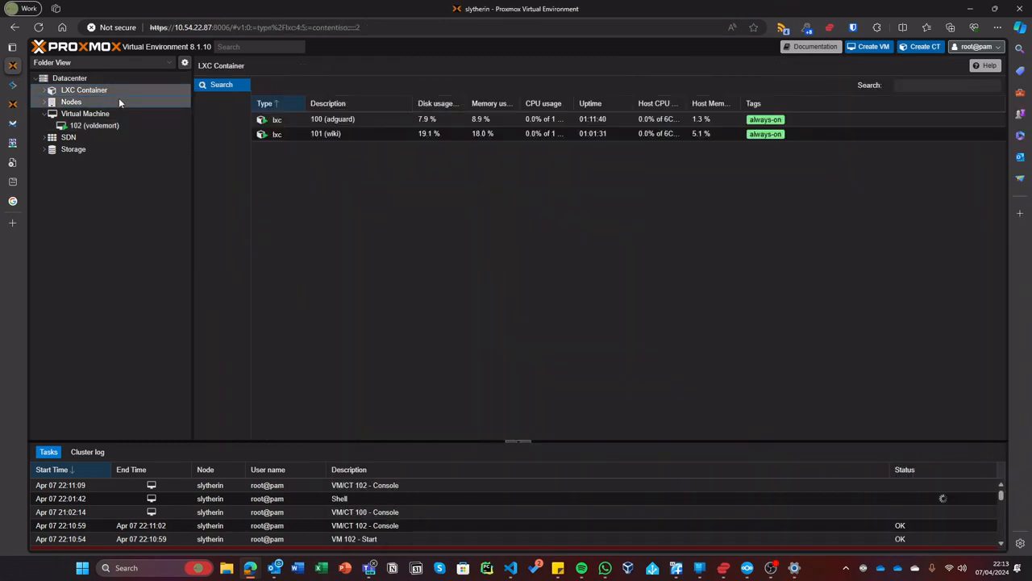
double_click(118, 102)
click(83, 113)
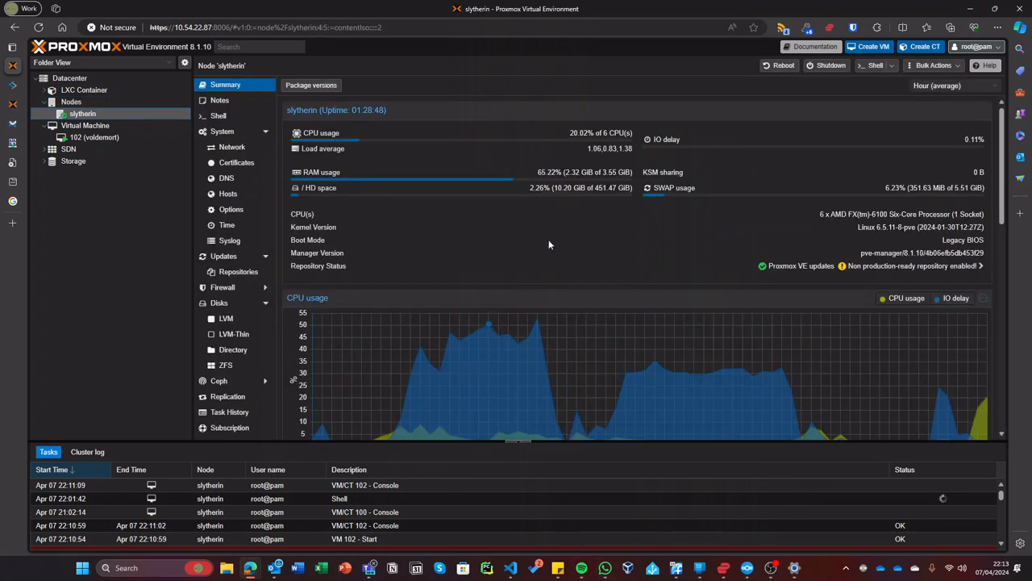
double_click(603, 172)
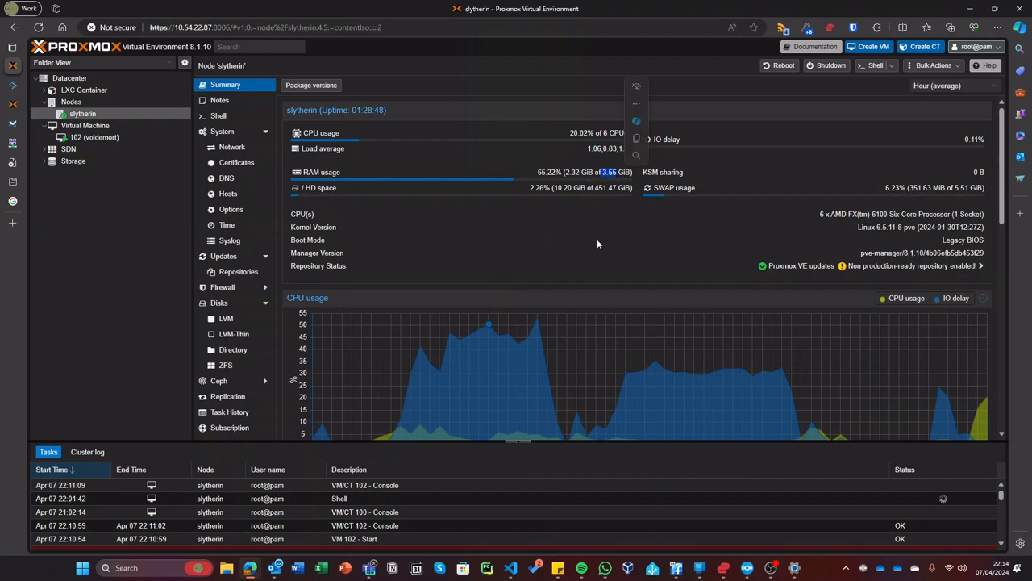
- Bring the Kali installer console window forward and move it toward the upper left
mouse_move(247, 566)
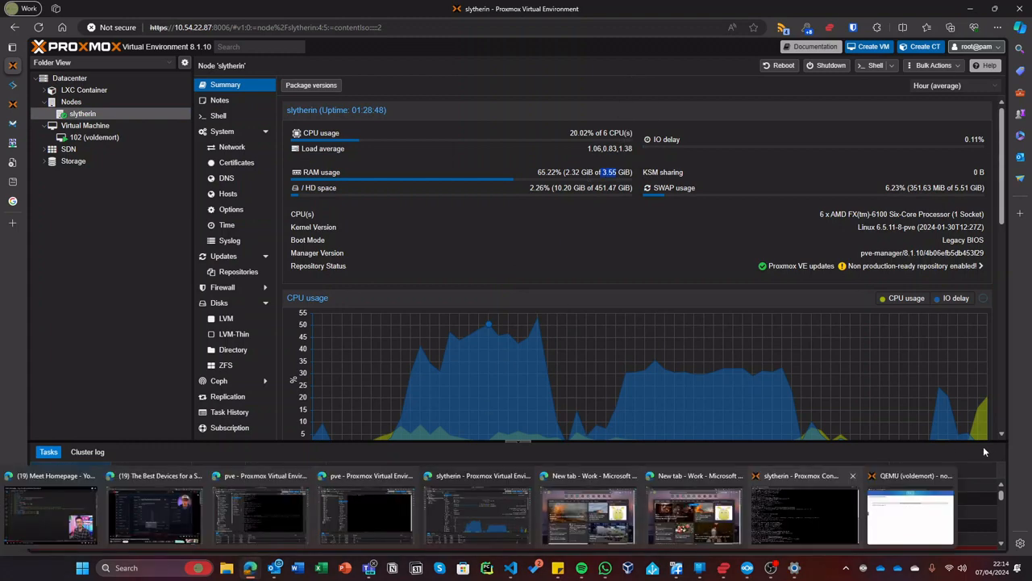
click(936, 496)
drag(761, 101, 603, 42)
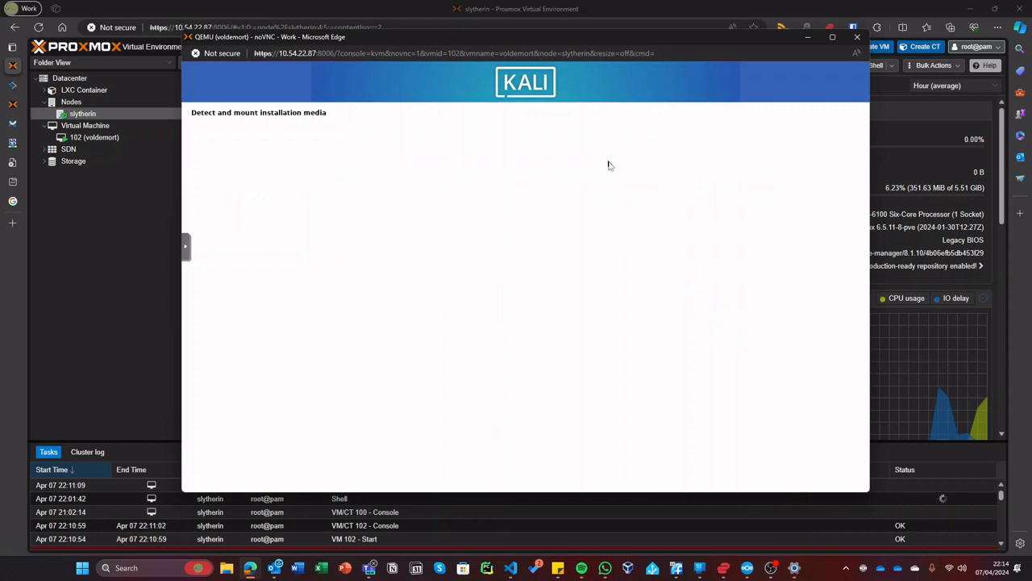
- Move the console window aside, then maximize it to fill the screen
drag(761, 39, 827, 67)
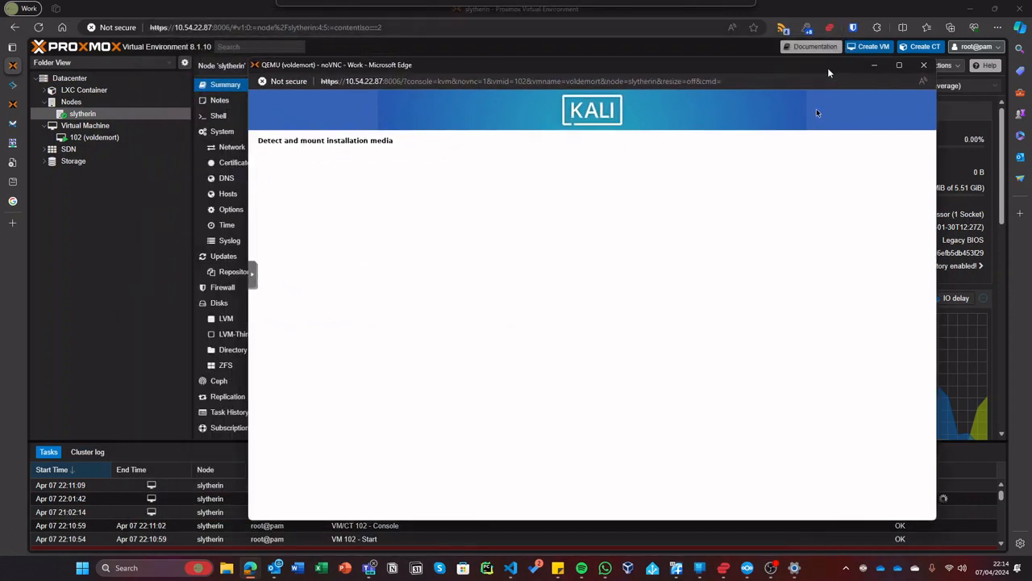
double_click(827, 67)
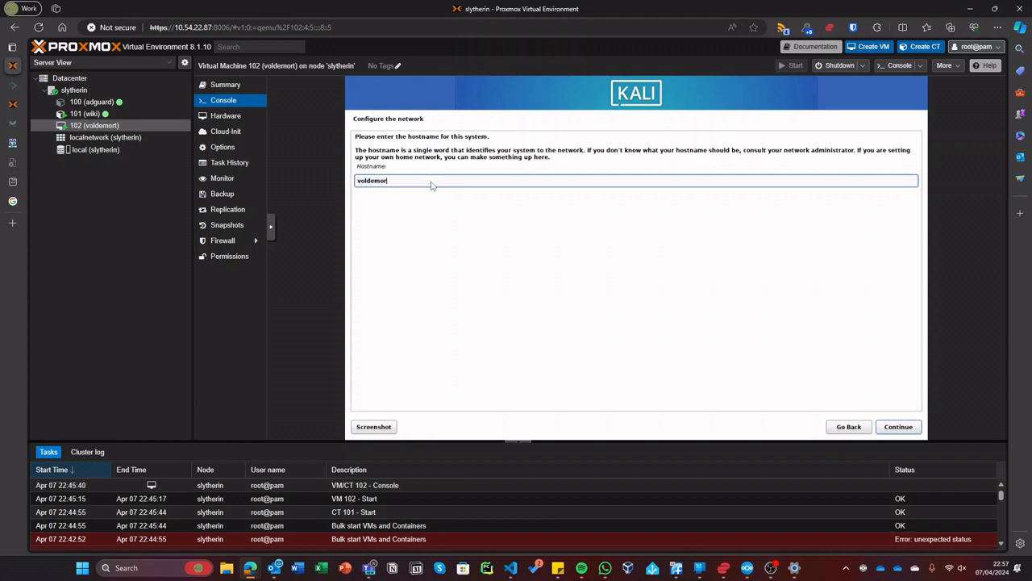
- Submit voldemort as the hostname, then review the slytherin node's memory and disk usage
key(Return)
key(Return)
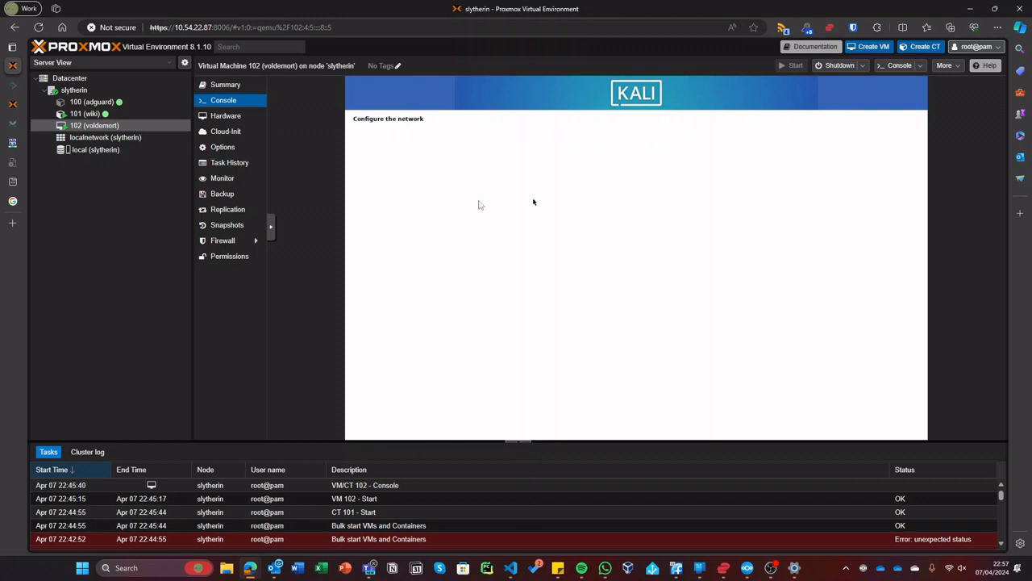
click(225, 85)
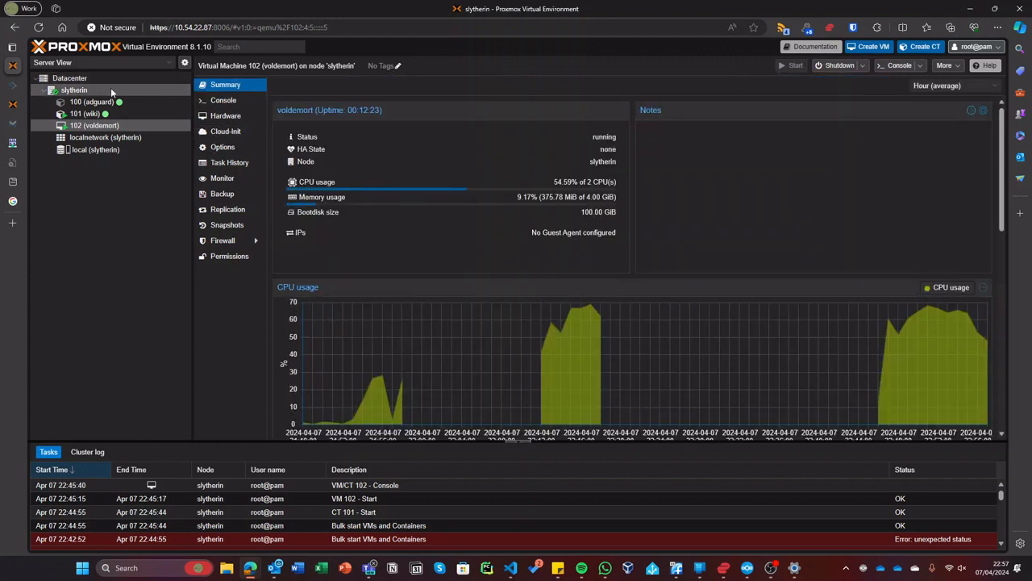
click(111, 90)
drag(566, 174, 691, 188)
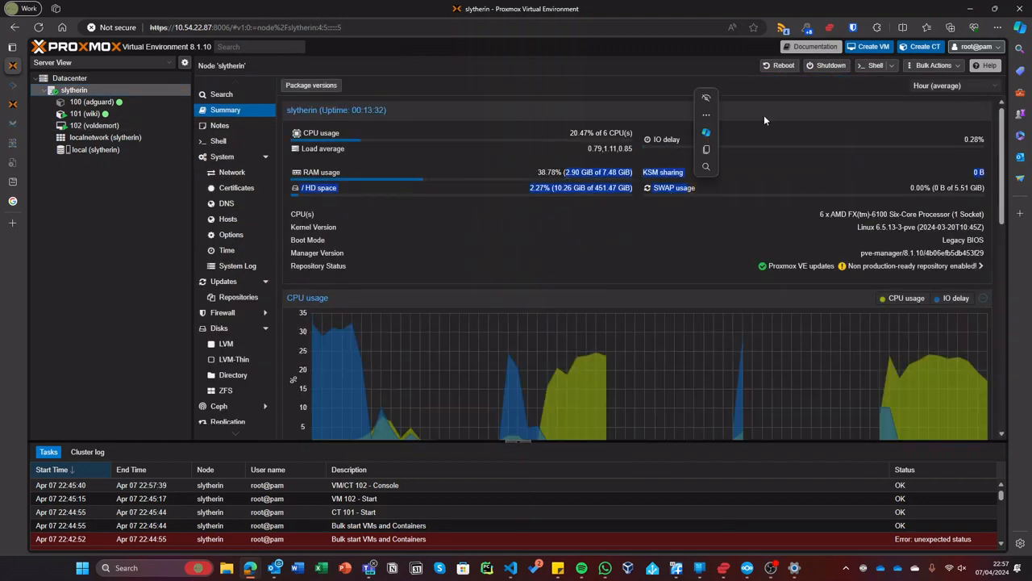
- Open VM 102 voldemort's console in a new maximized window
click(144, 123)
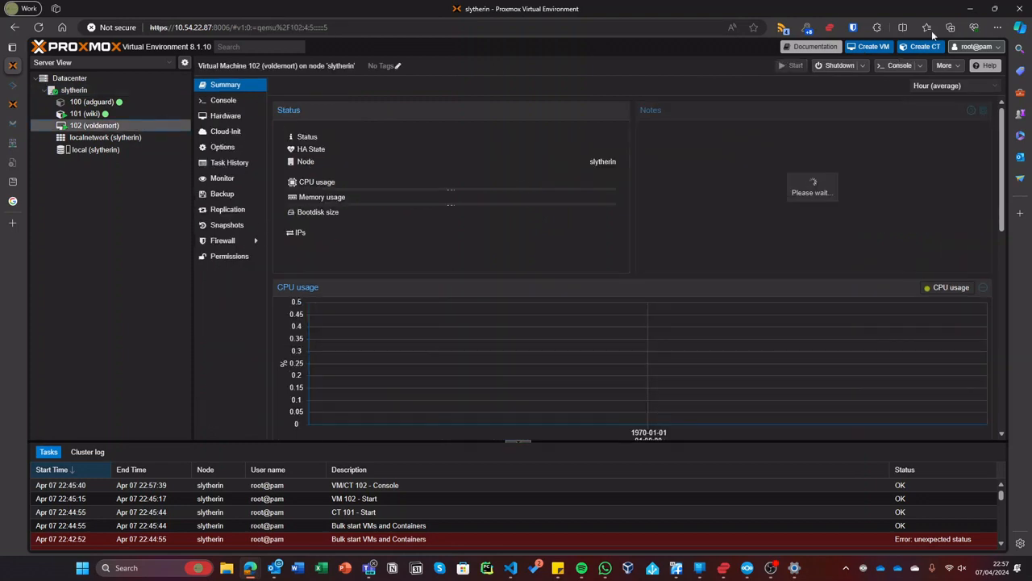
click(896, 65)
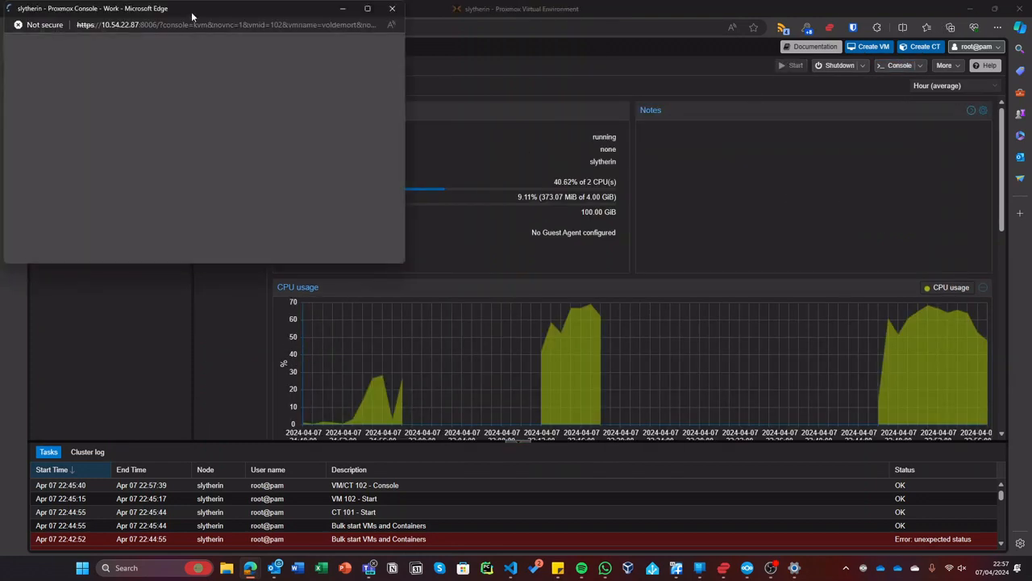
double_click(191, 11)
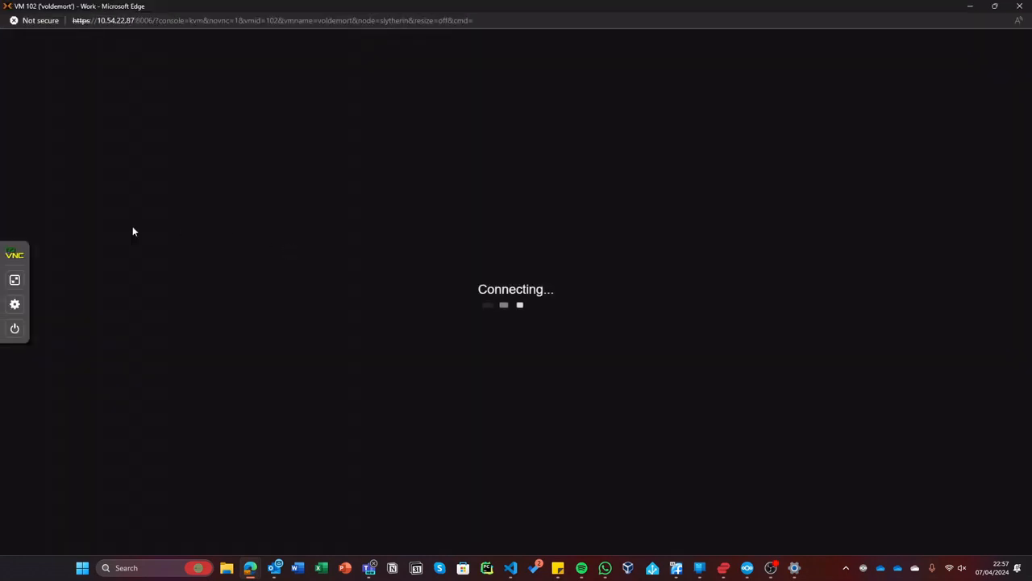
- Make the console full screen, enter a full name, and reopen the Set up users and passwords step
click(14, 292)
click(15, 293)
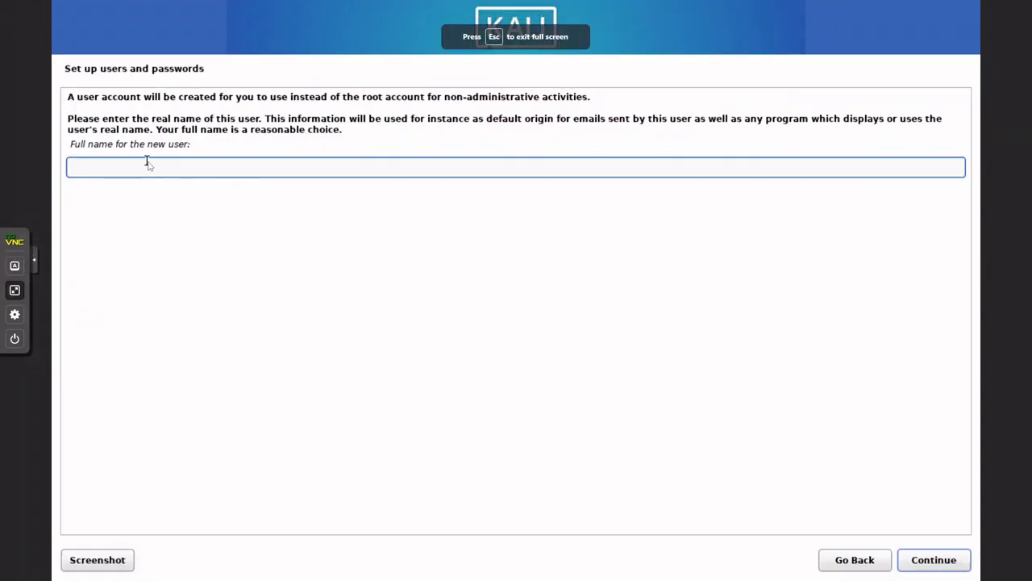
text(voldemort)
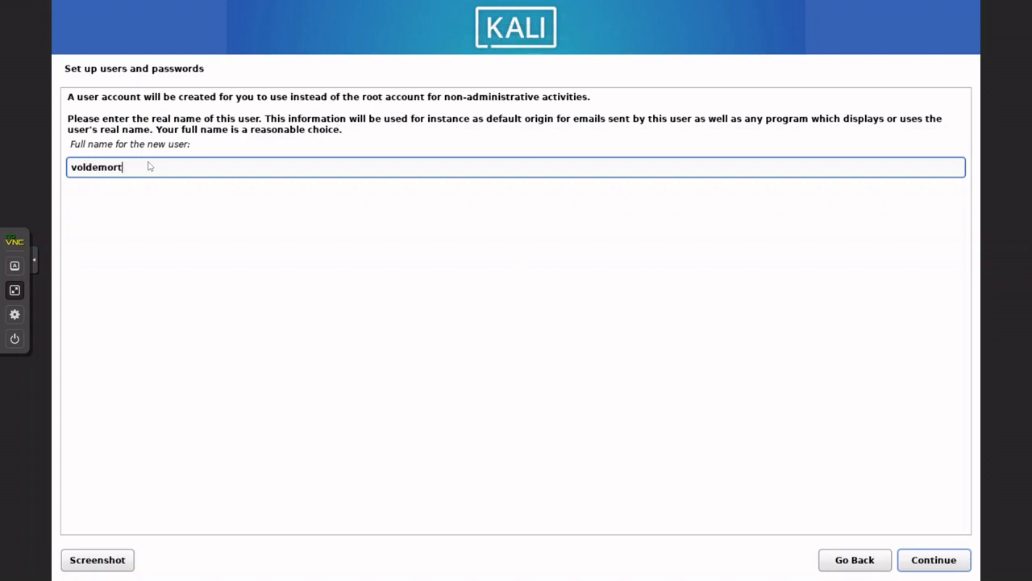
key(Return)
key(Return)
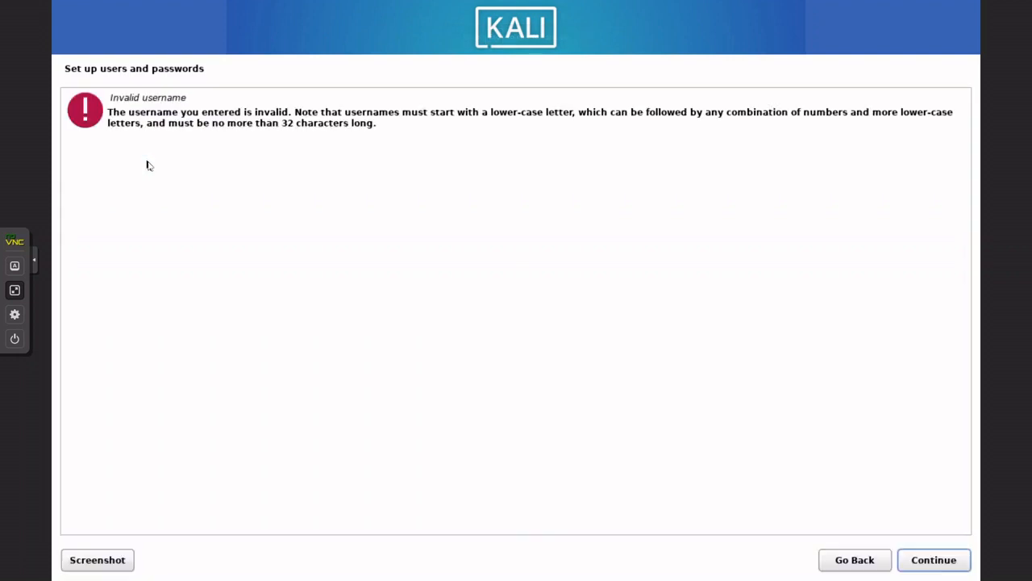
click(924, 559)
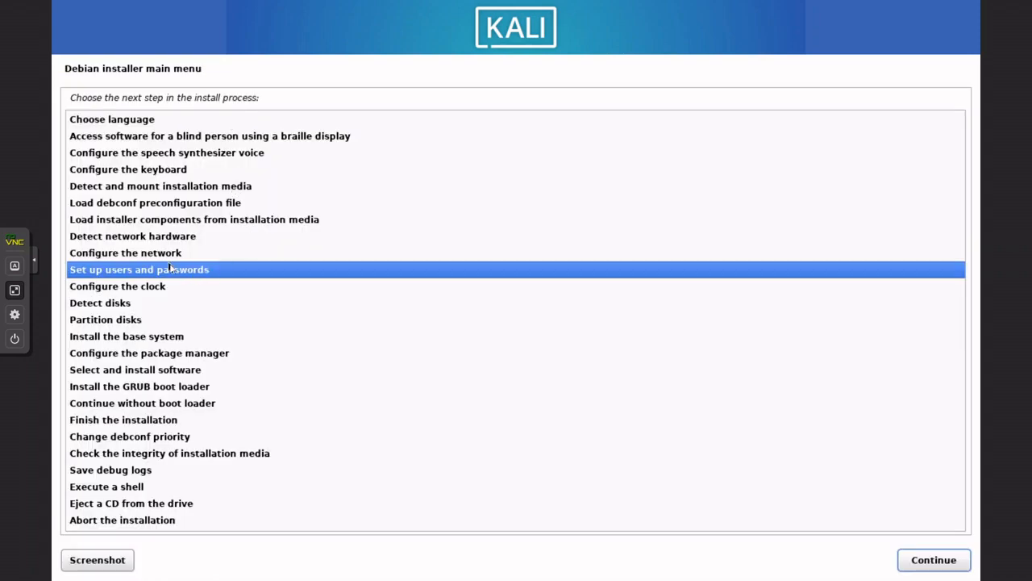
double_click(190, 268)
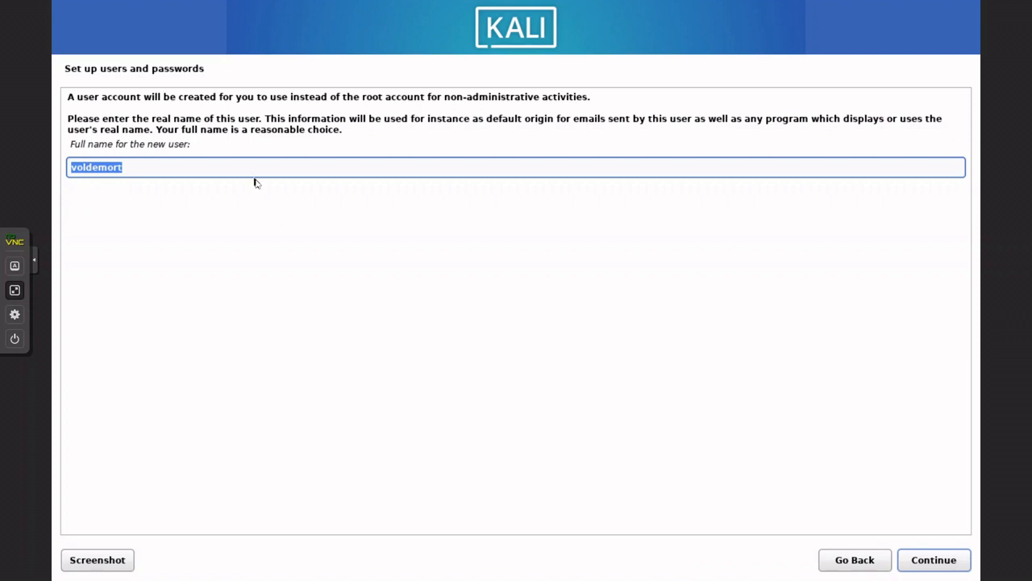
- Confirm the full name, set username voldemort, and enter and confirm the account password
key(Return)
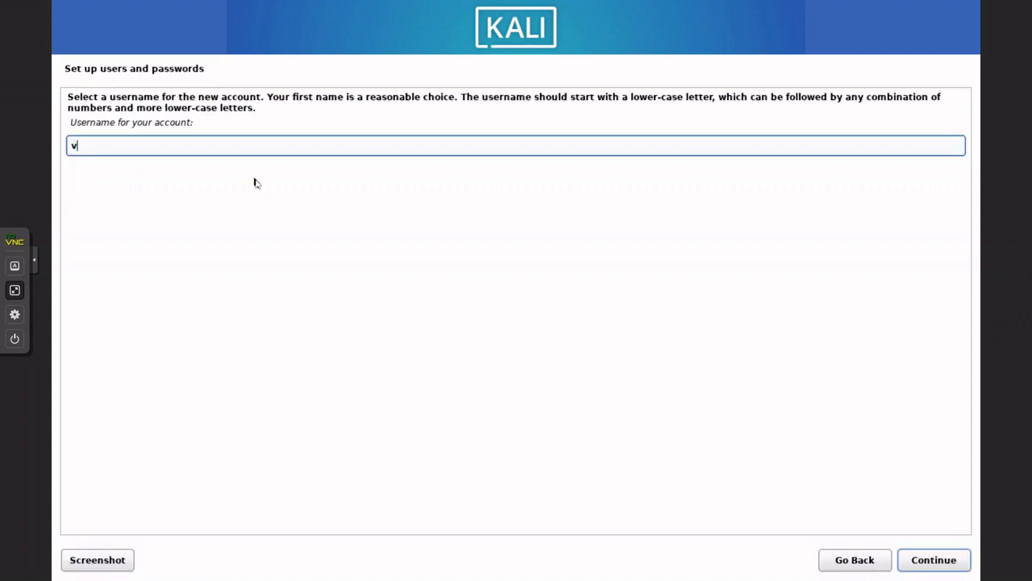
key(Return)
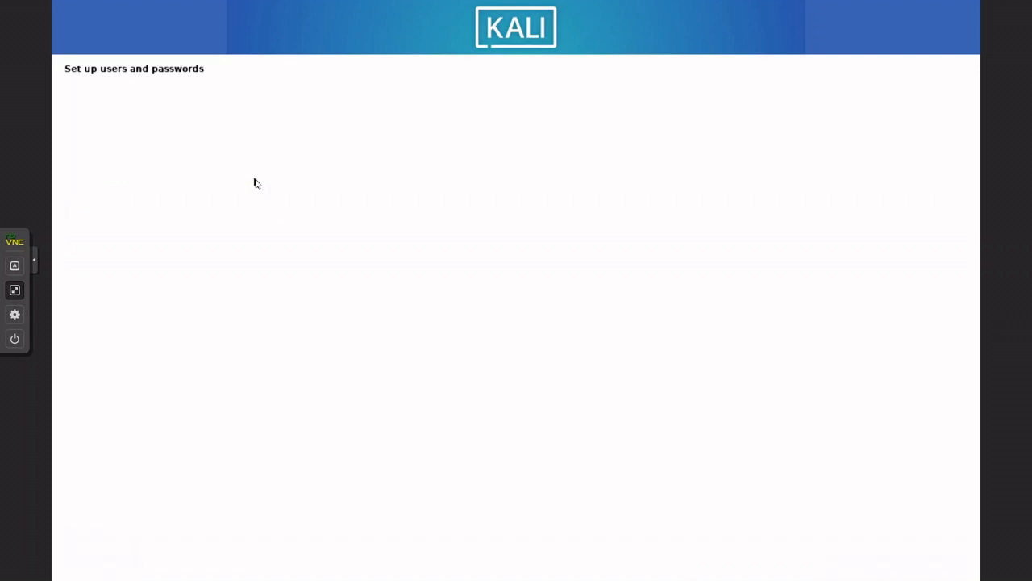
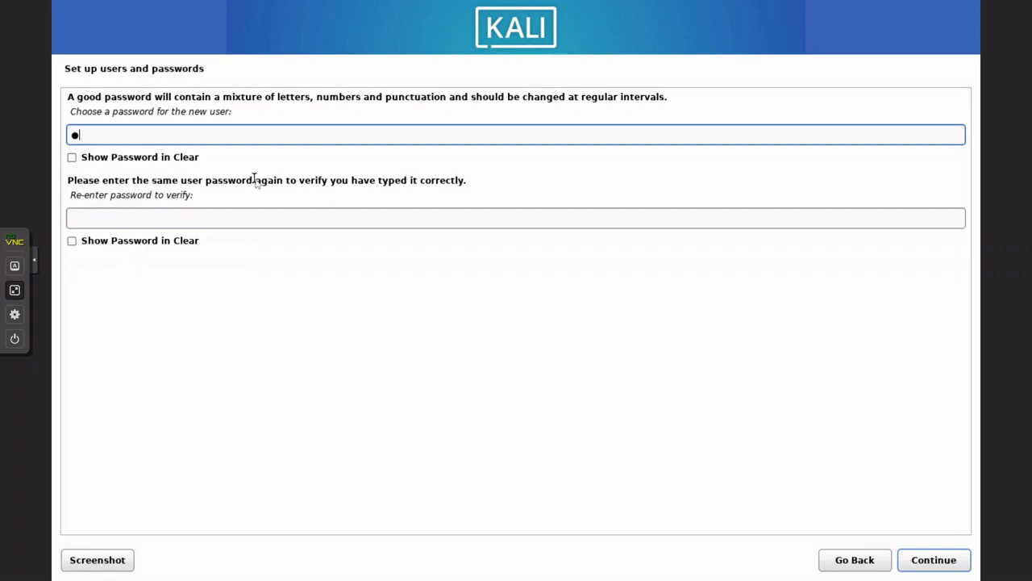
key(Tab)
key(Tab)
key(Tab)
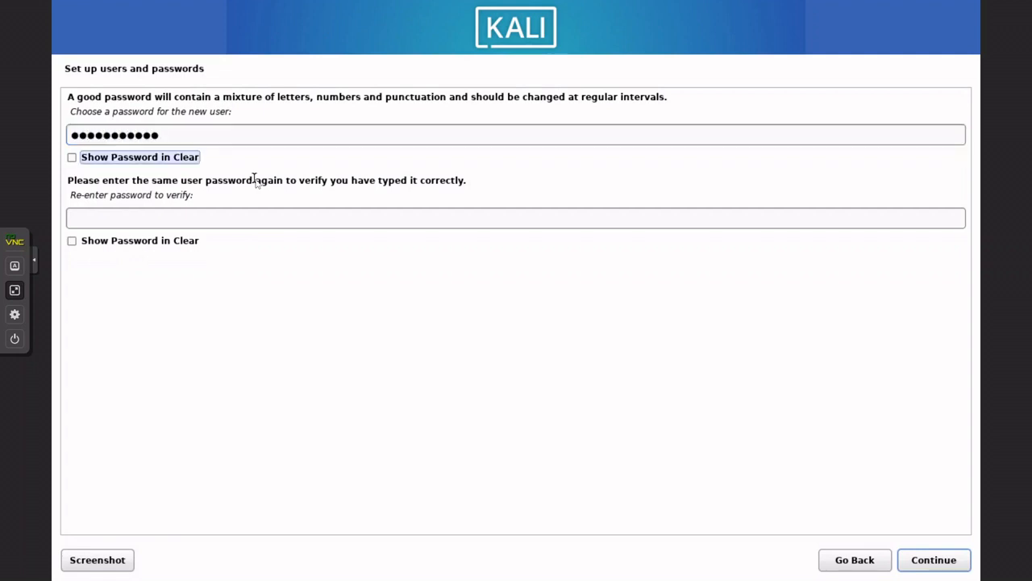
click(254, 218)
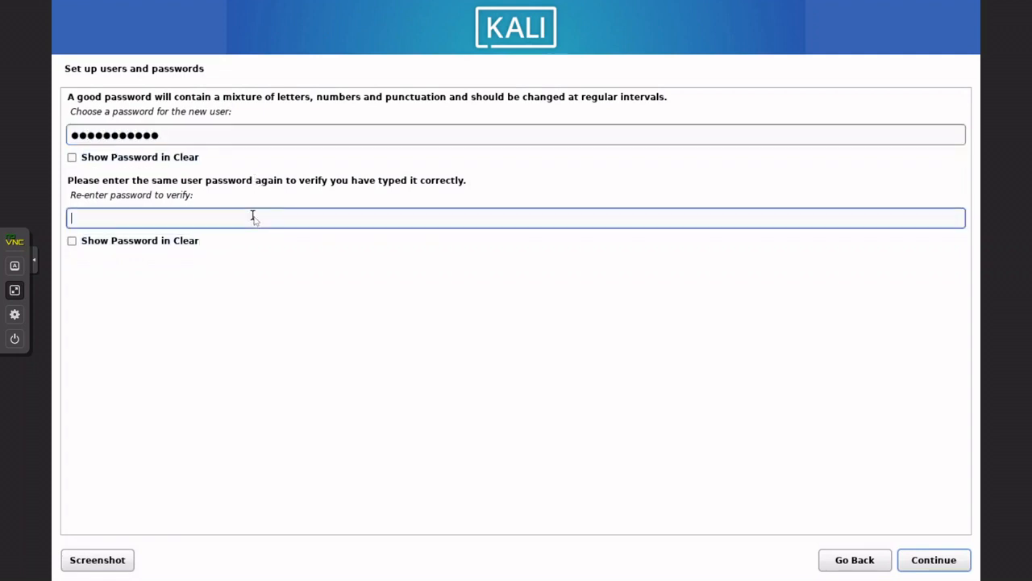
key(Return)
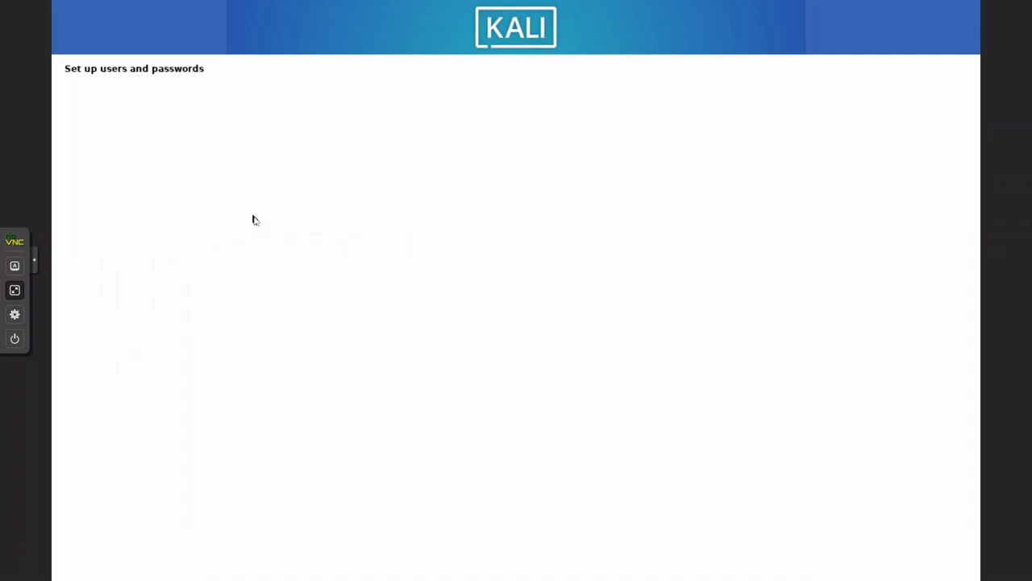
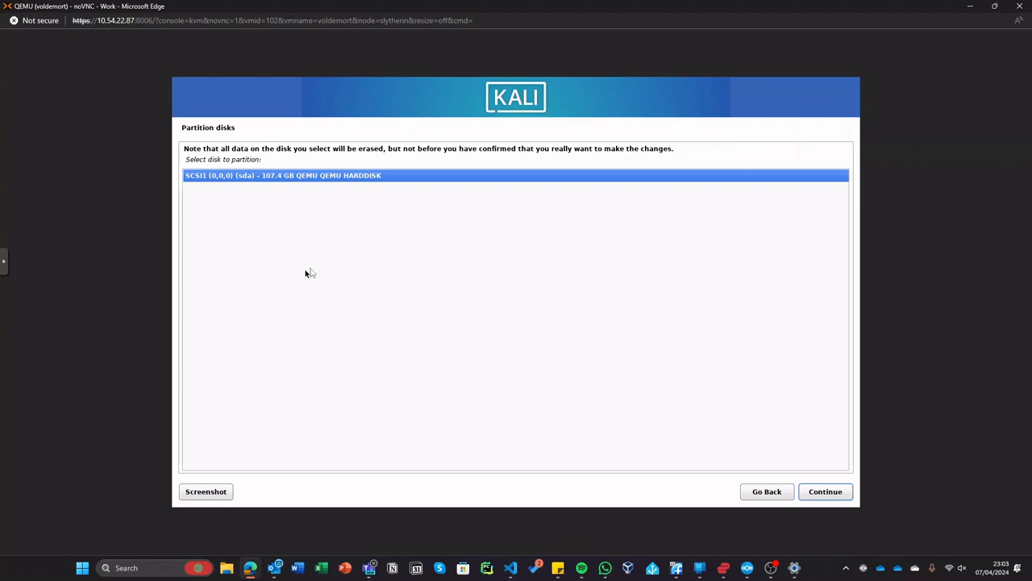
- In the Kali installer, pick the 107.4 GB SCSI1 sda disk and 'All files in one partition'
drag(263, 160, 231, 160)
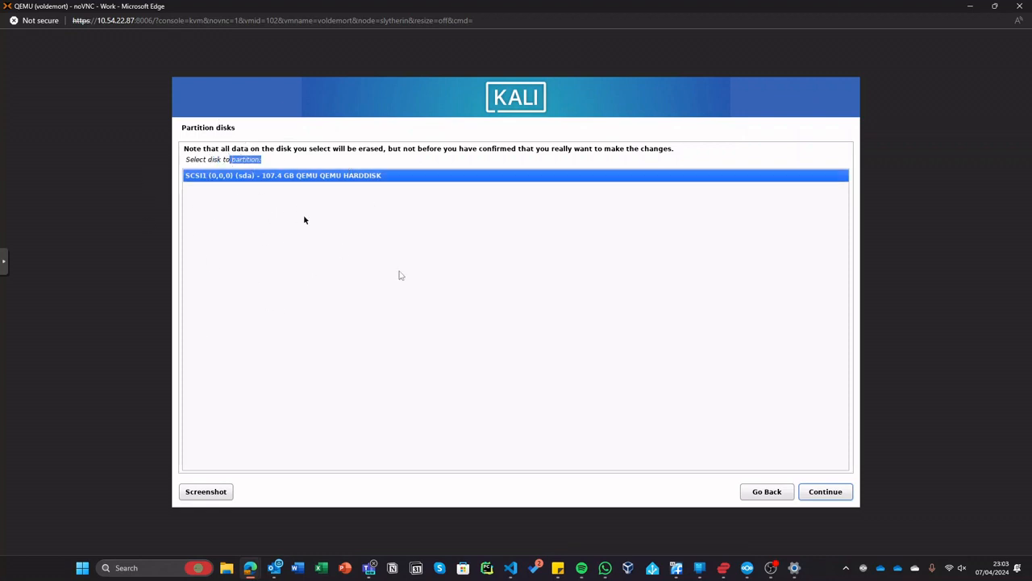
click(406, 224)
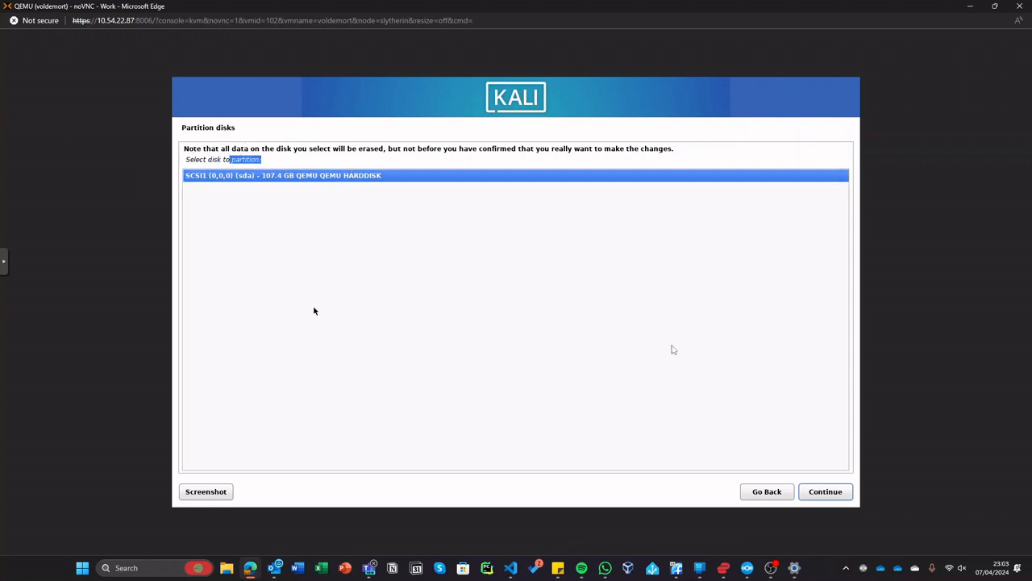
click(823, 491)
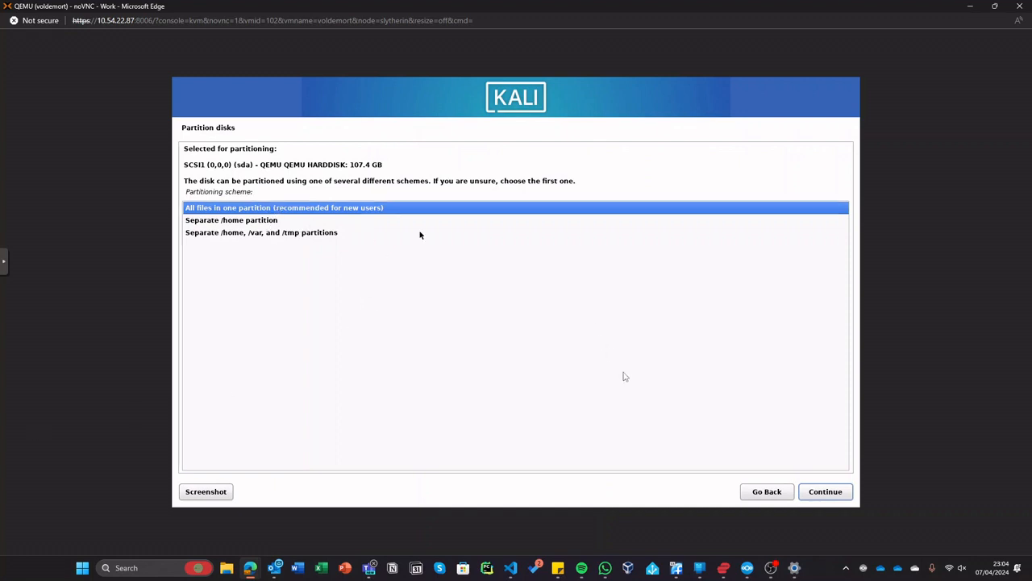
click(823, 494)
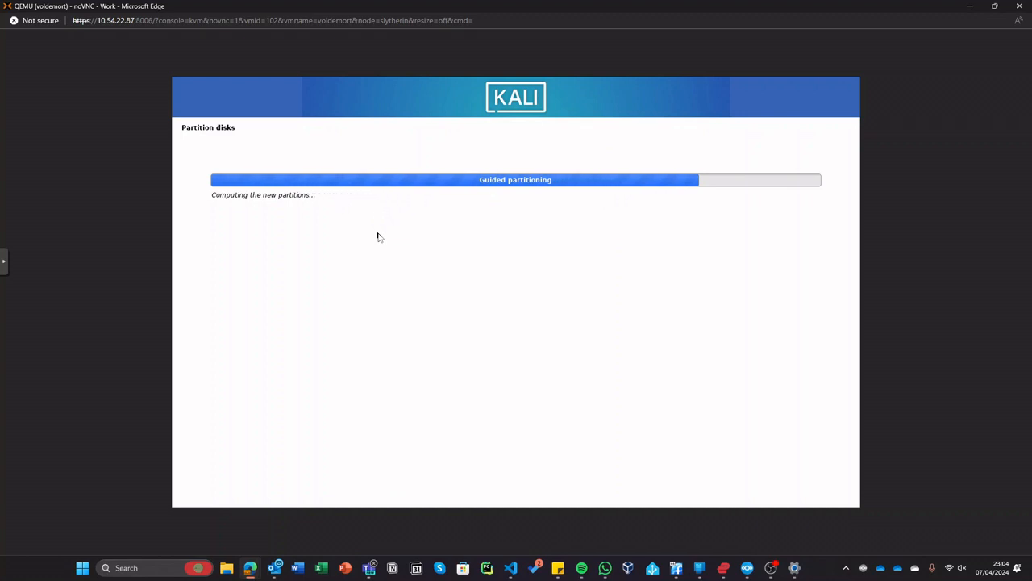
drag(476, 10, 240, 11)
- Review VM 102's summary and the slytherin node's summary in Proxmox
click(753, 145)
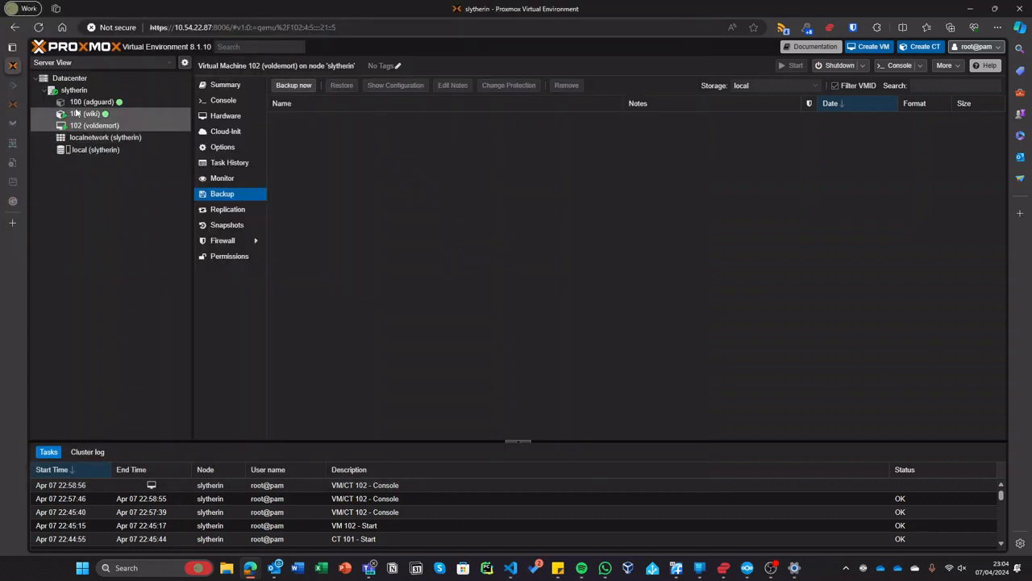
click(226, 86)
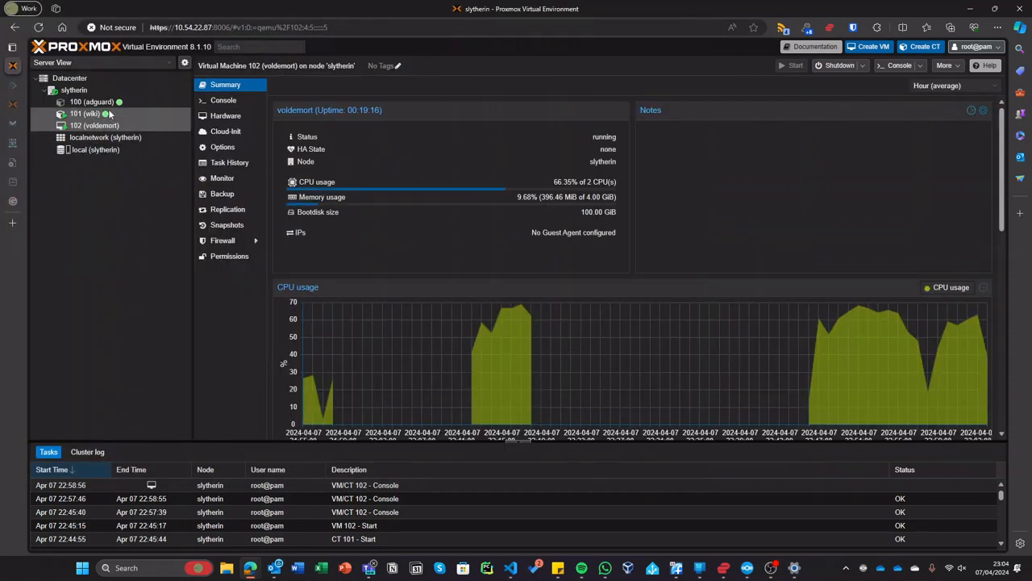
click(74, 89)
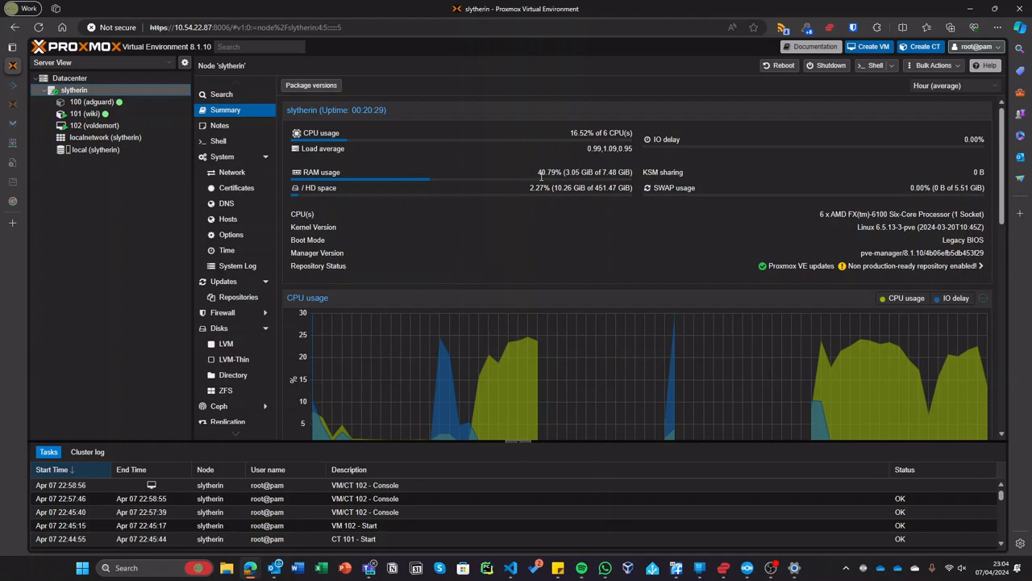
drag(647, 19, 595, 197)
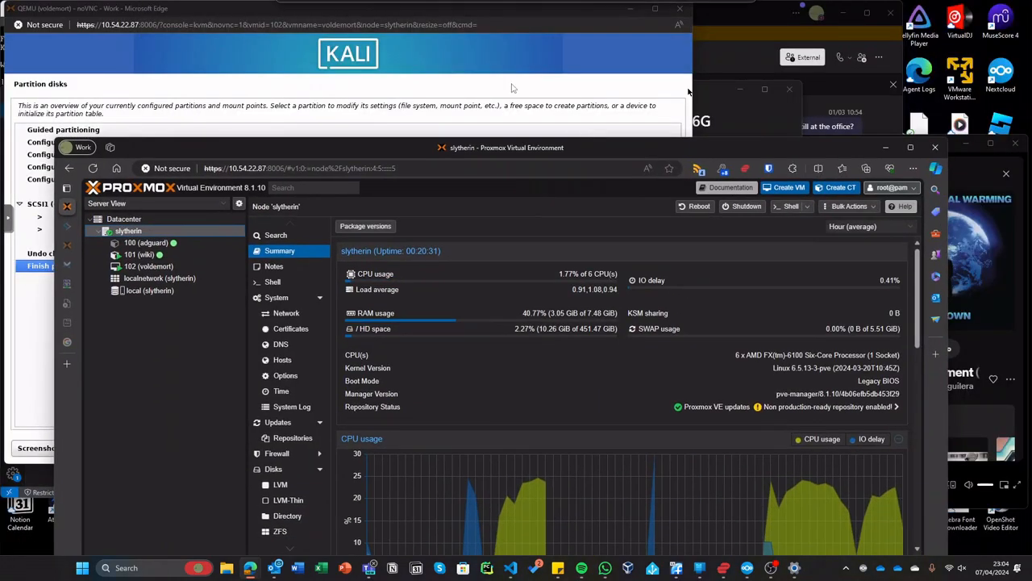
- Choose 'Finish partitioning and write changes to disk' in the installer console
click(448, 35)
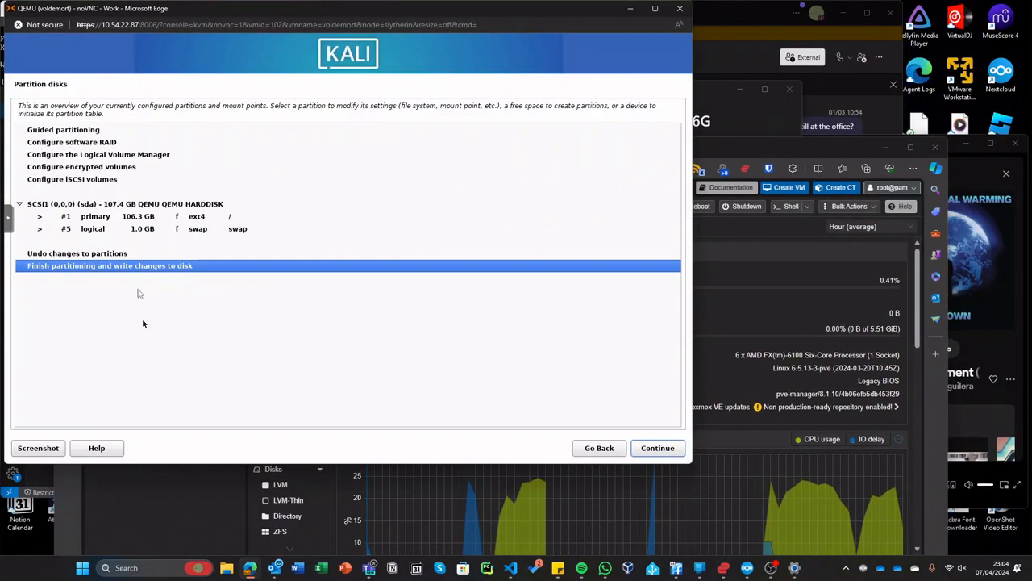
click(658, 448)
click(655, 8)
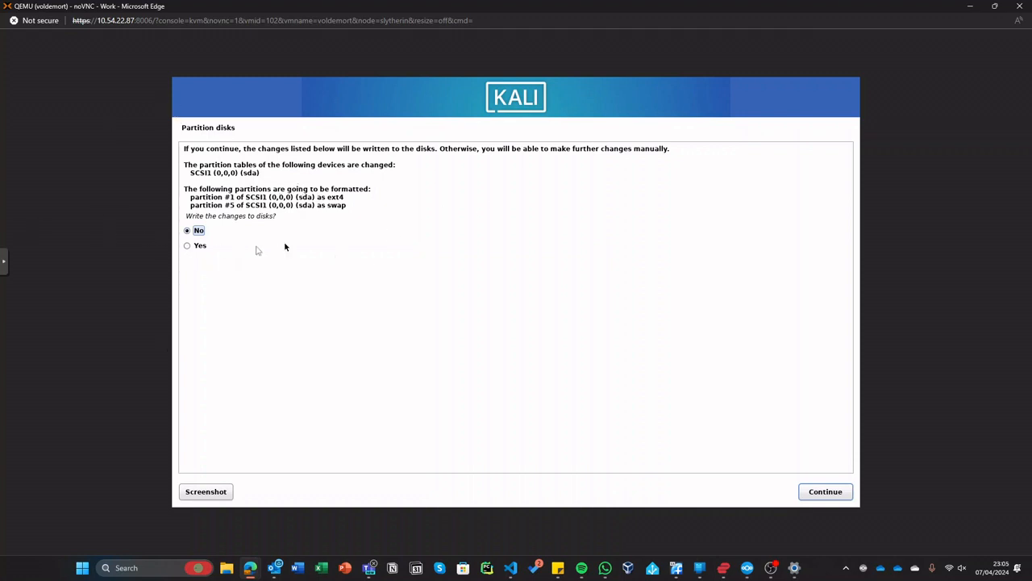
- Answer Yes to writing the ext4 and swap partition changes to disk
click(192, 247)
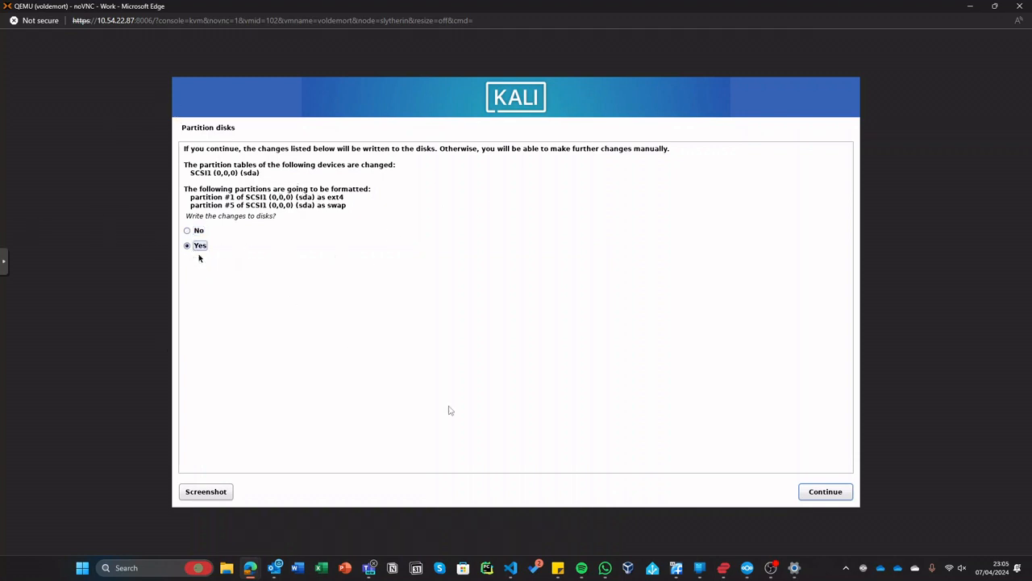
click(825, 492)
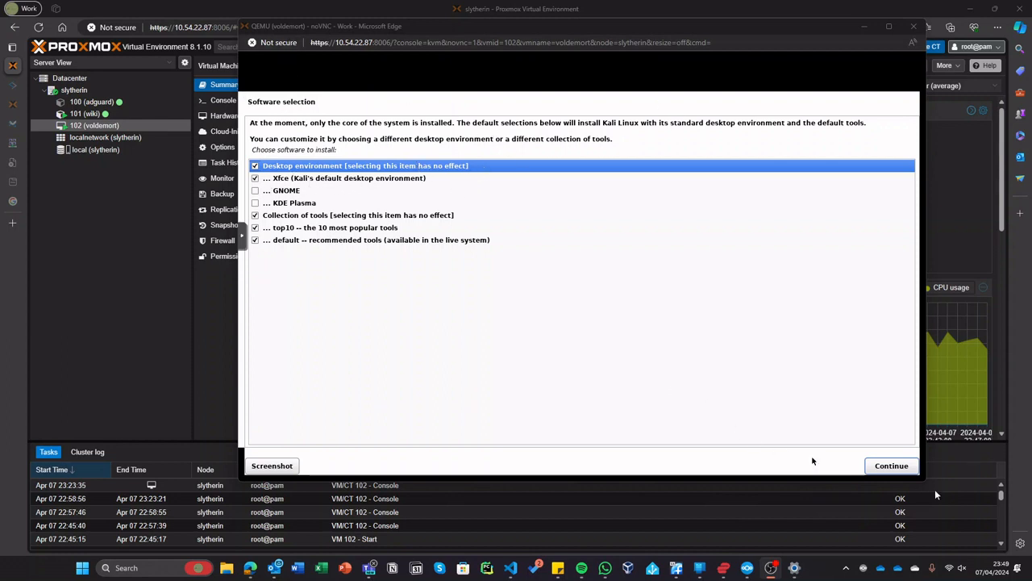
- Accept the default software selection, log into Kali with the account password, then close the console
click(885, 470)
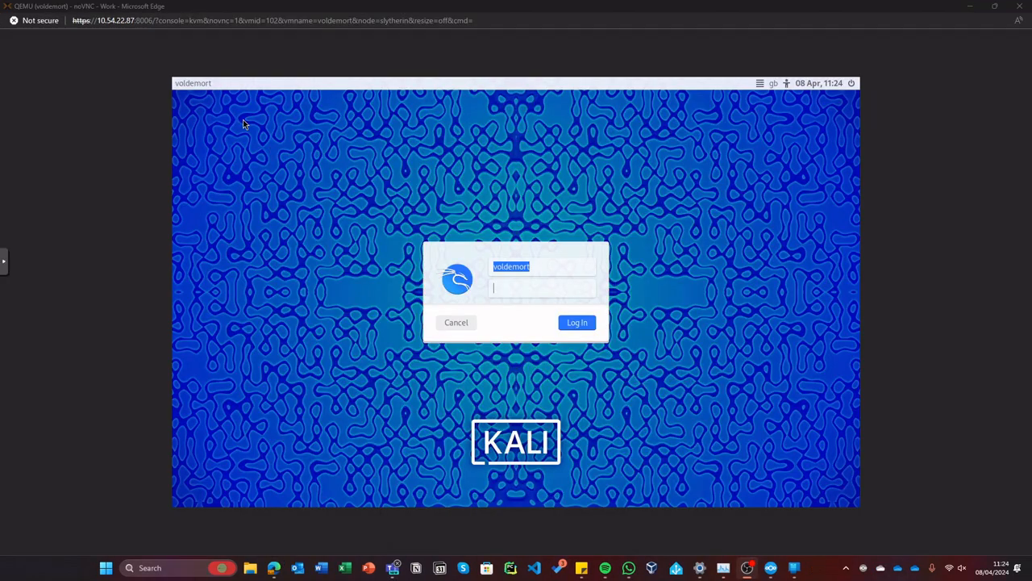
click(605, 257)
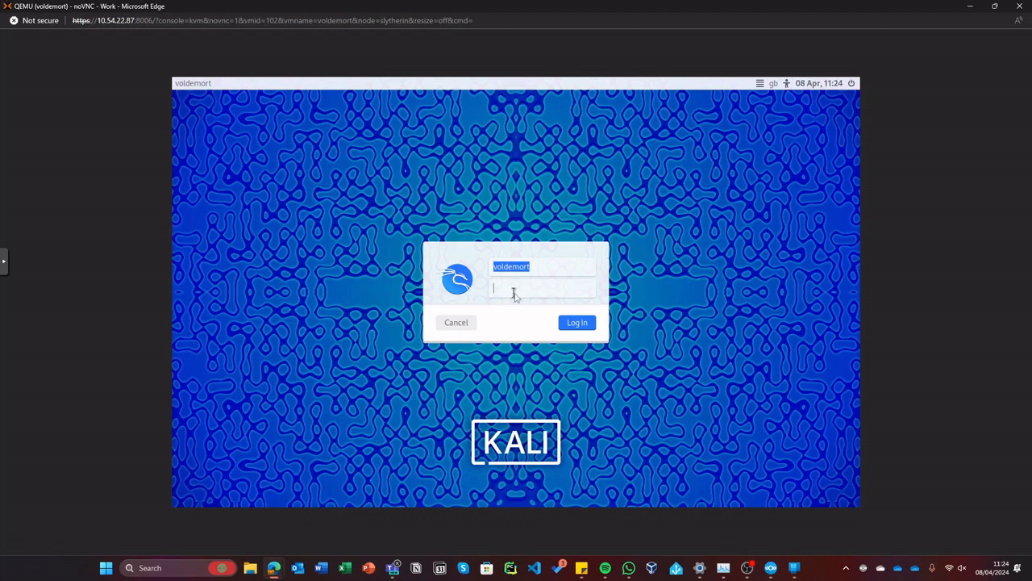
text(•••••••••••)
key(Return)
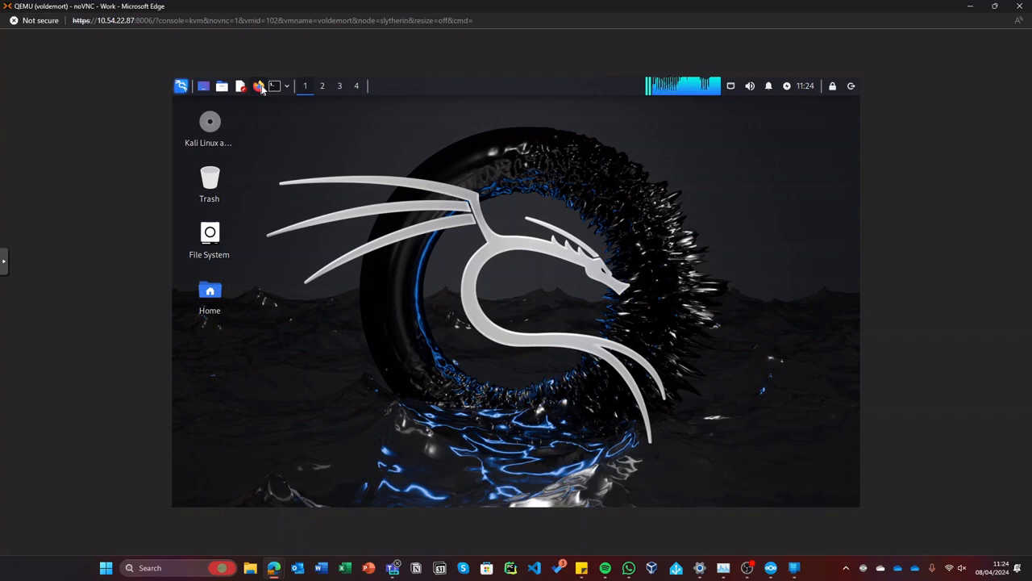
right_click(362, 153)
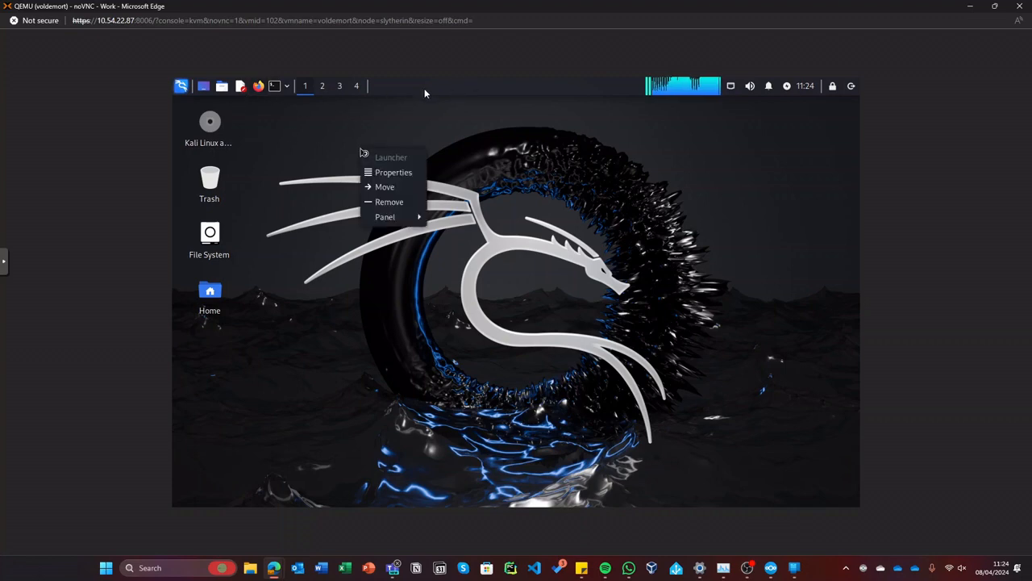
click(1019, 6)
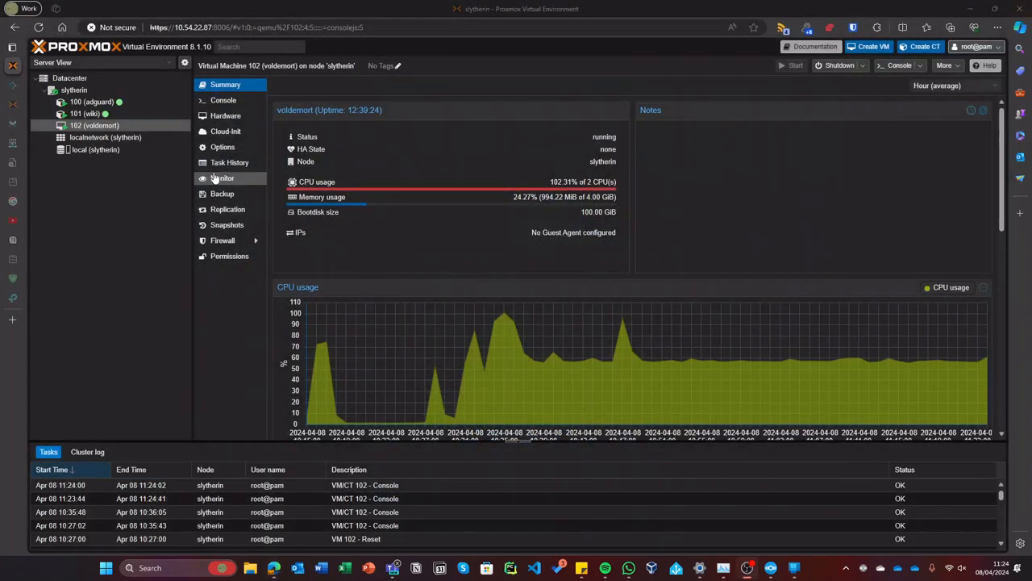
- Stop VM 102 (voldemort) from the tree's context menu, then open a new browser tab
right_click(145, 128)
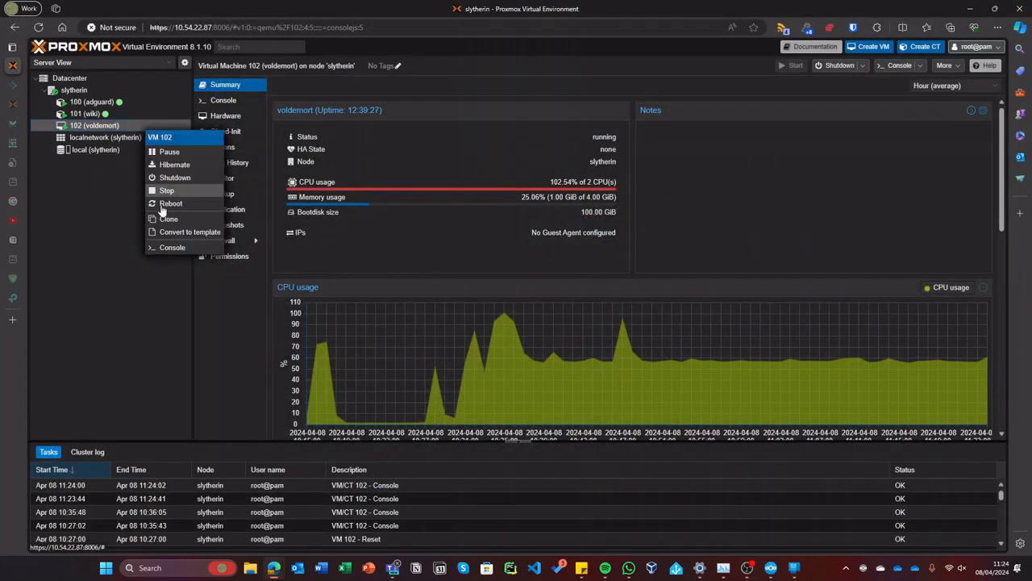
click(169, 190)
click(498, 318)
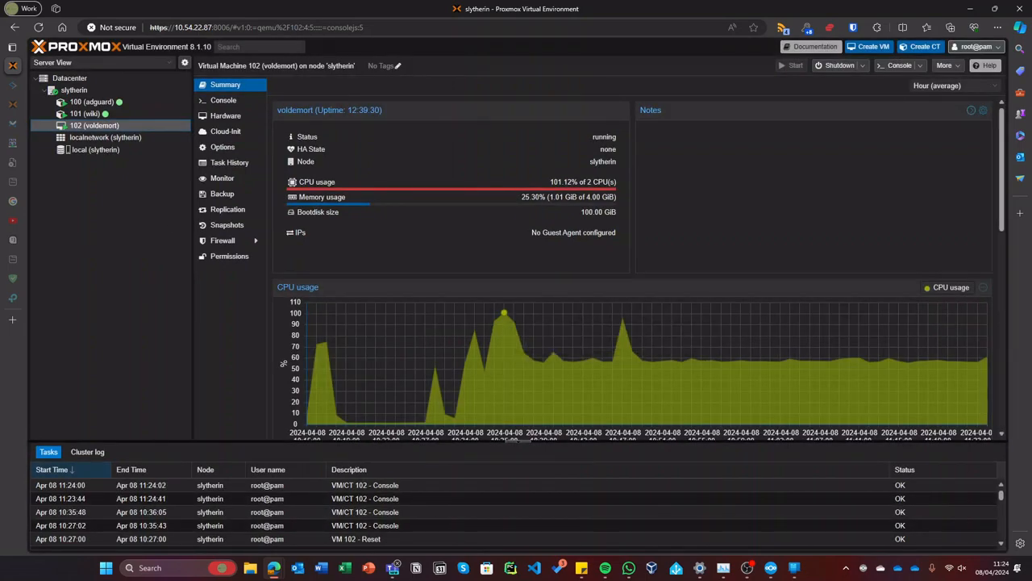
click(17, 325)
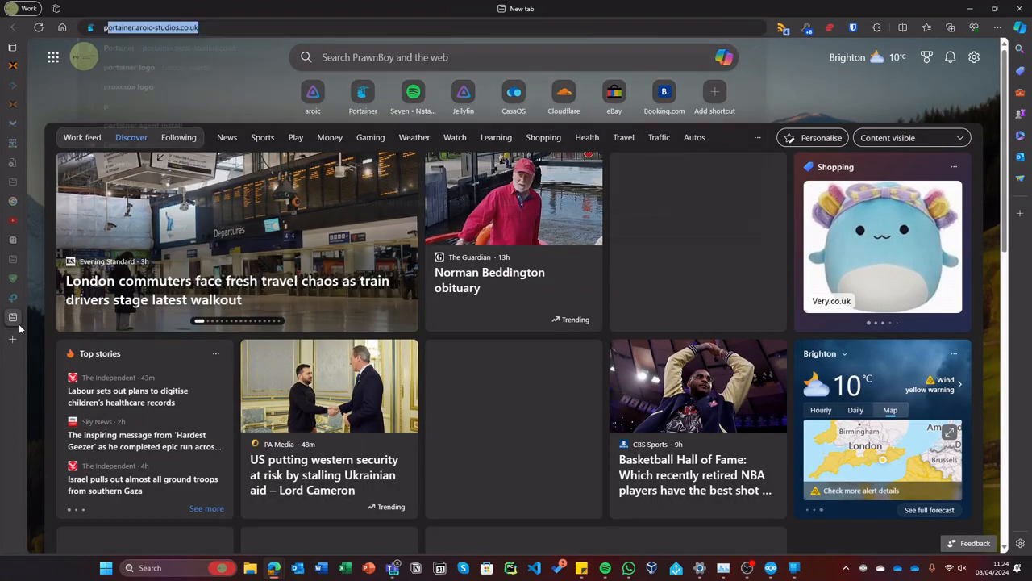
- Copy the Home Assistant OS VM command from the Helper-Scripts site and return to slytherin
text(pr)
key(Return)
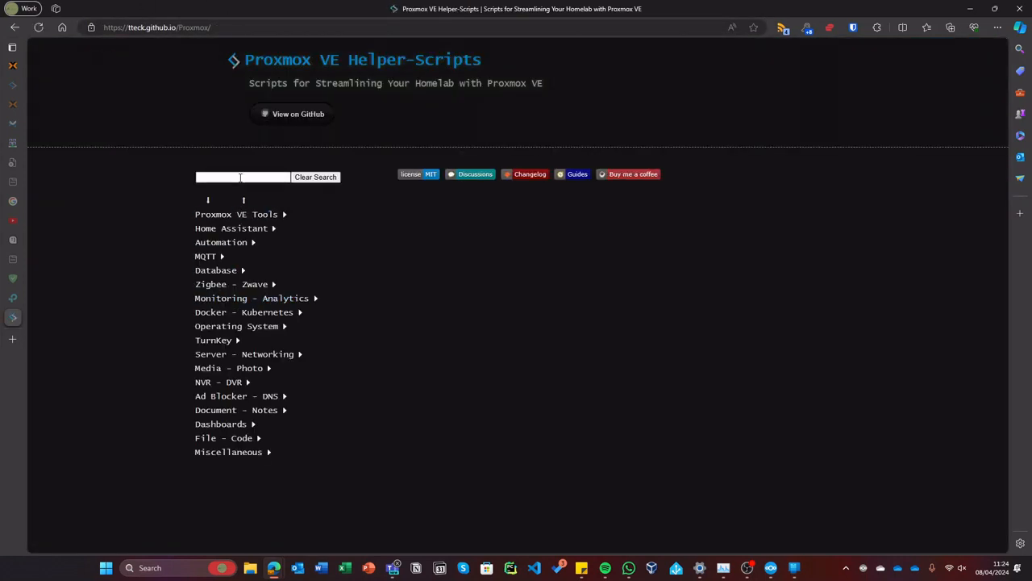
click(232, 229)
click(265, 243)
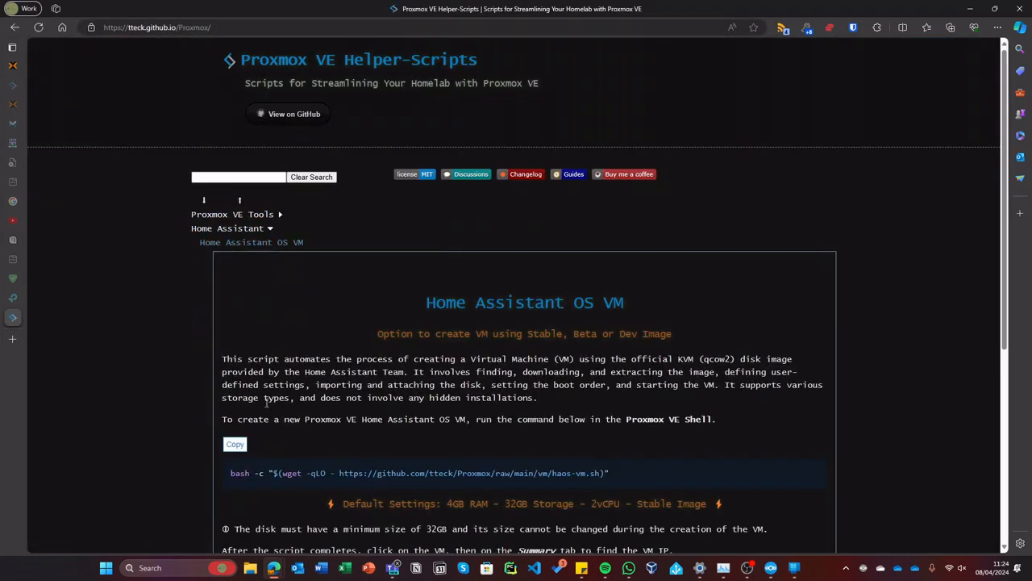
scroll(333, 450, down, 3)
click(239, 265)
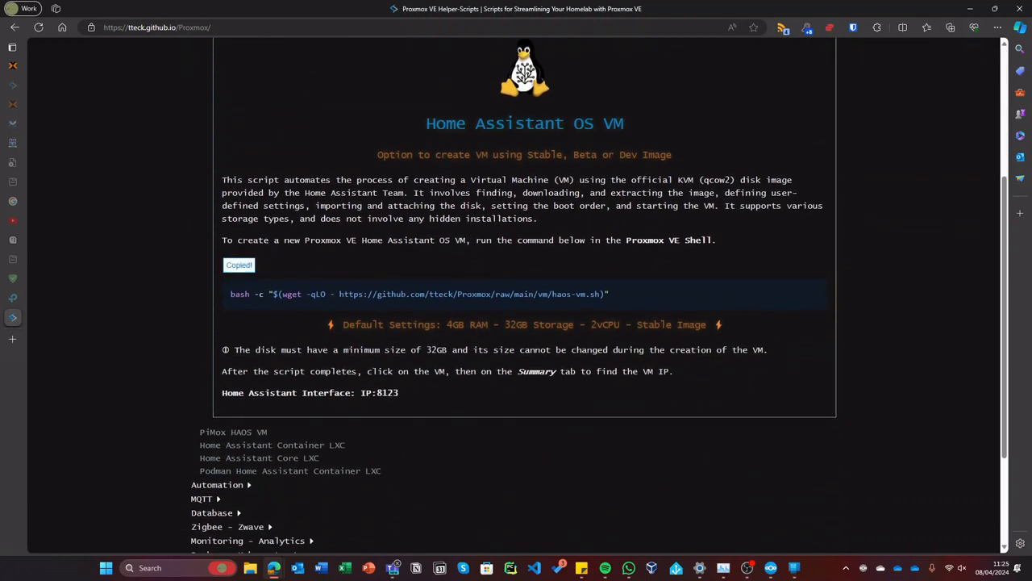
mouse_move(16, 300)
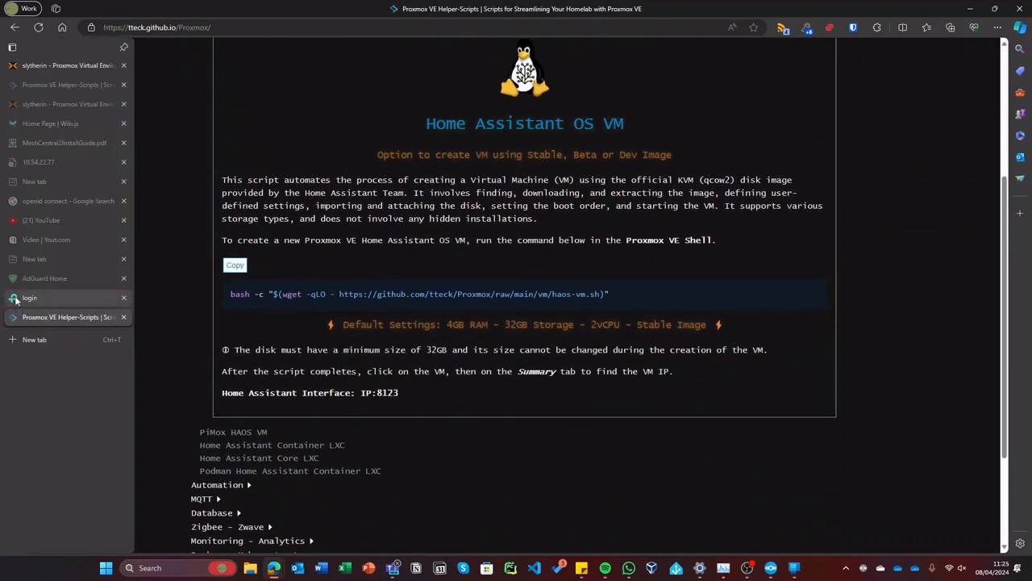
click(56, 66)
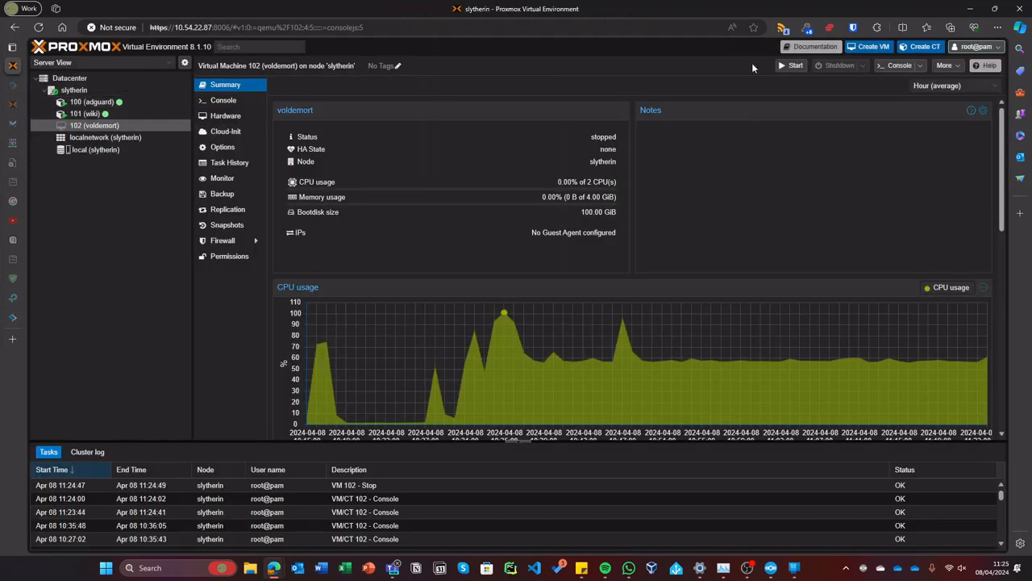
- Remove VM 102 by confirming ID 102, then open the slytherin node's shell
click(947, 65)
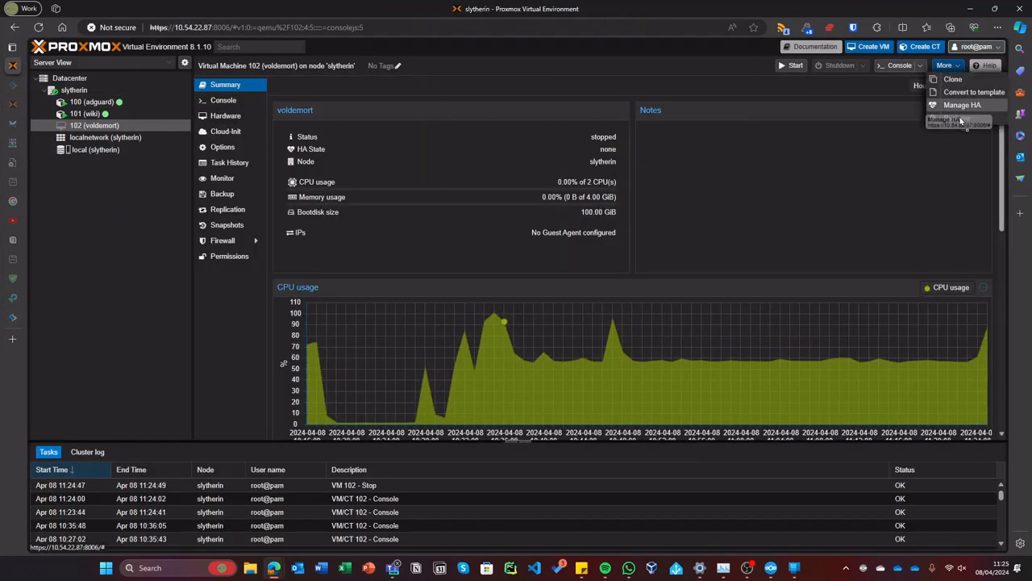
click(960, 117)
text(102)
key(Return)
click(120, 87)
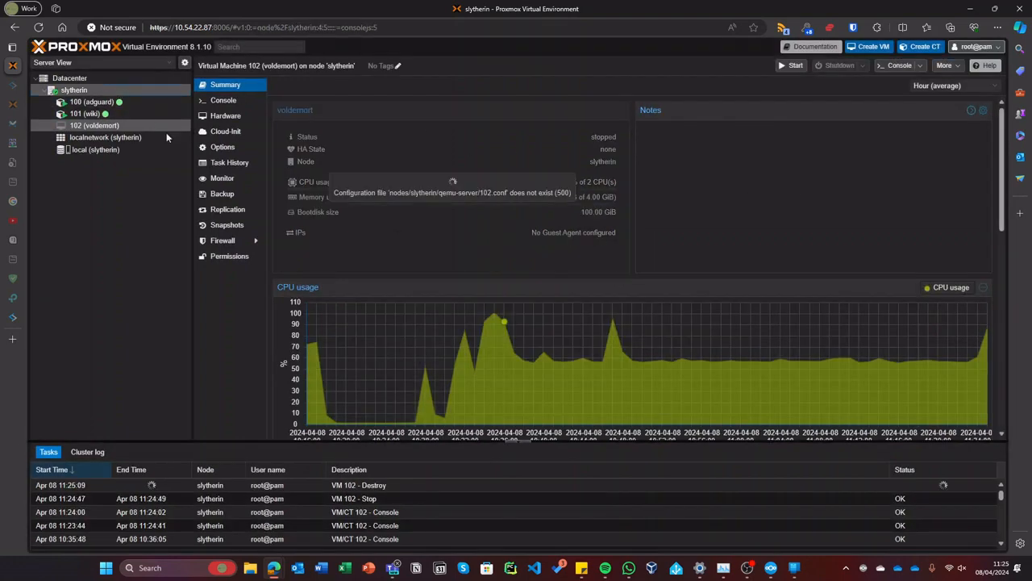
click(234, 135)
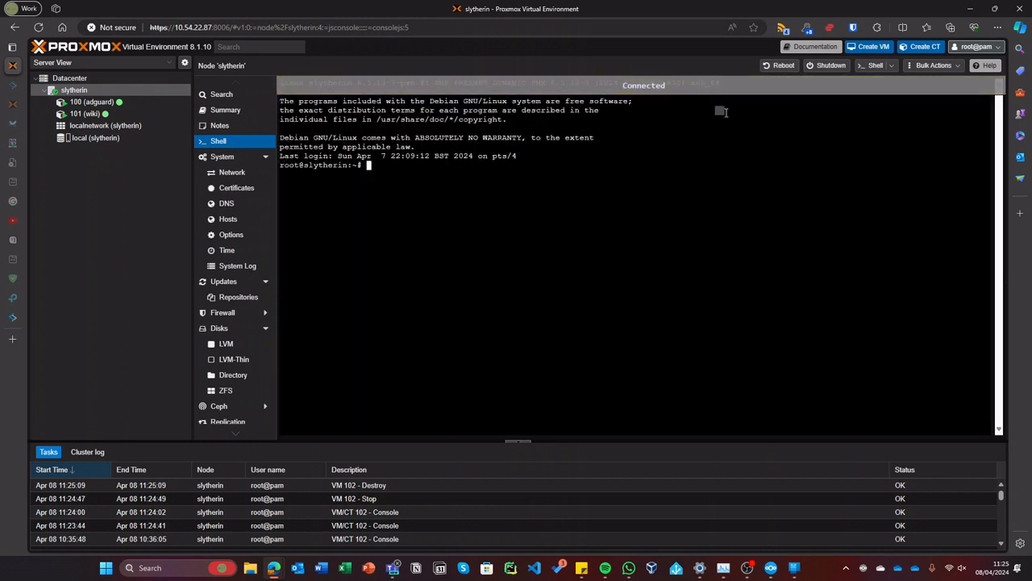
- Run the pasted Home Assistant OS script with advanced settings, version 12.1 and i440fx
key(ctrl+shift+v)
key(Return)
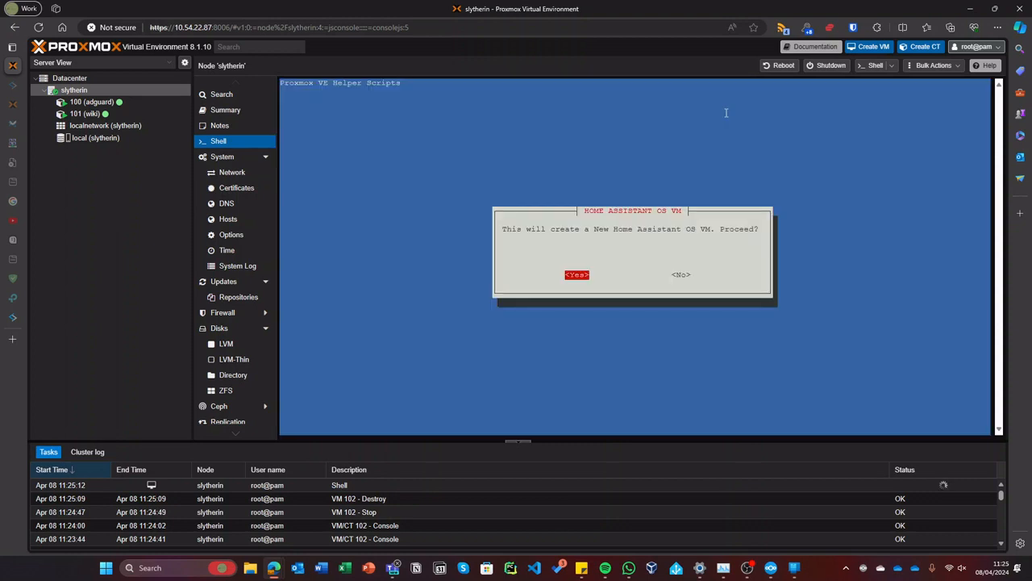
key(Return)
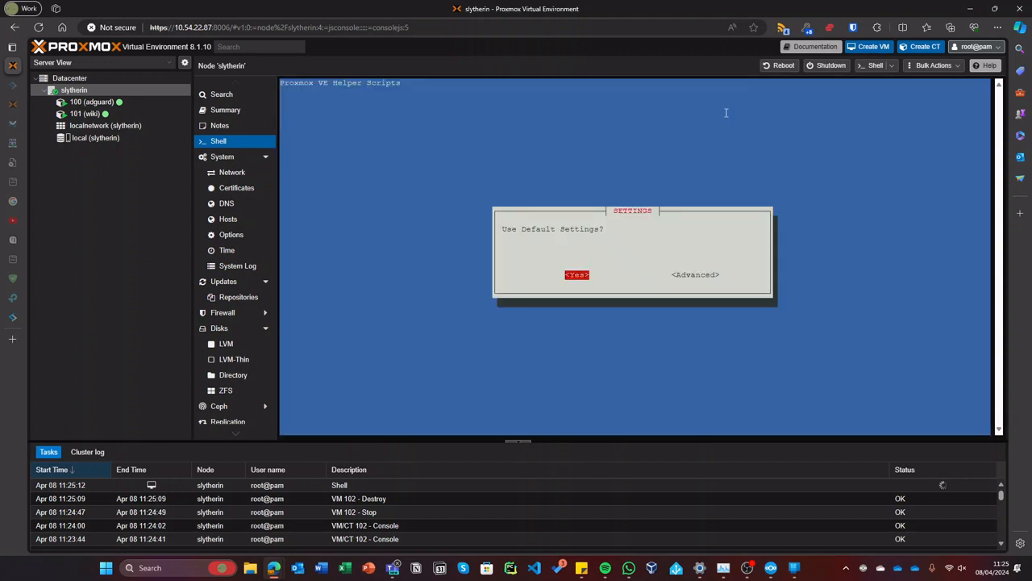
key(Right)
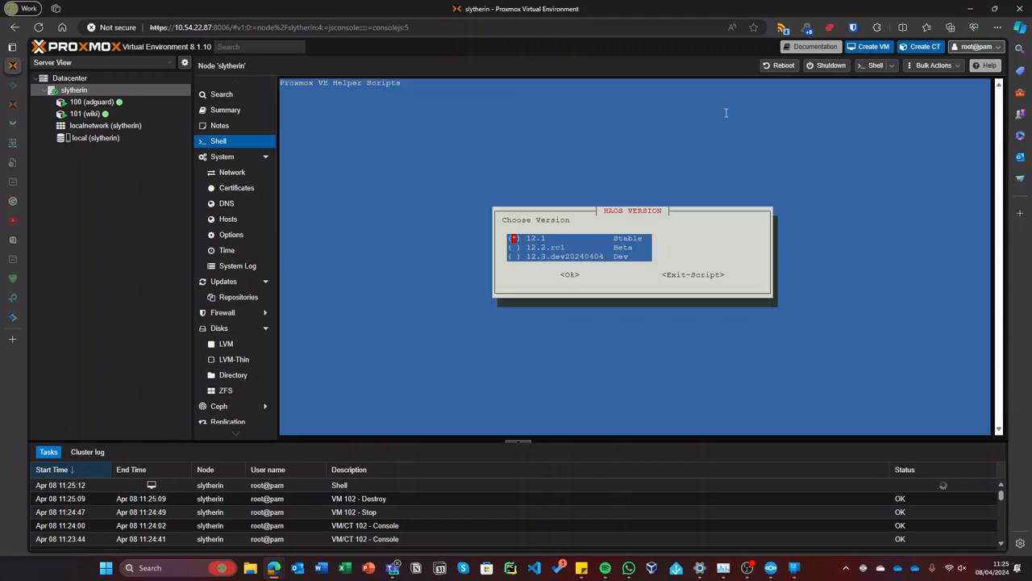
key(Return)
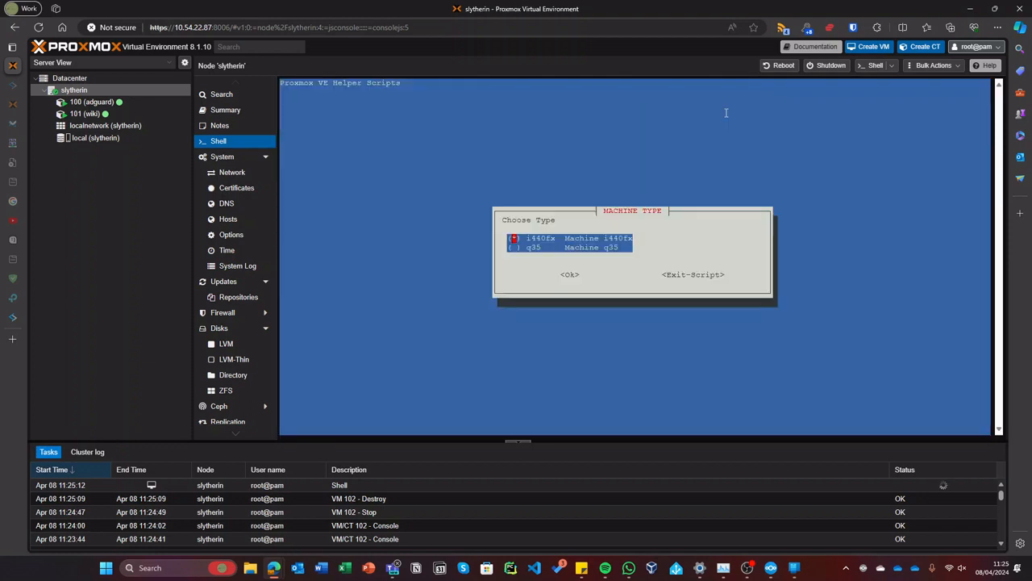
key(Return)
- Set hostname homeassistant-os, keep Host CPU, 4096 MiB RAM and vmbr0 defaults, and confirm creation
key(Return)
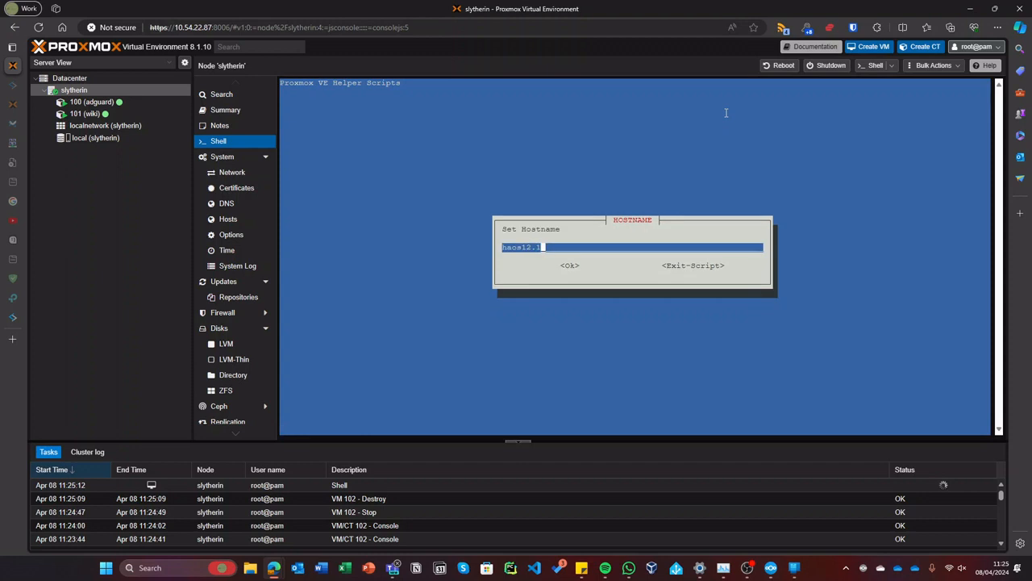
key(BackSpace)
key(BackSpace)
key(BackSpace)
key(BackSpace)
key(BackSpace)
key(BackSpace)
key(BackSpace)
key(BackSpace)
text(homeassistantUc)
key(BackSpace)
key(BackSpace)
key(BackSpace)
key(Return)
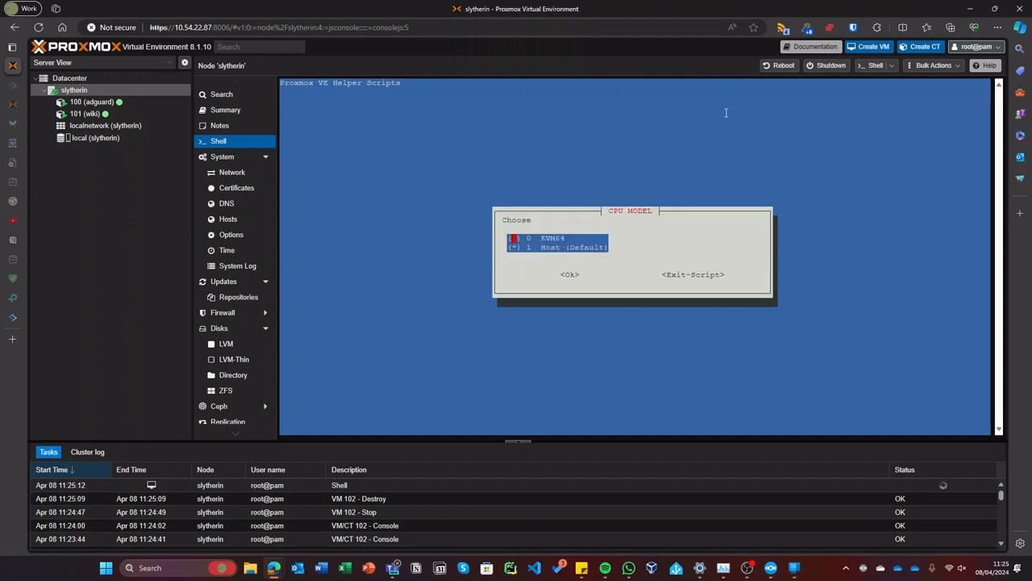
key(Return)
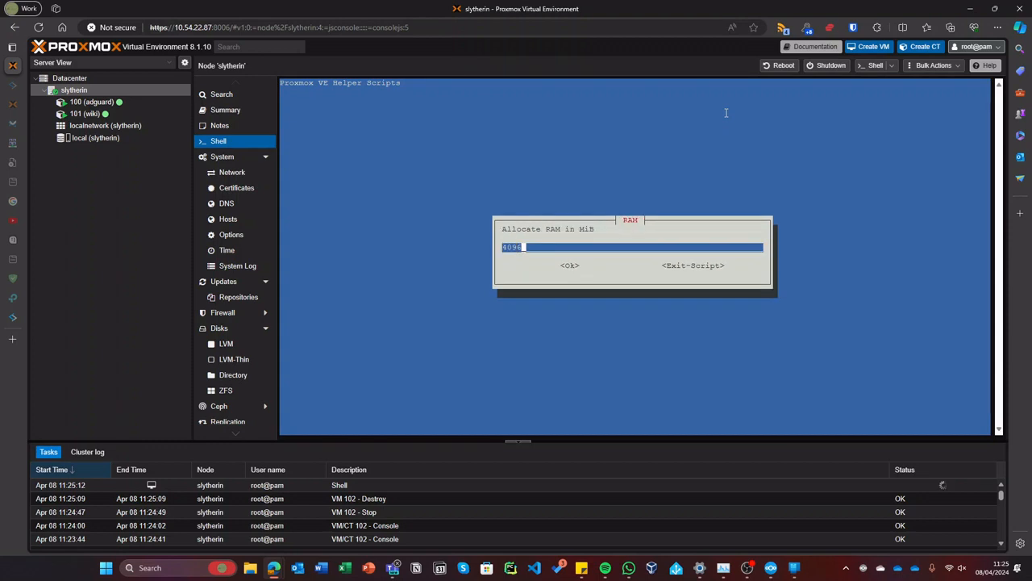
key(Return)
key(Return)
key(Return)
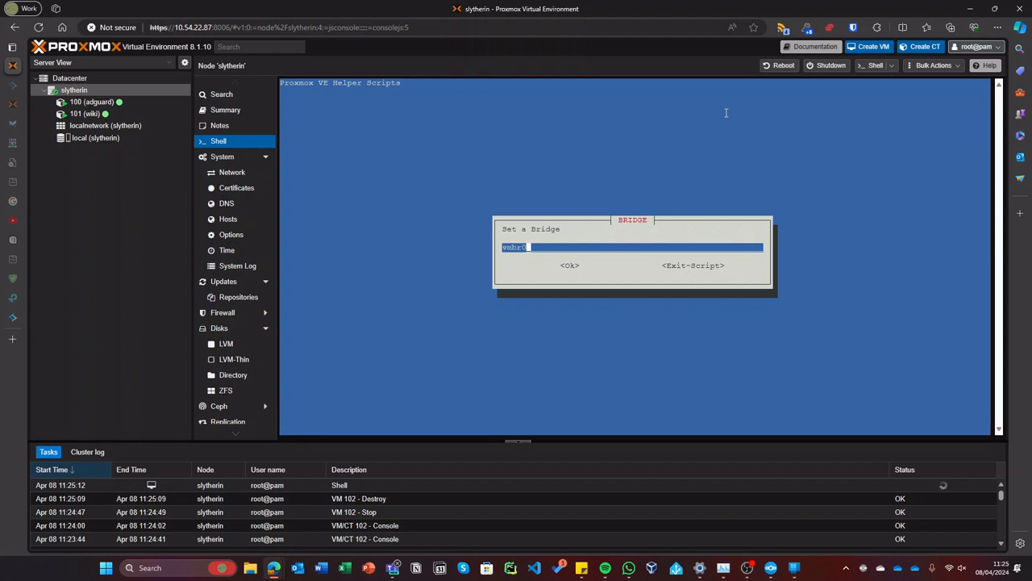
key(Return)
key(Return)
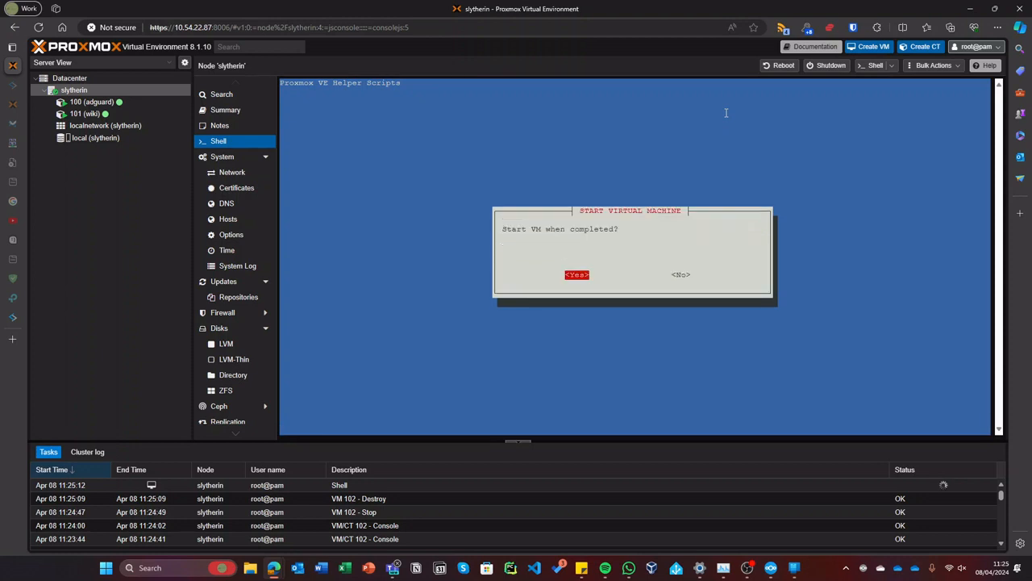
key(Return)
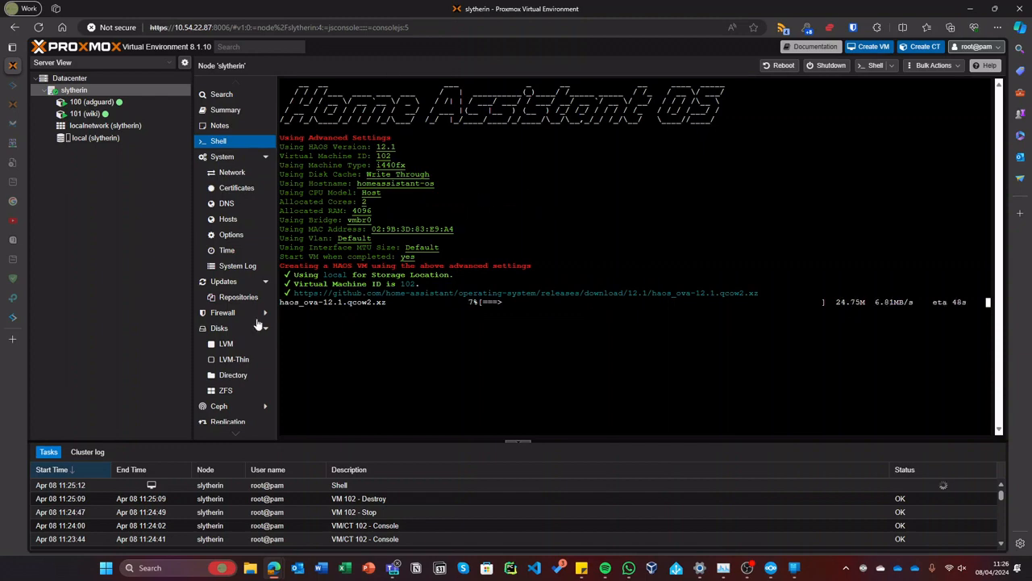
- Open homeassistant.local:8123 in a new tab and go to Settings > System > Backups
click(13, 340)
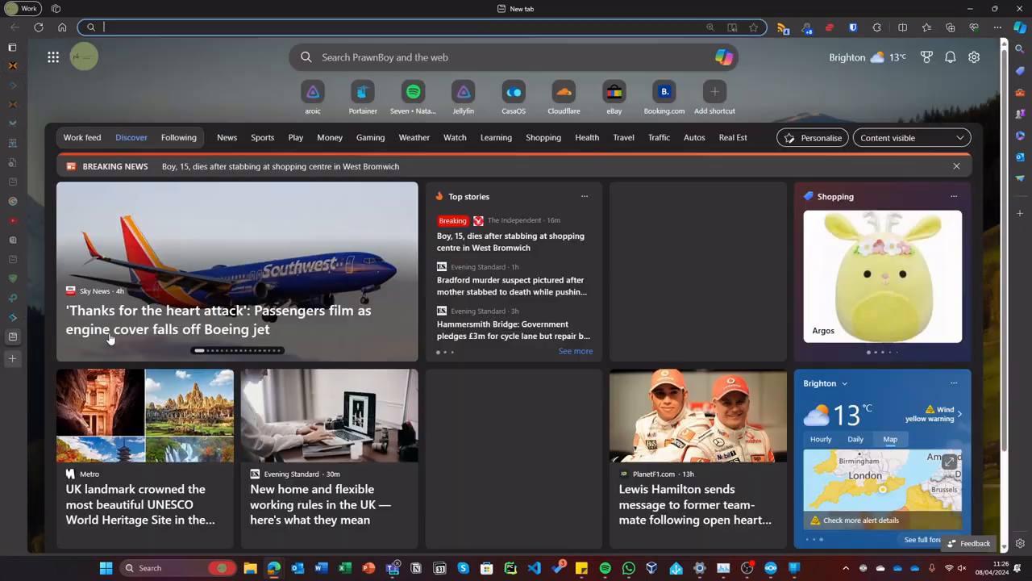
text(homeassistant.local:8123)
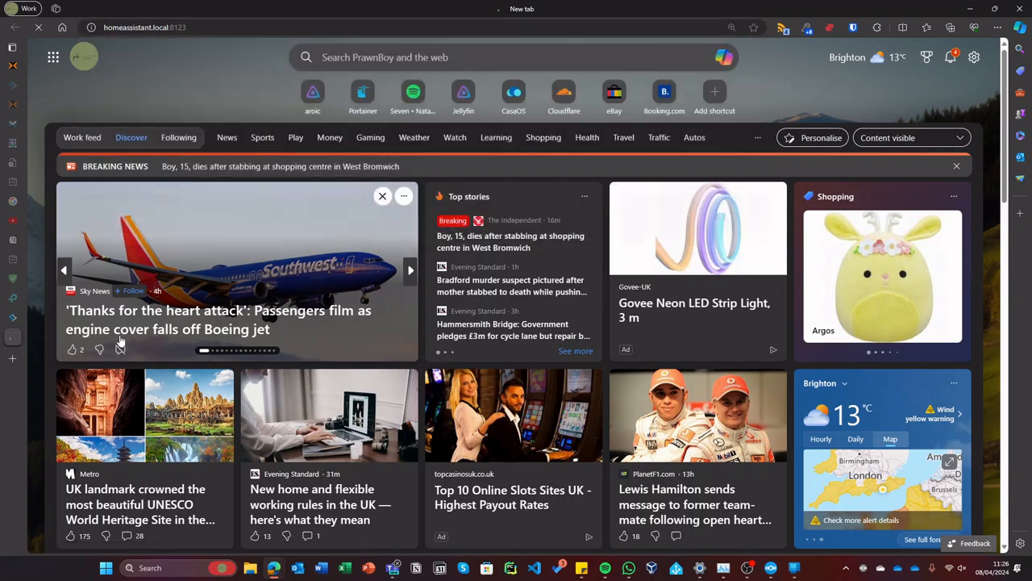
key(Return)
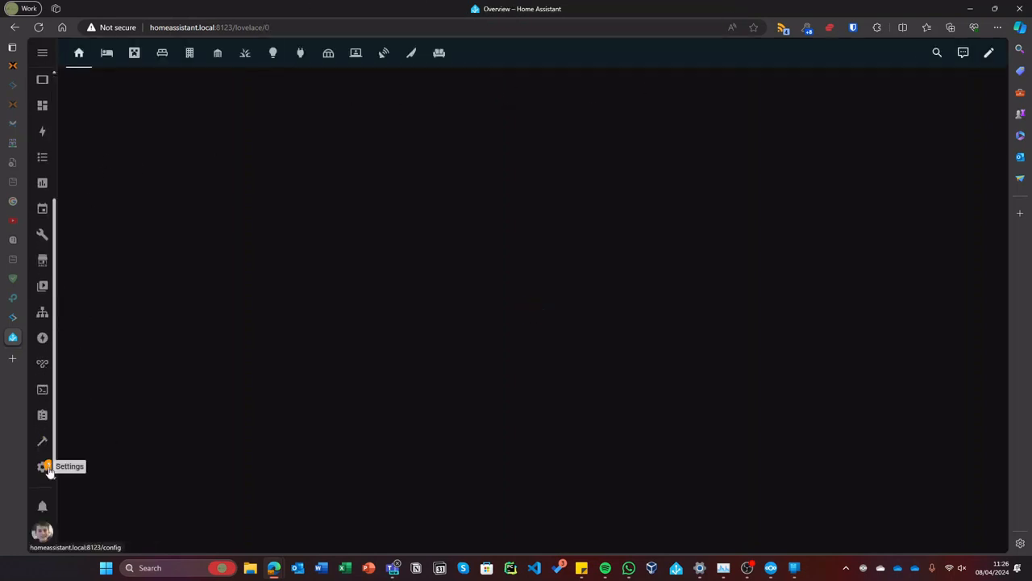
click(46, 468)
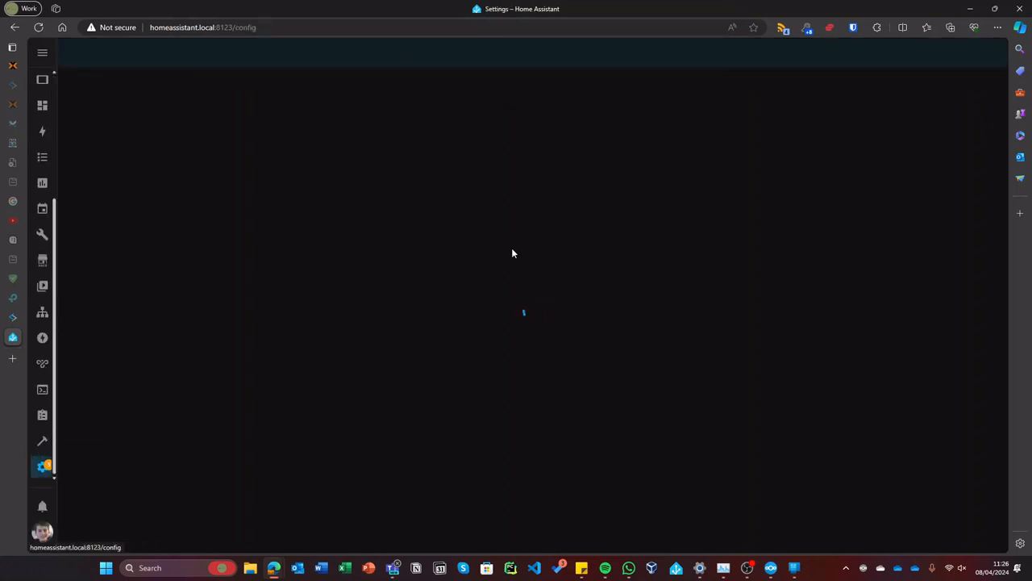
scroll(508, 328, down, 1)
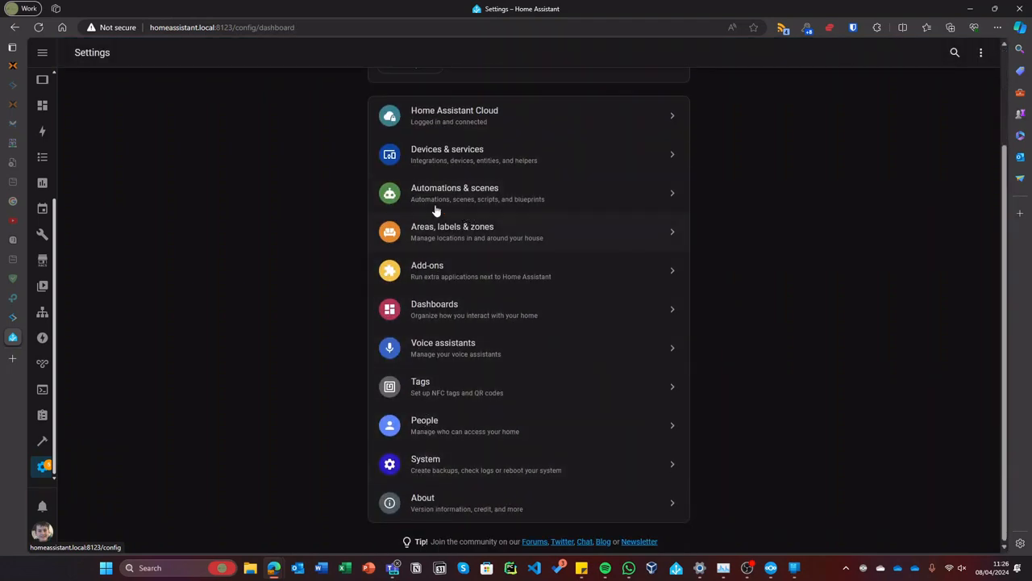
click(466, 464)
click(514, 267)
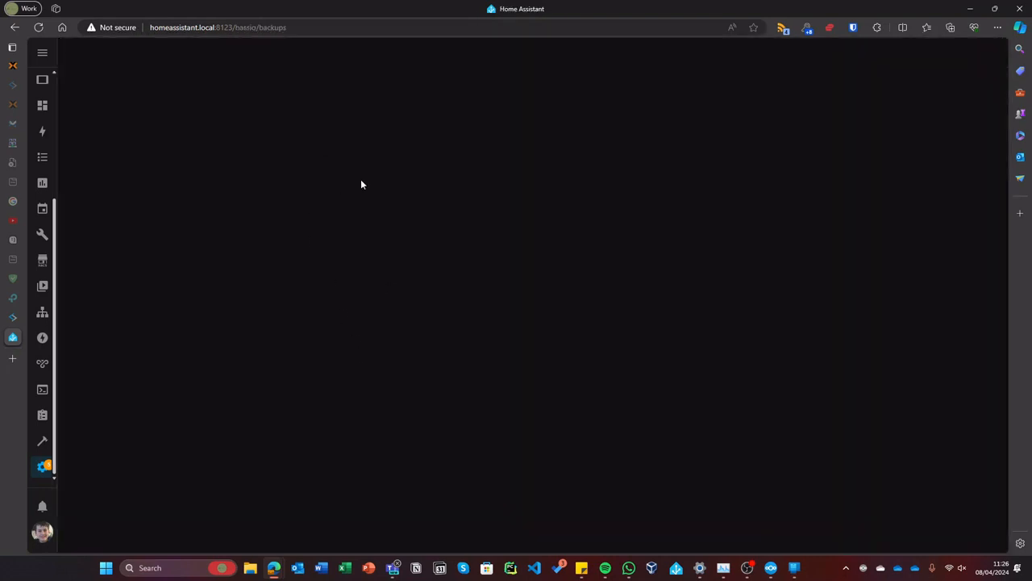
- Download the changeover 2 backup, then return to the finished Proxmox shell
right_click(287, 165)
click(283, 5)
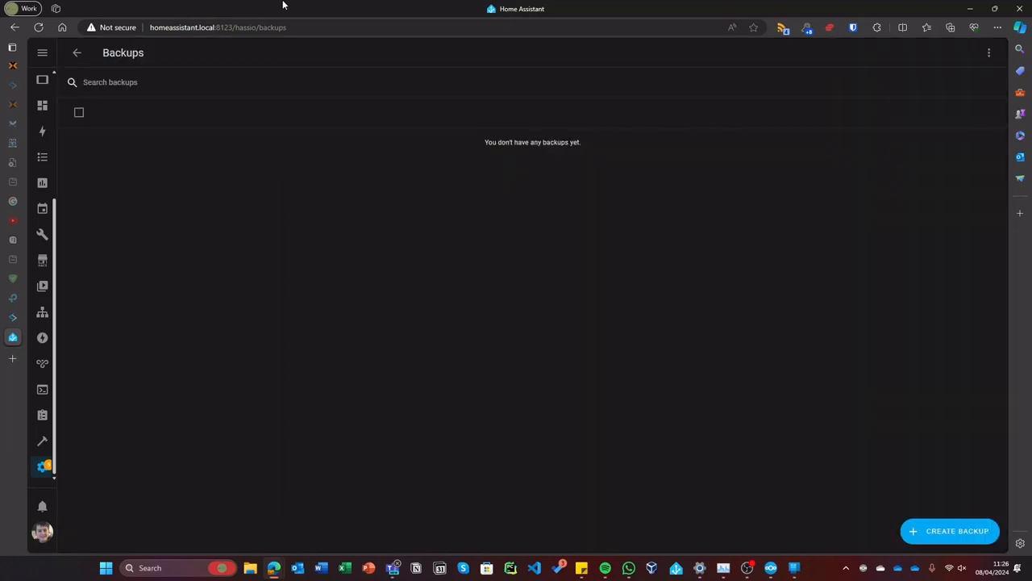
click(119, 142)
click(615, 356)
click(623, 388)
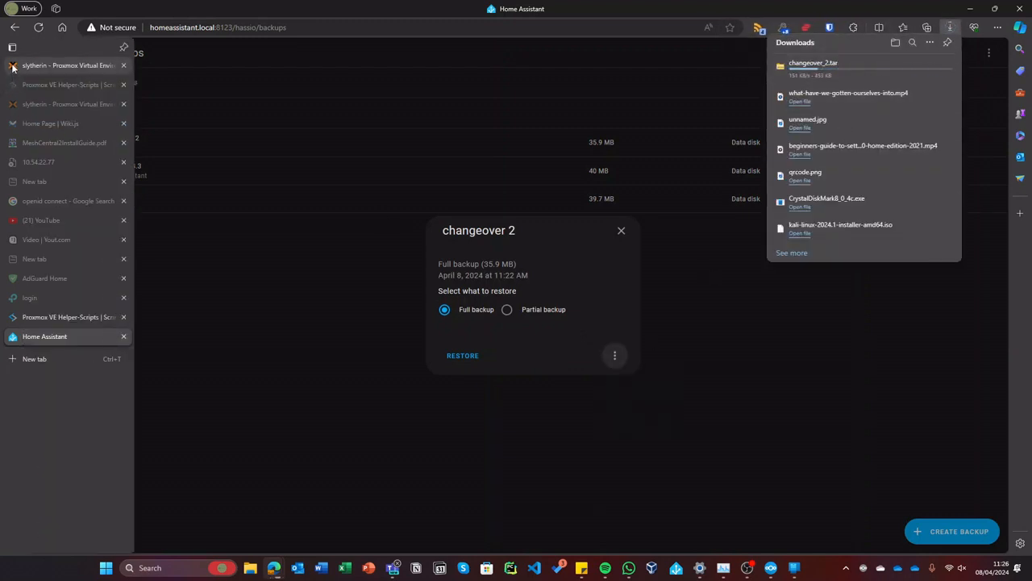
click(33, 66)
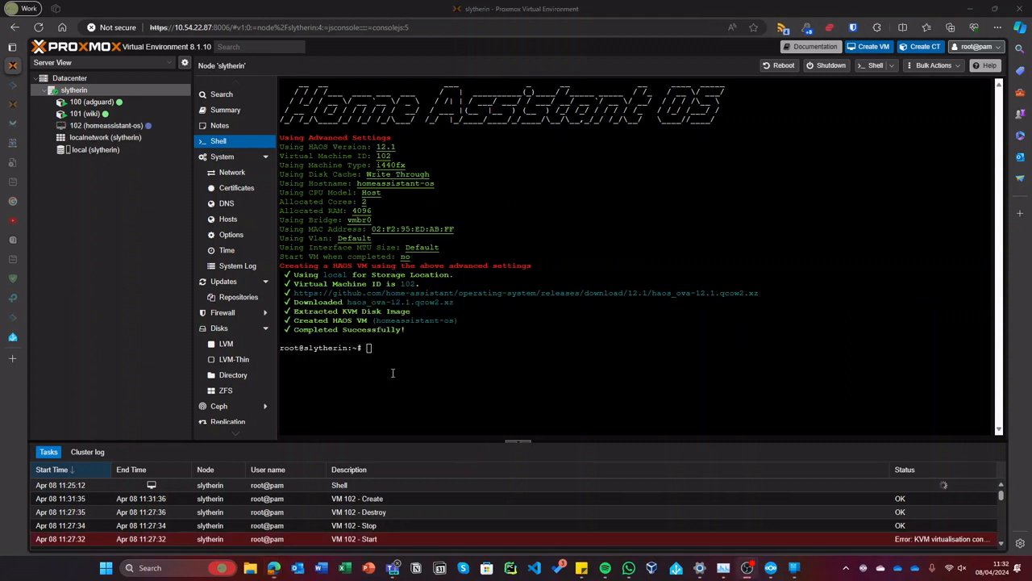
click(568, 337)
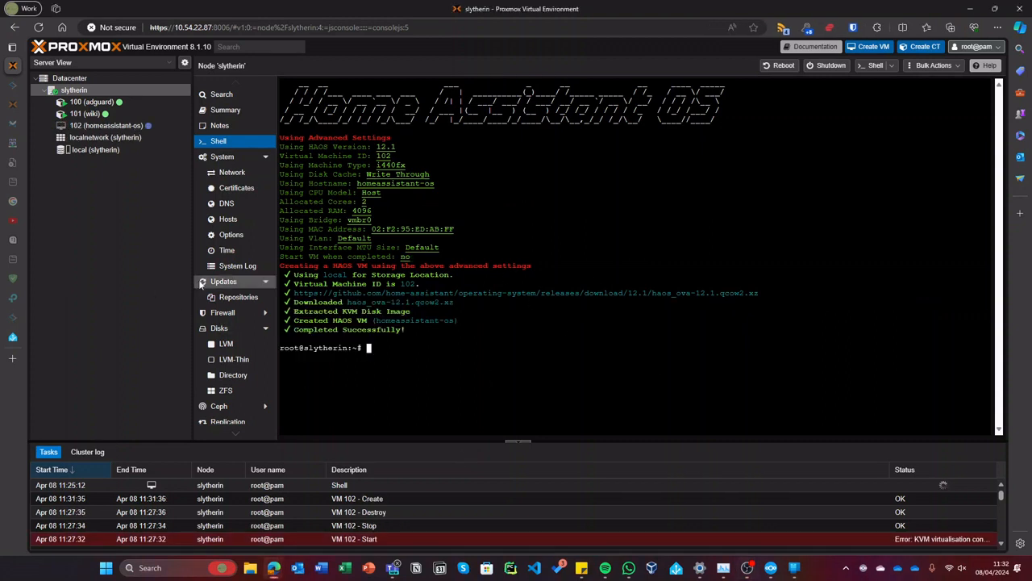
- Disable KVM hardware virtualization in VM 102's Options, then view its console
click(113, 126)
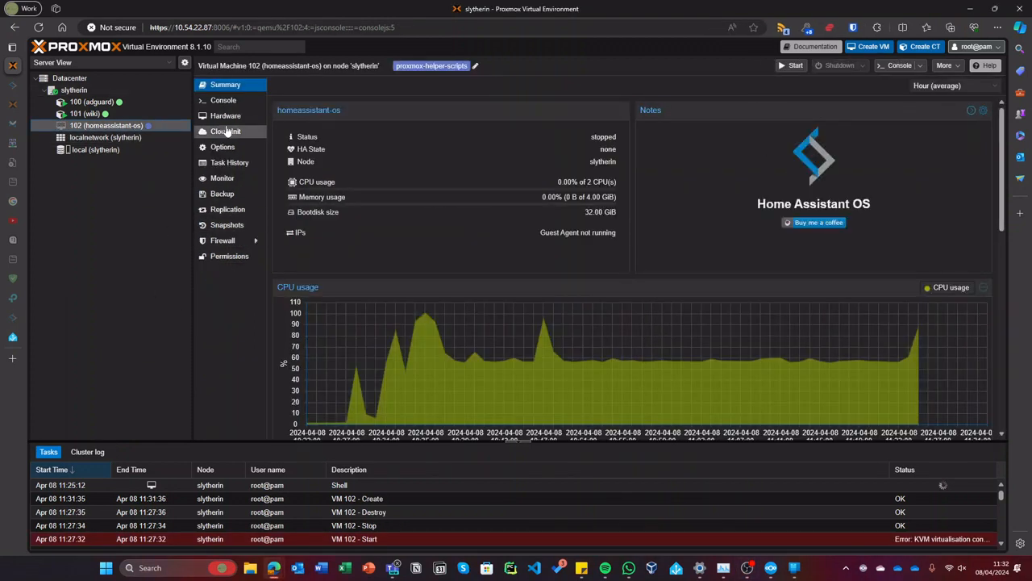
click(223, 147)
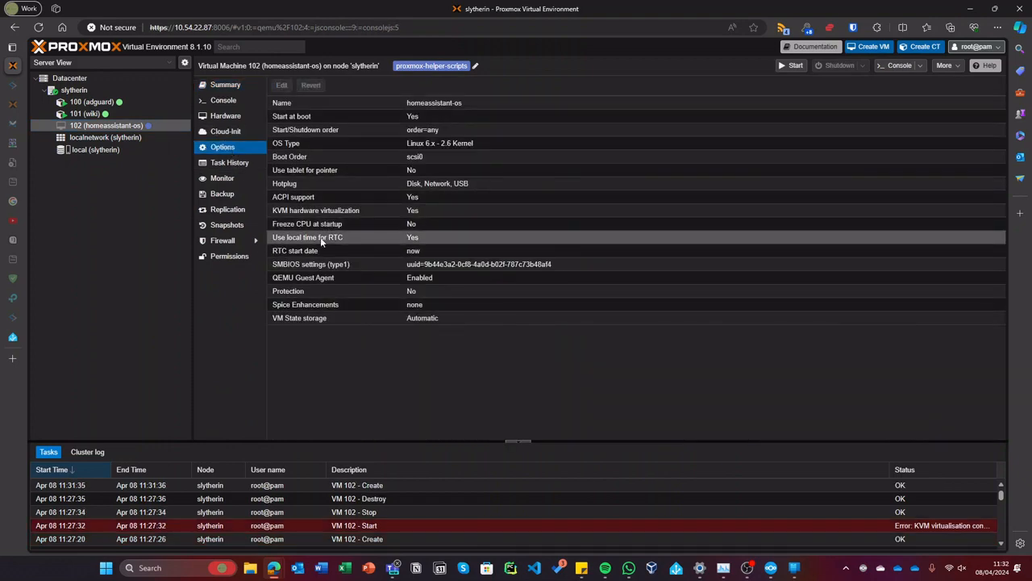
click(300, 212)
click(282, 86)
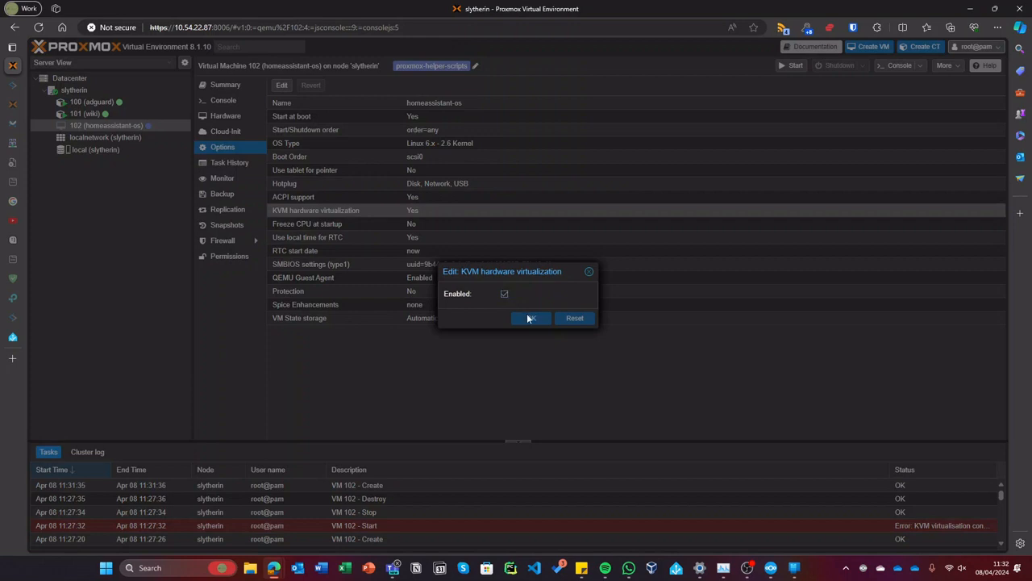
click(528, 319)
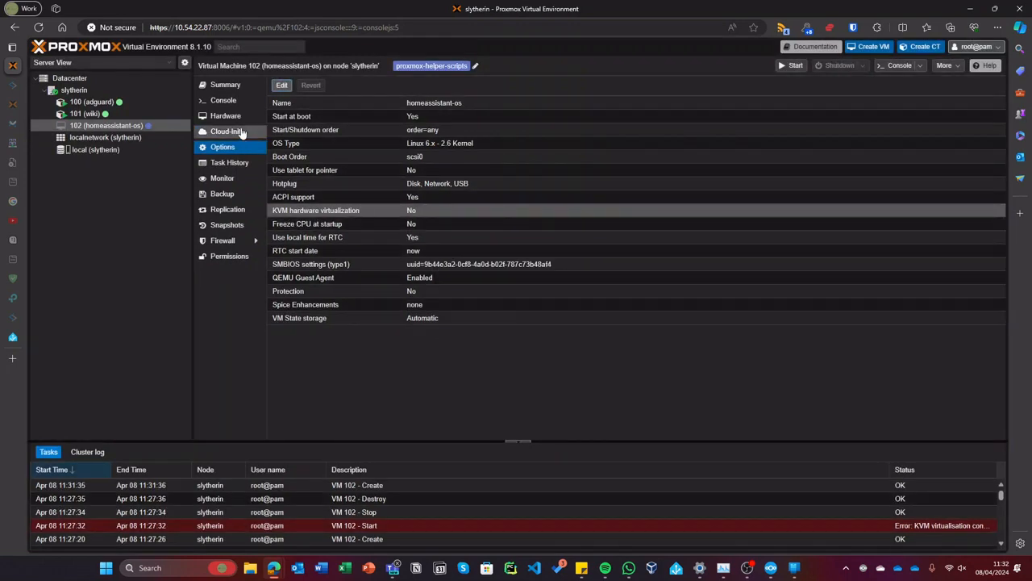
click(239, 99)
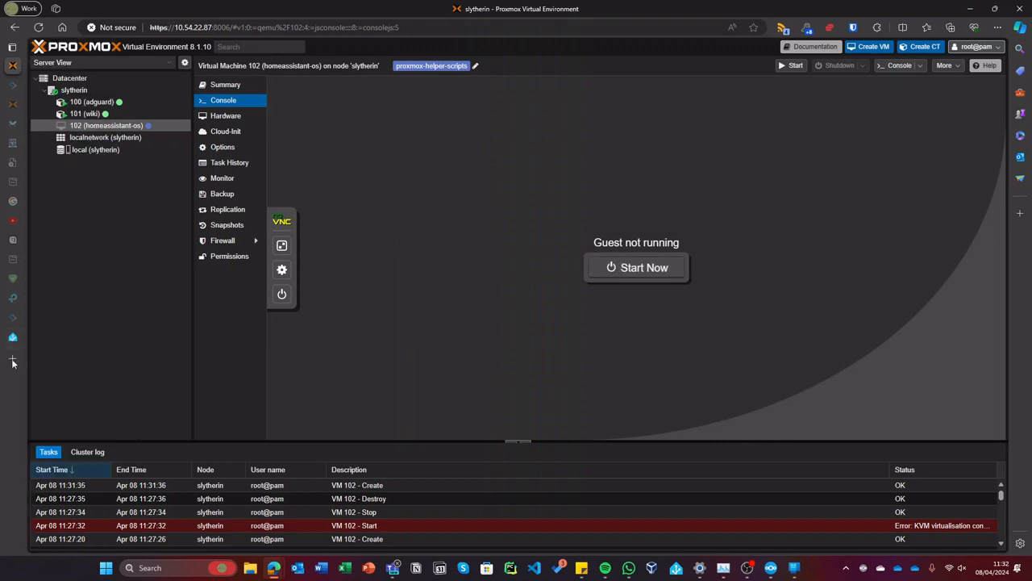
- Log in to the pve Proxmox server at 10.54.22.74:8006 with the saved credentials
click(12, 359)
text(10.54.)
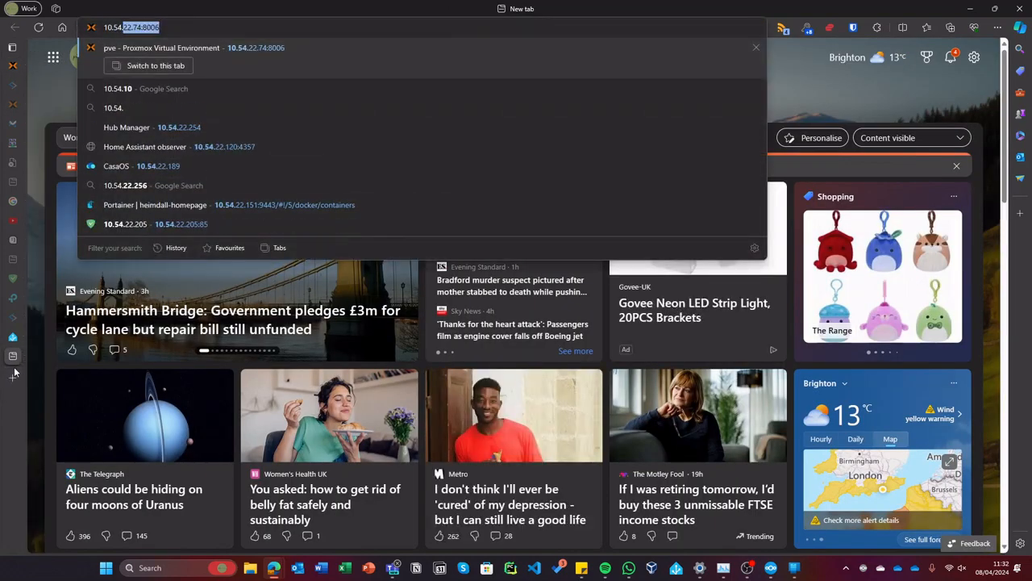
key(Return)
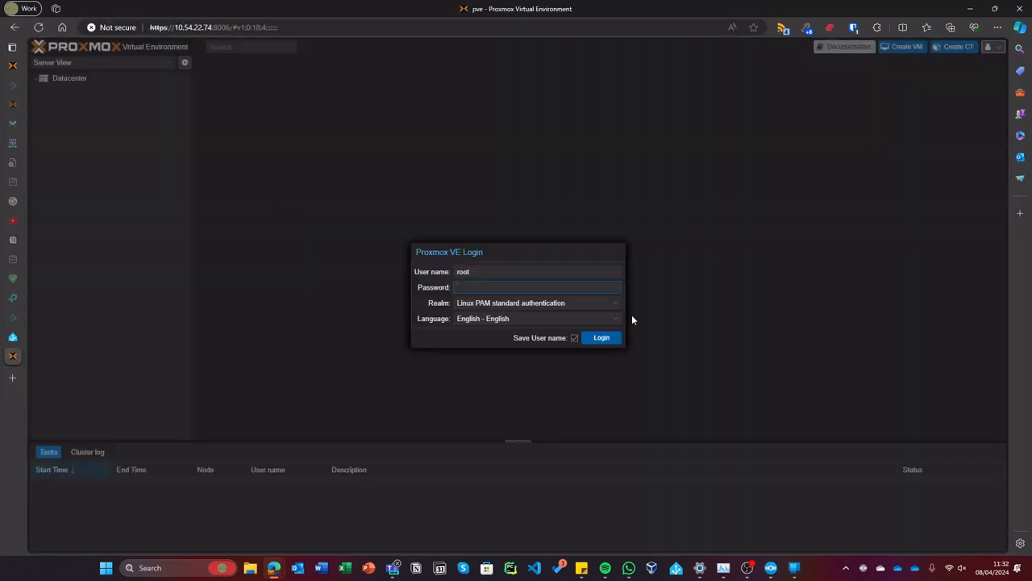
click(579, 272)
click(505, 300)
click(594, 339)
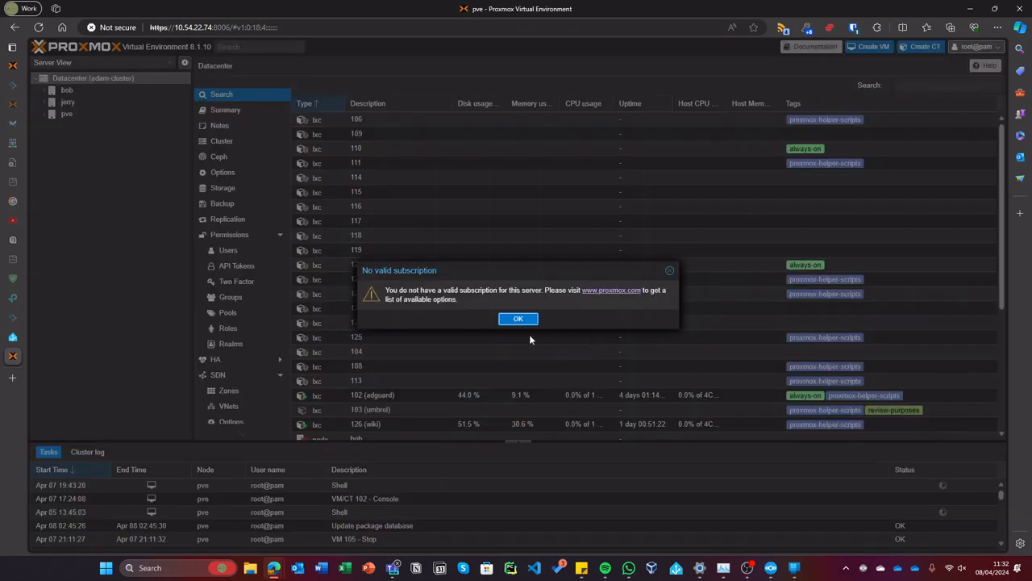
click(521, 320)
- Pause the home-assistant-os VM 100 on node pve
double_click(115, 116)
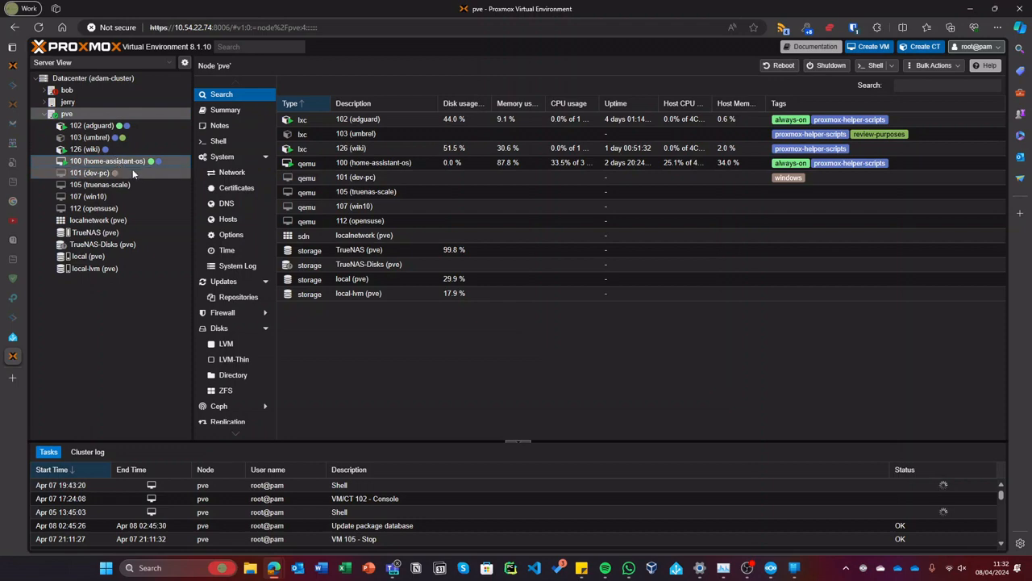
click(164, 162)
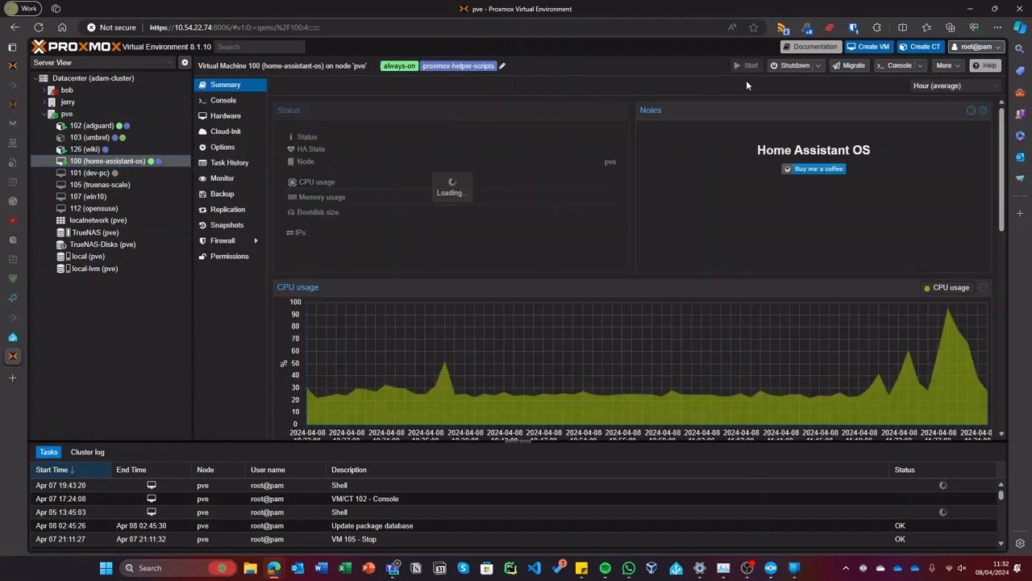
click(817, 65)
click(809, 96)
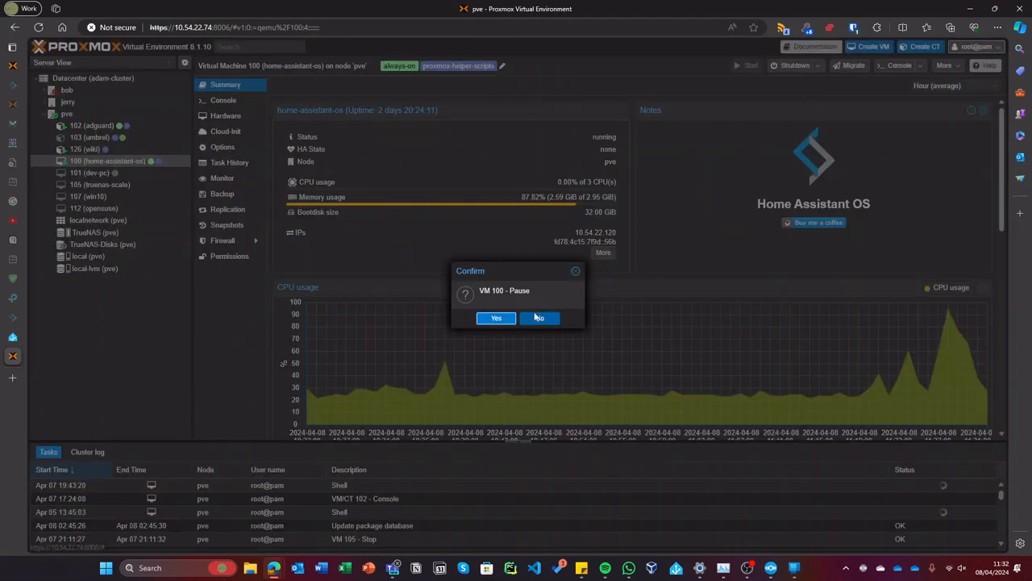
click(489, 318)
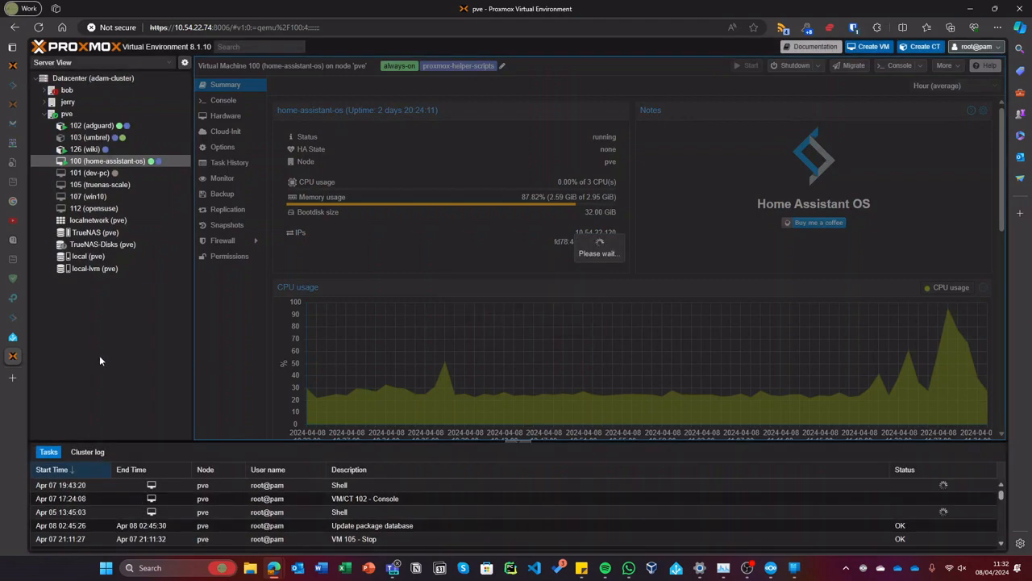
- Load homeassistant.local:8123 in a new tab, close it, and return to the slytherin tab
click(20, 385)
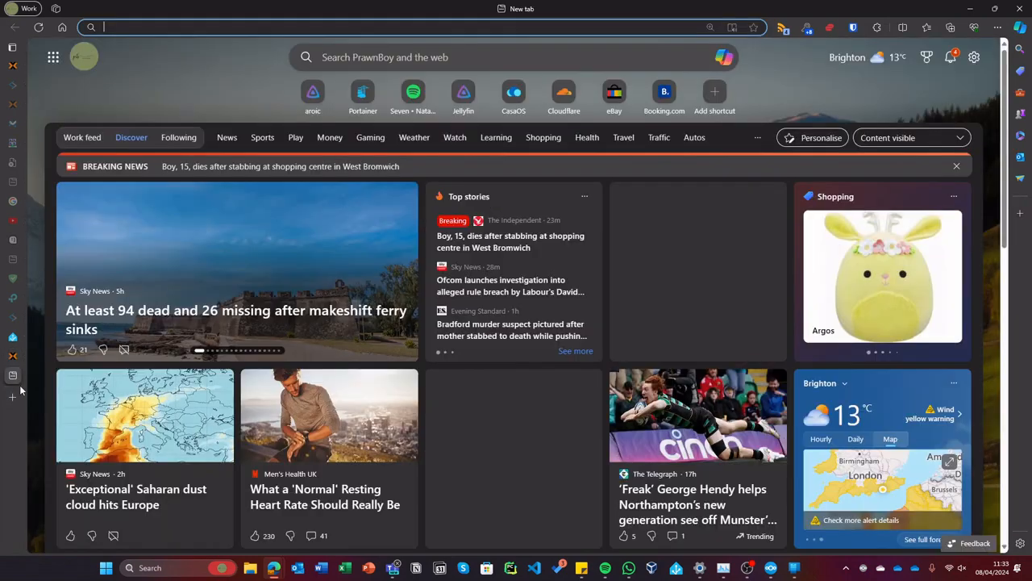
text(homeassistant.local:8123)
key(Return)
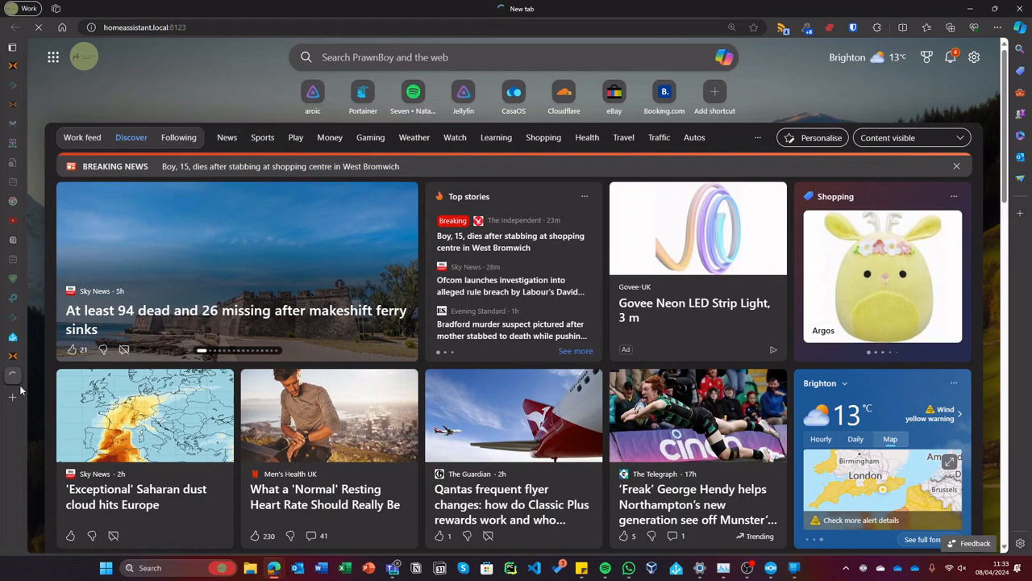
key(ctrl+w)
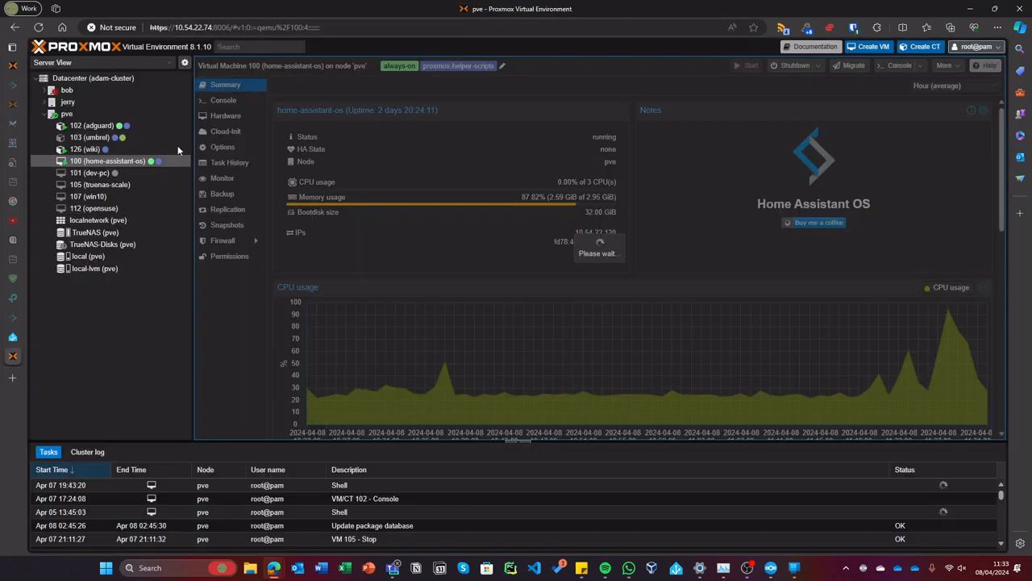
click(13, 67)
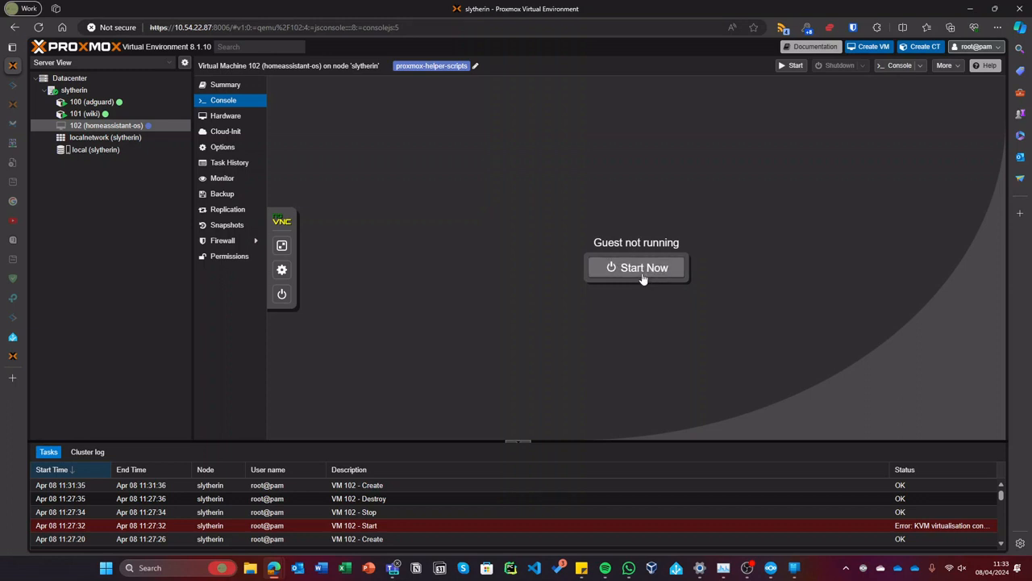
- Dismiss the blank VM 102 console window and start VM 102 on slytherin
click(898, 65)
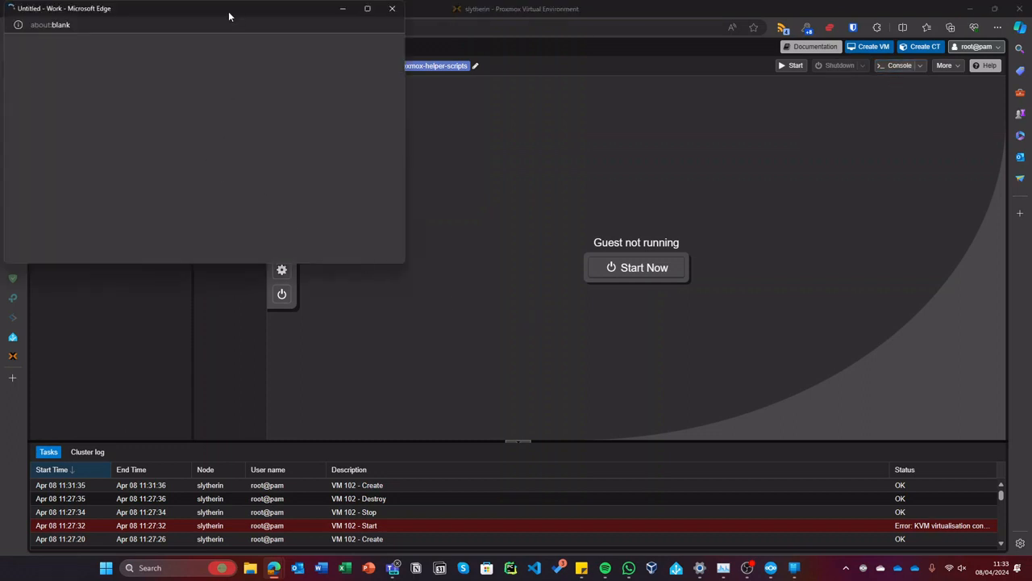
double_click(229, 16)
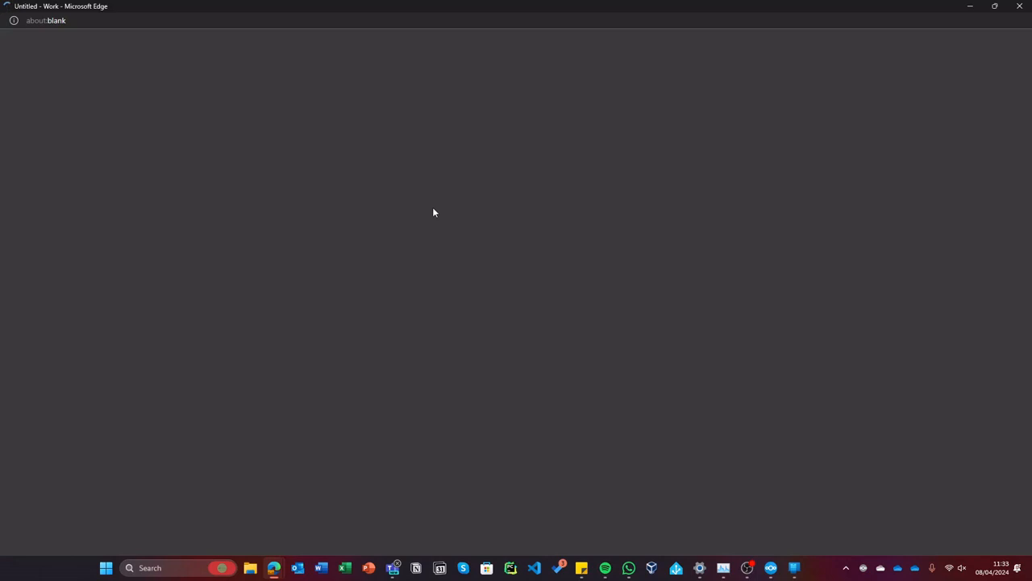
drag(551, 3, 401, 172)
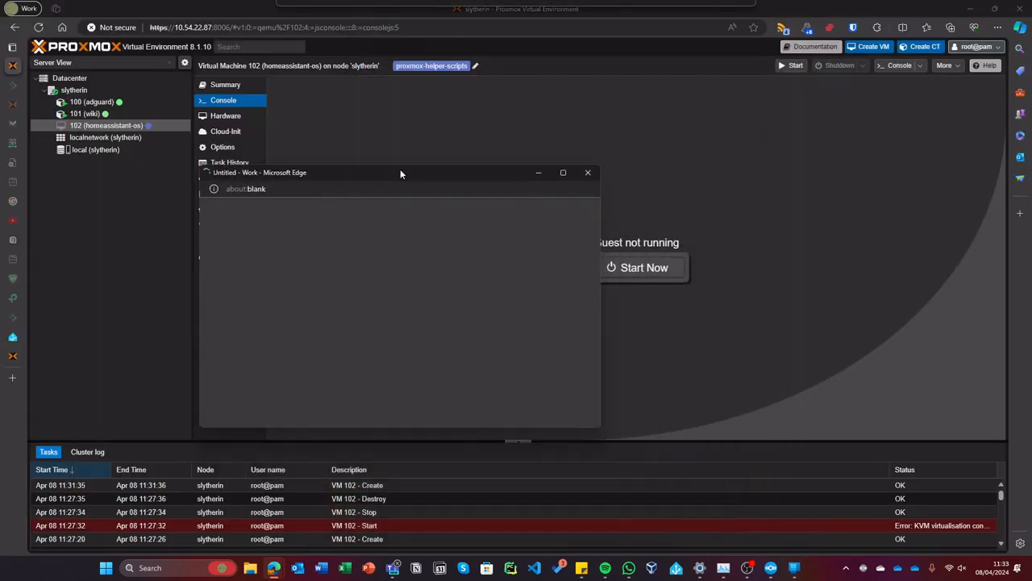
click(588, 171)
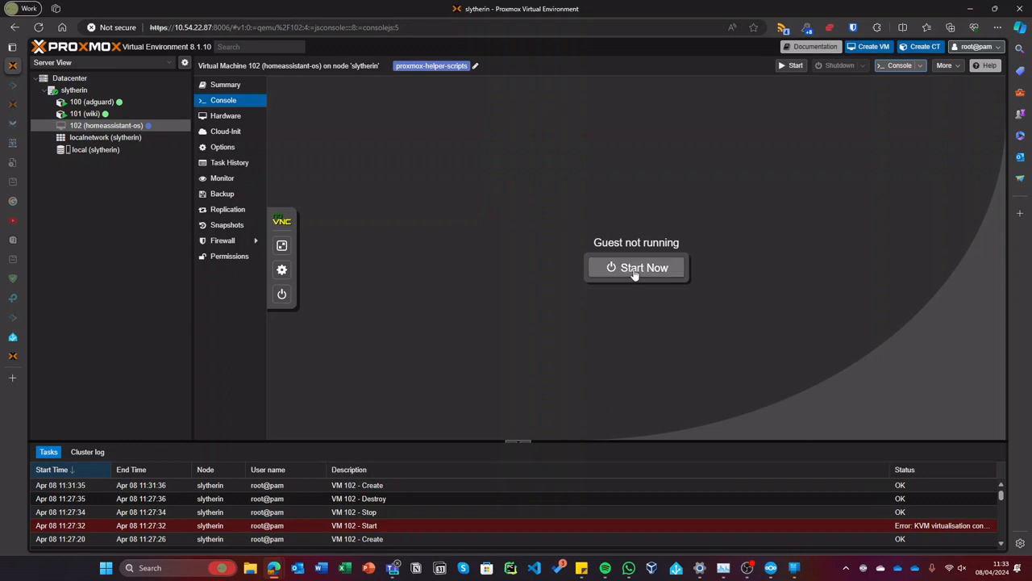
click(792, 66)
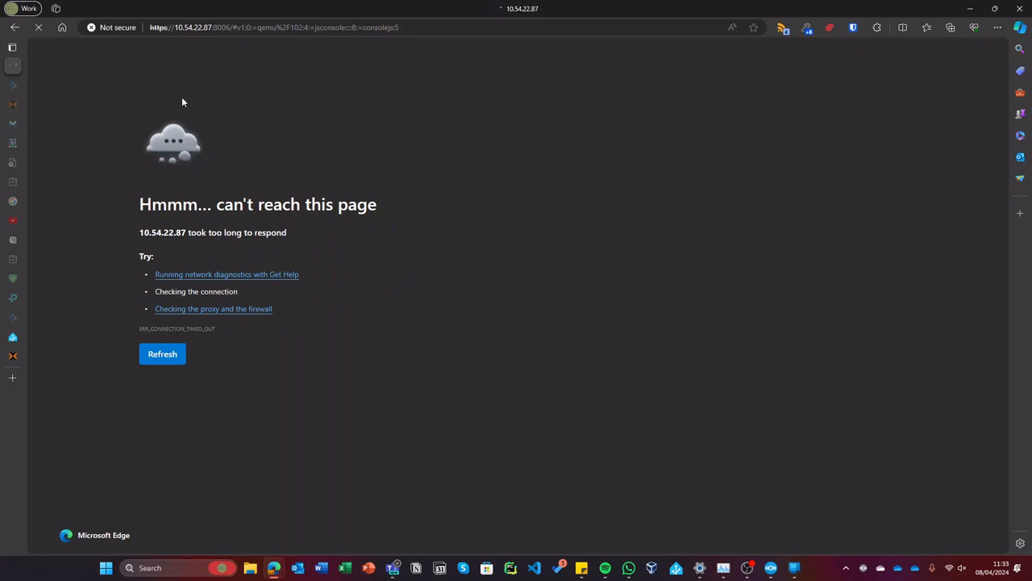
- Reopen the slytherin Proxmox page at 10.54.22.87:8006 in a new tab
mouse_move(7, 377)
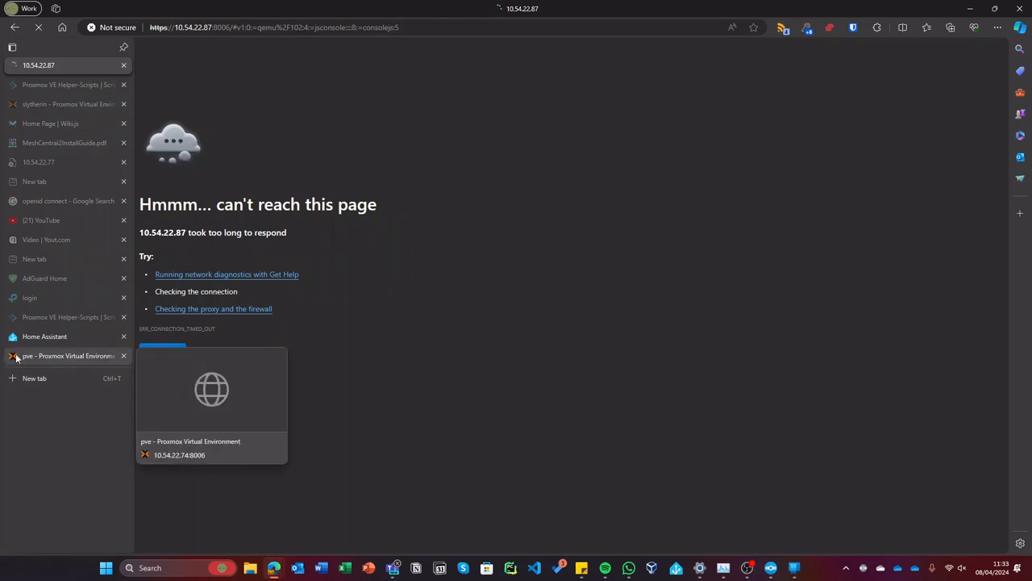
click(19, 376)
text(10.54.)
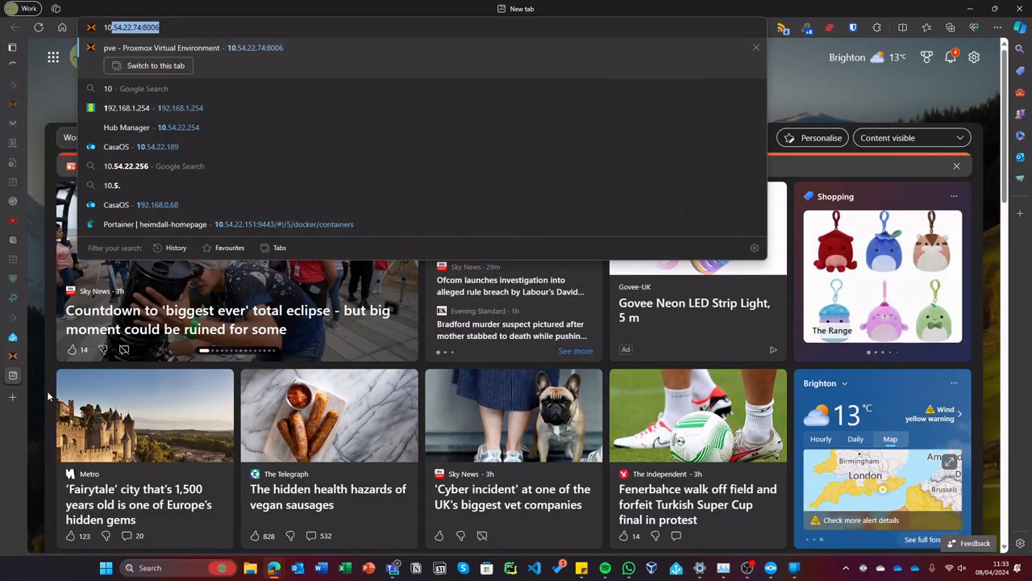
text(22.87:8006)
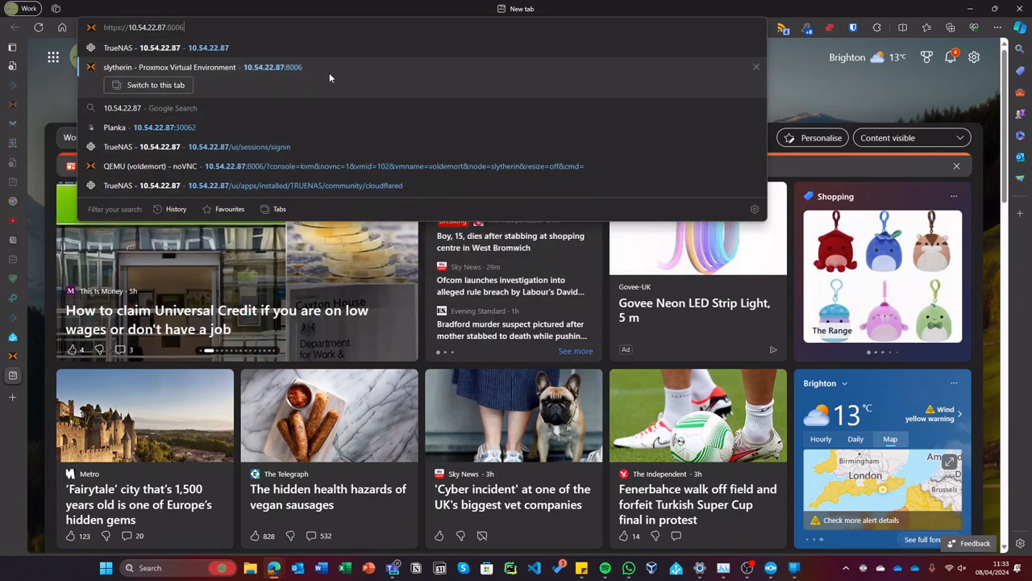
click(329, 72)
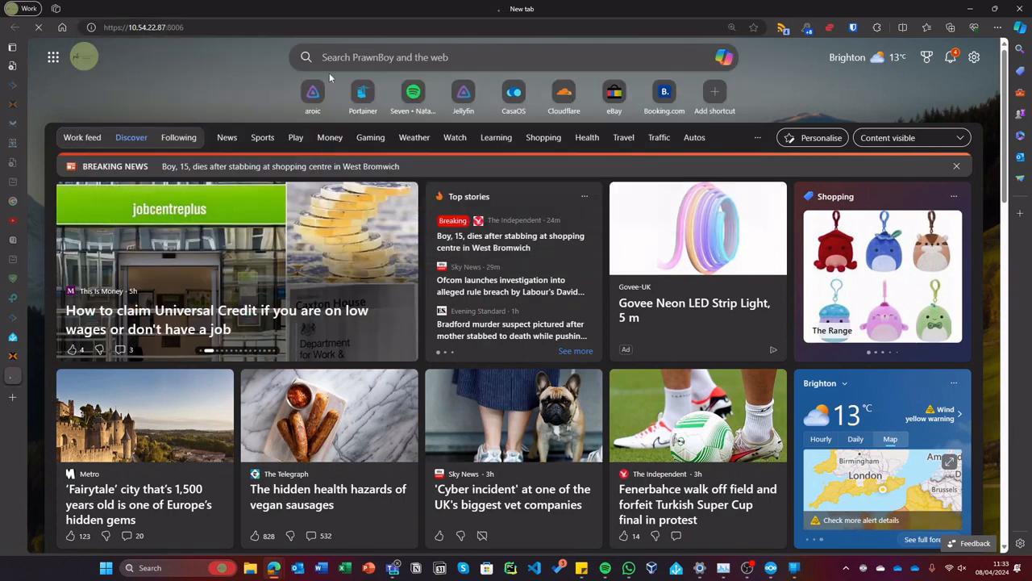
- Try loading 10.54.22.254 in another new tab
click(18, 397)
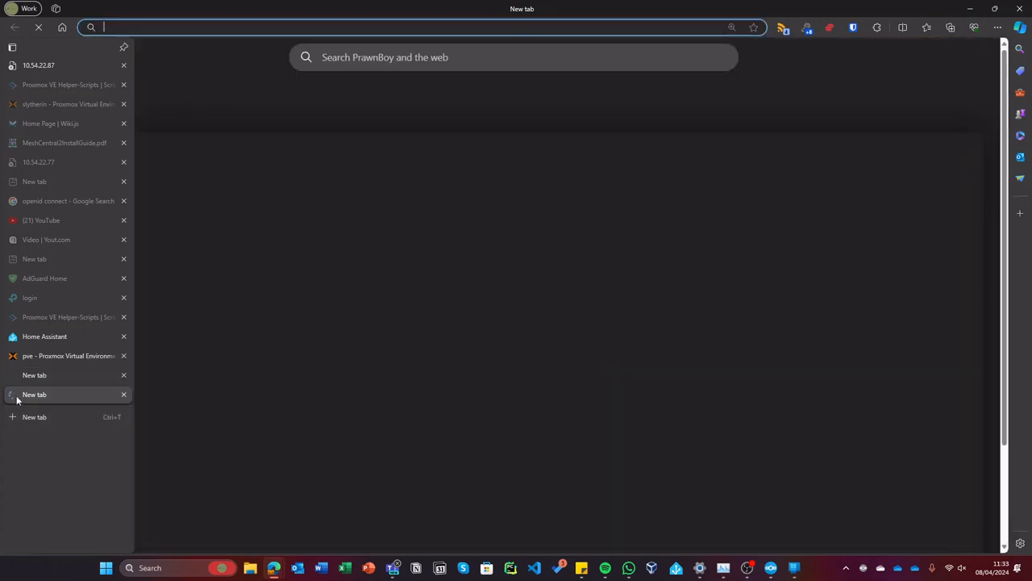
text(10.54.22.254)
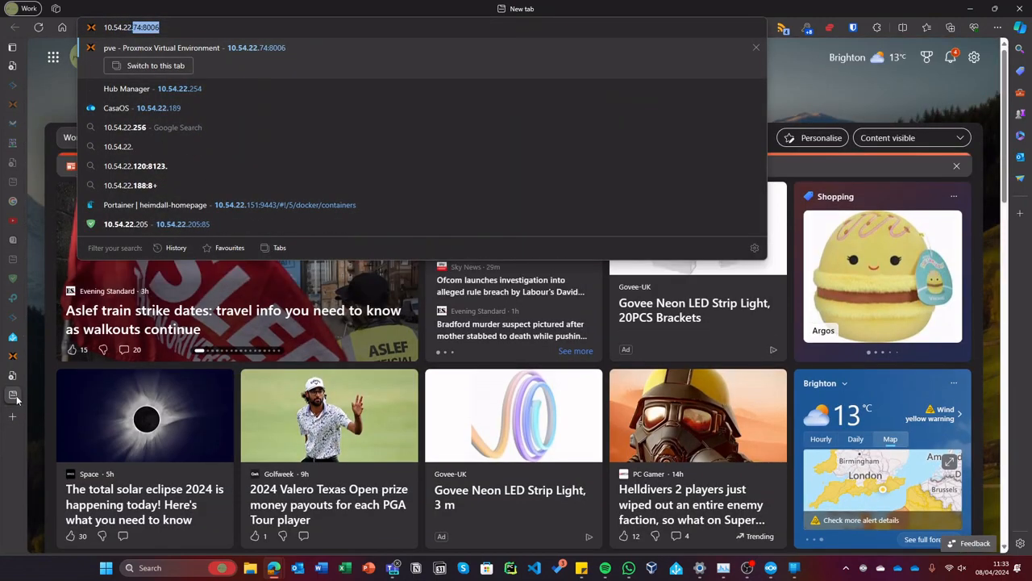
key(Return)
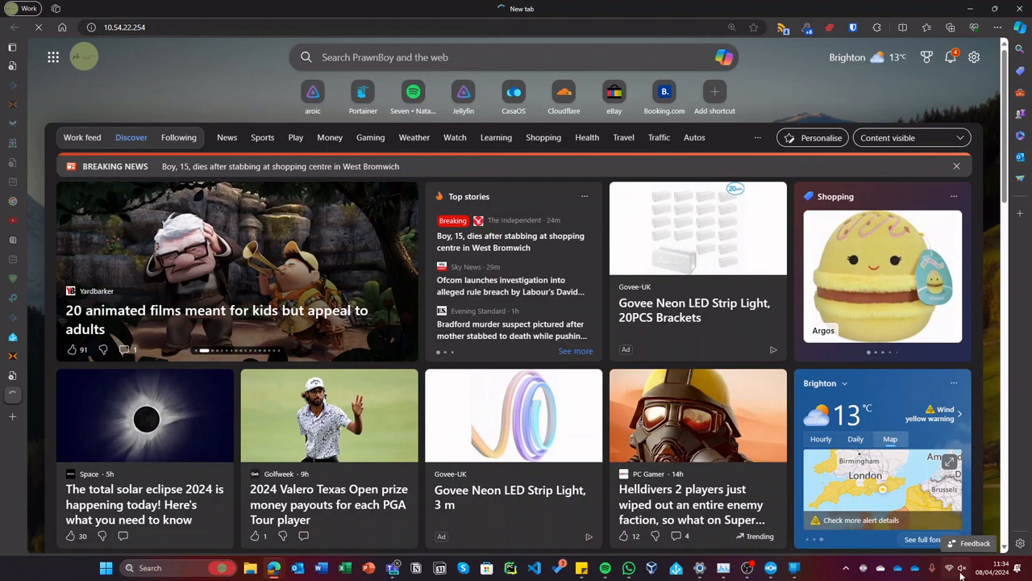
- Use a tray app's menu from the hidden icons, then return to the slytherin tab
click(843, 567)
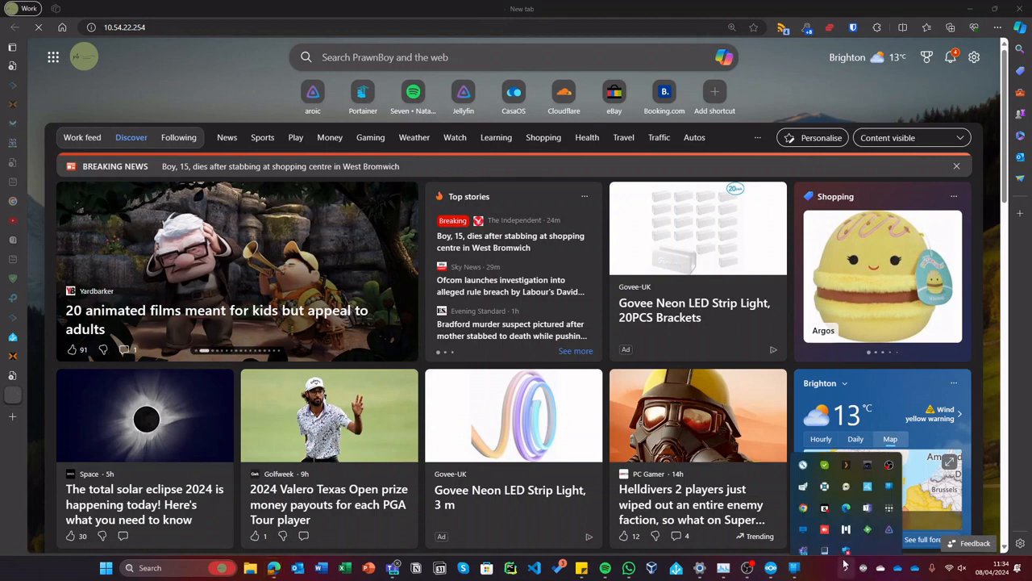
right_click(888, 494)
click(904, 483)
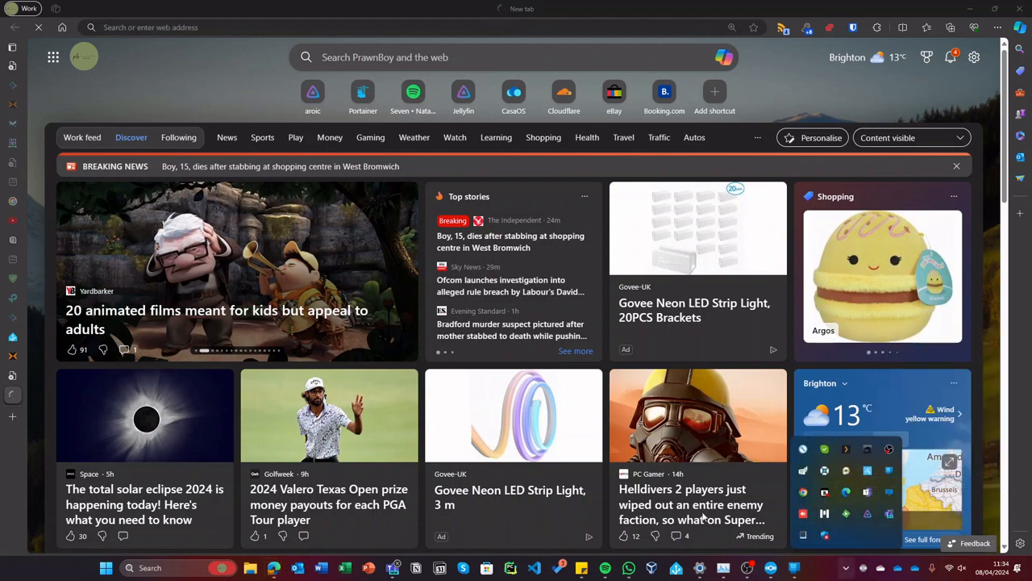
click(14, 371)
mouse_move(14, 367)
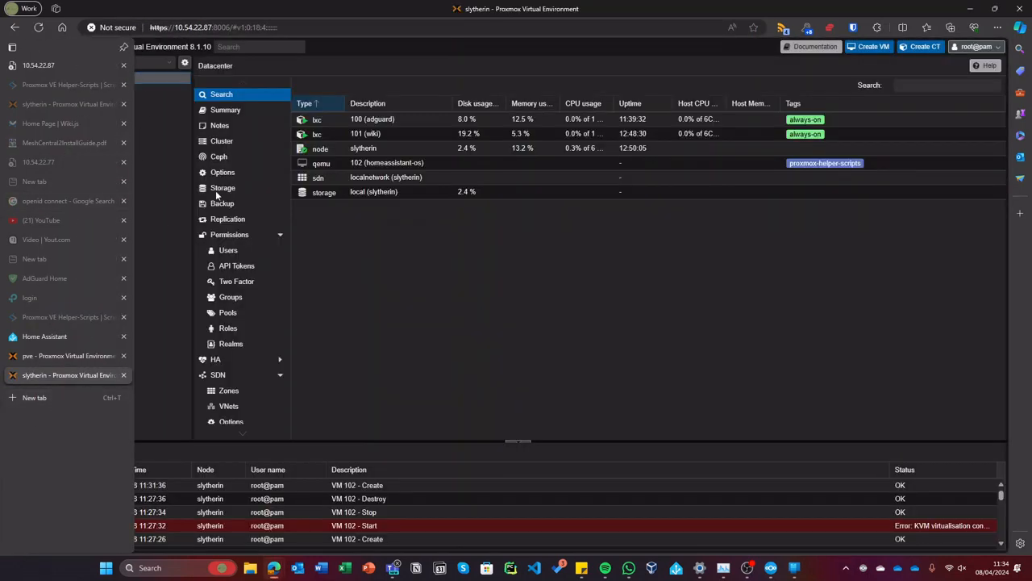
- Launch Tailscale through Windows search
click(951, 567)
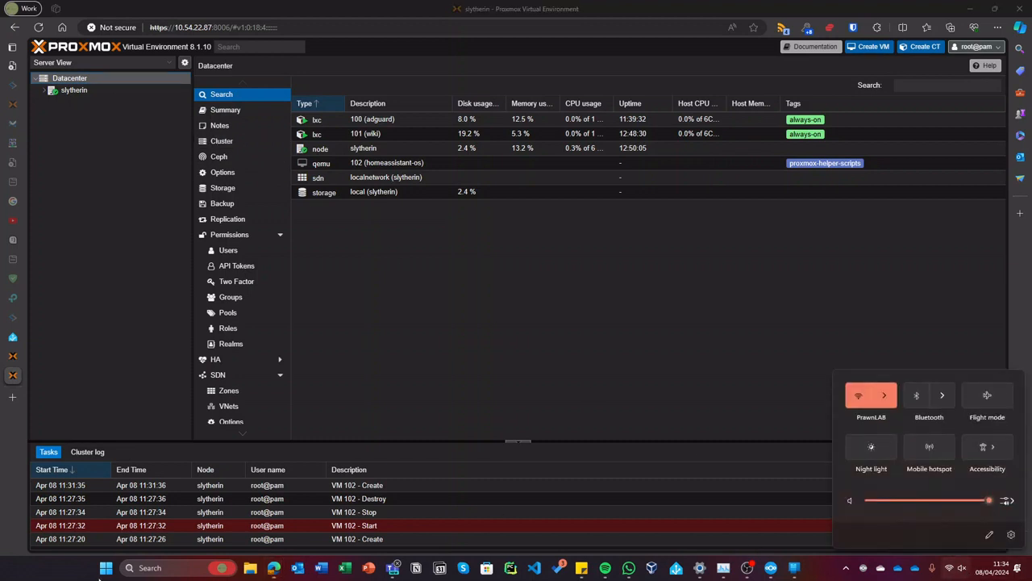
click(149, 567)
text(ta)
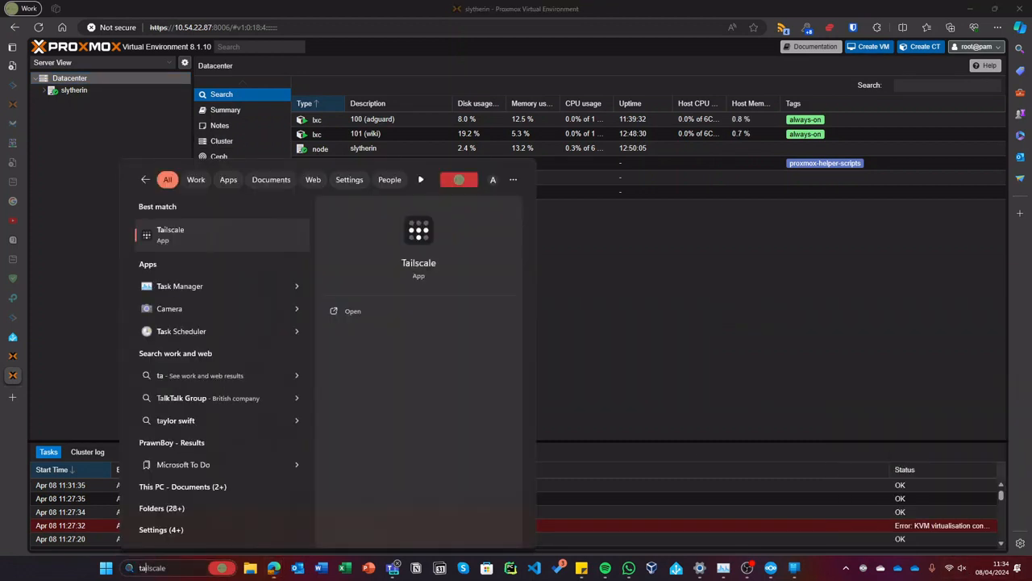
key(Return)
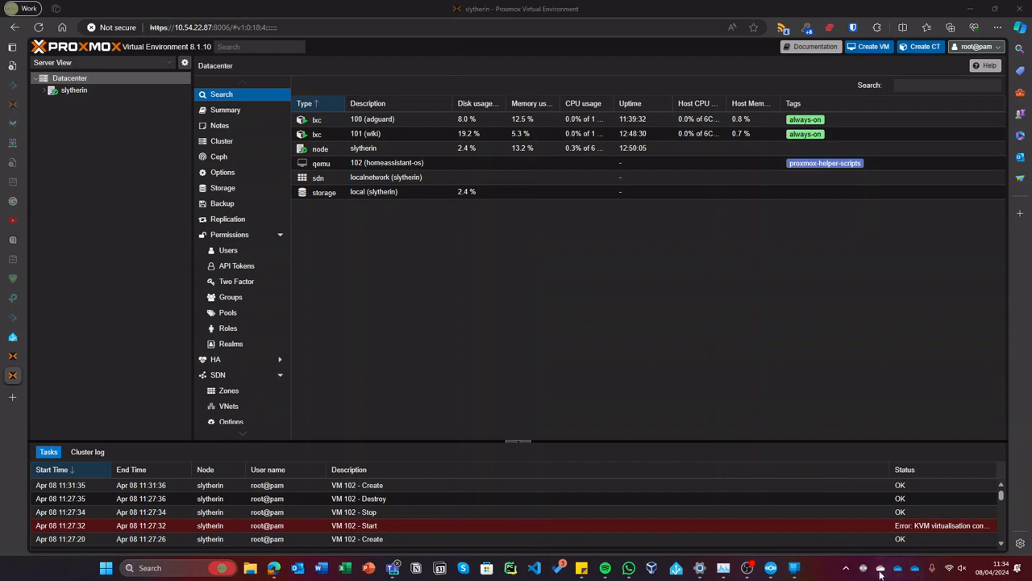
- Check Tailscale's exit-node options and network status, then reopen the hidden tray icons
click(846, 568)
click(889, 489)
mouse_move(896, 410)
click(568, 333)
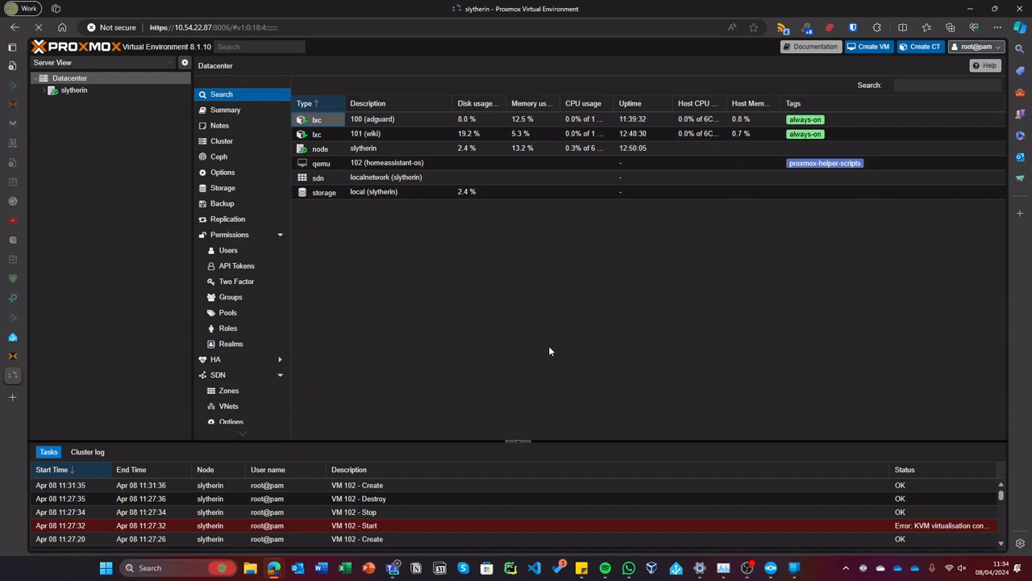
click(952, 567)
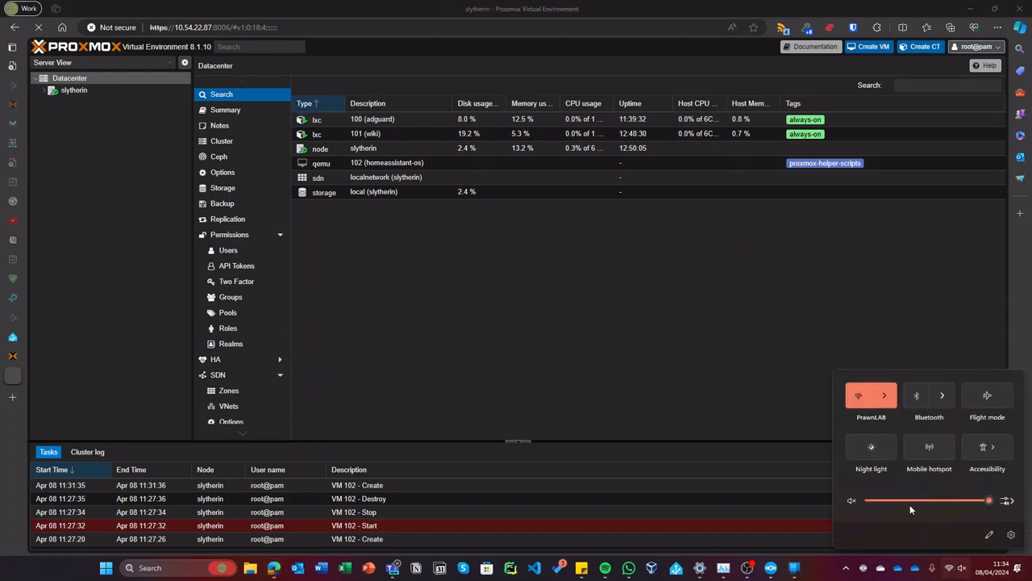
click(845, 567)
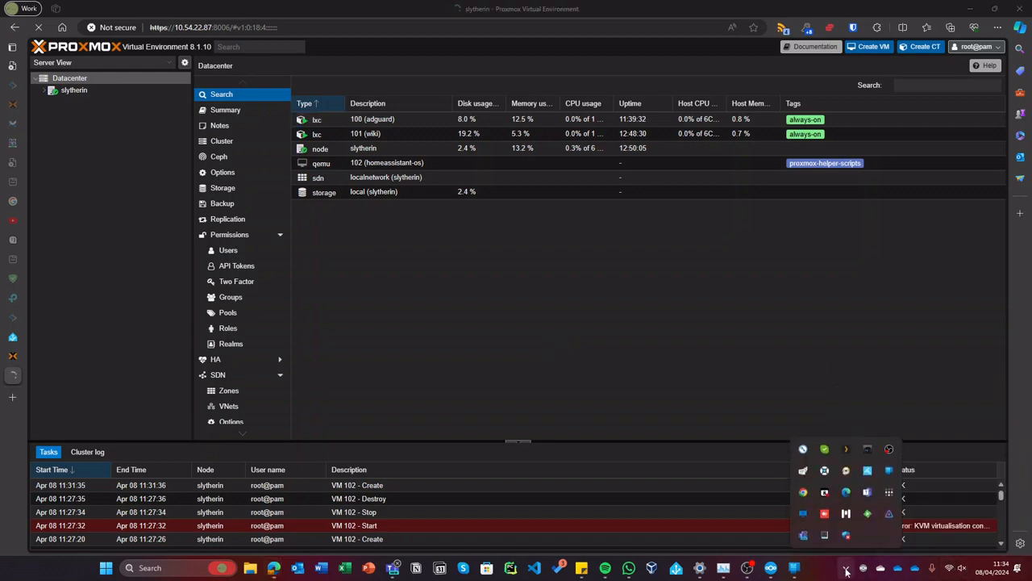
- Enable Tailscale's Allow local network access exit-node option and reload the Proxmox page
right_click(891, 489)
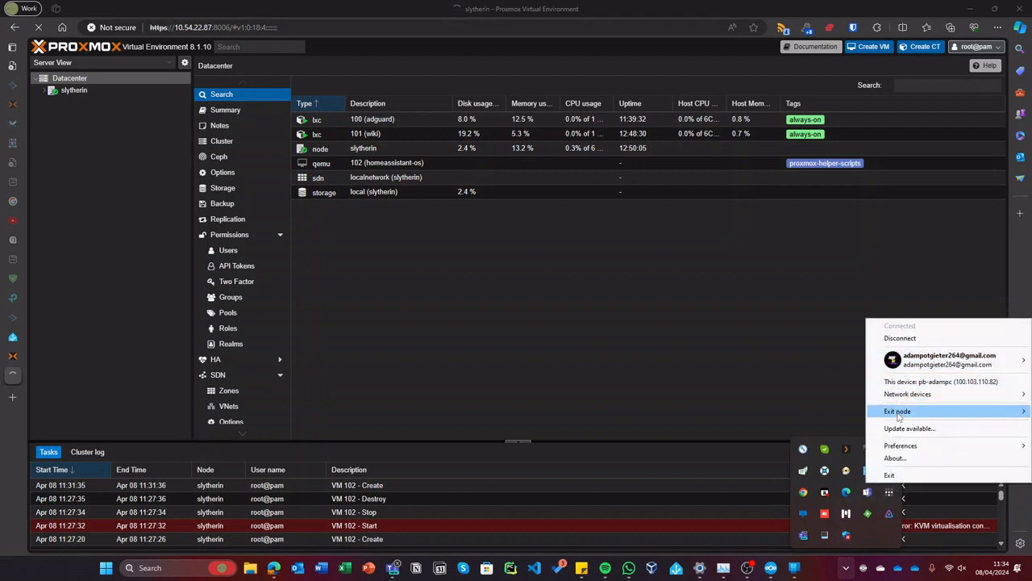
mouse_move(899, 416)
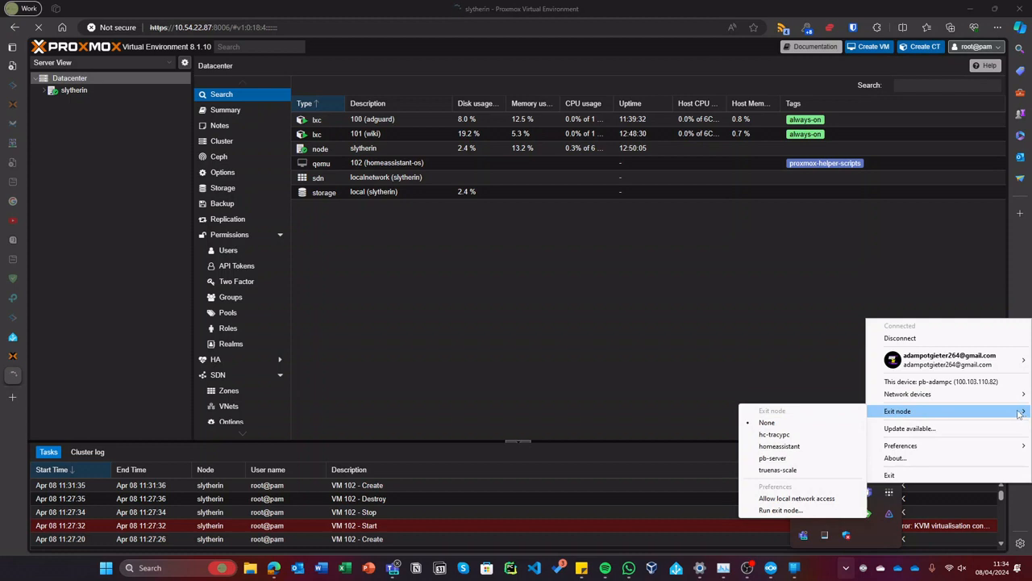
click(817, 499)
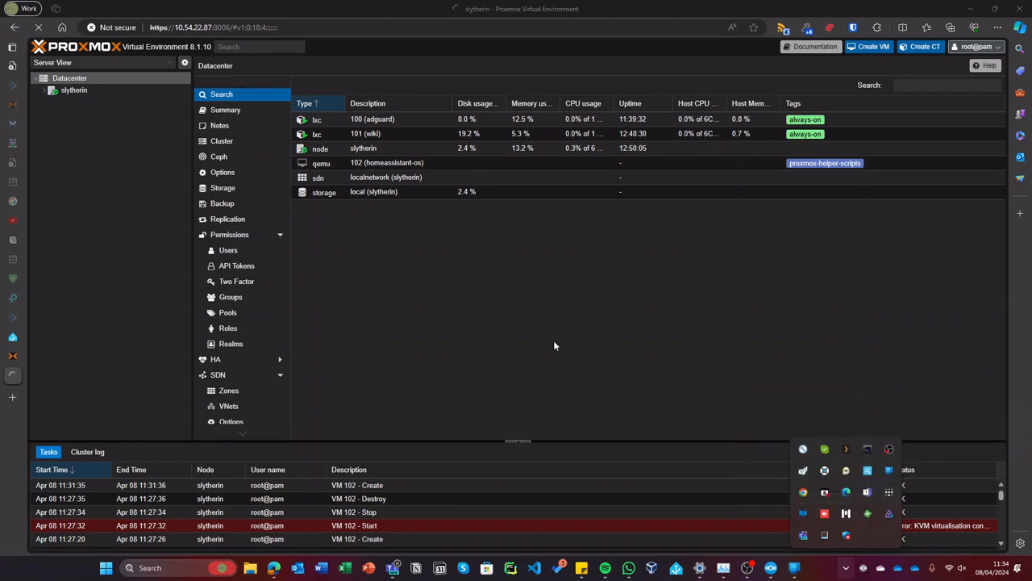
click(554, 313)
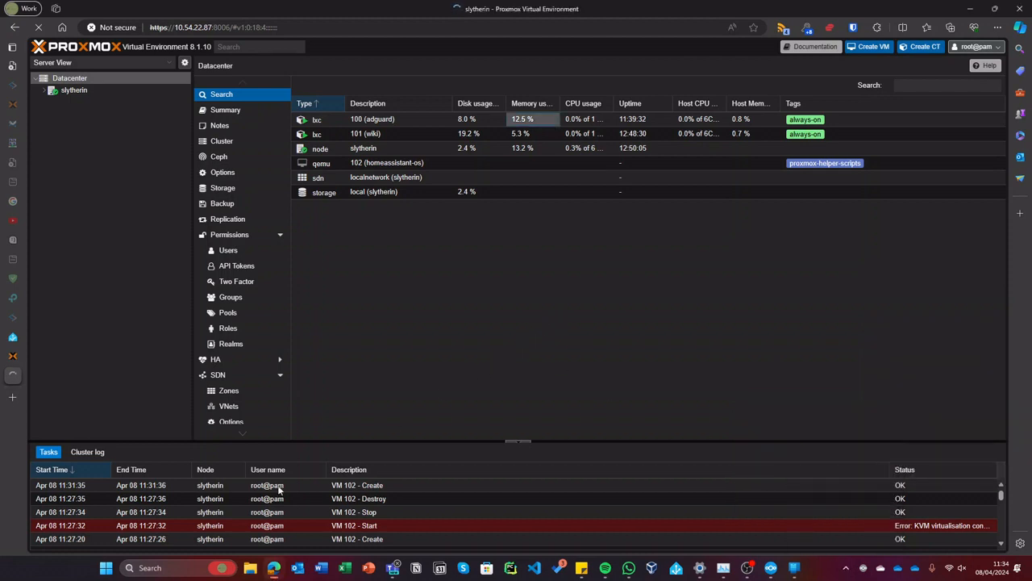
mouse_move(8, 357)
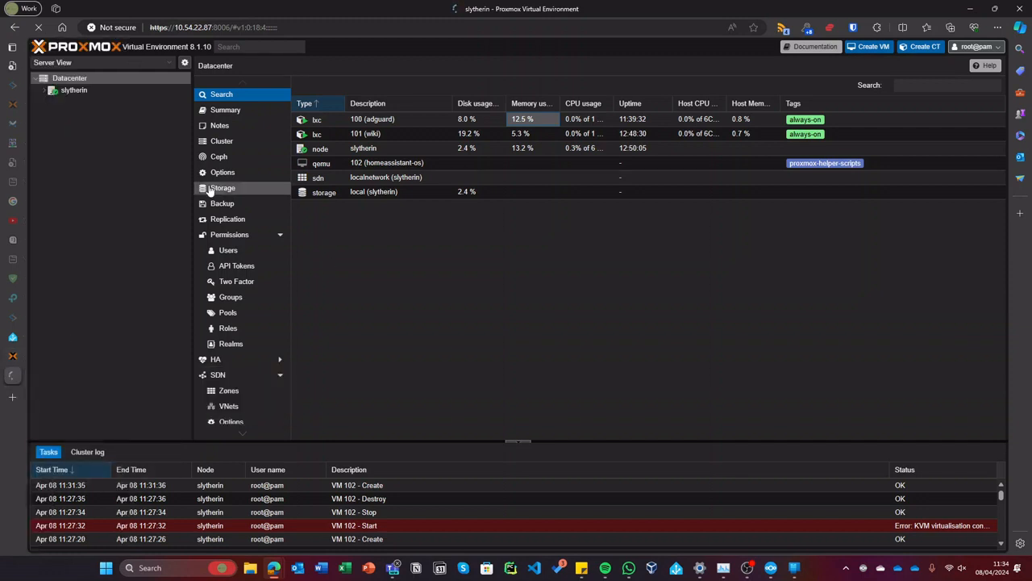
click(36, 34)
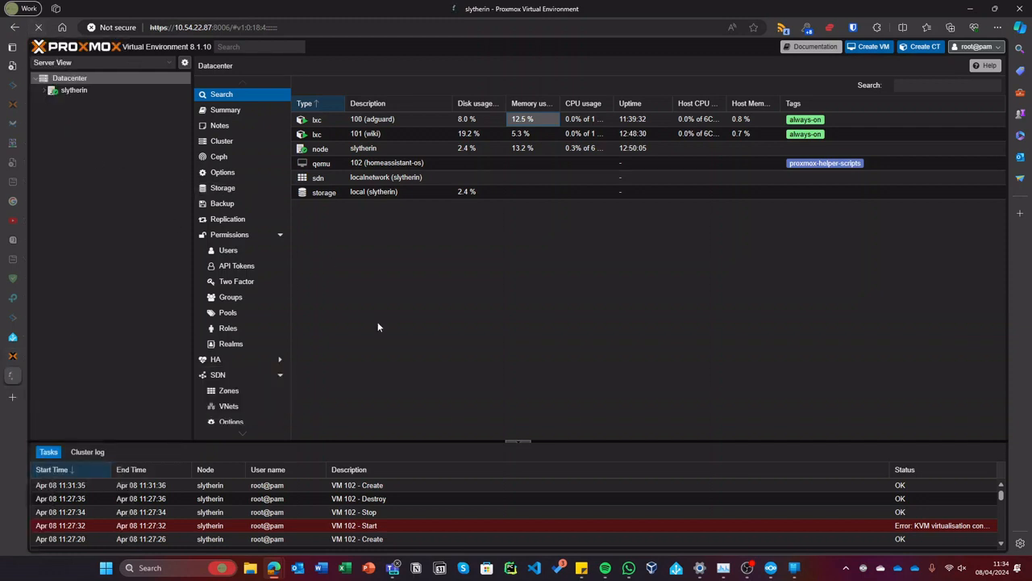
- Disconnect Tailscale from its tray menu
click(846, 568)
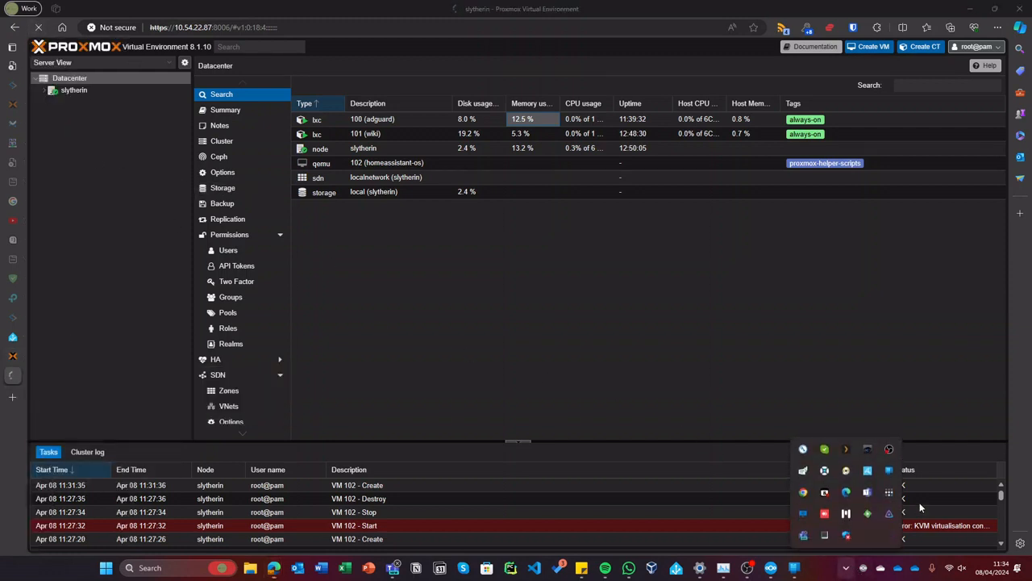
click(887, 495)
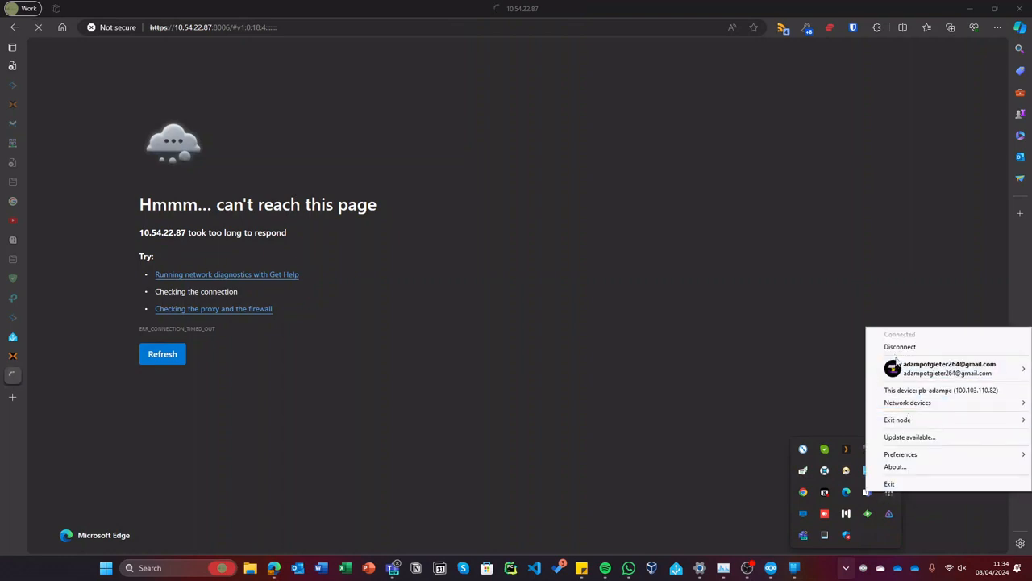
mouse_move(904, 421)
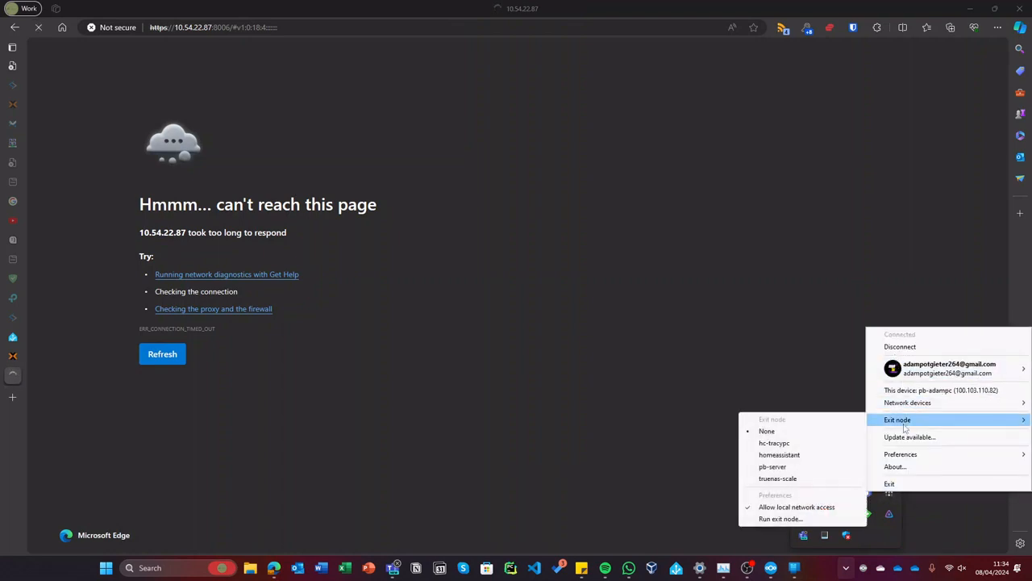
mouse_move(908, 455)
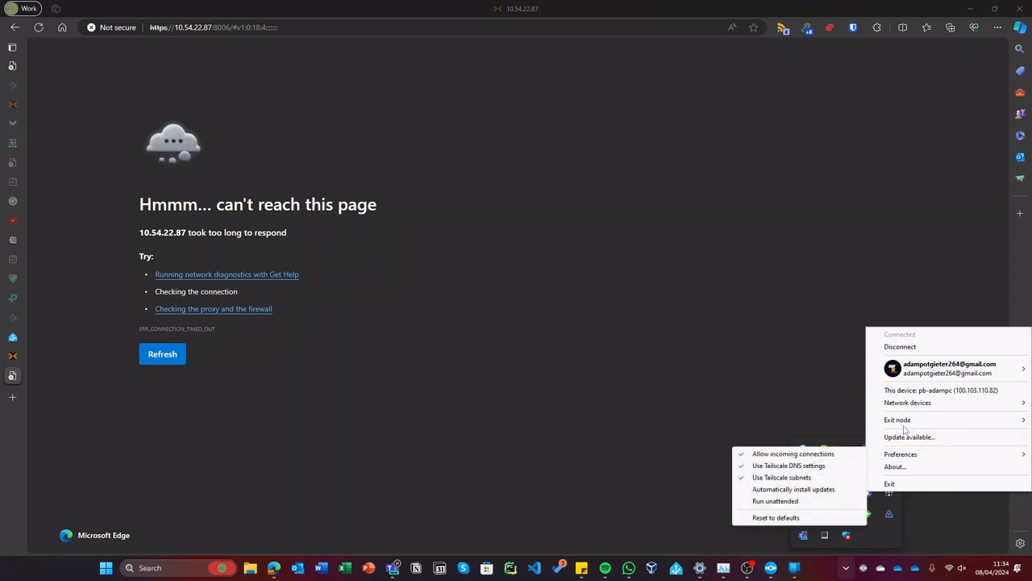
click(899, 347)
click(523, 362)
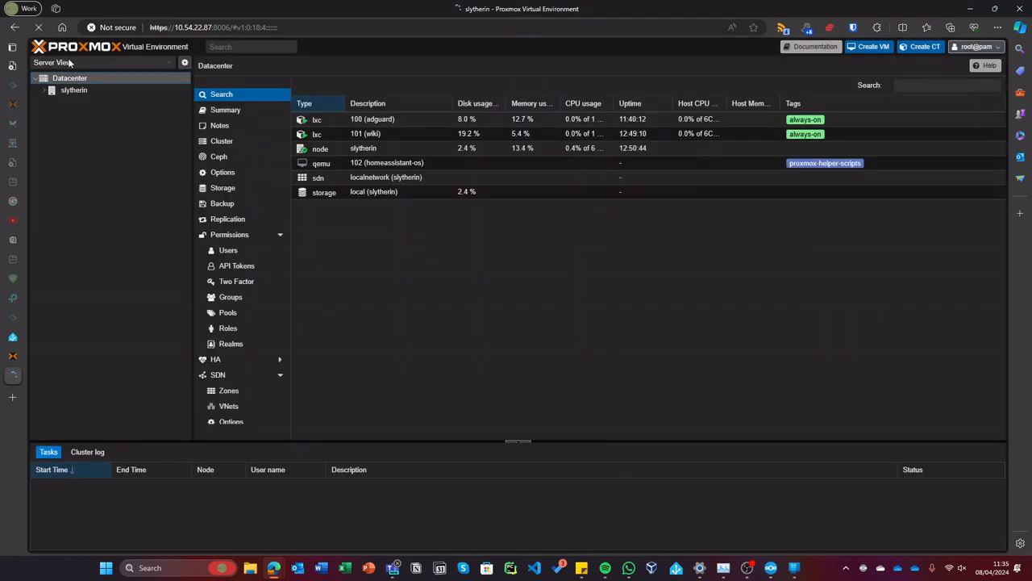
- Show the Options of VM 102 homeassistant-os under the slytherin node
click(74, 90)
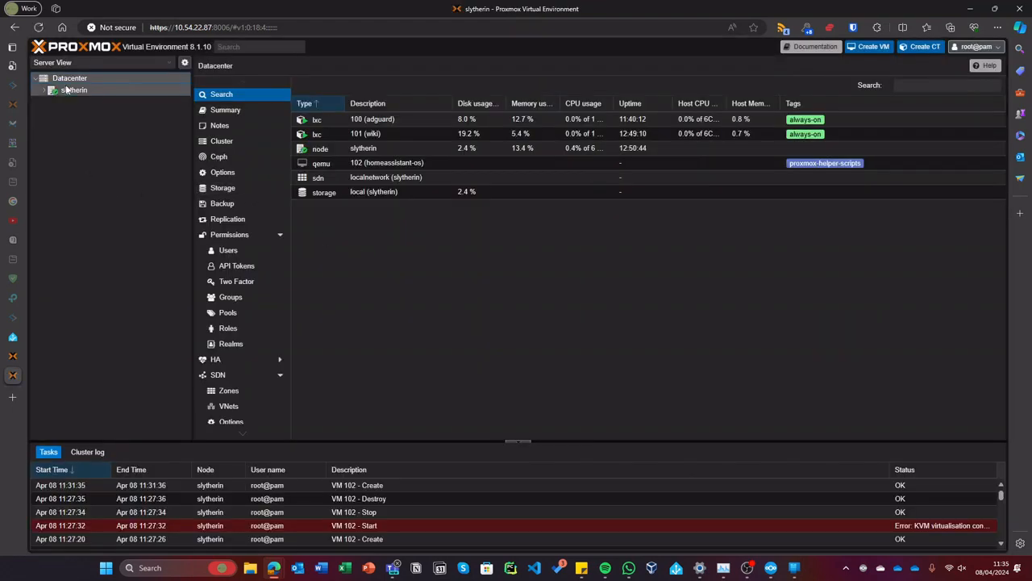
click(87, 127)
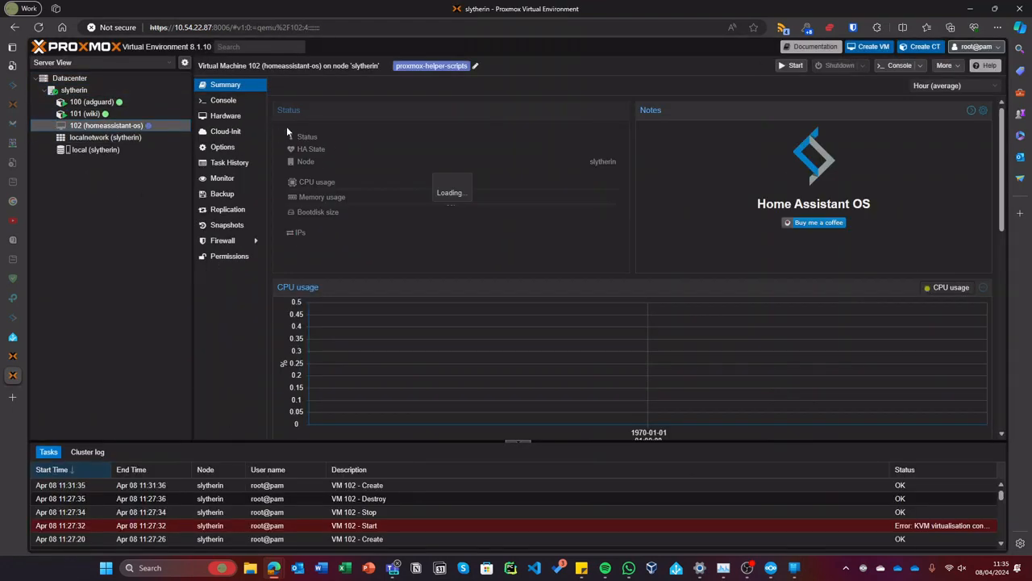
click(226, 147)
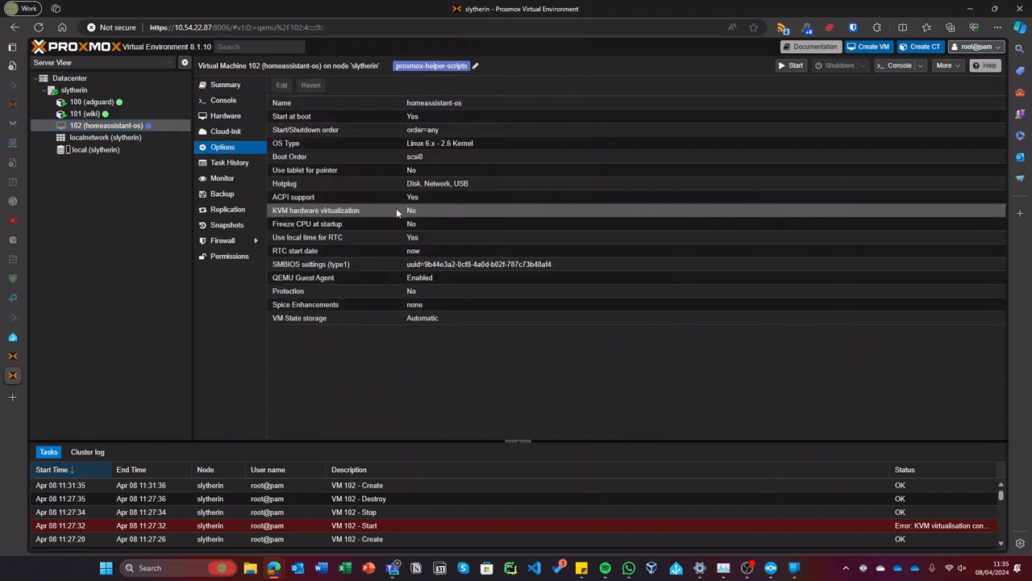
- Start VM 102 from its console, then close the failed console window
click(895, 65)
double_click(293, 11)
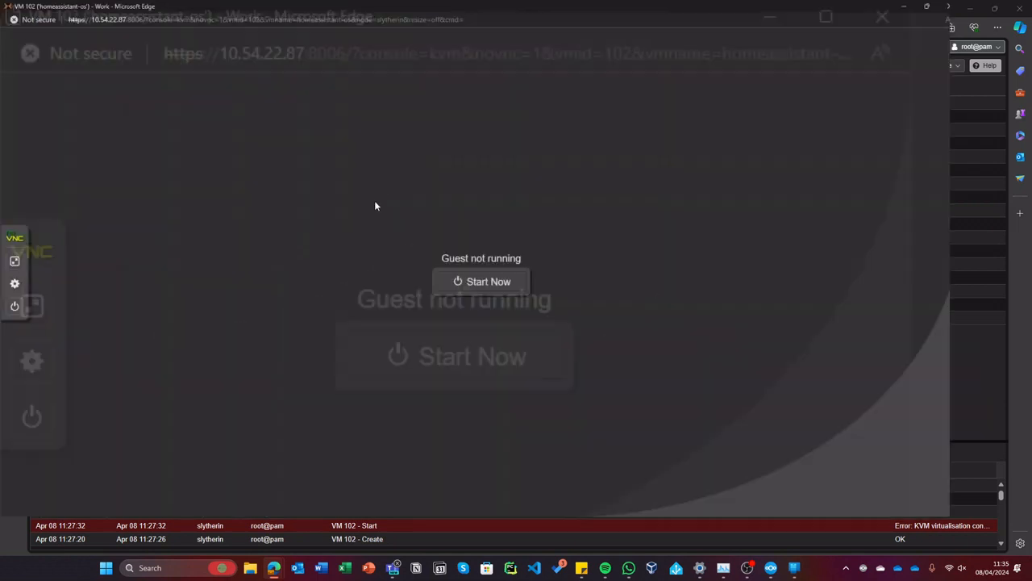
click(501, 308)
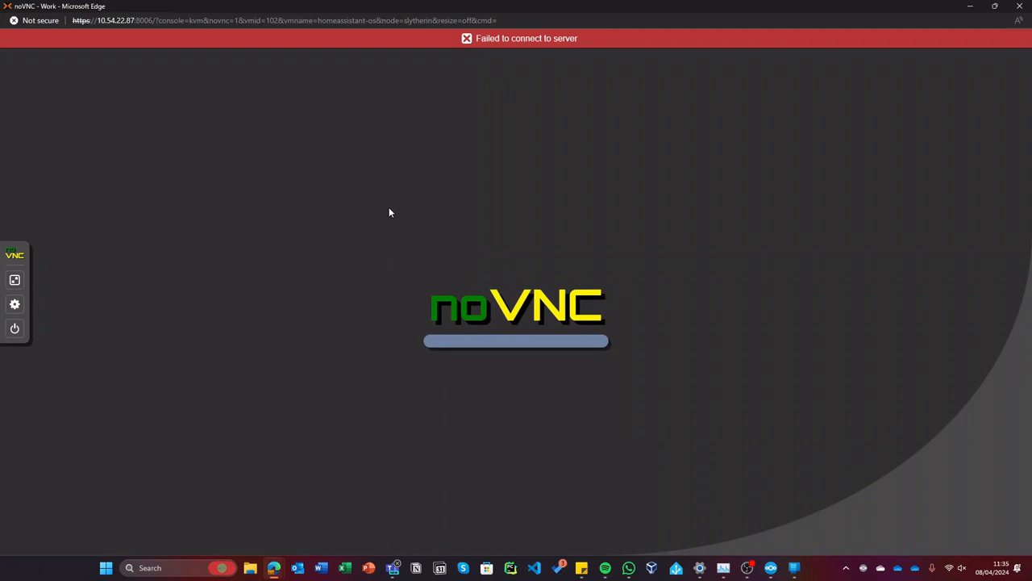
drag(479, 15, 433, 131)
drag(515, 6, 461, 103)
click(656, 94)
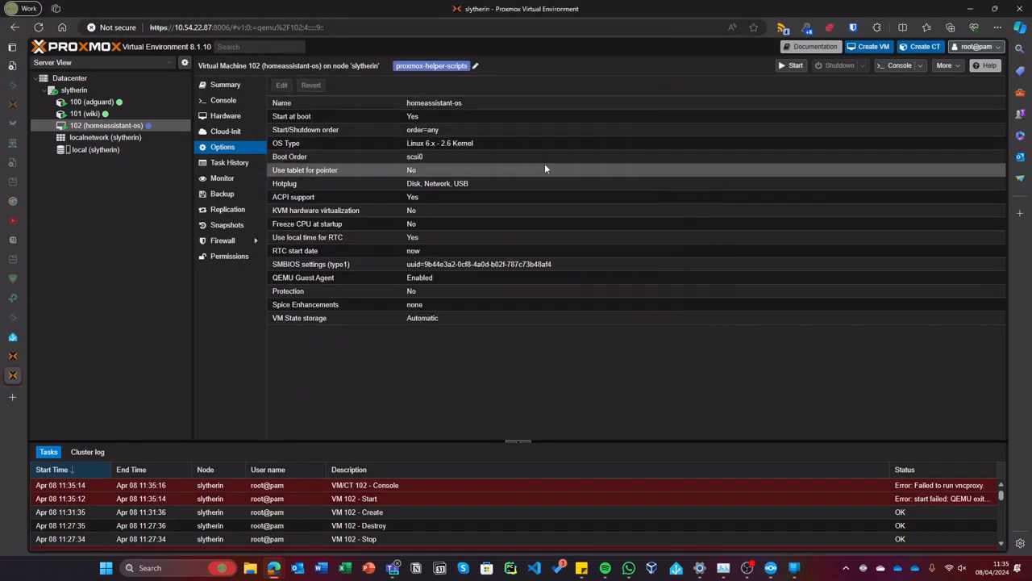
key(alt+Tab)
click(650, 102)
- Retry starting VM 102 from a reopened console, then close it
click(900, 65)
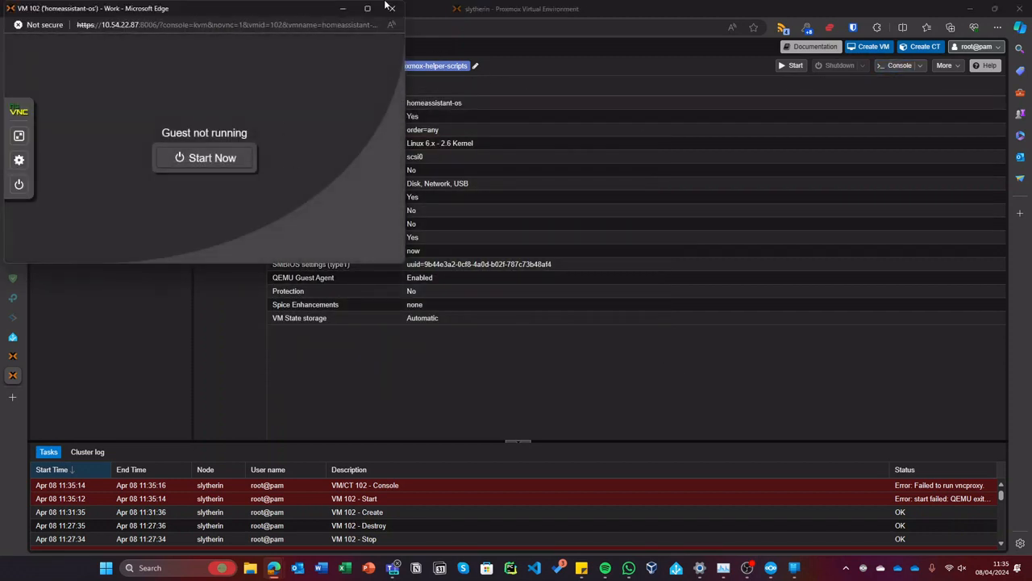
click(208, 158)
mouse_move(371, 8)
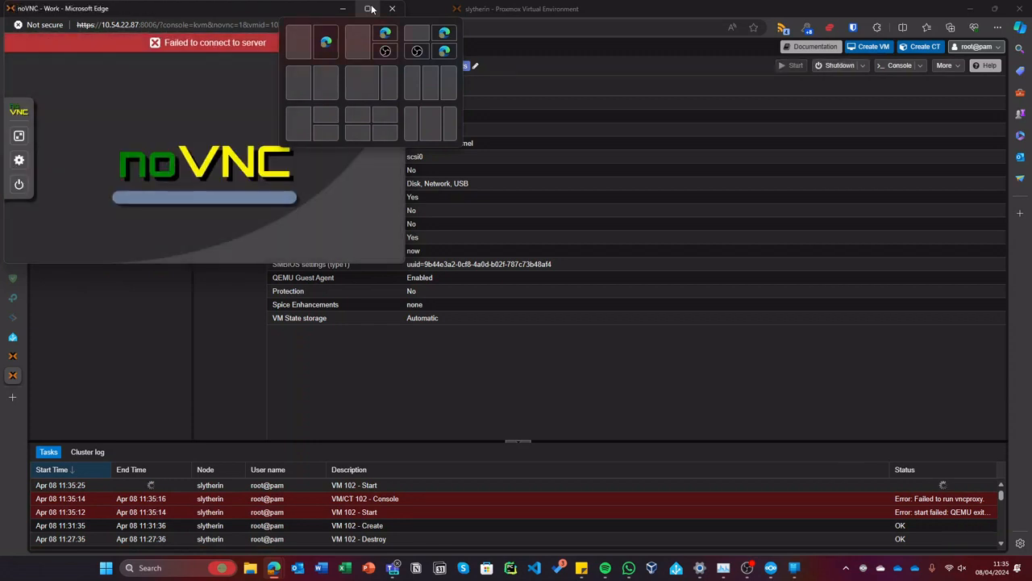
click(392, 8)
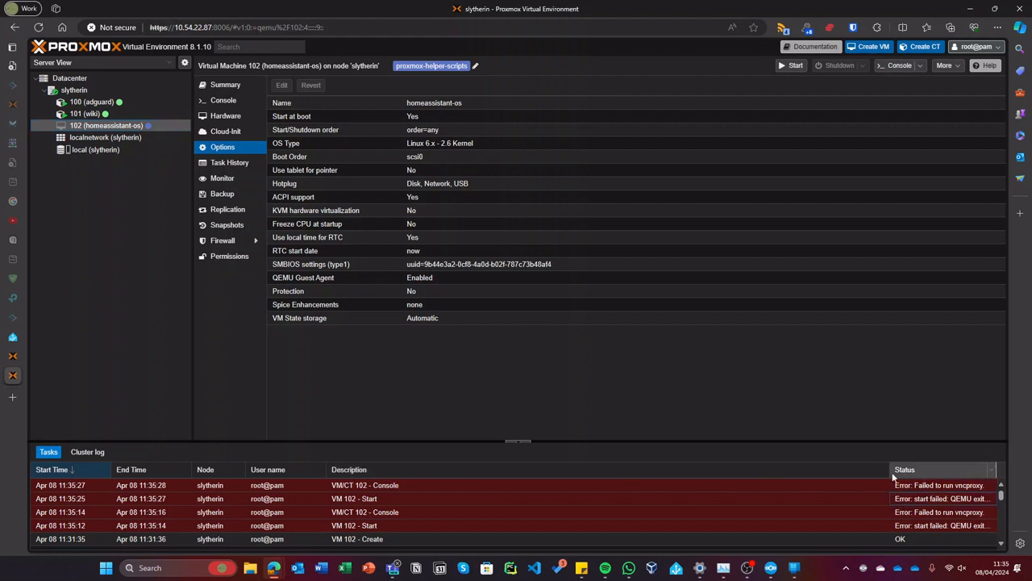
- Widen the task Status column to read the full QEMU error, then enable KVM hardware virtualization
drag(890, 469, 702, 473)
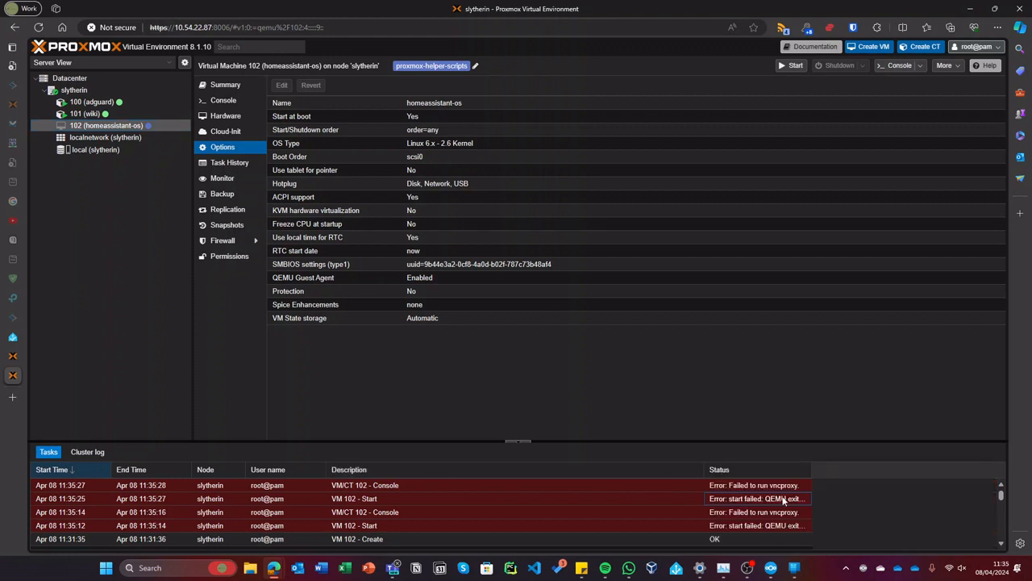
drag(812, 469, 937, 460)
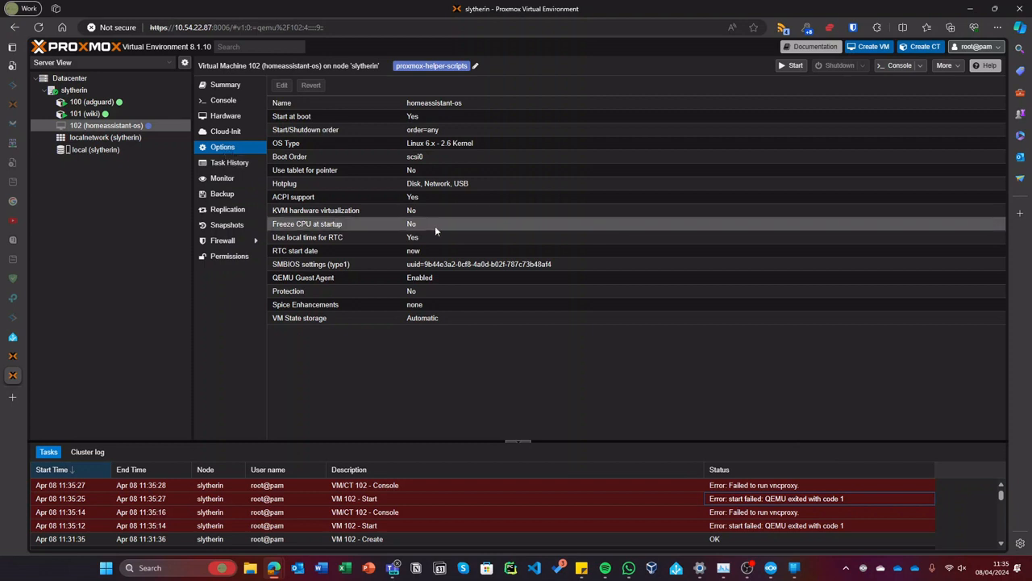
double_click(399, 210)
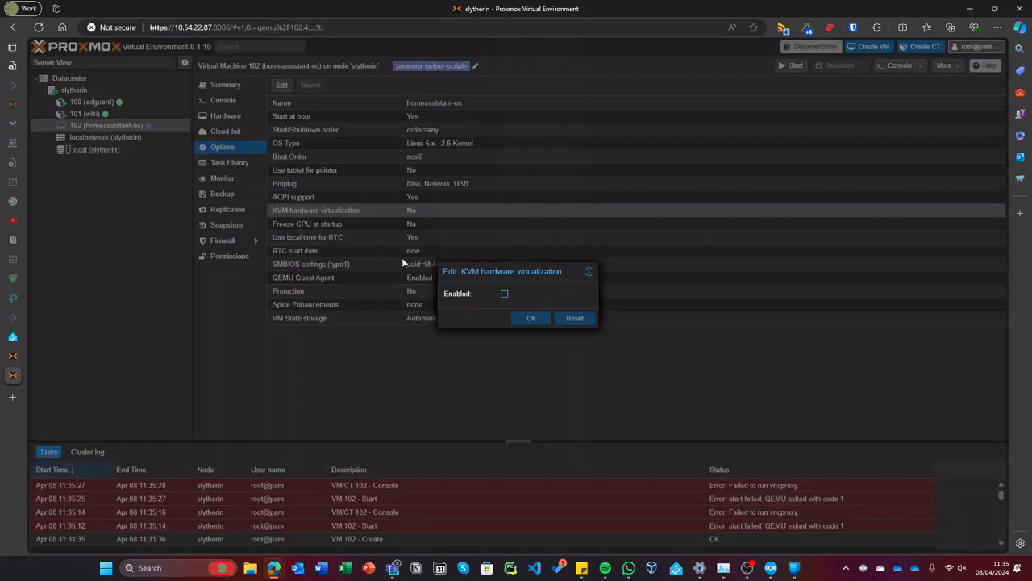
click(505, 294)
click(528, 317)
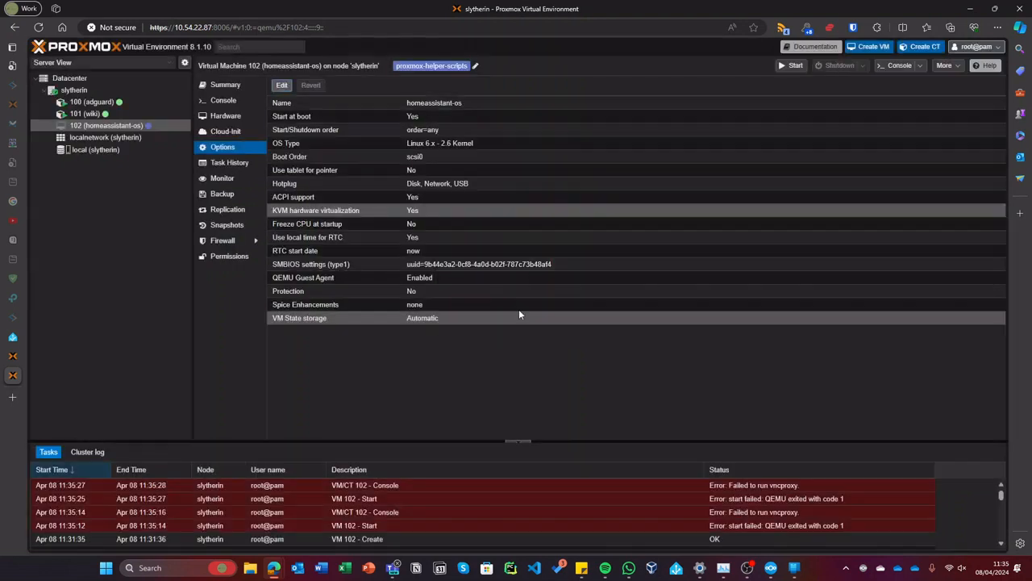
- Disable KVM hardware virtualization again, retry starting VM 102, and view its Hardware list
click(281, 85)
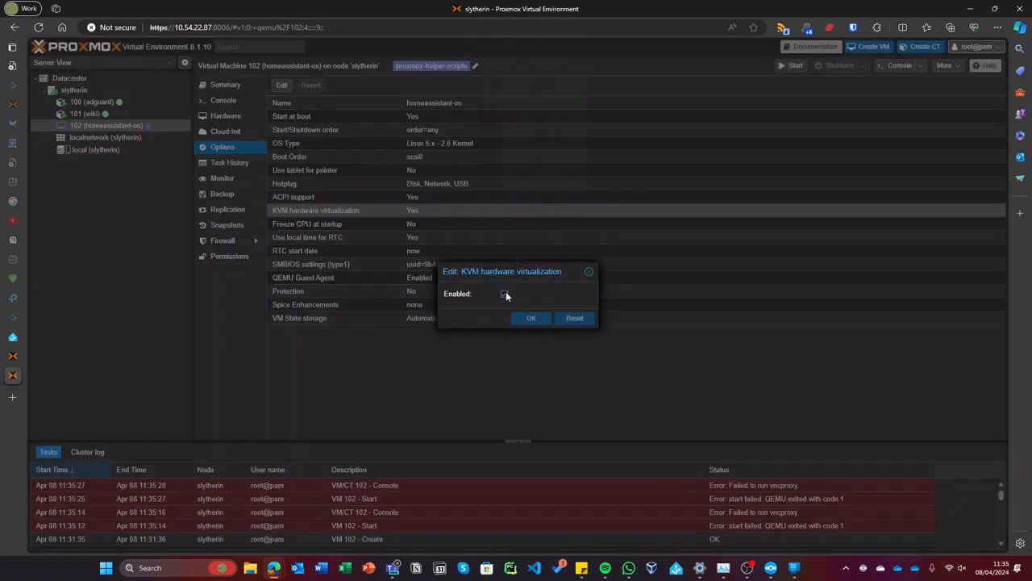
click(505, 293)
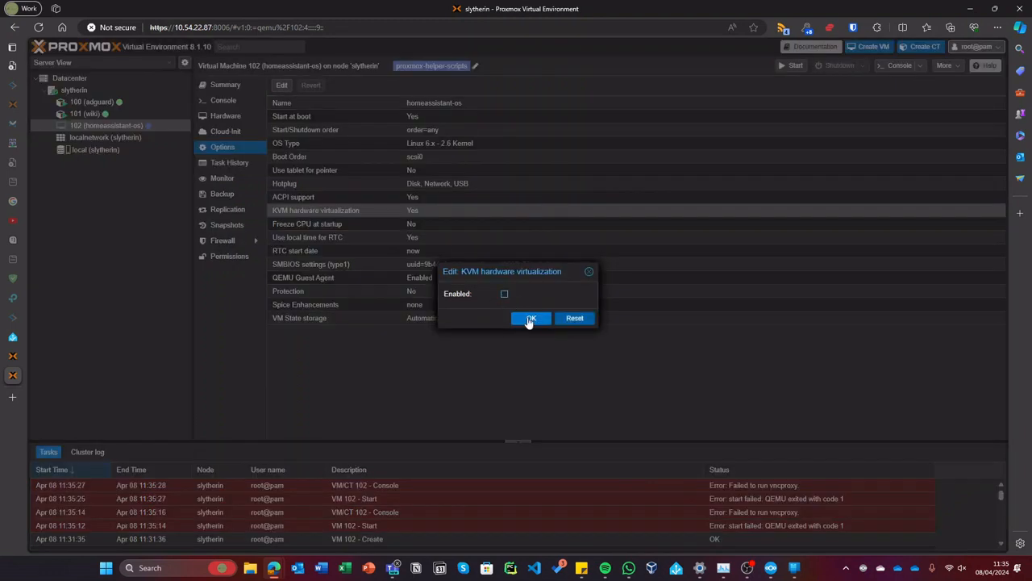
click(528, 318)
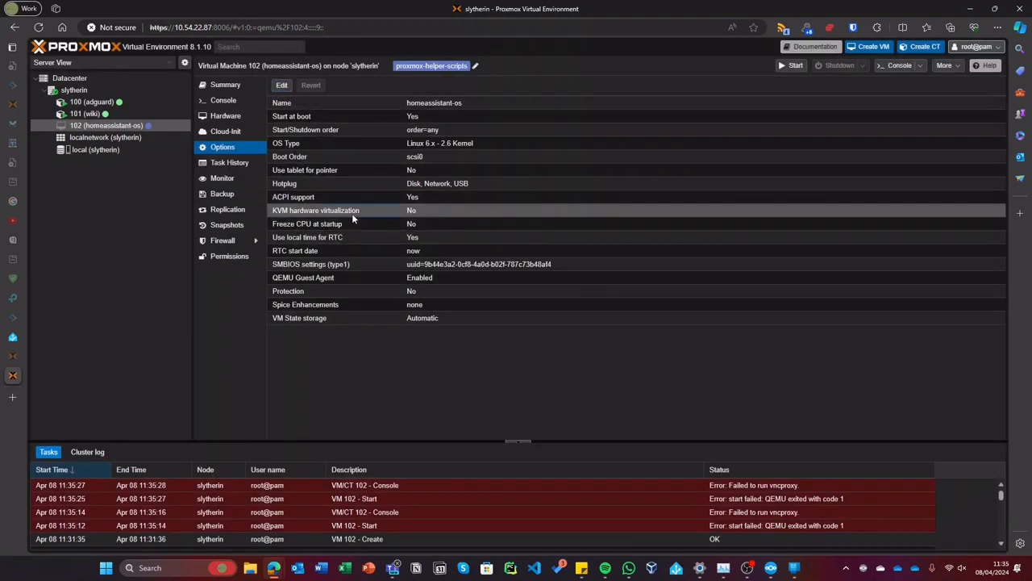
click(791, 66)
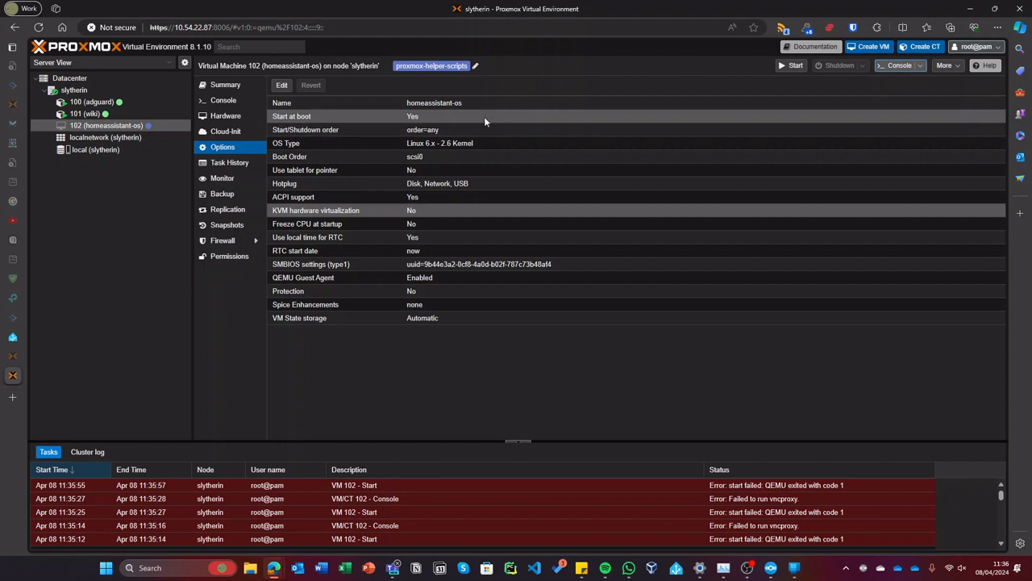
click(236, 120)
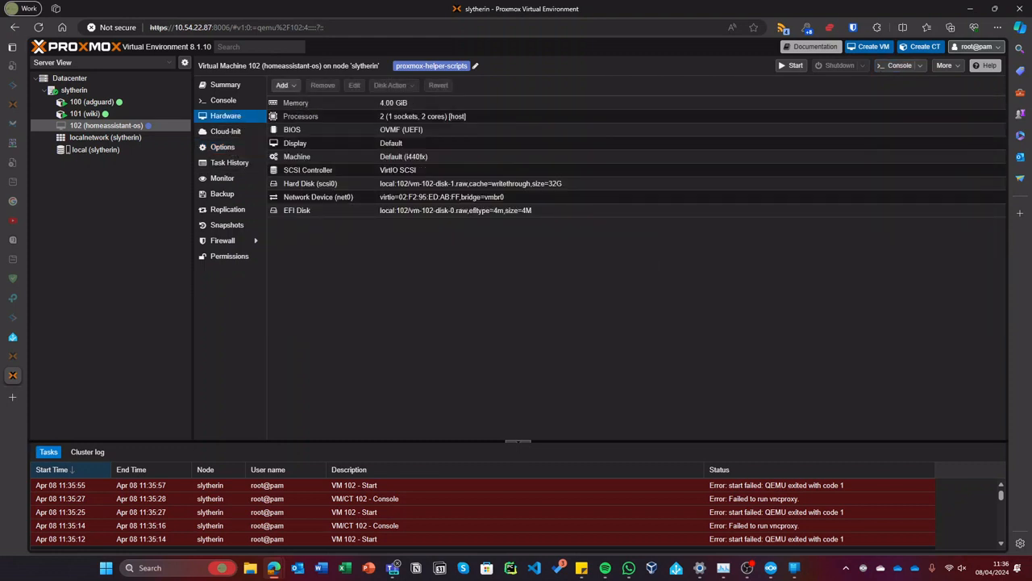
- Dismiss the timeout error and stop VM 100 on the pve node
click(49, 356)
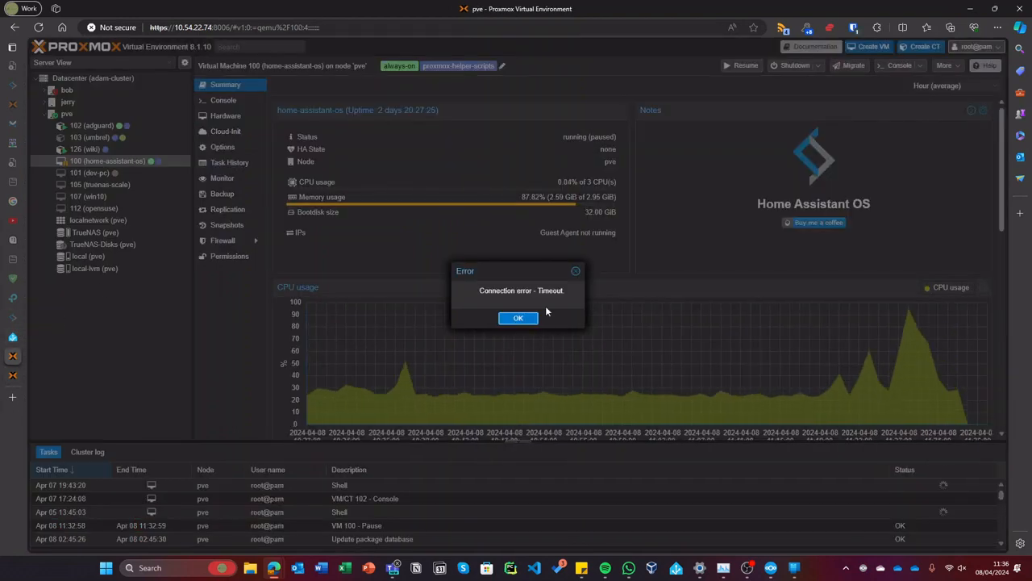
click(517, 317)
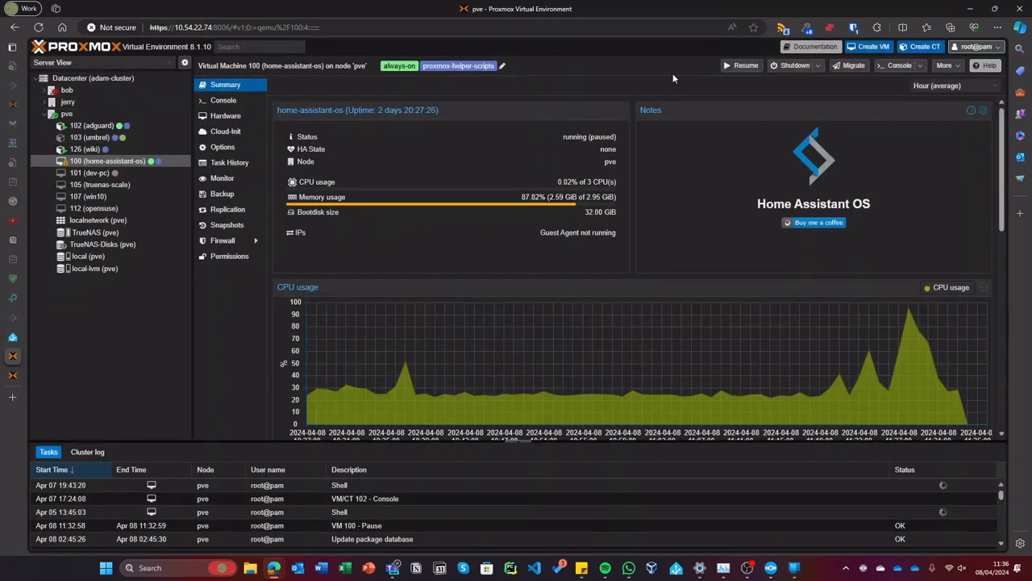
click(817, 65)
click(797, 118)
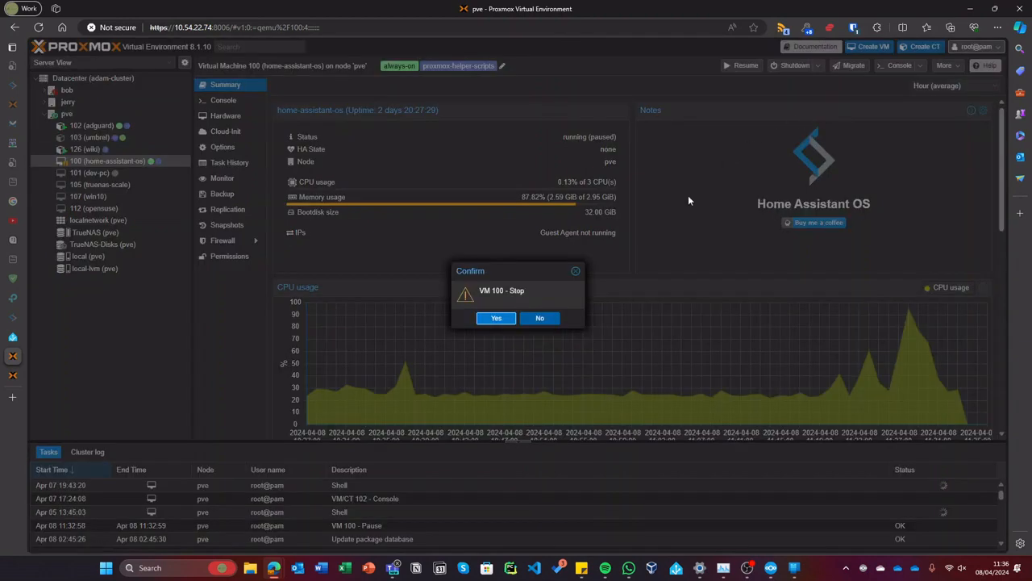
click(500, 317)
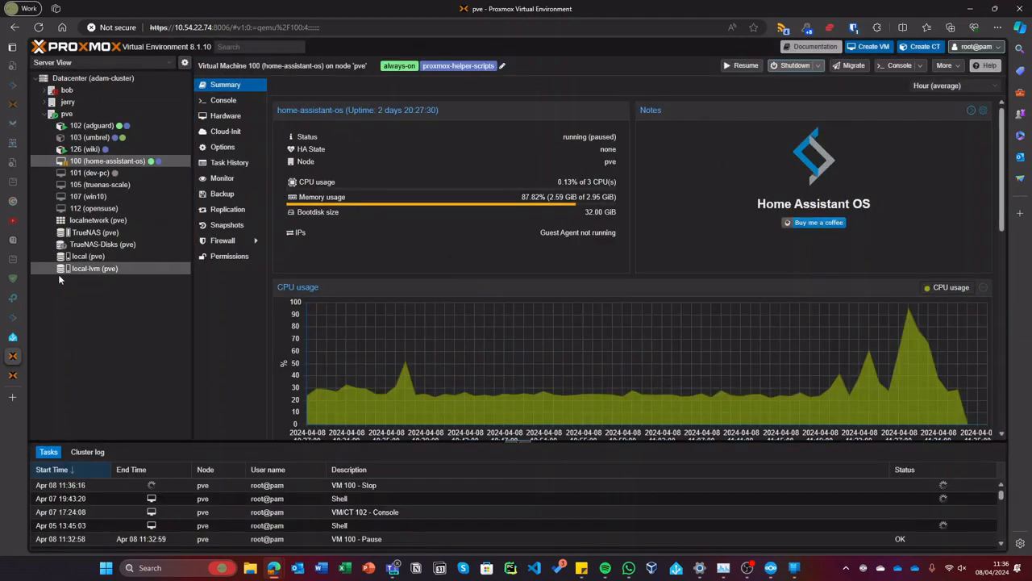
- Try starting VM 102 on the slytherin node again
click(15, 376)
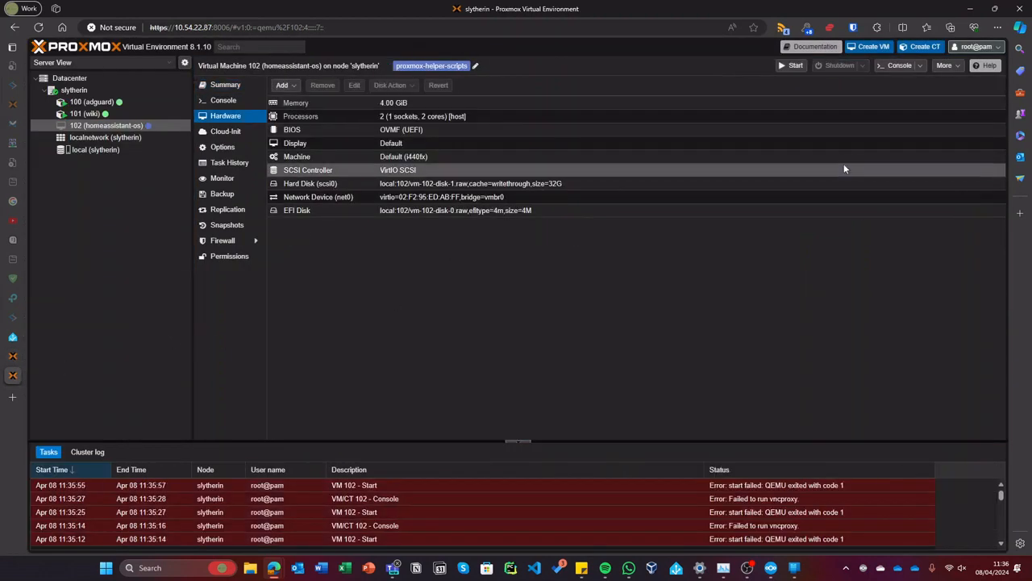
click(786, 67)
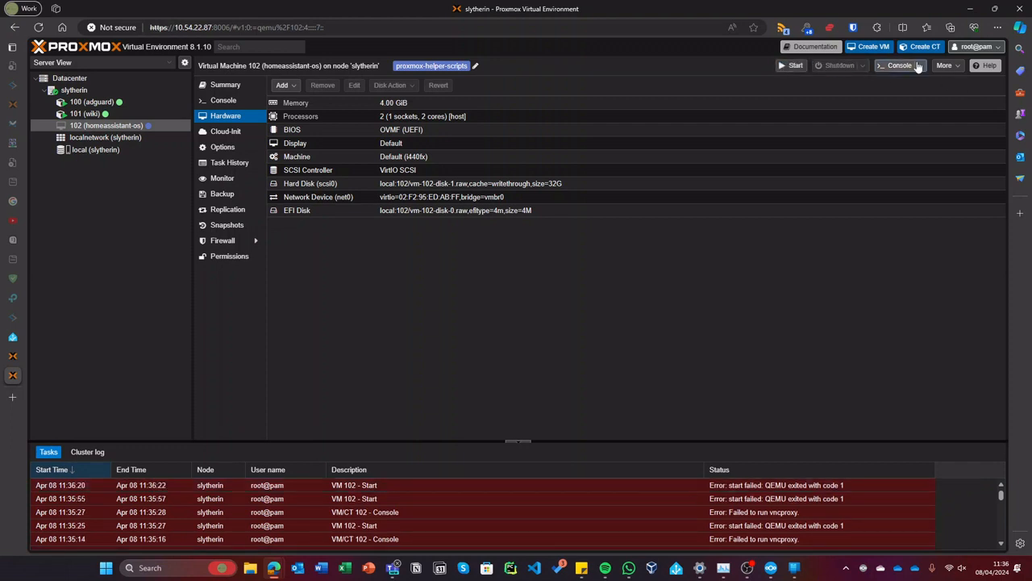
click(945, 67)
- Destroy VM 102 on slytherin, confirming with its ID 102
click(957, 118)
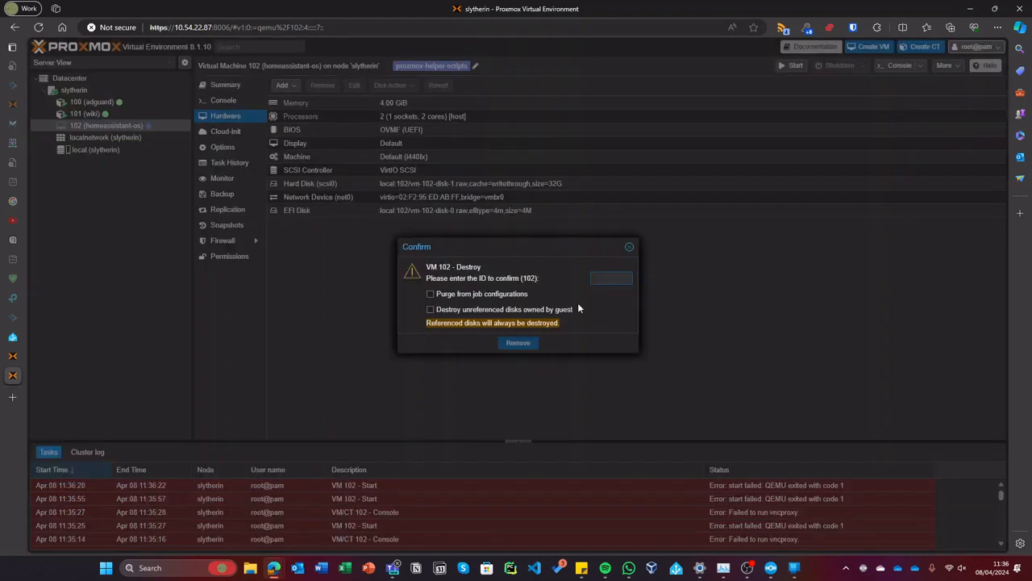
text(102)
key(Return)
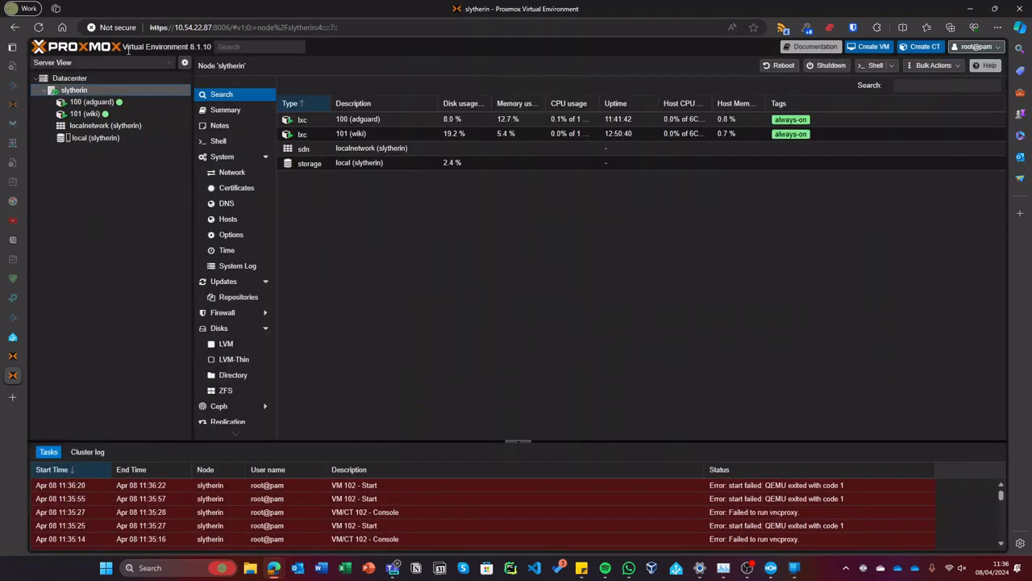
- Rerun the HAOS helper script in the node shell with advanced defaults, creating HAOS 12.1 without starting it
click(212, 141)
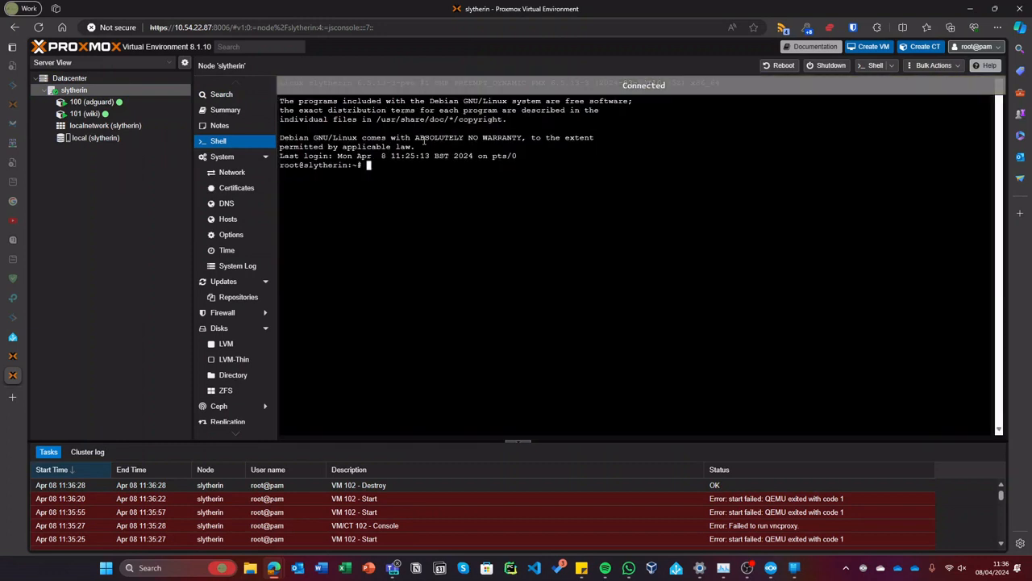
key(ctrl+shift+b)
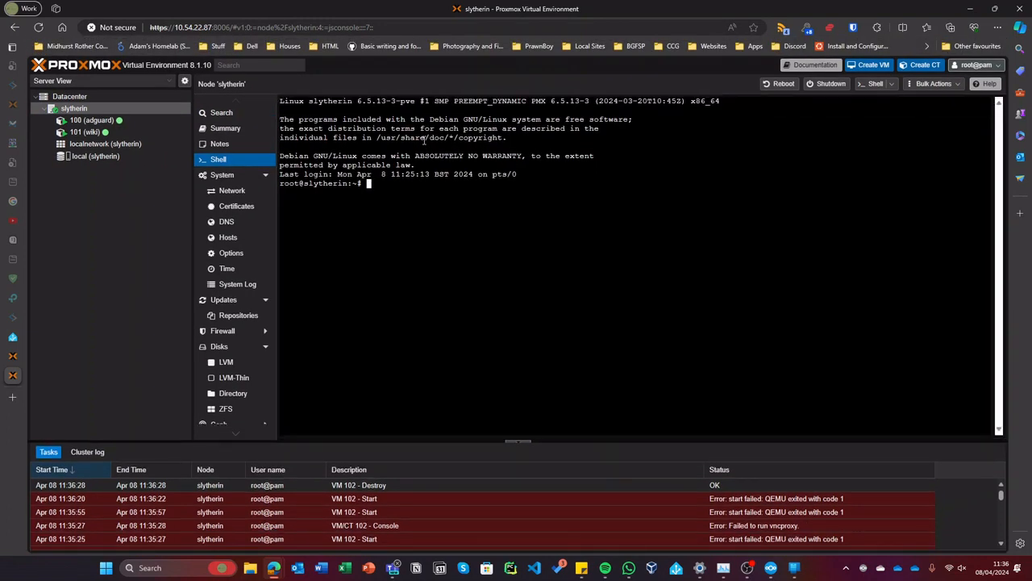
text(bash -c "$(wget -qLO - https://github.com/tteck/Proxmox/raw/main/vm/haos-vm.sh)")
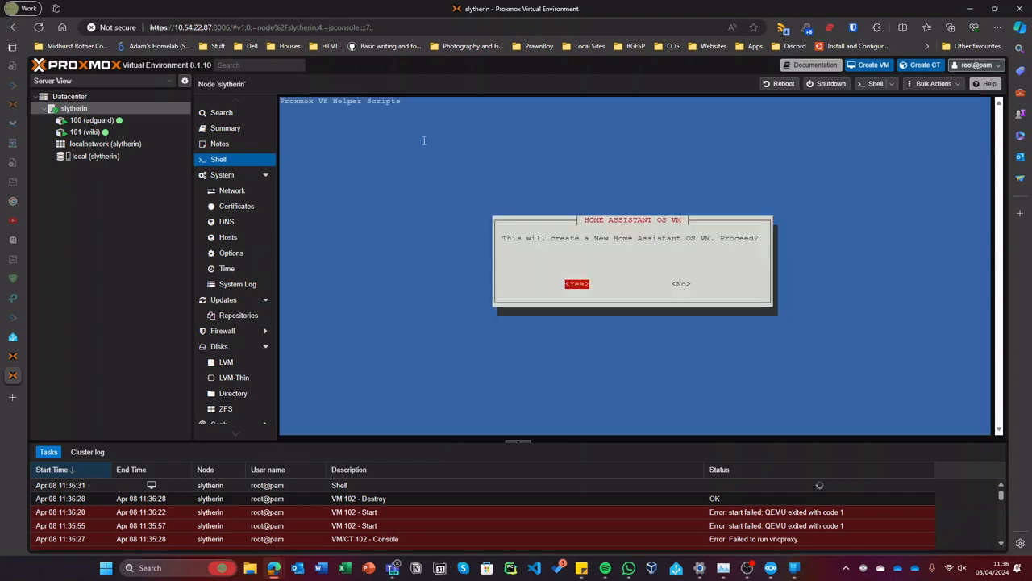
key(Return)
key(Right)
key(Return)
key(Return)
key(Return)
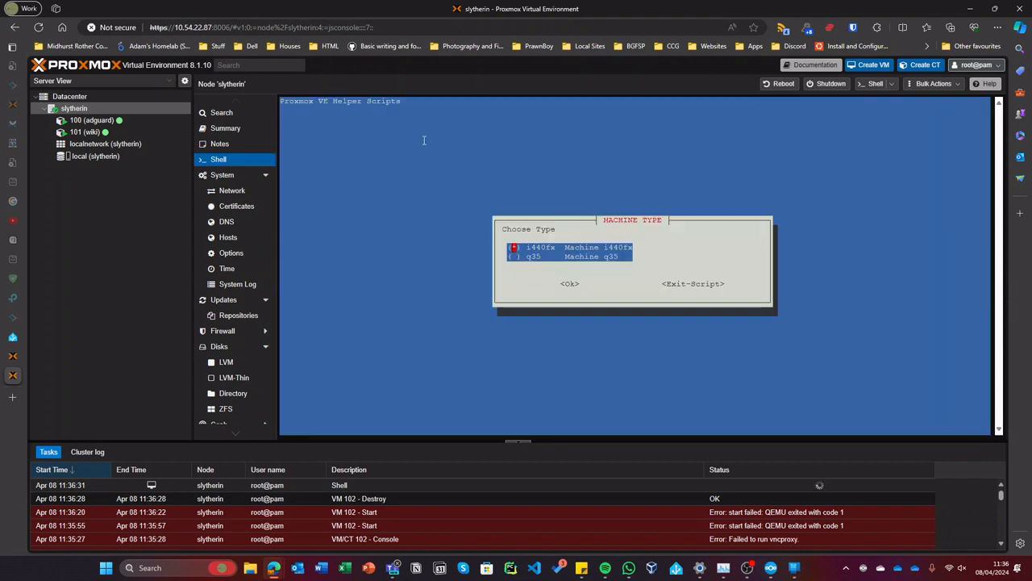
key(Return)
key(Return)
key(Return)
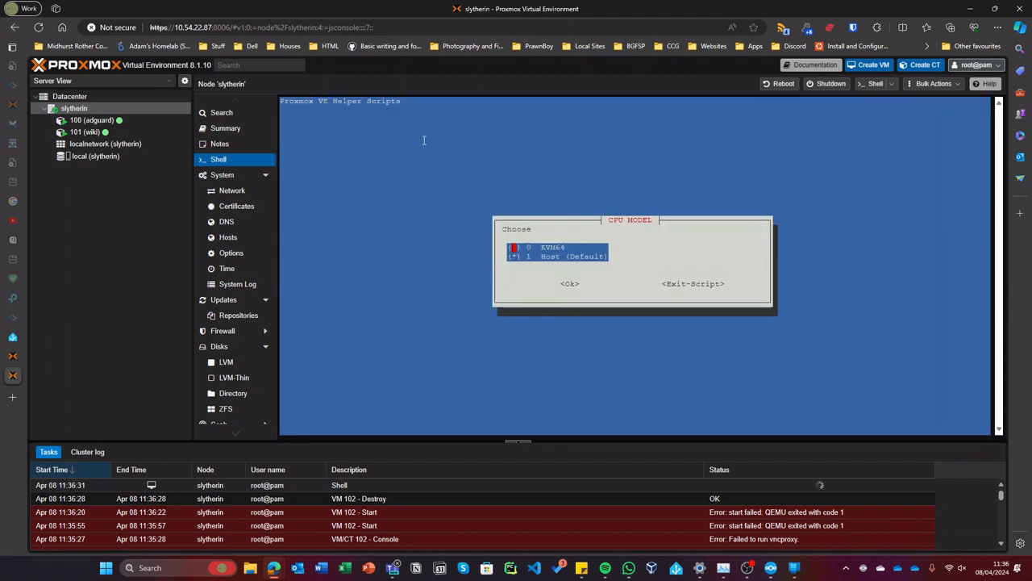
key(Return)
key(Return)
key(Return)
key(Return)
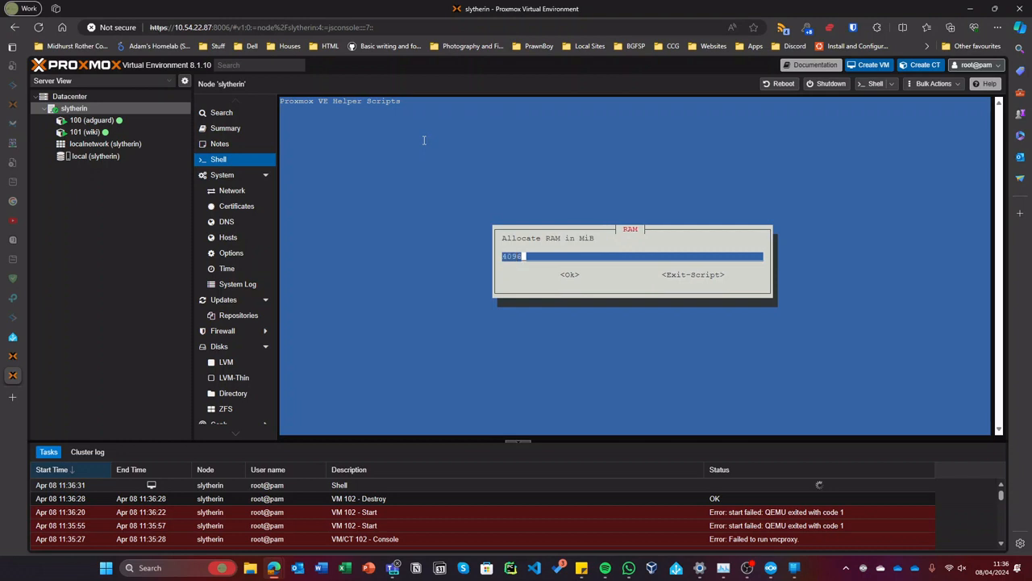
key(Return)
key(Return)
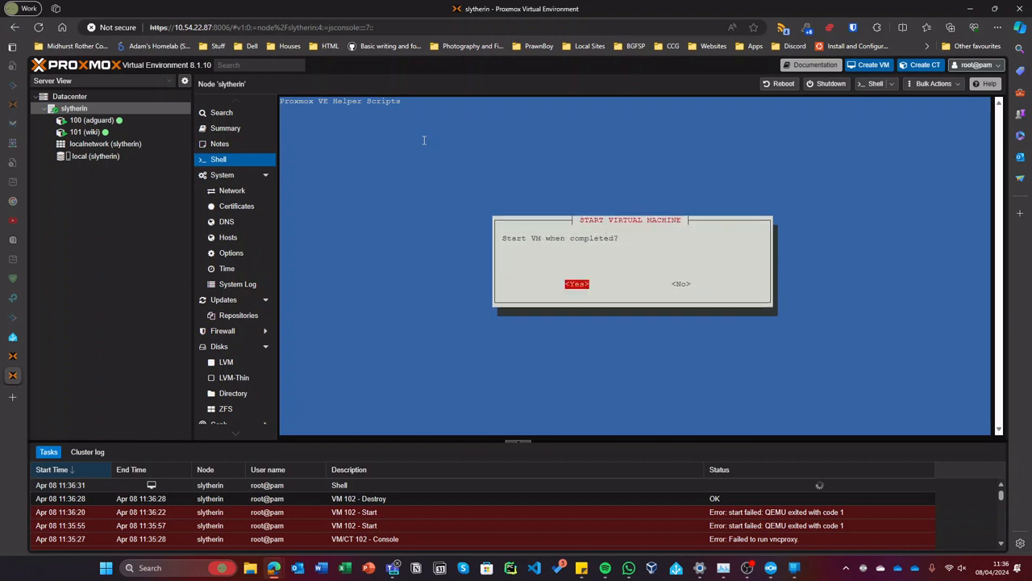
key(Right)
key(Return)
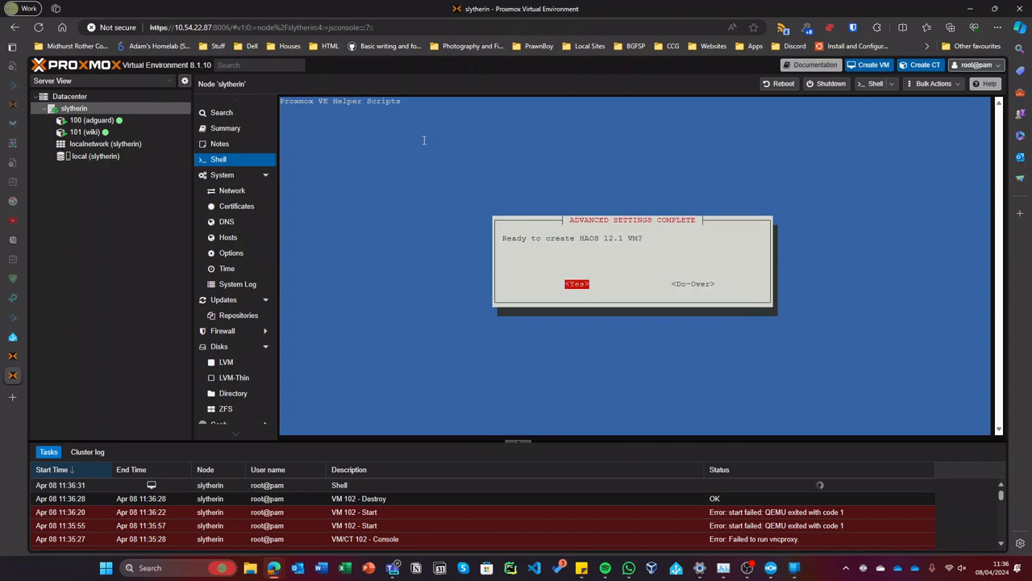
key(Return)
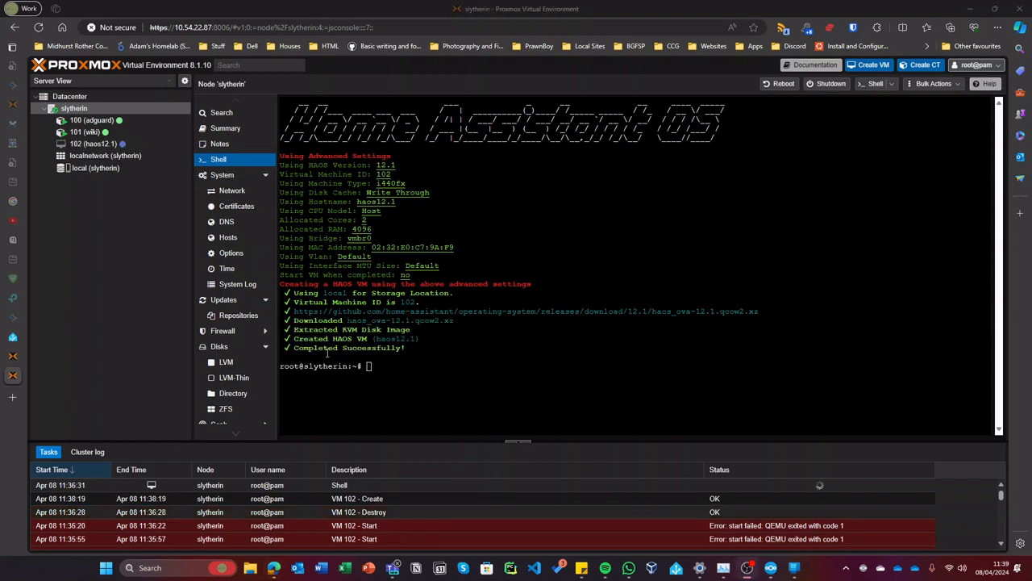
- Disable KVM hardware virtualization in the new VM 102 haos12.1 Options
drag(427, 377, 327, 398)
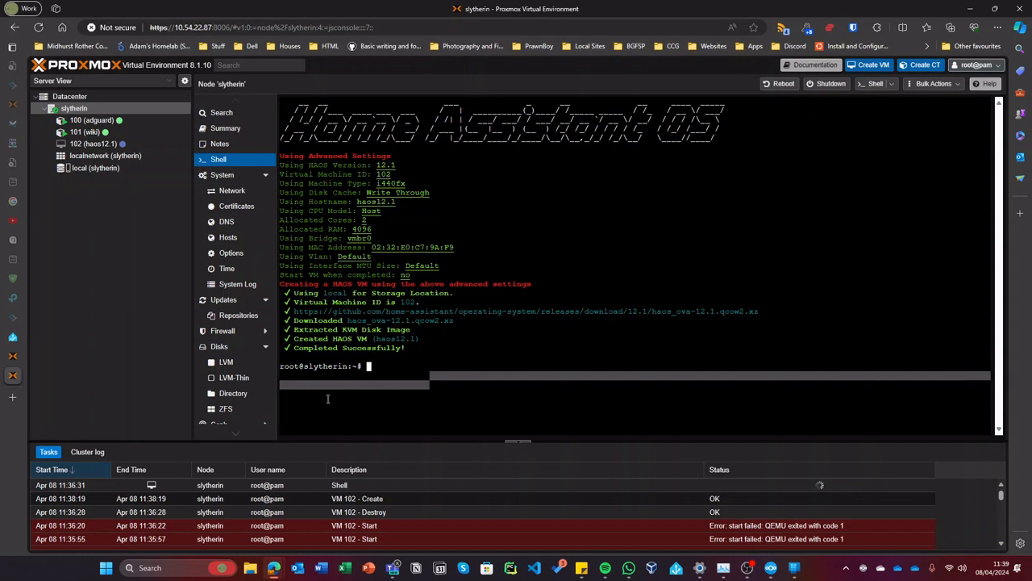
click(92, 144)
click(222, 165)
click(317, 229)
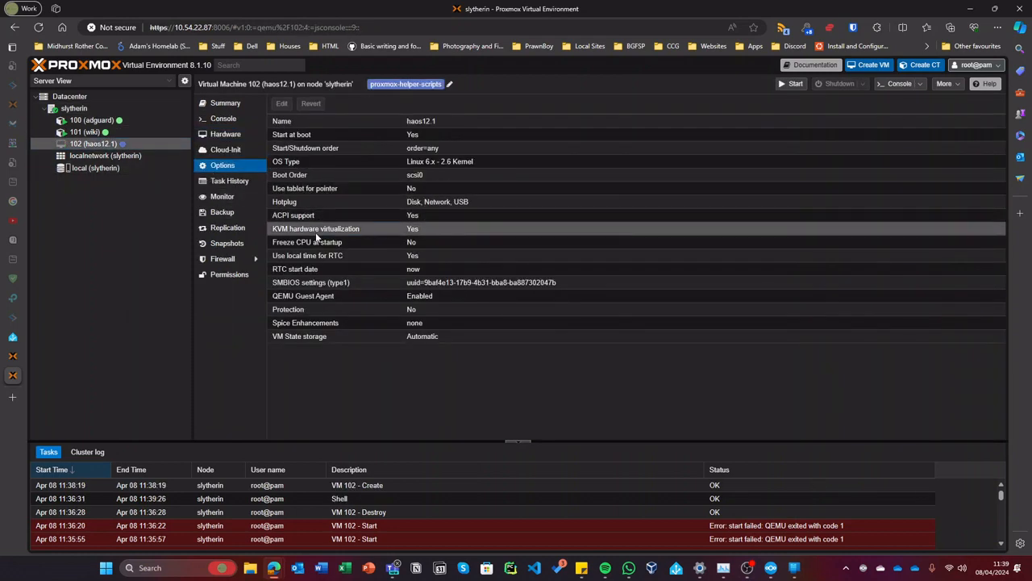
click(282, 103)
click(504, 304)
click(532, 327)
- Start VM 102 from its console
click(223, 119)
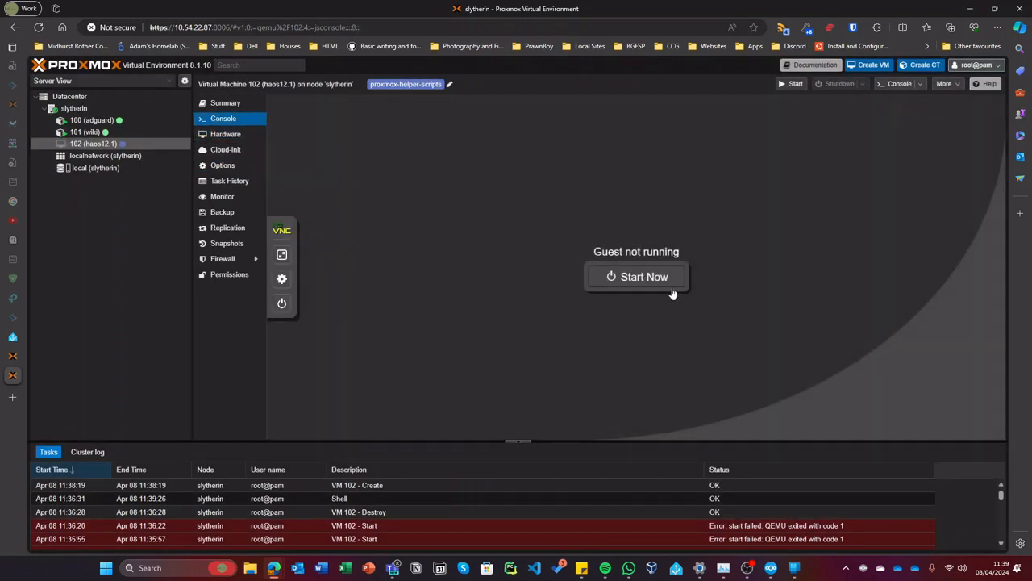
click(674, 292)
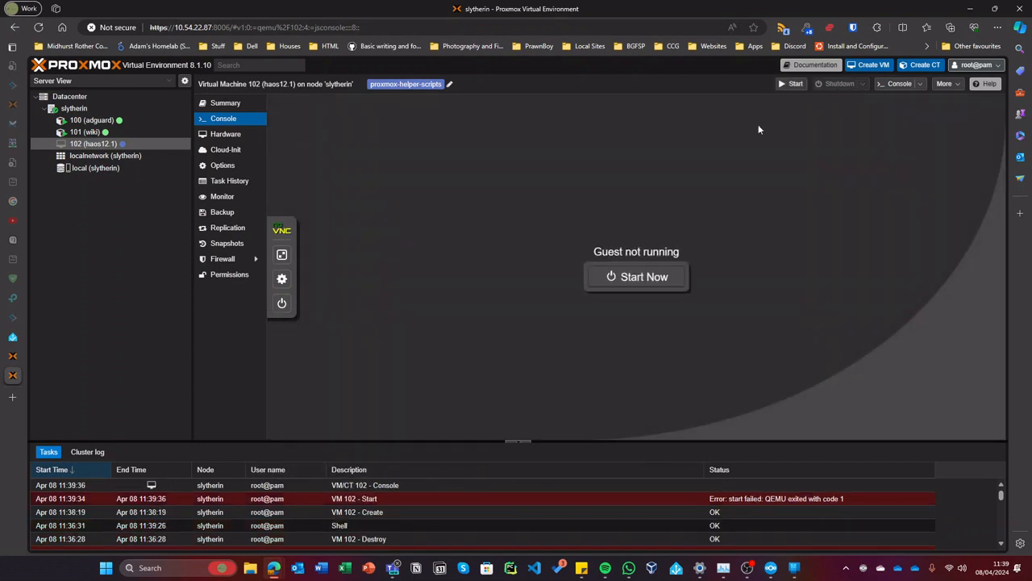
click(938, 84)
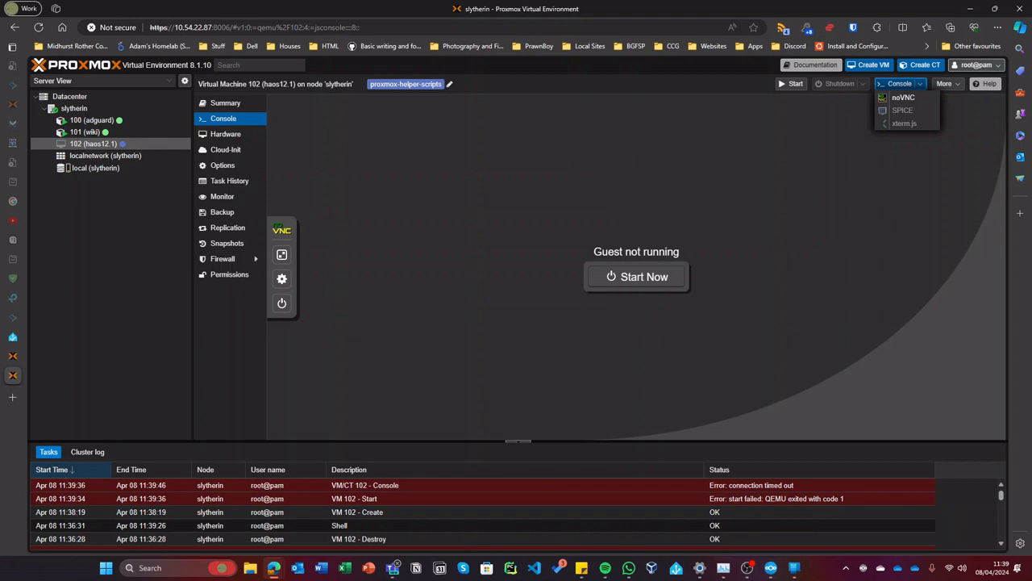
- Start VM 100 home-assistant-os on pve again, then return to slytherin's VM 102 console
click(13, 356)
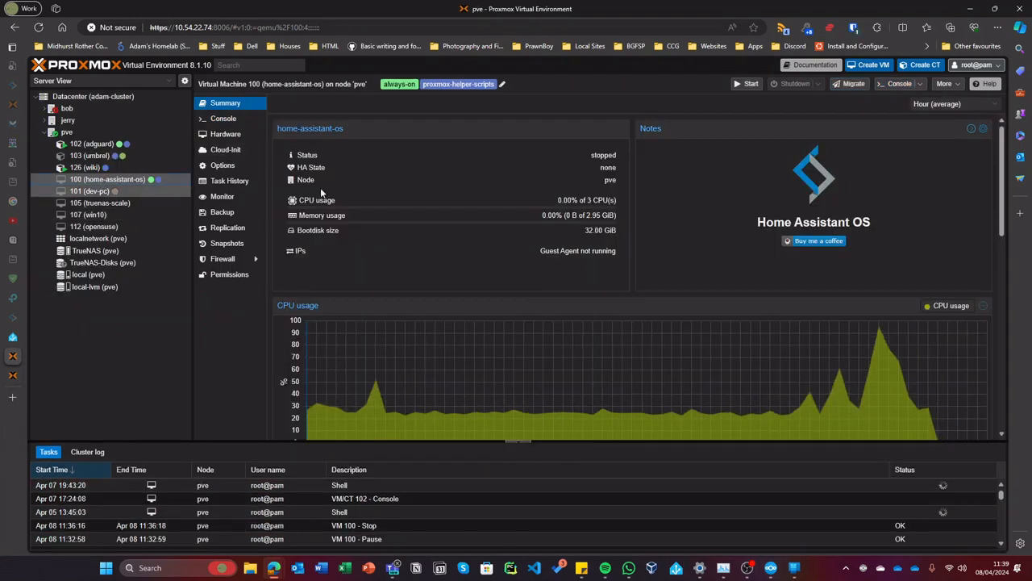
click(749, 85)
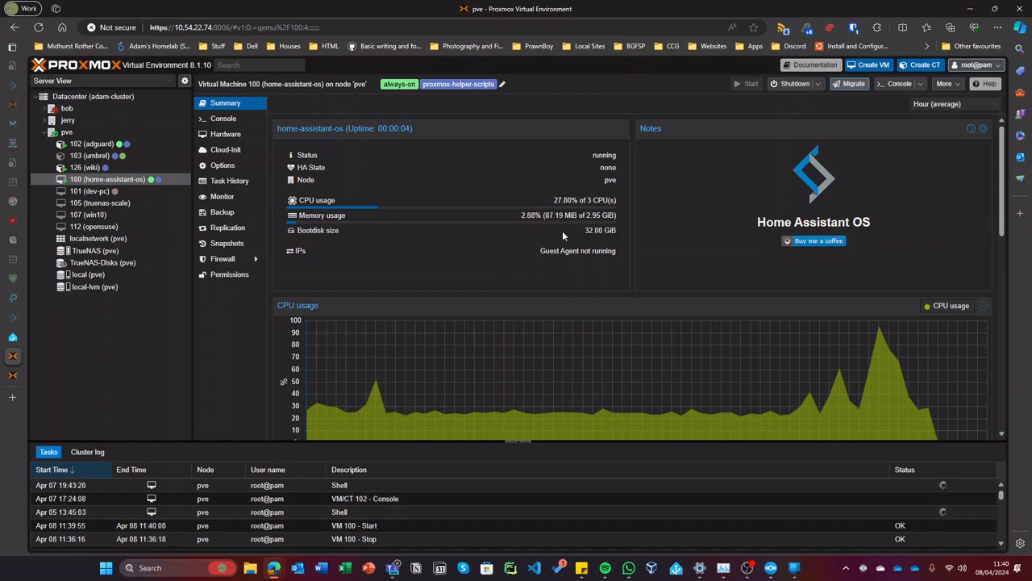
click(12, 375)
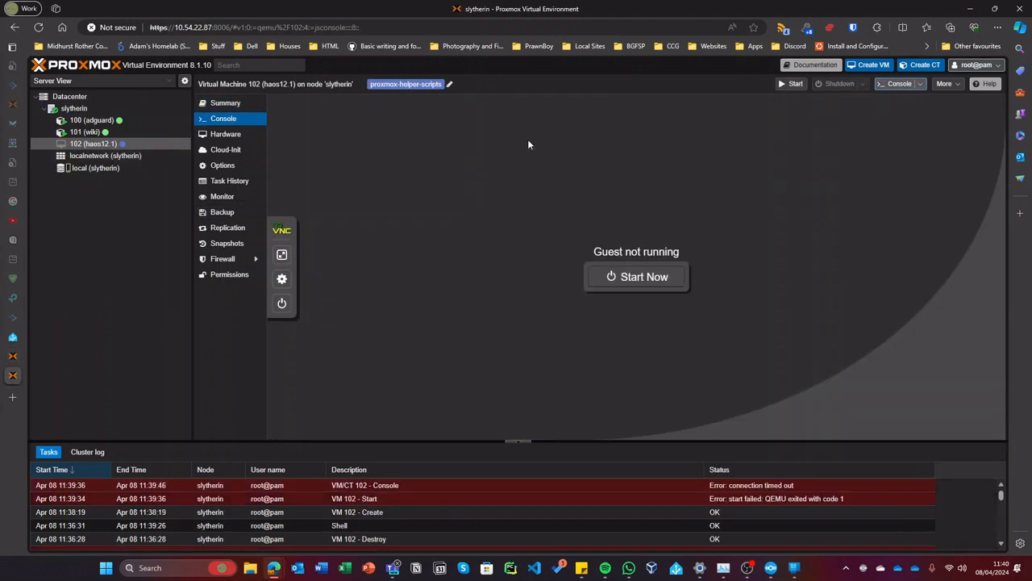
- Remove VM 102 on slytherin, confirming with ID 102, then open a blank browser tab
click(944, 83)
click(937, 142)
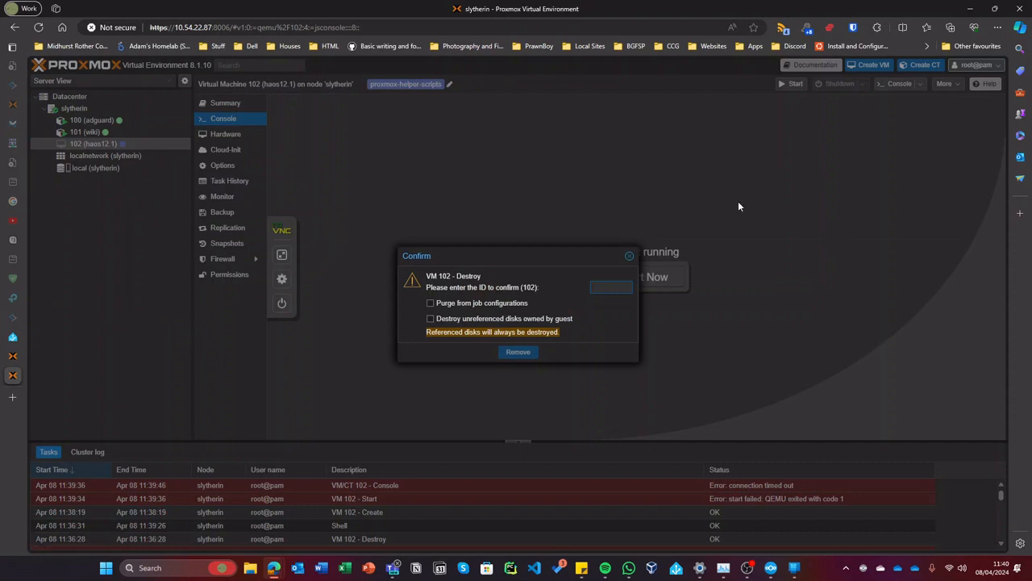
text(102)
key(Return)
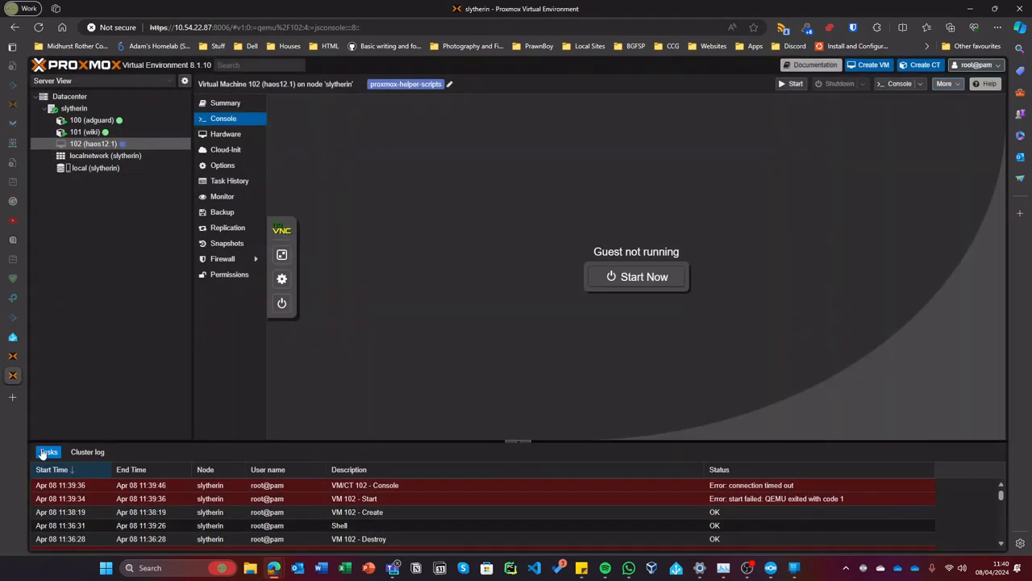
click(12, 397)
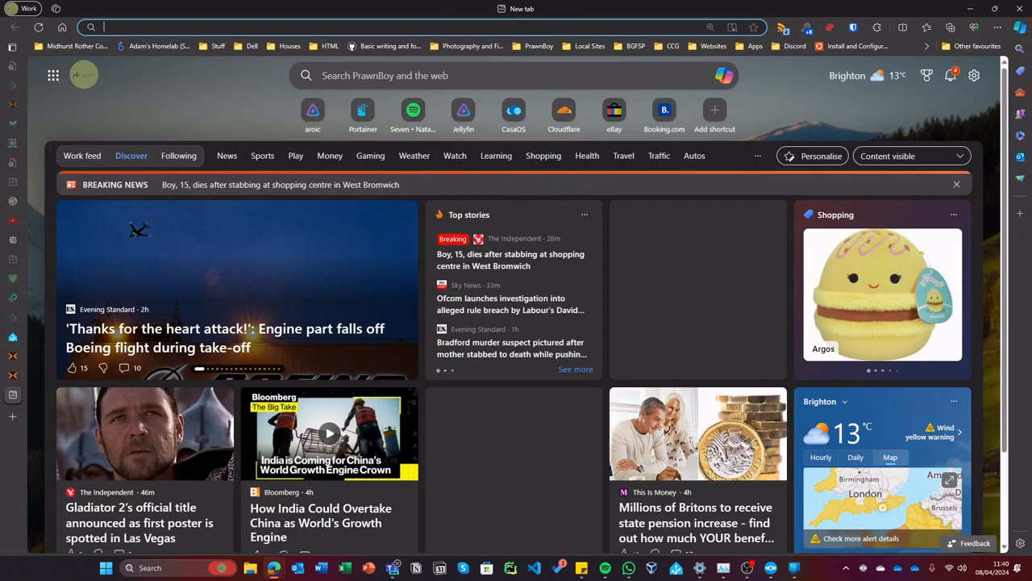